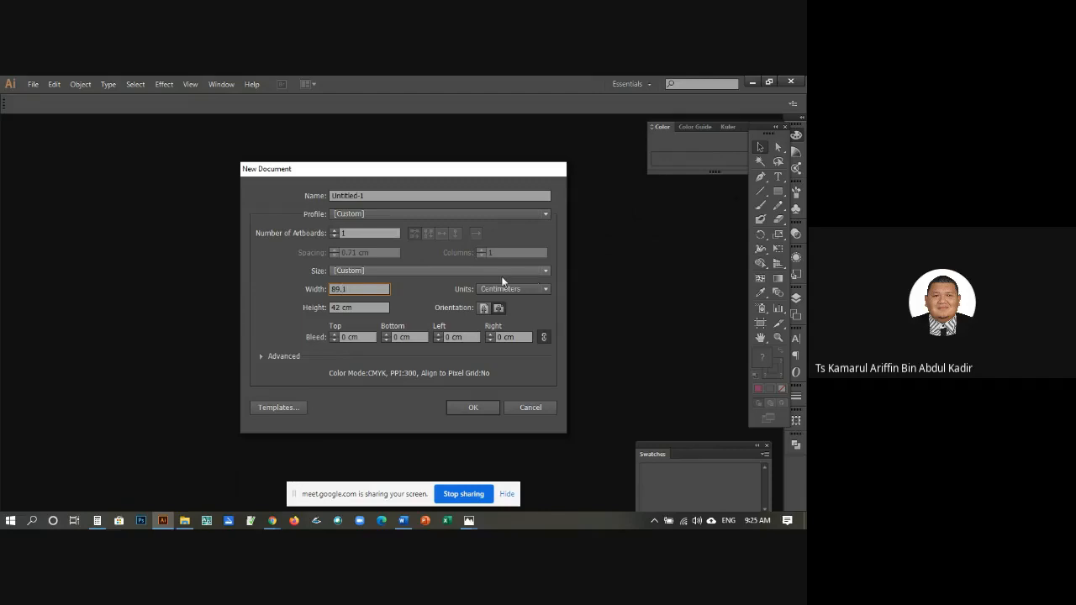
Step: Set the new document's size to 84.1 cm wide and 118.9 cm high
{"action": "key", "text": "Tab"}
{"action": "type", "text": "11"}
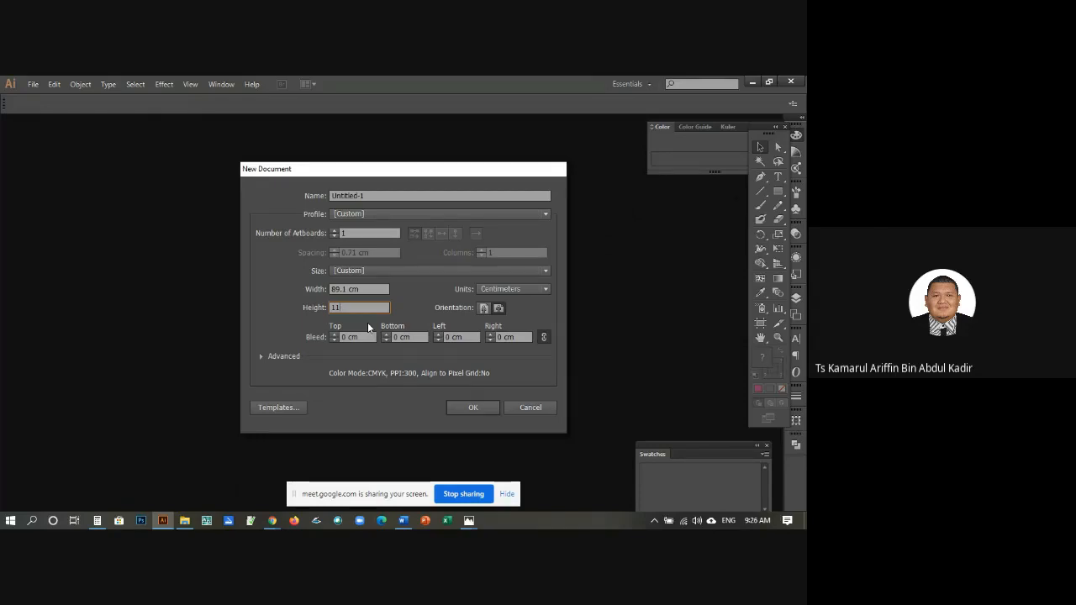
{"action": "type", "text": "8.9"}
{"action": "left_click", "coordinate": [337, 288]}
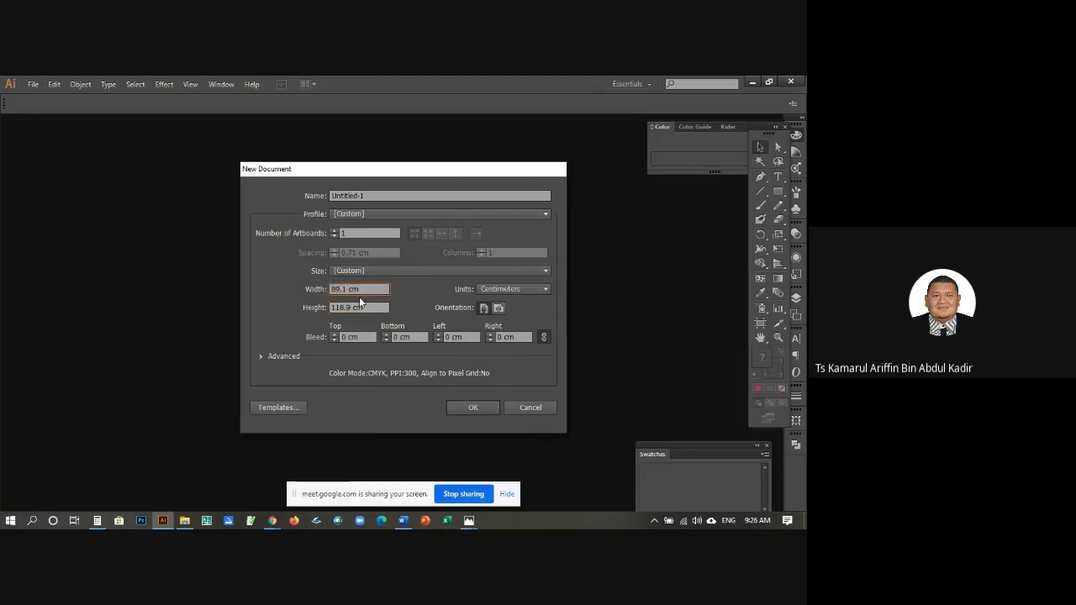
{"action": "key", "text": "BackSpace"}
{"action": "type", "text": "4"}
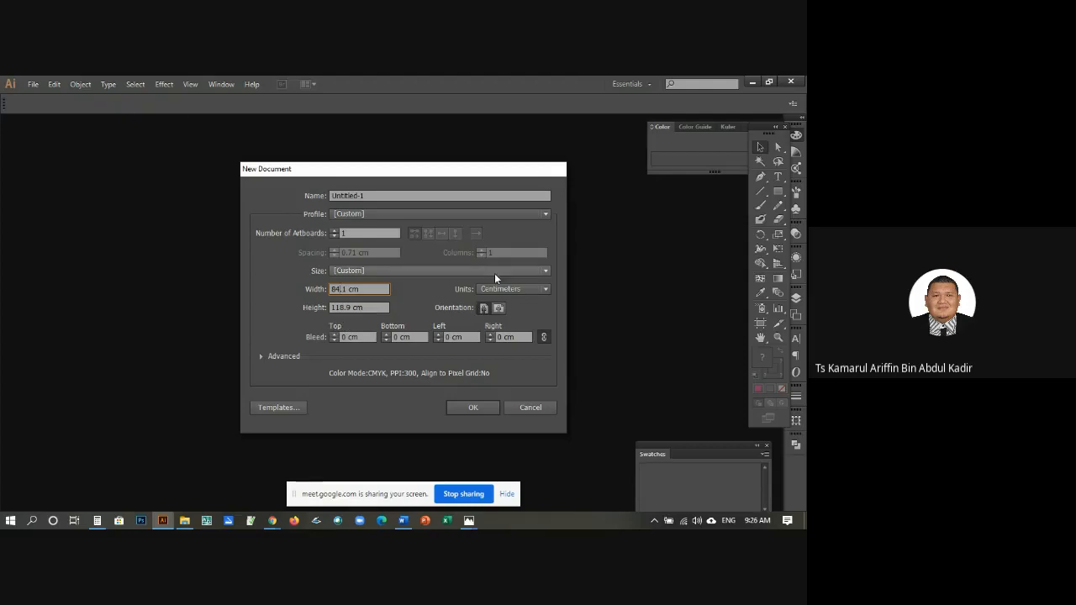
Step: Name the new document "A1 Presentation Board" and create it
{"action": "left_click", "coordinate": [399, 200]}
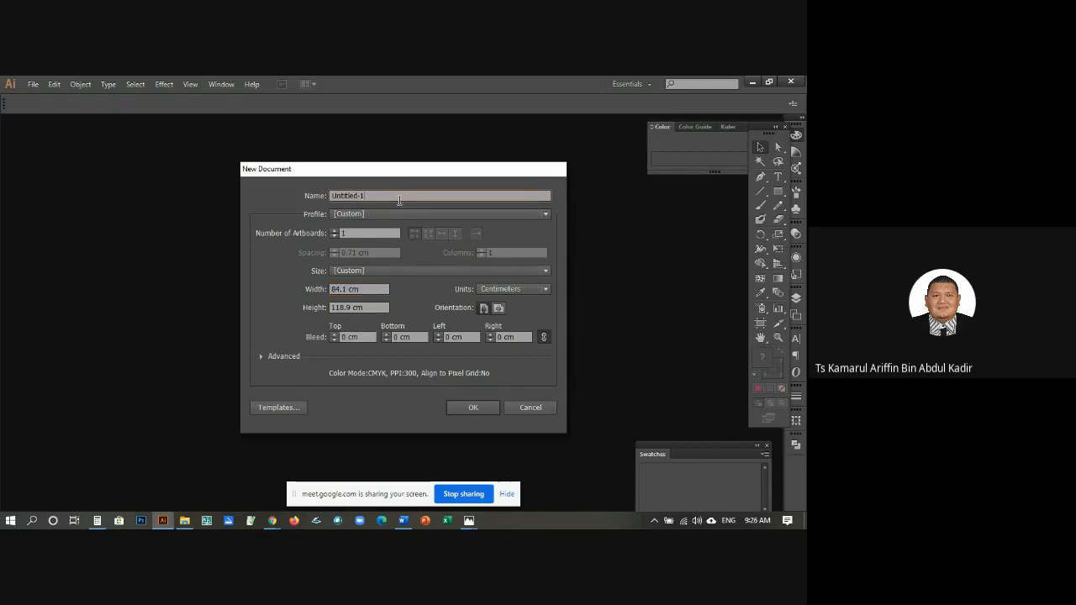
{"action": "key", "text": "BackSpace"}
{"action": "key", "text": "BackSpace"}
{"action": "key", "text": "BackSpace"}
{"action": "key", "text": "BackSpace"}
{"action": "key", "text": "BackSpace"}
{"action": "key", "text": "BackSpace"}
{"action": "key", "text": "BackSpace"}
{"action": "key", "text": "BackSpace"}
{"action": "key", "text": "BackSpace"}
{"action": "key", "text": "BackSpace"}
{"action": "type", "text": "Ai Prsentatio"}
{"action": "type", "text": "e"}
{"action": "left_click", "coordinate": [485, 408]}
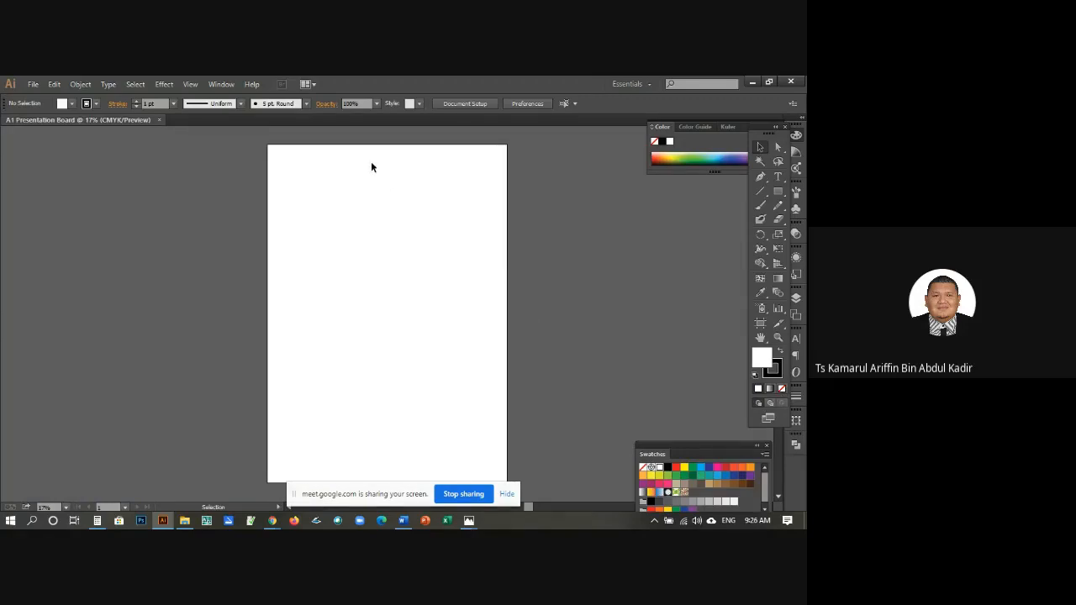
Step: Show the rulers around the blank A1 artboard
{"action": "left_click", "coordinate": [223, 85]}
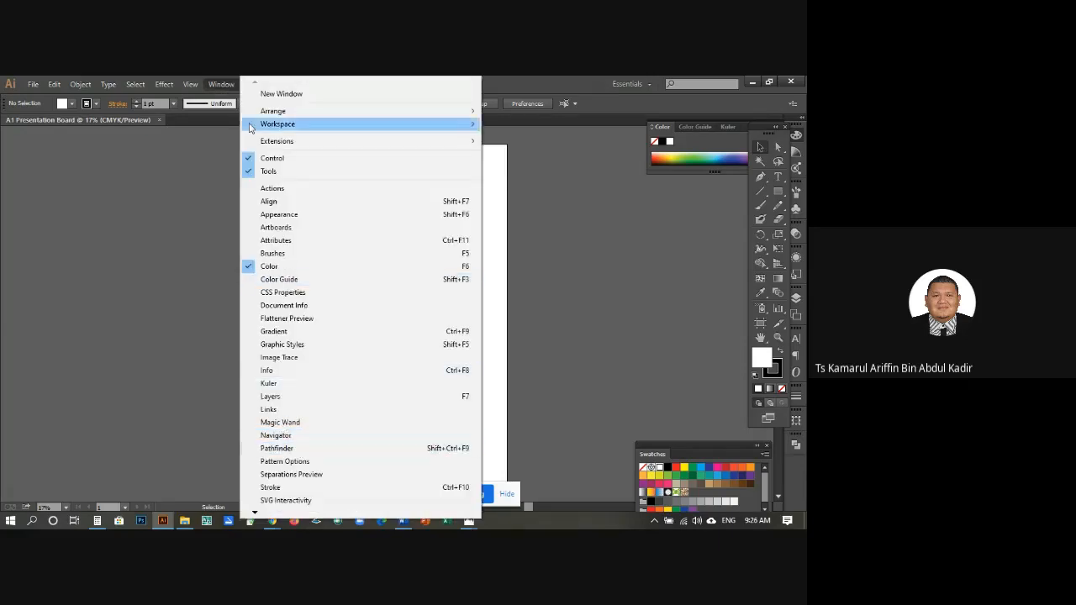
{"action": "mouse_move", "coordinate": [192, 85]}
{"action": "mouse_move", "coordinate": [252, 320]}
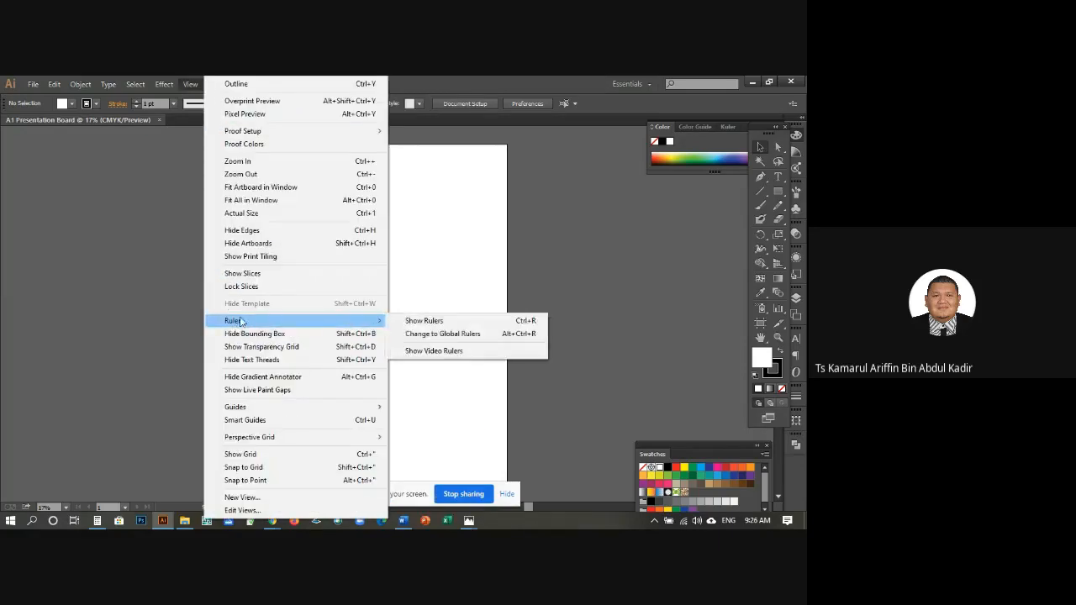
{"action": "left_click", "coordinate": [422, 320]}
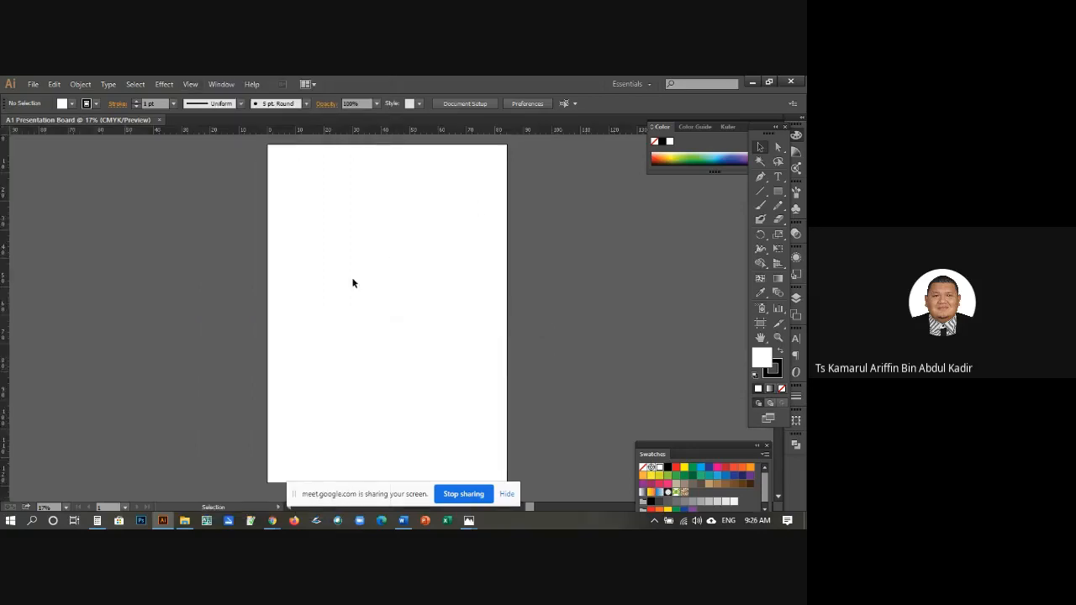
{"action": "left_click", "coordinate": [777, 337]}
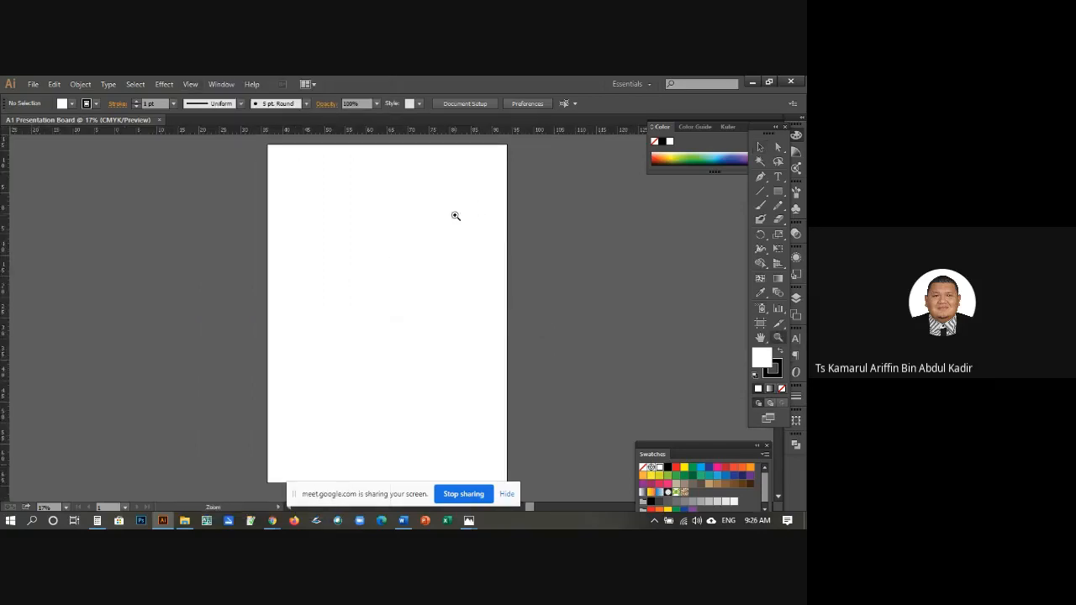
{"action": "left_click", "coordinate": [456, 216]}
{"action": "left_click", "coordinate": [761, 148]}
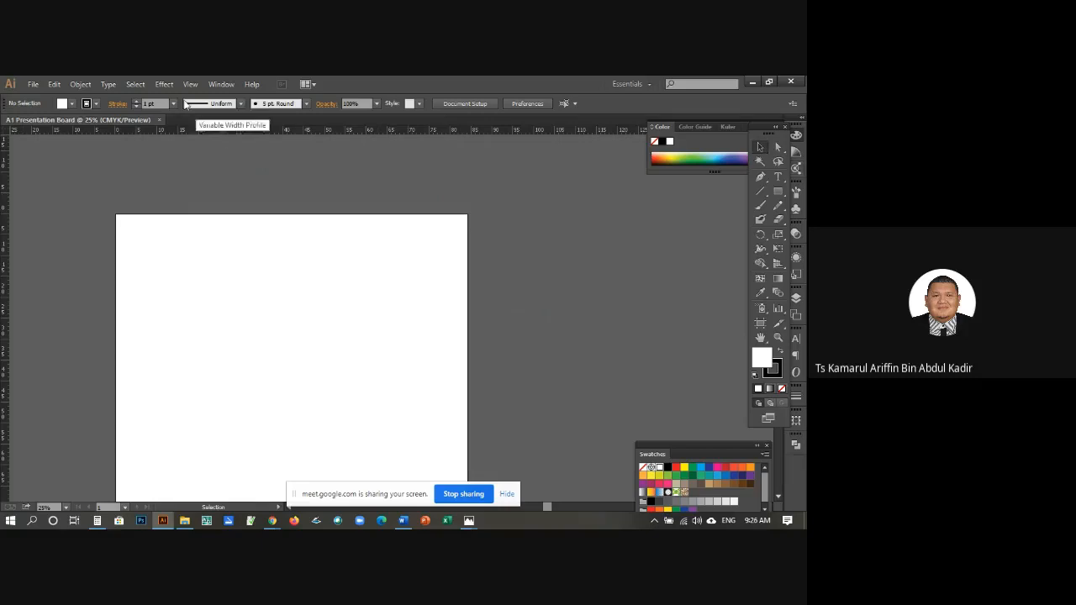
Step: Open "A1 Template Grid S15 - 150dpi.jpg" from the Week 13 folder of Assignment 4 - Composition
{"action": "left_click", "coordinate": [32, 84]}
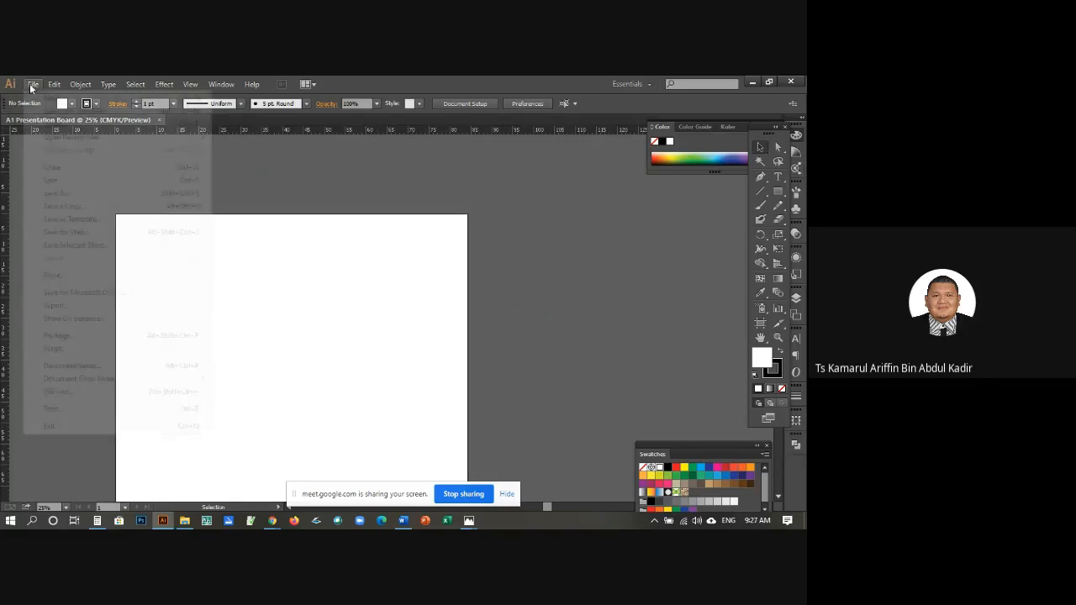
{"action": "left_click", "coordinate": [51, 125]}
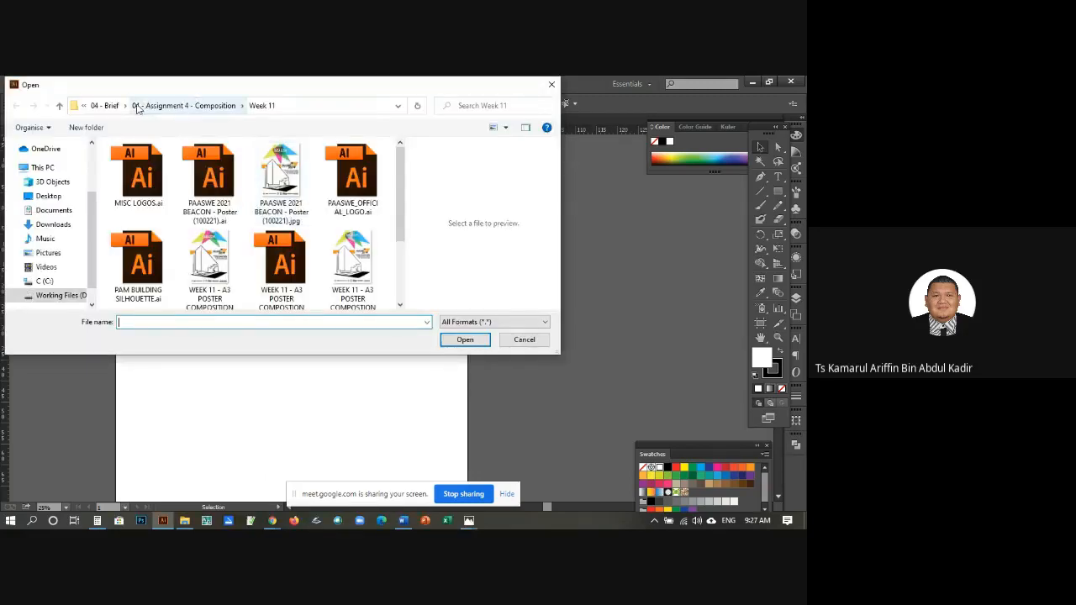
{"action": "left_click", "coordinate": [106, 106]}
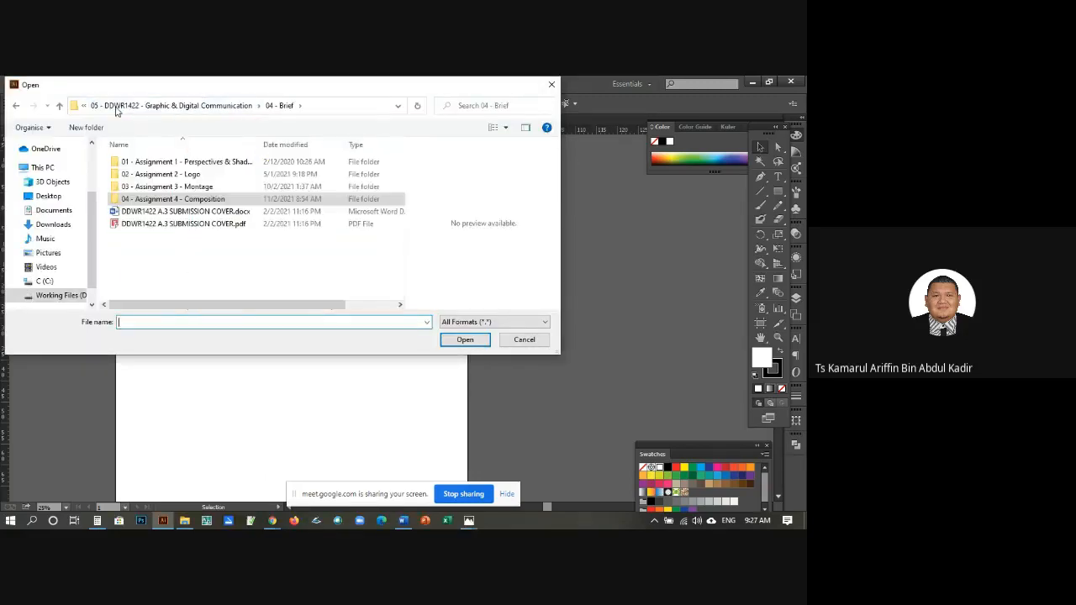
{"action": "double_click", "coordinate": [167, 199]}
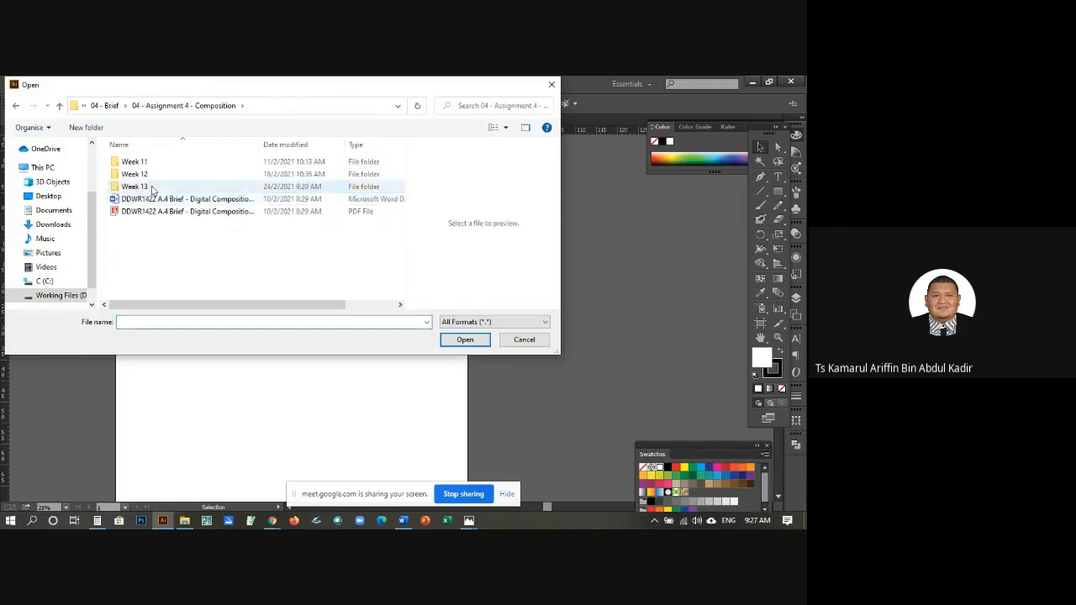
{"action": "double_click", "coordinate": [152, 187]}
{"action": "left_click", "coordinate": [152, 177]}
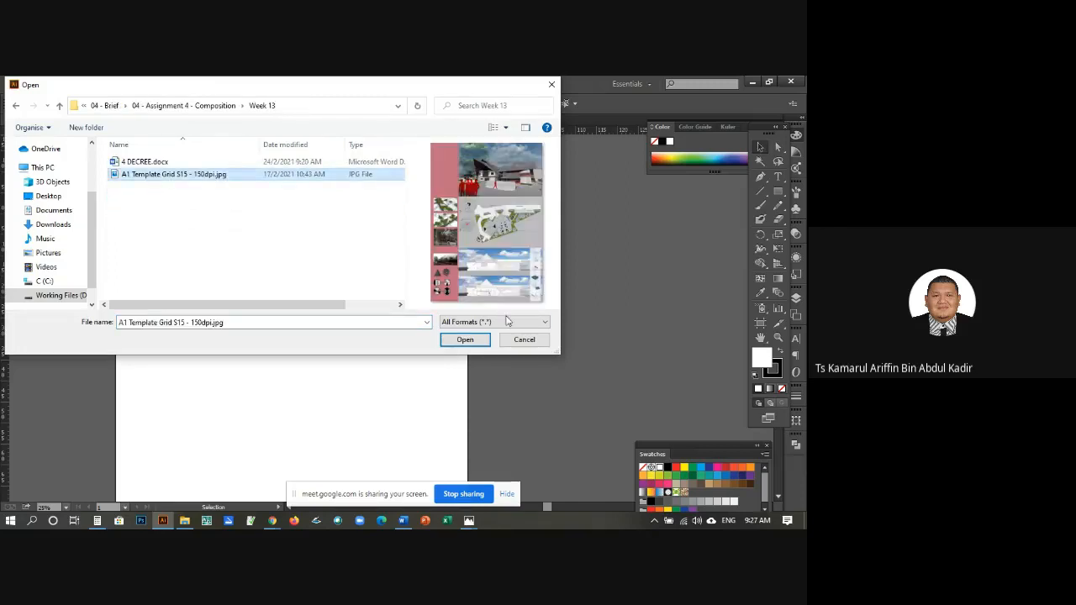
{"action": "left_click", "coordinate": [482, 337]}
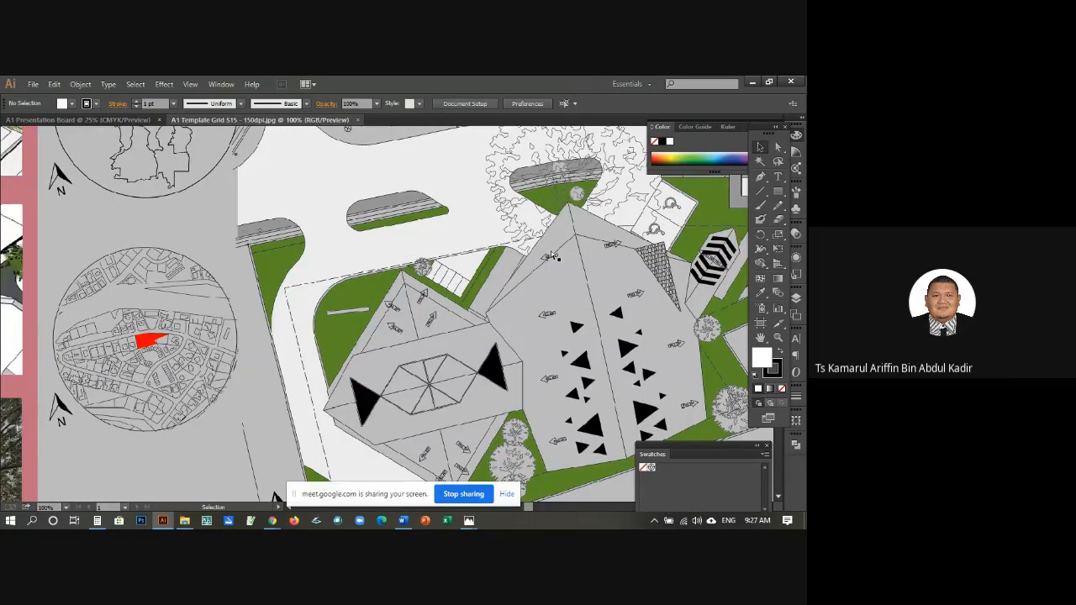
Step: Bring the template grid image into the A1 Presentation Board and move it down over the artboard
{"action": "key", "text": "ctrl+minus"}
{"action": "key", "text": "ctrl+minus"}
{"action": "key", "text": "ctrl+minus"}
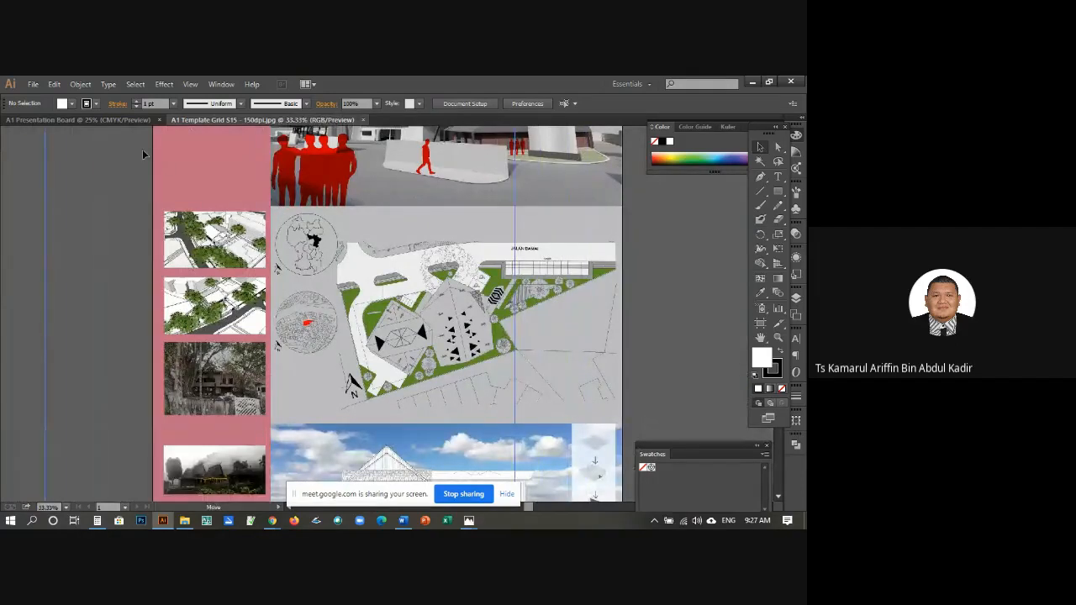
{"action": "left_click", "coordinate": [119, 119]}
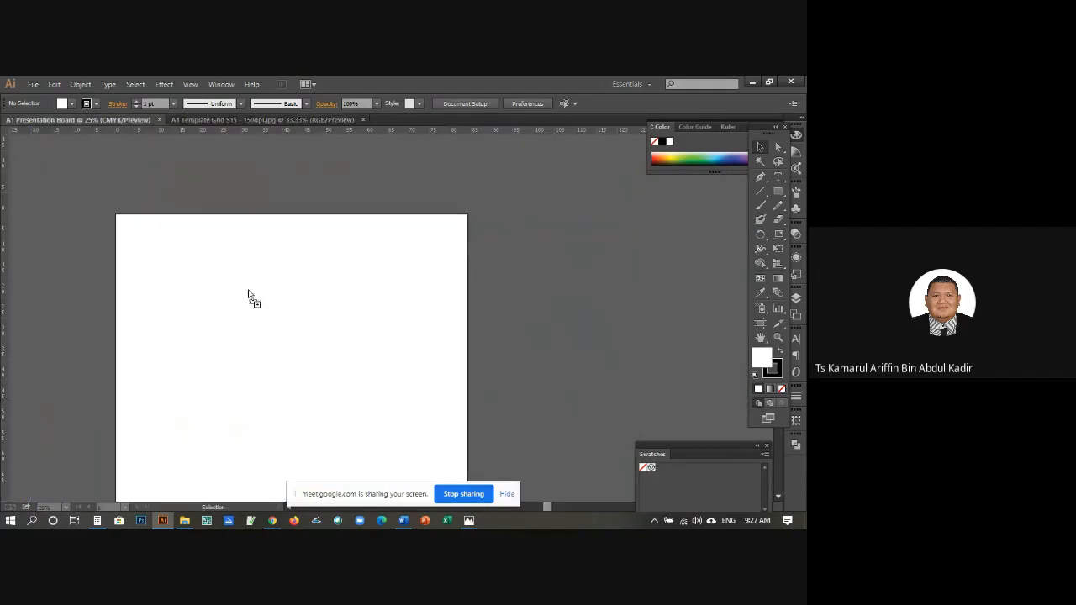
{"action": "key", "text": "ctrl+v"}
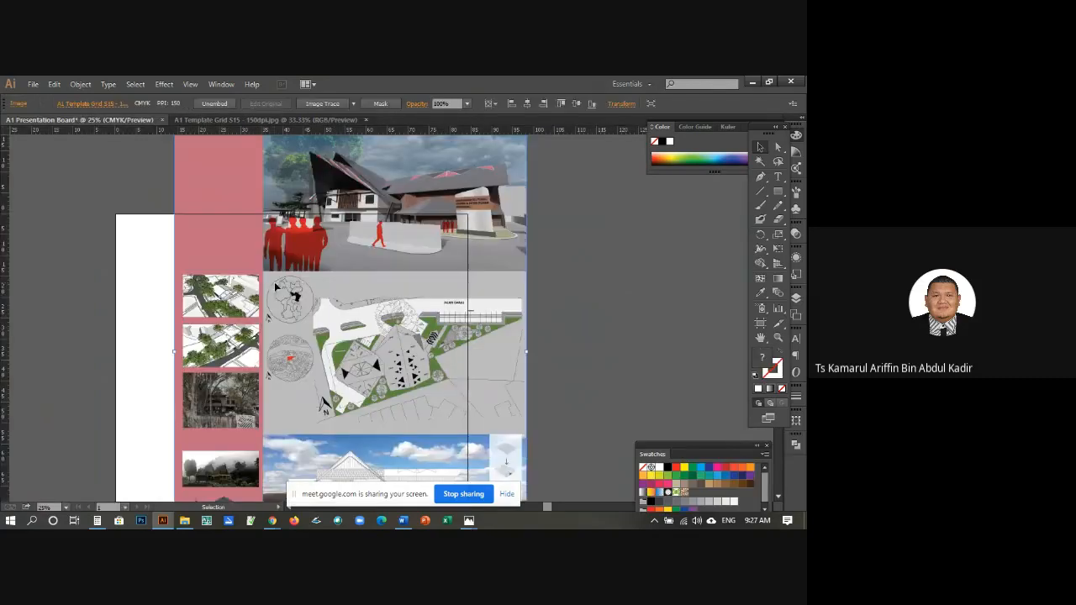
{"action": "left_click_drag", "start_coordinate": [255, 153], "coordinate": [211, 314]}
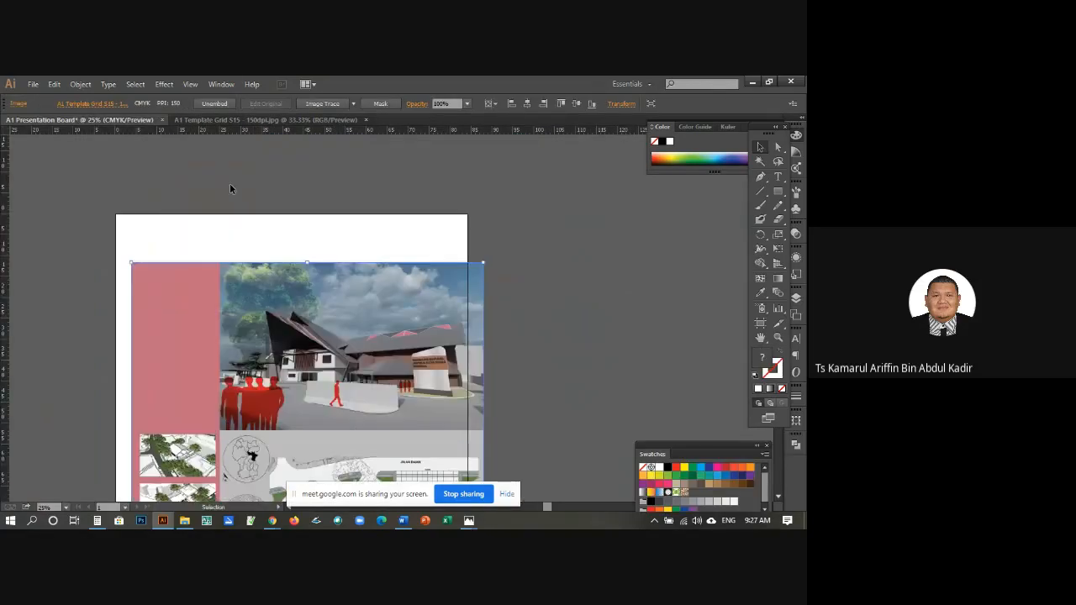
Step: Turn on Snap to Grid and Snap to Point, and try moving the template image toward the artboard's upper-left corner
{"action": "left_click", "coordinate": [190, 85]}
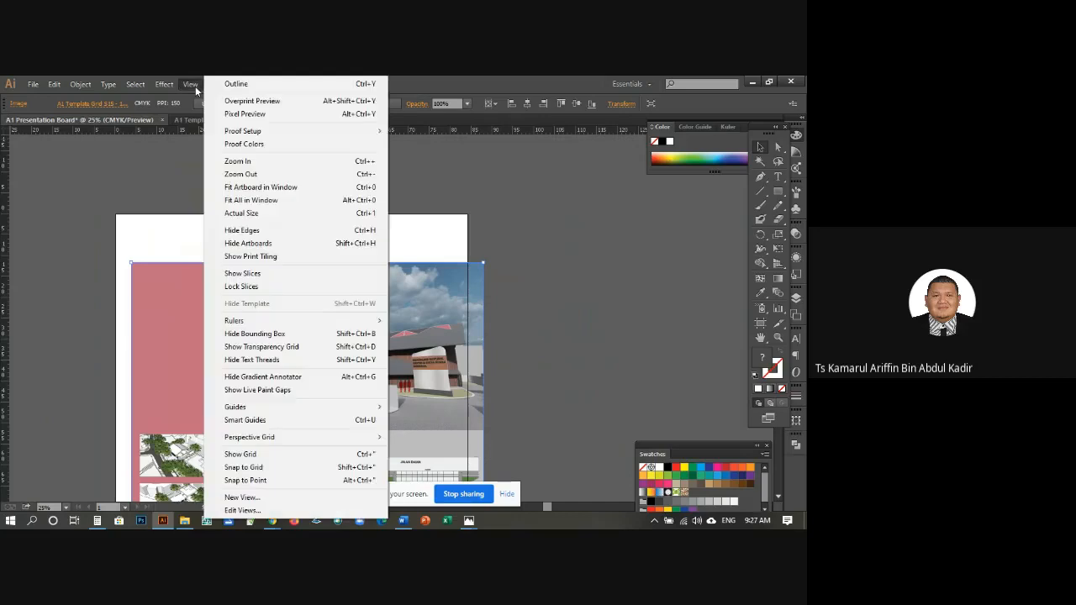
{"action": "left_click", "coordinate": [260, 468]}
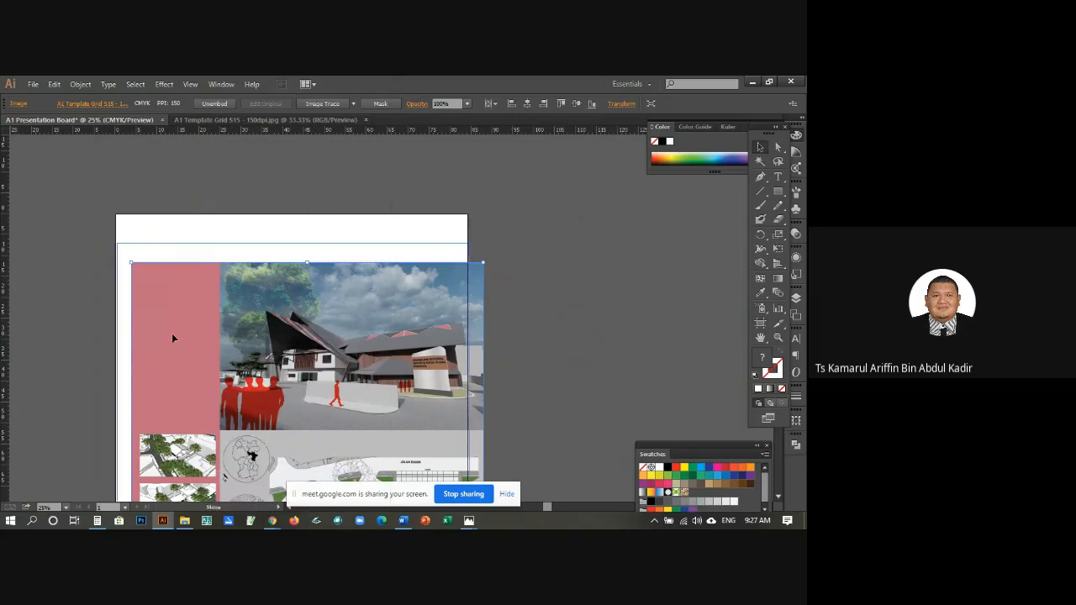
{"action": "left_click_drag", "start_coordinate": [180, 332], "coordinate": [195, 329]}
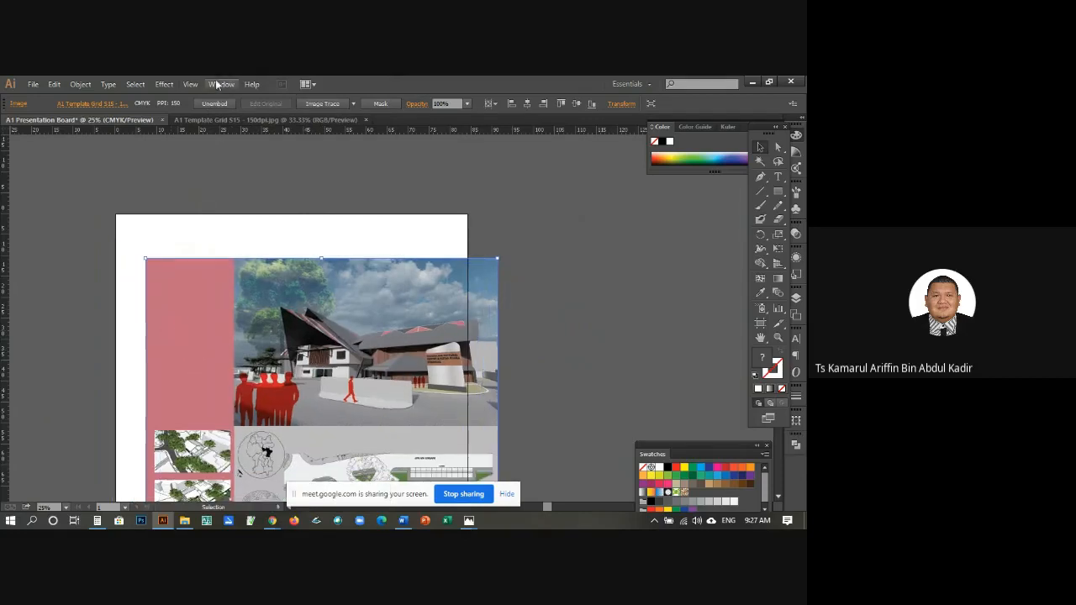
{"action": "left_click", "coordinate": [220, 84]}
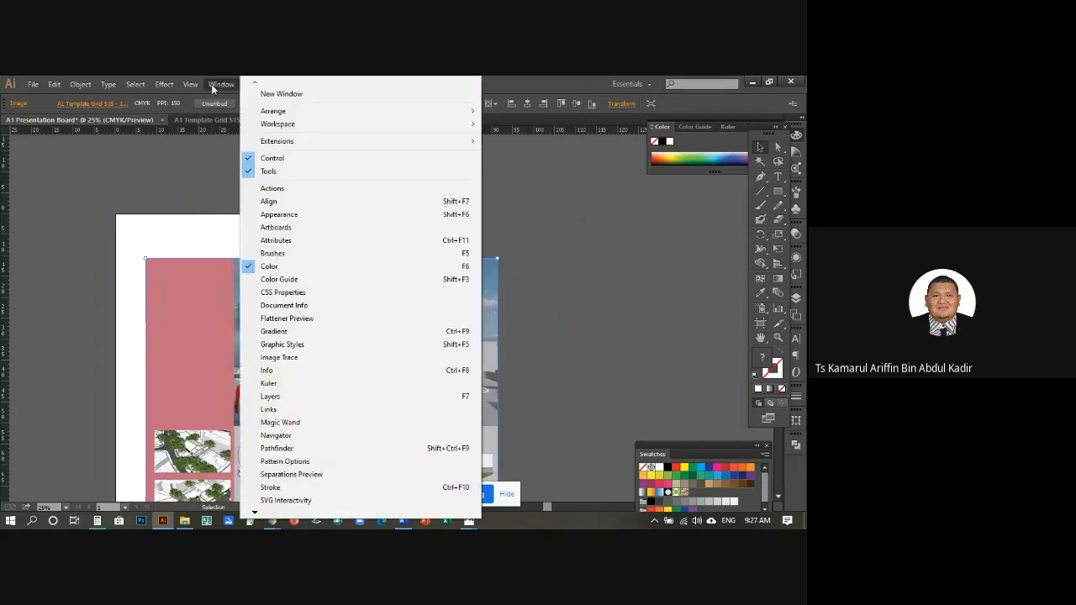
{"action": "mouse_move", "coordinate": [190, 84]}
{"action": "left_click", "coordinate": [245, 480]}
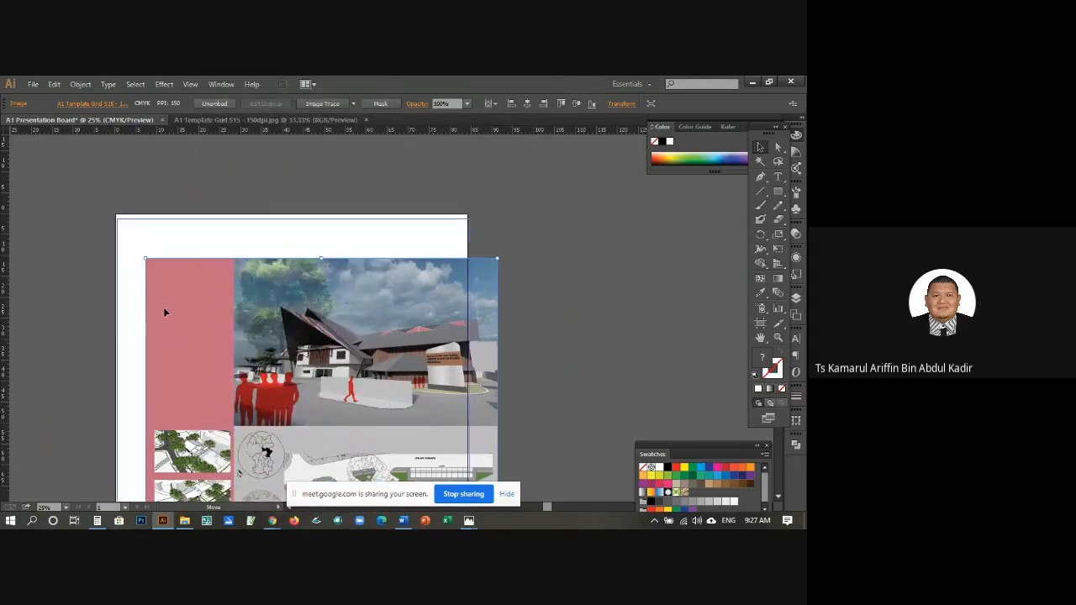
{"action": "left_click_drag", "start_coordinate": [165, 309], "coordinate": [165, 306]}
Step: Undo the last move of the template image and delete the image from the presentation board
{"action": "left_click", "coordinate": [53, 84]}
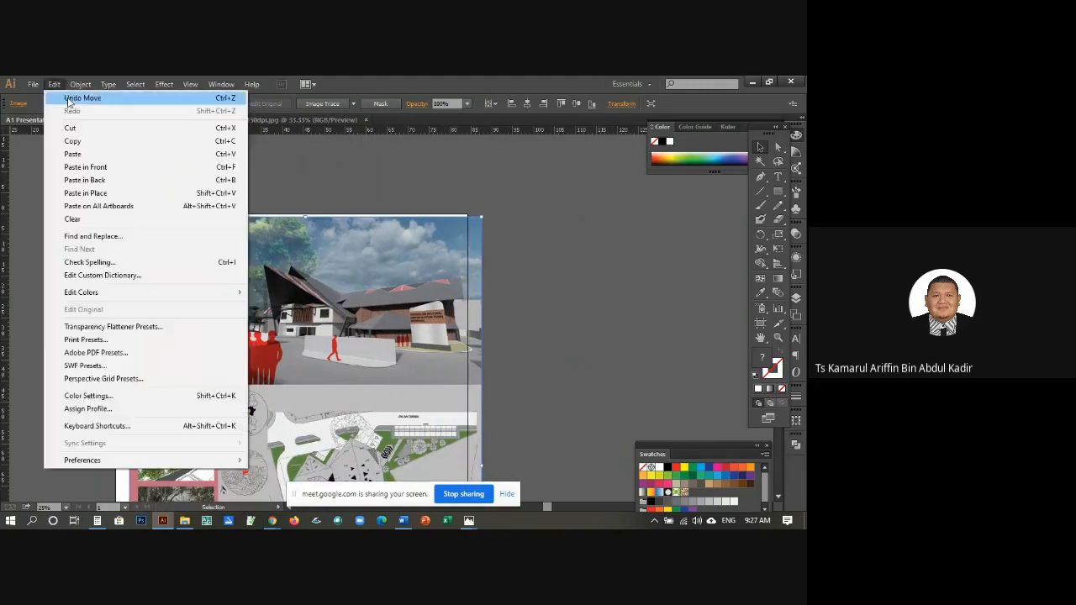
{"action": "left_click", "coordinate": [76, 96]}
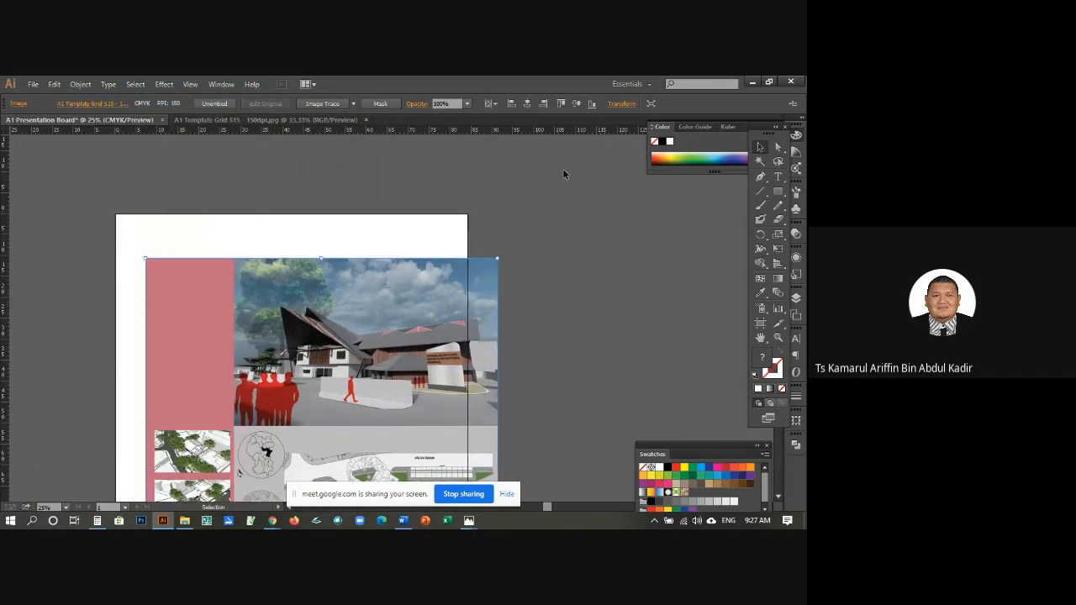
{"action": "key", "text": "Delete"}
Step: Copy the image from the A1 Template Grid document and return to the A1 Presentation Board
{"action": "left_click", "coordinate": [245, 121]}
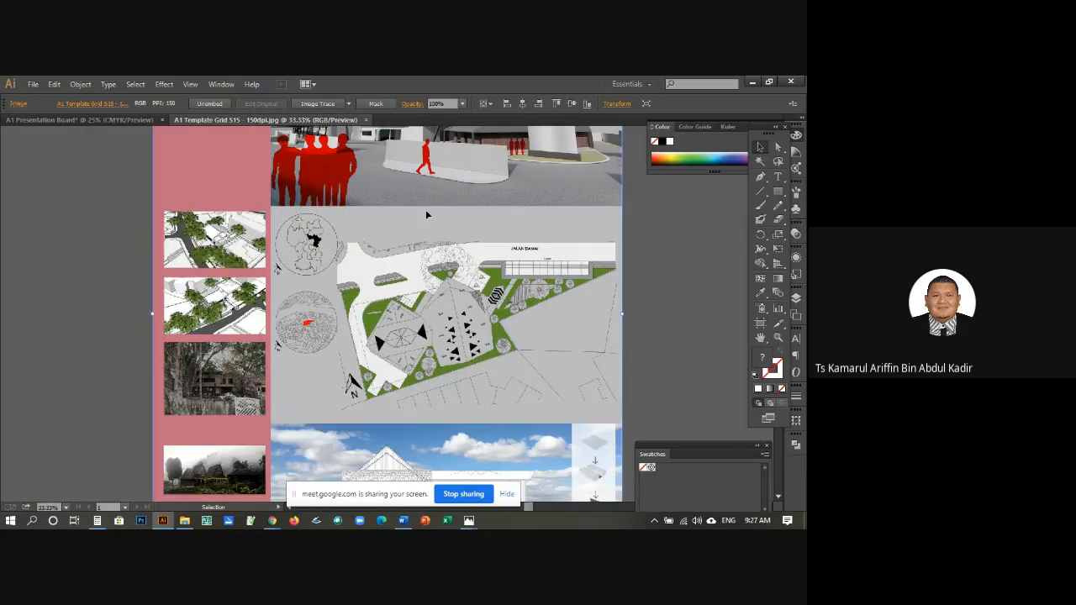
{"action": "left_click", "coordinate": [54, 84]}
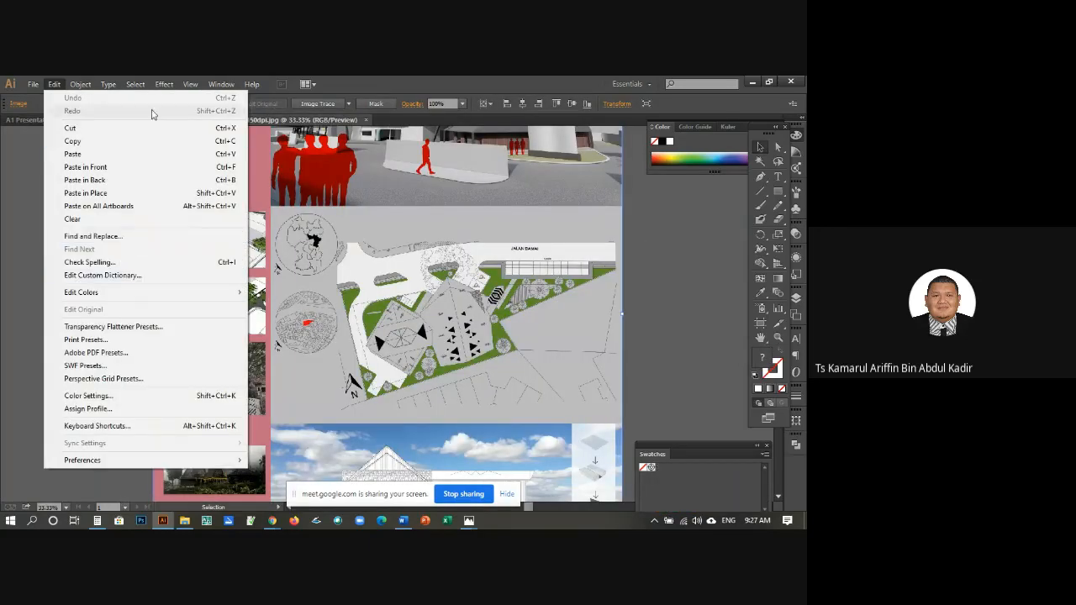
{"action": "mouse_move", "coordinate": [135, 84]}
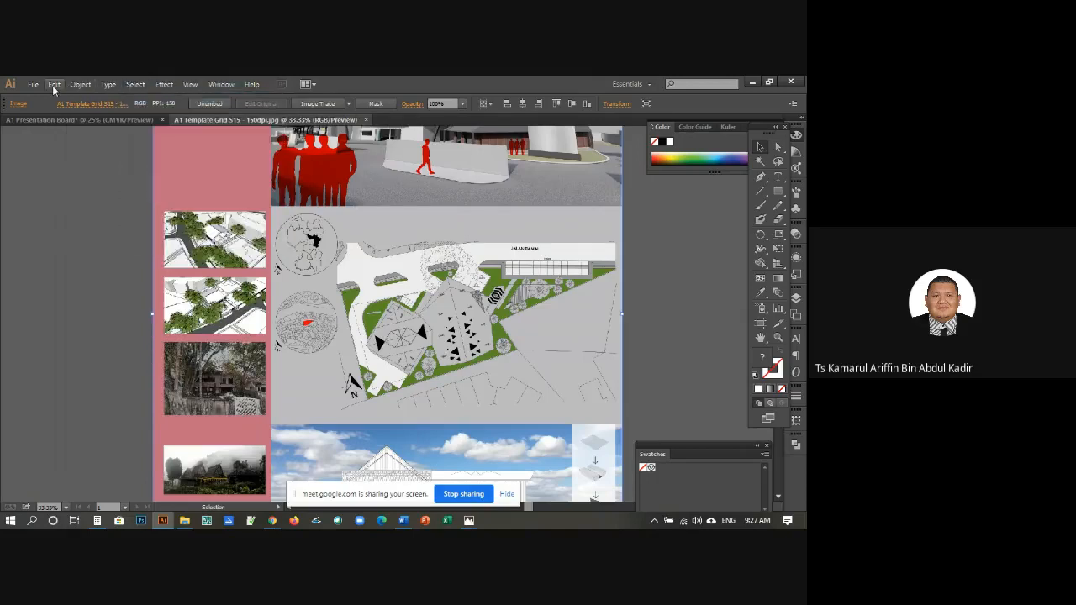
{"action": "left_click", "coordinate": [54, 84]}
{"action": "left_click", "coordinate": [75, 143]}
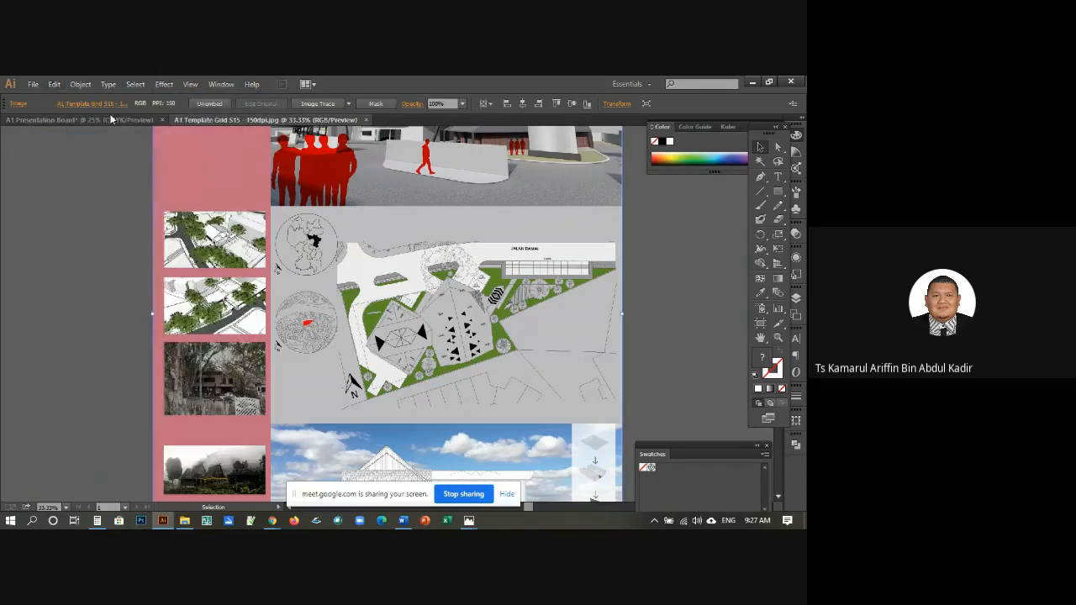
{"action": "left_click", "coordinate": [106, 120]}
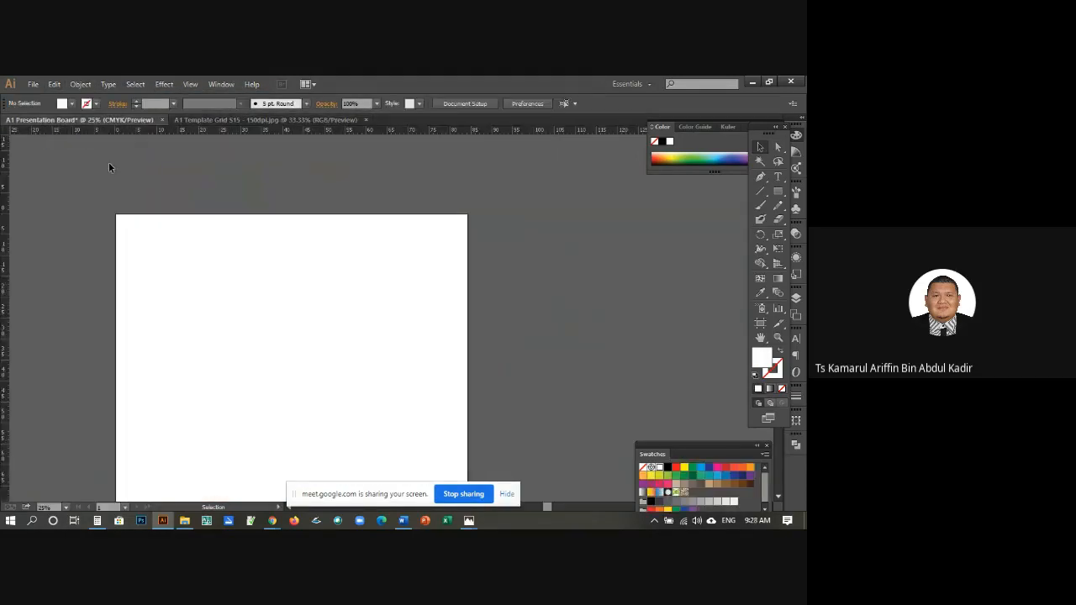
Step: Try pasting the template image onto the presentation board, and undo the paste
{"action": "key", "text": "ctrl+v"}
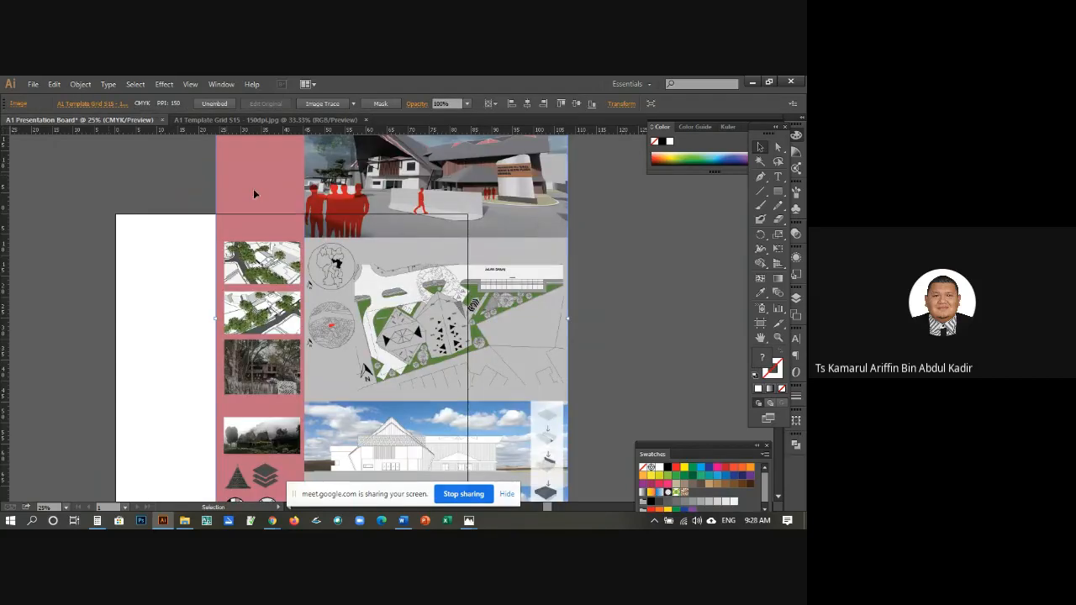
{"action": "left_click", "coordinate": [54, 84]}
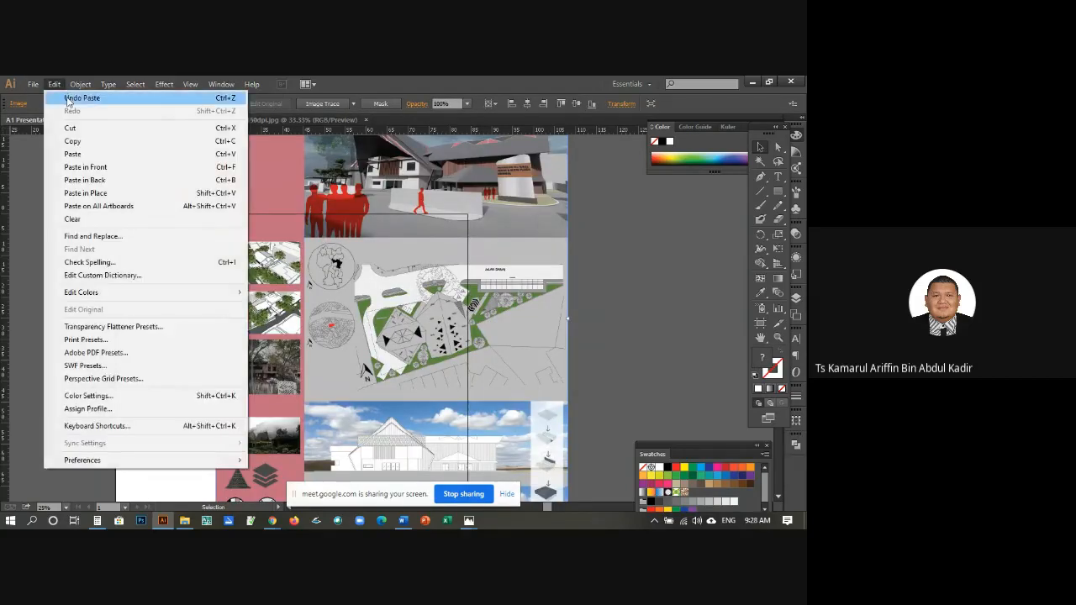
{"action": "left_click", "coordinate": [68, 99]}
Step: Paste the copied template image in place so it lines up with the presentation board's artboard
{"action": "left_click", "coordinate": [55, 85]}
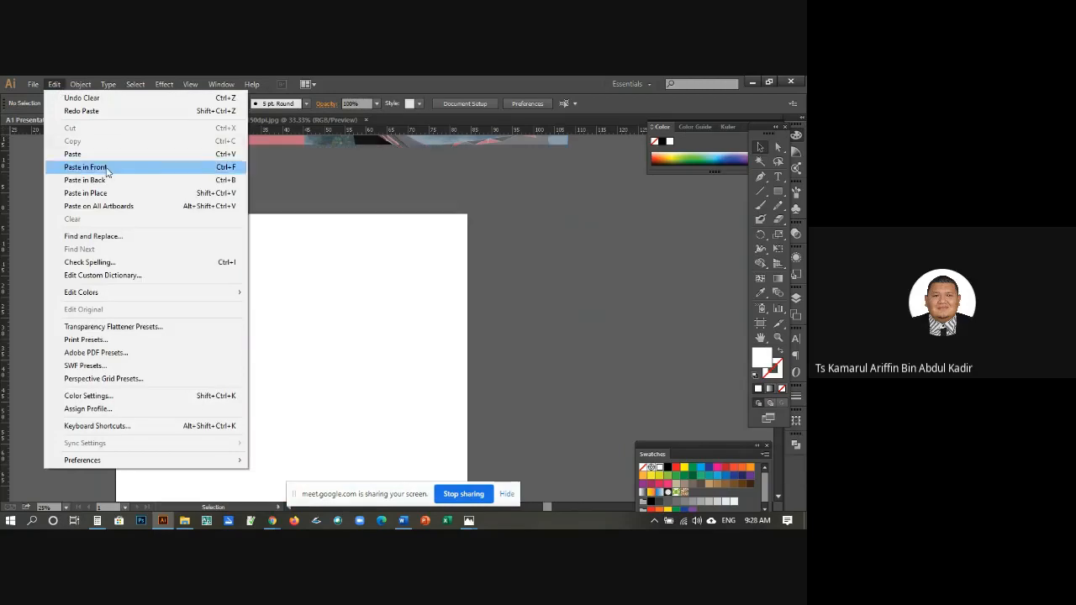
{"action": "left_click", "coordinate": [123, 193]}
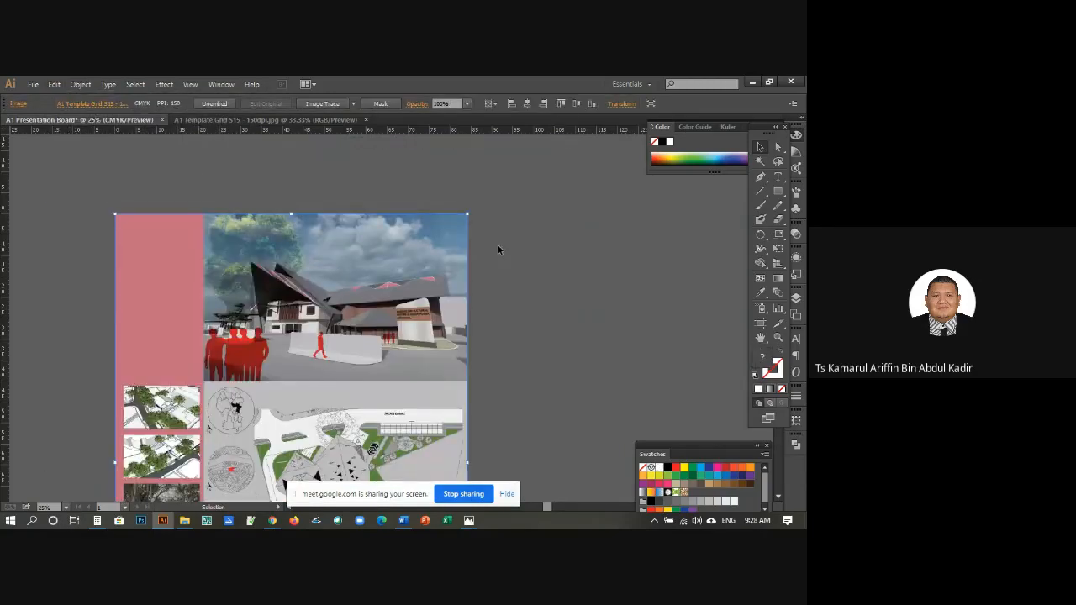
{"action": "left_click", "coordinate": [53, 84]}
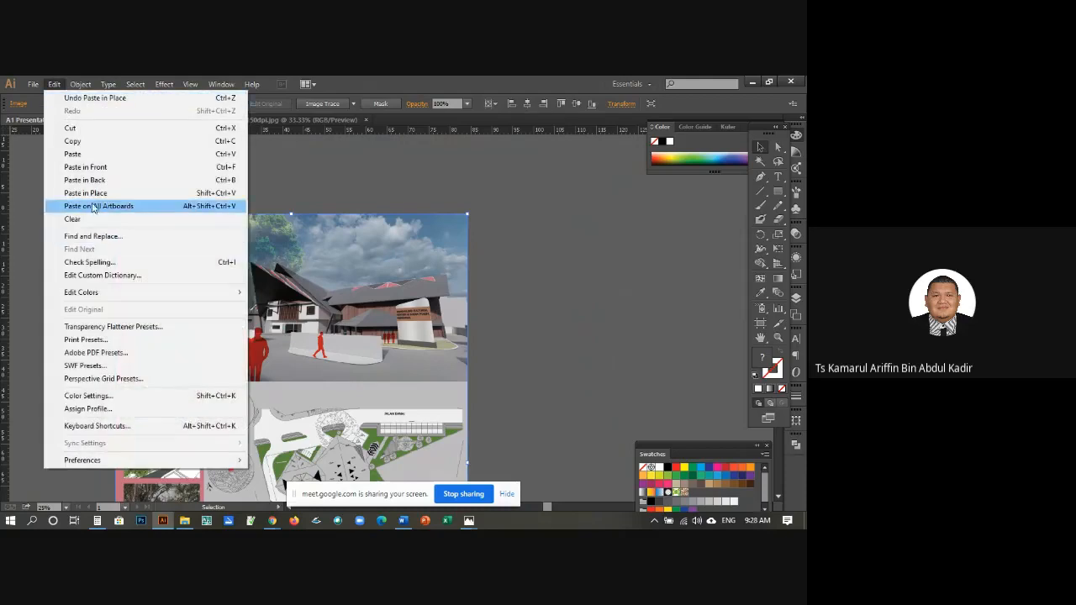
{"action": "left_click", "coordinate": [230, 210]}
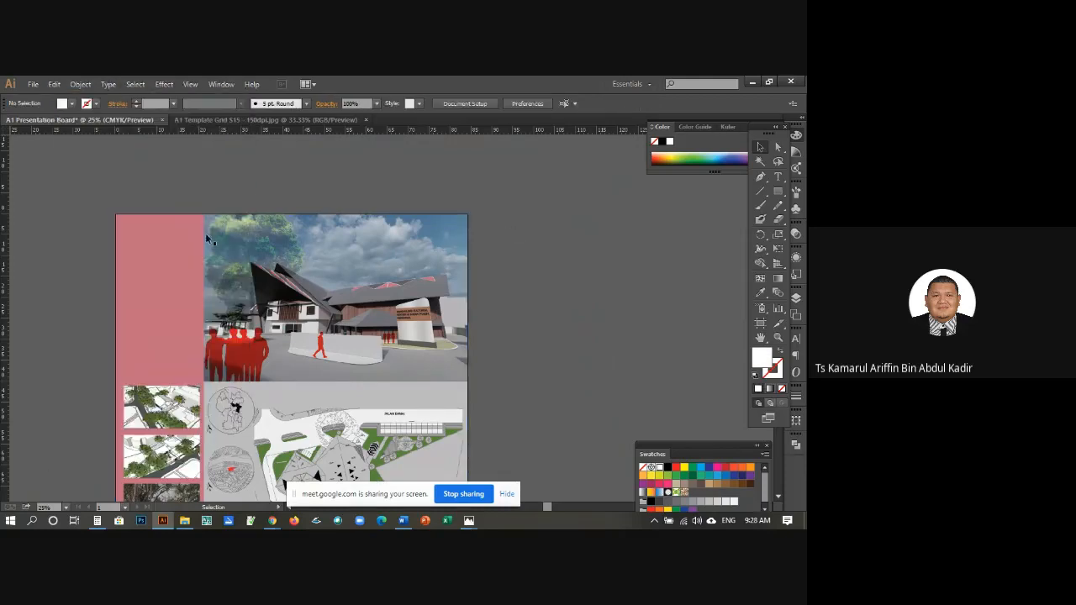
Step: Try moving the template image down and away from the artboard's upper-left corner, and undo the move
{"action": "left_click_drag", "start_coordinate": [211, 241], "coordinate": [246, 287]}
{"action": "left_click", "coordinate": [53, 84]}
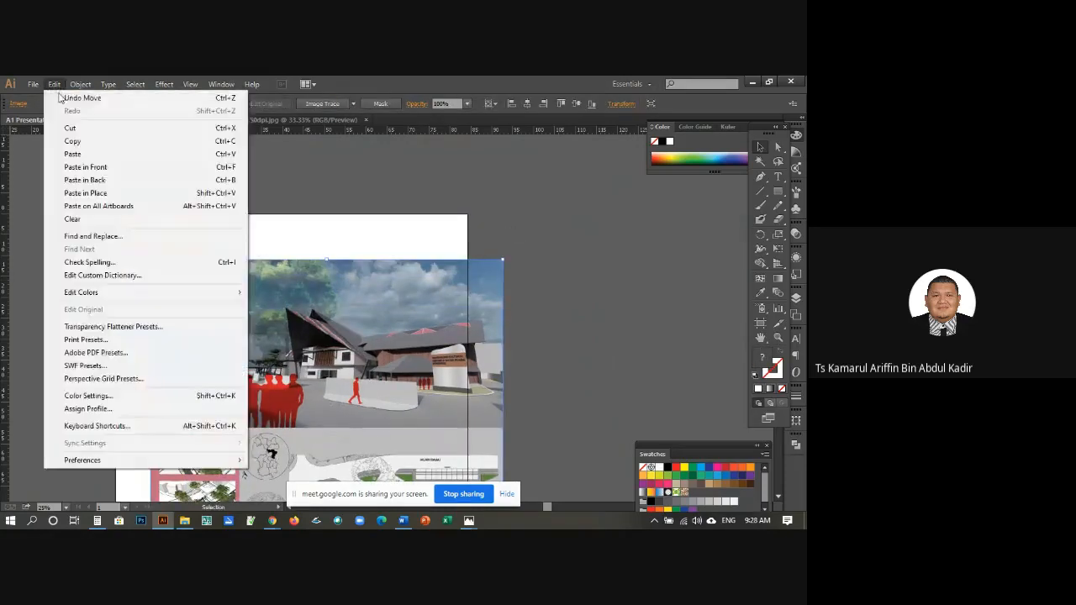
{"action": "left_click", "coordinate": [80, 95]}
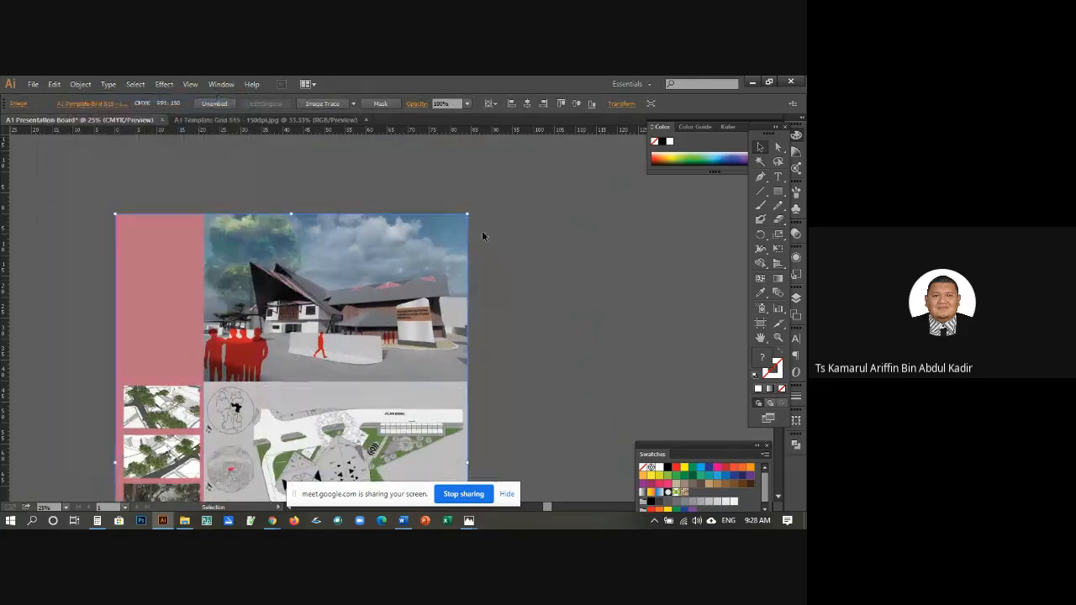
Step: Examine the full template layout in the A1 Template Grid document, from its upper render down to the elevations
{"action": "left_click", "coordinate": [303, 120]}
{"action": "scroll", "coordinate": [614, 255], "scroll_direction": "up", "scroll_amount": 5}
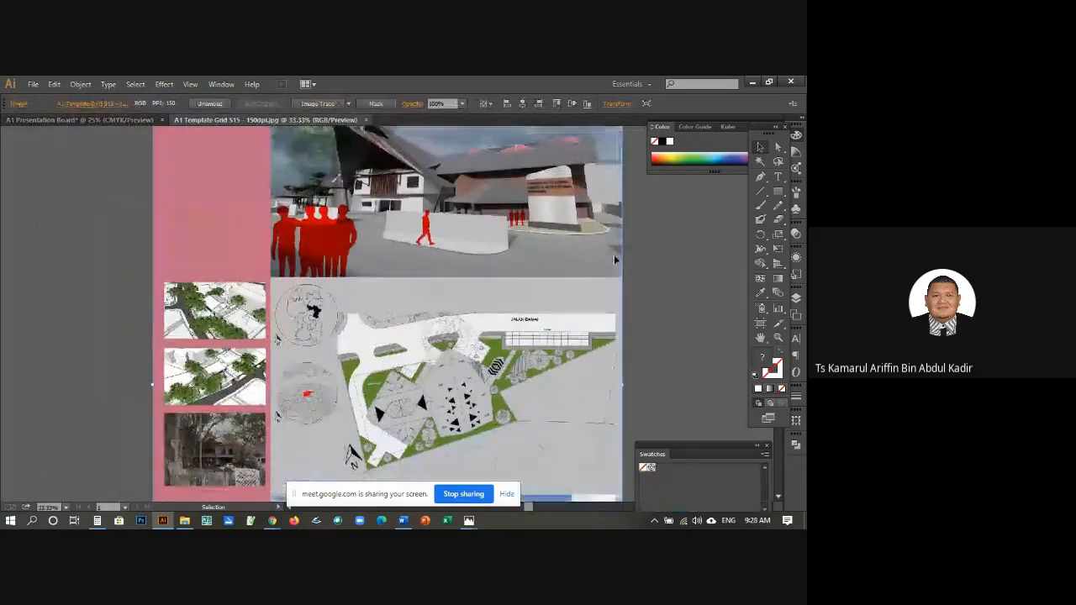
{"action": "left_click", "coordinate": [203, 156]}
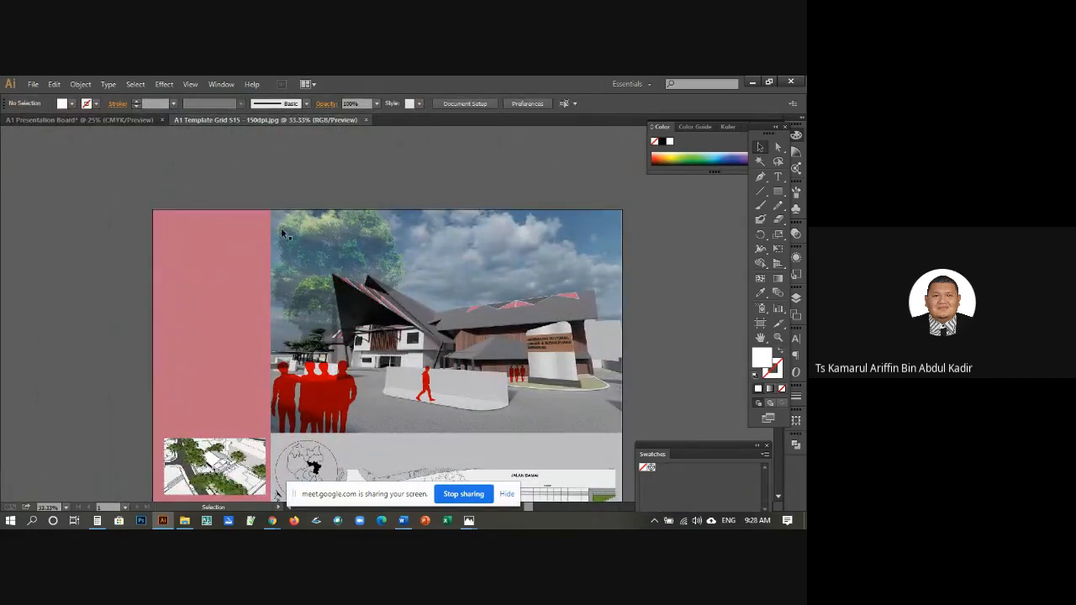
{"action": "scroll", "coordinate": [389, 292], "scroll_direction": "down", "scroll_amount": 8}
{"action": "scroll", "coordinate": [318, 229], "scroll_direction": "up", "scroll_amount": 10}
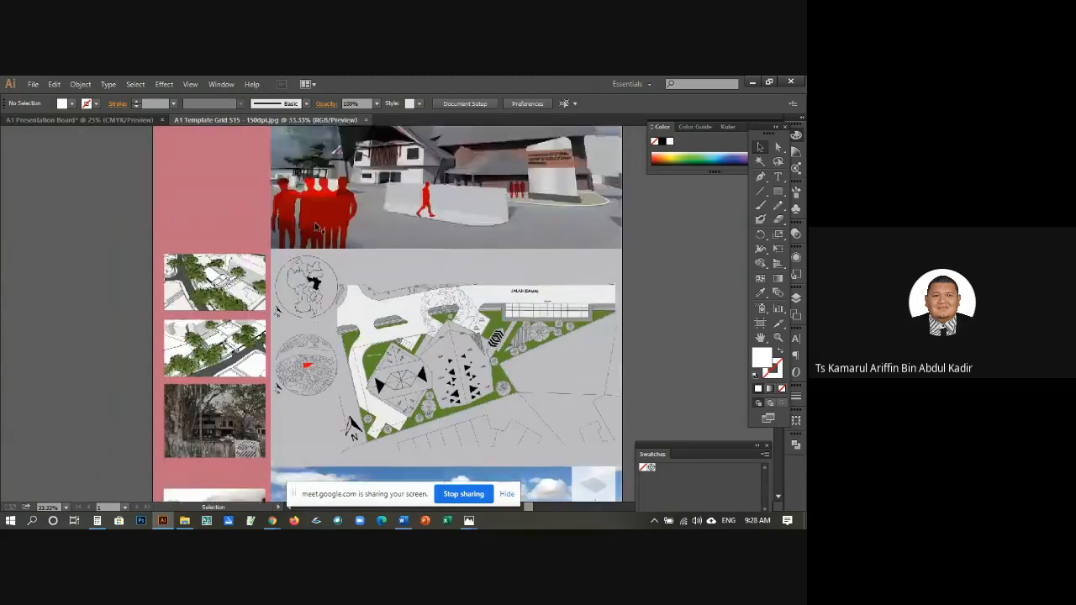
{"action": "scroll", "coordinate": [318, 229], "scroll_direction": "down", "scroll_amount": 2}
{"action": "scroll", "coordinate": [315, 229], "scroll_direction": "down", "scroll_amount": 2}
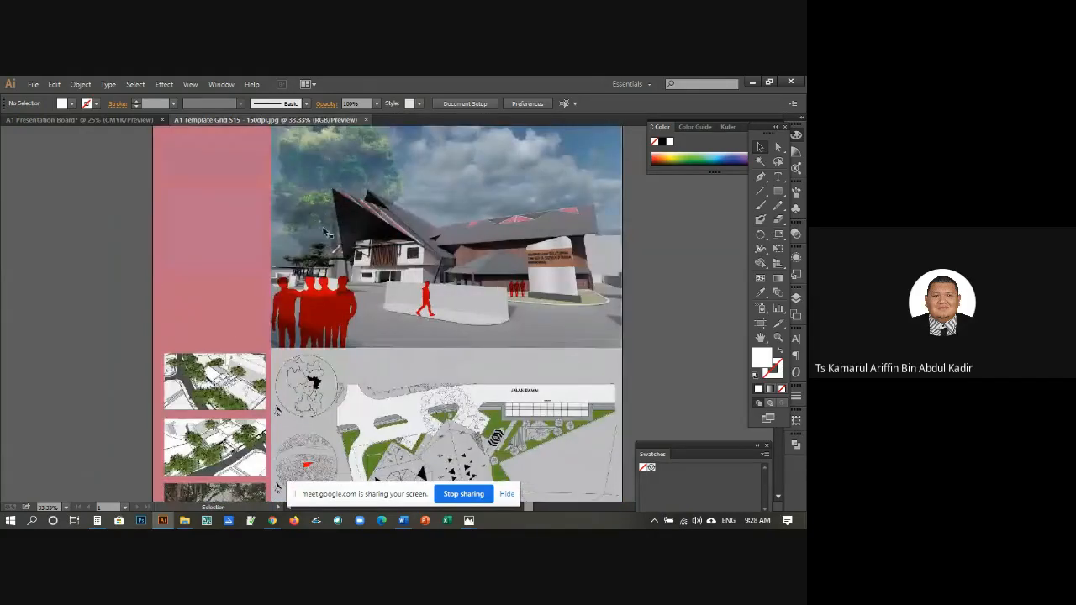
{"action": "scroll", "coordinate": [301, 220], "scroll_direction": "down", "scroll_amount": 2}
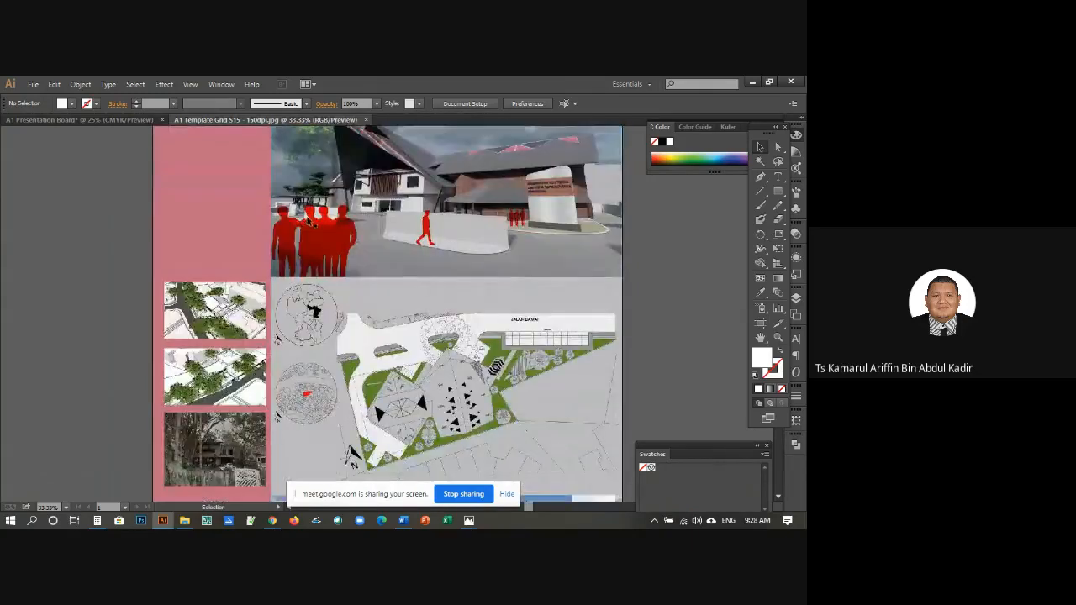
Step: Select all artwork in the A1 Template Grid document, copy it, and return to the A1 Presentation Board
{"action": "left_click", "coordinate": [303, 210]}
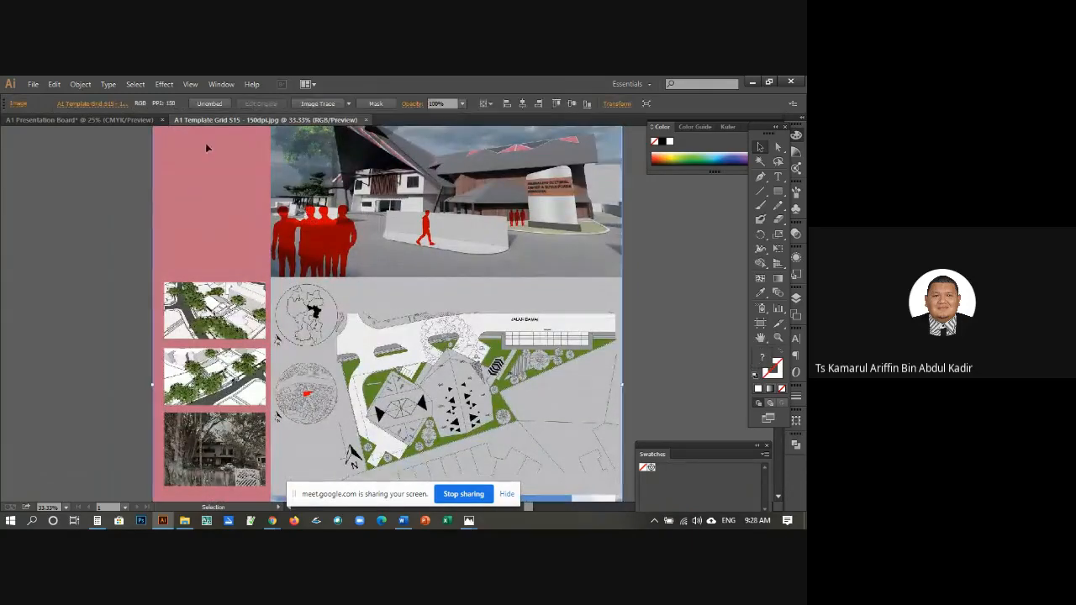
{"action": "left_click", "coordinate": [137, 84]}
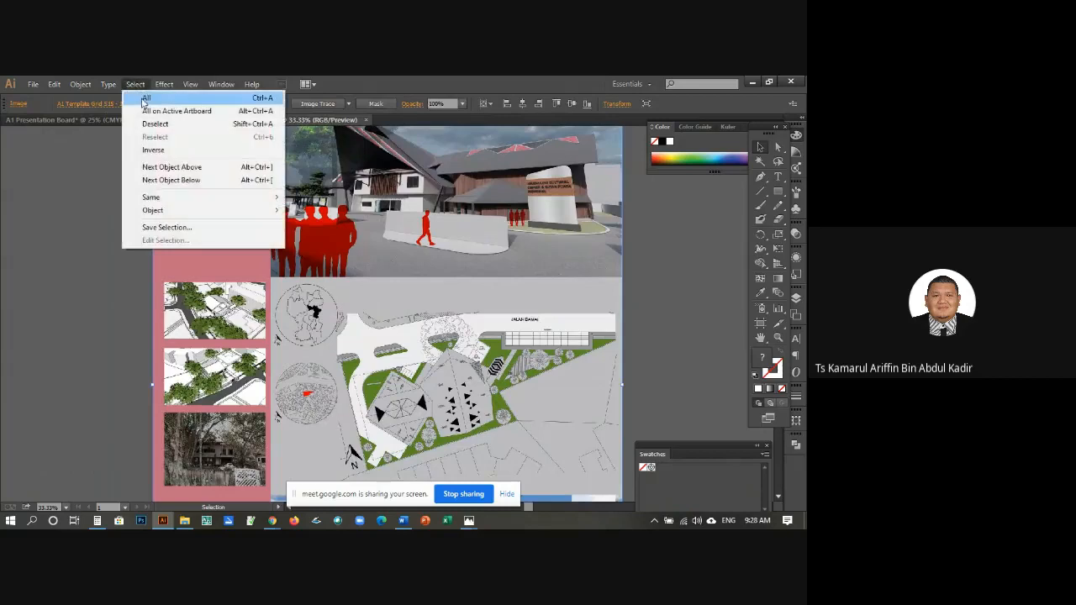
{"action": "left_click", "coordinate": [141, 96]}
{"action": "left_click", "coordinate": [57, 86]}
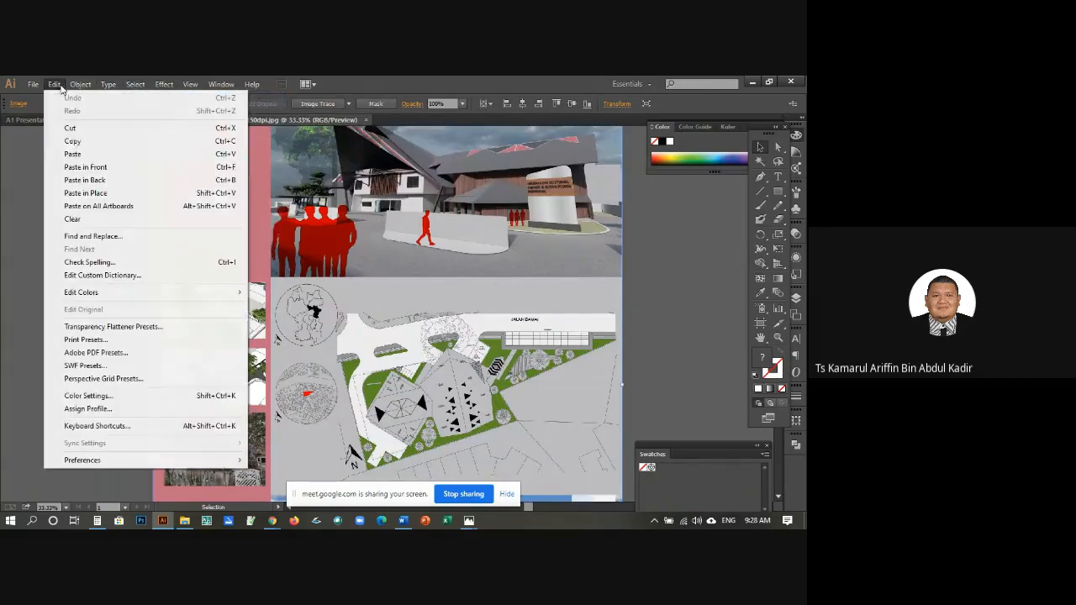
{"action": "left_click", "coordinate": [72, 140]}
{"action": "left_click", "coordinate": [68, 118]}
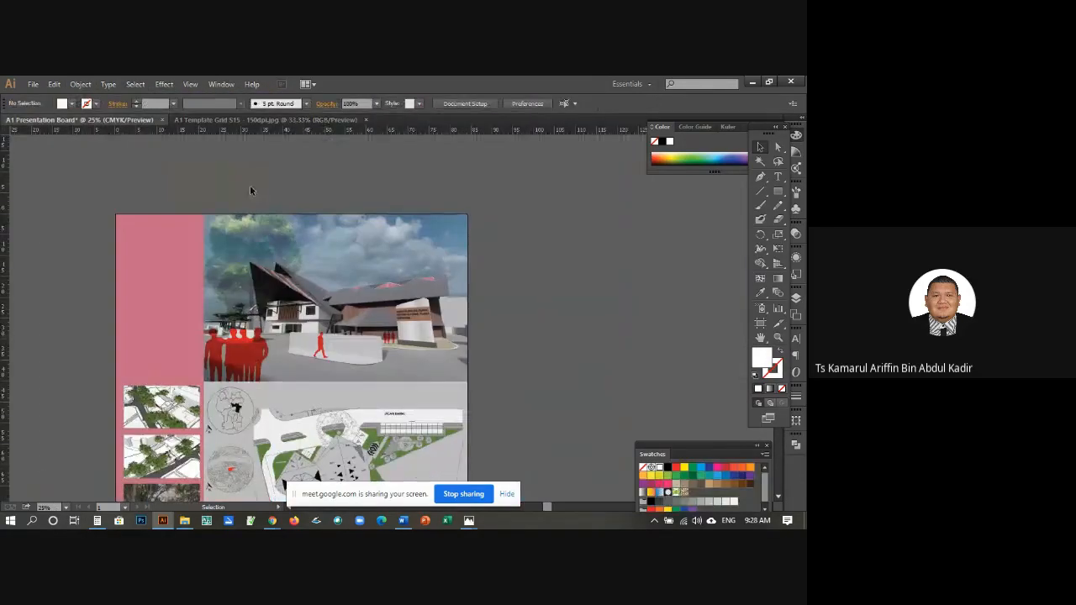
Step: Try pasting a second template image in place, move it off the first one, and delete it
{"action": "left_click", "coordinate": [54, 84]}
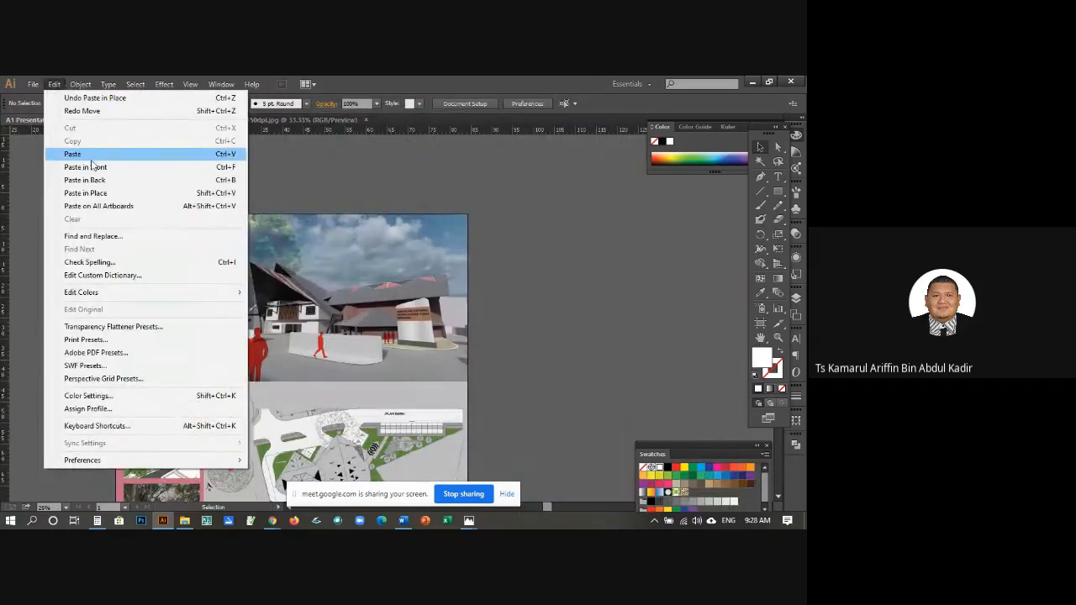
{"action": "left_click", "coordinate": [87, 192]}
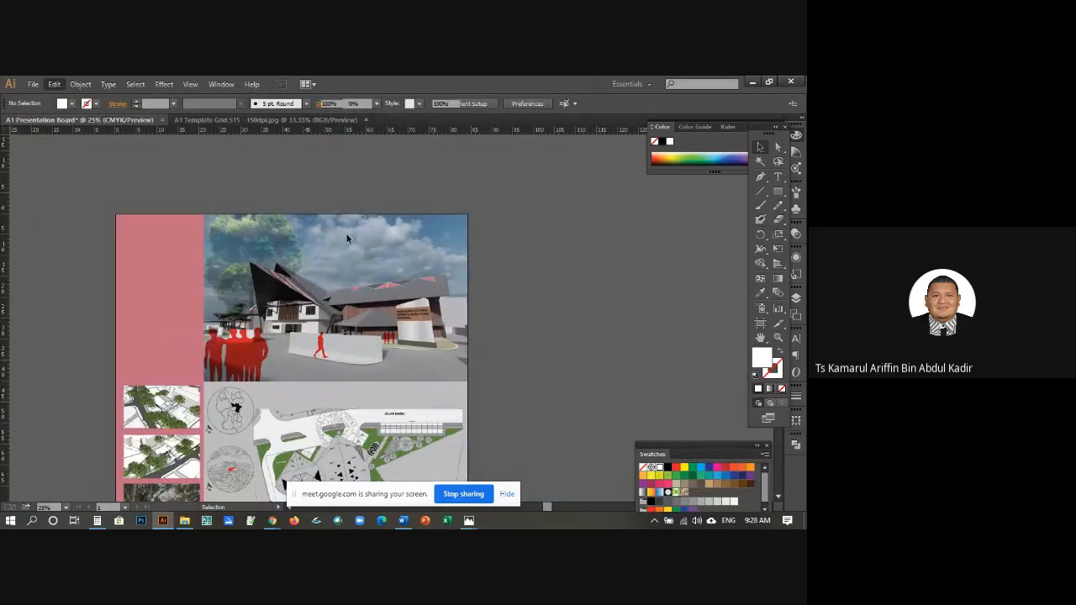
{"action": "left_click_drag", "start_coordinate": [274, 265], "coordinate": [439, 338]}
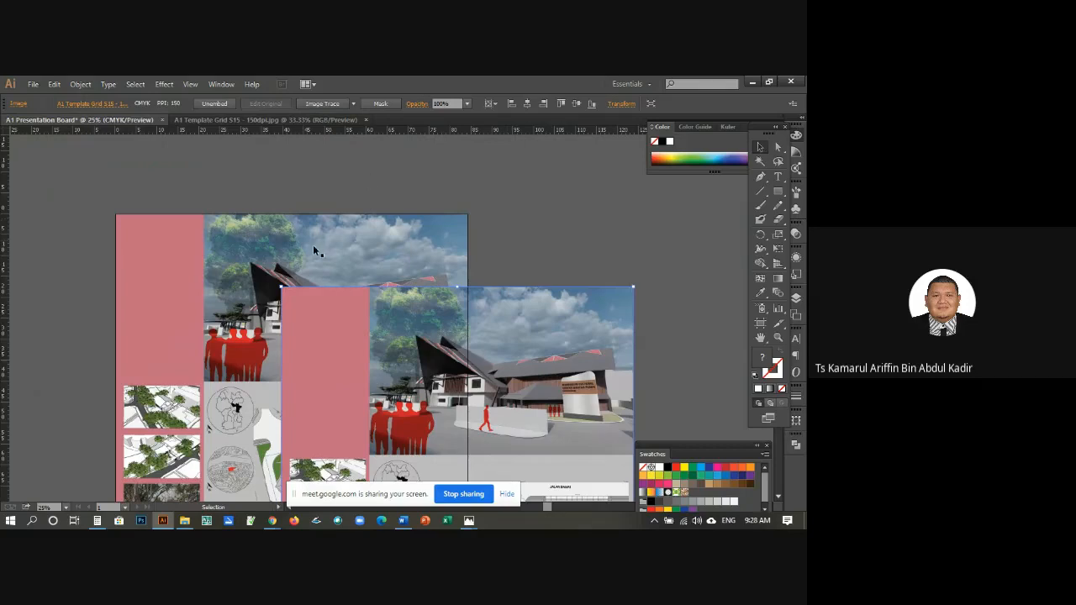
{"action": "key", "text": "Delete"}
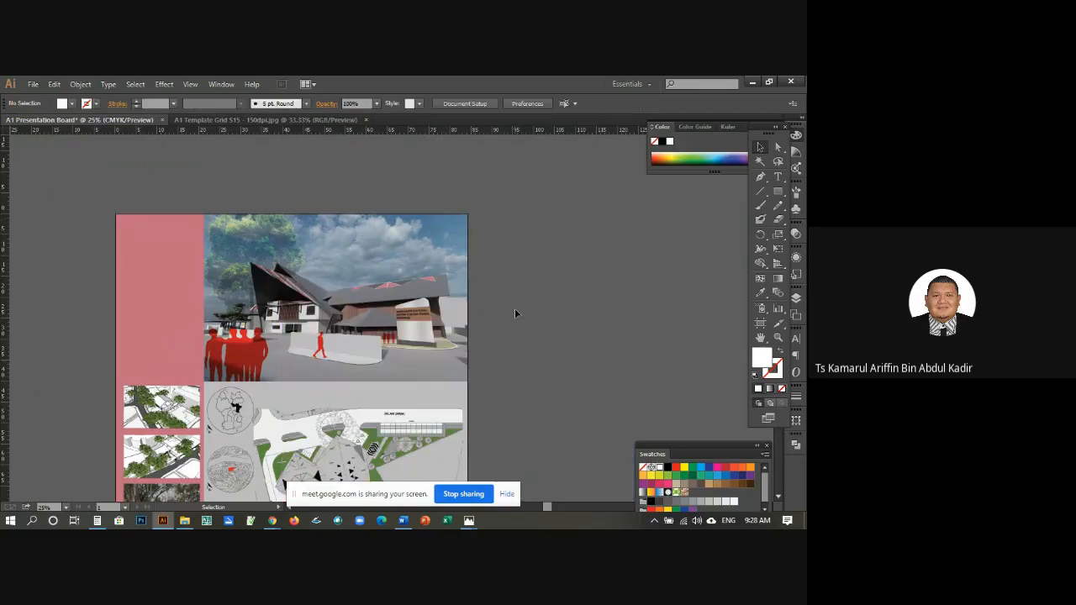
Step: Compare the image on the presentation board with the original in the A1 Template Grid document
{"action": "scroll", "coordinate": [405, 183], "scroll_direction": "down", "scroll_amount": 6}
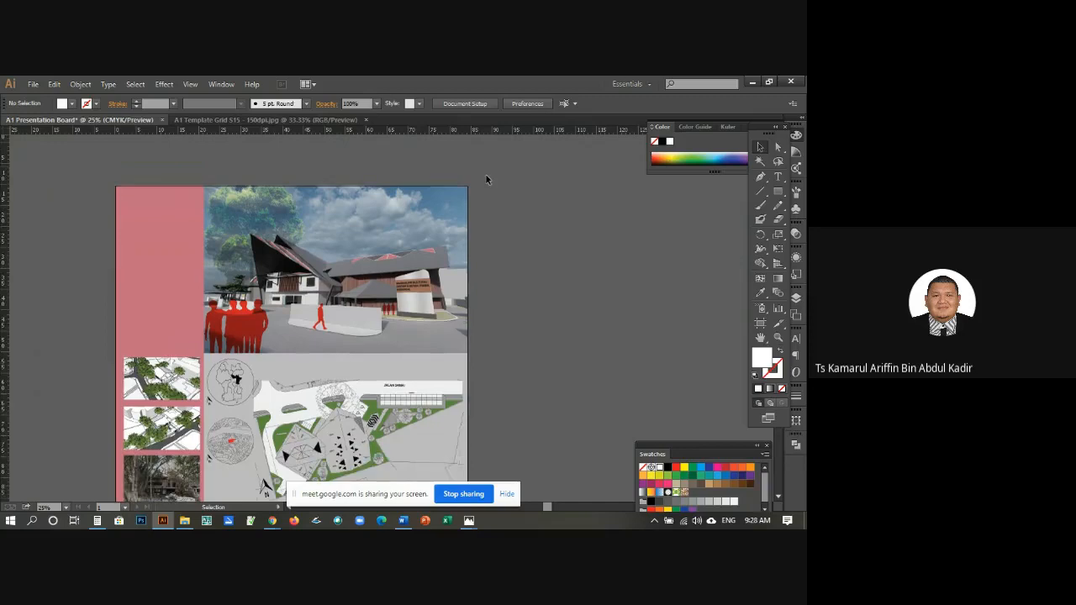
{"action": "scroll", "coordinate": [382, 320], "scroll_direction": "up", "scroll_amount": 3}
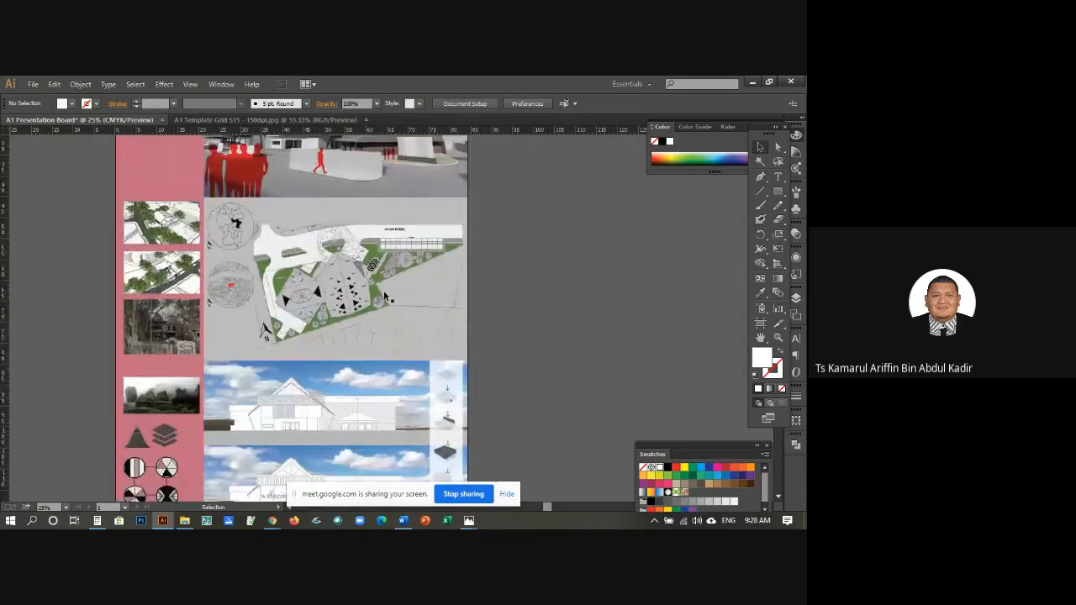
{"action": "left_click", "coordinate": [260, 123]}
{"action": "scroll", "coordinate": [591, 243], "scroll_direction": "up", "scroll_amount": 3}
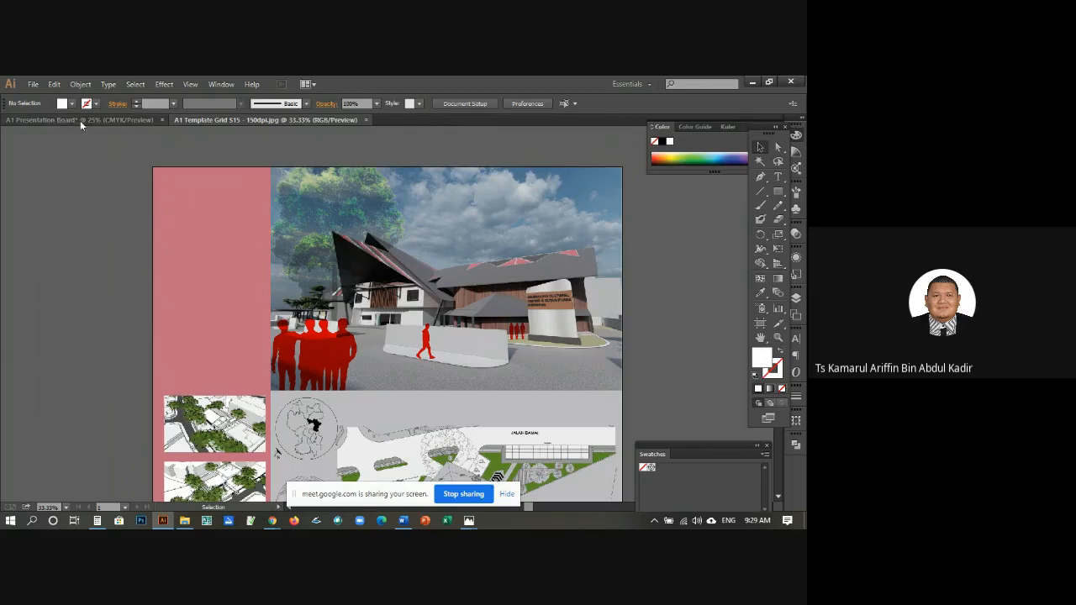
{"action": "left_click", "coordinate": [129, 123]}
{"action": "scroll", "coordinate": [351, 229], "scroll_direction": "up", "scroll_amount": 3}
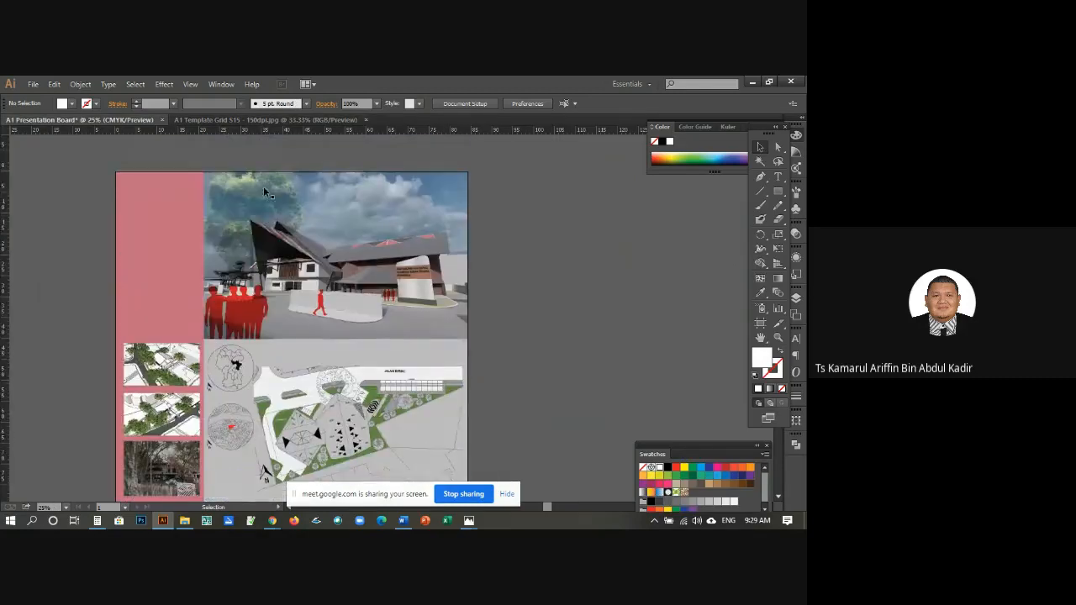
{"action": "scroll", "coordinate": [280, 264], "scroll_direction": "down", "scroll_amount": 5}
Step: Try shortening the template image vertically by raising its lower edge above the artboard's bottom, and deselect it
{"action": "left_click", "coordinate": [283, 268]}
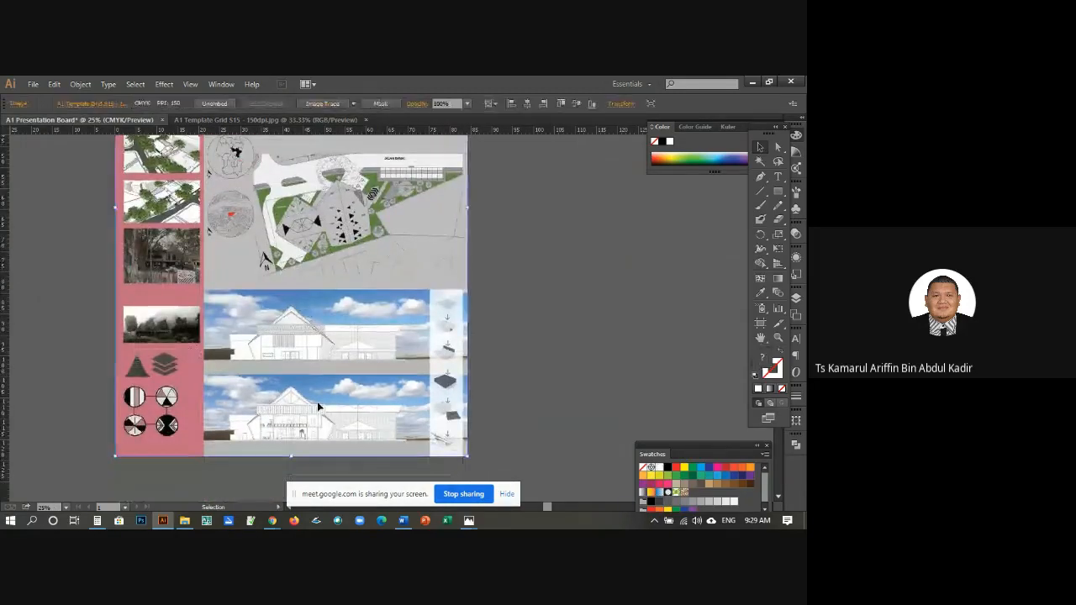
{"action": "left_click_drag", "start_coordinate": [292, 456], "coordinate": [296, 397]}
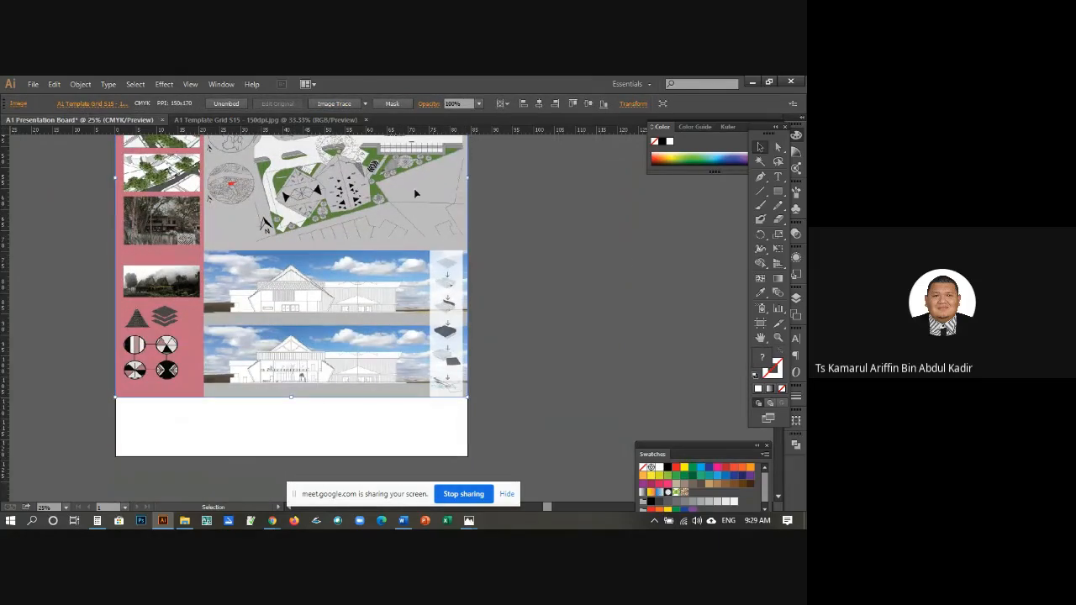
{"action": "key", "text": "ctrl+shift+a"}
{"action": "scroll", "coordinate": [321, 281], "scroll_direction": "up", "scroll_amount": 5}
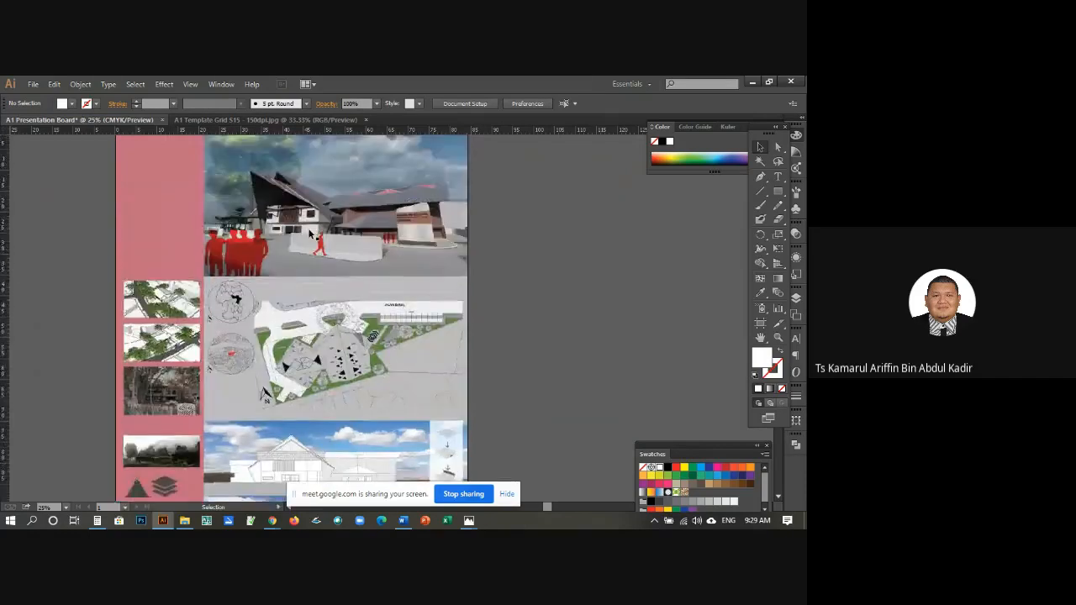
{"action": "scroll", "coordinate": [308, 228], "scroll_direction": "up", "scroll_amount": 2}
{"action": "scroll", "coordinate": [306, 227], "scroll_direction": "down", "scroll_amount": 7}
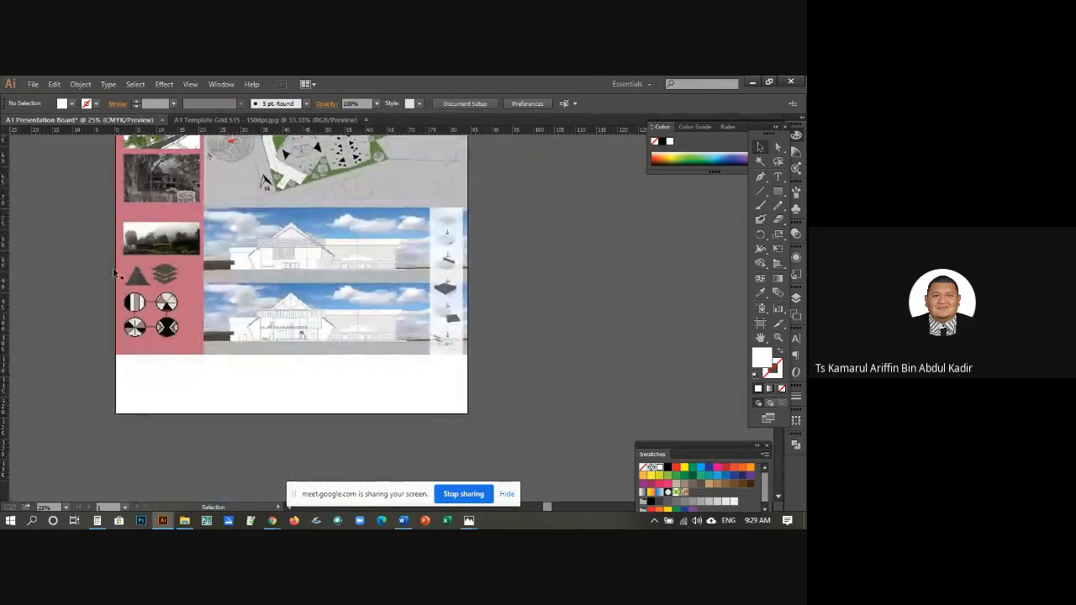
Step: Stretch the shortened template image back down to the artboard's bottom edge
{"action": "left_click", "coordinate": [258, 273]}
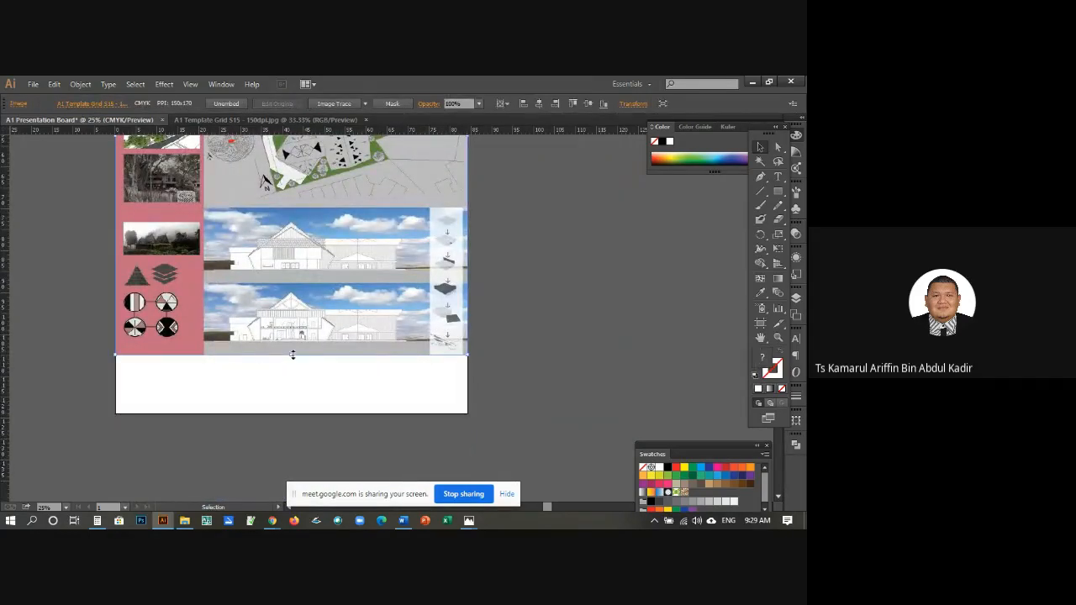
{"action": "left_click_drag", "start_coordinate": [293, 355], "coordinate": [294, 415]}
{"action": "scroll", "coordinate": [311, 263], "scroll_direction": "up", "scroll_amount": 6}
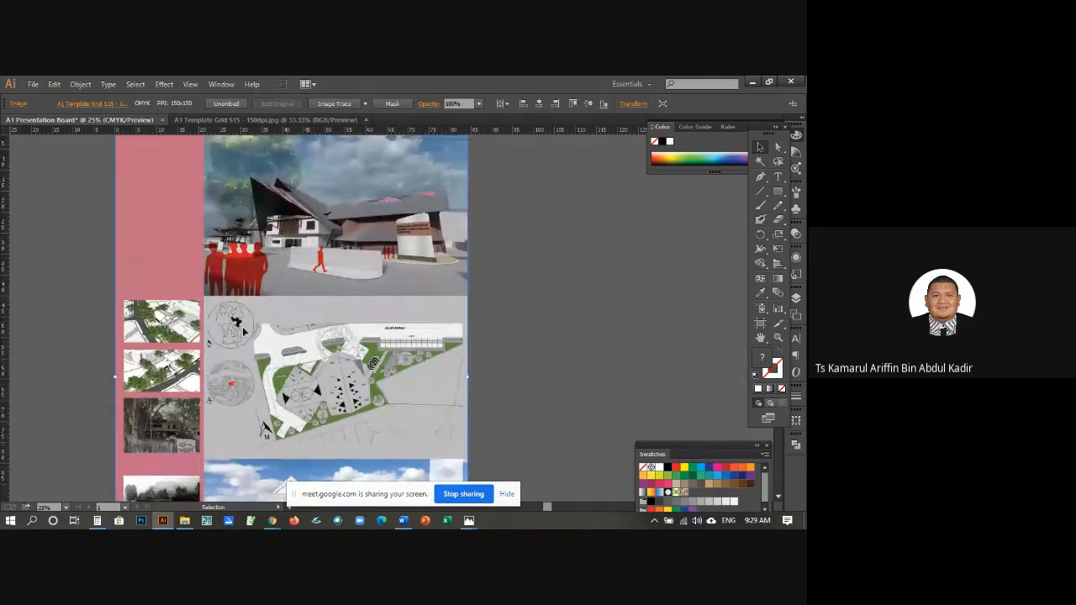
{"action": "scroll", "coordinate": [131, 258], "scroll_direction": "down", "scroll_amount": 2}
Step: Clear the template image from the artboard, try a regular paste of the copy, and delete the pasted image
{"action": "left_click", "coordinate": [600, 294]}
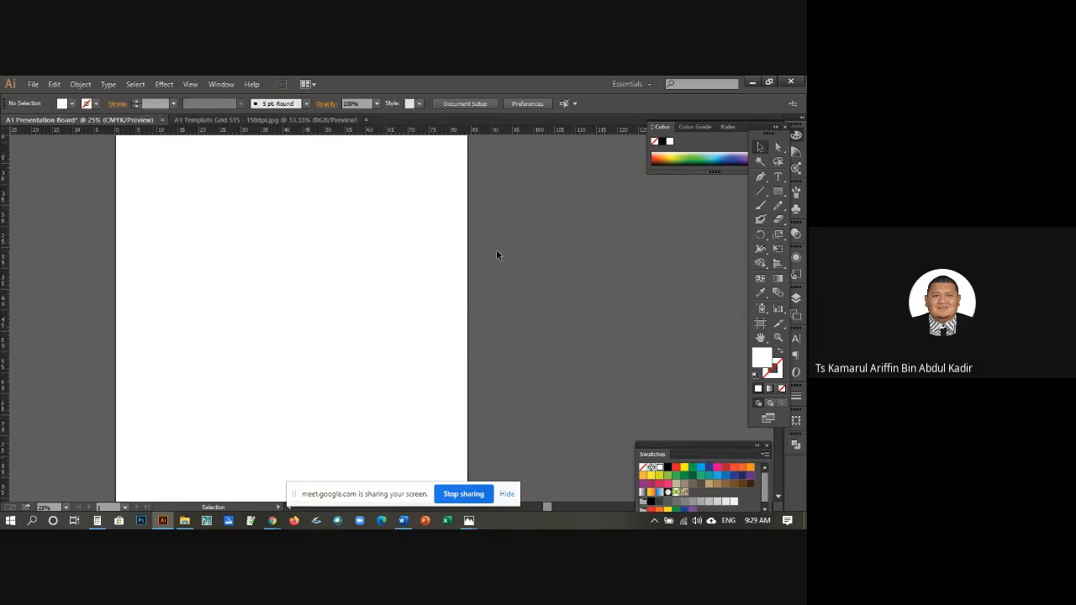
{"action": "key", "text": "a"}
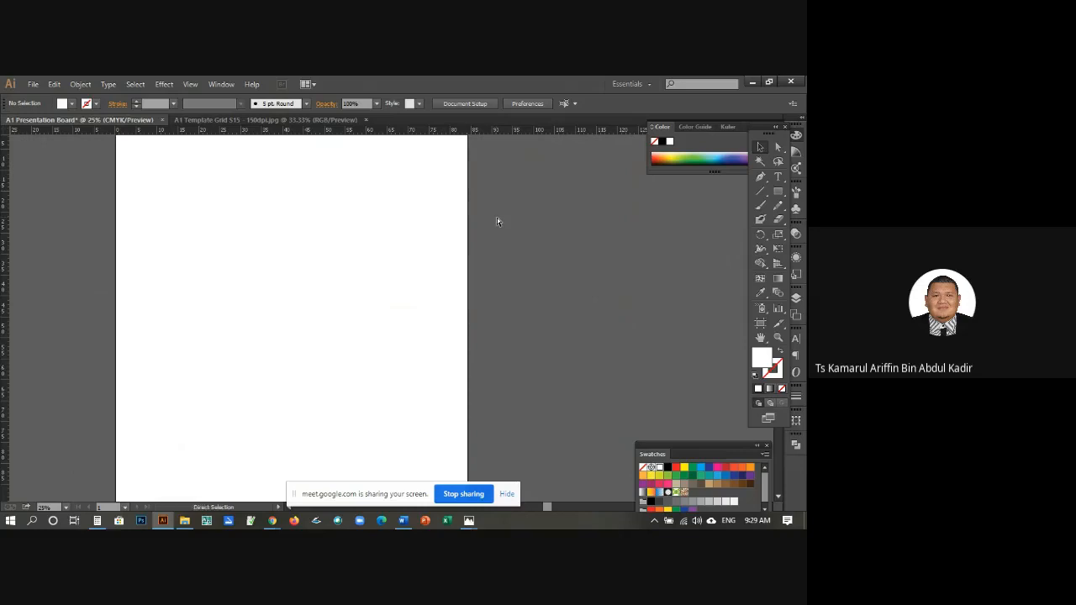
{"action": "key", "text": "v"}
{"action": "key", "text": "ctrl+v"}
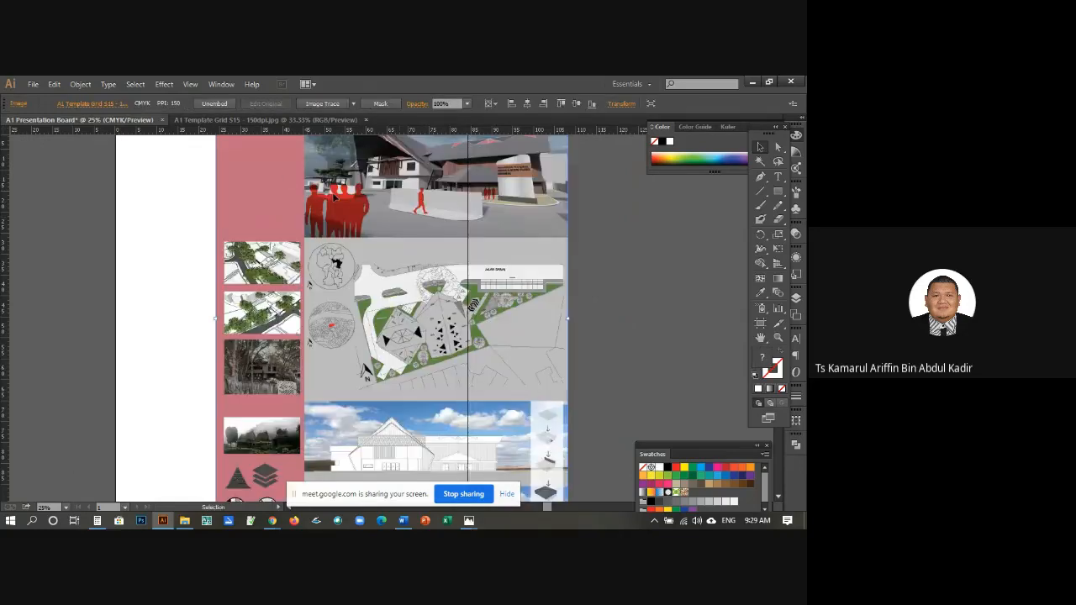
{"action": "key", "text": "Delete"}
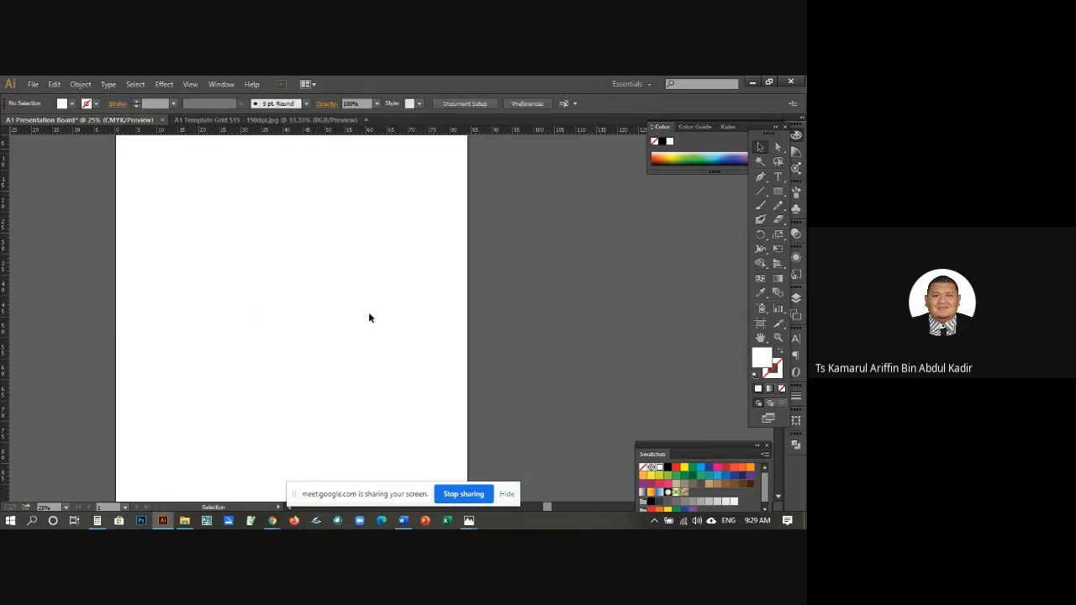
Step: Paste the copied template image in place on the empty presentation board artboard
{"action": "left_click", "coordinate": [53, 84]}
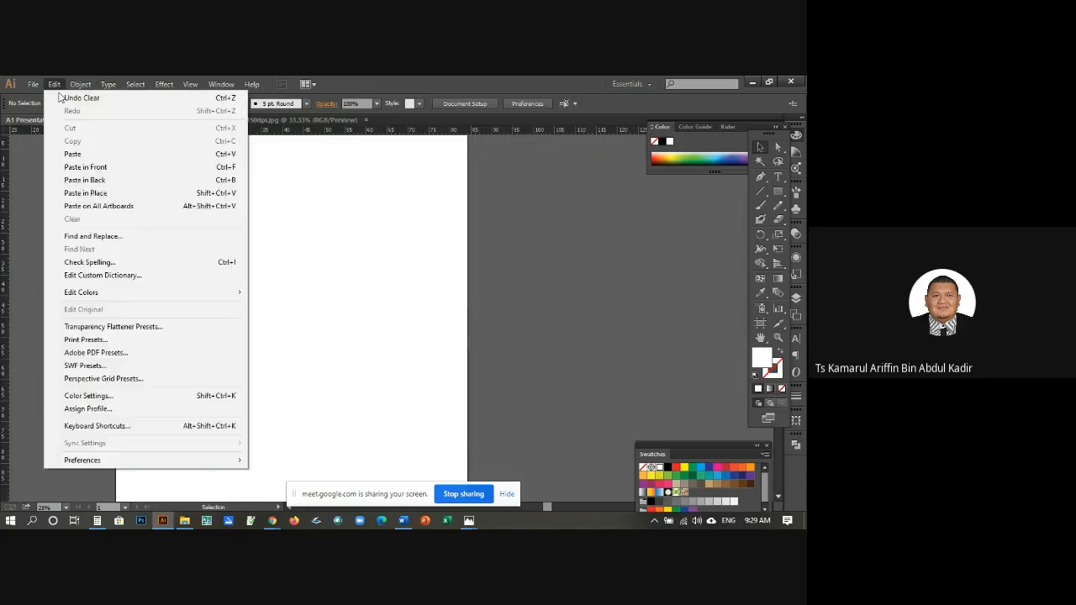
{"action": "left_click", "coordinate": [114, 195]}
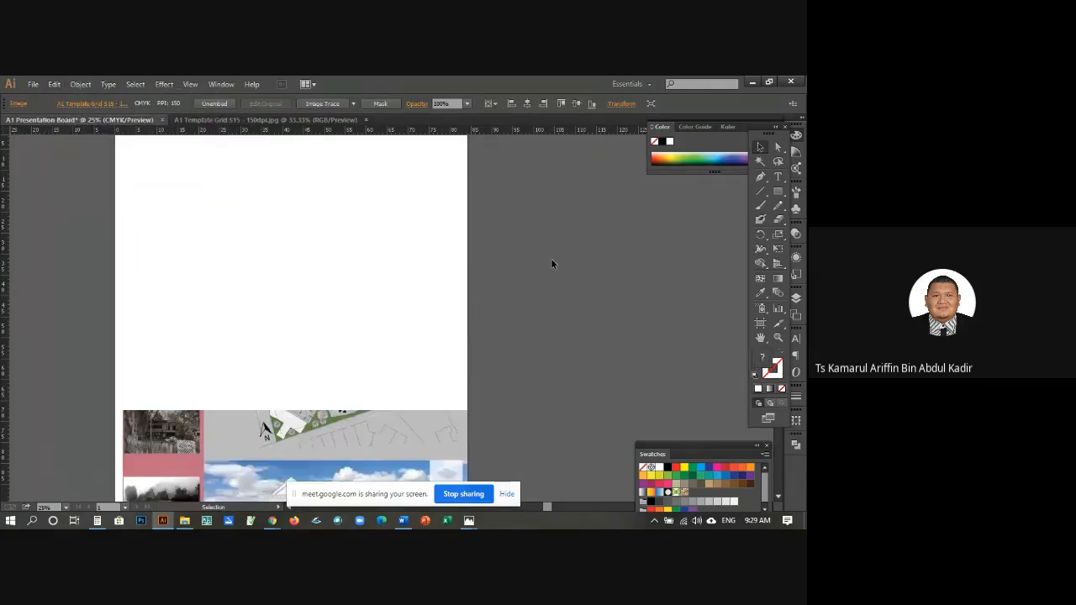
Step: Deselect the template image and save the board as an Illustrator file named A1 Presentation Board S15 (240221).ai with the default Illustrator options
{"action": "left_click", "coordinate": [552, 264]}
{"action": "scroll", "coordinate": [507, 255], "scroll_direction": "down", "scroll_amount": 5}
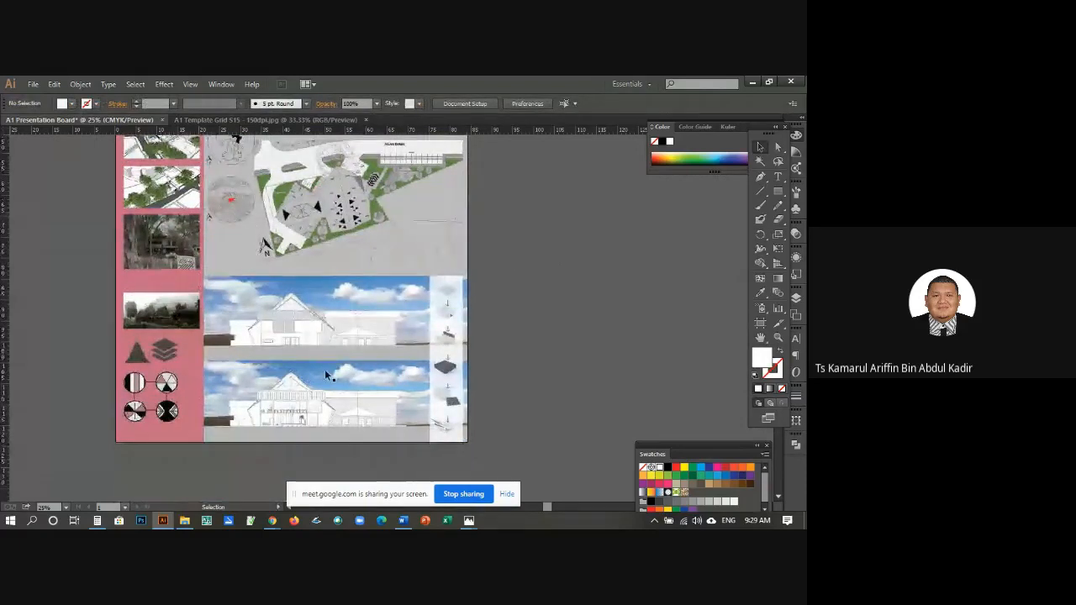
{"action": "scroll", "coordinate": [328, 376], "scroll_direction": "up", "scroll_amount": 5}
{"action": "scroll", "coordinate": [510, 313], "scroll_direction": "down", "scroll_amount": 3}
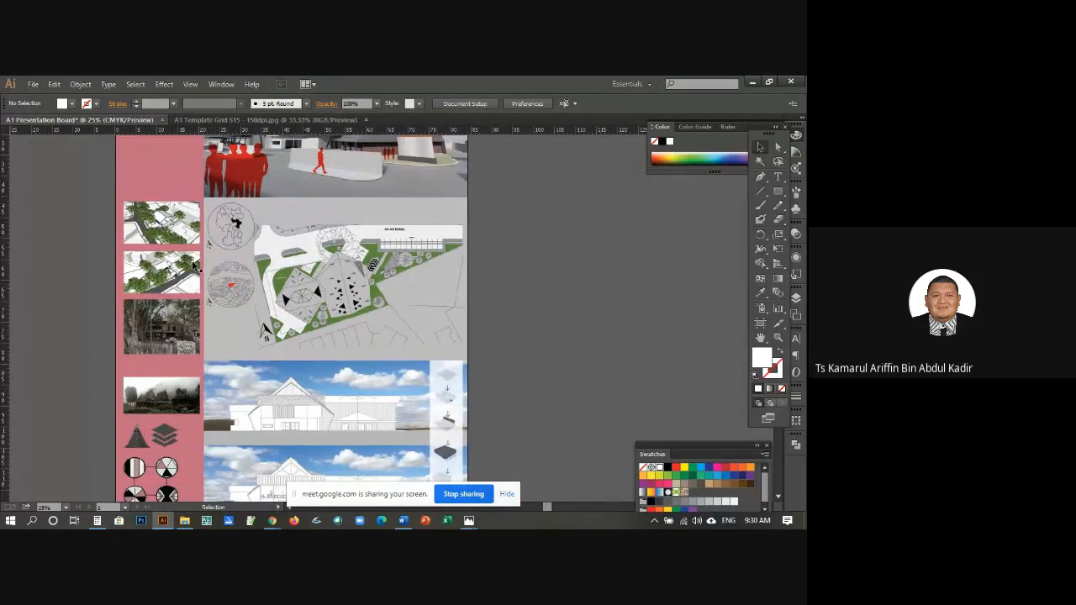
{"action": "left_click", "coordinate": [33, 85]}
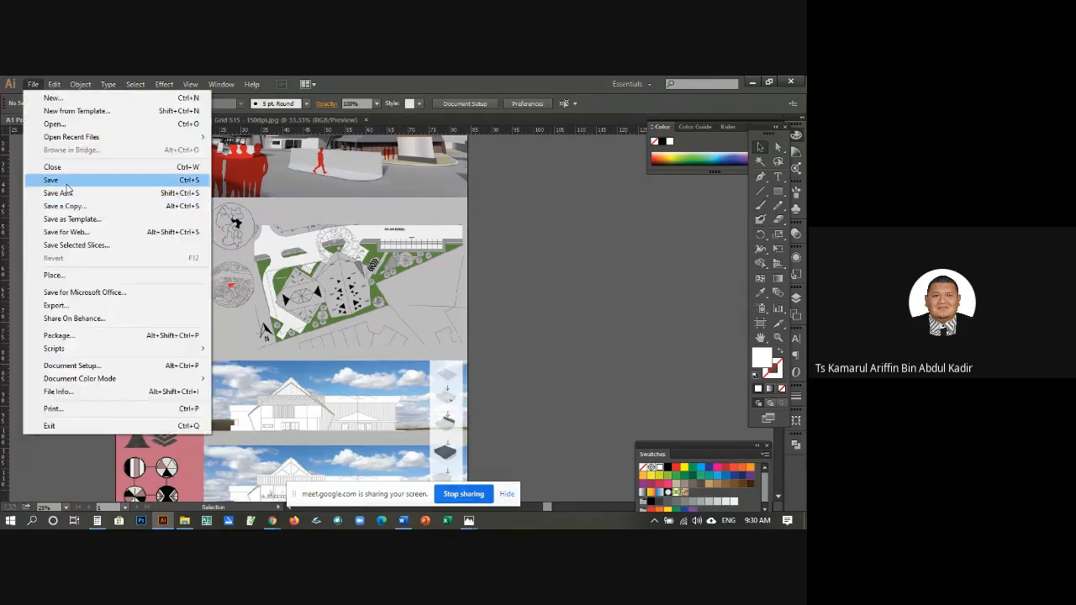
{"action": "left_click", "coordinate": [68, 183]}
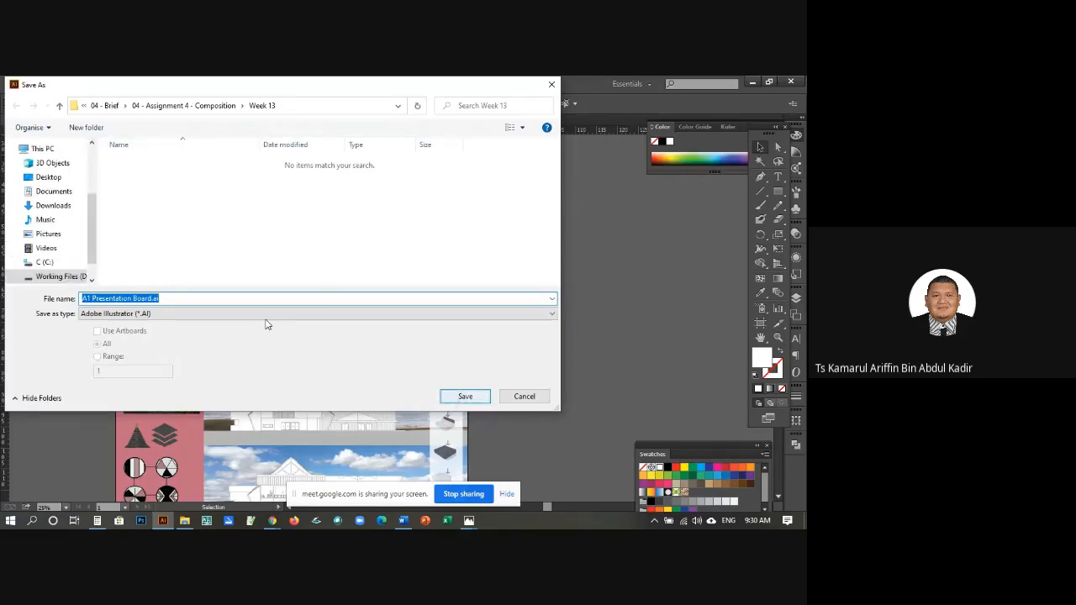
{"action": "left_click", "coordinate": [157, 299]}
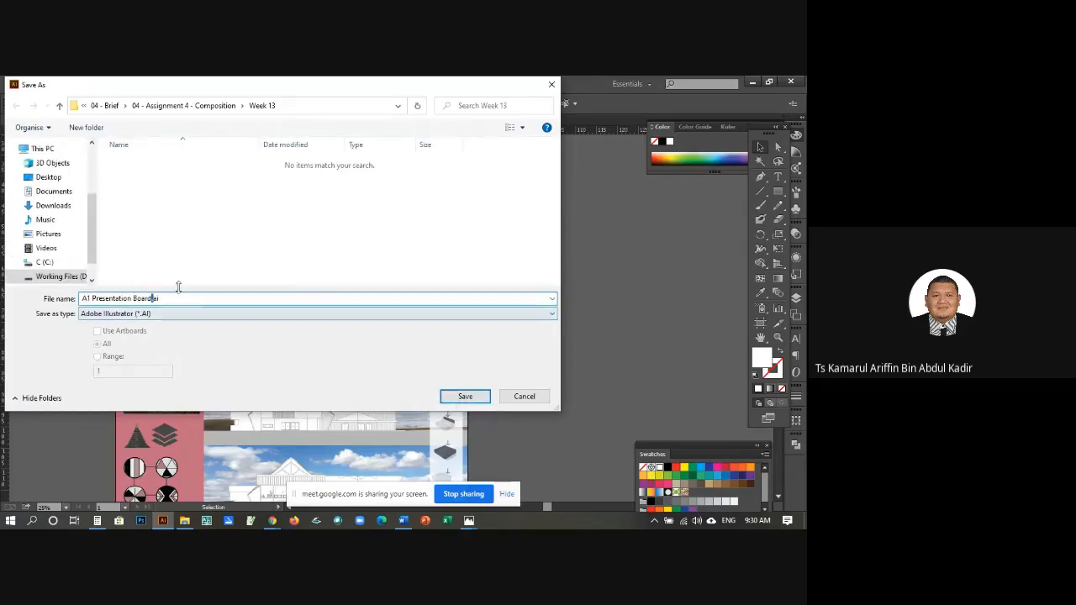
{"action": "type", "text": "S15"}
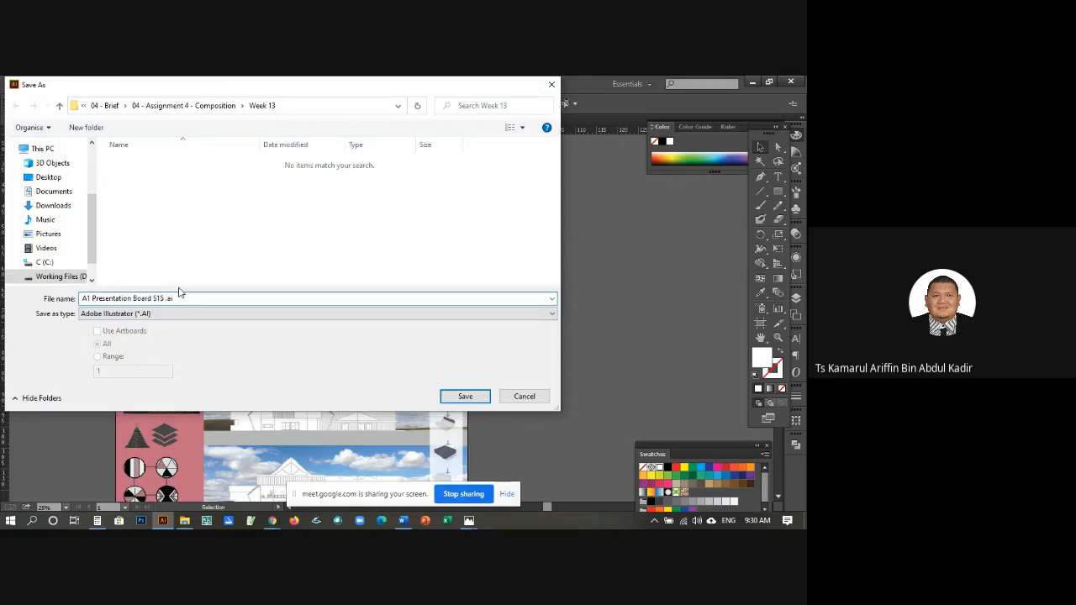
{"action": "type", "text": " (240221"}
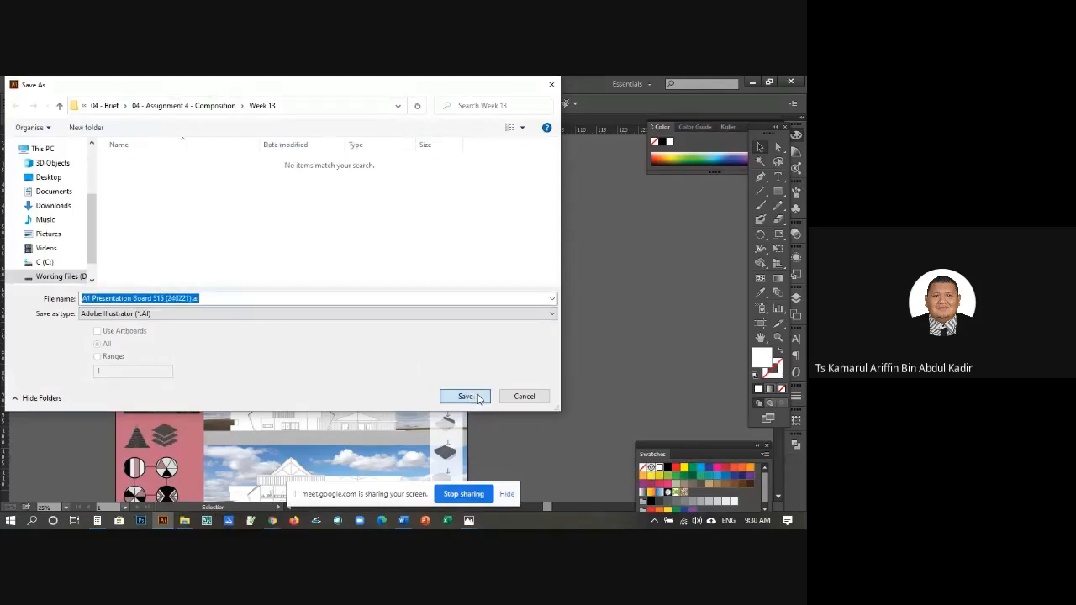
{"action": "left_click", "coordinate": [466, 397]}
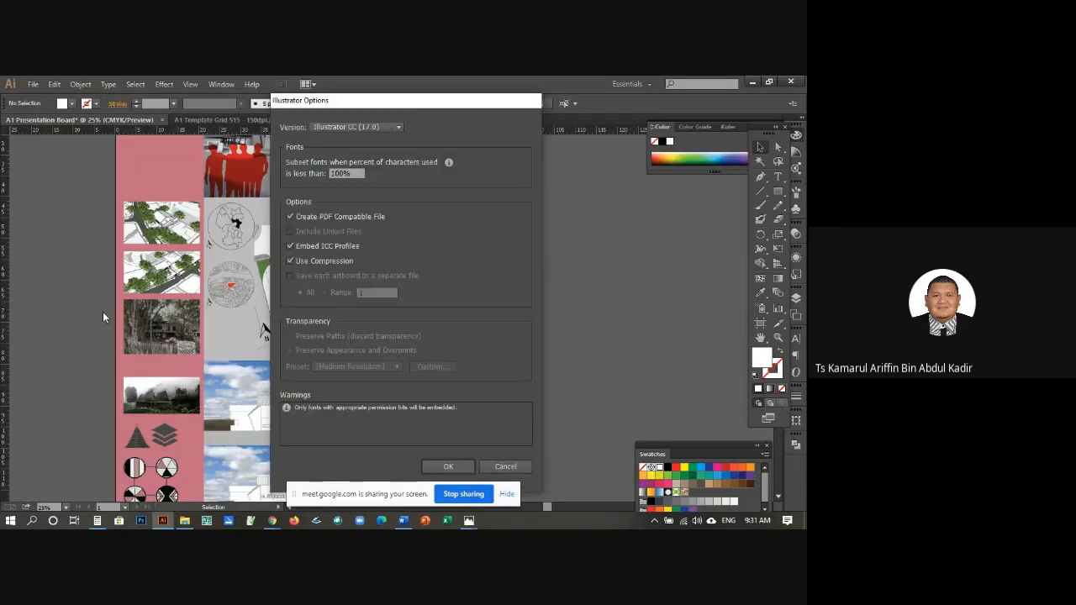
{"action": "left_click", "coordinate": [448, 466]}
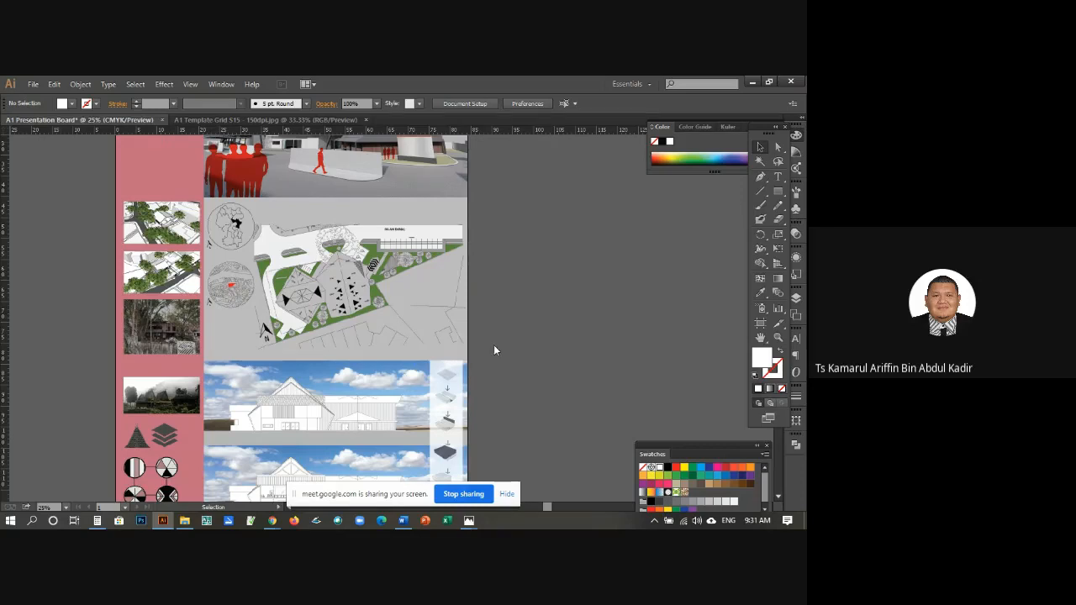
{"action": "left_click", "coordinate": [266, 120]}
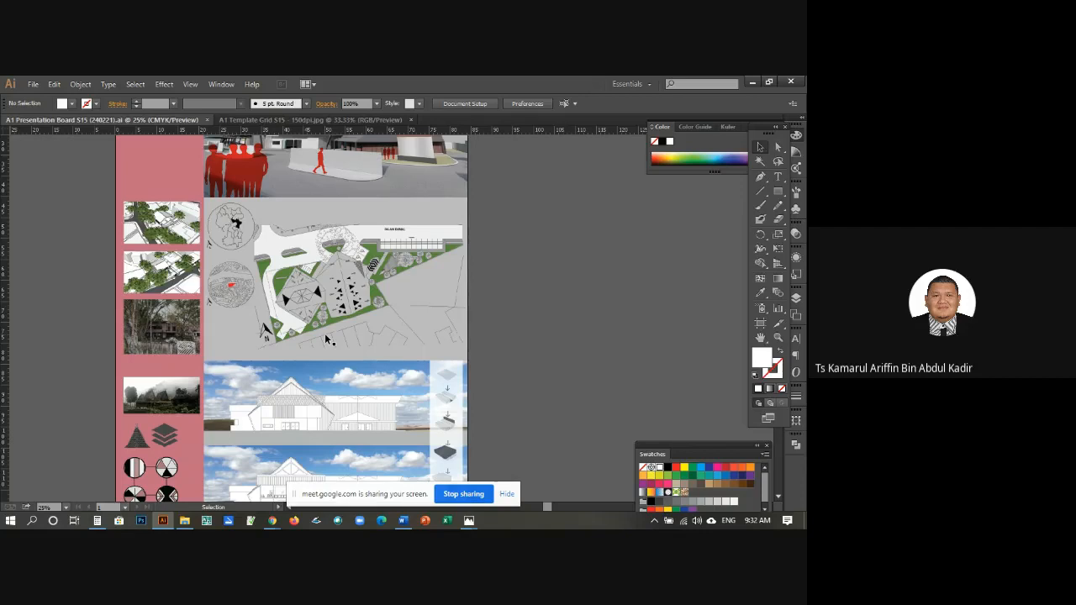
{"action": "scroll", "coordinate": [502, 258], "scroll_direction": "up", "scroll_amount": 3}
{"action": "scroll", "coordinate": [500, 255], "scroll_direction": "up", "scroll_amount": 5}
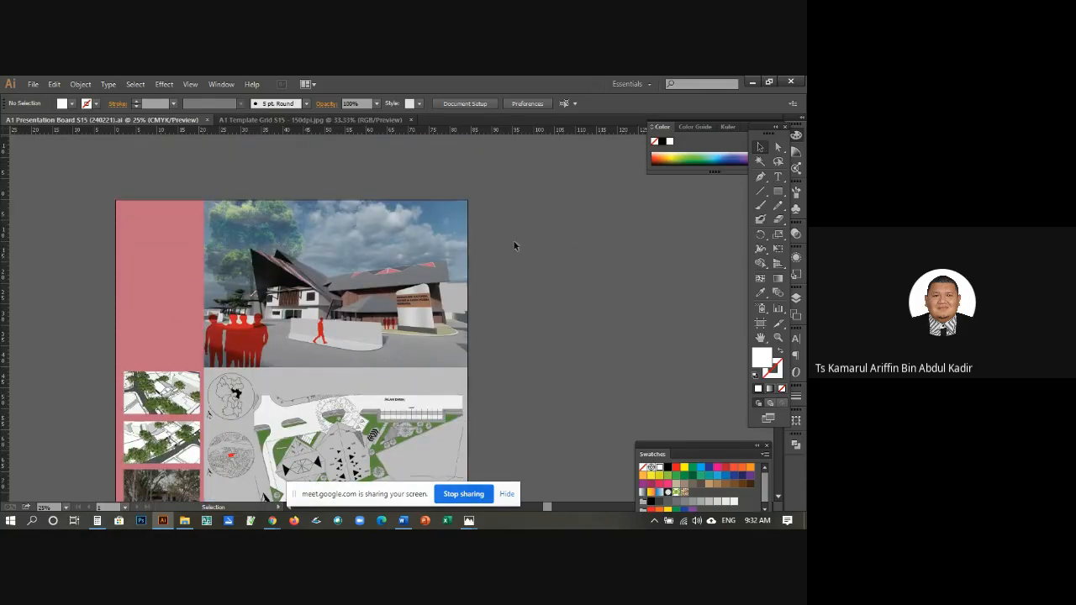
{"action": "scroll", "coordinate": [345, 246], "scroll_direction": "down", "scroll_amount": 2}
{"action": "left_click", "coordinate": [343, 246]}
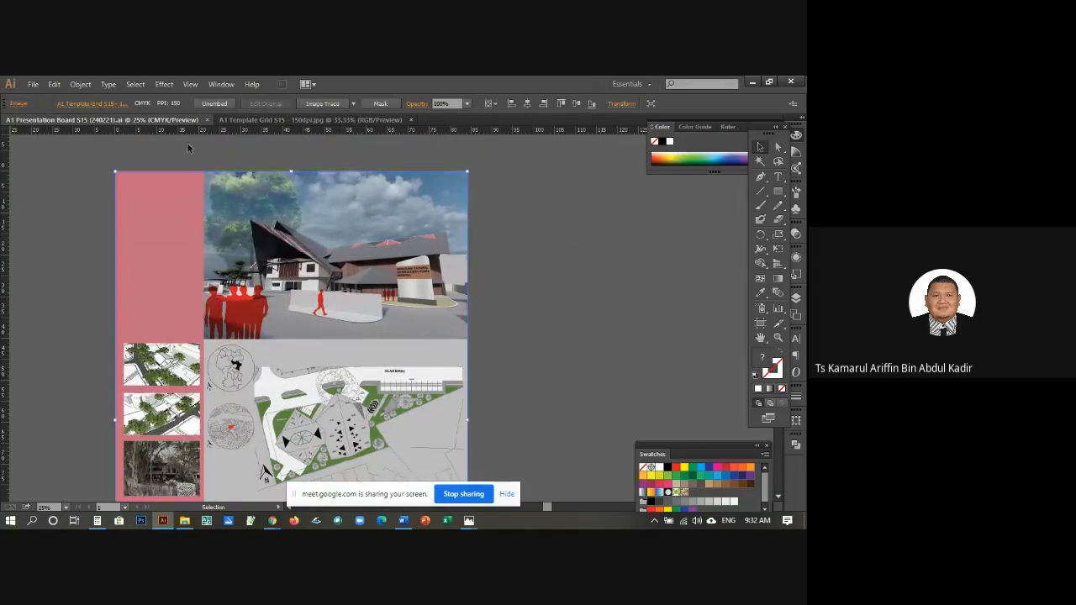
{"action": "left_click", "coordinate": [80, 84]}
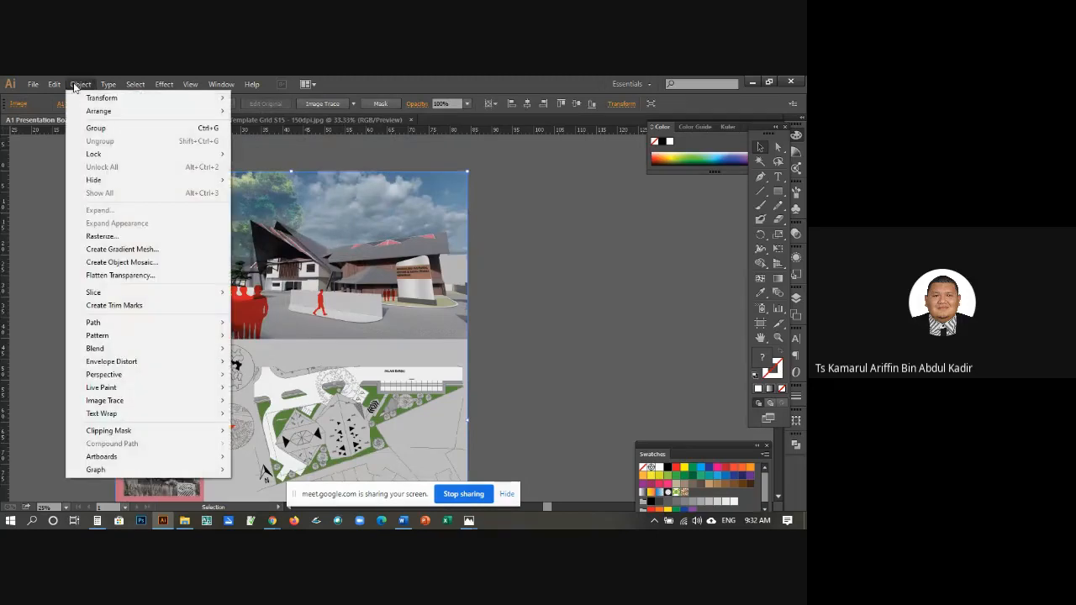
{"action": "mouse_move", "coordinate": [101, 157]}
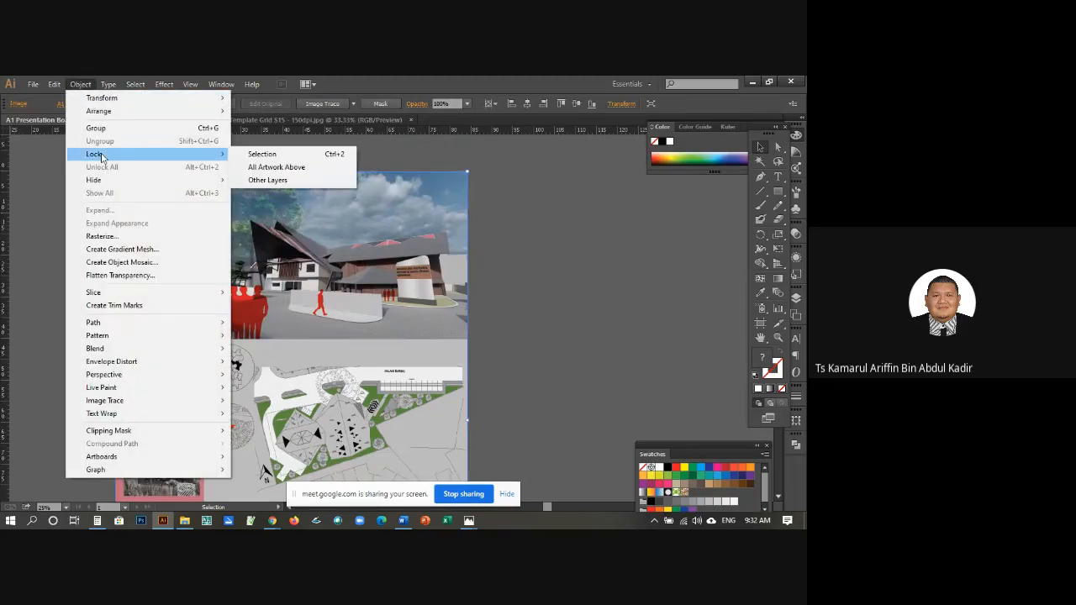
{"action": "left_click", "coordinate": [560, 216]}
Step: Select the template image and lock it in place on the artboard
{"action": "left_click", "coordinate": [321, 224]}
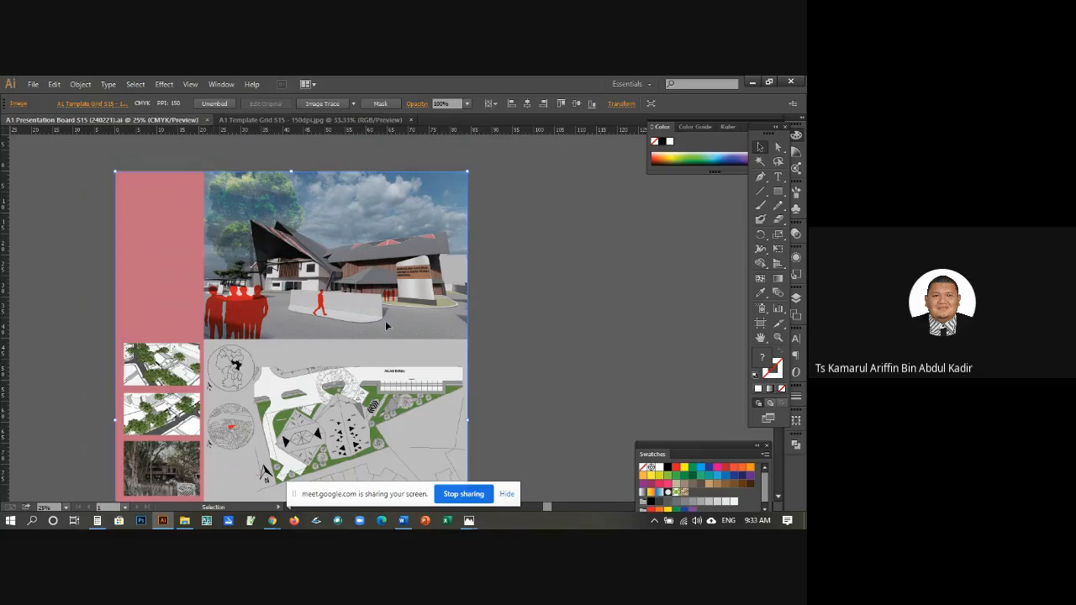
{"action": "left_click", "coordinate": [80, 85]}
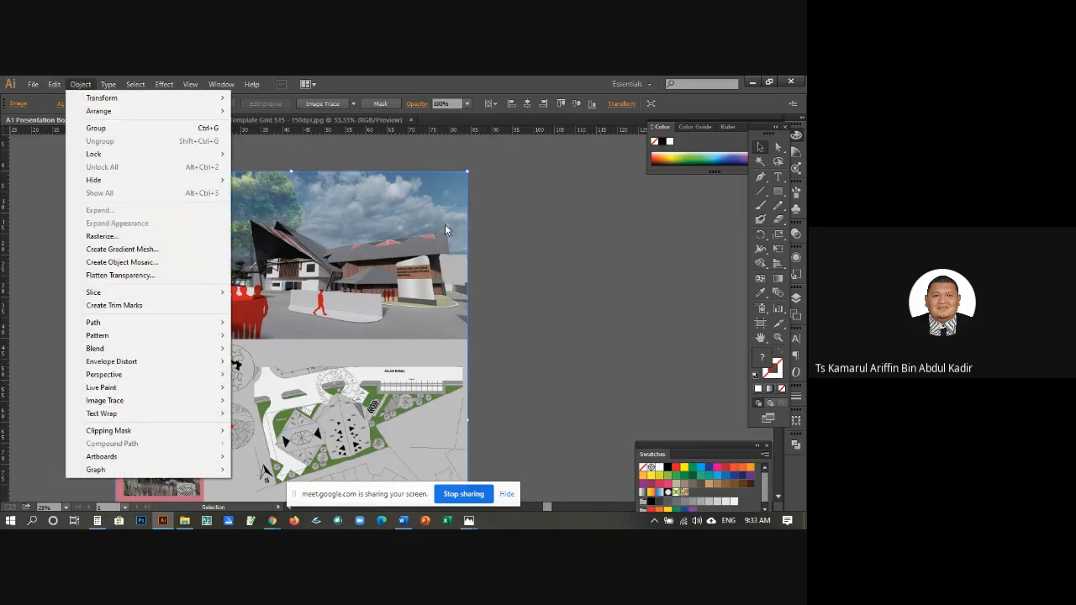
{"action": "mouse_move", "coordinate": [104, 154]}
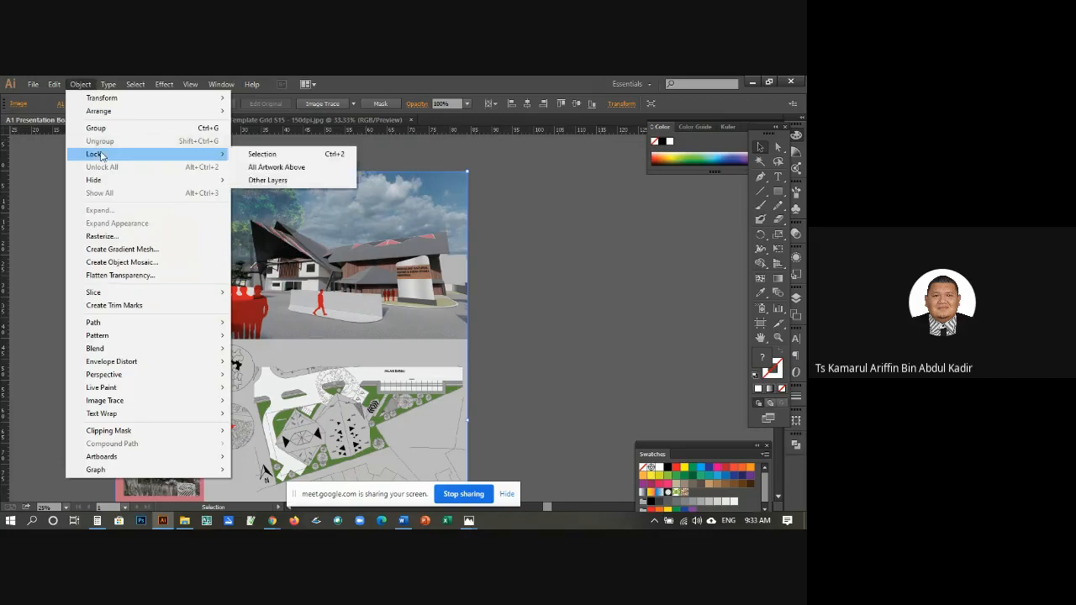
{"action": "left_click", "coordinate": [280, 168]}
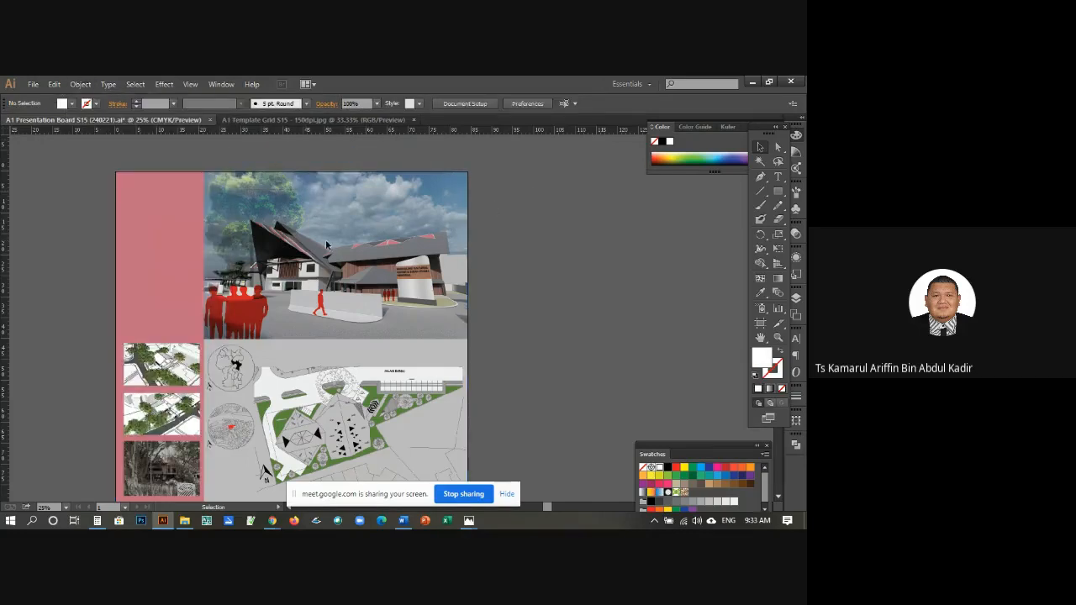
{"action": "scroll", "coordinate": [261, 234], "scroll_direction": "down", "scroll_amount": 5}
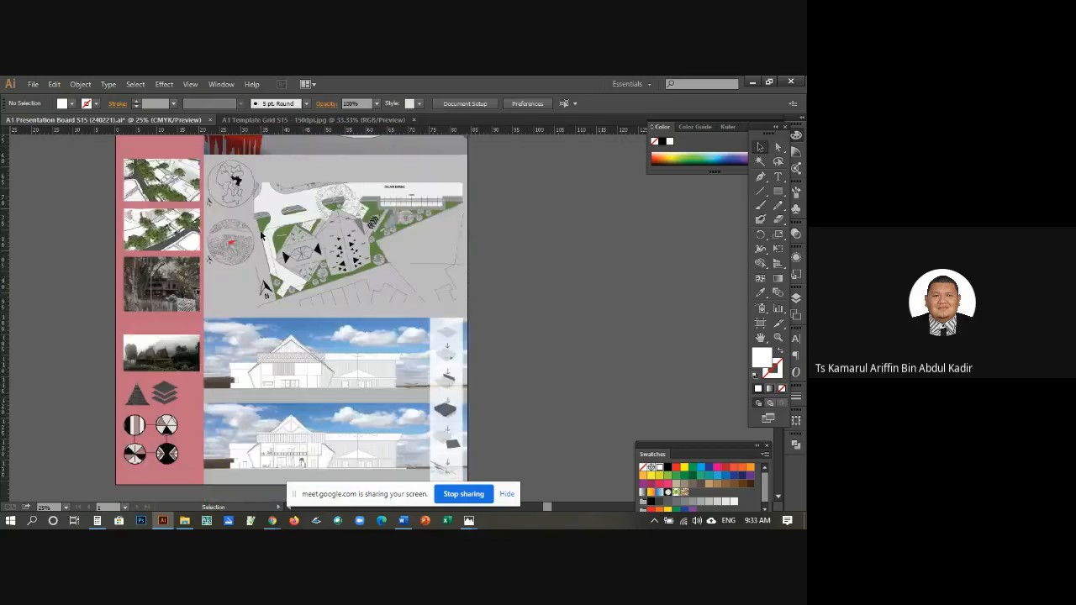
{"action": "scroll", "coordinate": [261, 236], "scroll_direction": "down", "scroll_amount": 3}
{"action": "scroll", "coordinate": [299, 285], "scroll_direction": "up", "scroll_amount": 7}
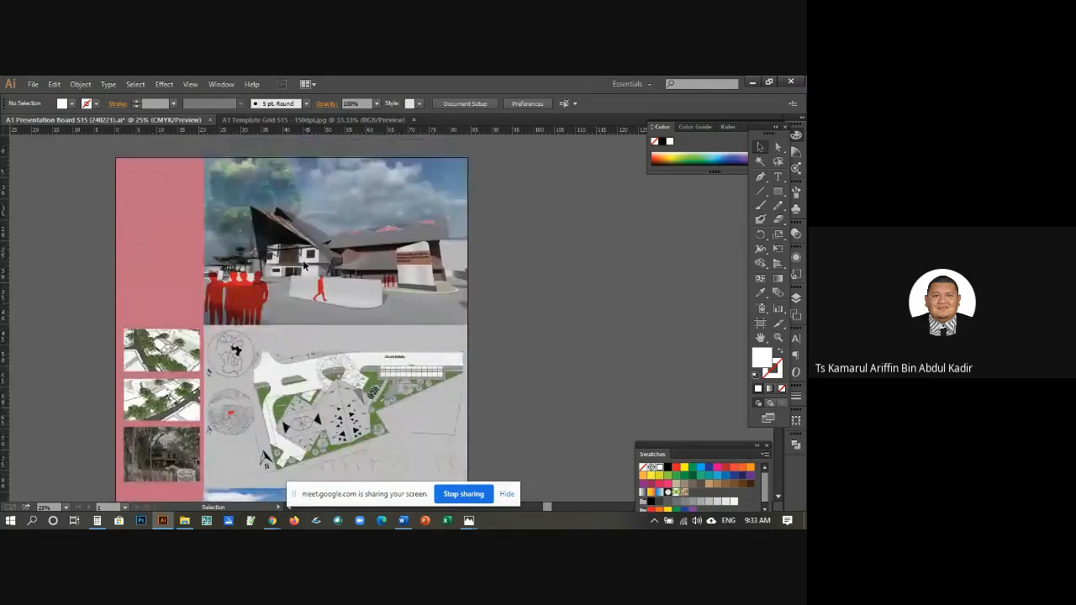
{"action": "left_click", "coordinate": [76, 84]}
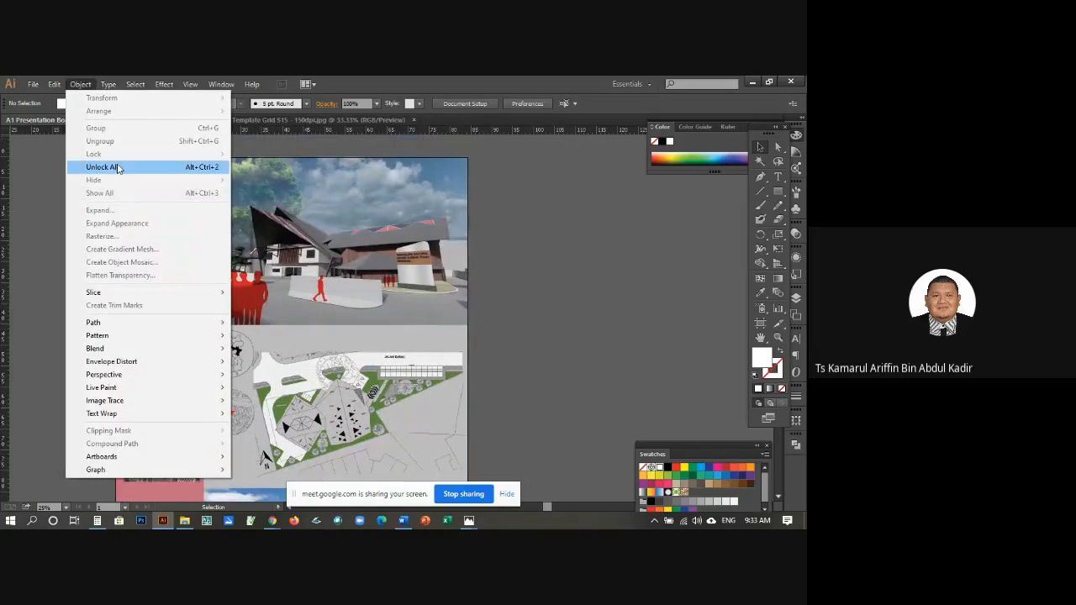
{"action": "left_click", "coordinate": [516, 211]}
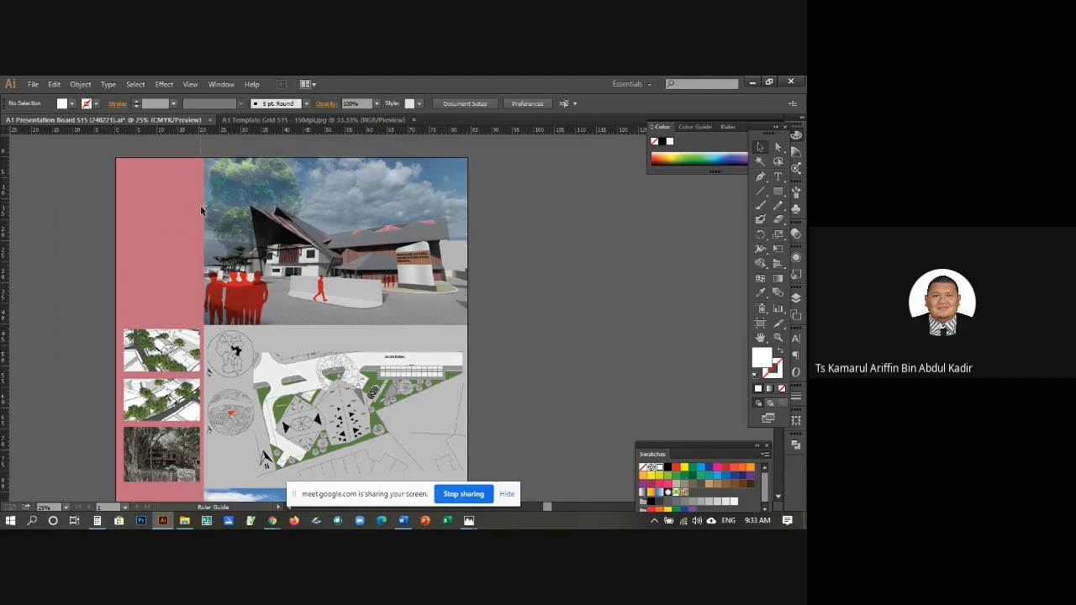
Step: Add vertical guides along both sides of the photo column, the pink band's right edge, and the board's half and three-quarter widths
{"action": "left_click_drag", "start_coordinate": [200, 205], "coordinate": [200, 205]}
{"action": "left_click_drag", "start_coordinate": [125, 192], "coordinate": [125, 202]}
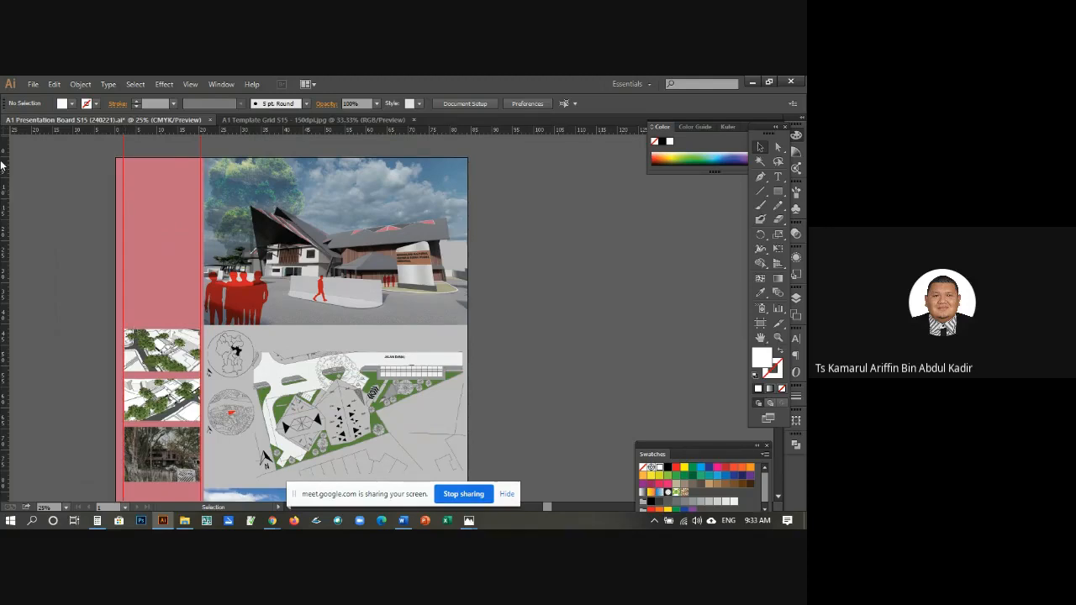
{"action": "left_click_drag", "start_coordinate": [7, 165], "coordinate": [203, 175]}
{"action": "left_click_drag", "start_coordinate": [10, 159], "coordinate": [291, 161]}
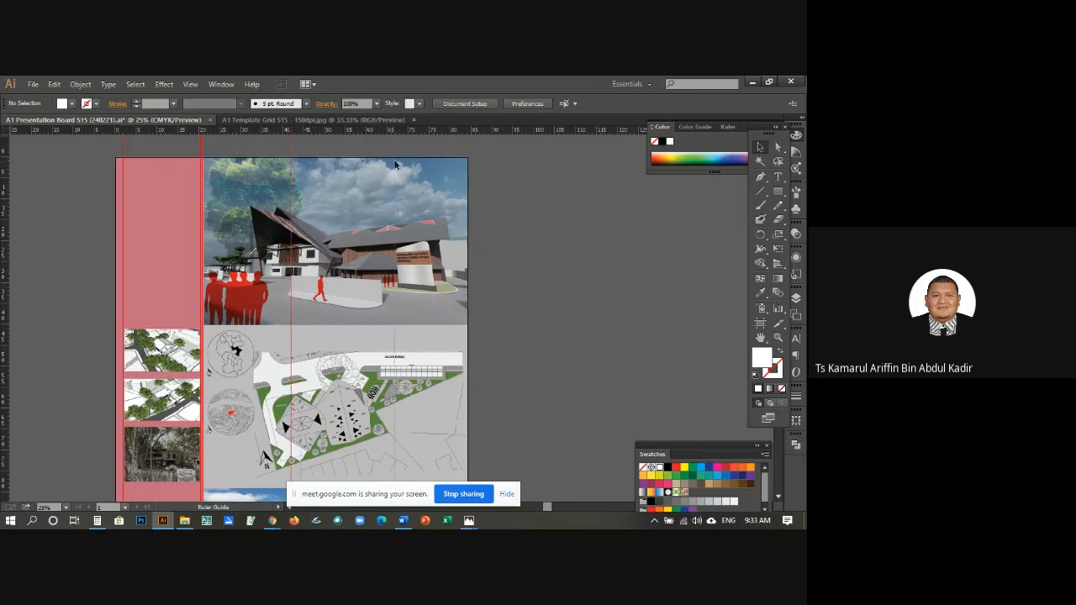
{"action": "left_click_drag", "start_coordinate": [395, 165], "coordinate": [379, 159]}
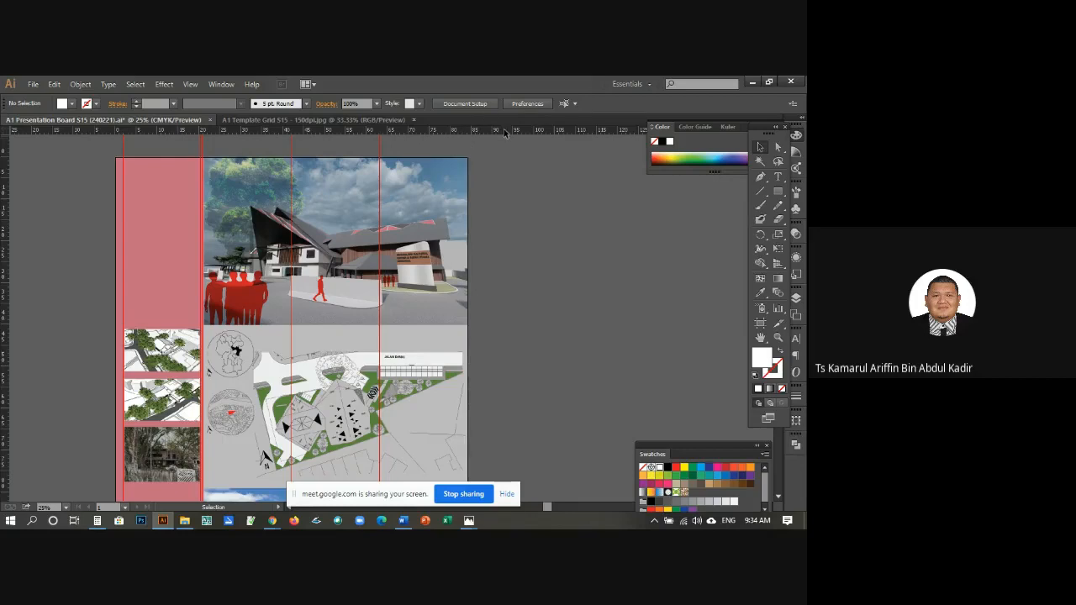
Step: Add horizontal guides along the lower edge of the perspective rendering and across the middle of its height
{"action": "mouse_move", "coordinate": [522, 330]}
{"action": "left_mouse_down"}
{"action": "mouse_move", "coordinate": [522, 357]}
{"action": "mouse_move", "coordinate": [519, 314]}
{"action": "mouse_move", "coordinate": [516, 325]}
{"action": "left_mouse_up"}
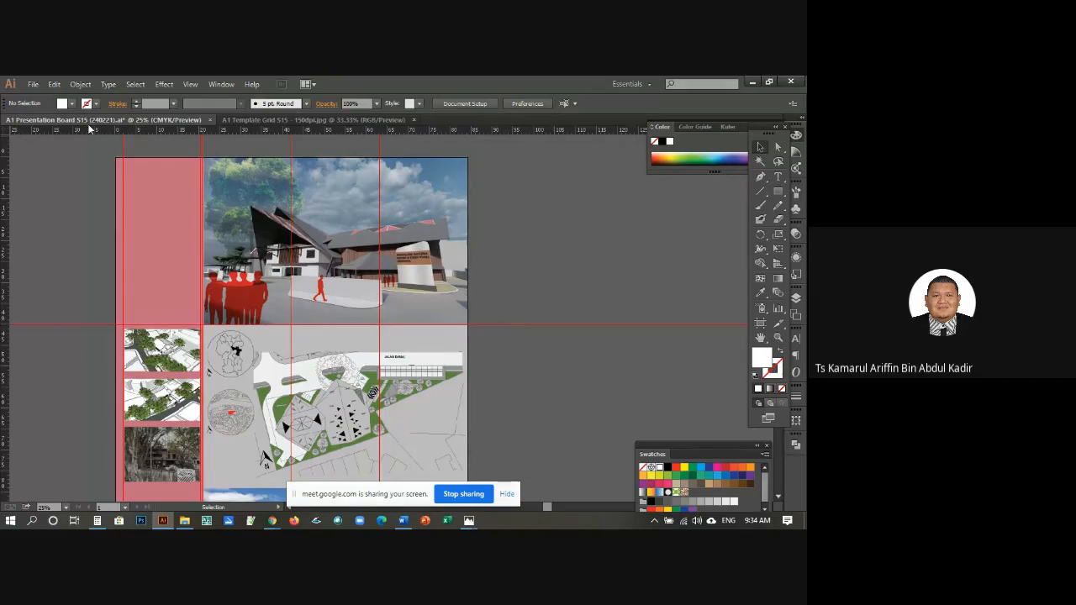
{"action": "left_click_drag", "start_coordinate": [90, 129], "coordinate": [74, 240]}
{"action": "scroll", "coordinate": [78, 223], "scroll_direction": "down", "scroll_amount": 3}
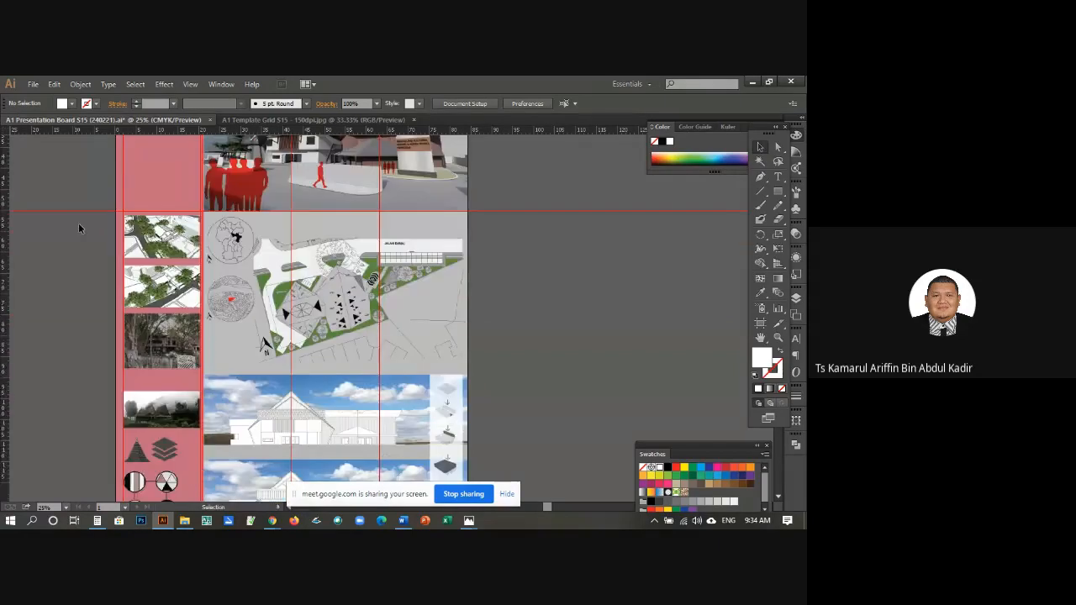
{"action": "scroll", "coordinate": [84, 224], "scroll_direction": "up", "scroll_amount": 5}
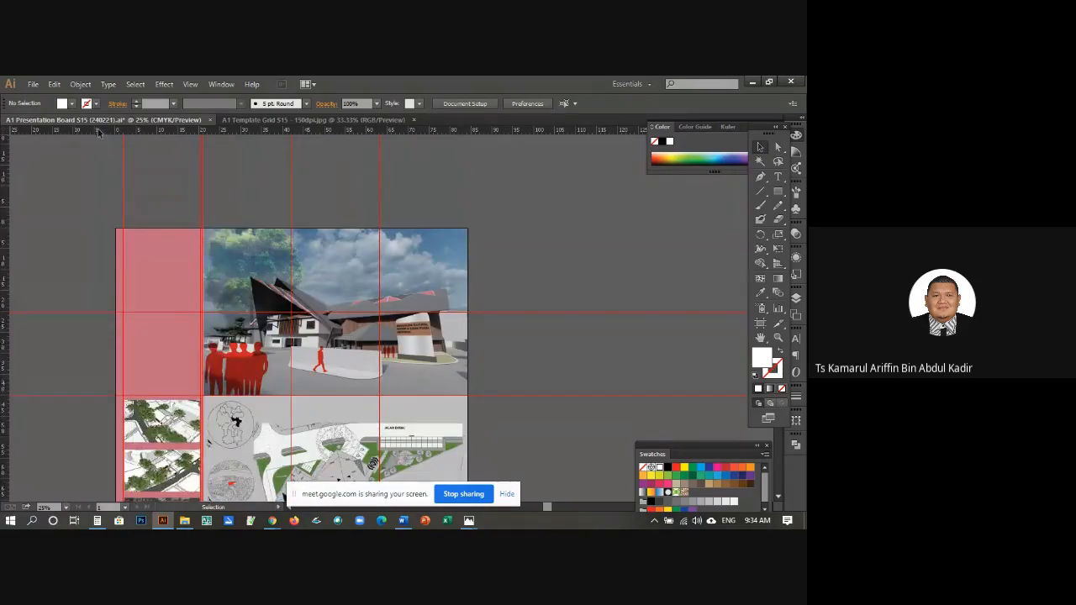
Step: Place margin guides just inside the board's top edge and just inside its right edge
{"action": "left_click_drag", "start_coordinate": [99, 133], "coordinate": [94, 237]}
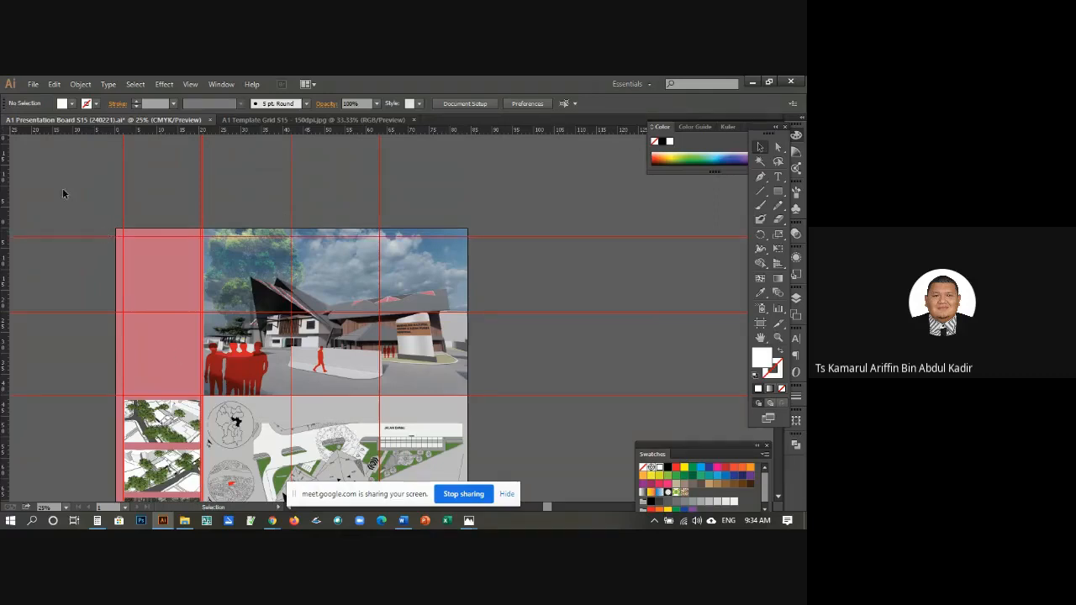
{"action": "left_click_drag", "start_coordinate": [7, 171], "coordinate": [396, 178]}
{"action": "left_click_drag", "start_coordinate": [462, 181], "coordinate": [460, 180]}
Step: Add horizontal guides near the top edge of the upper elevation drawing and across the middle of the site plan section
{"action": "scroll", "coordinate": [460, 180], "scroll_direction": "down", "scroll_amount": 5}
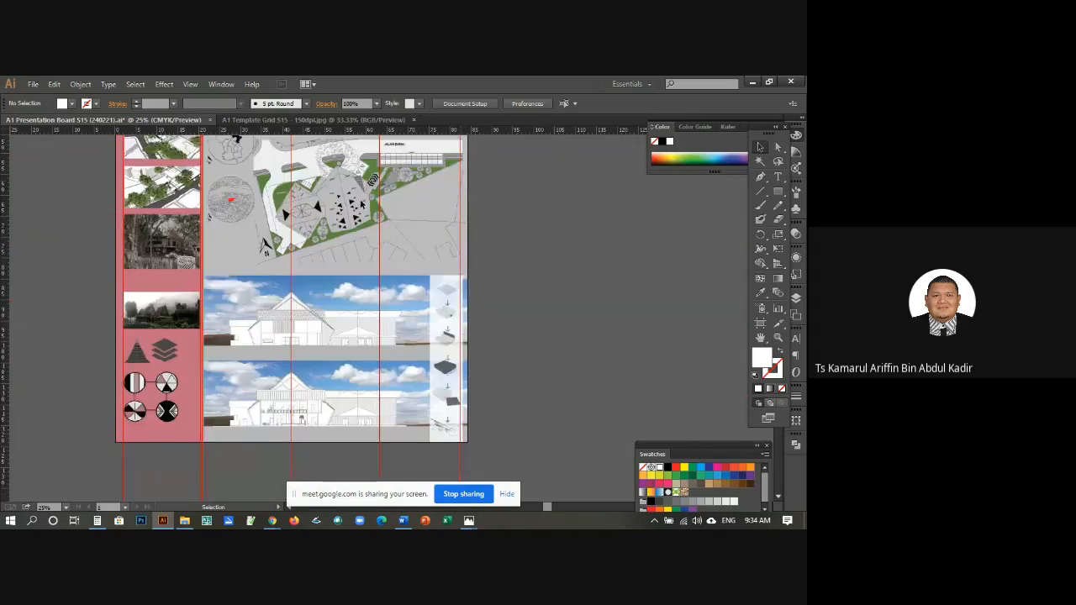
{"action": "scroll", "coordinate": [346, 137], "scroll_direction": "up", "scroll_amount": 1}
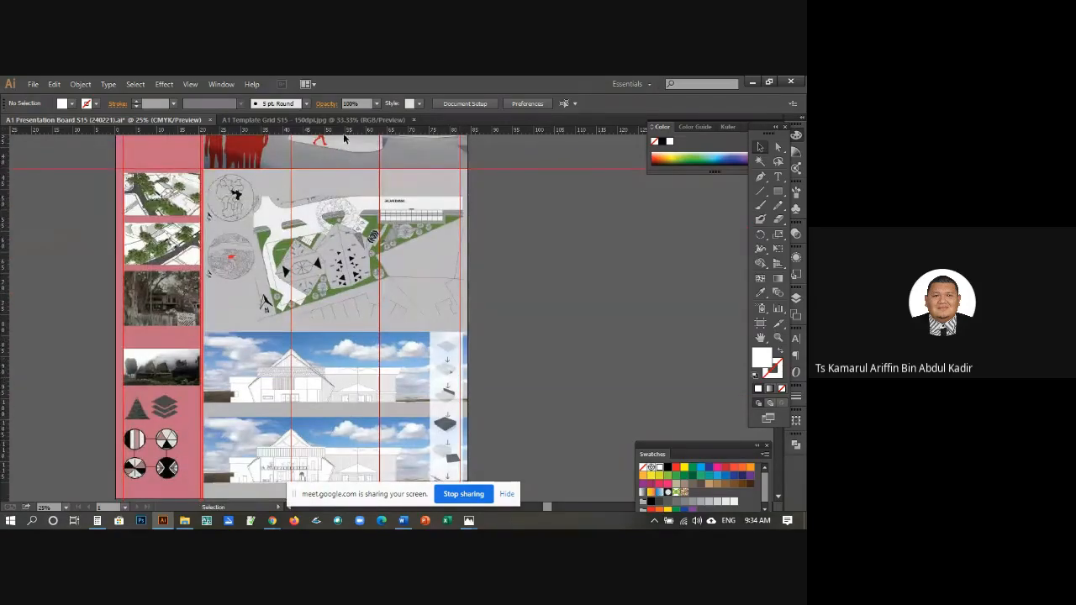
{"action": "left_click_drag", "start_coordinate": [344, 130], "coordinate": [374, 339]}
{"action": "left_click_drag", "start_coordinate": [374, 339], "coordinate": [374, 336]}
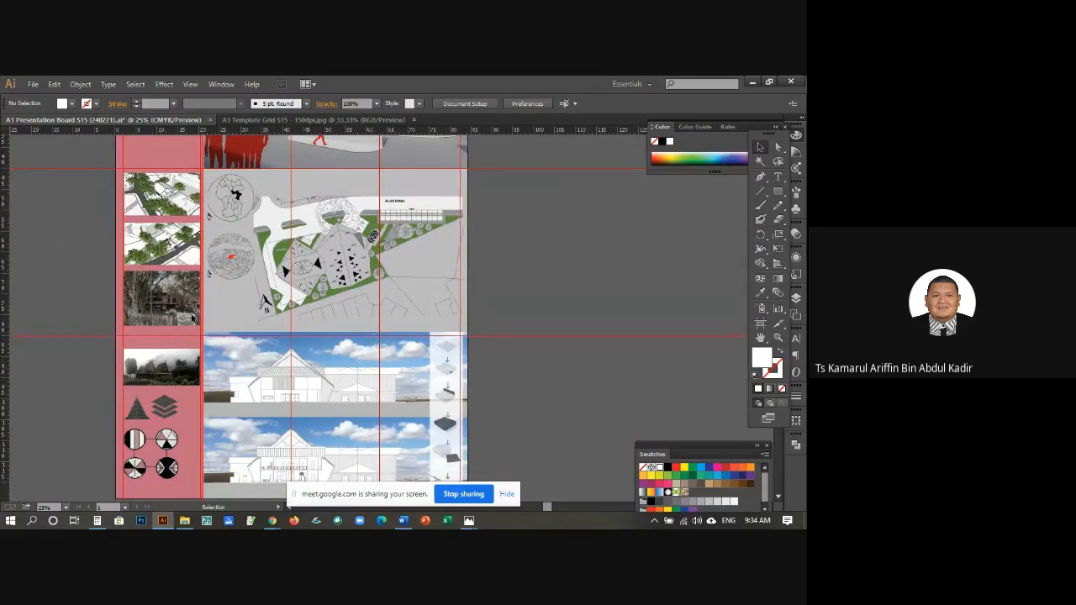
{"action": "left_click_drag", "start_coordinate": [234, 132], "coordinate": [212, 255]}
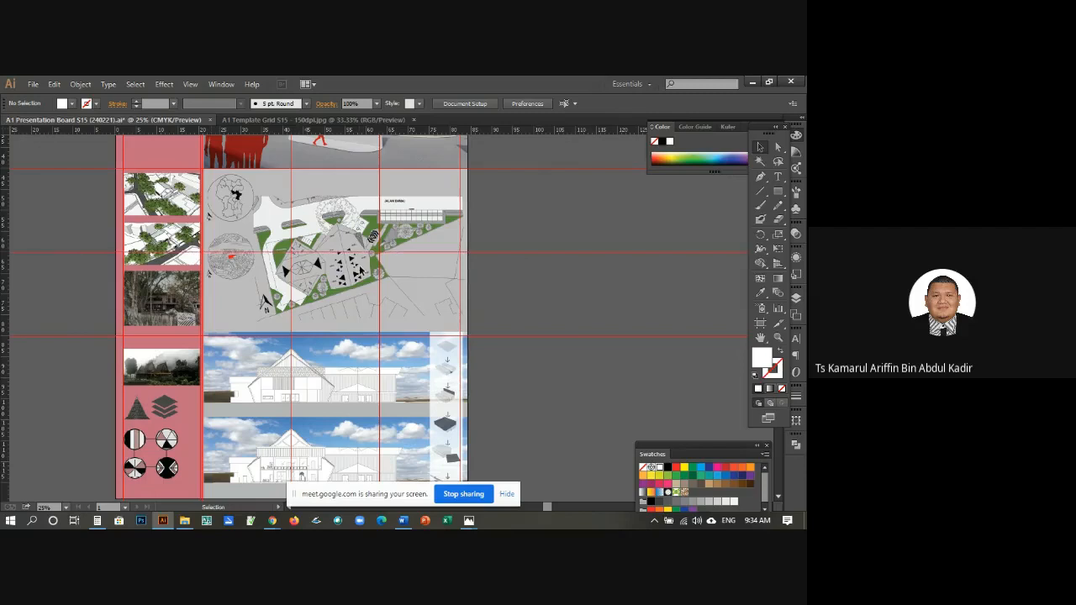
Step: Place a horizontal margin guide just inside the board's bottom edge
{"action": "scroll", "coordinate": [360, 269], "scroll_direction": "down", "scroll_amount": 3}
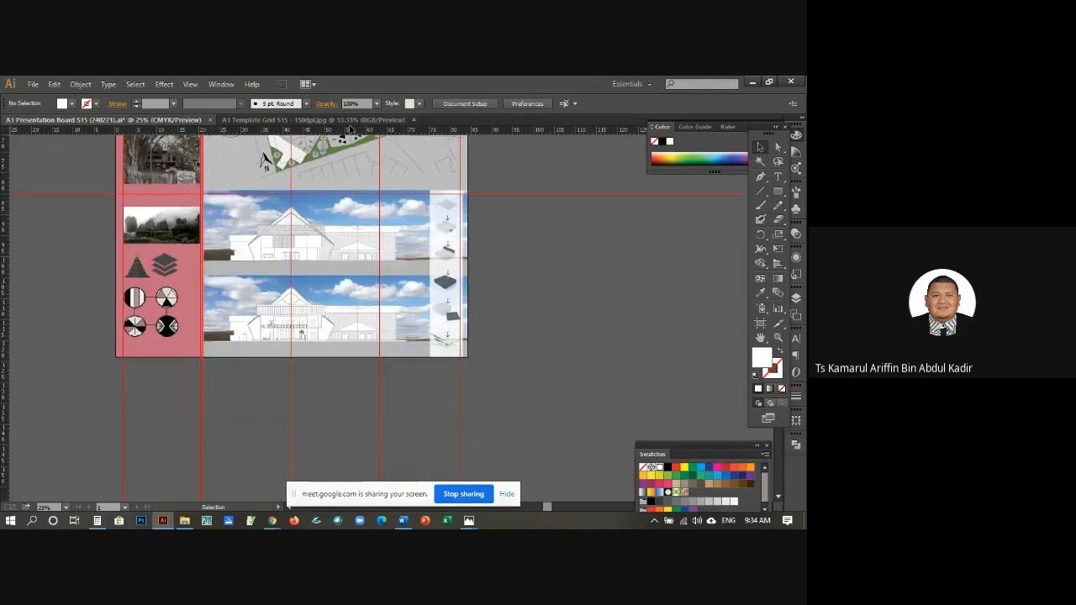
{"action": "left_click_drag", "start_coordinate": [353, 130], "coordinate": [374, 352]}
{"action": "left_click_drag", "start_coordinate": [374, 353], "coordinate": [373, 353]}
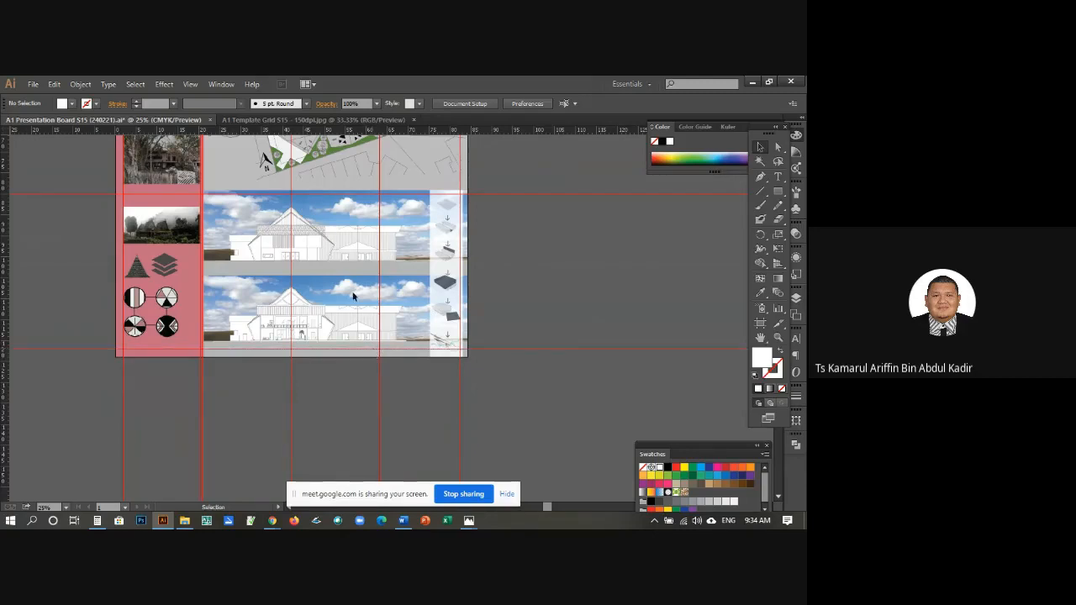
Step: Add horizontal guides along the bottom edge of the upper elevation drawing and the top edge of the lower elevation drawing
{"action": "left_click_drag", "start_coordinate": [318, 132], "coordinate": [328, 259]}
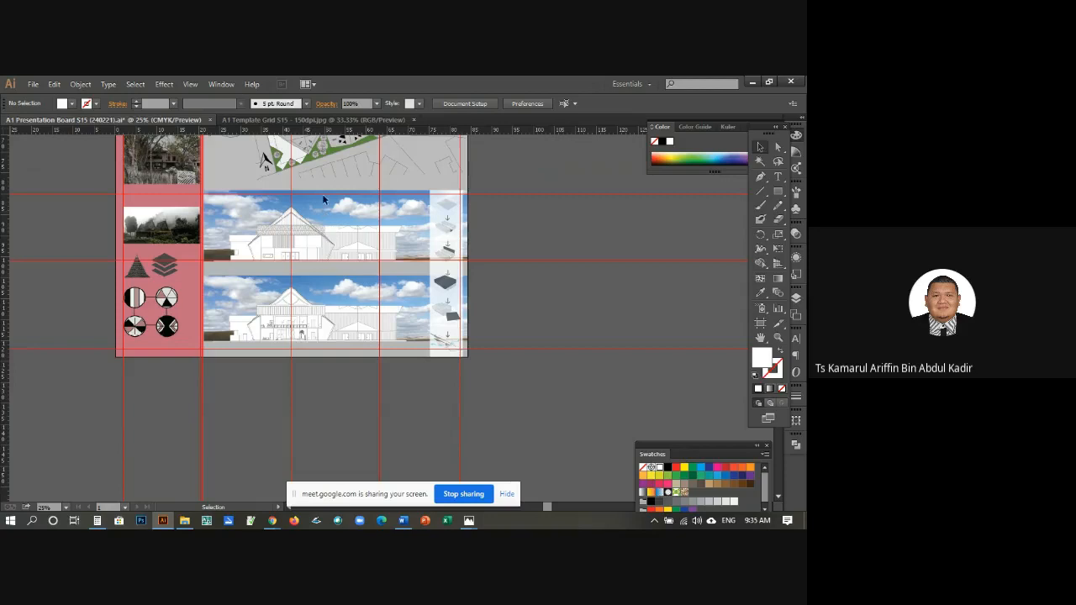
{"action": "left_click_drag", "start_coordinate": [389, 132], "coordinate": [391, 276]}
{"action": "scroll", "coordinate": [247, 352], "scroll_direction": "up", "scroll_amount": 2}
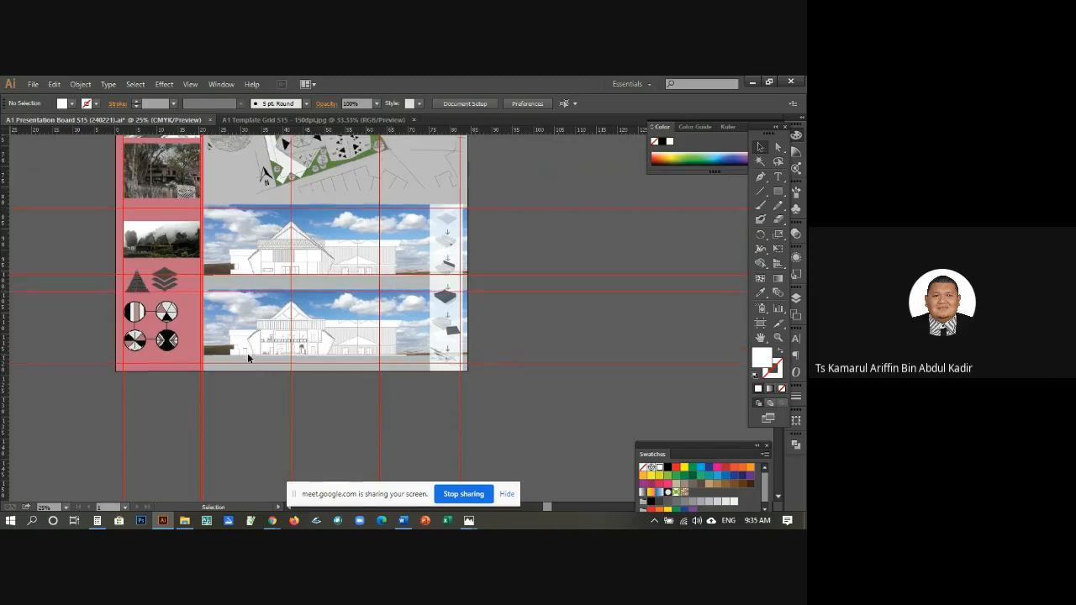
{"action": "scroll", "coordinate": [247, 359], "scroll_direction": "up", "scroll_amount": 1}
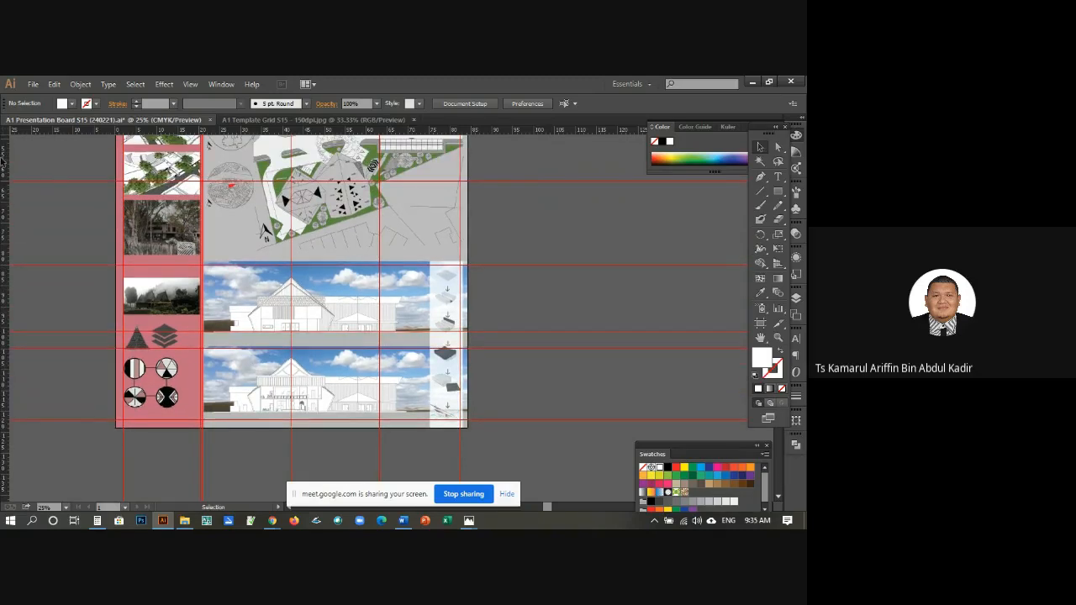
Step: Add a vertical guide inside the pink column and horizontal guides just above its icons and along the misty landscape photo's top edge
{"action": "left_click_drag", "start_coordinate": [5, 157], "coordinate": [178, 198]}
{"action": "left_click_drag", "start_coordinate": [88, 131], "coordinate": [98, 323]}
{"action": "scroll", "coordinate": [113, 305], "scroll_direction": "up", "scroll_amount": 2}
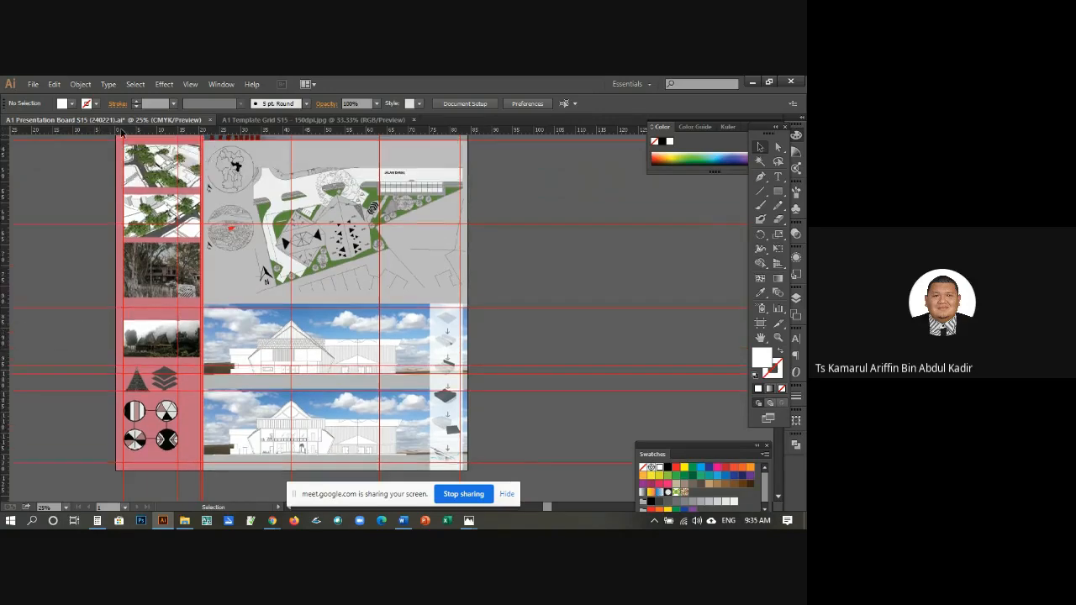
{"action": "left_click_drag", "start_coordinate": [118, 131], "coordinate": [110, 154]}
{"action": "left_click_drag", "start_coordinate": [106, 347], "coordinate": [105, 317]}
Step: Place a vertical guide along the left edge of the pale massing diagram strip beside the elevations
{"action": "scroll", "coordinate": [389, 312], "scroll_direction": "up", "scroll_amount": 3}
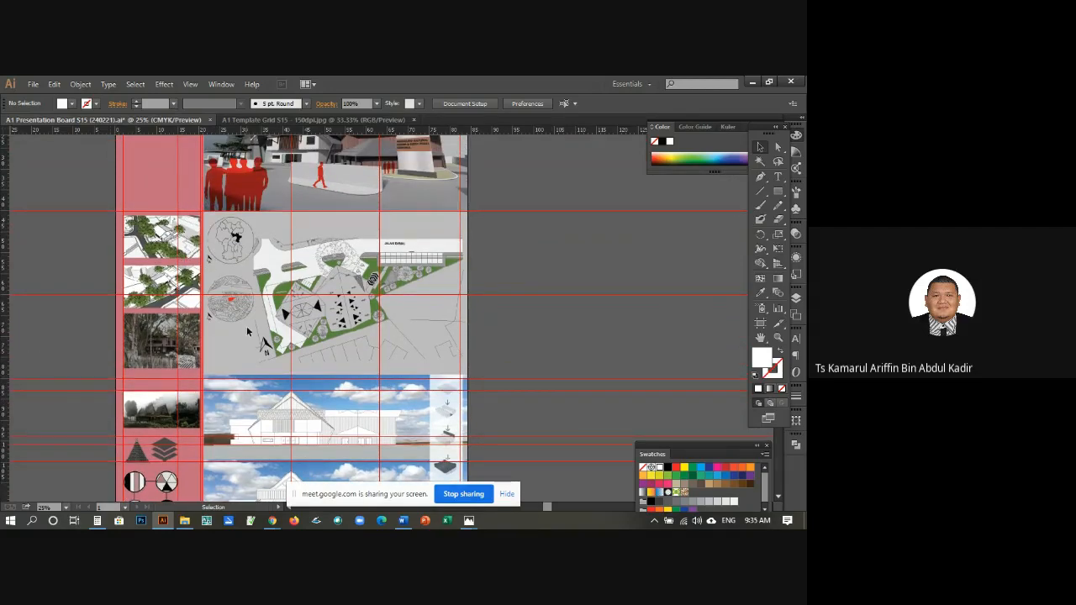
{"action": "scroll", "coordinate": [286, 329], "scroll_direction": "up", "scroll_amount": 1}
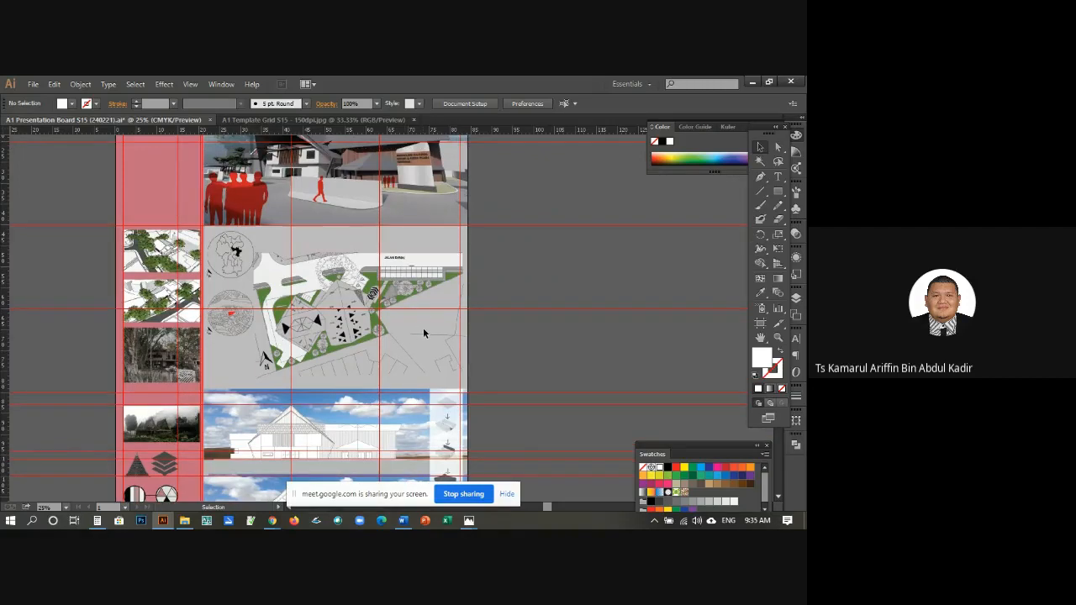
{"action": "scroll", "coordinate": [428, 299], "scroll_direction": "down", "scroll_amount": 6}
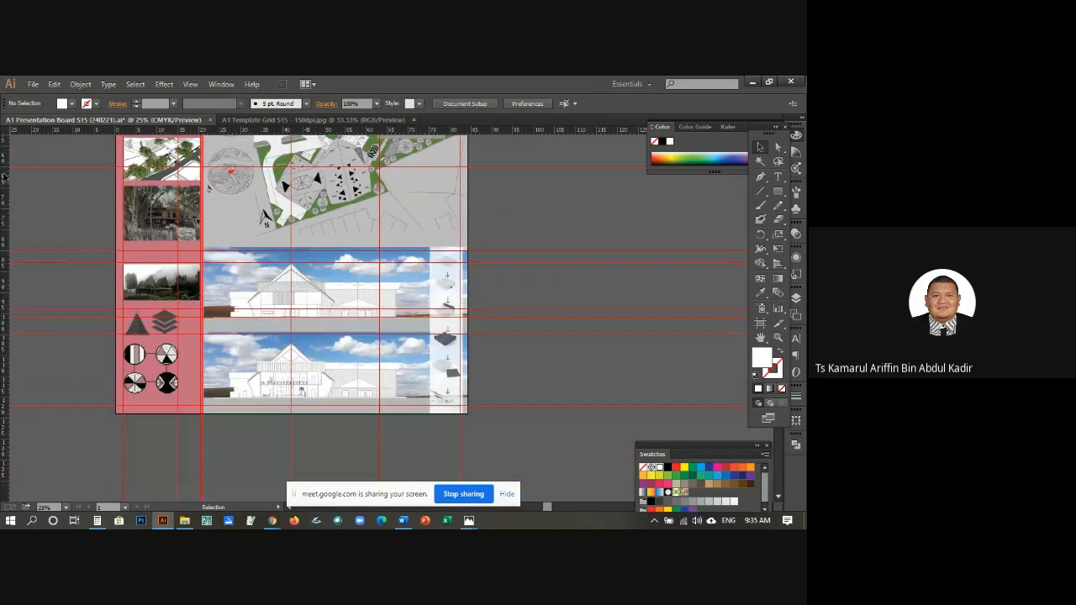
{"action": "left_click_drag", "start_coordinate": [5, 179], "coordinate": [428, 230]}
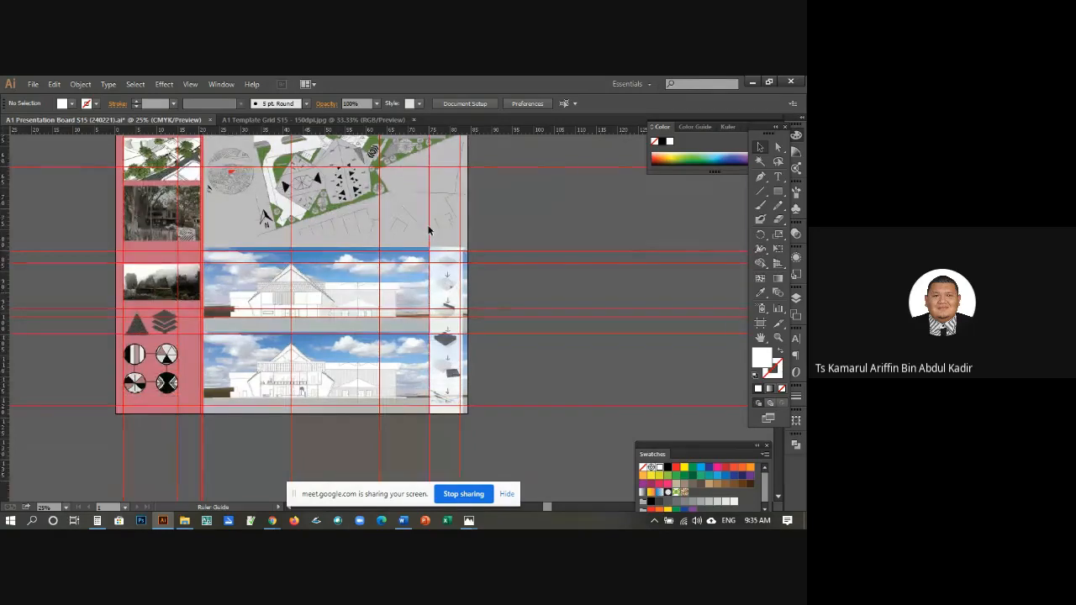
Step: Switch to the Word document with the project text and copy the heading "4 DECREE"
{"action": "scroll", "coordinate": [395, 299], "scroll_direction": "up", "scroll_amount": 10}
{"action": "scroll", "coordinate": [345, 290], "scroll_direction": "up", "scroll_amount": 1}
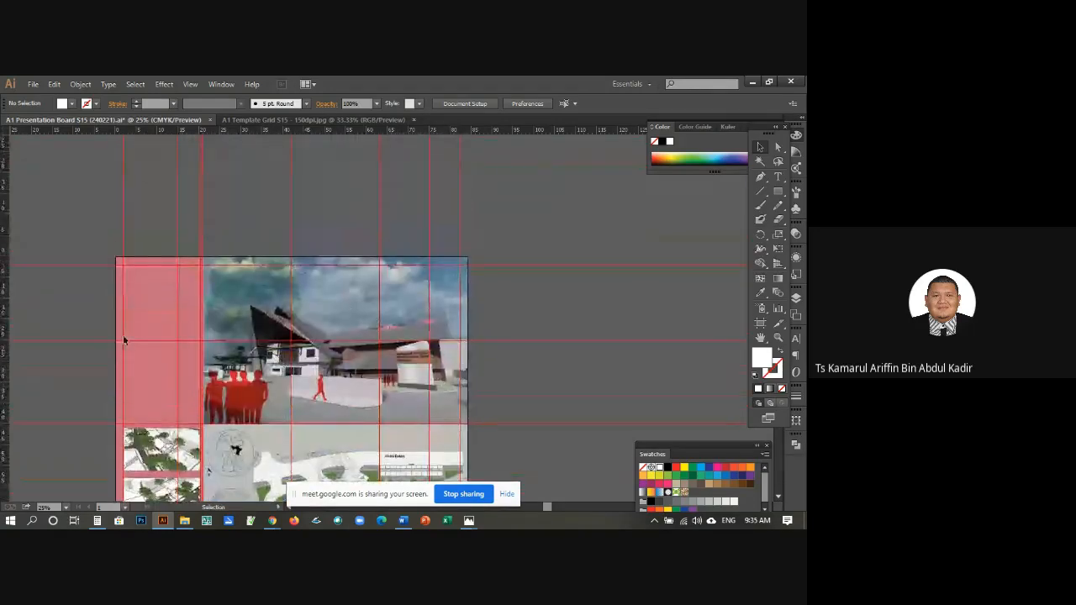
{"action": "left_click", "coordinate": [780, 338]}
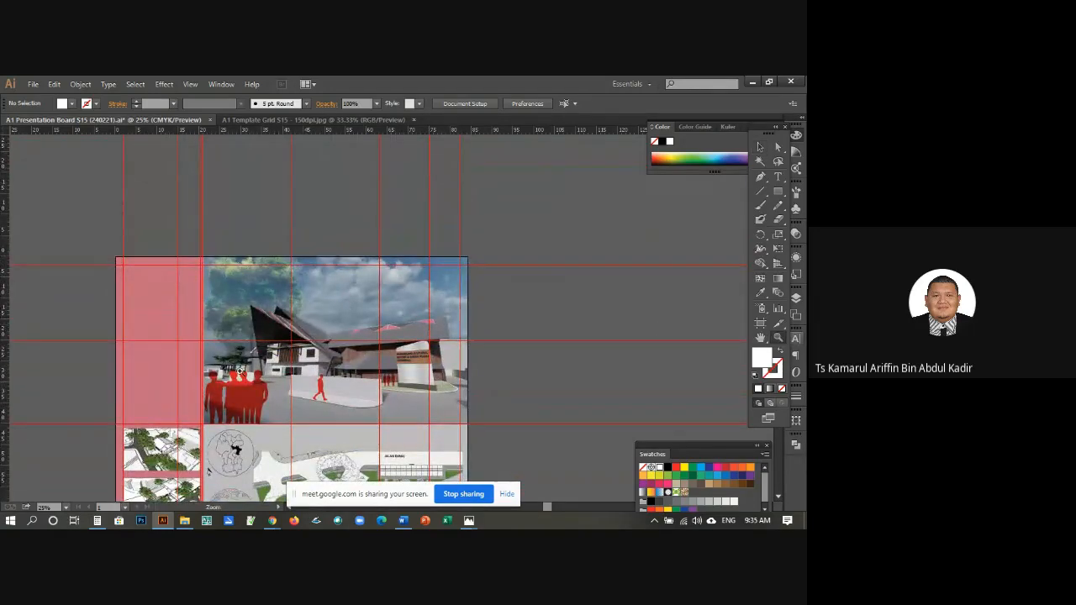
{"action": "left_click", "coordinate": [241, 370]}
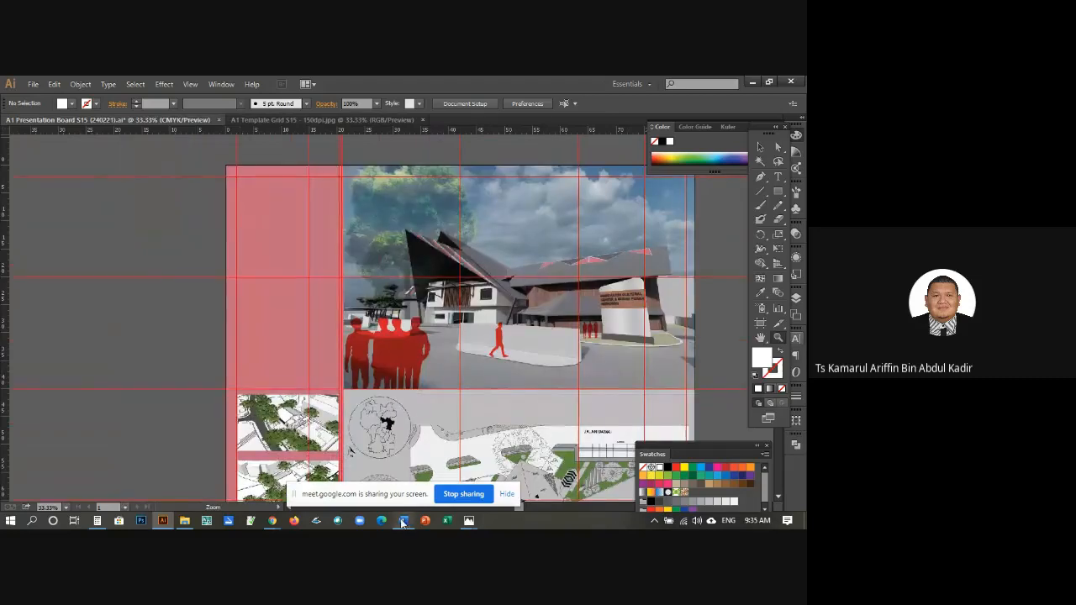
{"action": "key", "text": "alt+Tab"}
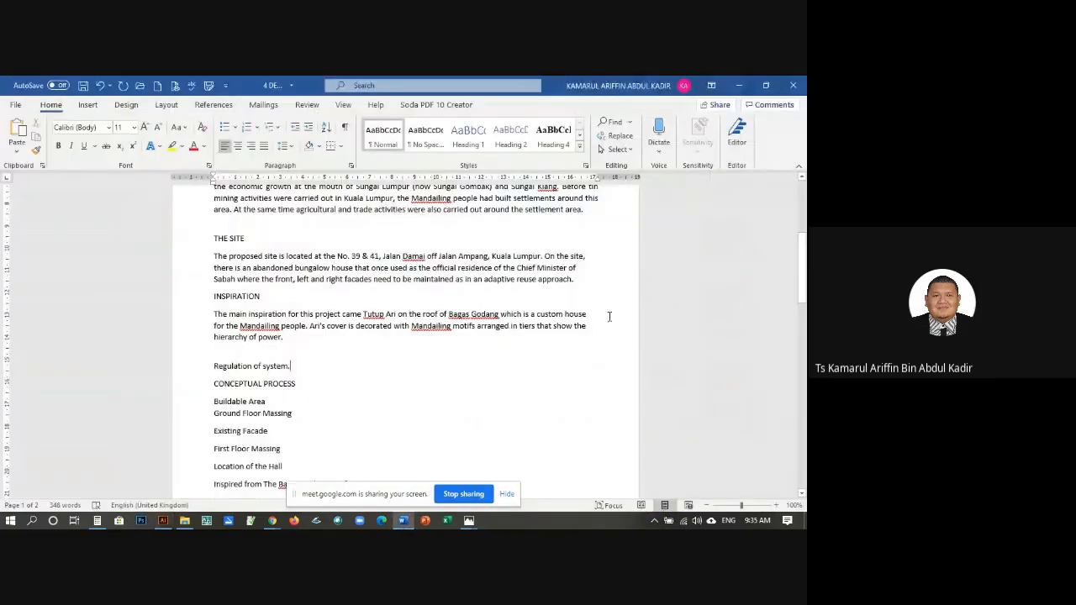
{"action": "scroll", "coordinate": [280, 275], "scroll_direction": "up", "scroll_amount": 5}
{"action": "scroll", "coordinate": [562, 329], "scroll_direction": "down", "scroll_amount": 20}
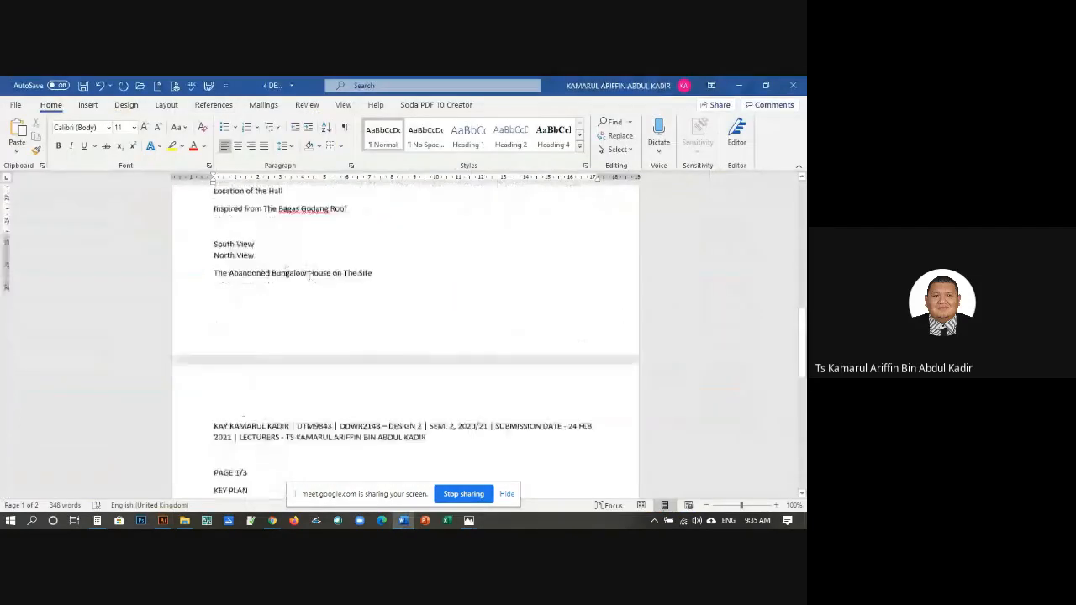
{"action": "scroll", "coordinate": [563, 329], "scroll_direction": "up", "scroll_amount": 6}
{"action": "scroll", "coordinate": [563, 329], "scroll_direction": "up", "scroll_amount": 20}
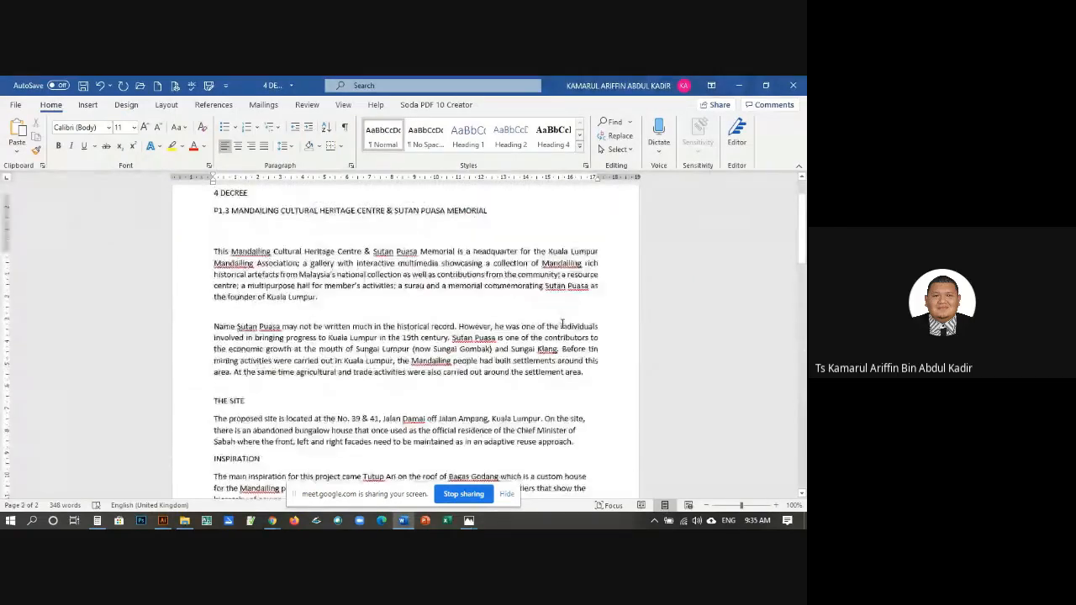
{"action": "left_click_drag", "start_coordinate": [249, 259], "coordinate": [215, 260]}
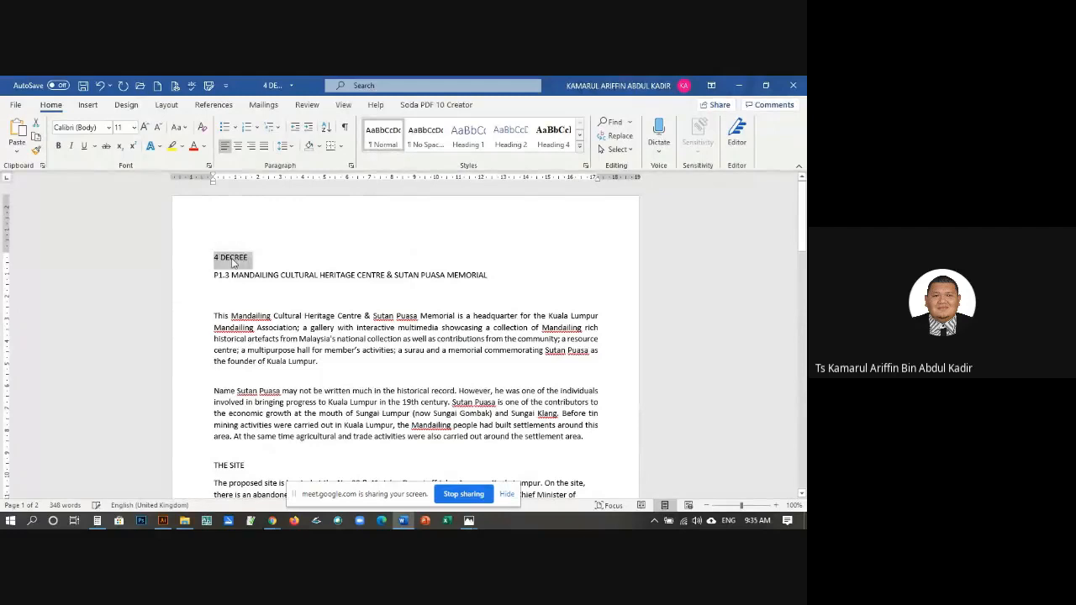
{"action": "right_click", "coordinate": [234, 262]}
{"action": "left_click", "coordinate": [252, 284]}
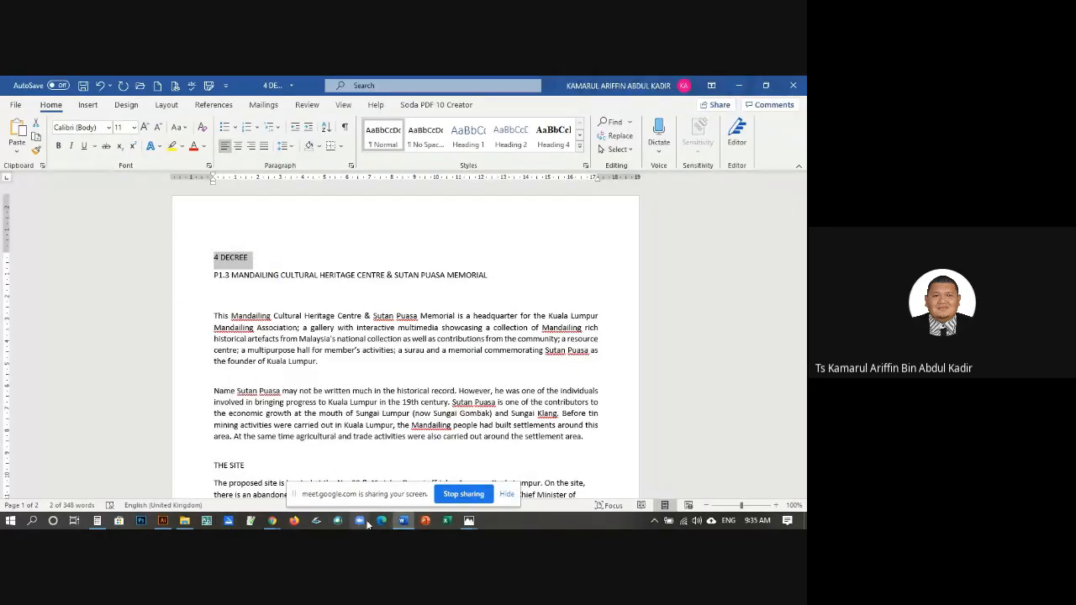
Step: Return to Illustrator, paste "4 DECREE" as point text in the pink column, and scale it up to about 117 pt
{"action": "mouse_move", "coordinate": [413, 523]}
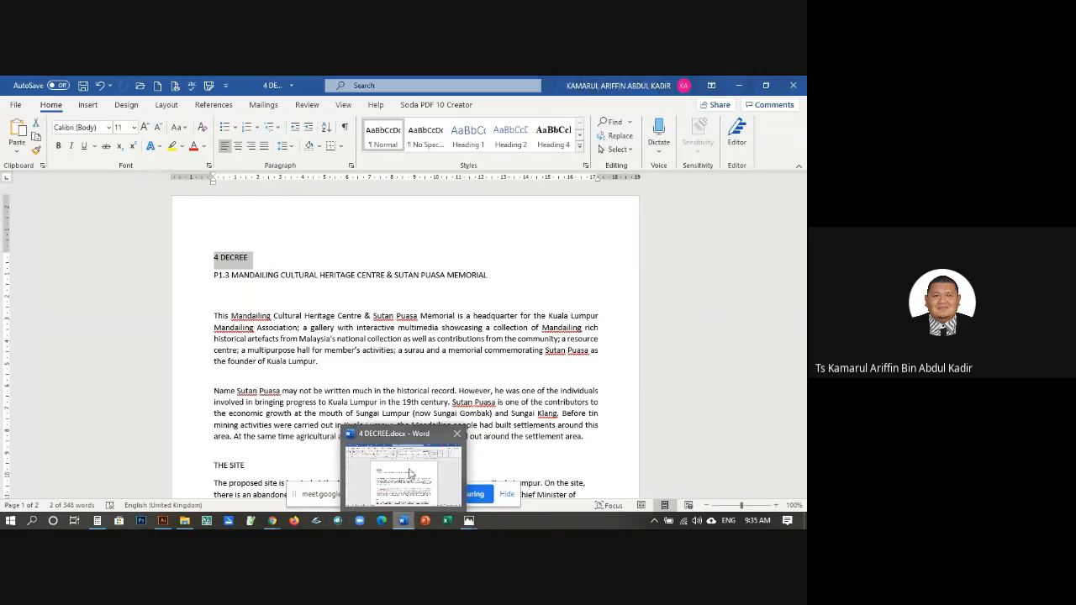
{"action": "left_click", "coordinate": [164, 520]}
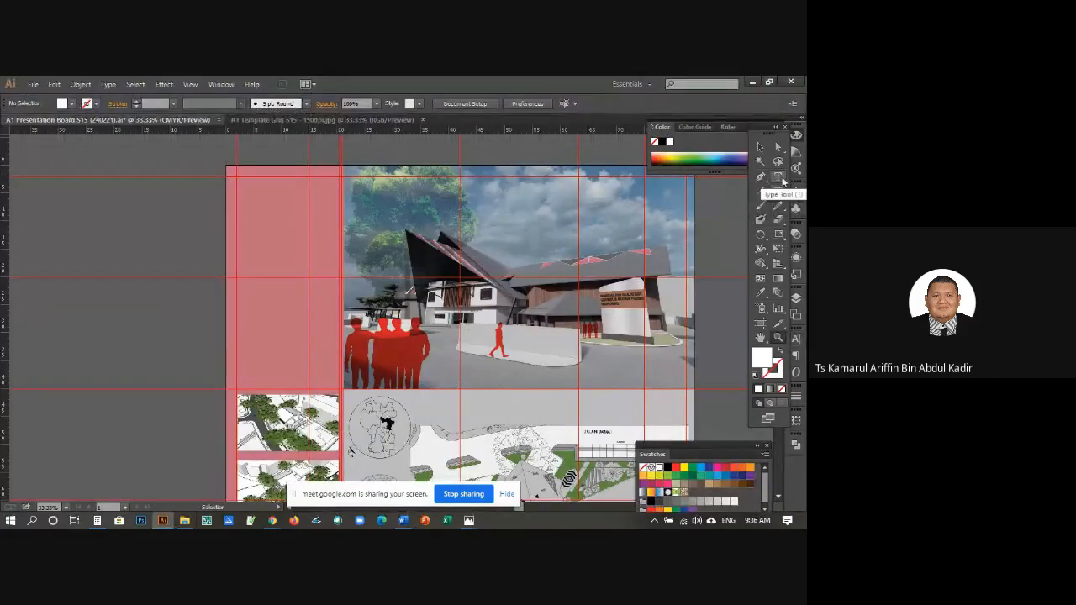
{"action": "left_click", "coordinate": [779, 179]}
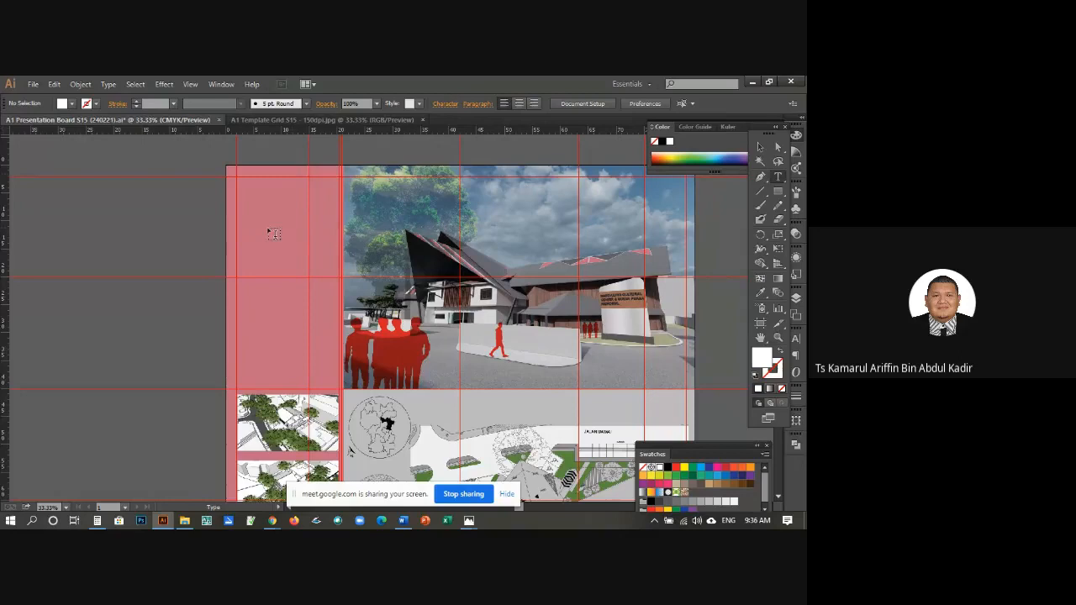
{"action": "left_click", "coordinate": [310, 239]}
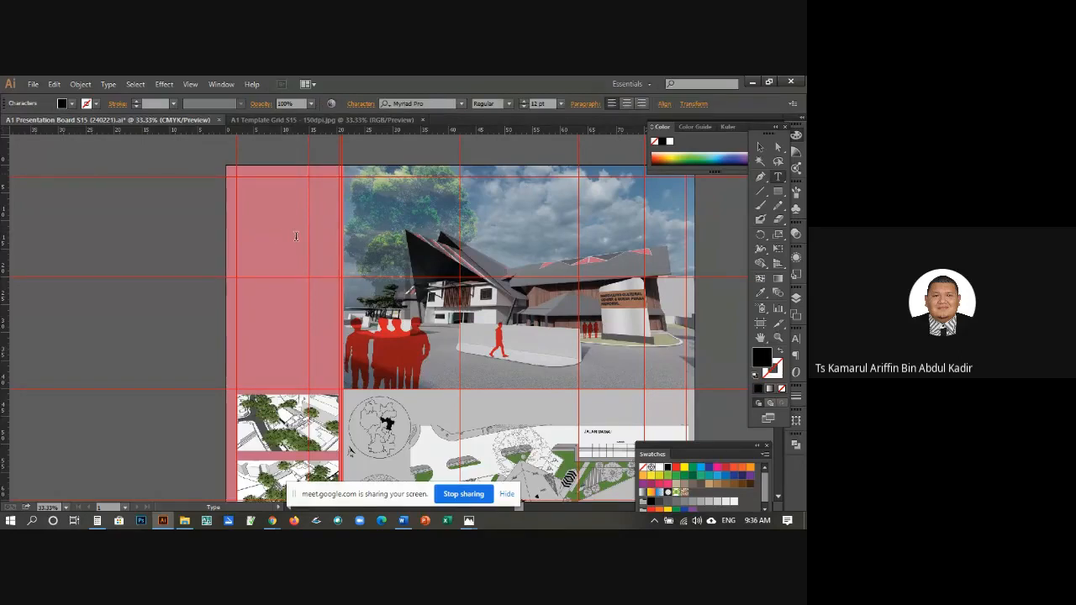
{"action": "key", "text": "Escape"}
{"action": "key", "text": "ctrl+v"}
{"action": "left_click", "coordinate": [760, 148]}
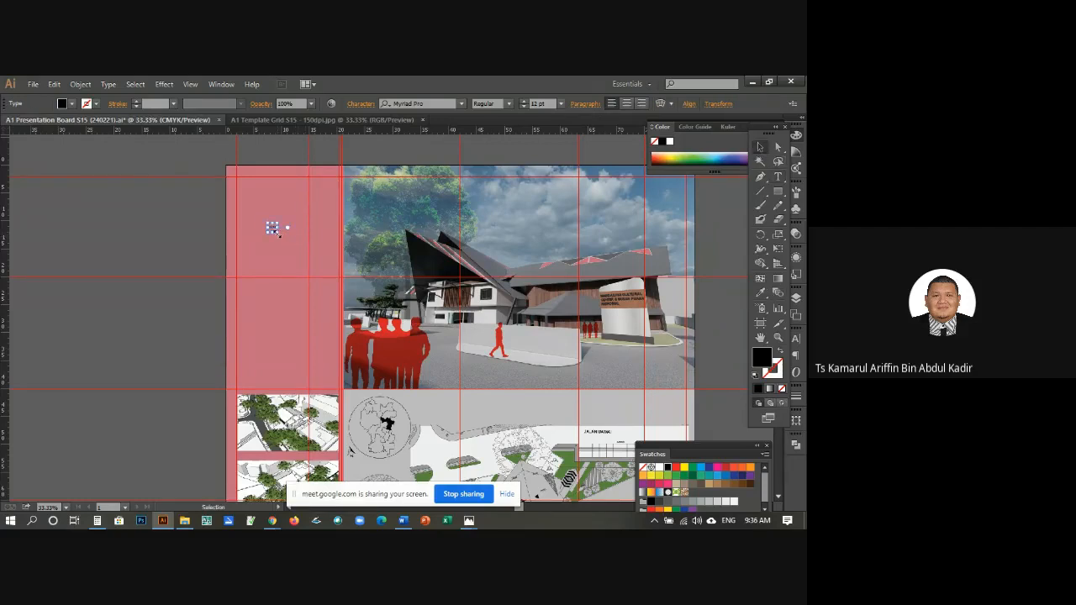
{"action": "left_click_drag", "start_coordinate": [277, 233], "coordinate": [359, 281]}
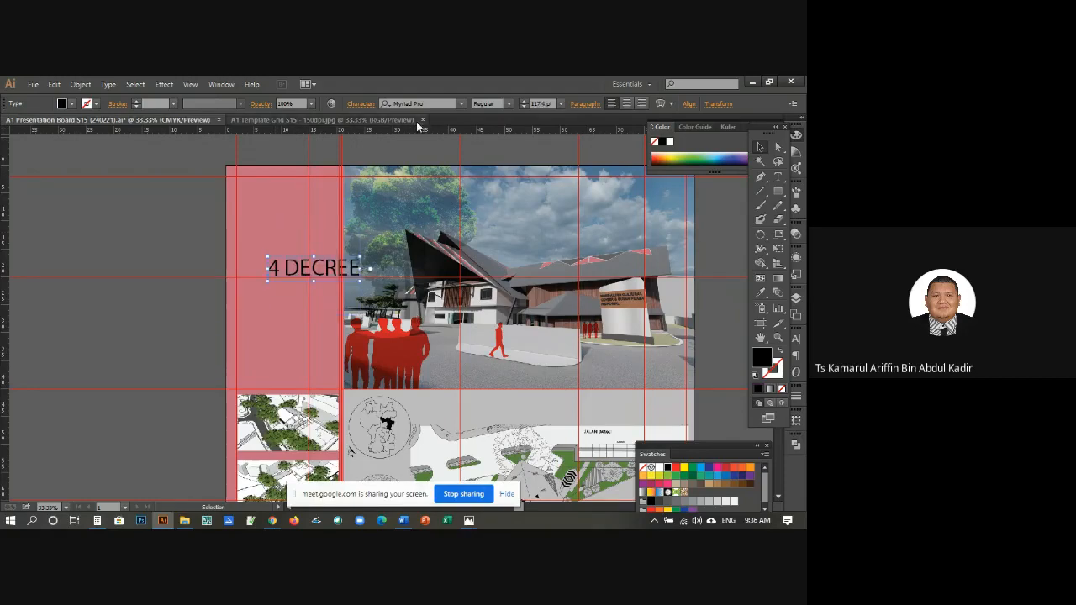
Step: Set the "4 DECREE" title's font to Century Gothic Bold
{"action": "left_click", "coordinate": [460, 102]}
{"action": "scroll", "coordinate": [472, 309], "scroll_direction": "down", "scroll_amount": 1}
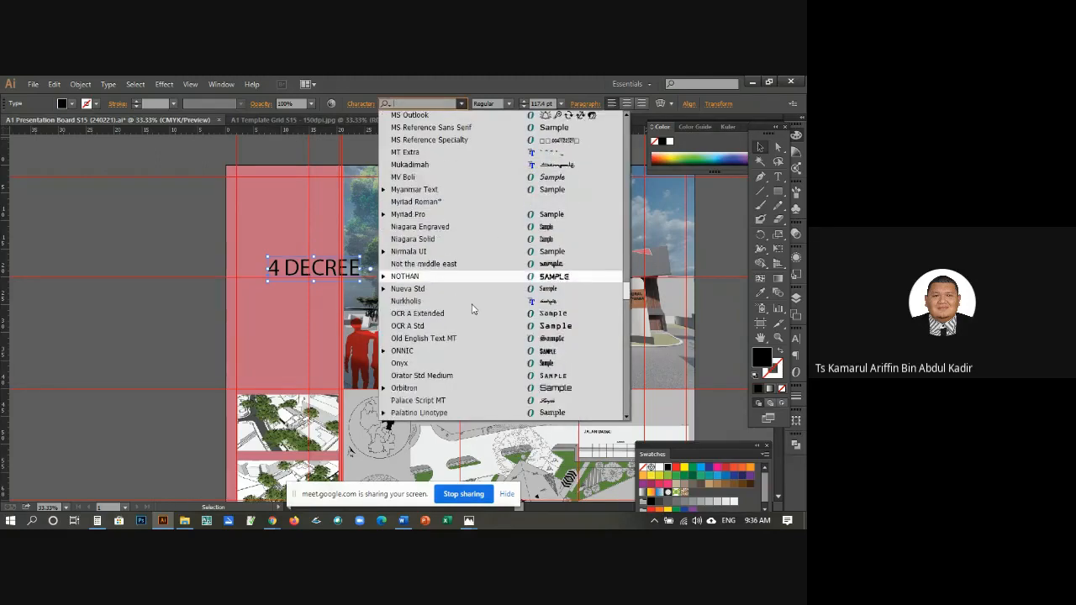
{"action": "scroll", "coordinate": [472, 309], "scroll_direction": "up", "scroll_amount": 20}
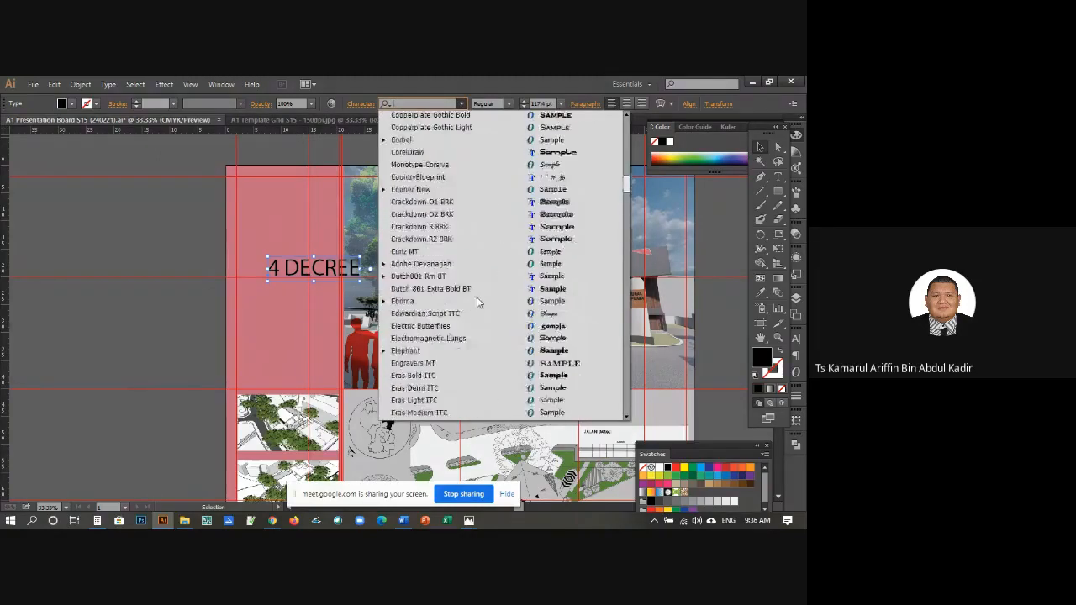
{"action": "scroll", "coordinate": [477, 301], "scroll_direction": "up", "scroll_amount": 10}
{"action": "scroll", "coordinate": [484, 290], "scroll_direction": "down", "scroll_amount": 5}
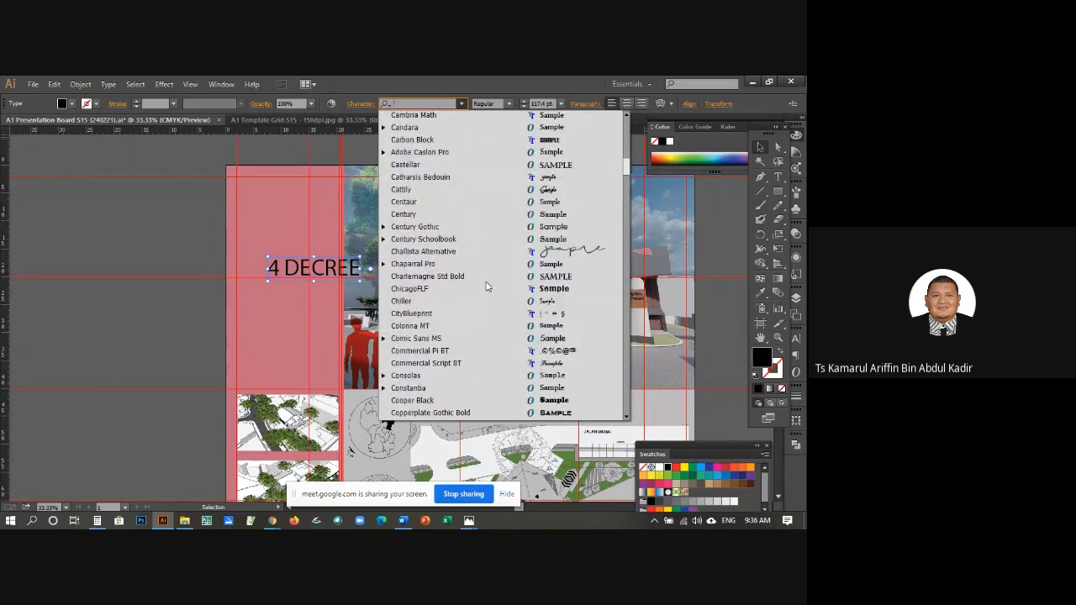
{"action": "left_click", "coordinate": [472, 227]}
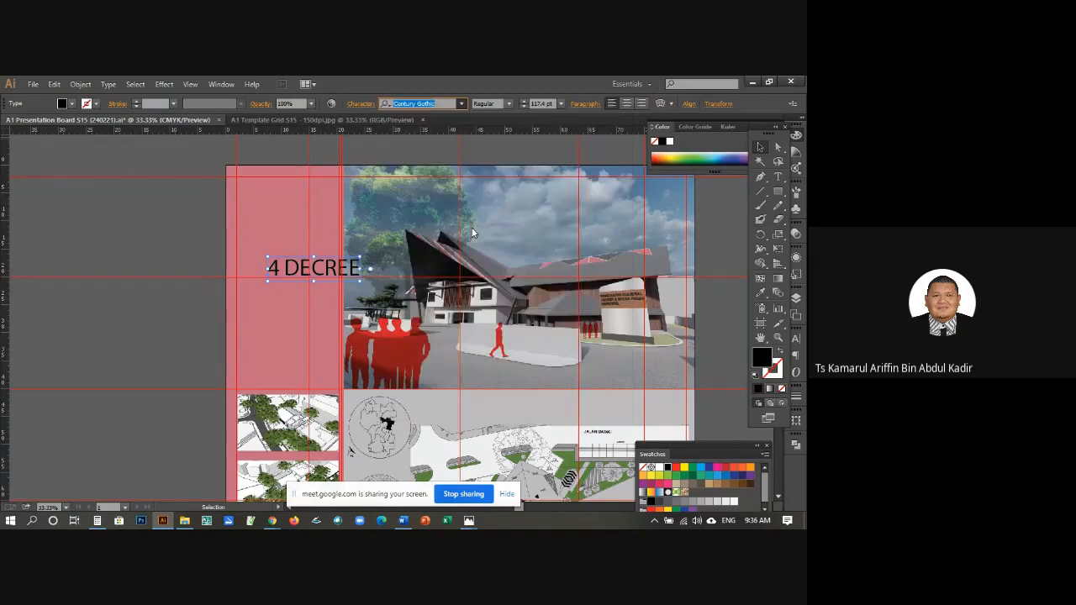
{"action": "left_click", "coordinate": [509, 105]}
{"action": "left_click", "coordinate": [504, 147]}
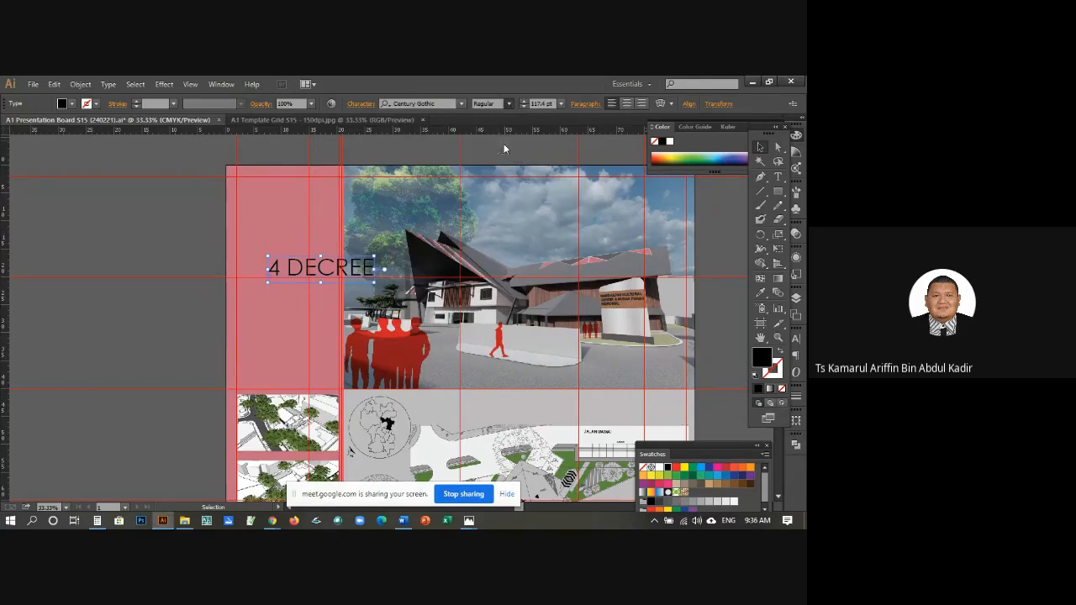
Step: Set the title's font size to 120 pt and deselect it
{"action": "left_click", "coordinate": [561, 104]}
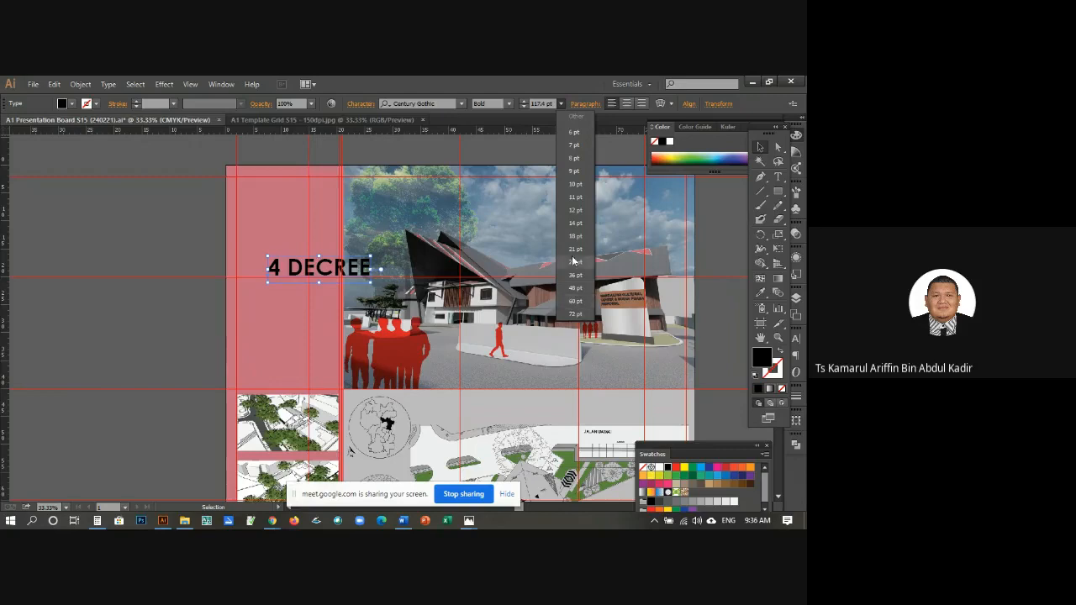
{"action": "left_click", "coordinate": [540, 105]}
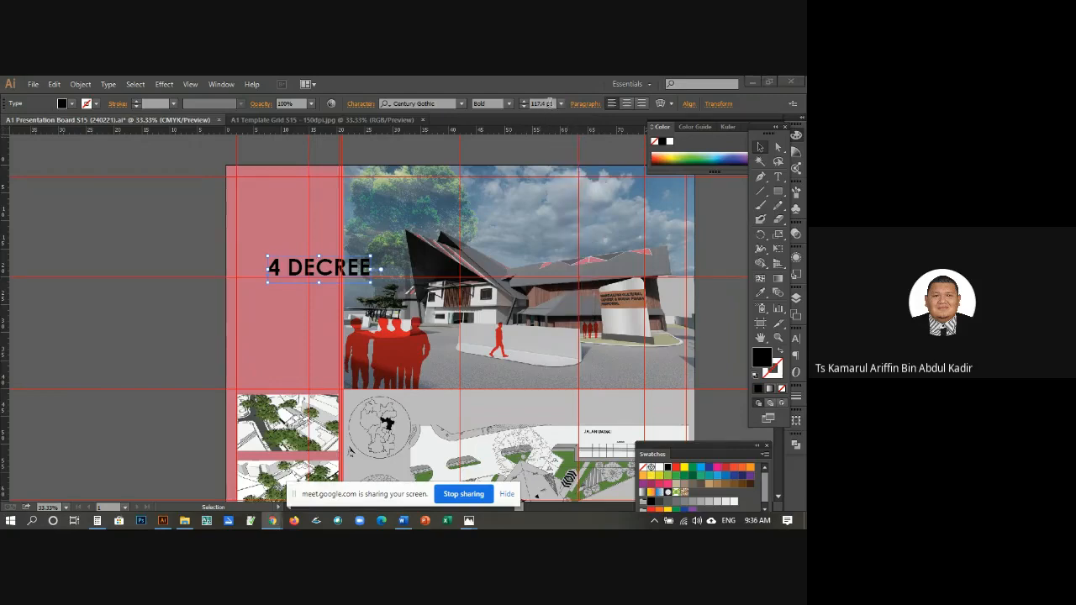
{"action": "left_click", "coordinate": [548, 102]}
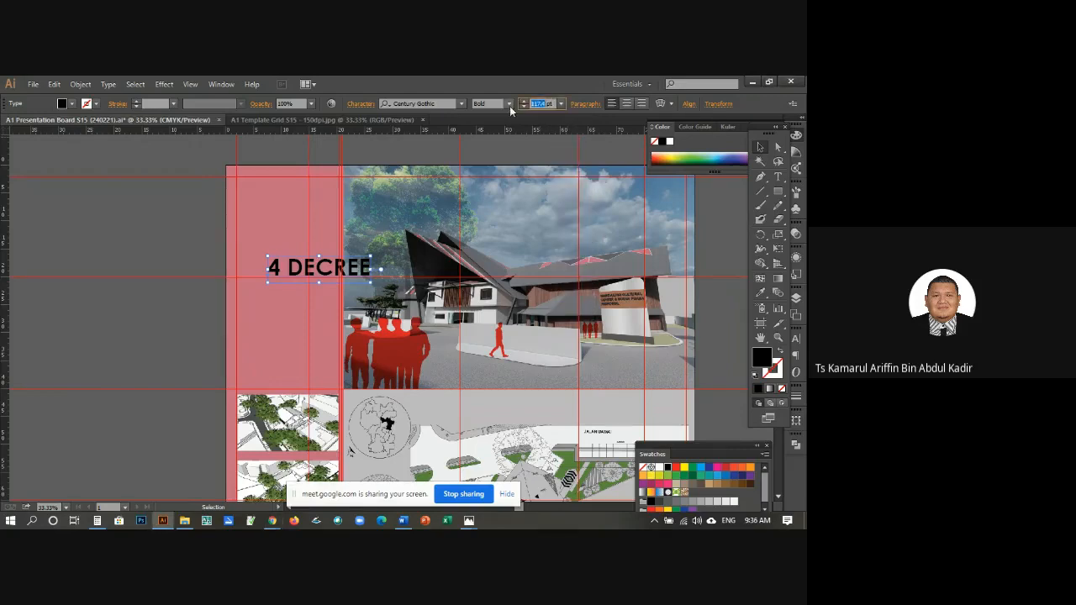
{"action": "type", "text": "12"}
{"action": "key", "text": "Return"}
{"action": "type", "text": "0"}
{"action": "key", "text": "Return"}
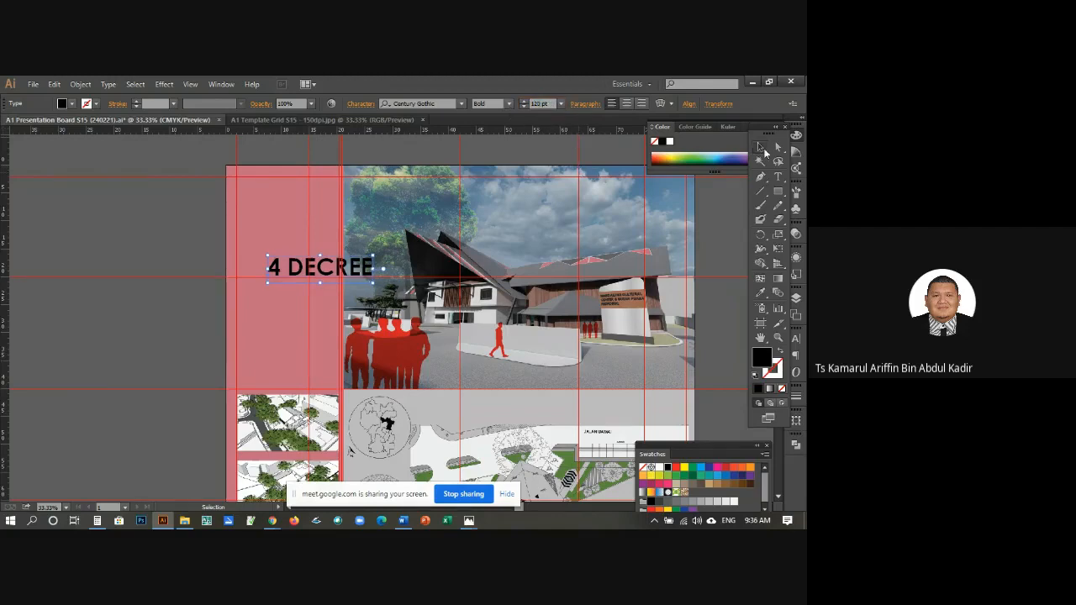
{"action": "left_click", "coordinate": [200, 205]}
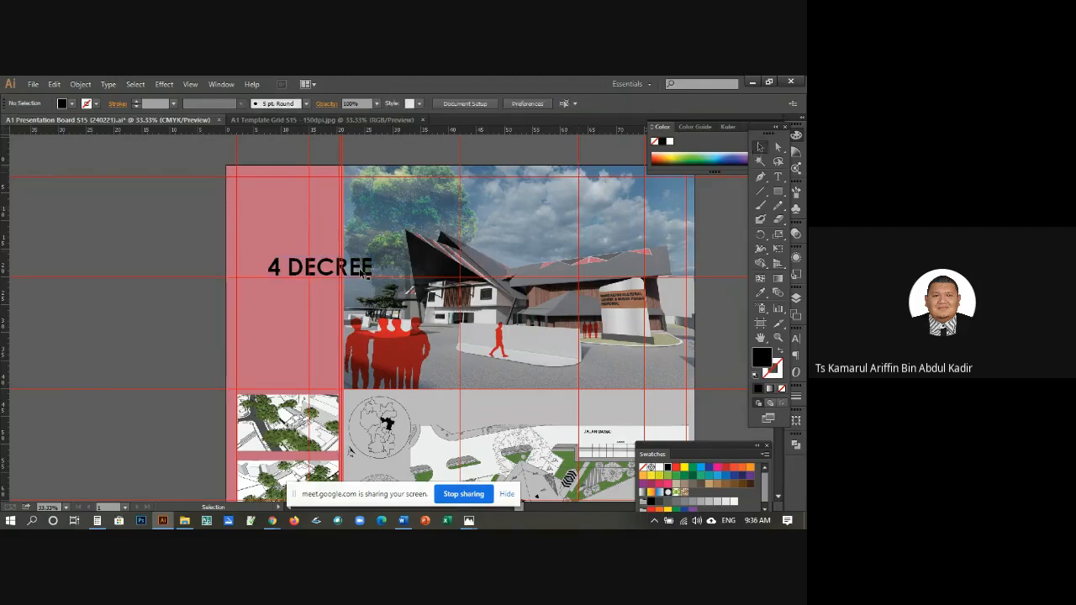
Step: Move the "4 DECREE" title to the top of the pink column, aligned with the left and top margin guides
{"action": "left_click_drag", "start_coordinate": [361, 268], "coordinate": [323, 192]}
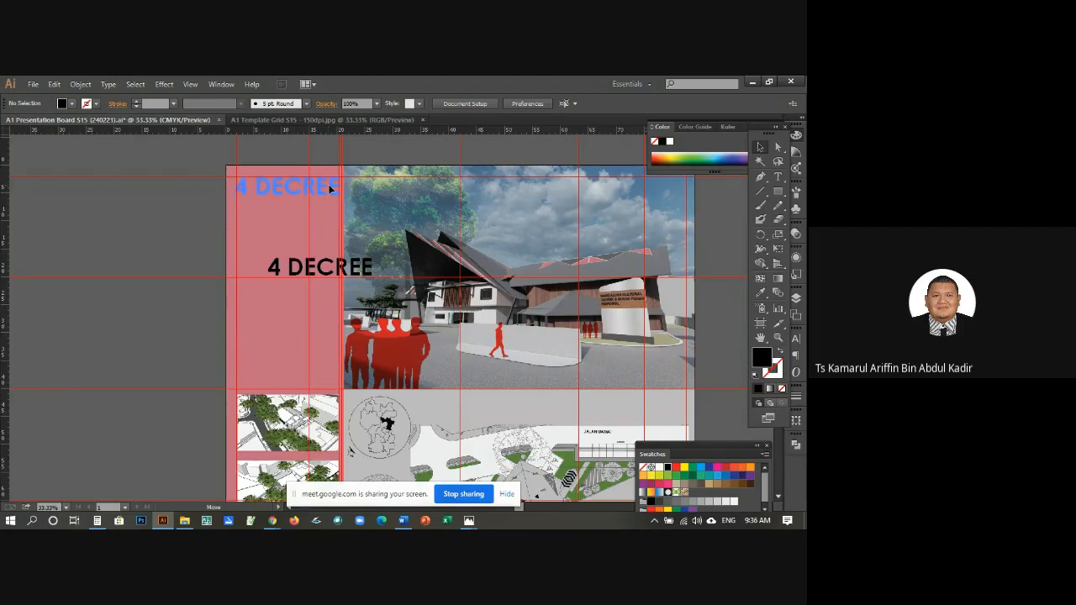
{"action": "left_click_drag", "start_coordinate": [328, 185], "coordinate": [329, 186]}
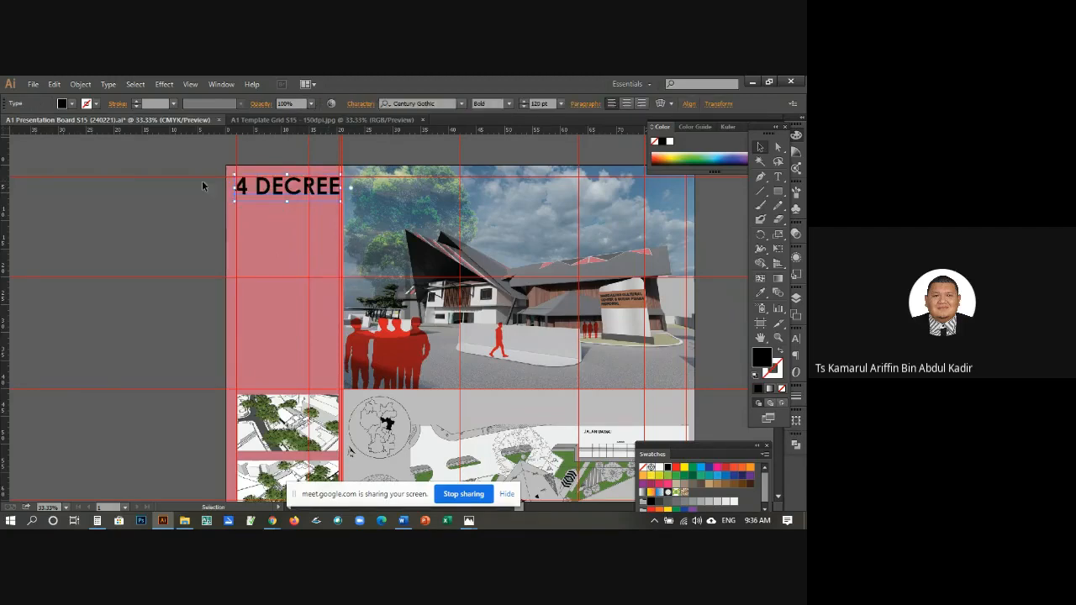
{"action": "left_click", "coordinate": [778, 337]}
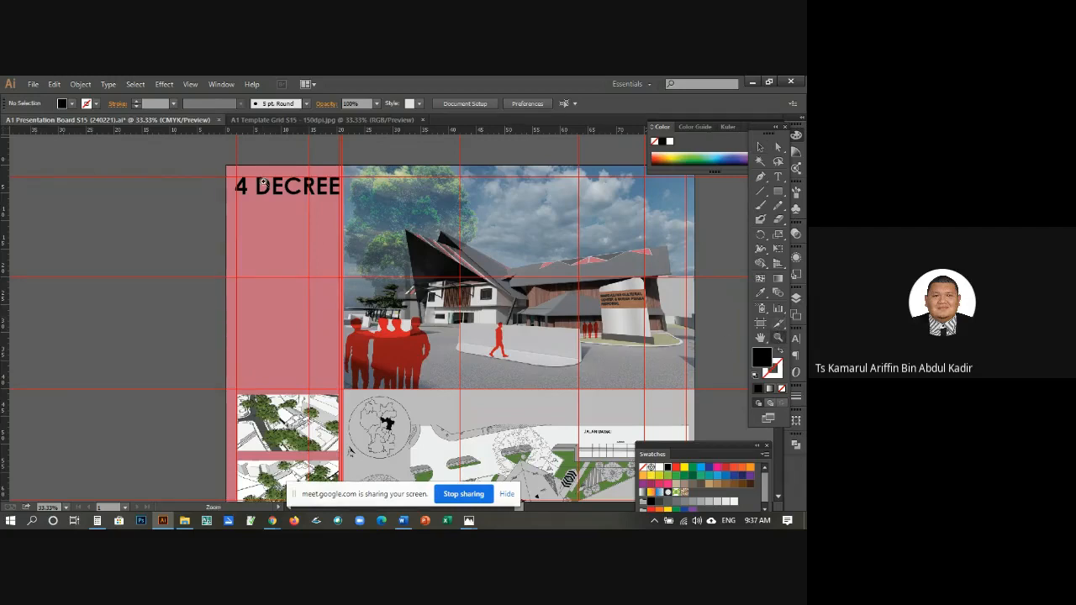
Step: Slightly reduce the character tracking of the "4 DECREE" title in the pink column
{"action": "left_click", "coordinate": [275, 183]}
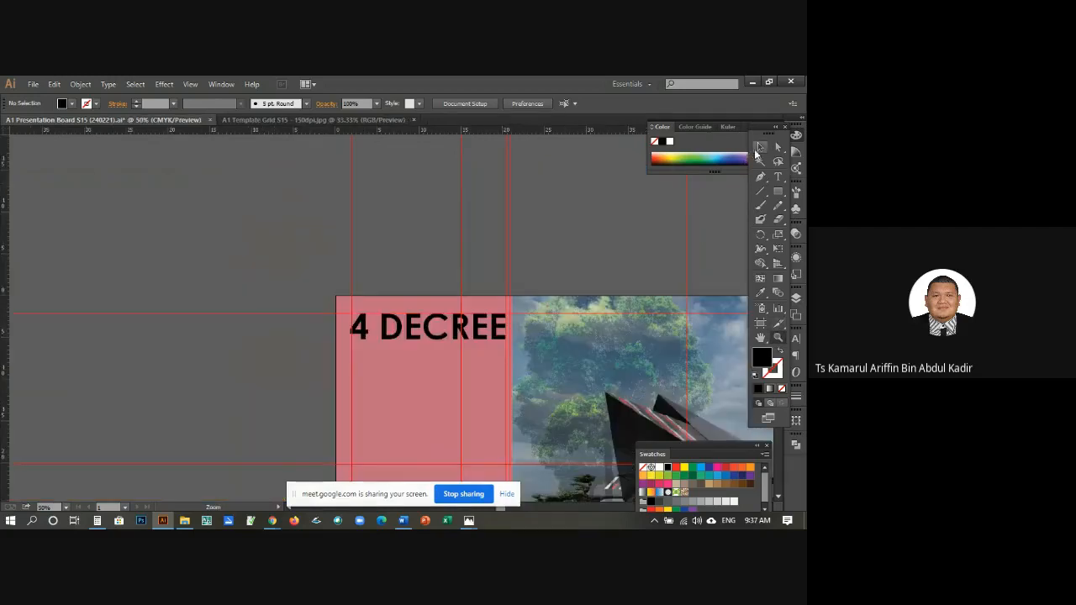
{"action": "left_click", "coordinate": [759, 151]}
{"action": "left_click", "coordinate": [363, 335]}
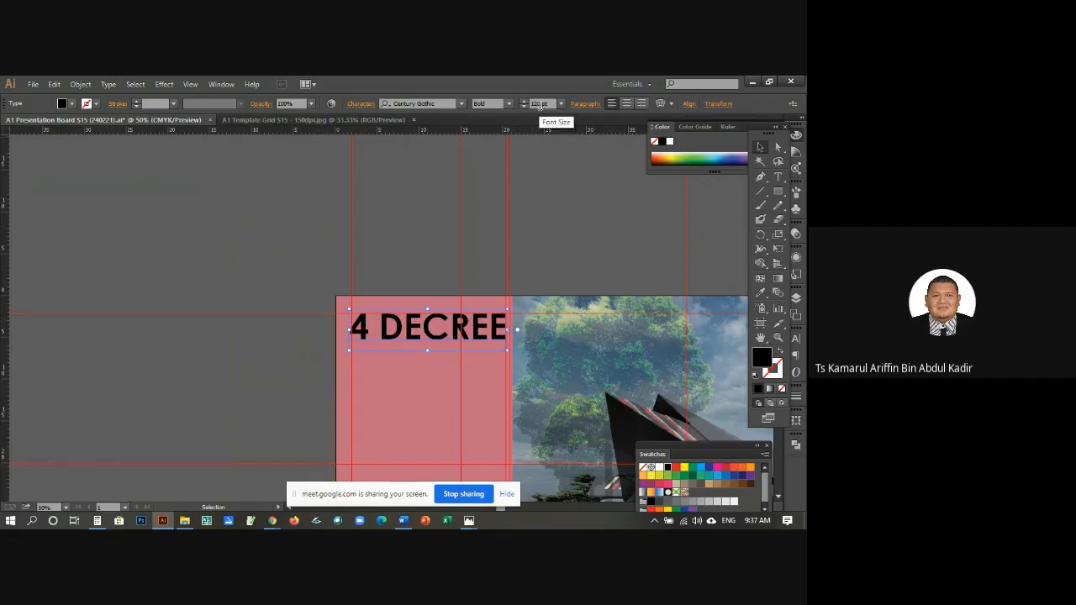
{"action": "left_click", "coordinate": [361, 104]}
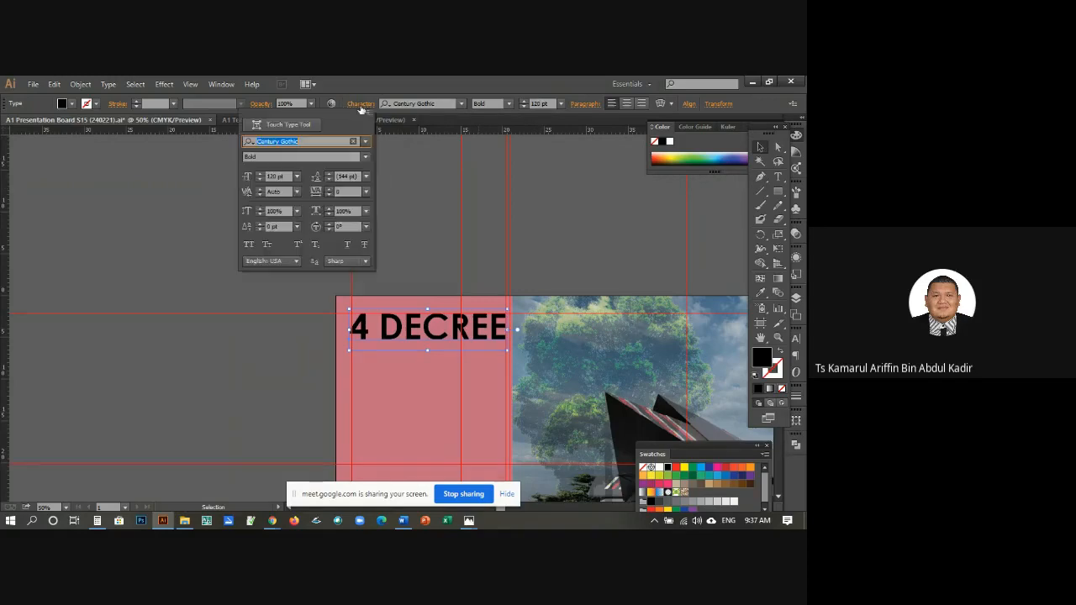
{"action": "left_click", "coordinate": [329, 195]}
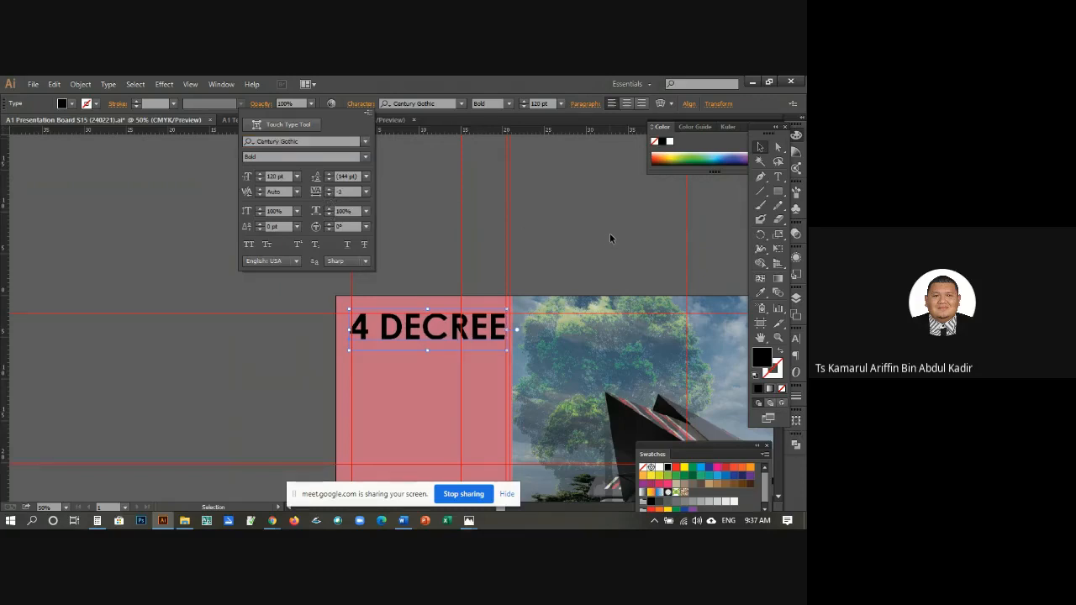
Step: Nudge the "4 DECREE" title slightly right so it sits between the column's vertical guides, and deselect it
{"action": "left_click", "coordinate": [640, 186]}
{"action": "key", "text": "Right"}
{"action": "key", "text": "Right"}
{"action": "key", "text": "Right"}
{"action": "key", "text": "Right"}
{"action": "key", "text": "Right"}
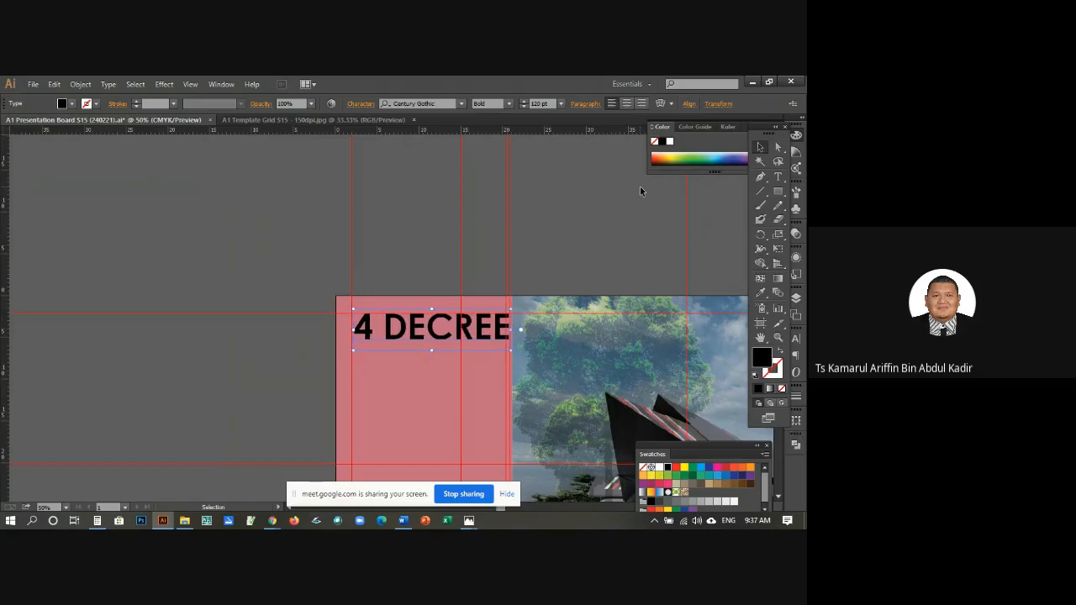
{"action": "key", "text": "Left"}
{"action": "key", "text": "Left"}
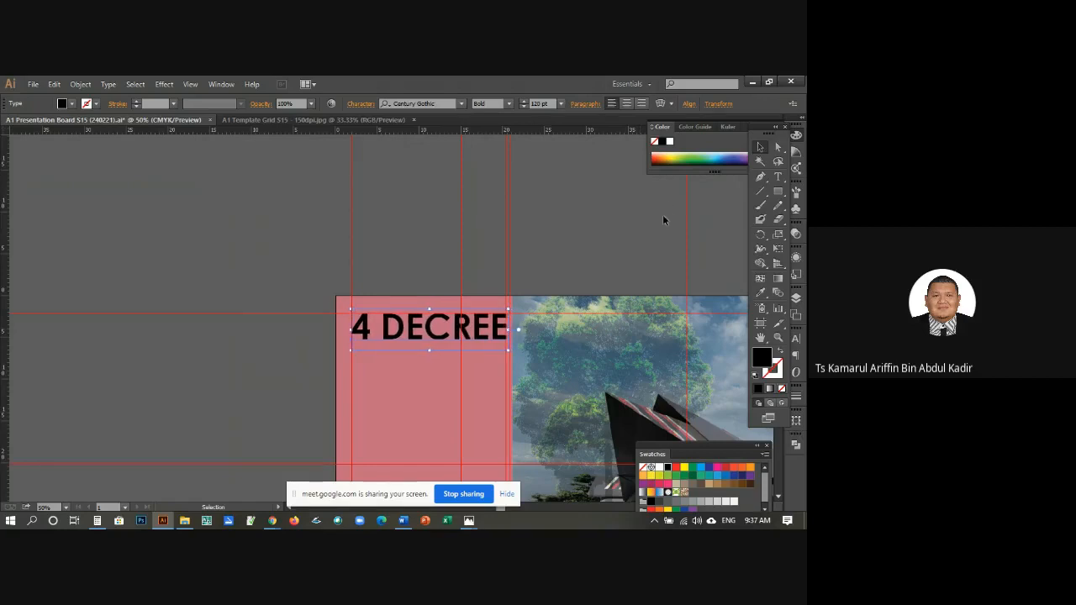
{"action": "left_click", "coordinate": [590, 245]}
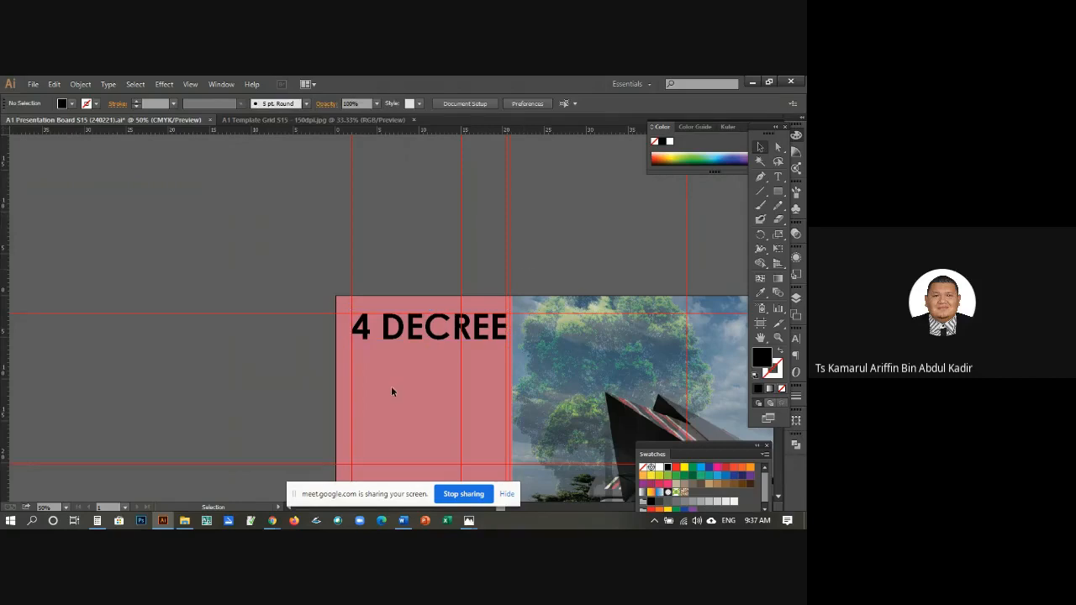
Step: Draw a tall black rectangle directly below the "4 DECREE" title, spanning the pink column between its margin guides, and deselect it
{"action": "scroll", "coordinate": [506, 306], "scroll_direction": "down", "scroll_amount": 3}
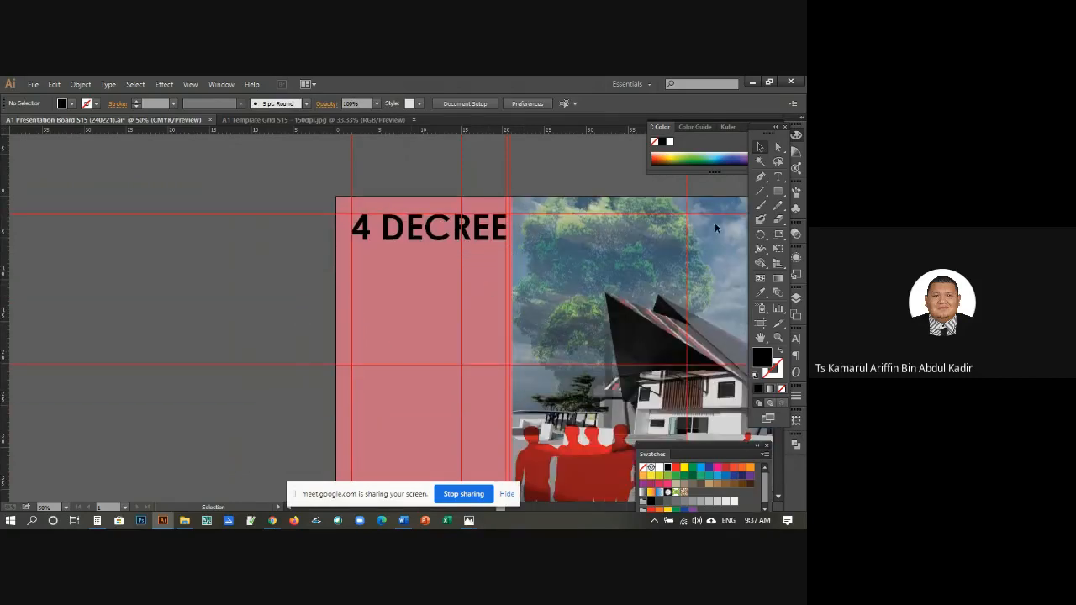
{"action": "left_click", "coordinate": [779, 193]}
{"action": "left_click", "coordinate": [781, 193]}
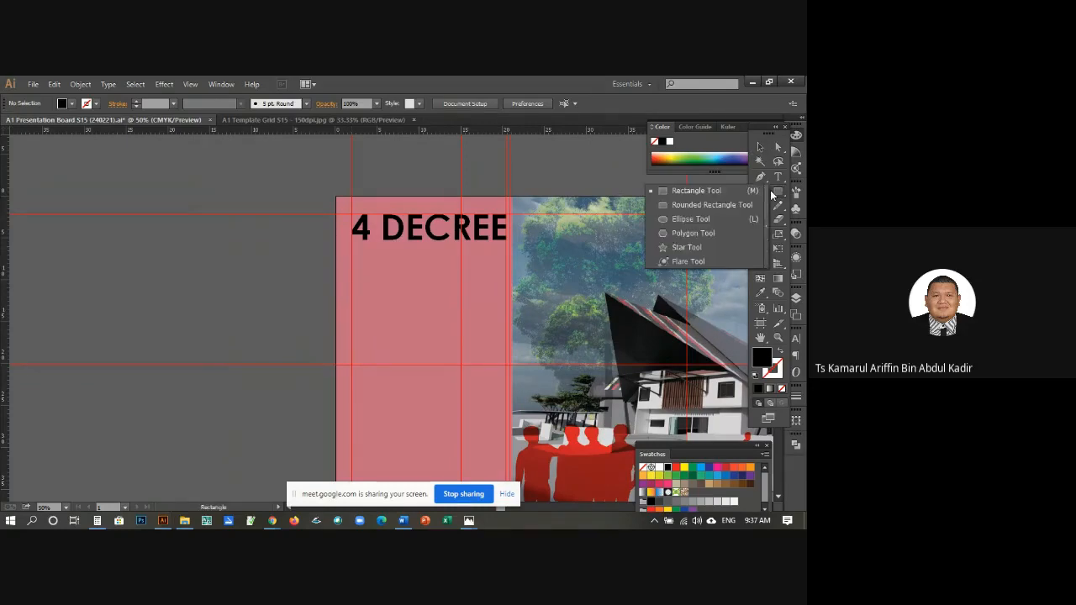
{"action": "left_click", "coordinate": [706, 194]}
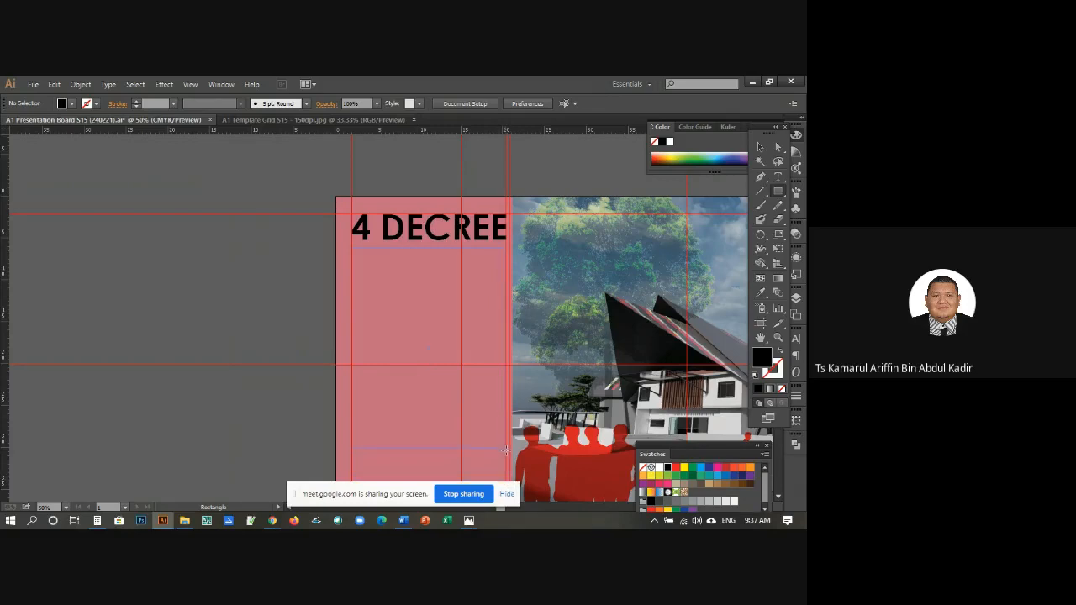
{"action": "left_click_drag", "start_coordinate": [506, 450], "coordinate": [506, 450]}
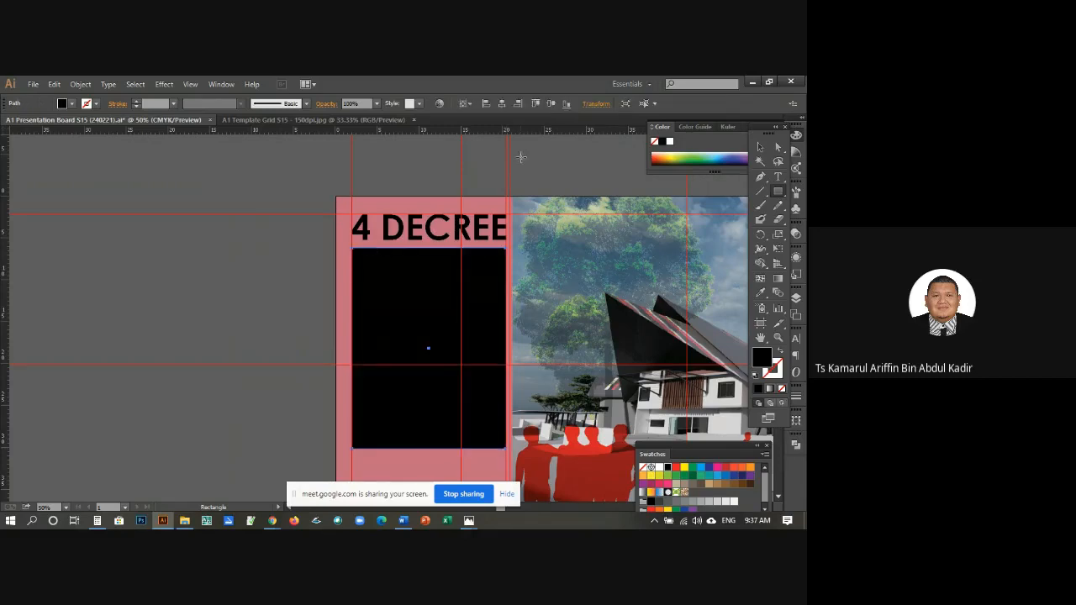
{"action": "left_click", "coordinate": [761, 147]}
{"action": "left_click", "coordinate": [316, 314]}
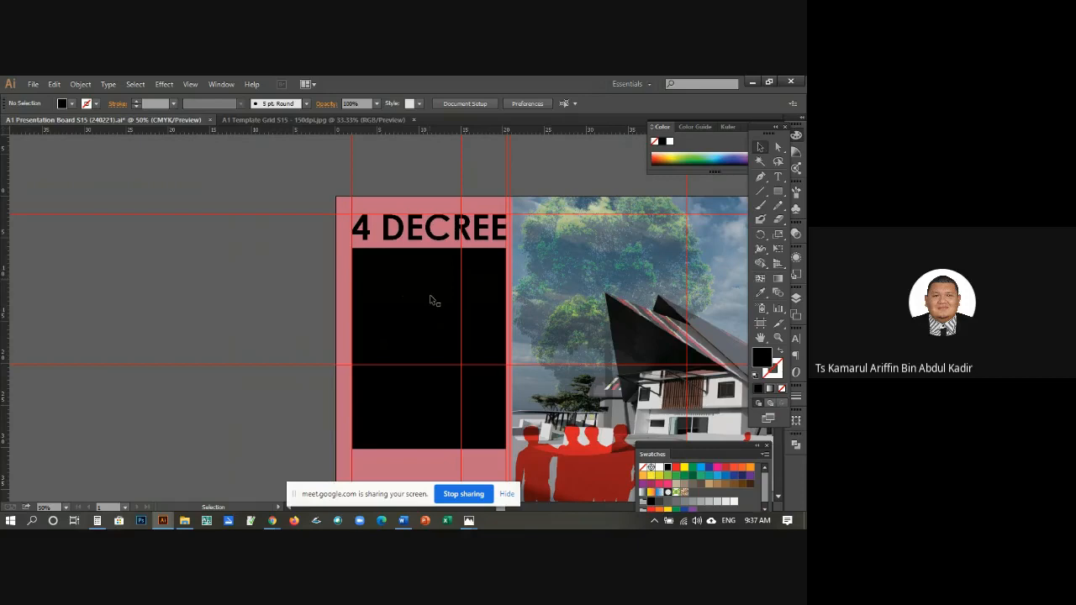
{"action": "scroll", "coordinate": [367, 244], "scroll_direction": "down", "scroll_amount": 3}
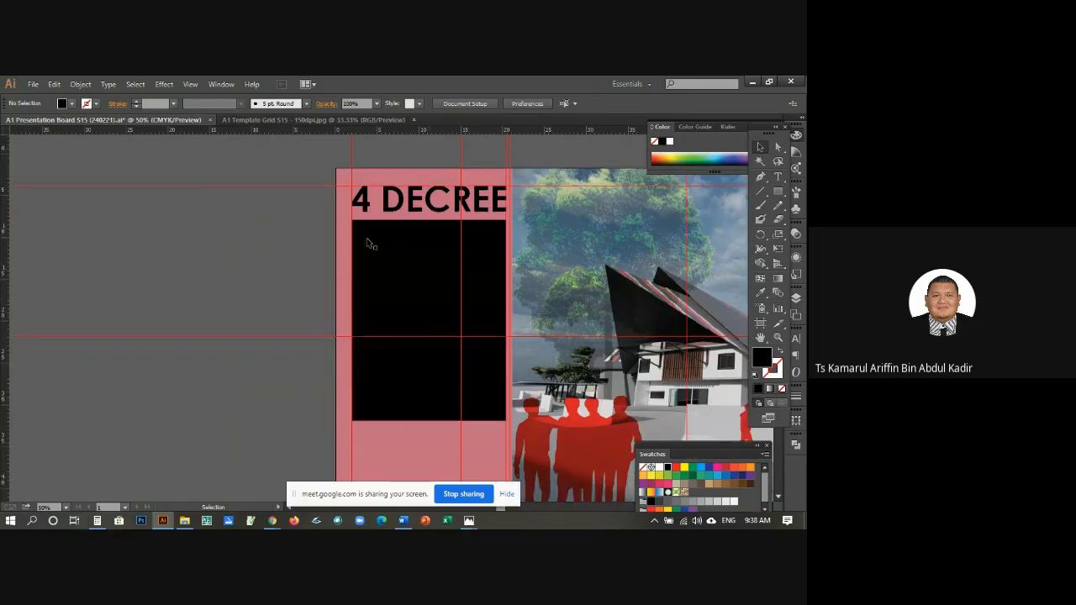
{"action": "scroll", "coordinate": [367, 244], "scroll_direction": "up", "scroll_amount": 3}
{"action": "scroll", "coordinate": [368, 244], "scroll_direction": "down", "scroll_amount": 7}
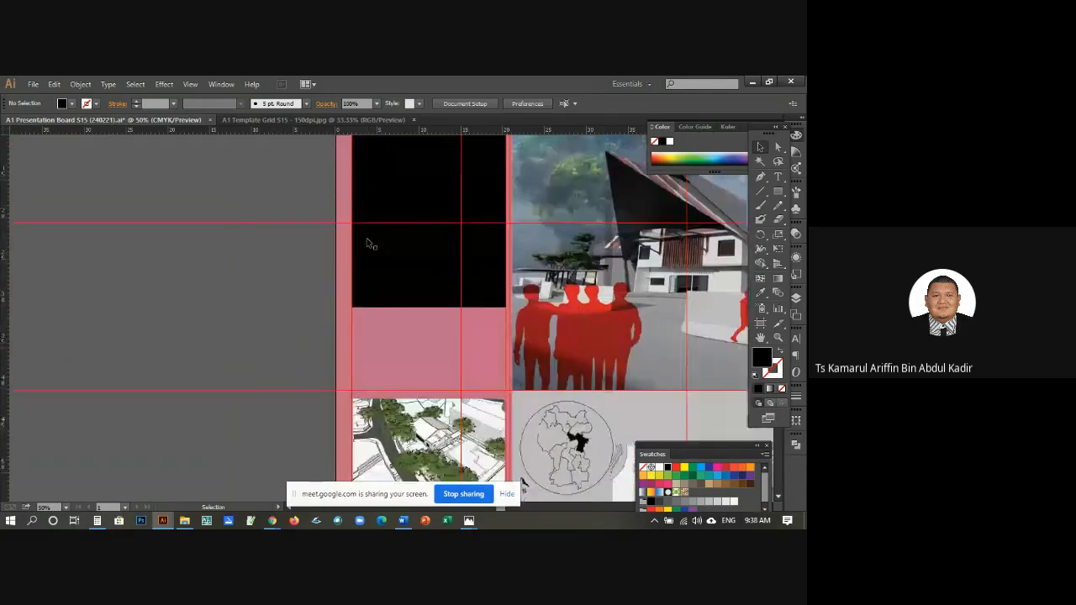
{"action": "scroll", "coordinate": [370, 248], "scroll_direction": "up", "scroll_amount": 6}
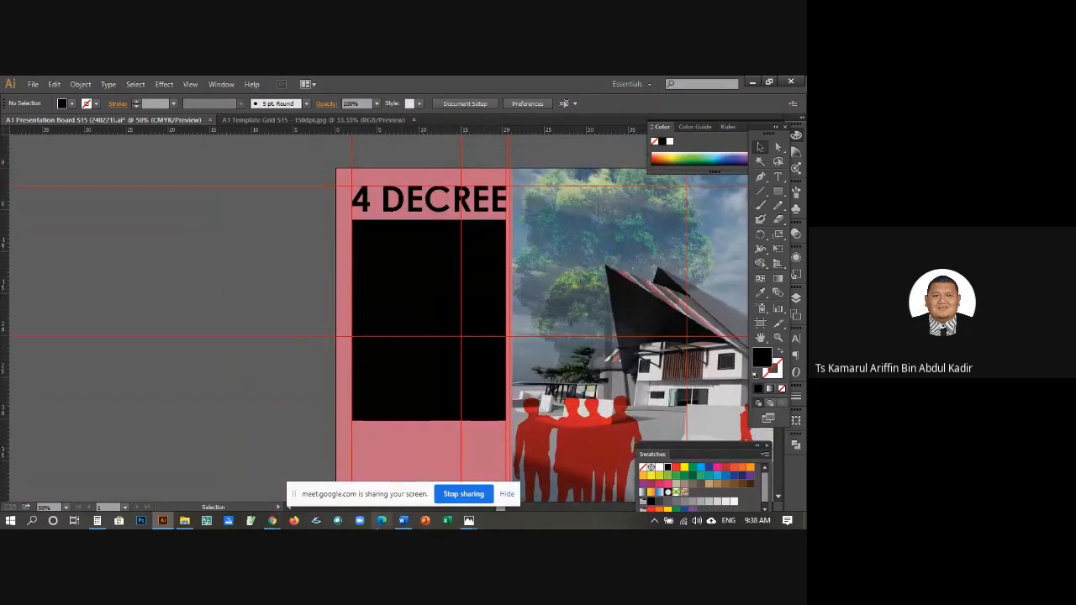
Step: Switch to the Word document and copy the line "P1.3 MANDAILING CULTURAL HERITAGE CENTRE & SUTAN PUASA MEMORIAL"
{"action": "left_click", "coordinate": [403, 521]}
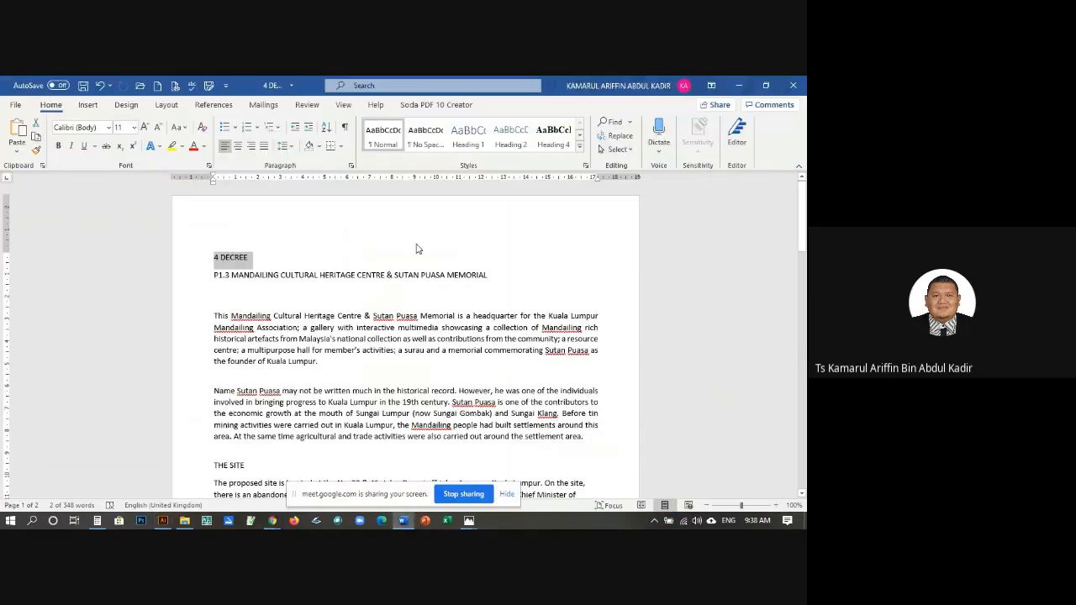
{"action": "left_click", "coordinate": [398, 261]}
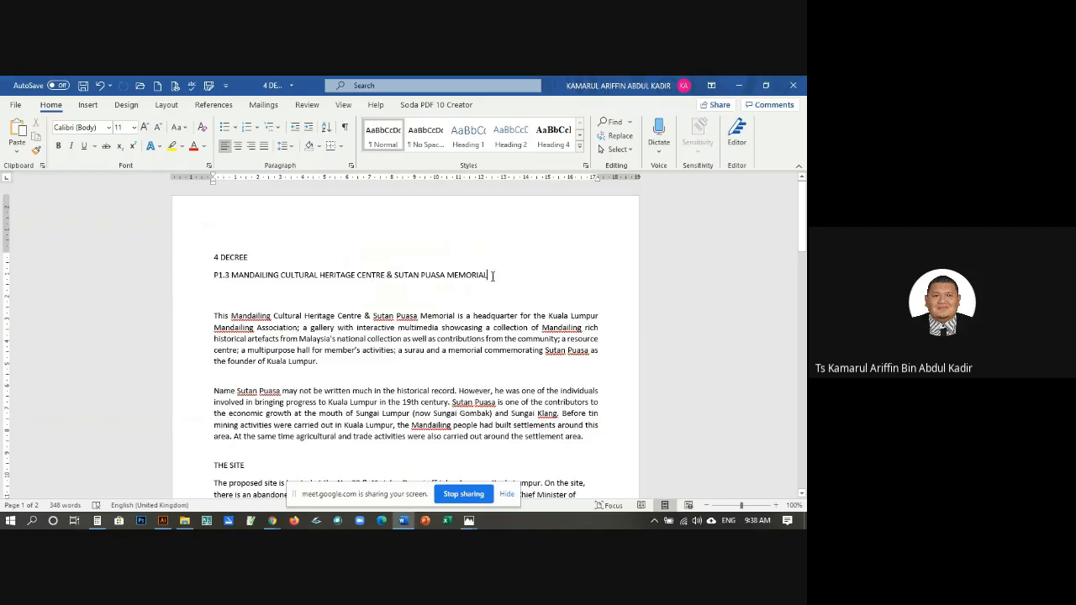
{"action": "left_click_drag", "start_coordinate": [492, 275], "coordinate": [215, 274]}
{"action": "right_click", "coordinate": [262, 279]}
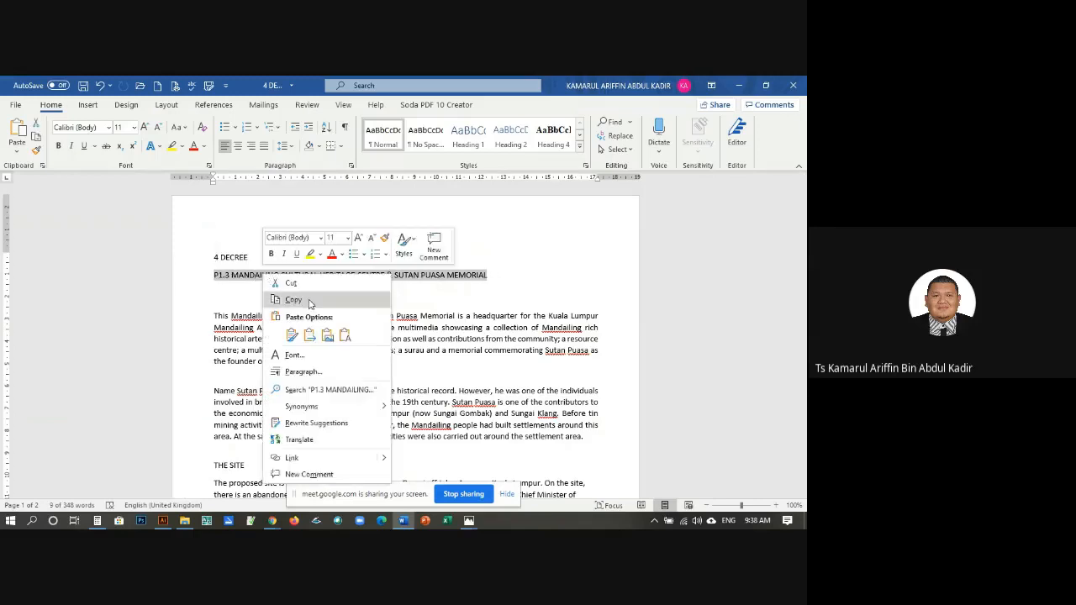
{"action": "left_click", "coordinate": [294, 301]}
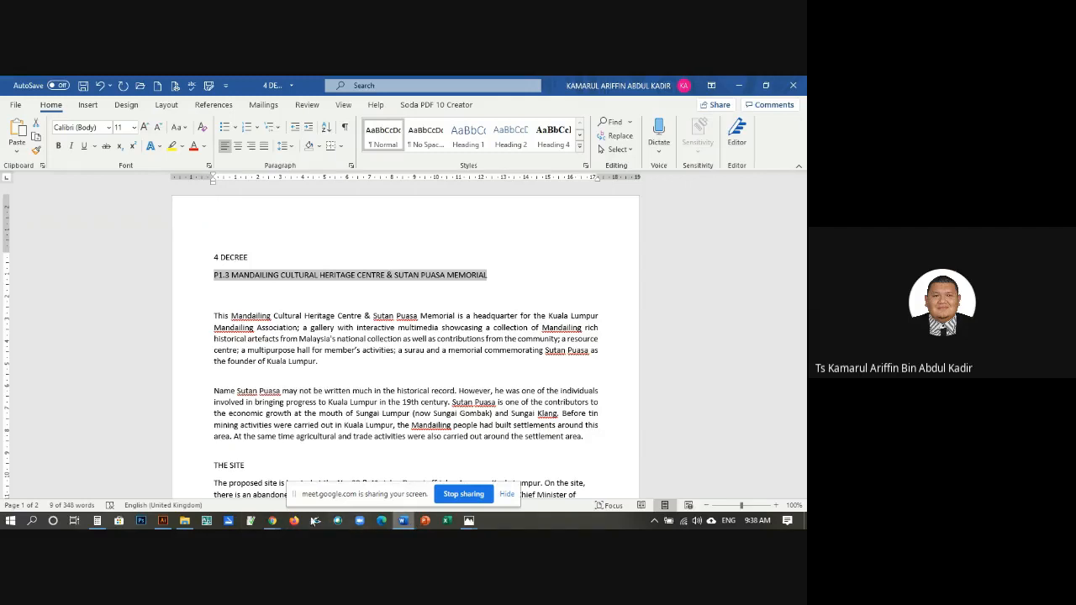
Step: Return to Illustrator, convert the black rectangle into an area type frame, and paste the copied subtitle into it at 36 pt
{"action": "left_click", "coordinate": [163, 520]}
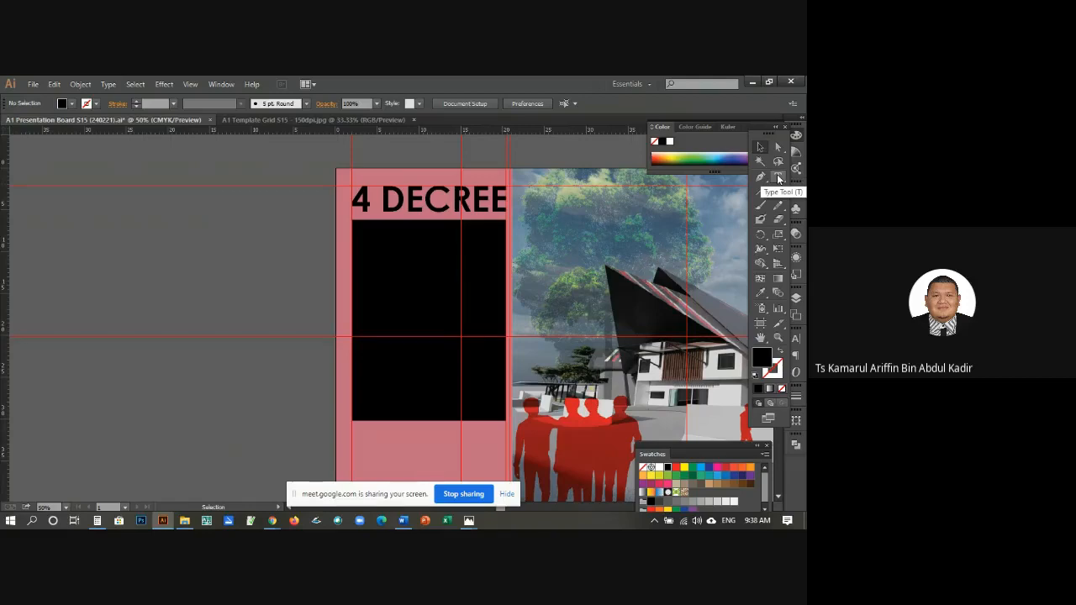
{"action": "left_click", "coordinate": [778, 178]}
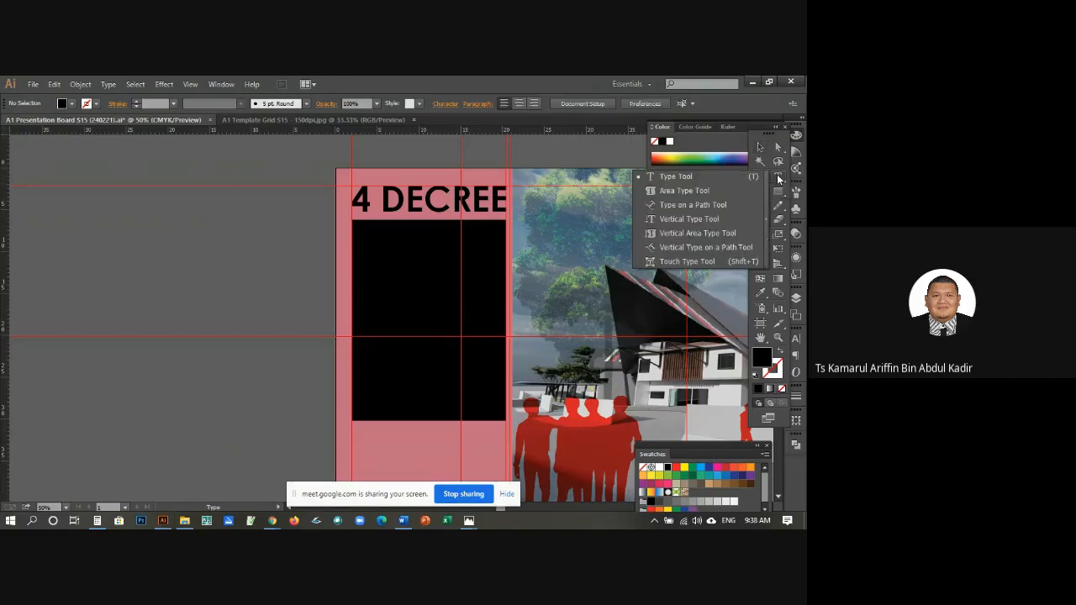
{"action": "left_click", "coordinate": [668, 196]}
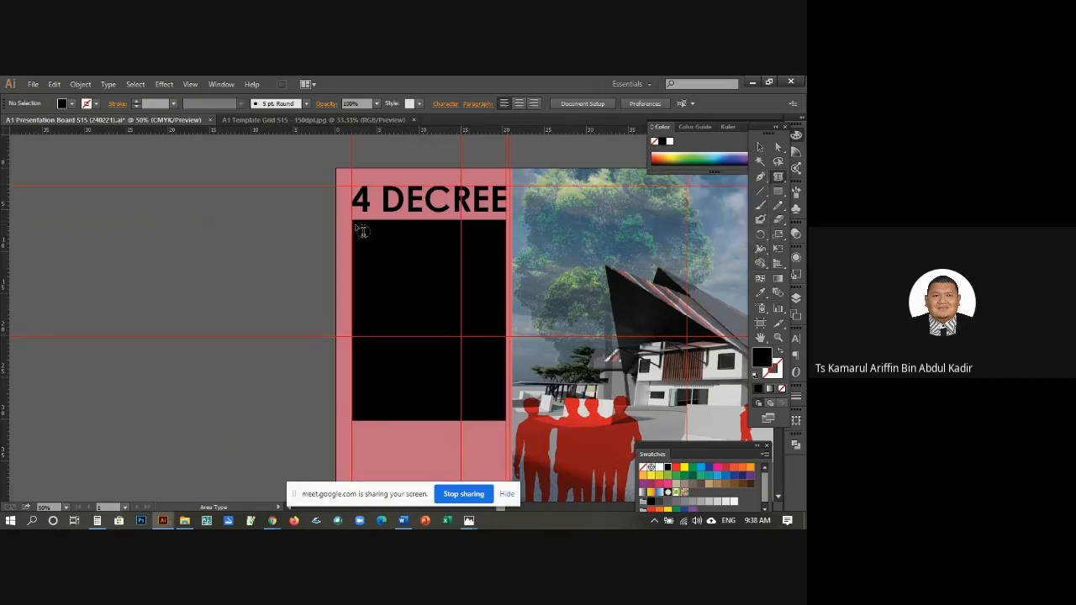
{"action": "left_click", "coordinate": [359, 228]}
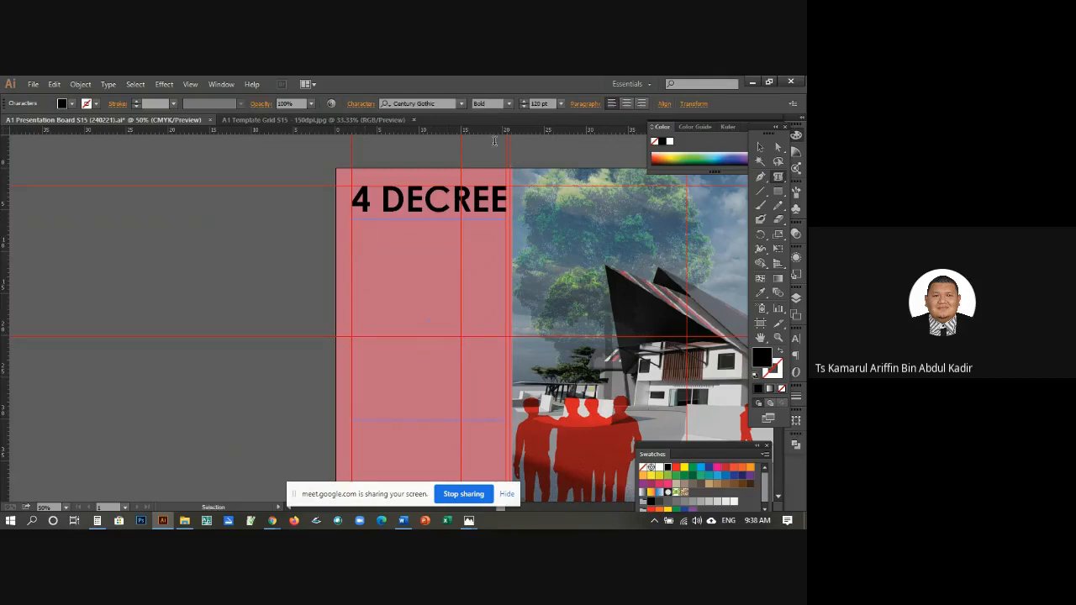
{"action": "left_click", "coordinate": [561, 103]}
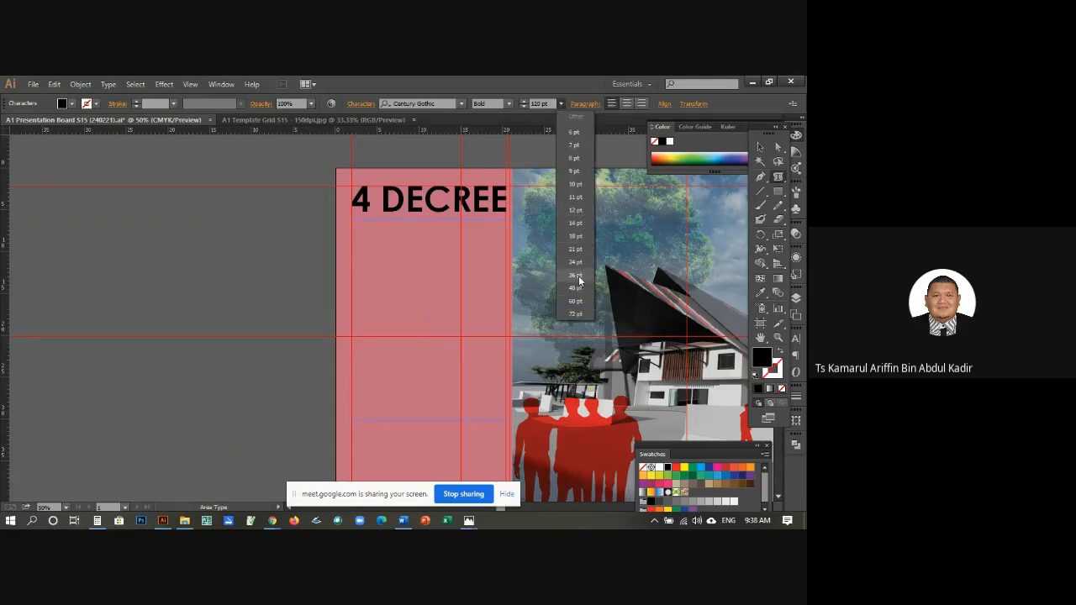
{"action": "left_click", "coordinate": [582, 276]}
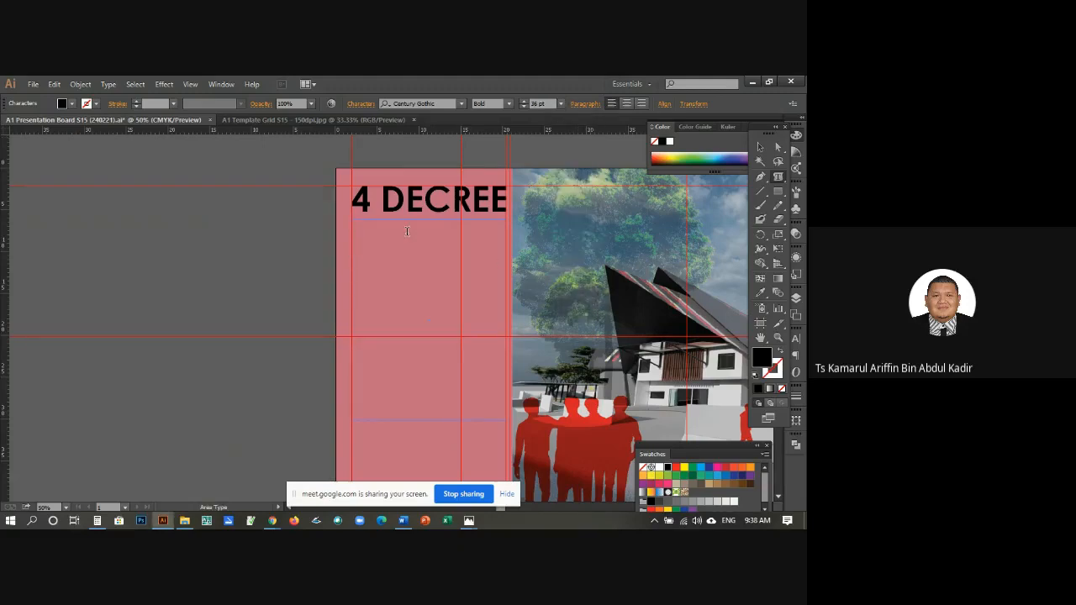
{"action": "key", "text": "ctrl+v"}
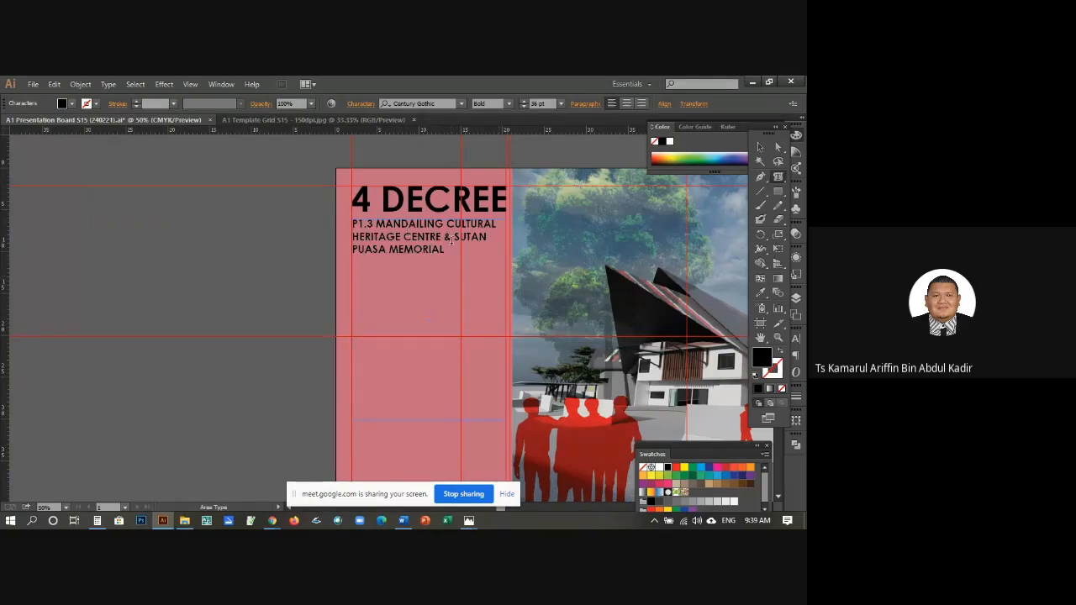
Step: Set the pasted subtitle's font size to 28 pt and justify all its lines to the full frame width
{"action": "left_click_drag", "start_coordinate": [445, 251], "coordinate": [340, 229]}
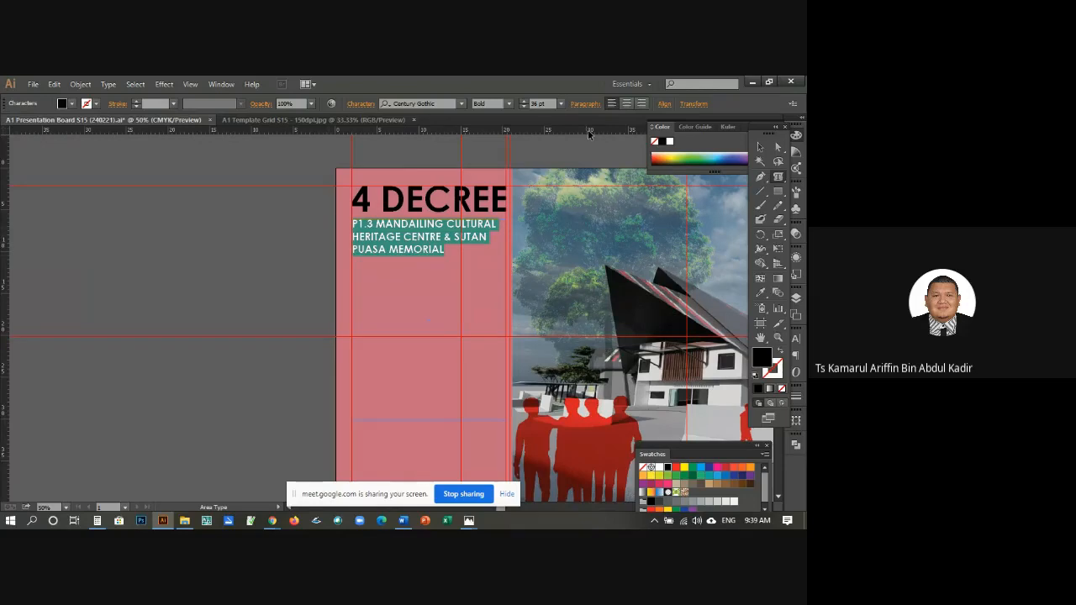
{"action": "left_click", "coordinate": [560, 103]}
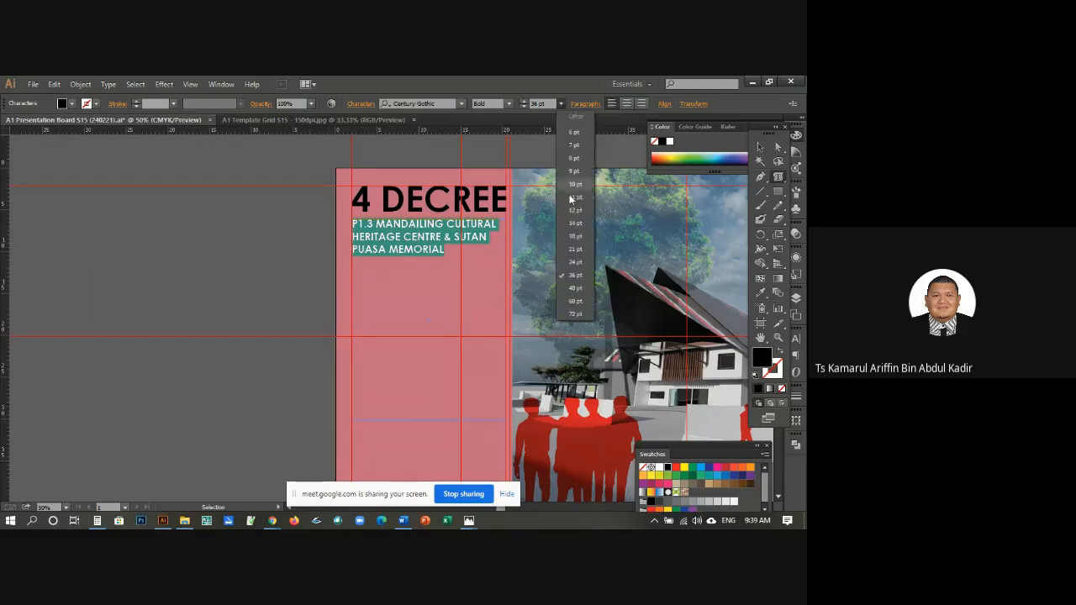
{"action": "left_click", "coordinate": [576, 261]}
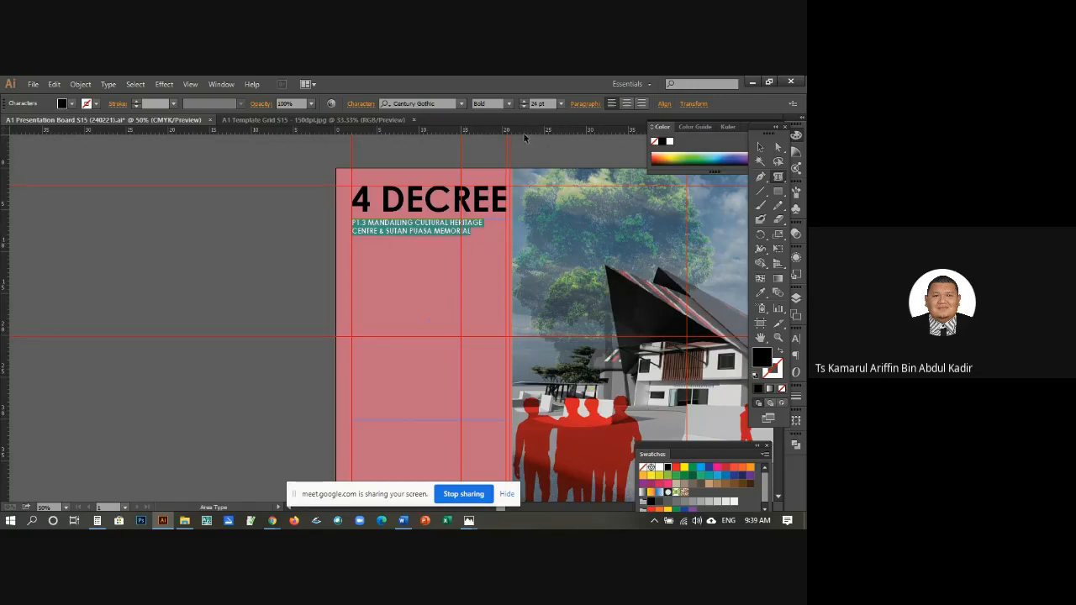
{"action": "left_click", "coordinate": [525, 102]}
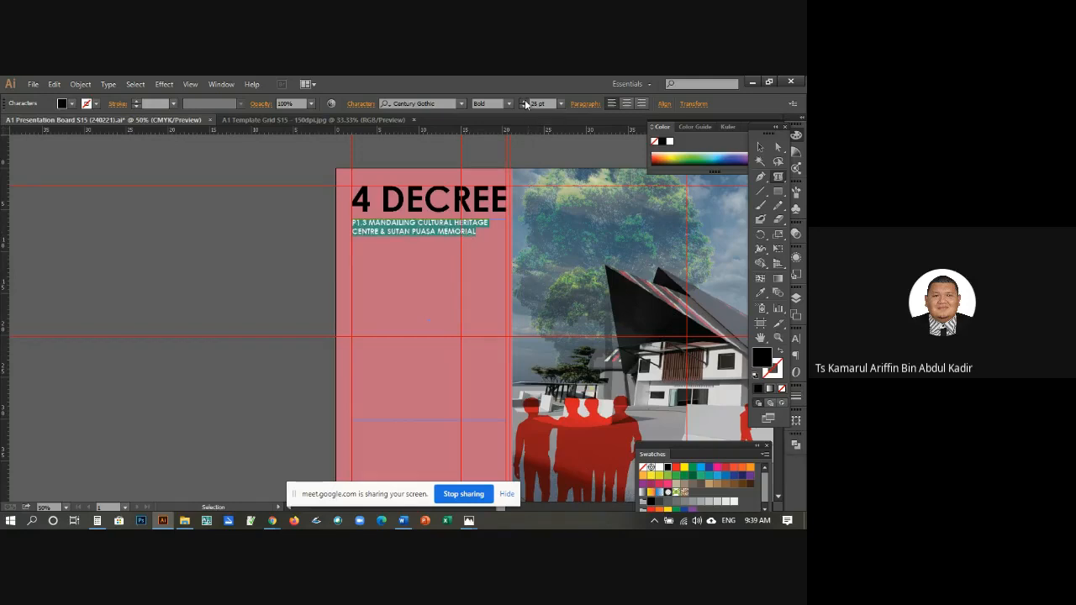
{"action": "left_click", "coordinate": [525, 102]}
{"action": "left_click", "coordinate": [526, 102]}
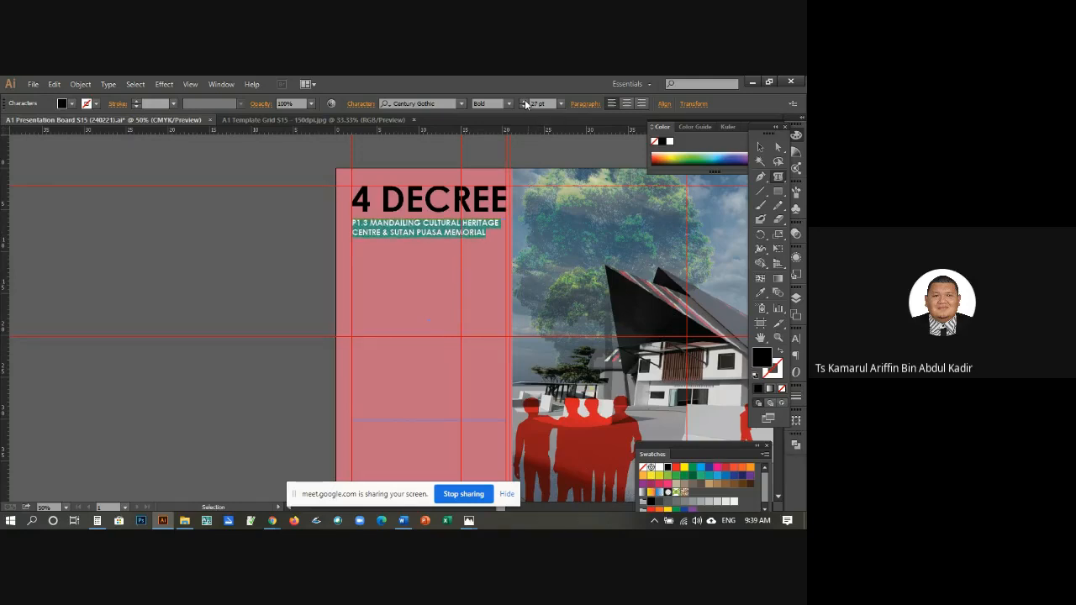
{"action": "left_click", "coordinate": [526, 102]}
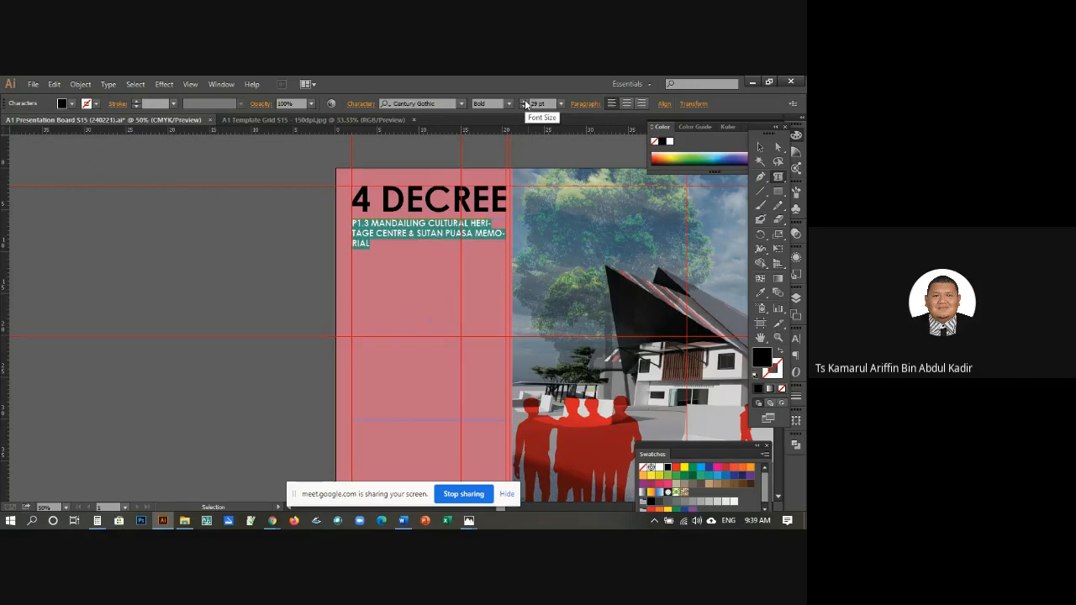
{"action": "left_click", "coordinate": [523, 107]}
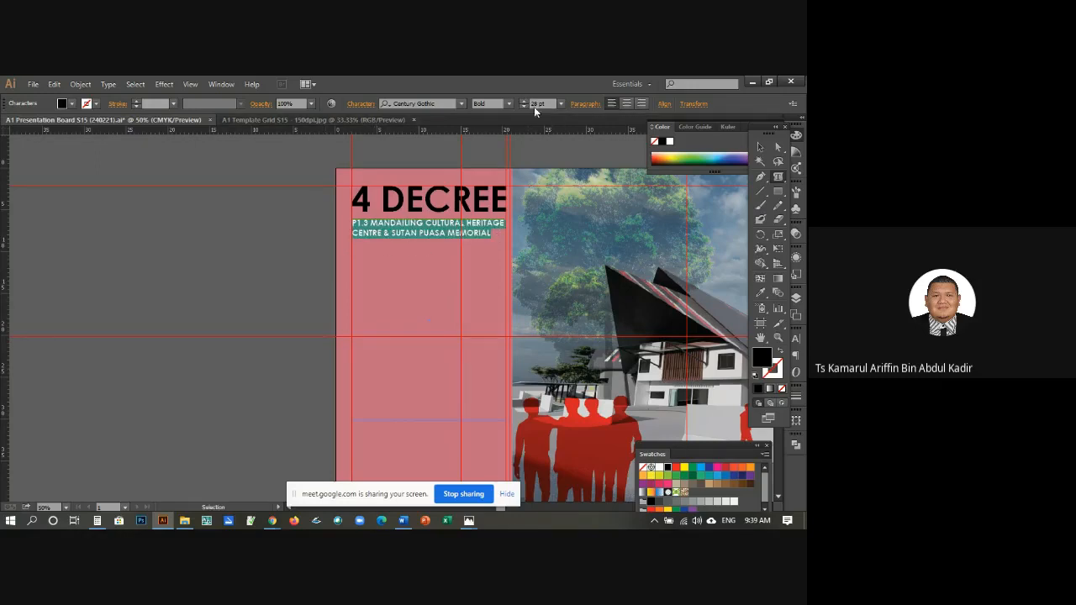
{"action": "left_click", "coordinate": [579, 104]}
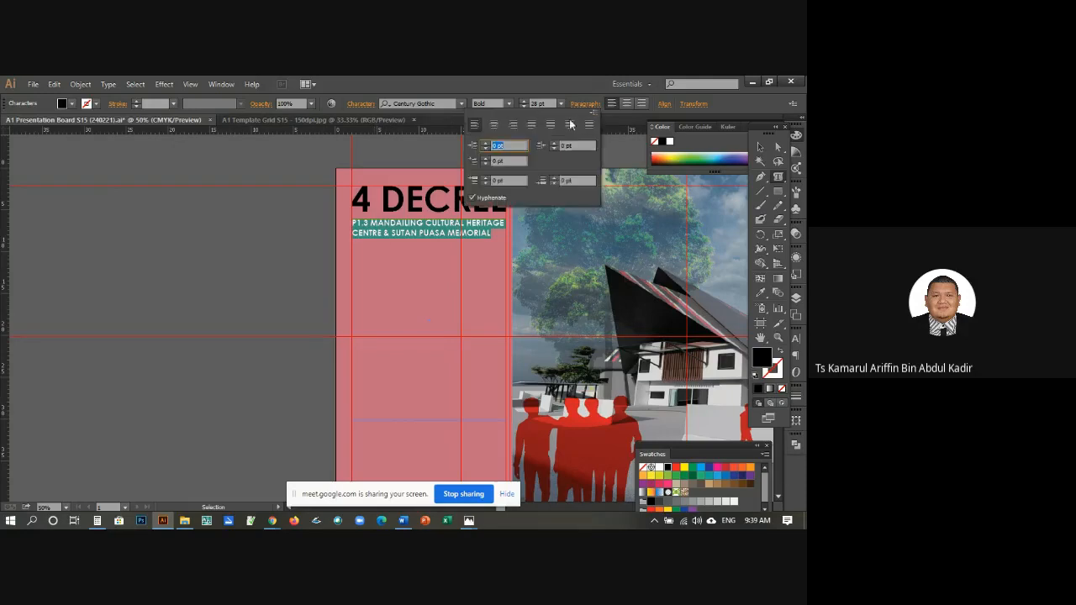
{"action": "left_click", "coordinate": [589, 126]}
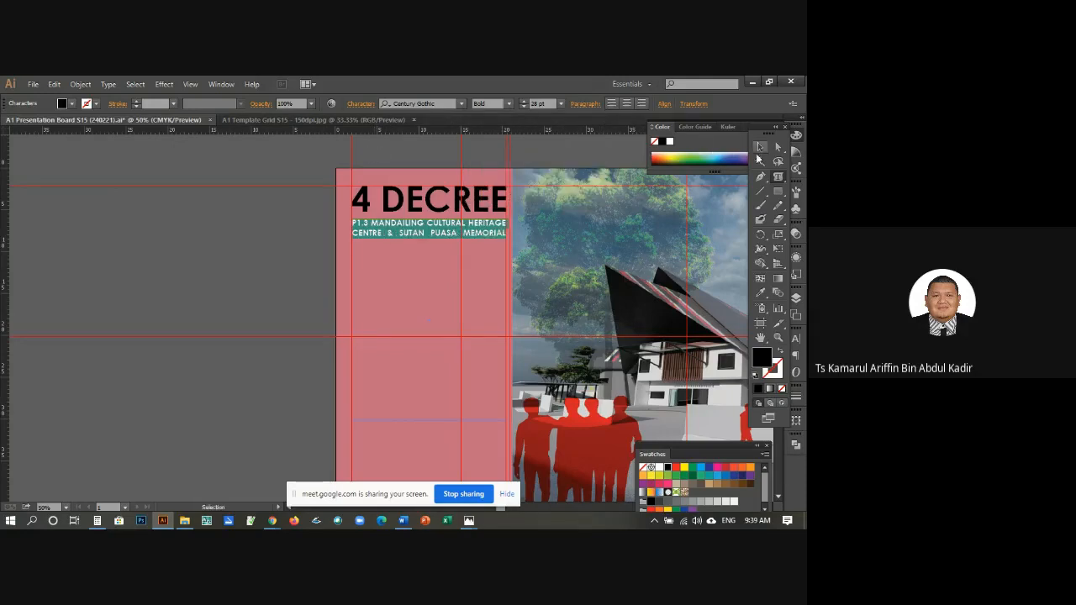
Step: Deselect the subtitle, switch to the Word document and copy the two introductory paragraphs between the subtitle line and the heading "THE SITE"
{"action": "left_click", "coordinate": [760, 147]}
{"action": "left_click", "coordinate": [440, 151]}
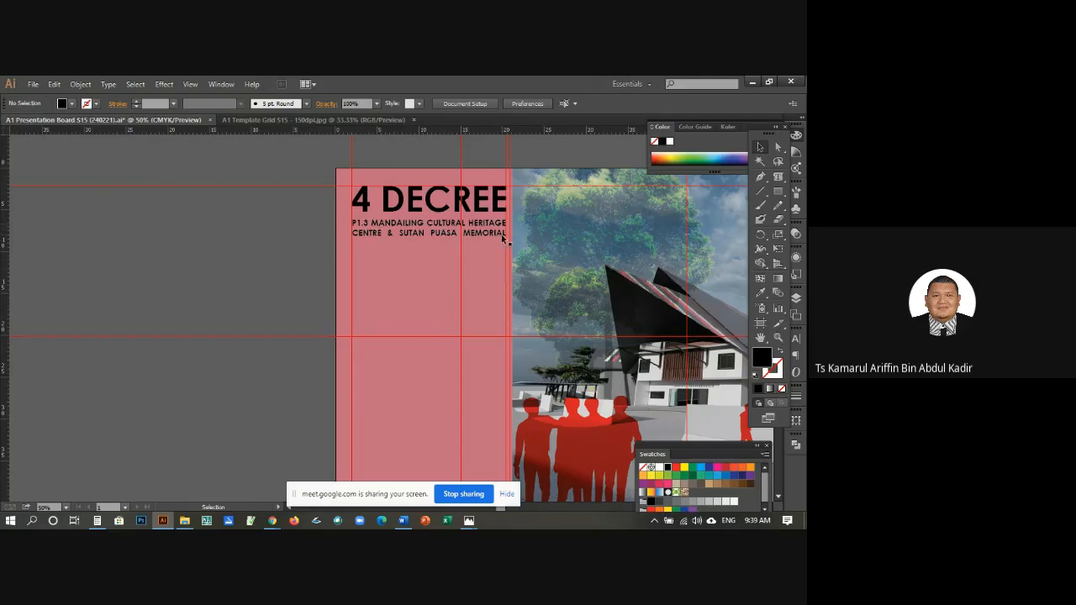
{"action": "scroll", "coordinate": [399, 226], "scroll_direction": "down", "scroll_amount": 2}
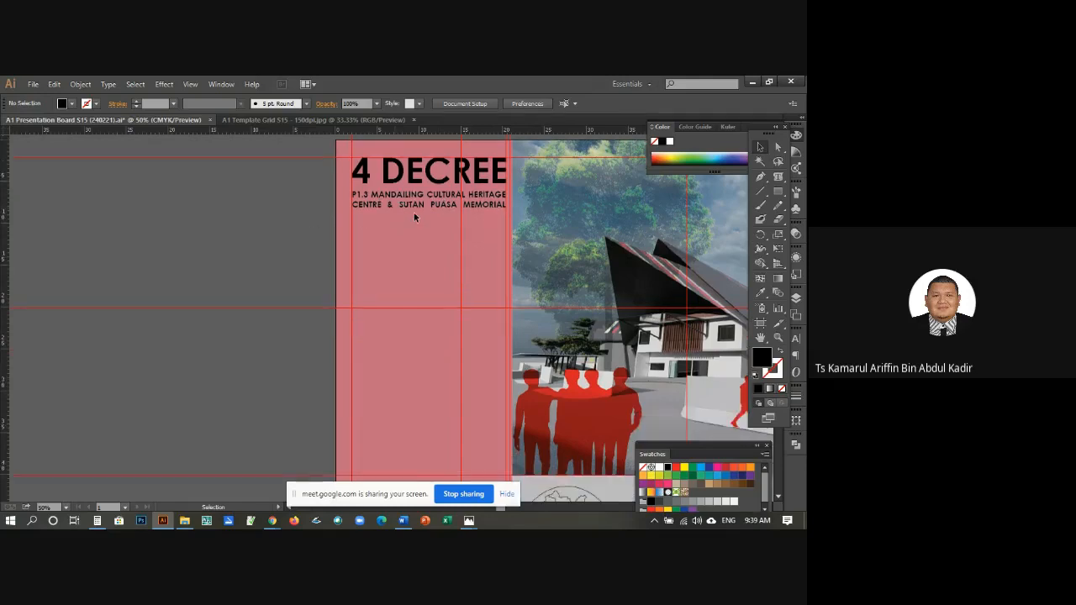
{"action": "scroll", "coordinate": [415, 220], "scroll_direction": "up", "scroll_amount": 3}
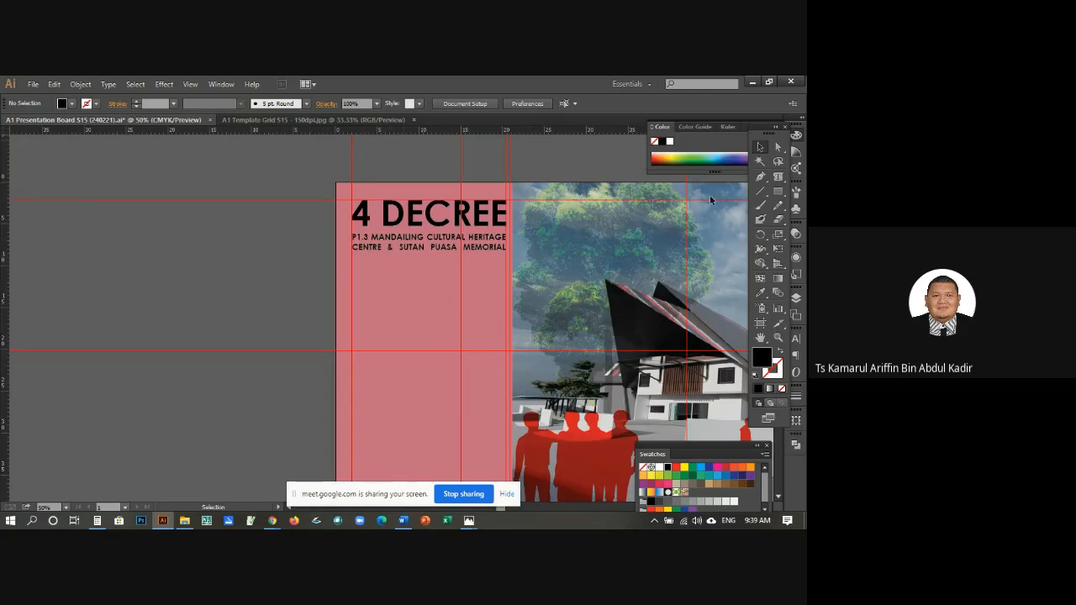
{"action": "left_click", "coordinate": [403, 522]}
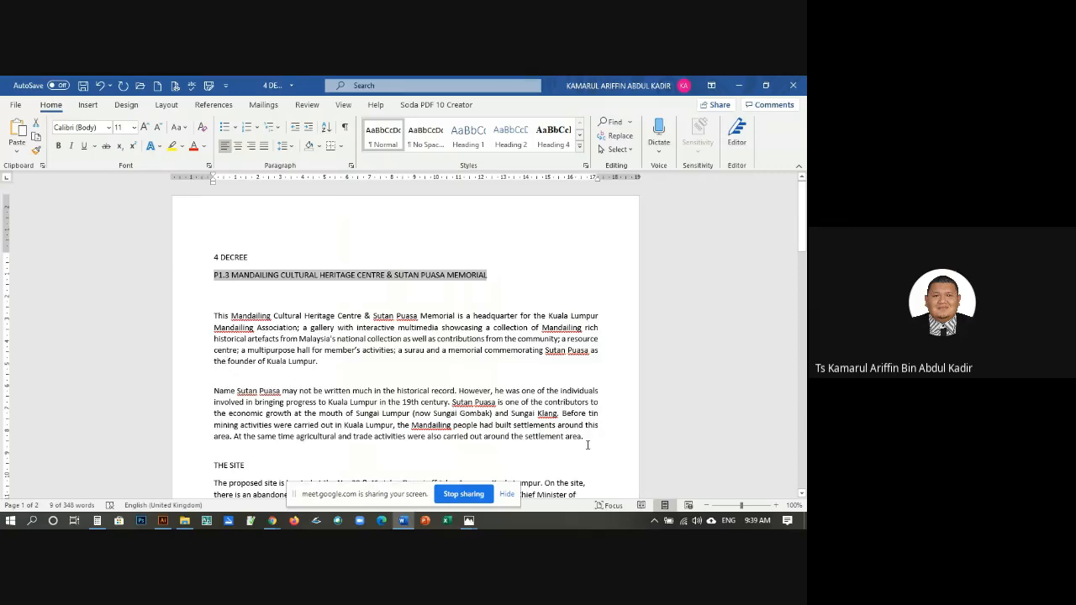
{"action": "left_click_drag", "start_coordinate": [586, 436], "coordinate": [223, 317]}
{"action": "right_click", "coordinate": [245, 327]}
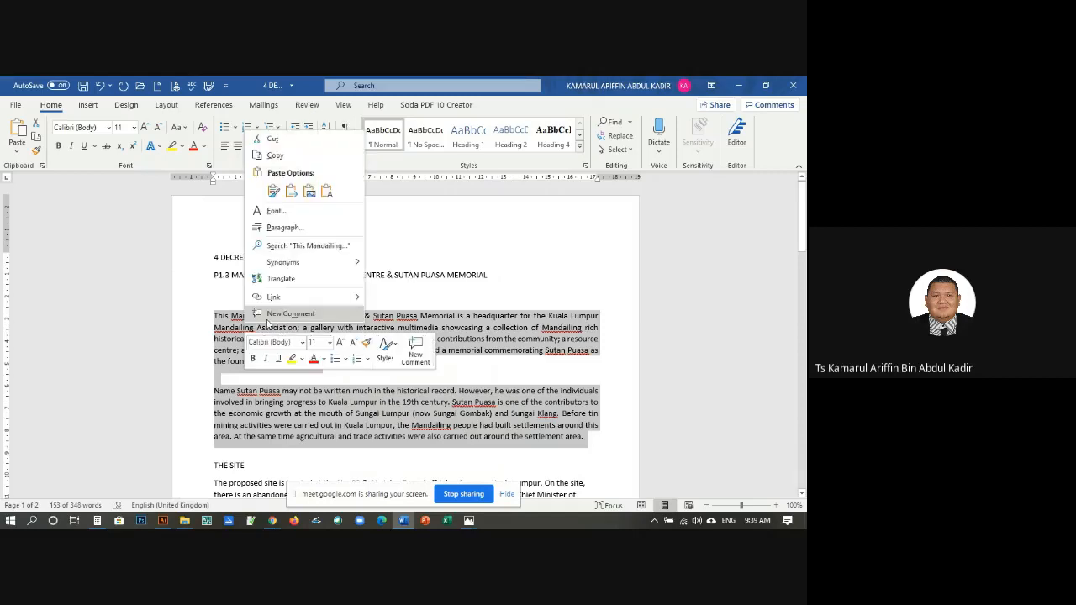
{"action": "left_click", "coordinate": [273, 153]}
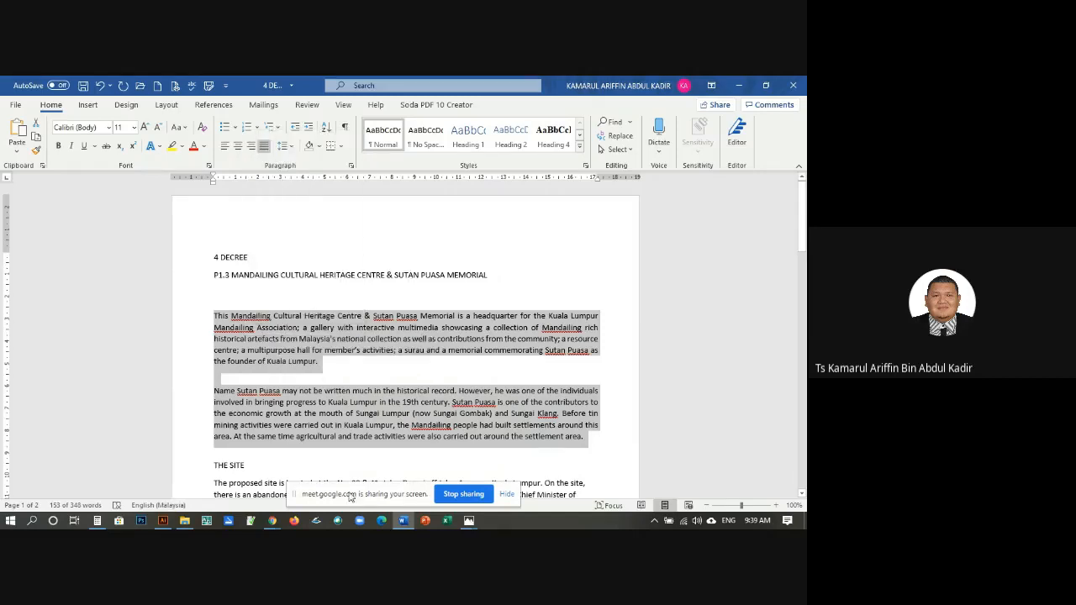
{"action": "mouse_move", "coordinate": [402, 520]}
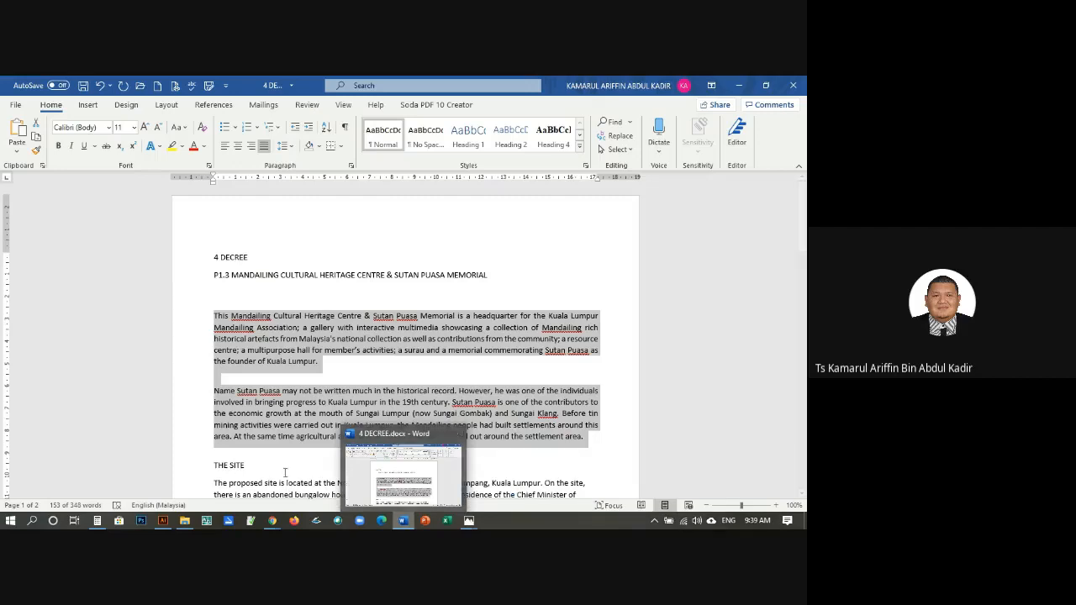
Step: Return to Illustrator, paste the copied paragraphs below the subtitle inside the same area type frame, and deselect the frame
{"action": "left_click", "coordinate": [165, 522]}
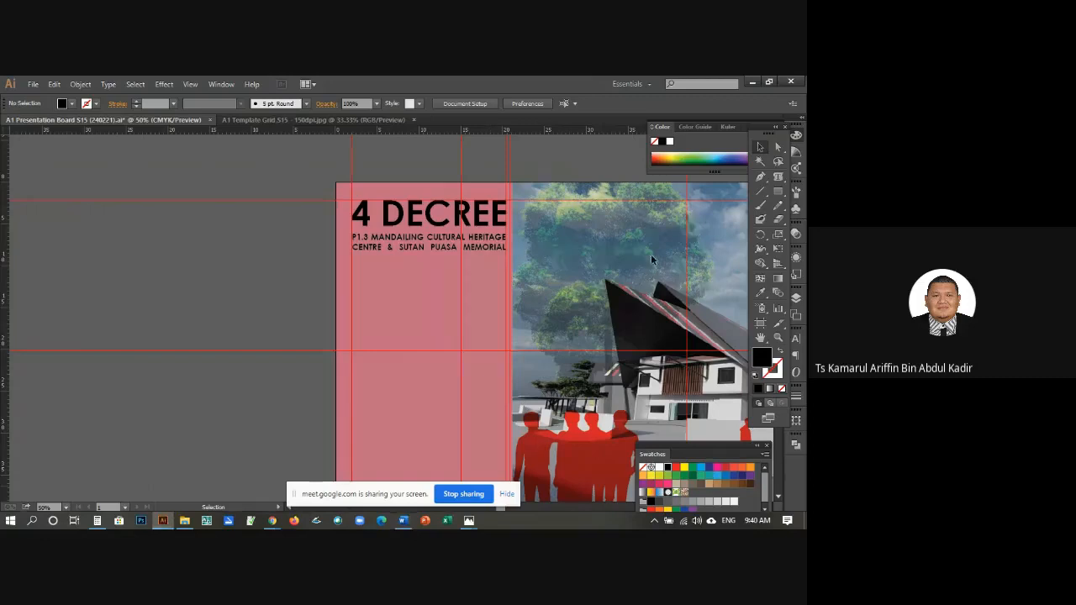
{"action": "left_click", "coordinate": [778, 178]}
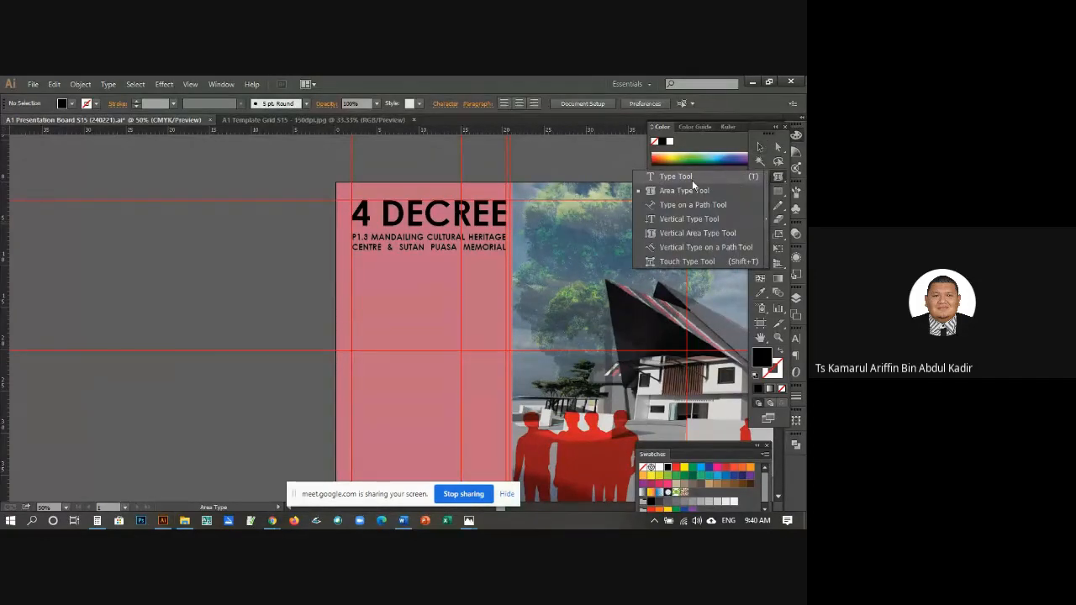
{"action": "left_click", "coordinate": [678, 178]}
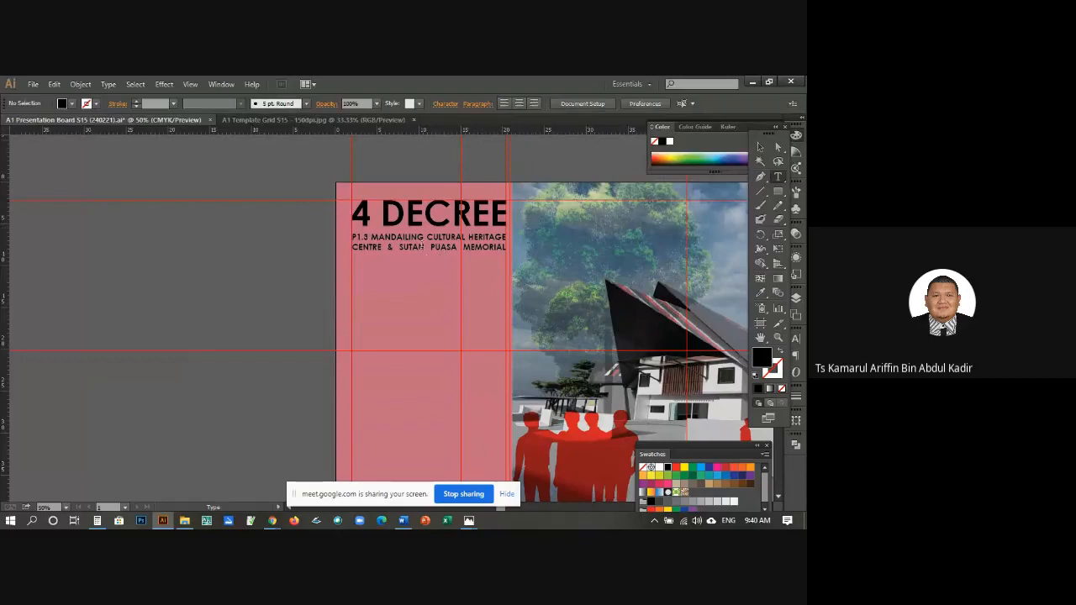
{"action": "left_click", "coordinate": [488, 262]}
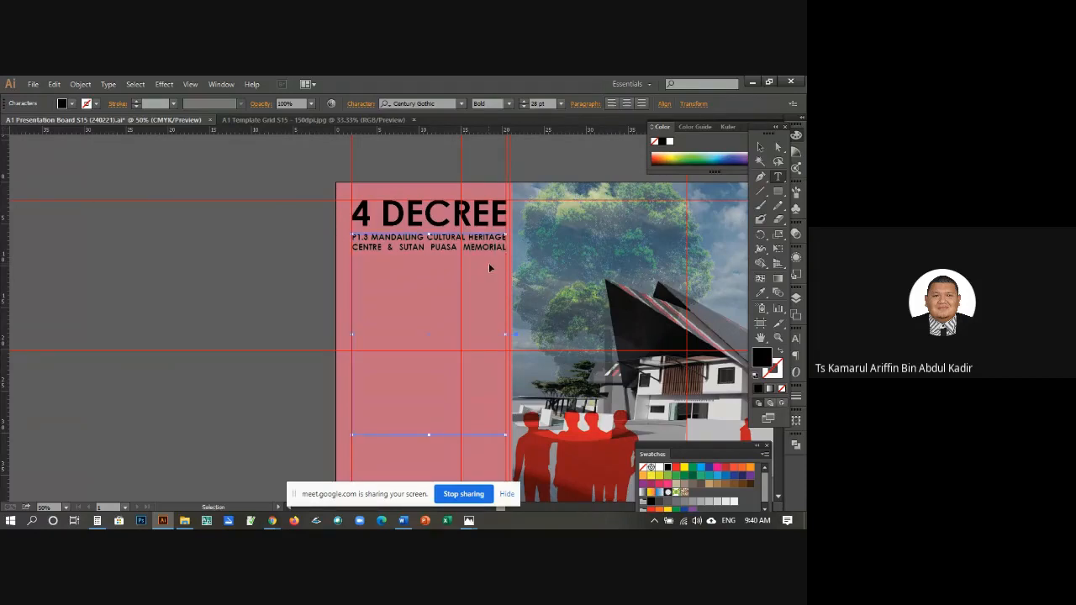
{"action": "key", "text": "ctrl+v"}
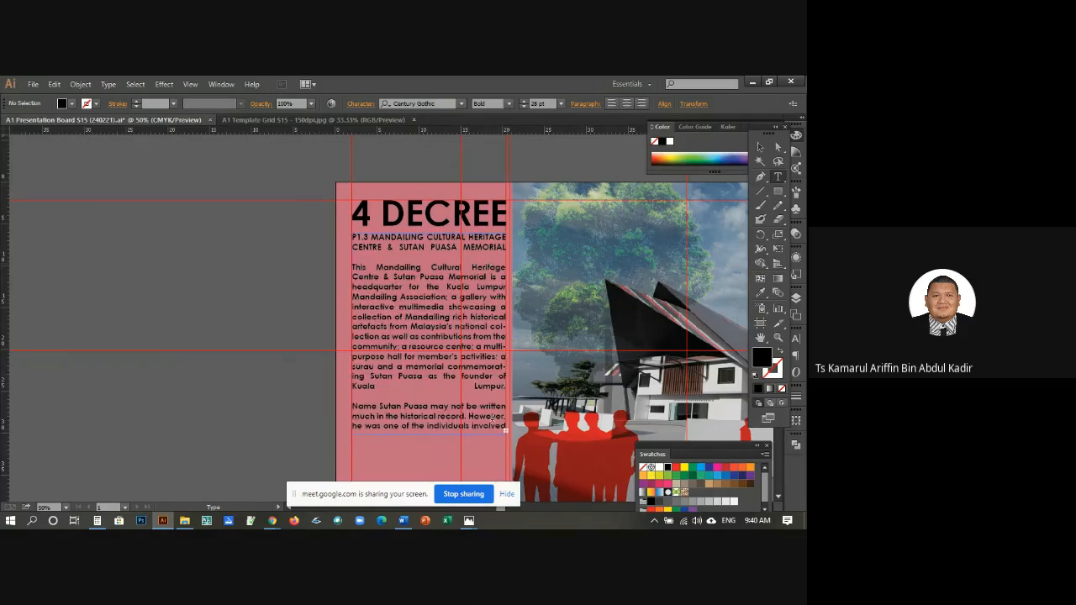
{"action": "left_click", "coordinate": [760, 147]}
{"action": "left_click", "coordinate": [478, 303]}
{"action": "left_click", "coordinate": [275, 257]}
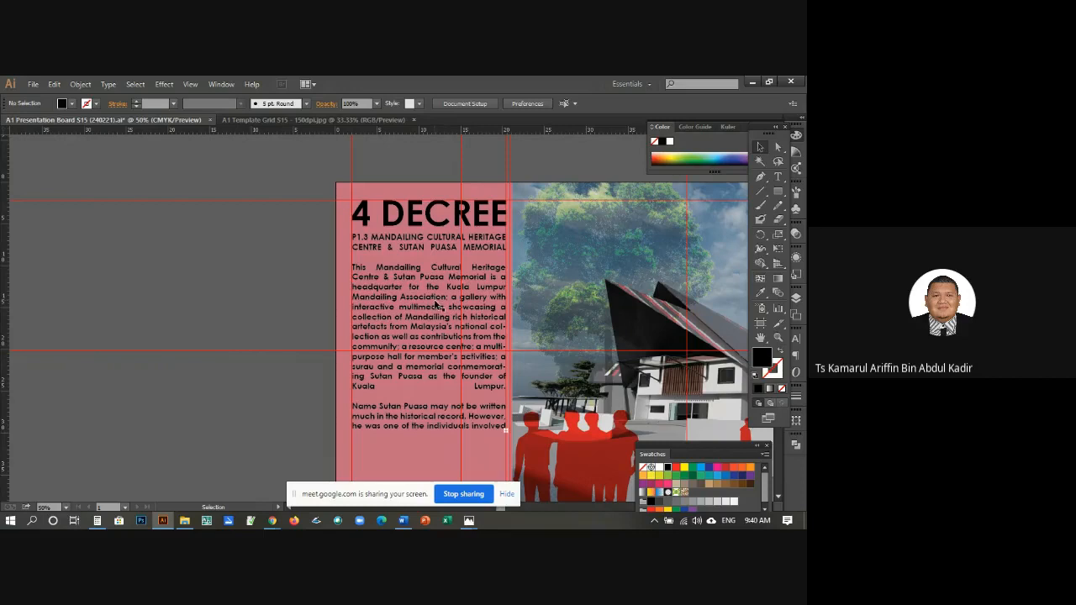
{"action": "left_click", "coordinate": [436, 305]}
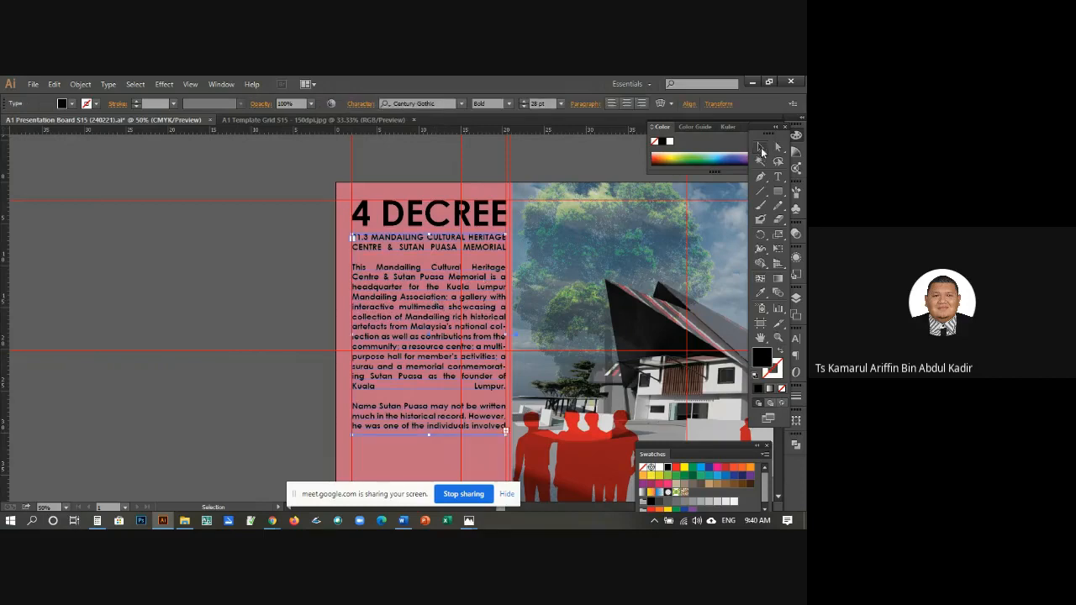
{"action": "left_click", "coordinate": [617, 164]}
{"action": "left_click", "coordinate": [778, 177]}
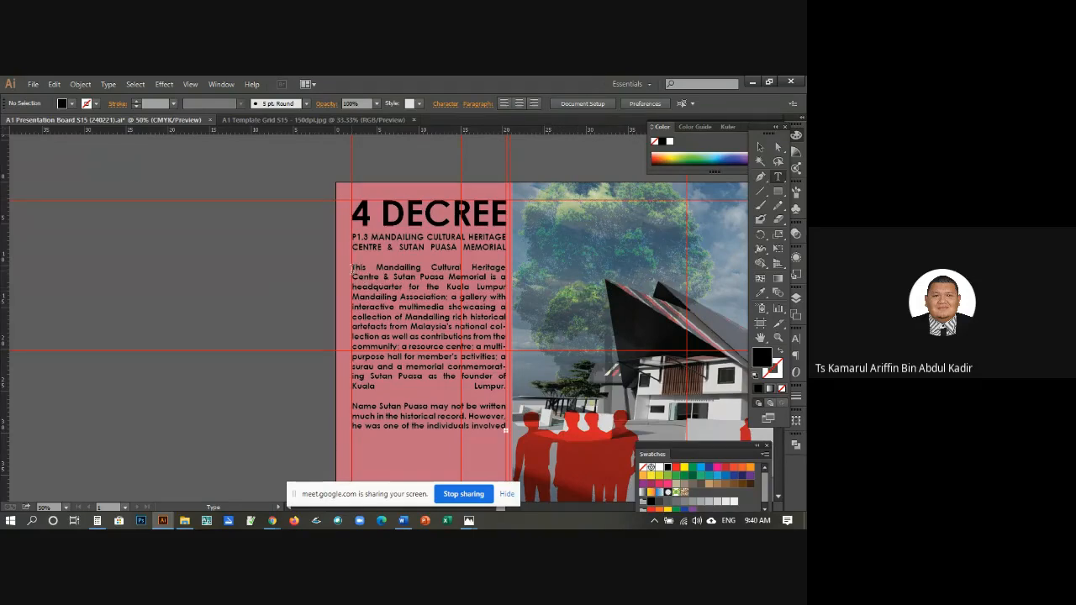
{"action": "scroll", "coordinate": [391, 279], "scroll_direction": "down", "scroll_amount": 5}
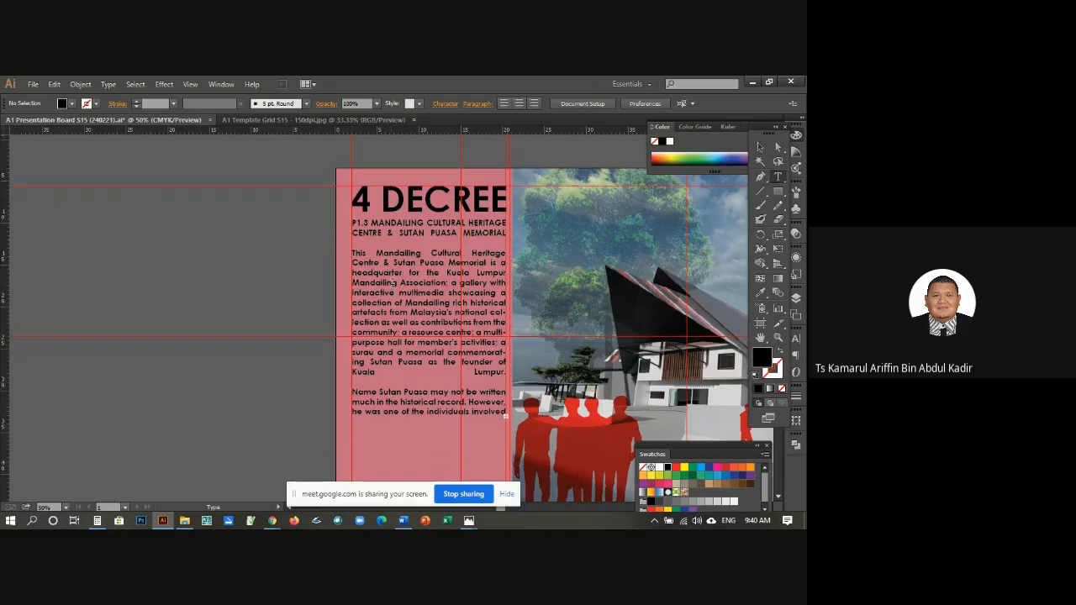
{"action": "key", "text": "v"}
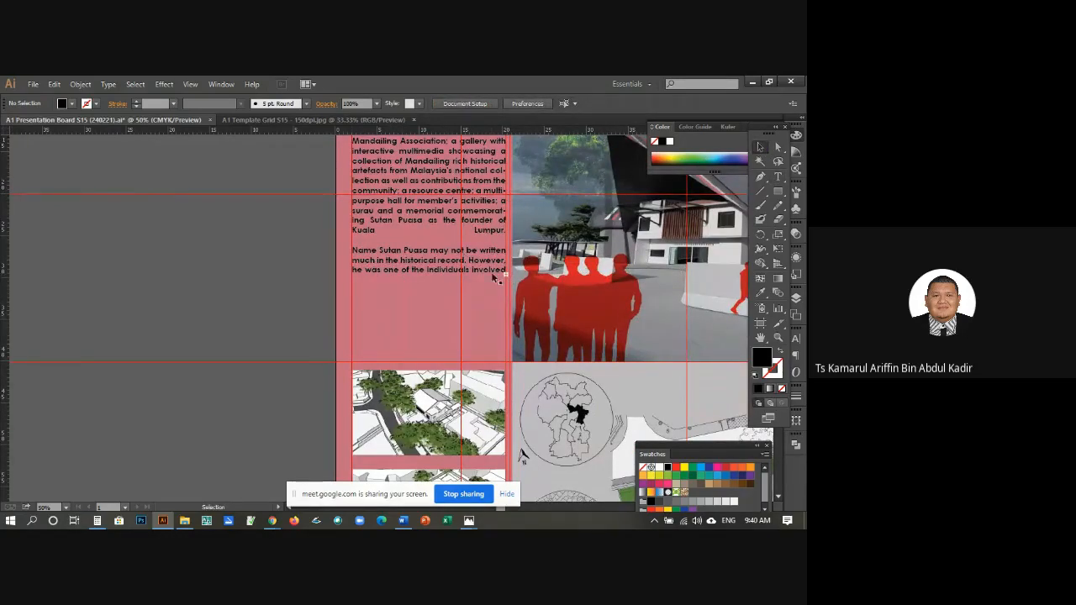
{"action": "left_click_drag", "start_coordinate": [507, 280], "coordinate": [507, 315]}
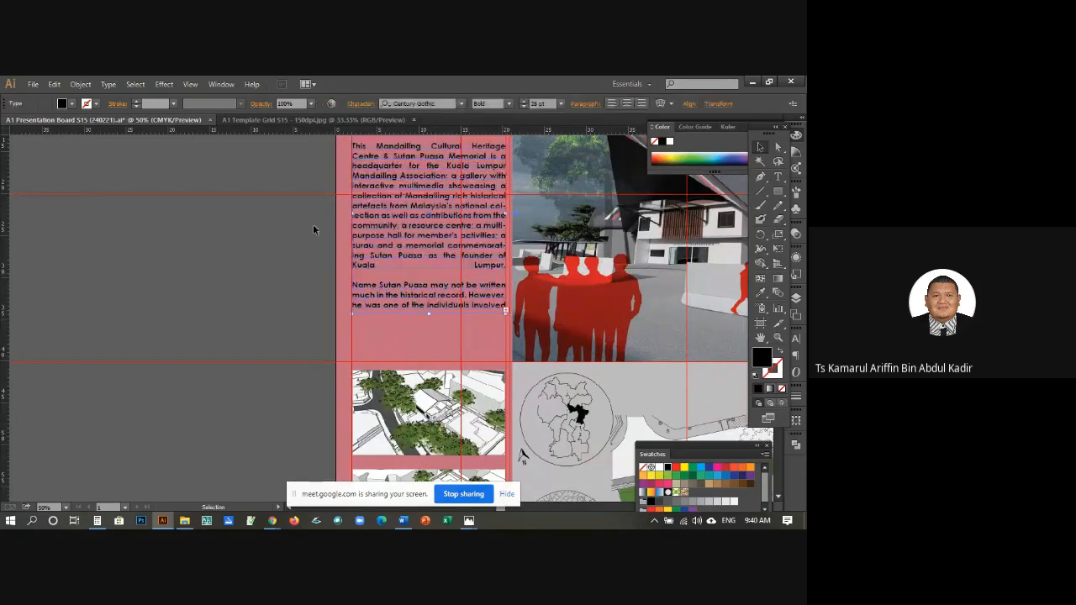
{"action": "left_click", "coordinate": [54, 84]}
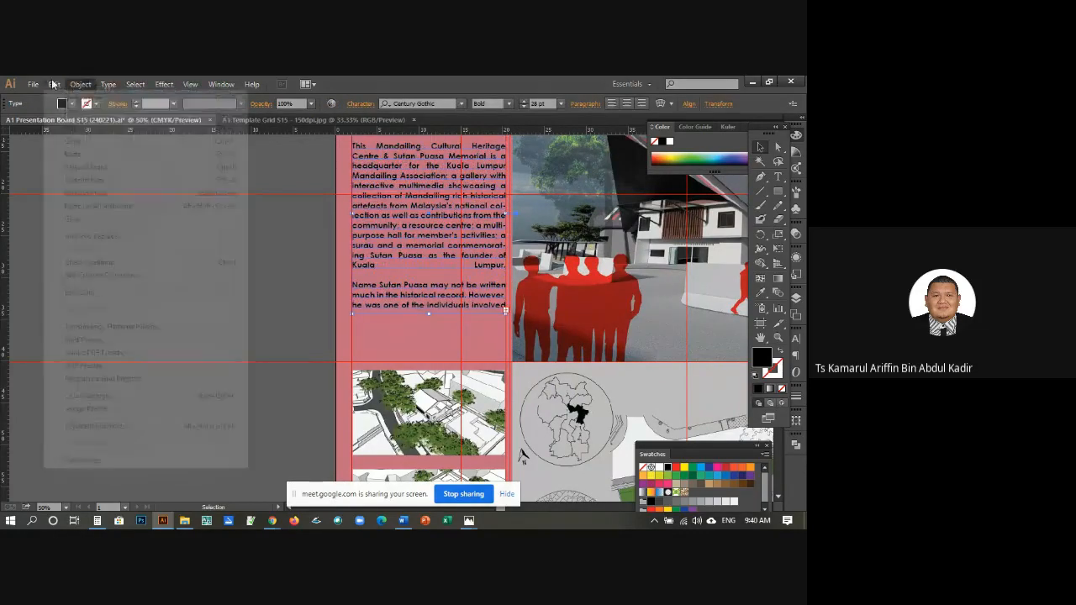
{"action": "left_click", "coordinate": [60, 98]}
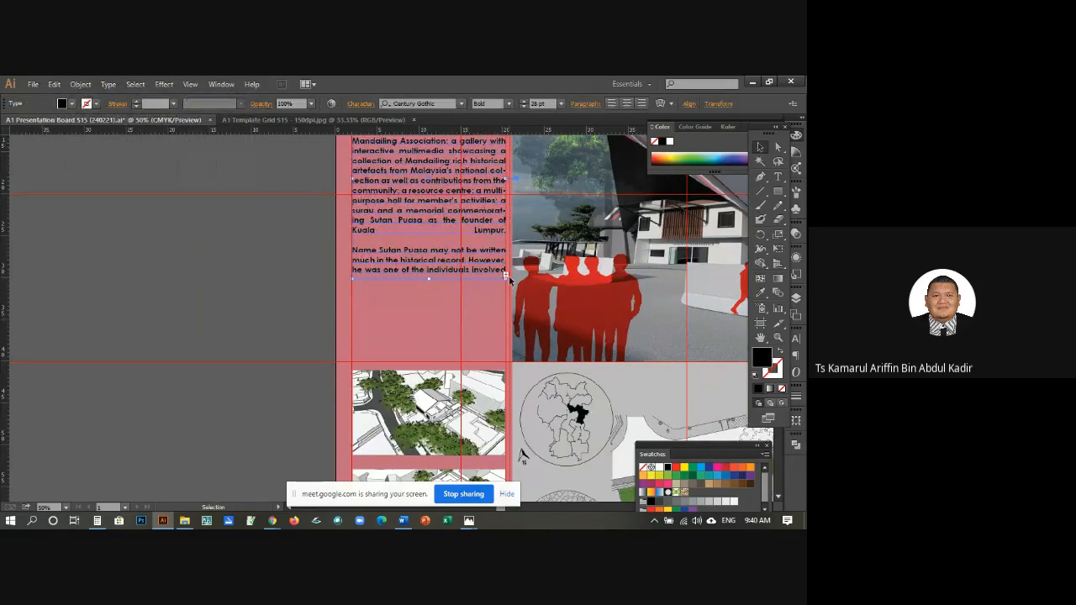
Step: Extend the text frame's lower edge down over the site images until both paragraphs fit, and deselect it
{"action": "left_click_drag", "start_coordinate": [430, 281], "coordinate": [441, 434]}
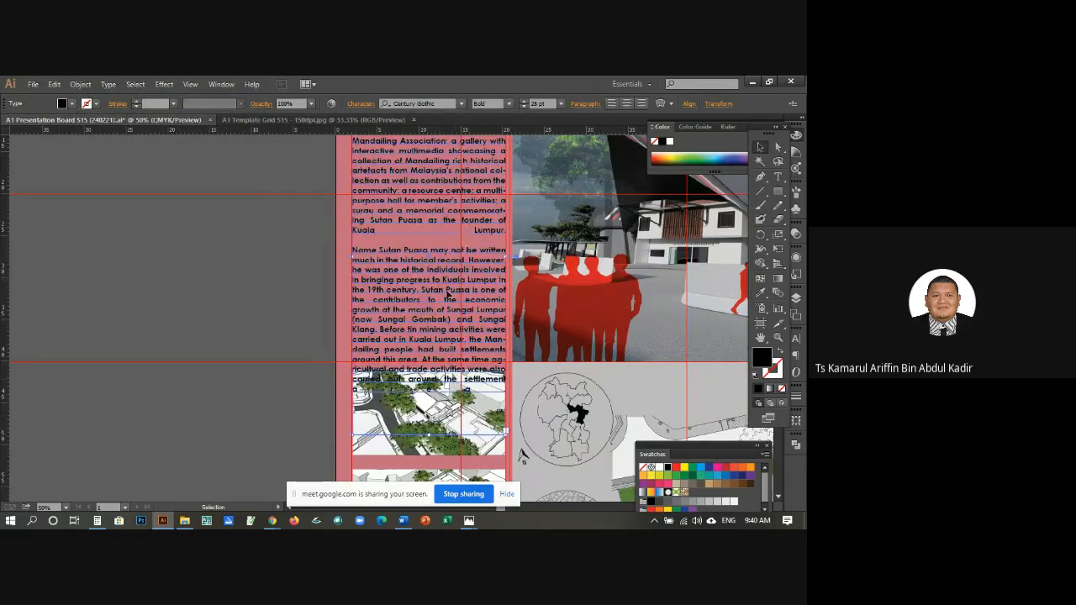
{"action": "scroll", "coordinate": [451, 331], "scroll_direction": "up", "scroll_amount": 4}
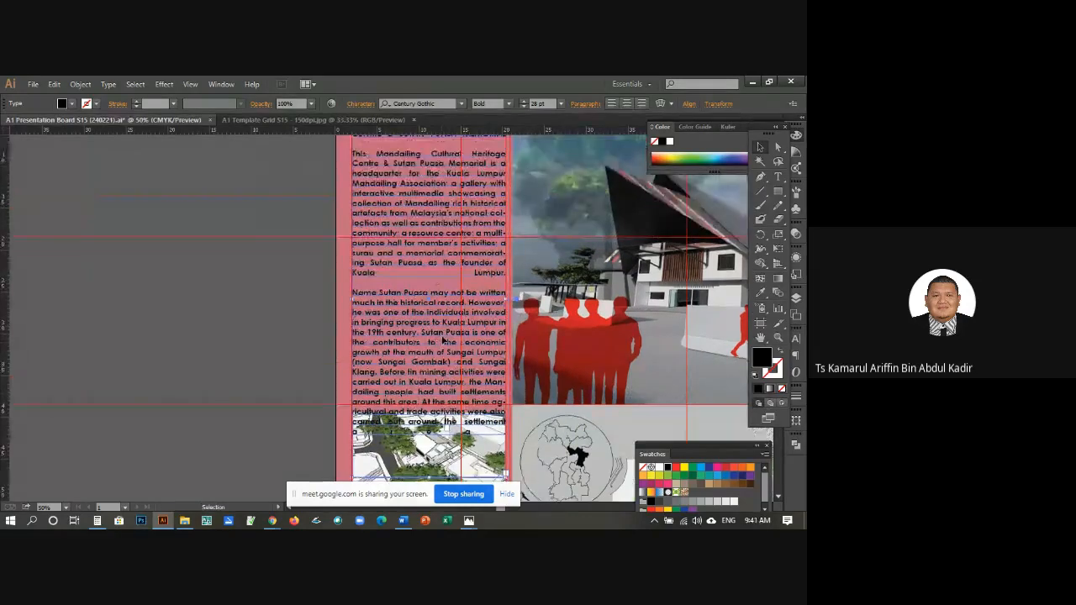
{"action": "left_click", "coordinate": [263, 201]}
Step: Select both body paragraphs below the subtitle and change their Century Gothic font style to Regular
{"action": "left_click", "coordinate": [781, 176]}
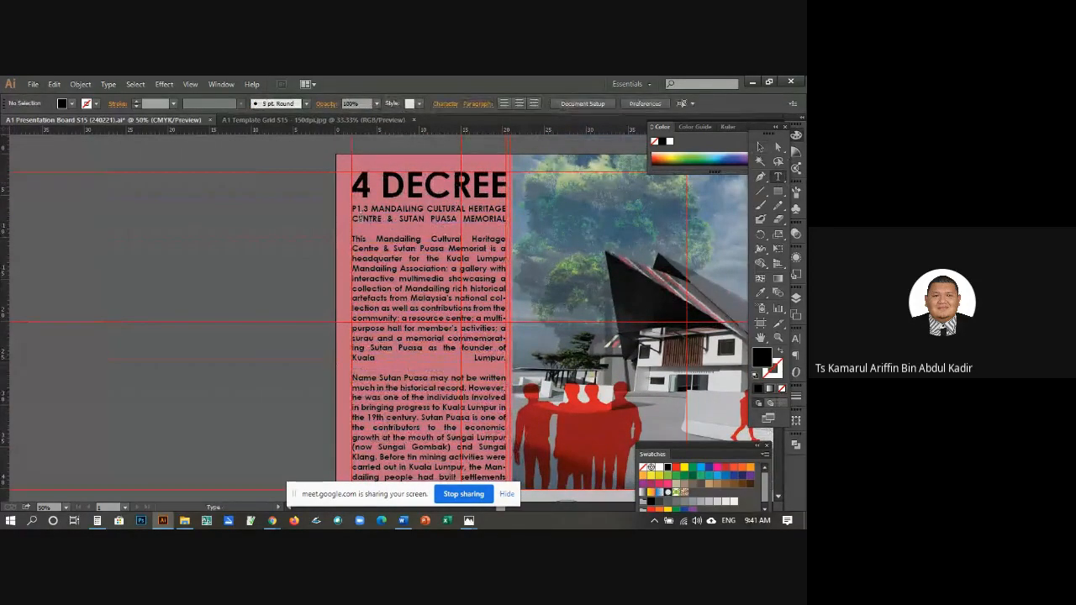
{"action": "left_click_drag", "start_coordinate": [375, 218], "coordinate": [427, 219]}
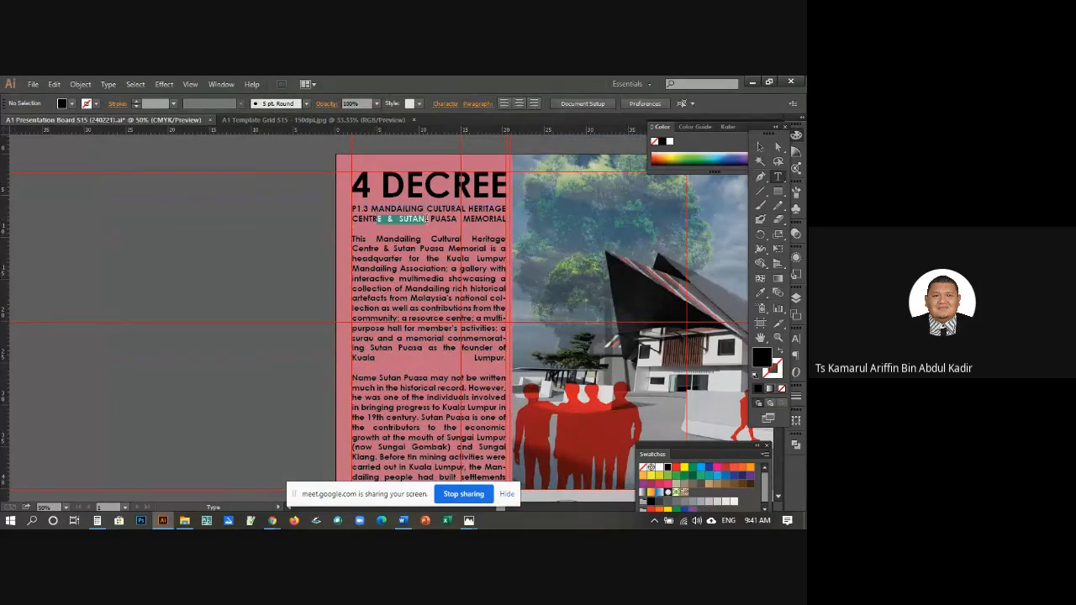
{"action": "left_click", "coordinate": [356, 236]}
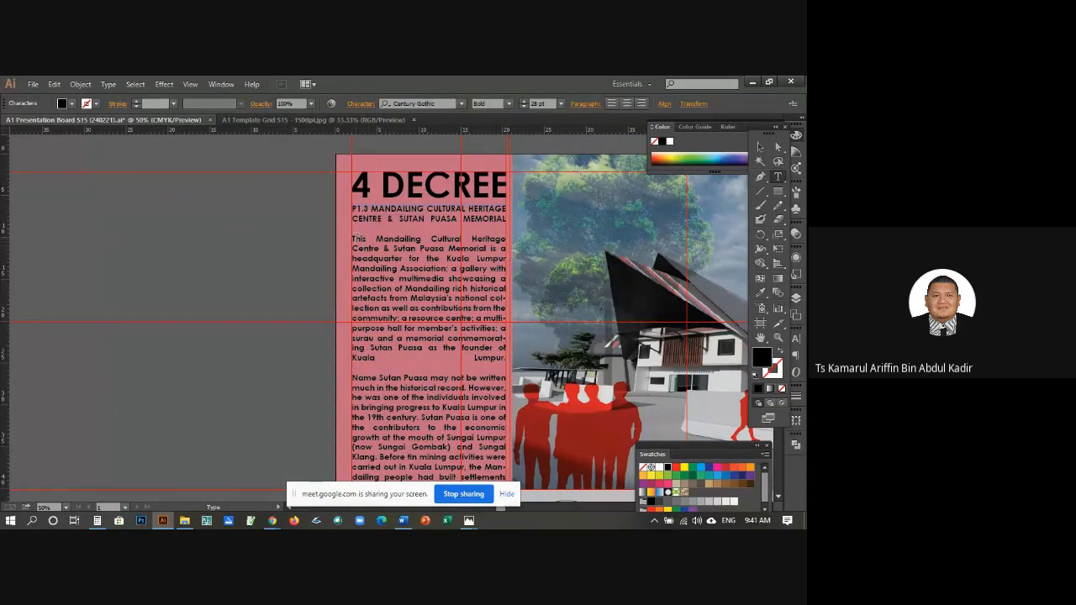
{"action": "left_click_drag", "start_coordinate": [353, 237], "coordinate": [433, 337]}
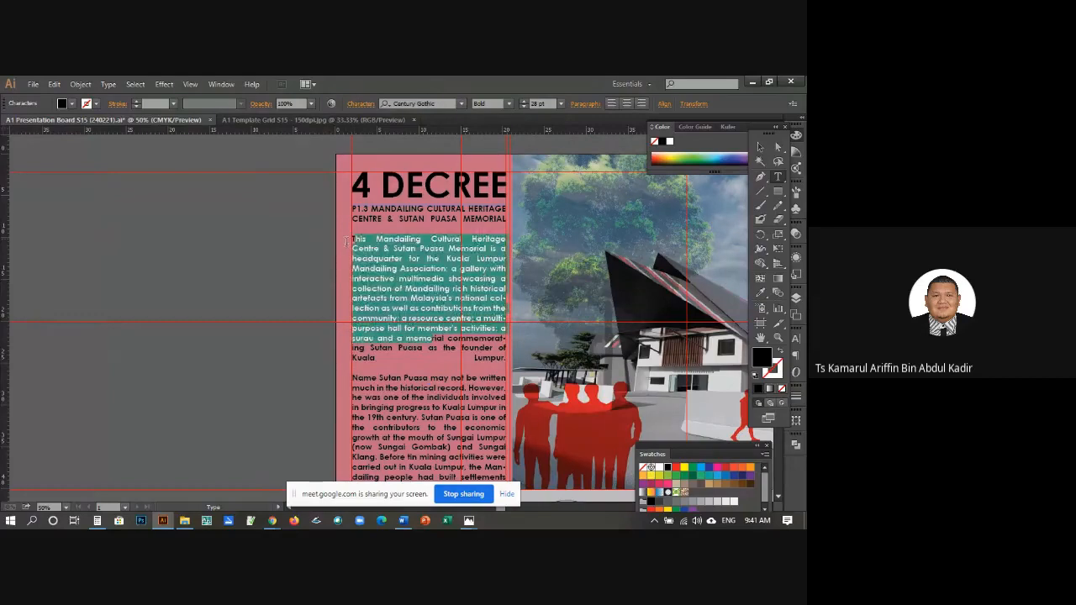
{"action": "left_click_drag", "start_coordinate": [352, 239], "coordinate": [521, 485]}
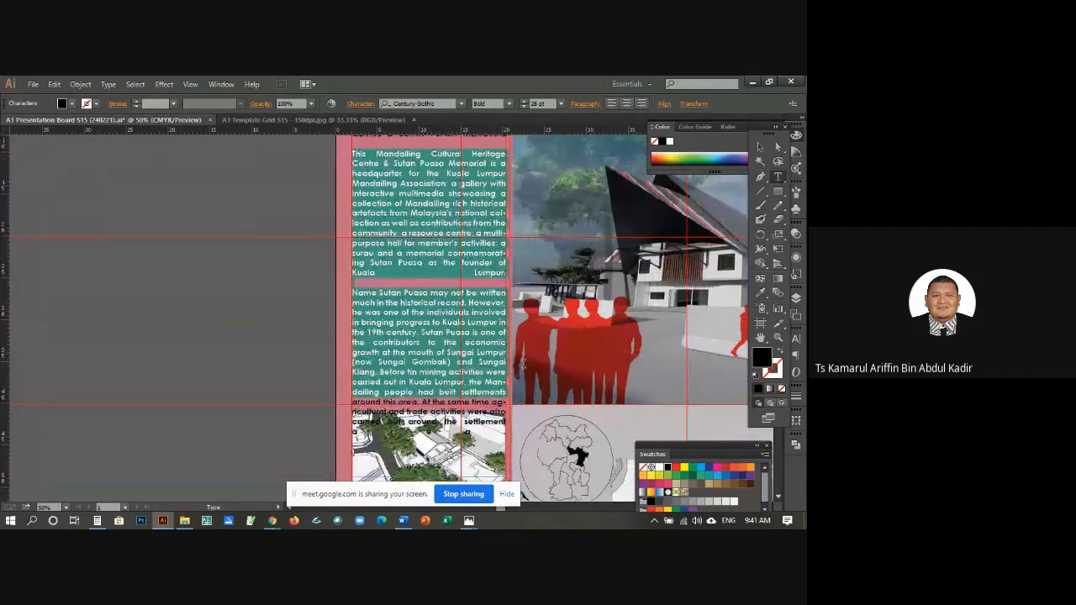
{"action": "scroll", "coordinate": [401, 329], "scroll_direction": "up", "scroll_amount": 1}
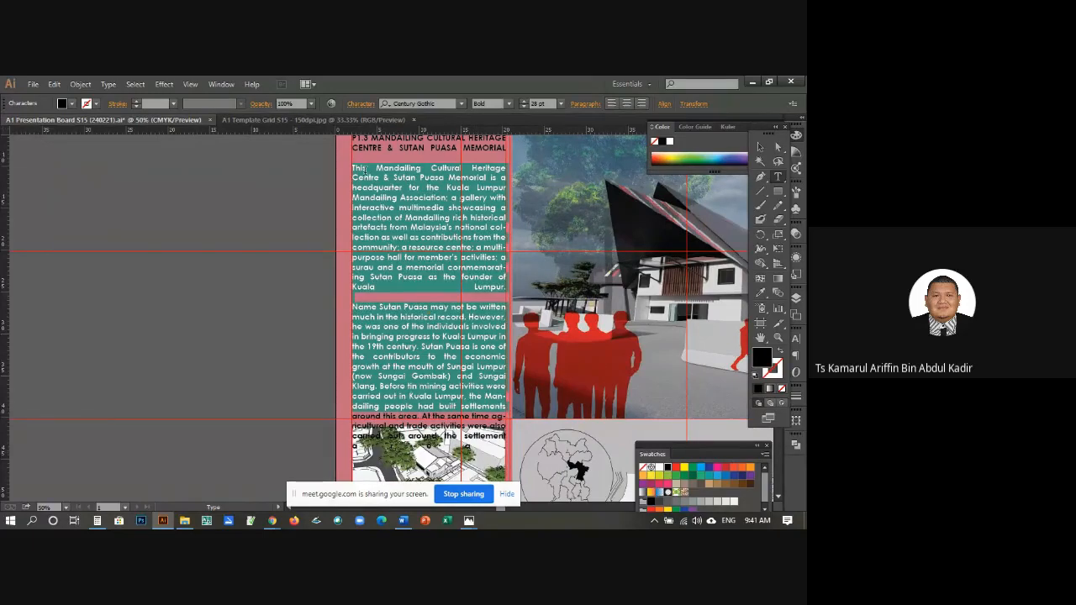
{"action": "left_click_drag", "start_coordinate": [351, 171], "coordinate": [507, 446]}
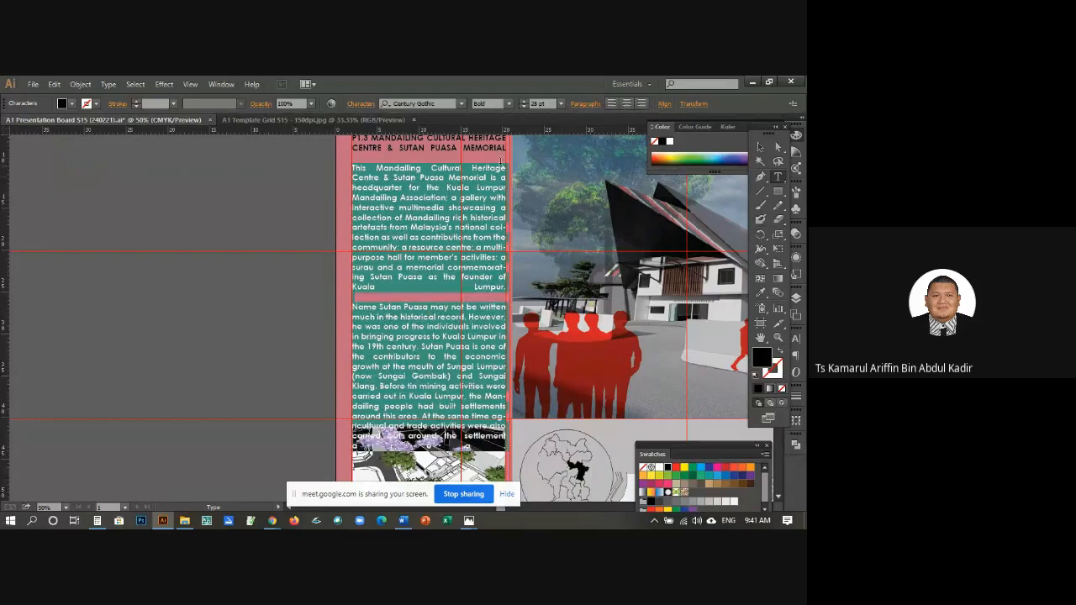
{"action": "left_click", "coordinate": [509, 104]}
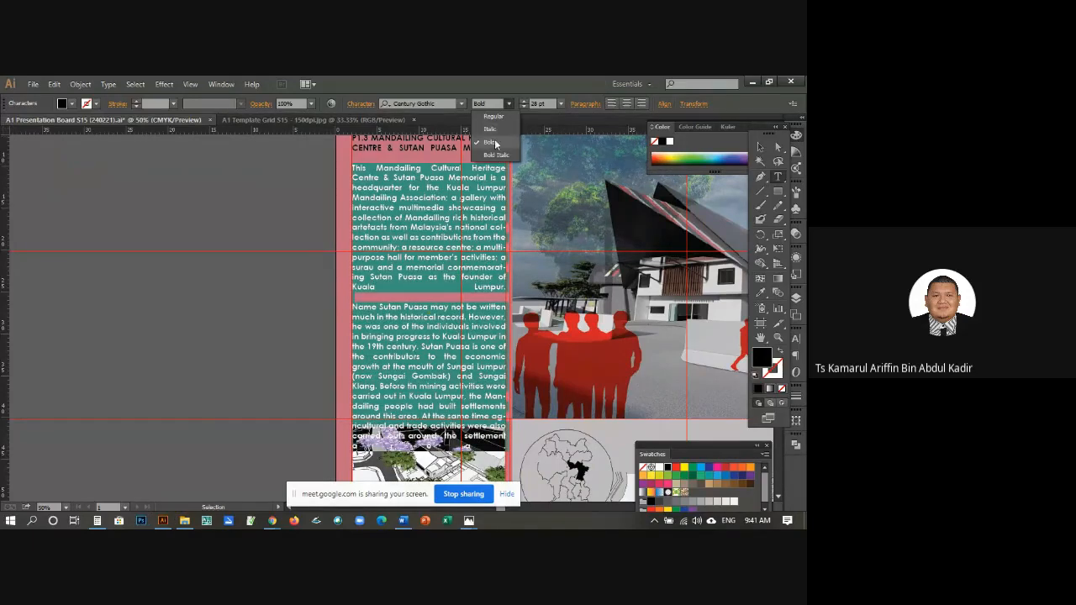
{"action": "left_click", "coordinate": [489, 117]}
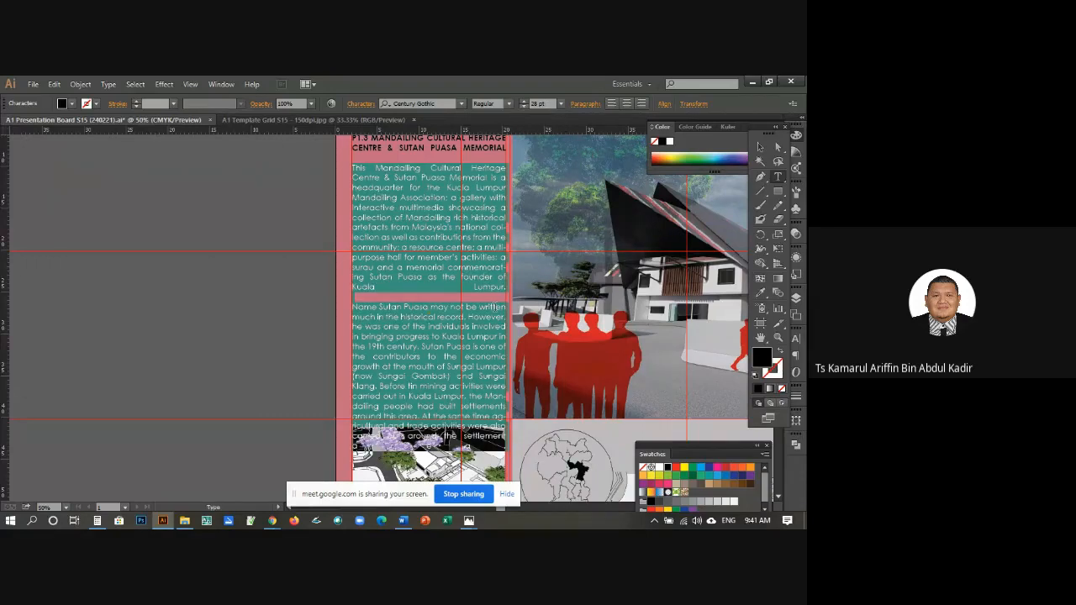
Step: Justify the selected body paragraphs with the last line aligned left and reduce their font size to 24 pt
{"action": "left_click", "coordinate": [586, 105]}
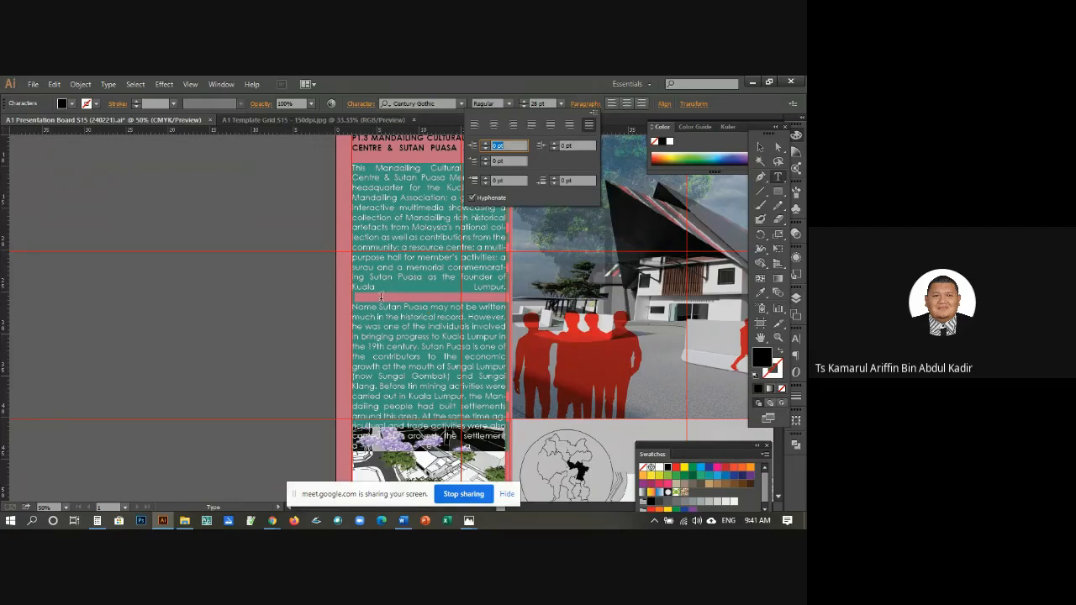
{"action": "left_click", "coordinate": [535, 126]}
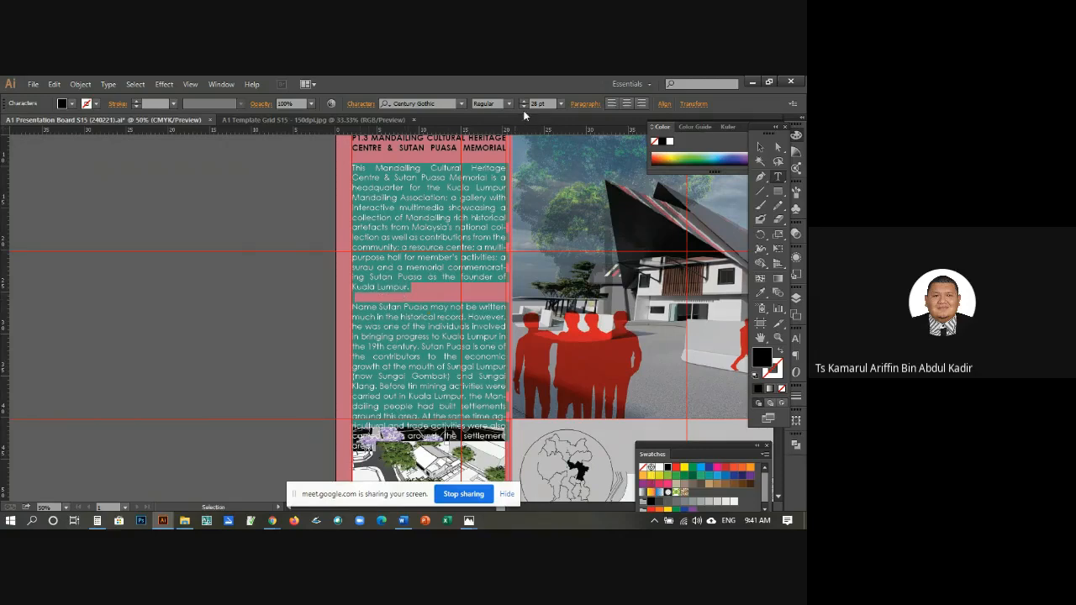
{"action": "left_click", "coordinate": [523, 107]}
{"action": "left_click", "coordinate": [523, 107]}
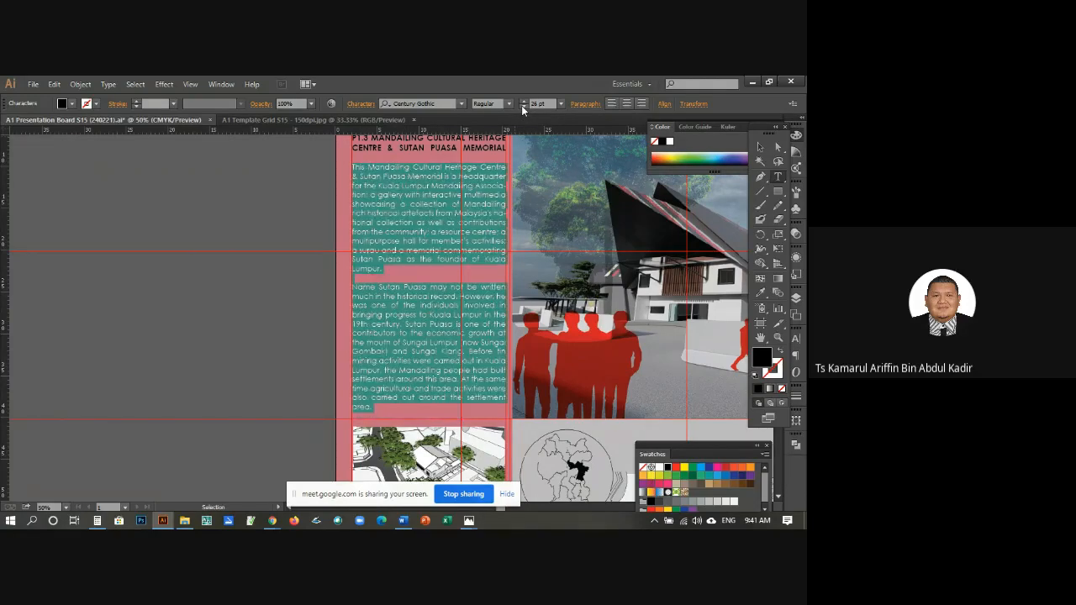
{"action": "left_click", "coordinate": [523, 108]}
{"action": "left_click", "coordinate": [523, 108]}
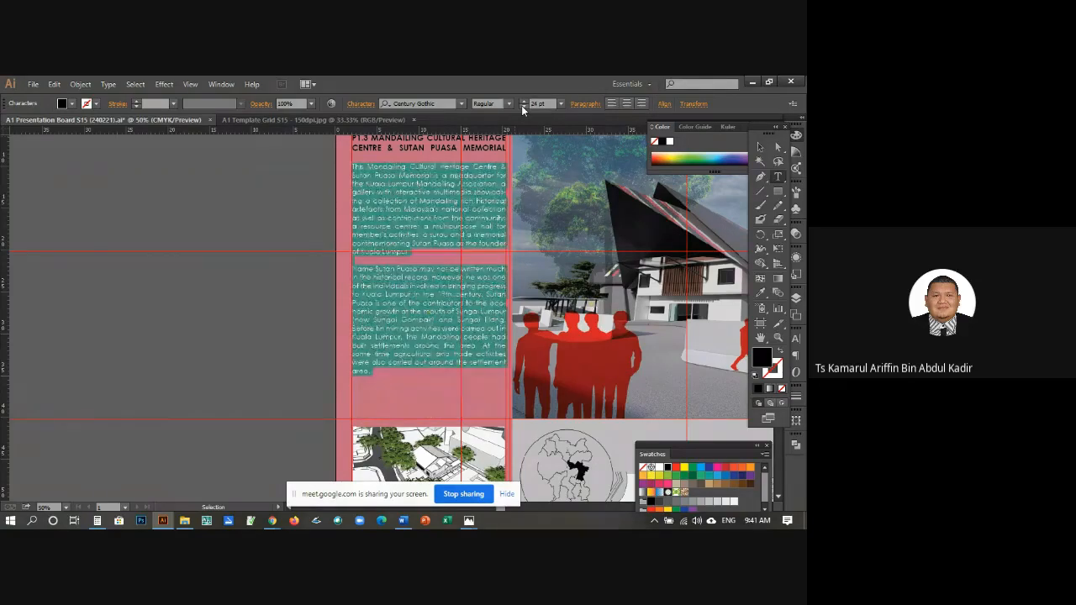
Step: Deselect the text frame and review the title, subtitle and body text column beside the board's main perspective image
{"action": "left_click", "coordinate": [763, 149]}
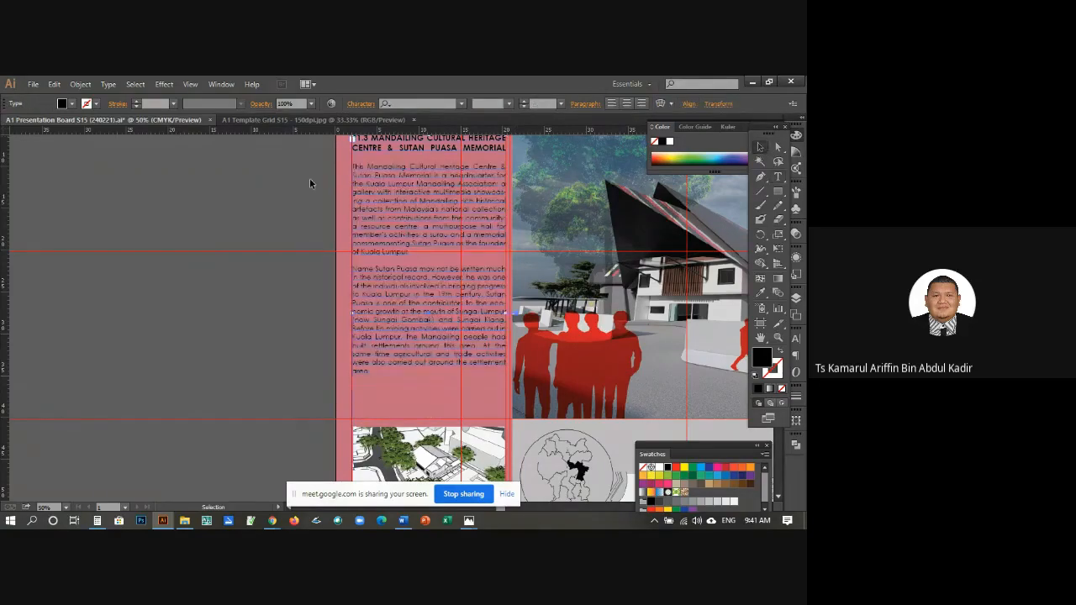
{"action": "left_click", "coordinate": [313, 180]}
{"action": "scroll", "coordinate": [489, 241], "scroll_direction": "up", "scroll_amount": 1}
{"action": "scroll", "coordinate": [489, 241], "scroll_direction": "up", "scroll_amount": 2}
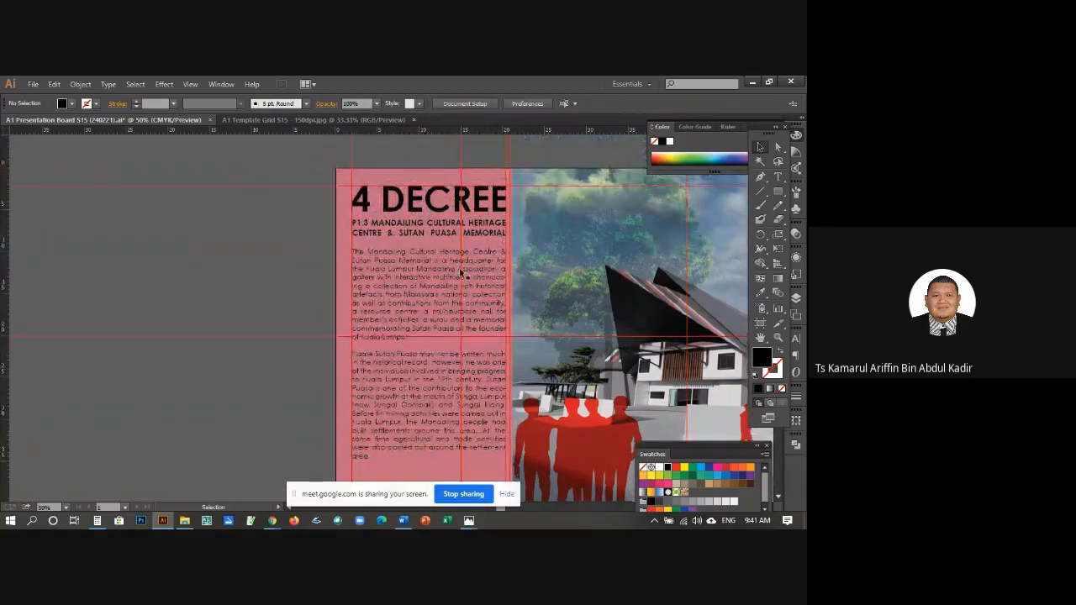
{"action": "scroll", "coordinate": [458, 278], "scroll_direction": "down", "scroll_amount": 1}
{"action": "scroll", "coordinate": [432, 269], "scroll_direction": "down", "scroll_amount": 2}
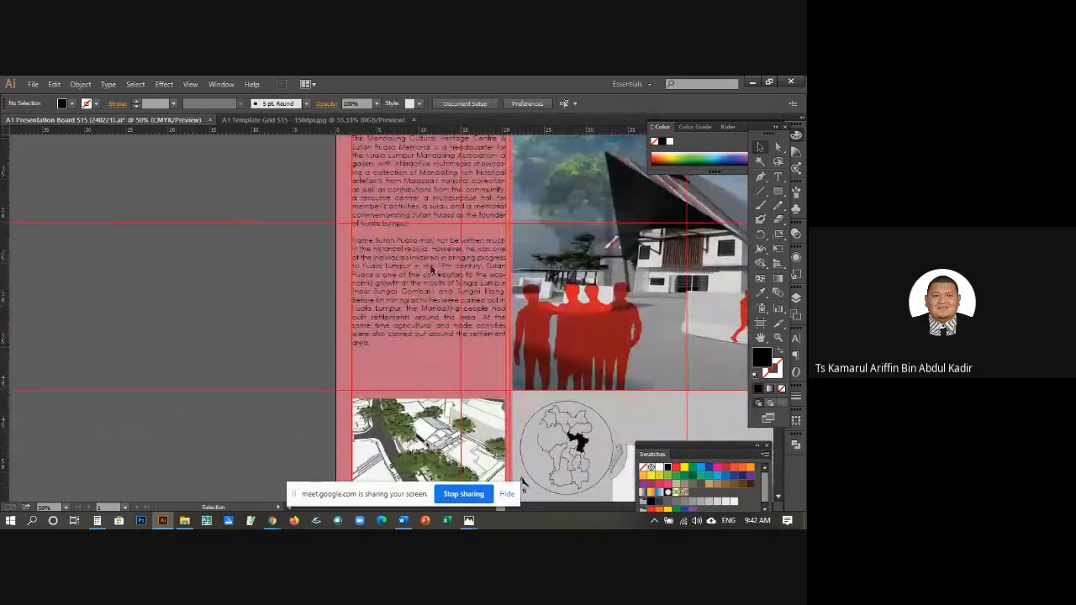
{"action": "scroll", "coordinate": [433, 267], "scroll_direction": "up", "scroll_amount": 3}
{"action": "scroll", "coordinate": [430, 248], "scroll_direction": "down", "scroll_amount": 2}
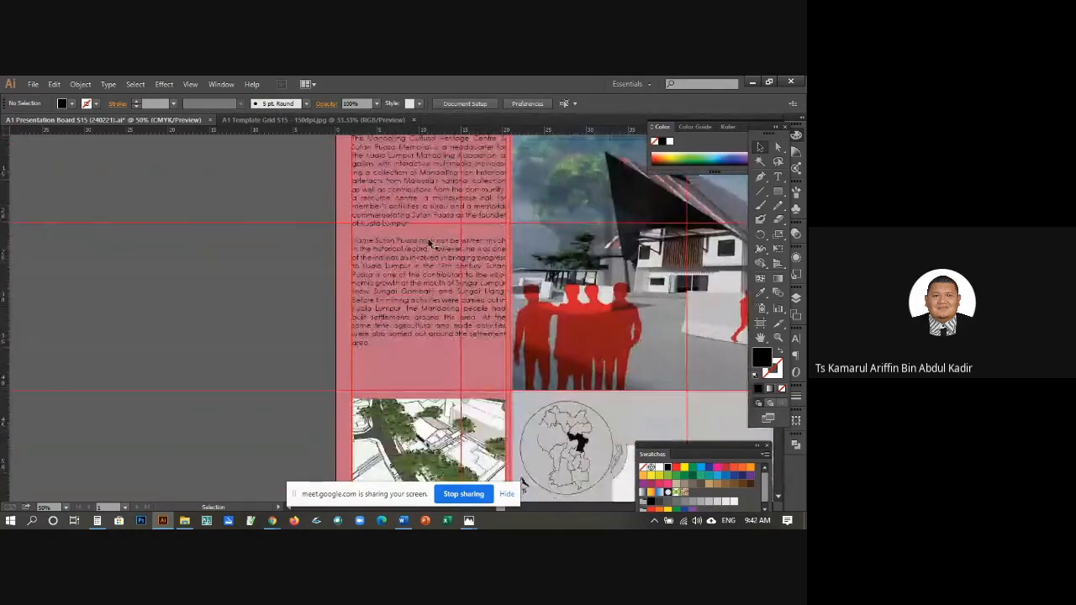
{"action": "left_click", "coordinate": [761, 338]}
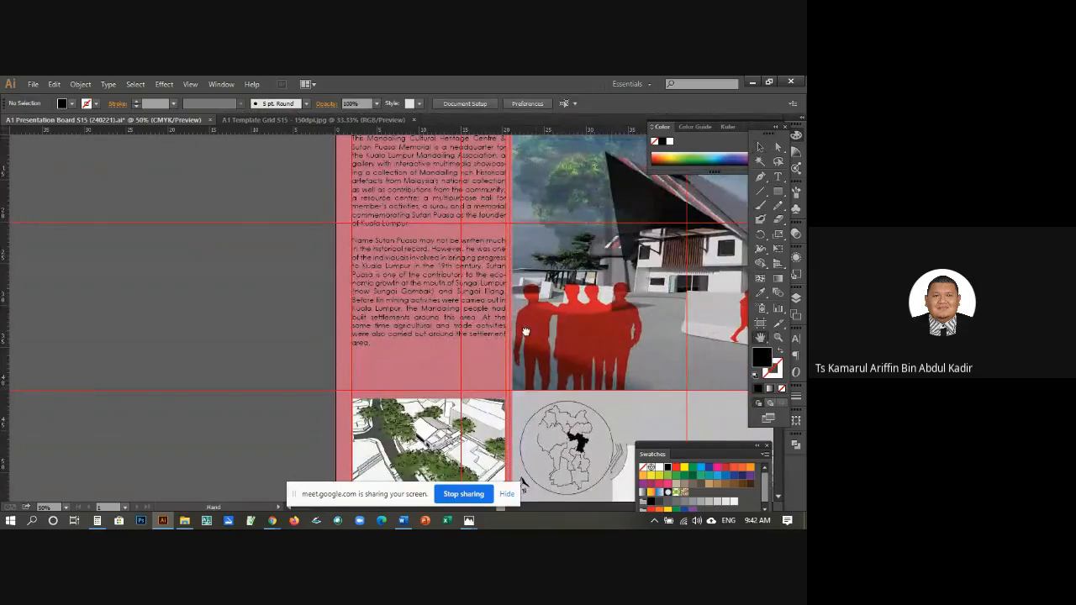
{"action": "left_click_drag", "start_coordinate": [536, 331], "coordinate": [237, 297]}
{"action": "left_click", "coordinate": [760, 147]}
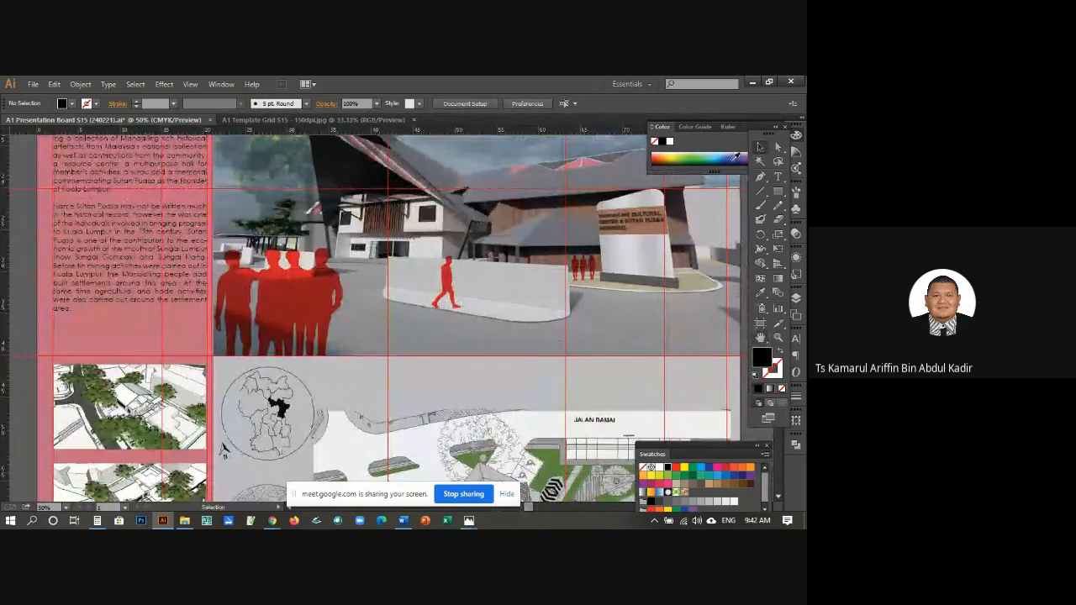
{"action": "scroll", "coordinate": [344, 350], "scroll_direction": "up", "scroll_amount": 4}
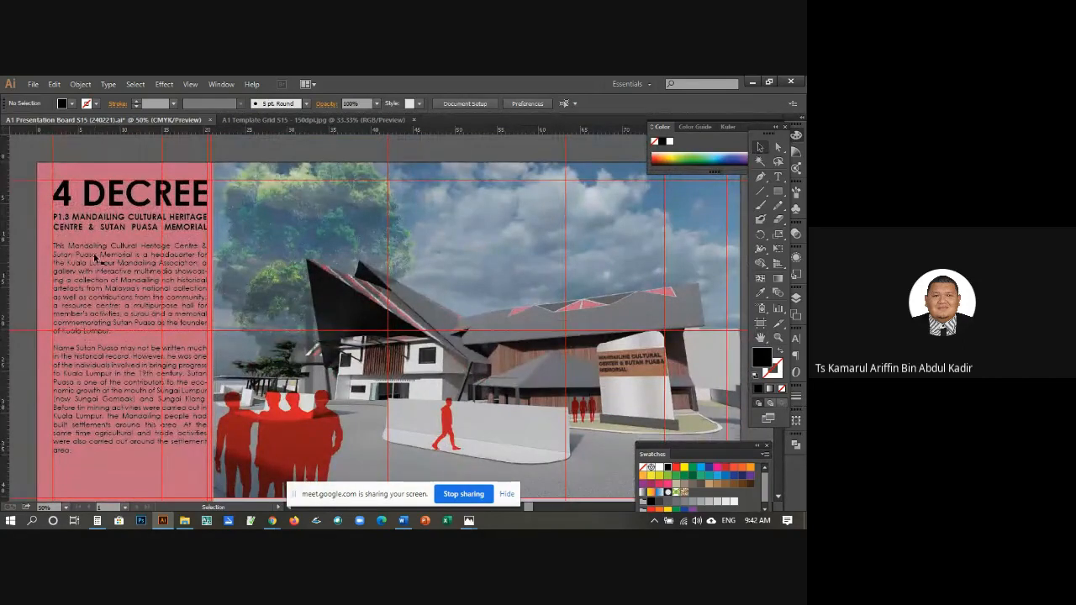
Step: Insert a new line directly after the subtitle, above the body paragraphs in the area type frame
{"action": "left_click", "coordinate": [779, 176]}
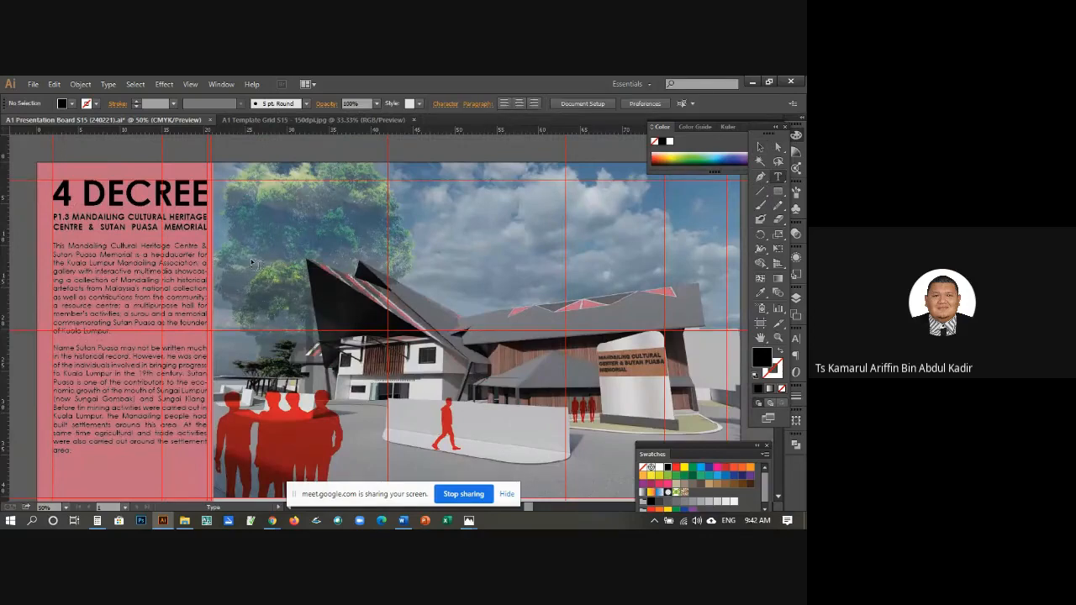
{"action": "left_click", "coordinate": [192, 227]}
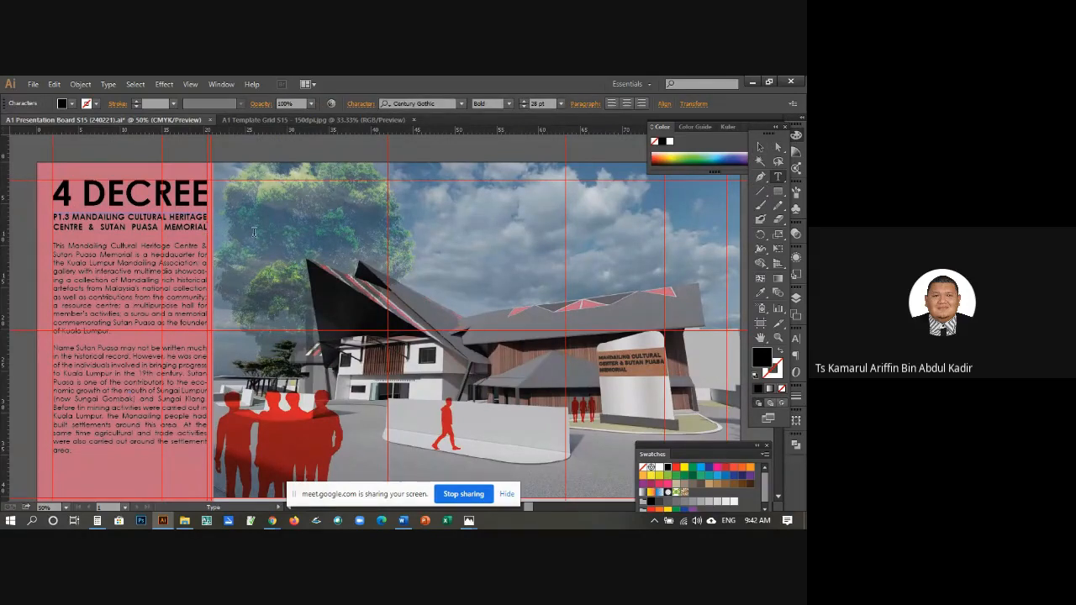
{"action": "key", "text": "Return"}
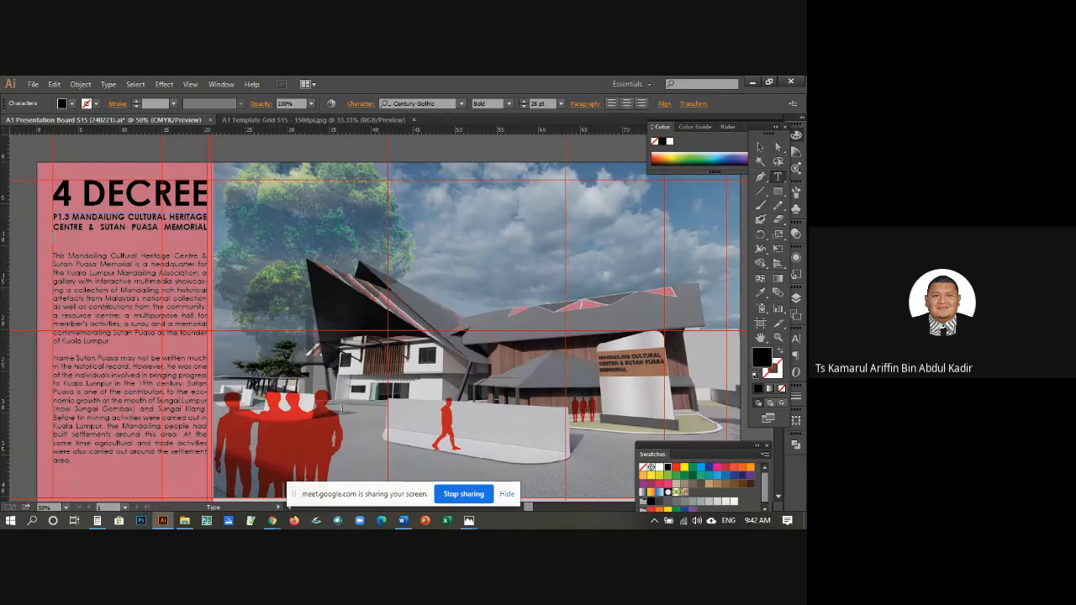
Step: Switch to Word and copy the paragraph with the student, course, submission date and lecturer details on the second page
{"action": "left_click", "coordinate": [403, 521]}
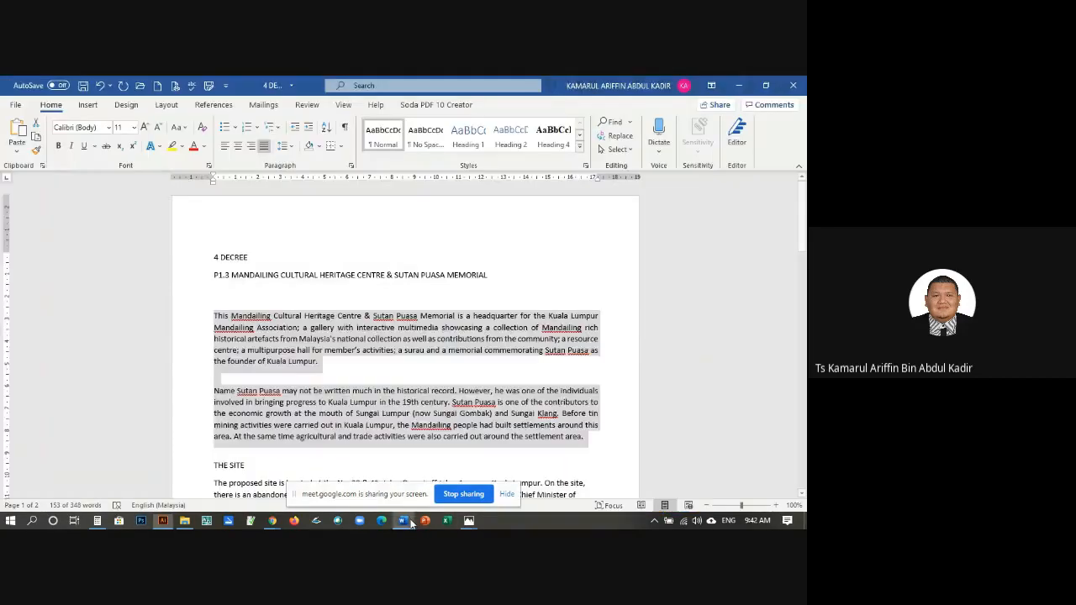
{"action": "scroll", "coordinate": [375, 322], "scroll_direction": "down", "scroll_amount": 15}
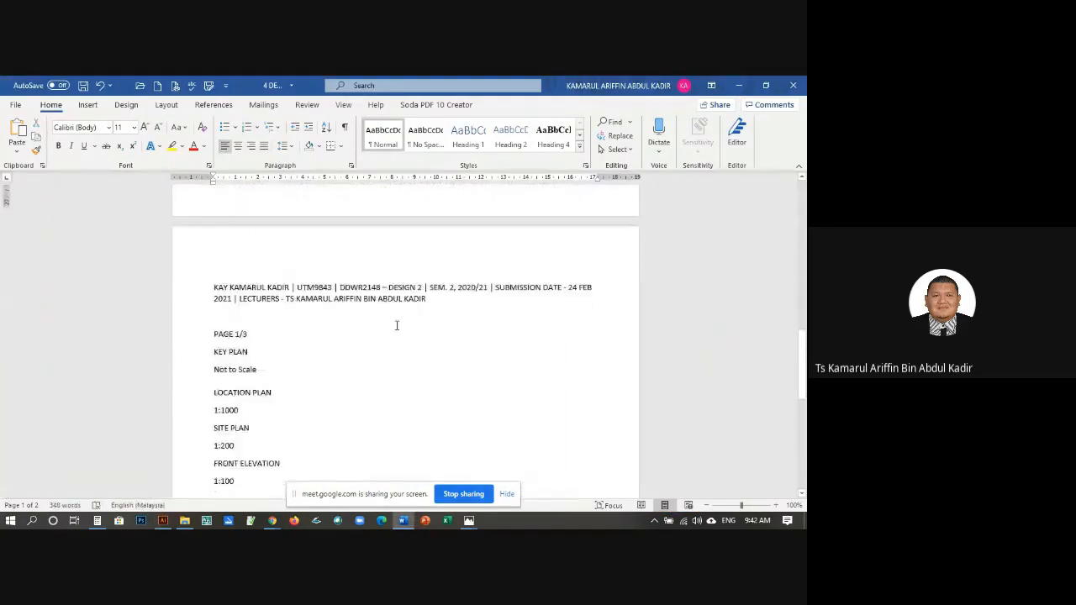
{"action": "left_click_drag", "start_coordinate": [427, 288], "coordinate": [212, 282]}
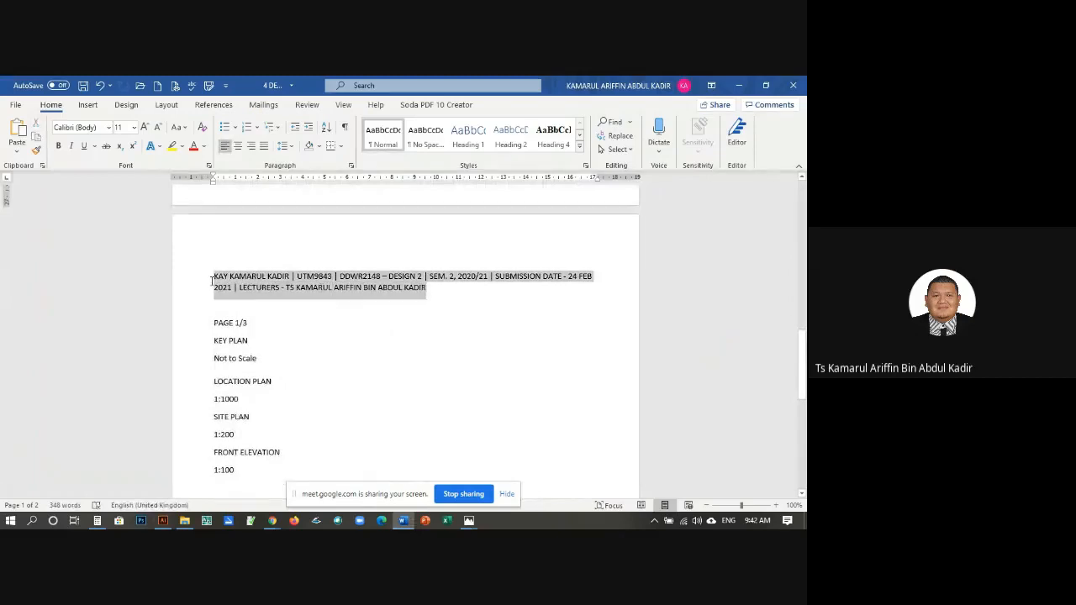
{"action": "right_click", "coordinate": [271, 283]}
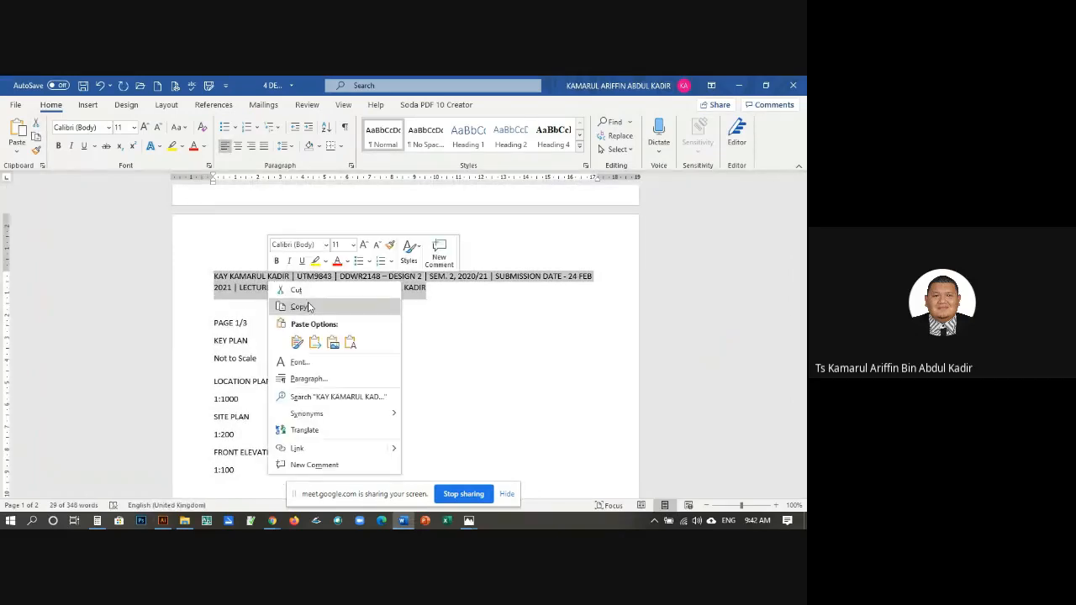
{"action": "left_click", "coordinate": [308, 307]}
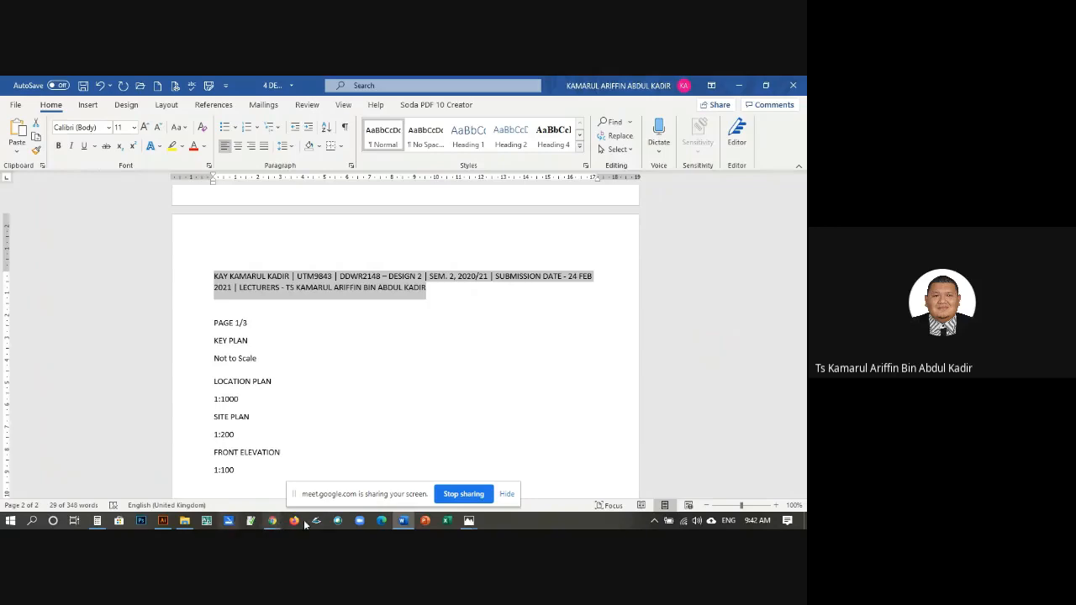
Step: Return to Illustrator, paste the copied details below the subtitle, and separate them from the subtitle with a blank line
{"action": "left_click", "coordinate": [165, 523]}
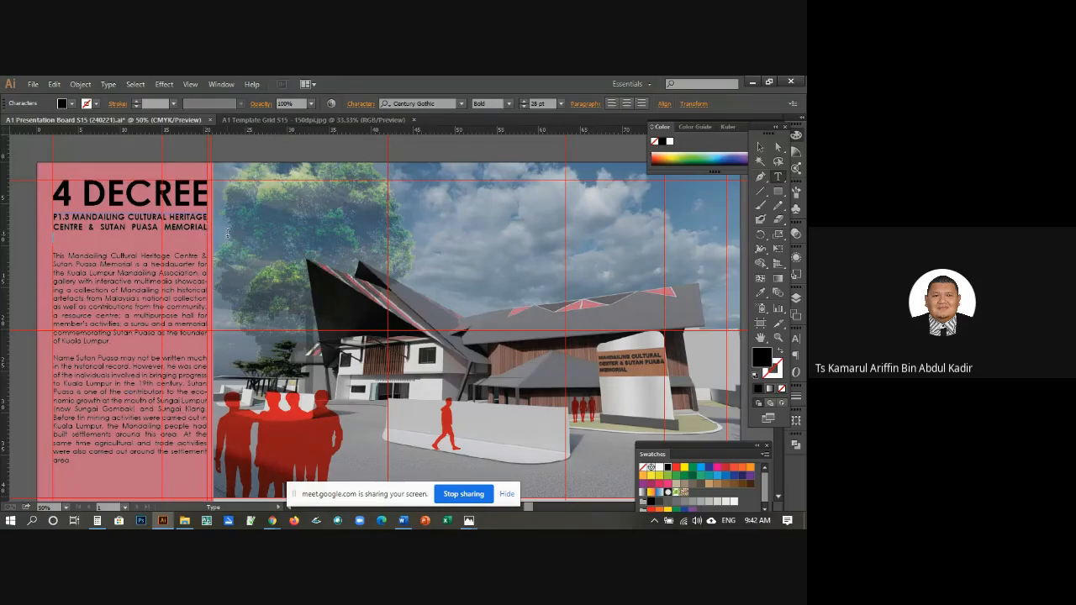
{"action": "key", "text": "ctrl+v"}
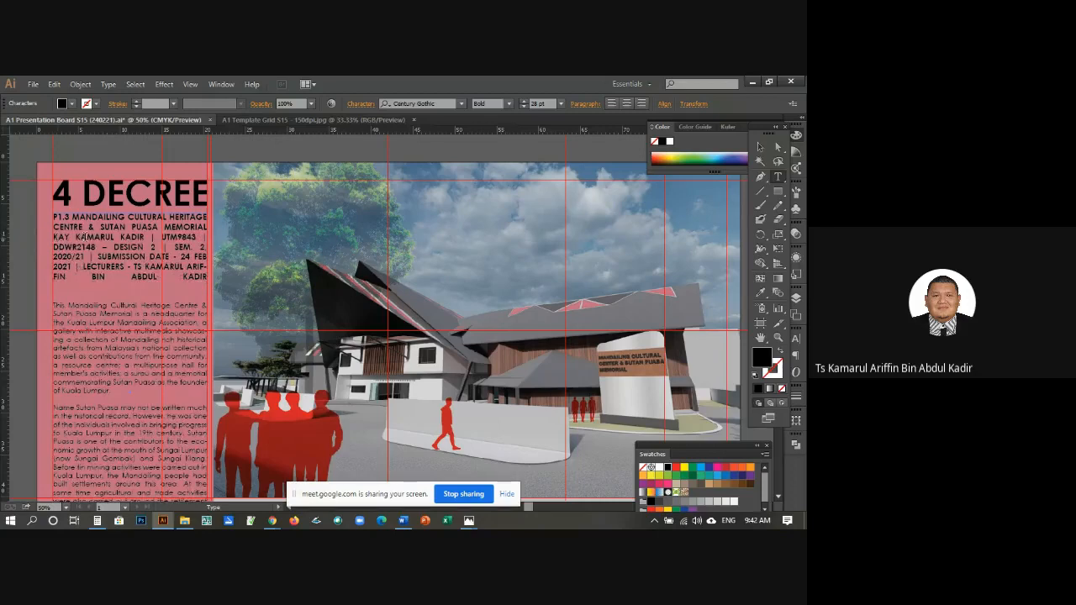
{"action": "key", "text": "Return"}
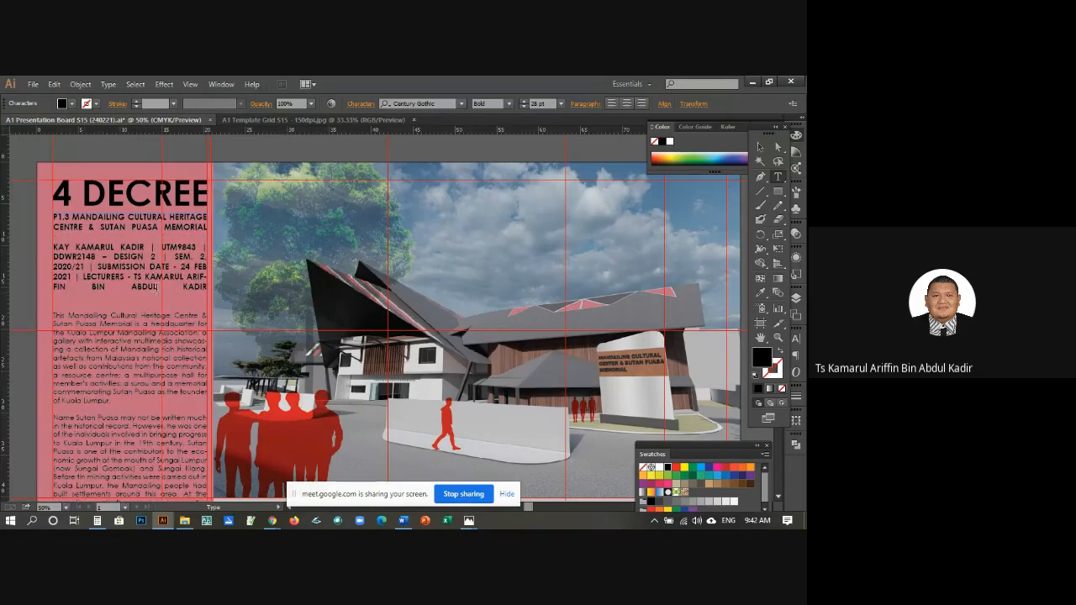
Step: Reduce the pasted details paragraph to 24 pt, remove the extra blank line below it, and deselect the text frame
{"action": "left_click_drag", "start_coordinate": [54, 247], "coordinate": [217, 290]}
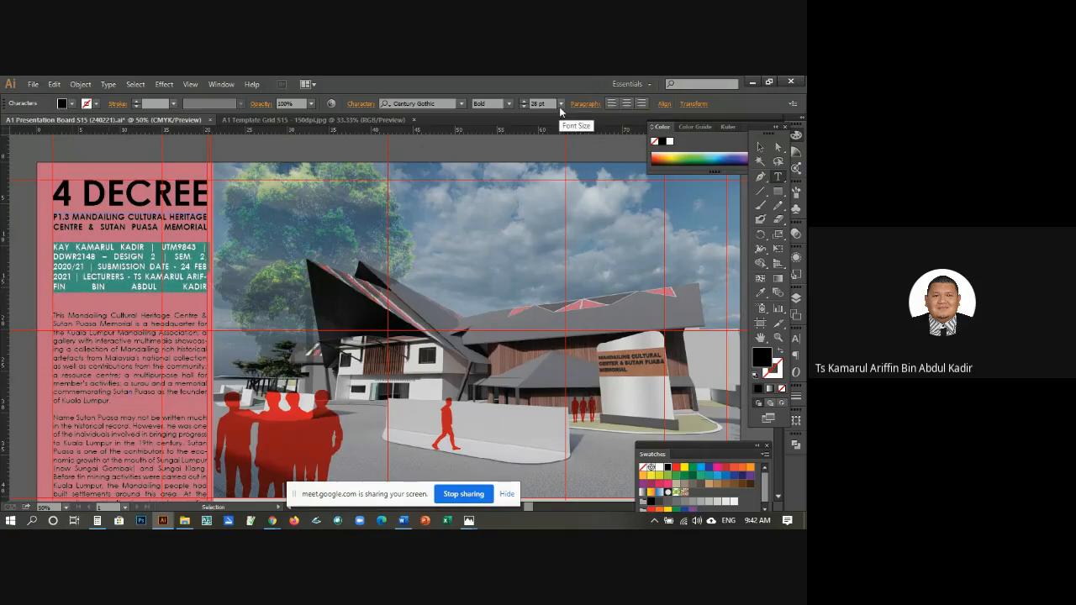
{"action": "left_click", "coordinate": [561, 107]}
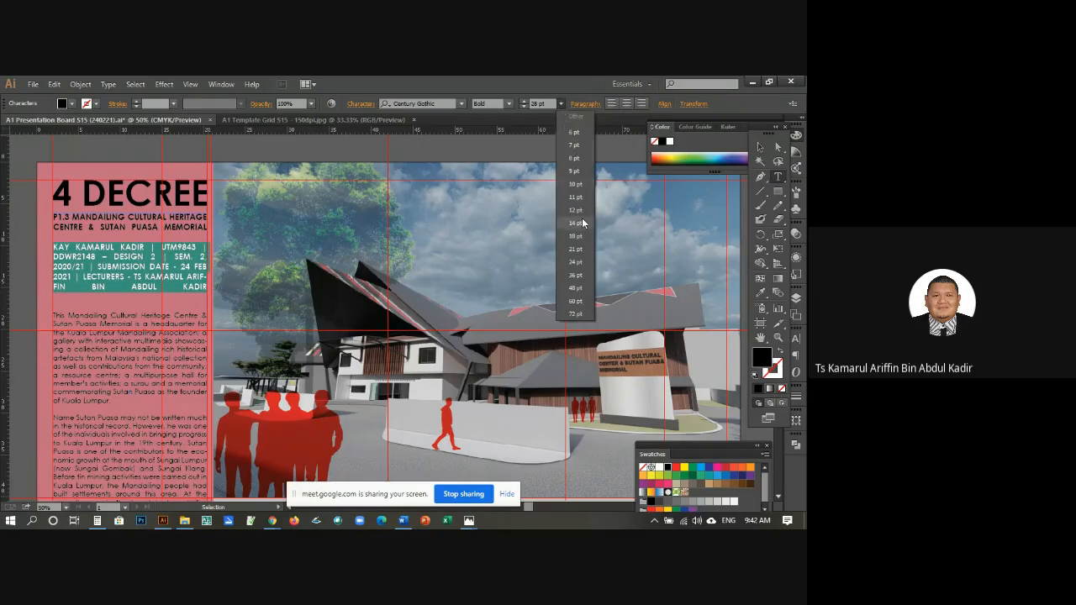
{"action": "left_click", "coordinate": [575, 262]}
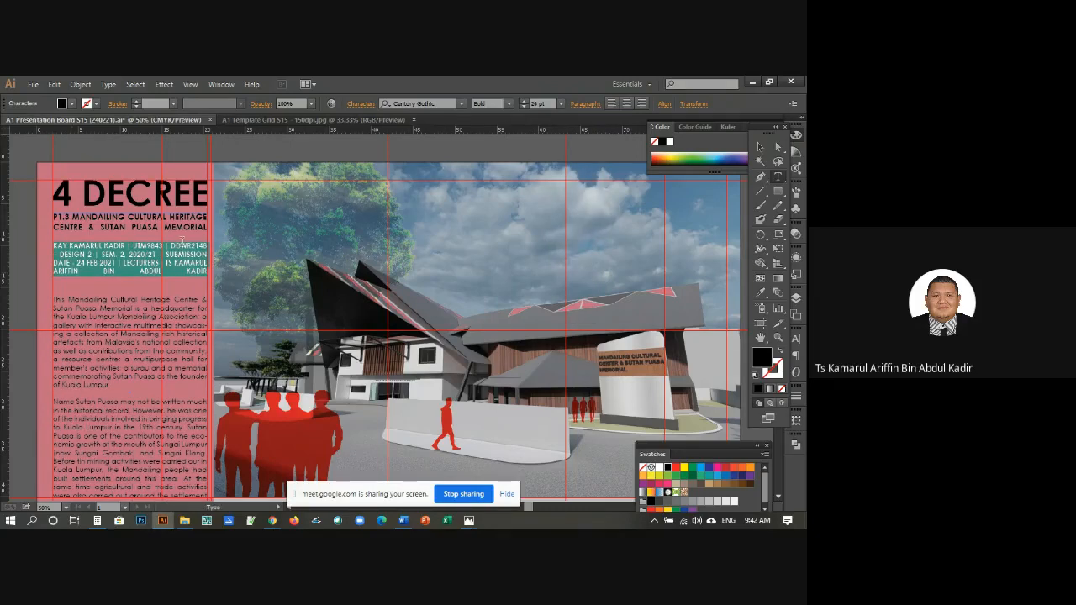
{"action": "left_click", "coordinate": [132, 291]}
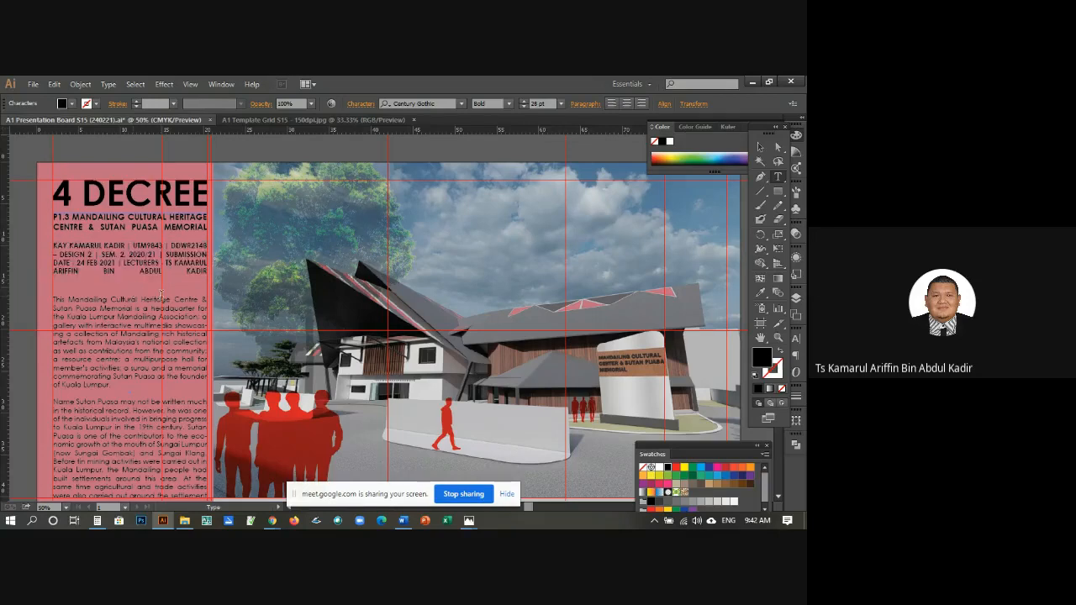
{"action": "key", "text": "BackSpace"}
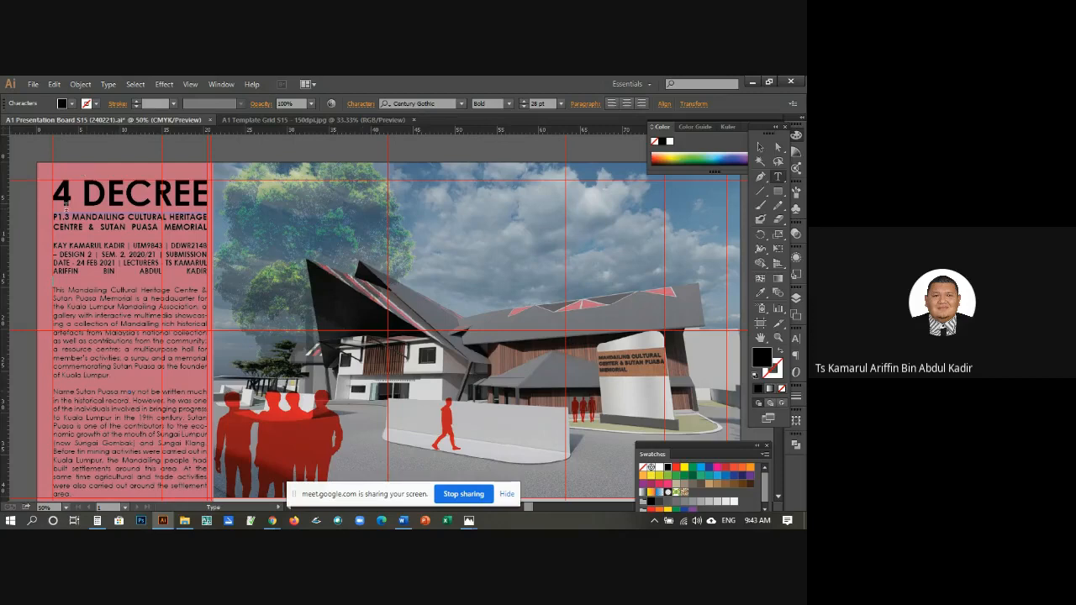
{"action": "key", "text": "Escape"}
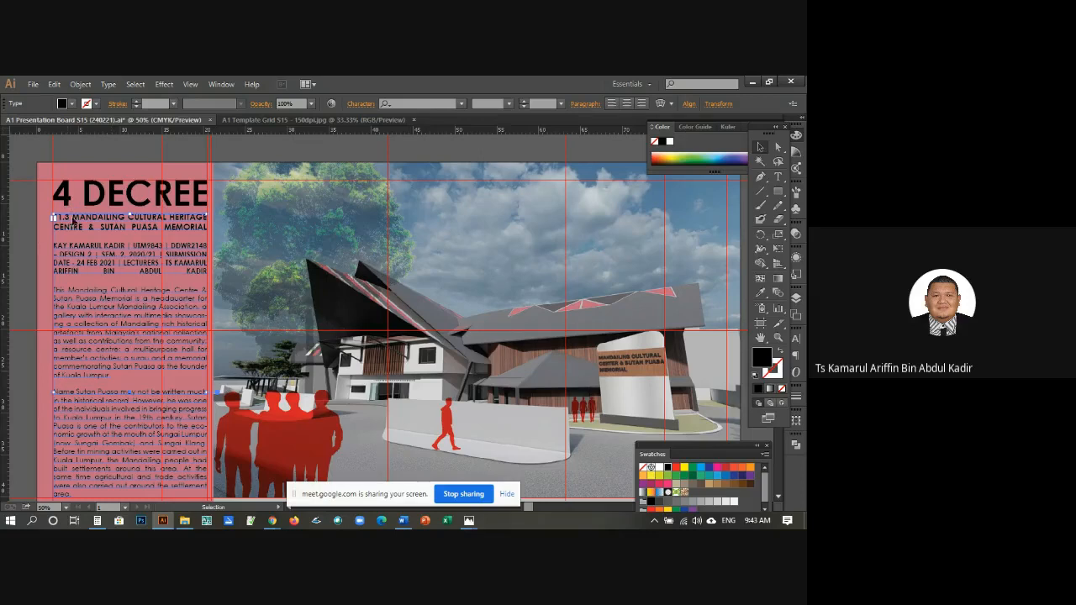
{"action": "left_click", "coordinate": [85, 157]}
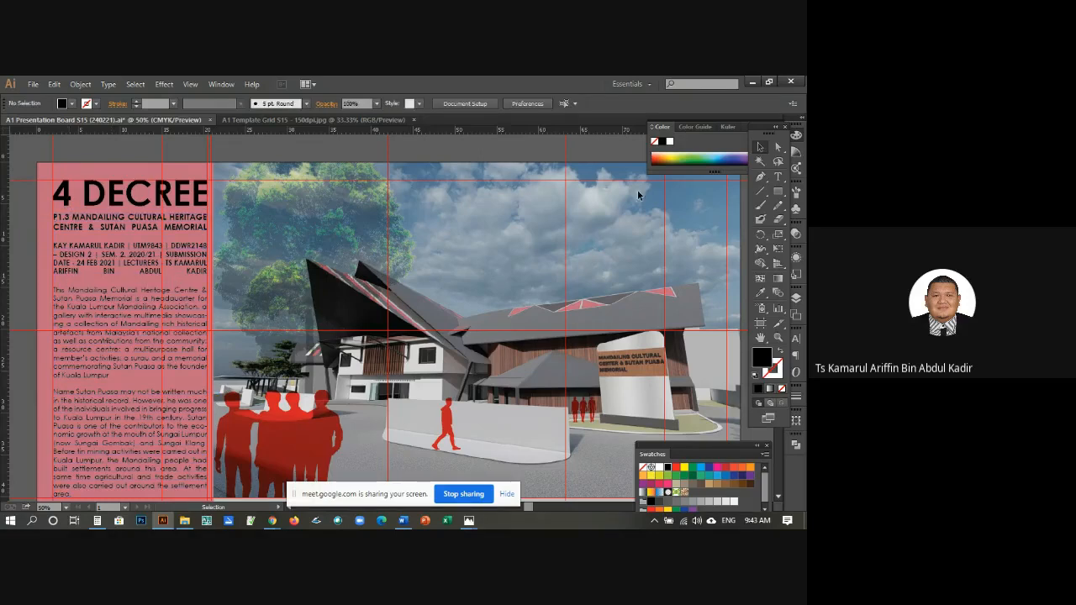
Step: Justify the student and course details paragraph with the last line aligned left, and clear the text selection
{"action": "left_click", "coordinate": [778, 176]}
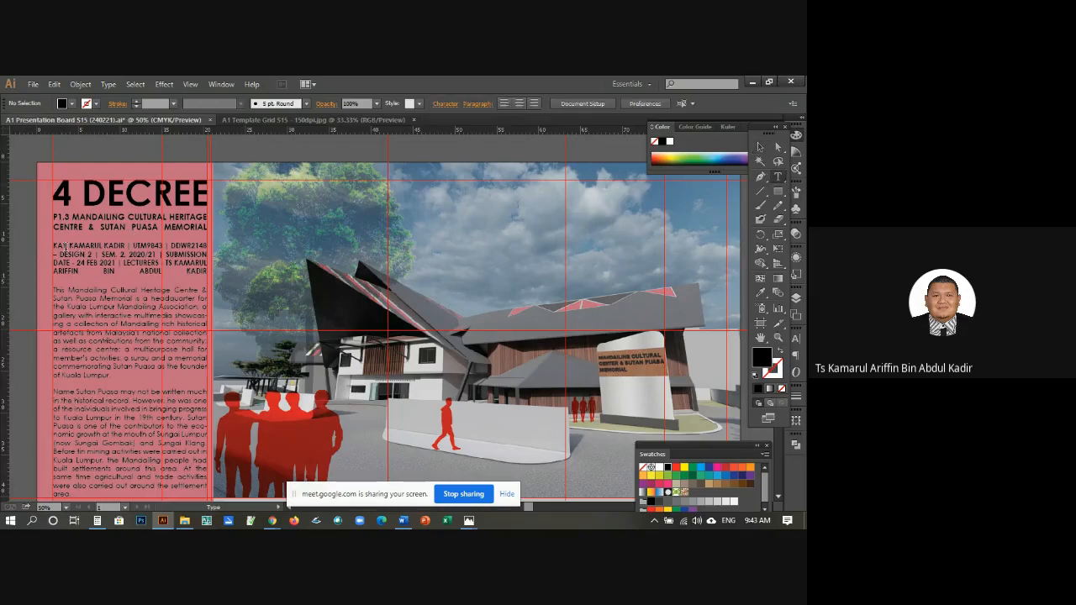
{"action": "left_click_drag", "start_coordinate": [54, 247], "coordinate": [207, 271]}
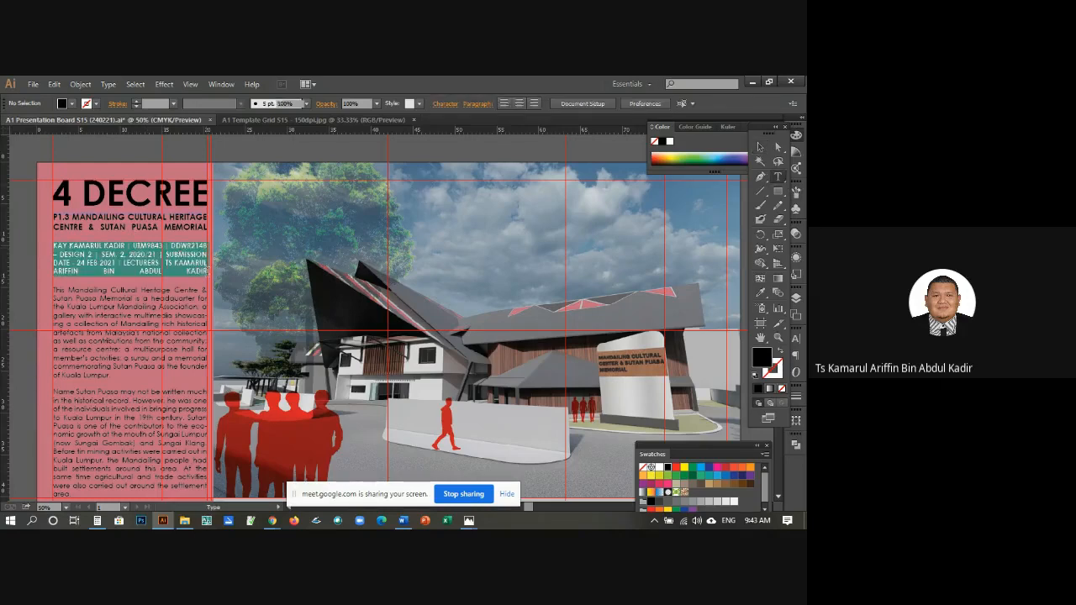
{"action": "left_click", "coordinate": [586, 103]}
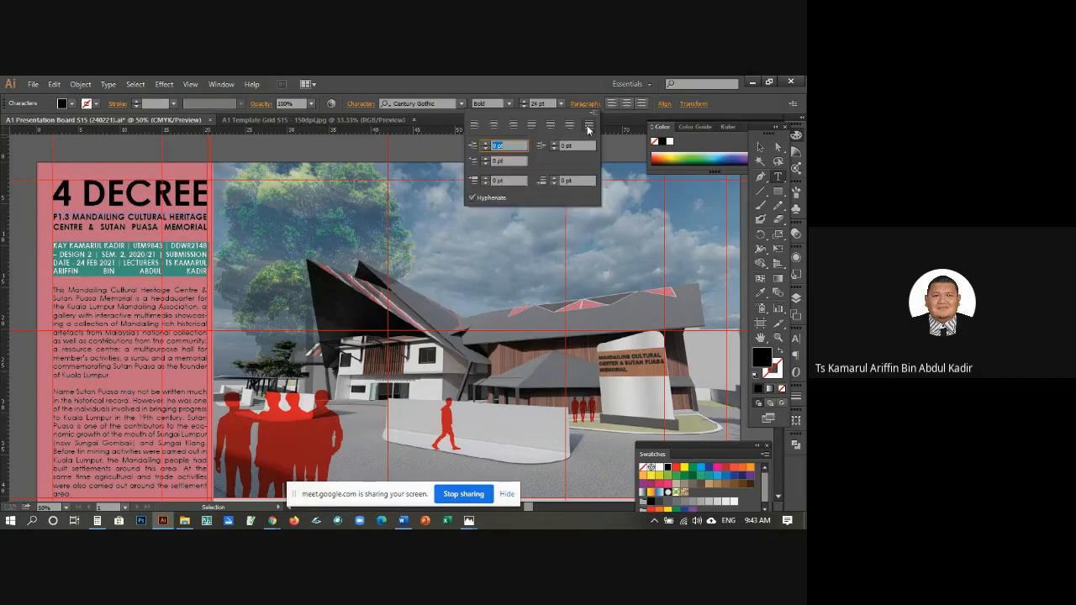
{"action": "left_click", "coordinate": [533, 127]}
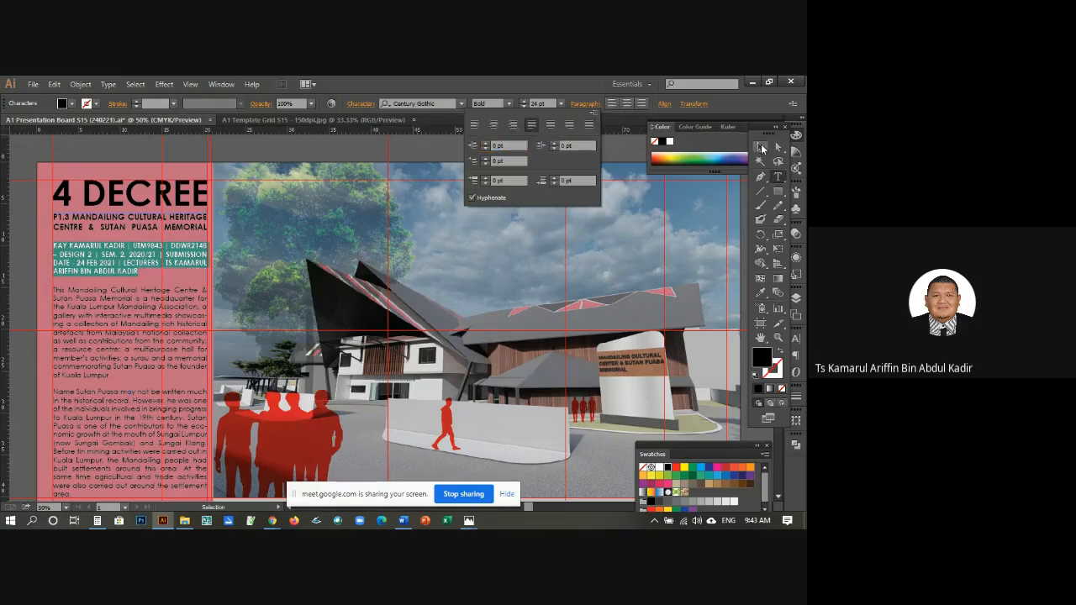
{"action": "left_click", "coordinate": [308, 154]}
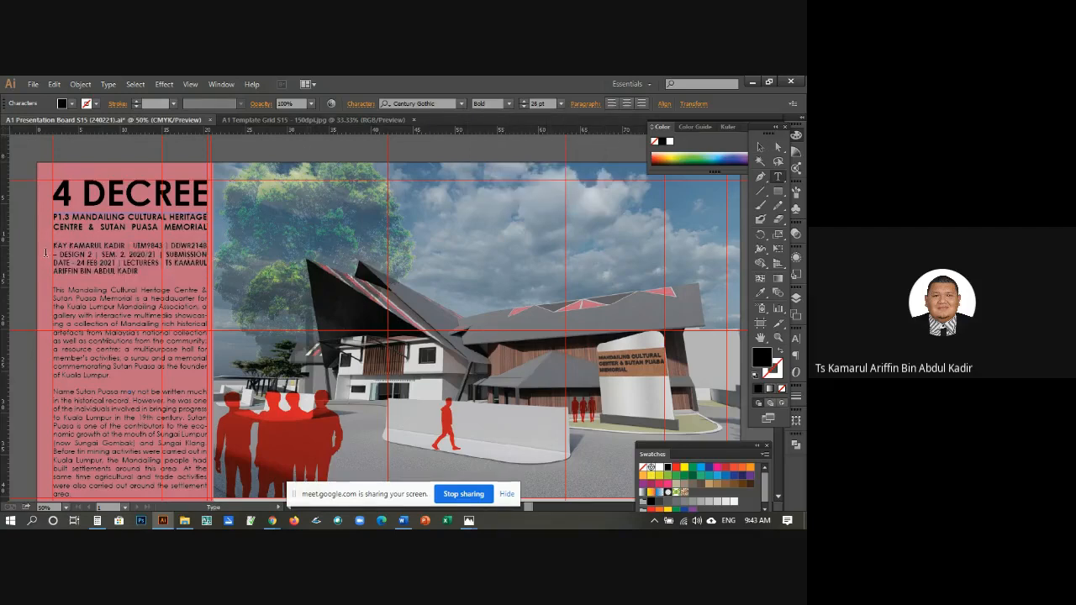
{"action": "scroll", "coordinate": [166, 241], "scroll_direction": "down", "scroll_amount": 2}
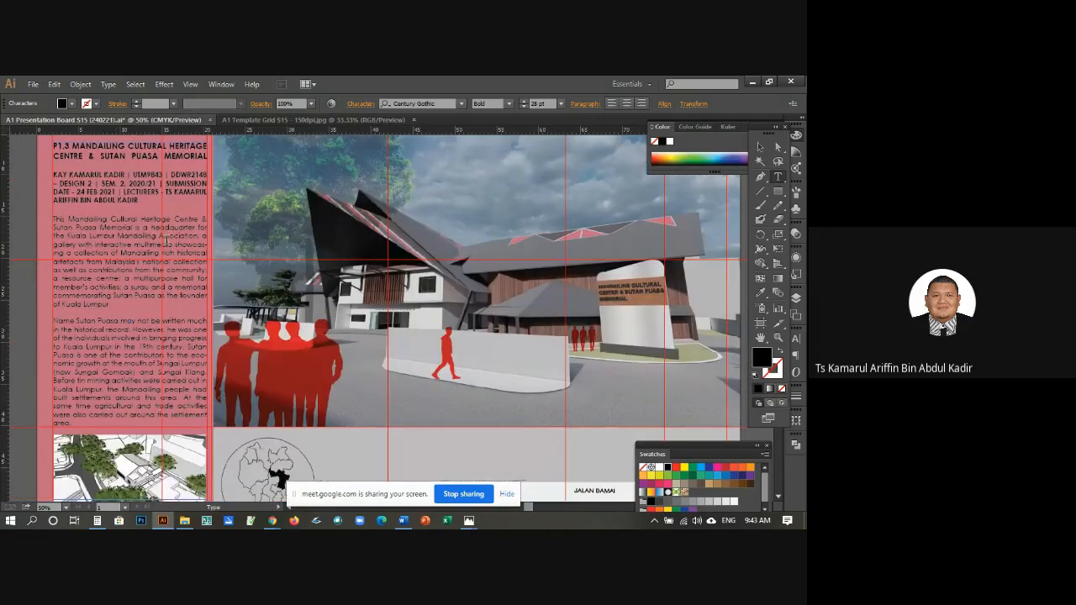
{"action": "scroll", "coordinate": [166, 241], "scroll_direction": "up", "scroll_amount": 1}
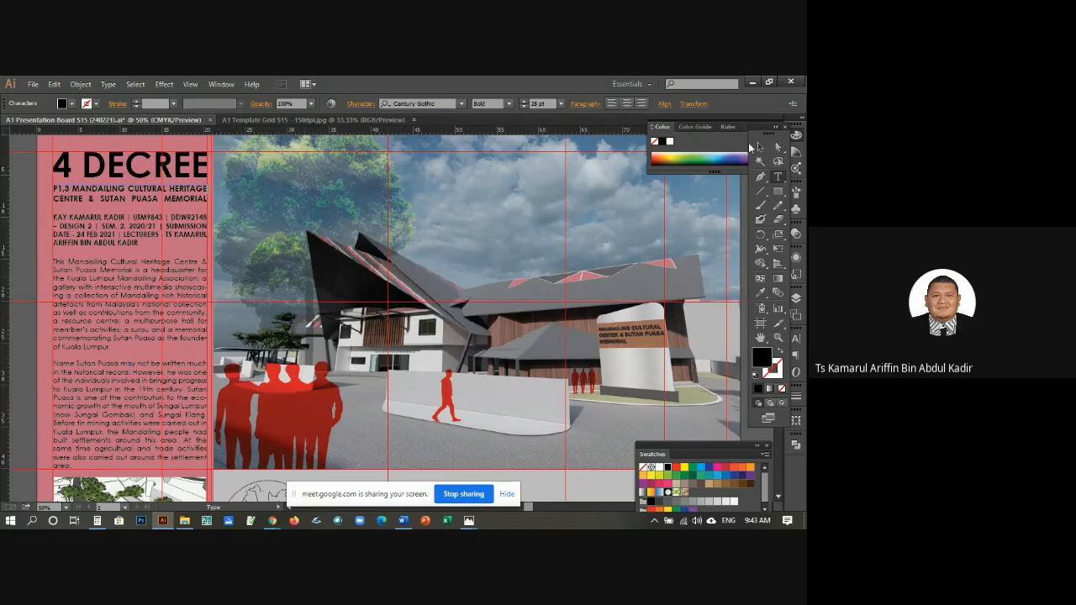
Step: Draw a horizontal divider line across the text column between the subtitle and project details, with a 2 pt black stroke and no fill
{"action": "left_click", "coordinate": [760, 147]}
{"action": "left_click", "coordinate": [64, 189]}
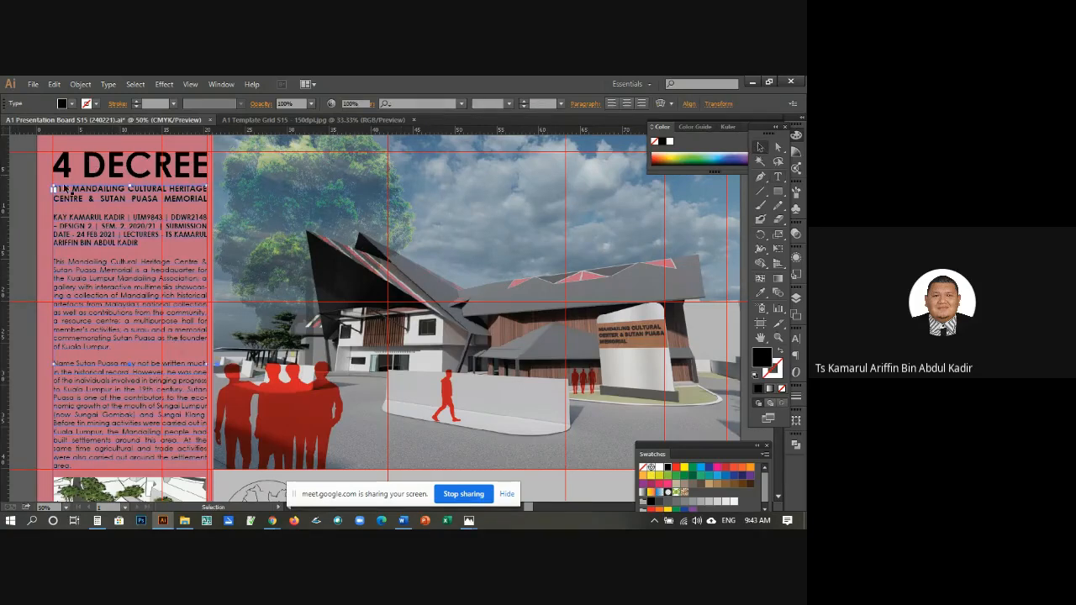
{"action": "left_click", "coordinate": [50, 207]}
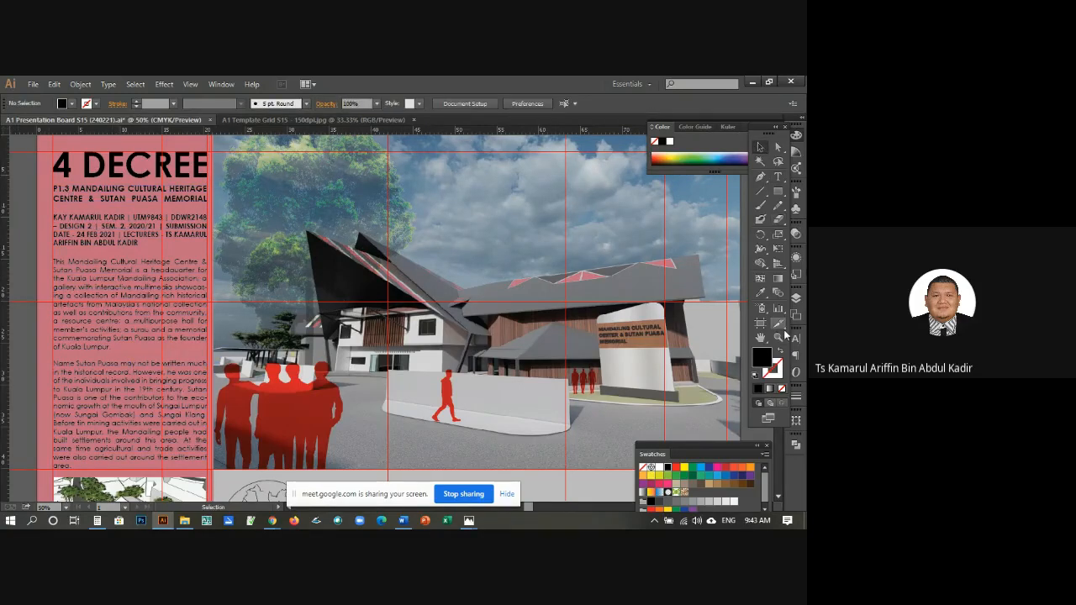
{"action": "left_click", "coordinate": [779, 367]}
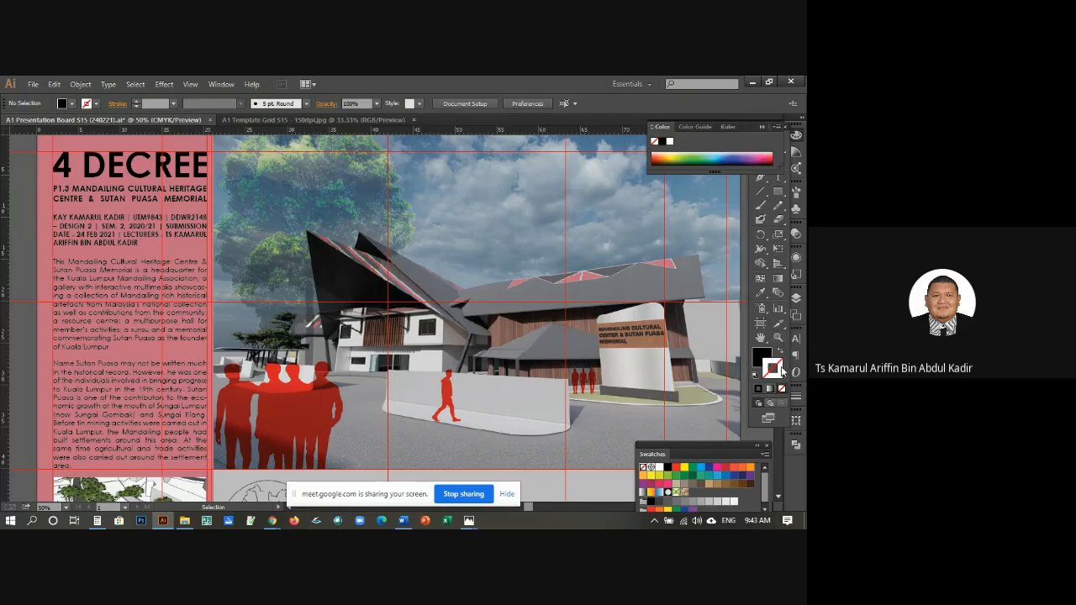
{"action": "left_click", "coordinate": [783, 353]}
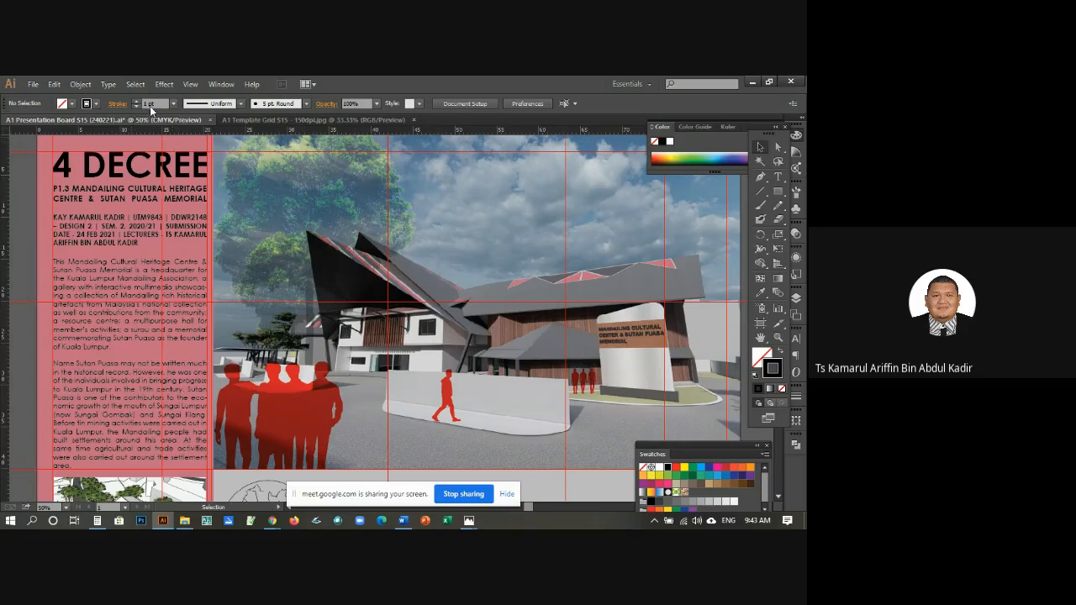
{"action": "left_click", "coordinate": [137, 103]}
{"action": "left_click", "coordinate": [761, 192]}
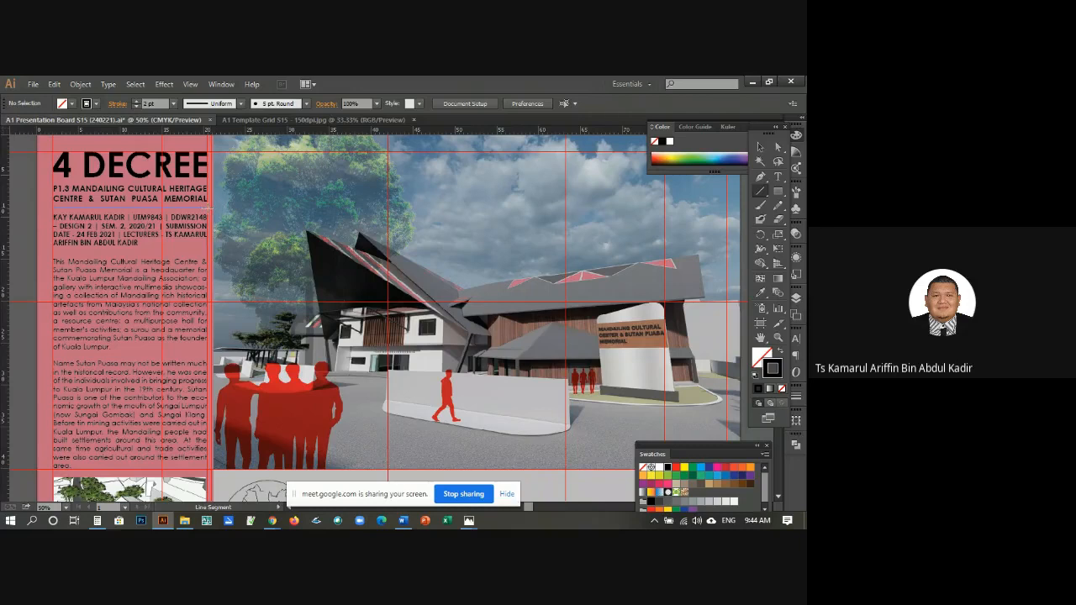
{"action": "left_click_drag", "start_coordinate": [209, 205], "coordinate": [52, 205]}
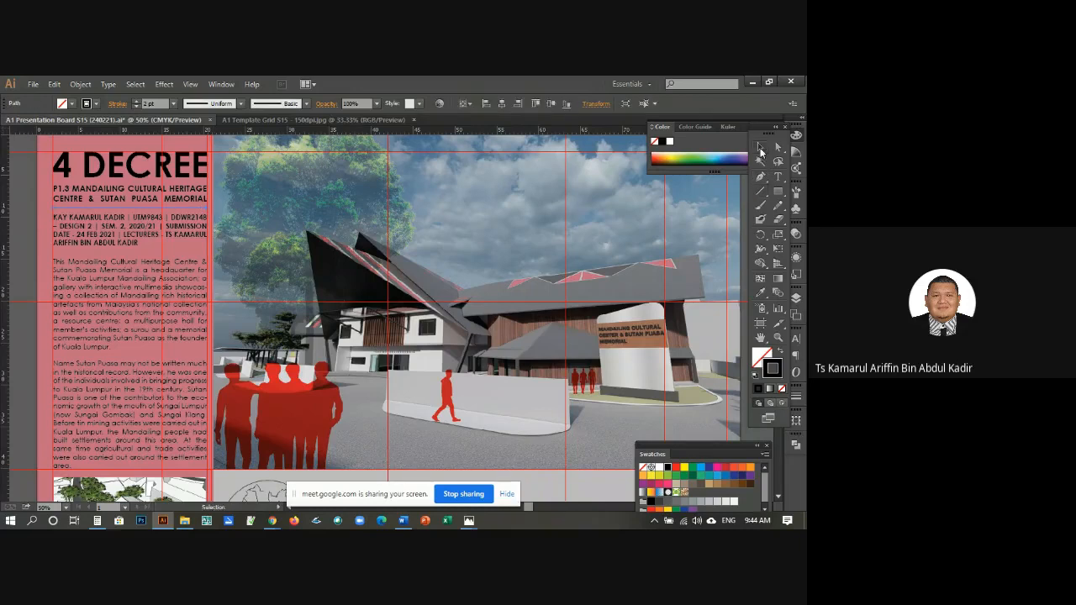
{"action": "left_click", "coordinate": [760, 147]}
{"action": "left_click", "coordinate": [30, 184]}
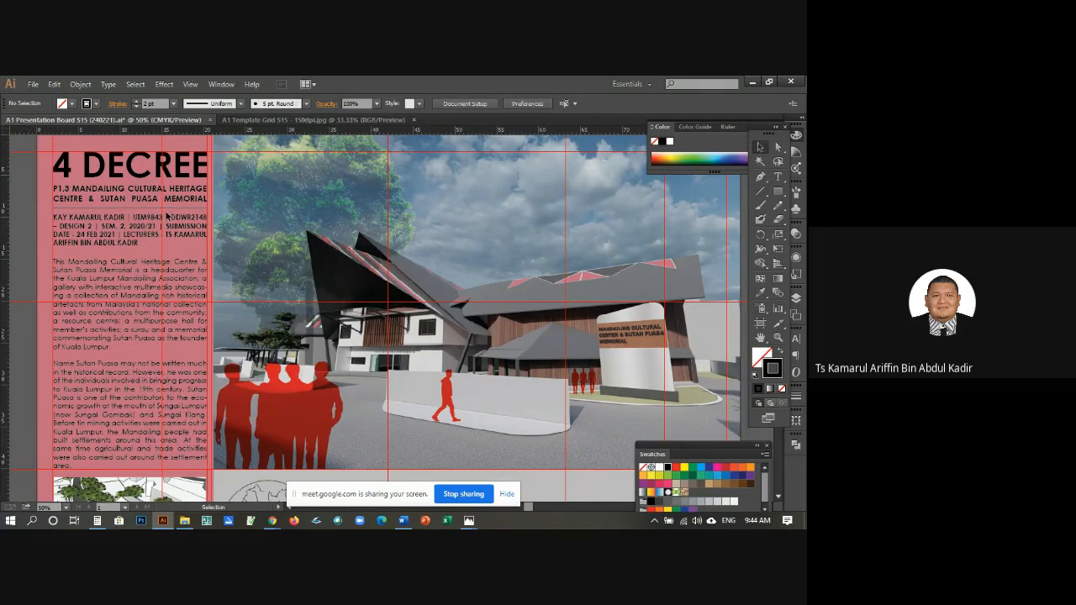
Step: Thicken the divider line below the subtitle to a 5 pt stroke and deselect it
{"action": "left_click", "coordinate": [150, 207]}
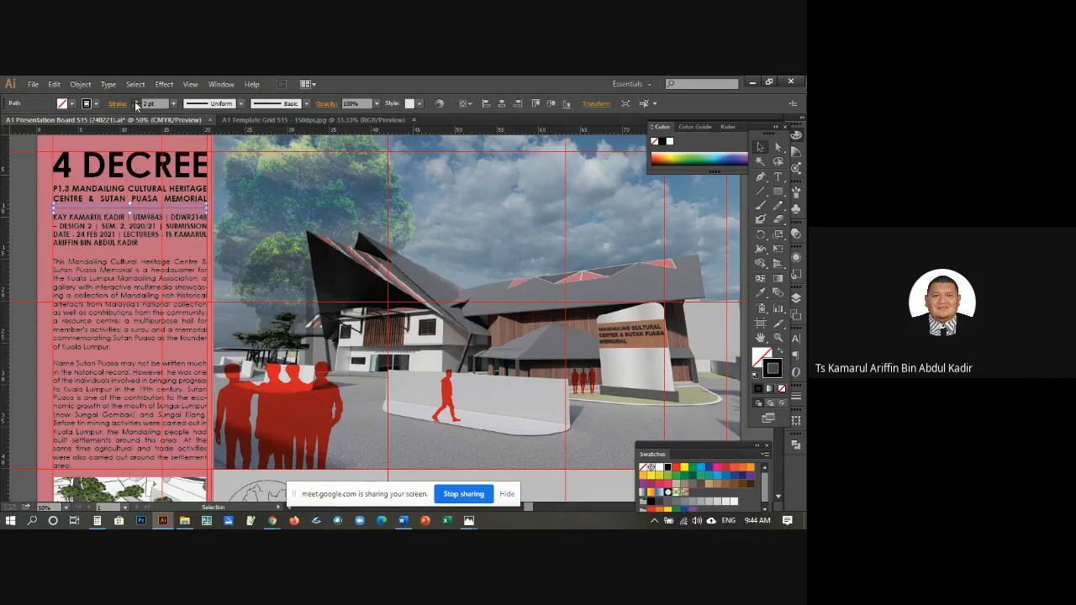
{"action": "left_click", "coordinate": [136, 102]}
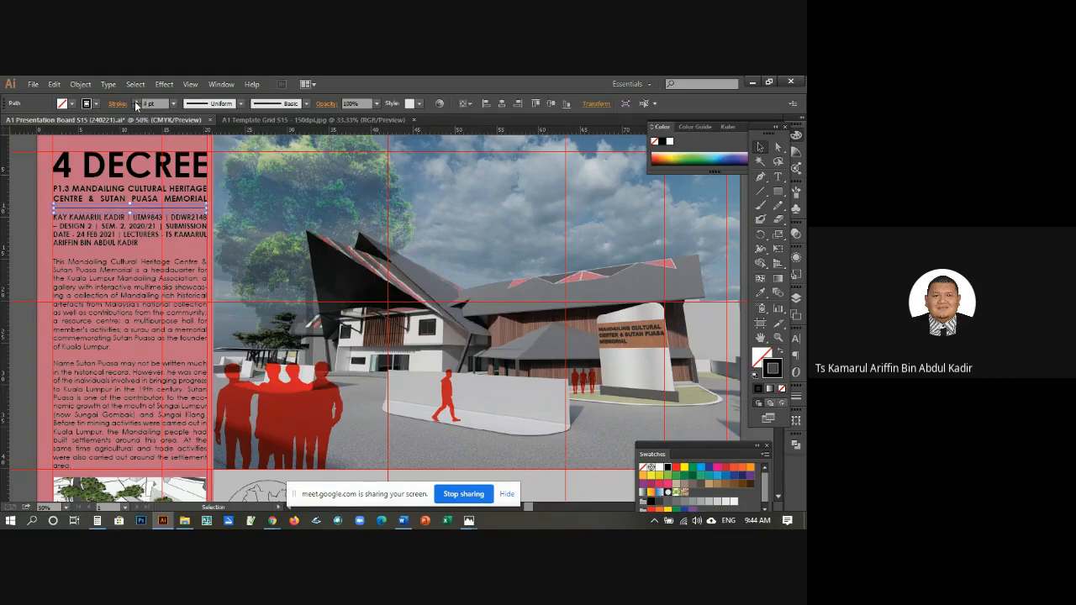
{"action": "left_click", "coordinate": [26, 180]}
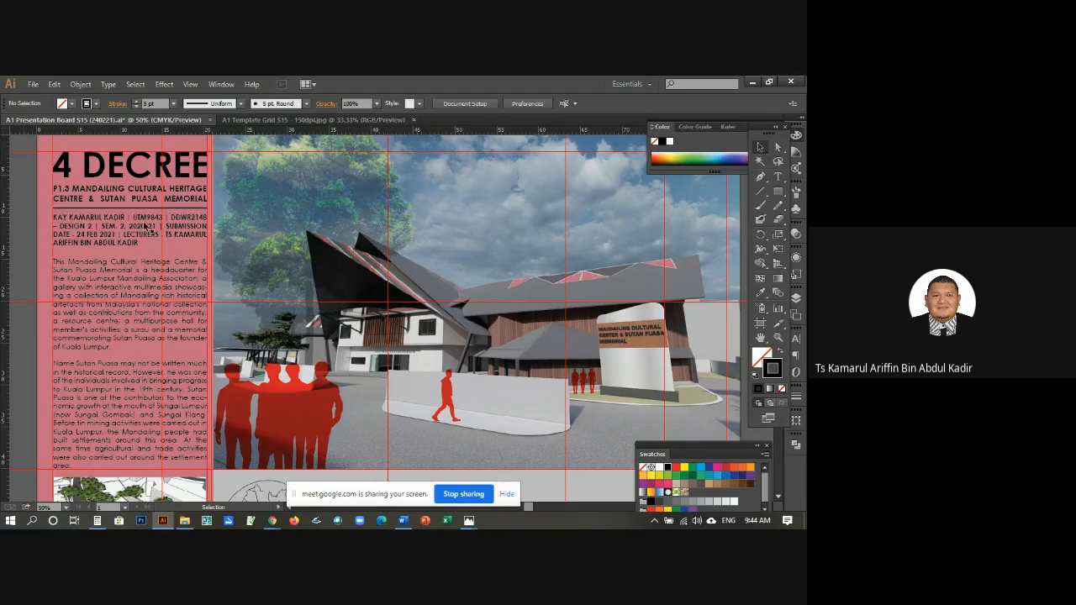
{"action": "scroll", "coordinate": [137, 256], "scroll_direction": "down", "scroll_amount": 2}
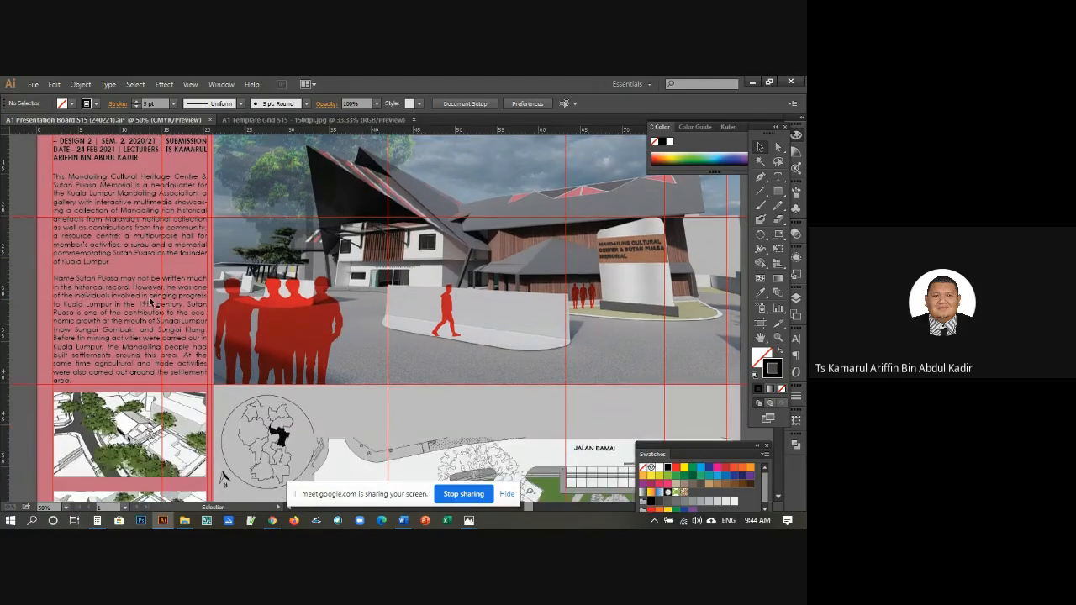
{"action": "scroll", "coordinate": [139, 367], "scroll_direction": "up", "scroll_amount": 3}
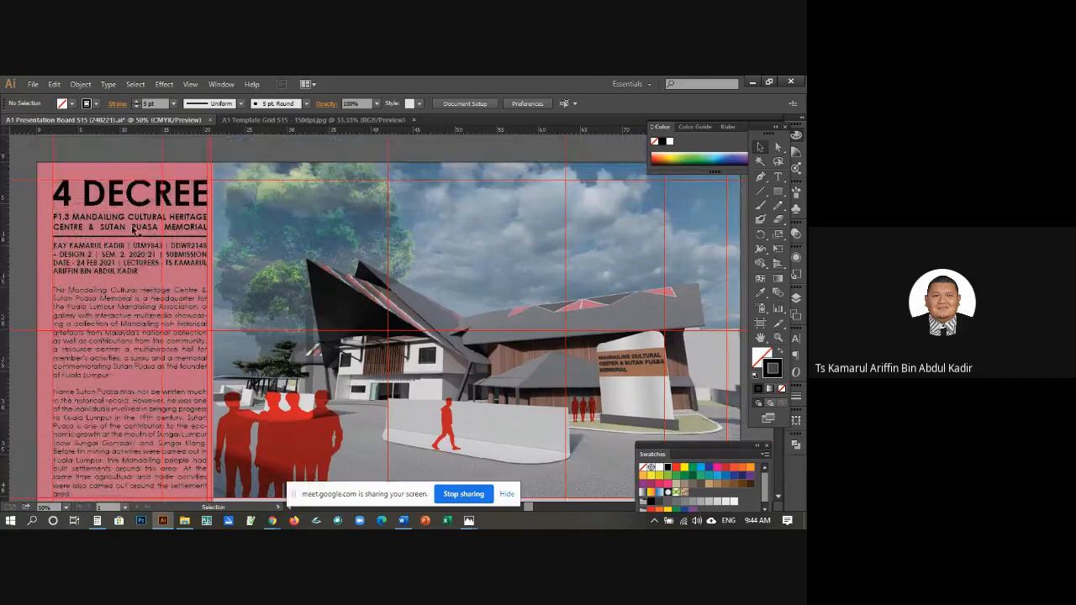
{"action": "scroll", "coordinate": [139, 367], "scroll_direction": "down", "scroll_amount": 2}
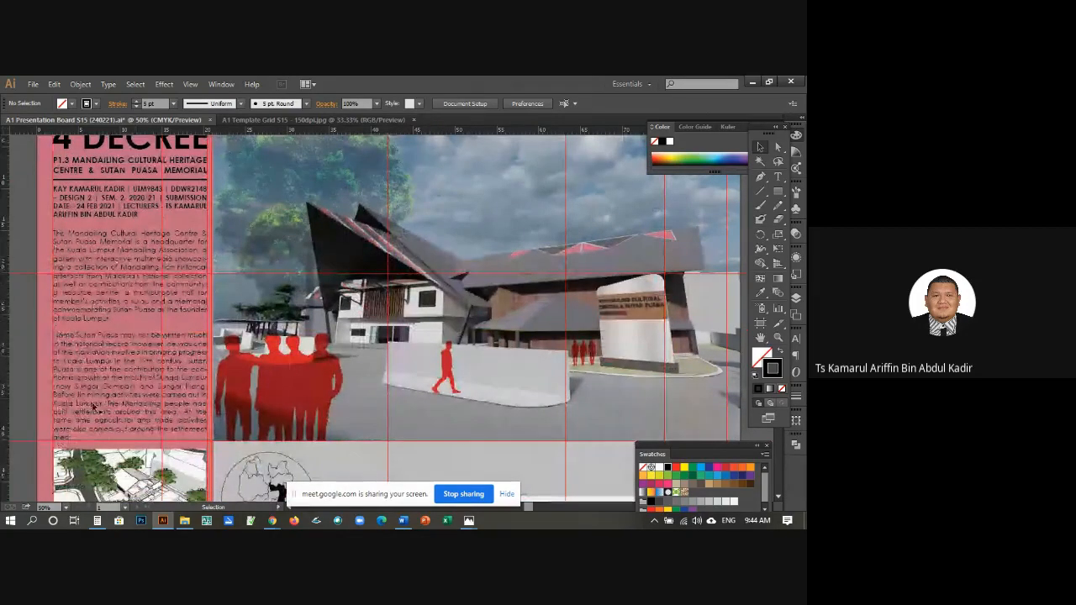
{"action": "left_click", "coordinate": [94, 407]}
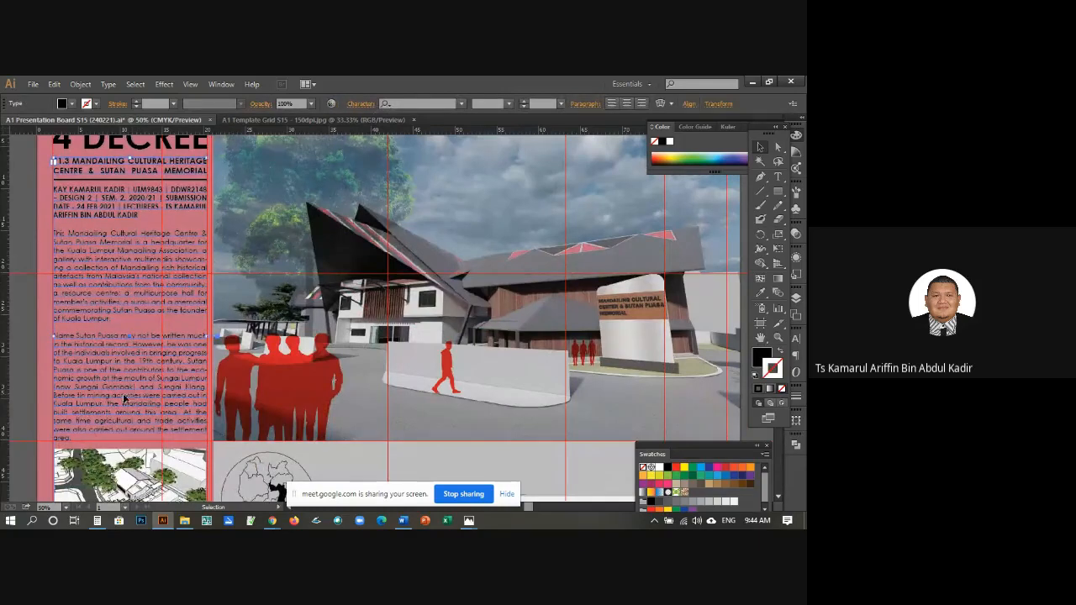
{"action": "left_click", "coordinate": [59, 225]}
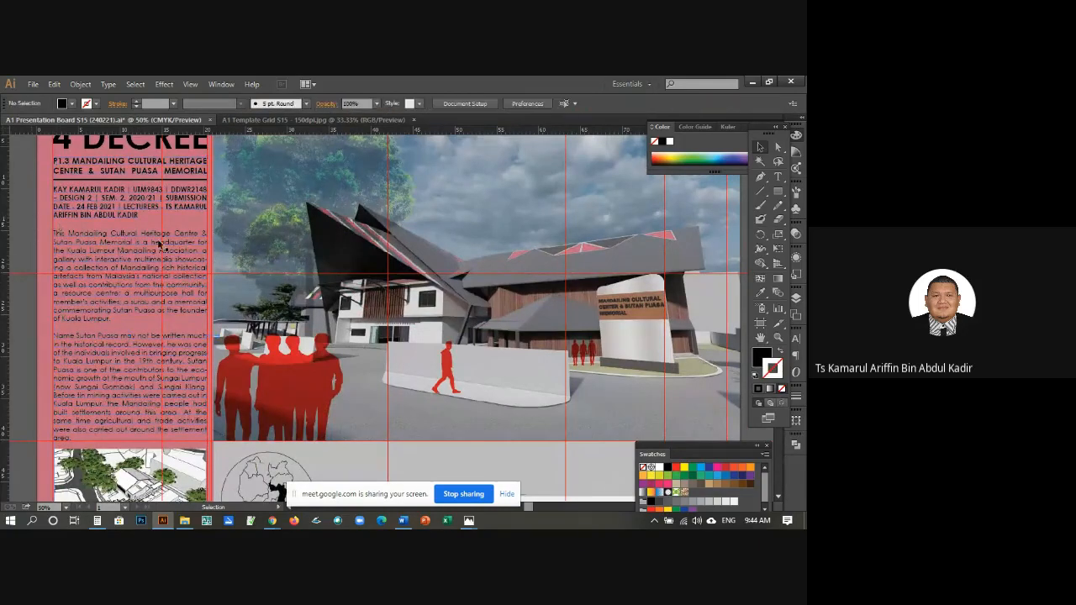
{"action": "scroll", "coordinate": [158, 244], "scroll_direction": "up", "scroll_amount": 5}
{"action": "scroll", "coordinate": [277, 271], "scroll_direction": "down", "scroll_amount": 5}
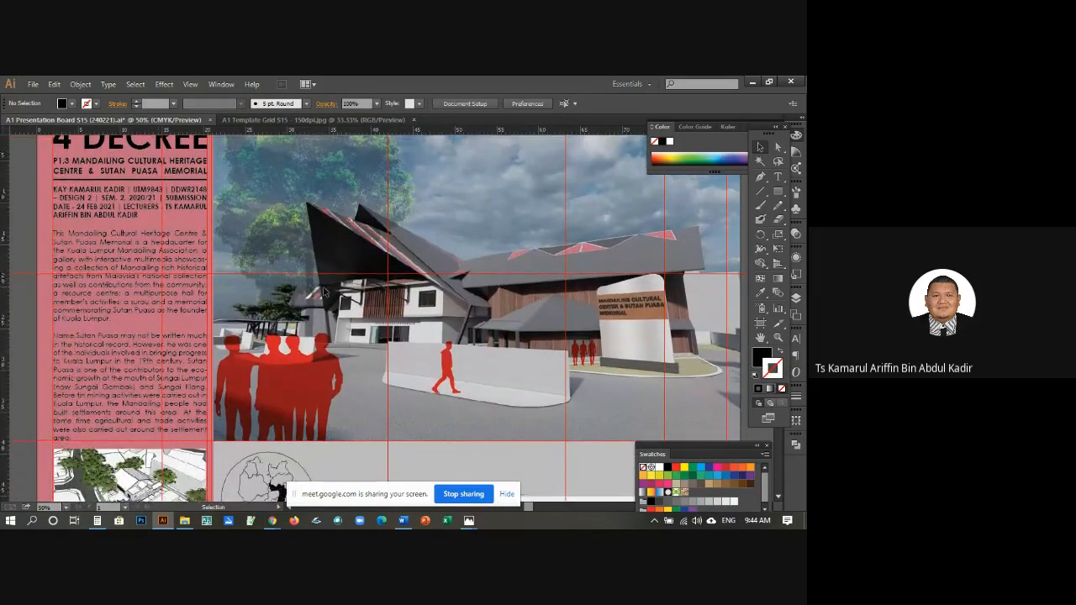
Step: Recolour the "4 DECREE" title text white and deselect it
{"action": "scroll", "coordinate": [324, 292], "scroll_direction": "up", "scroll_amount": 3}
{"action": "key", "text": "t"}
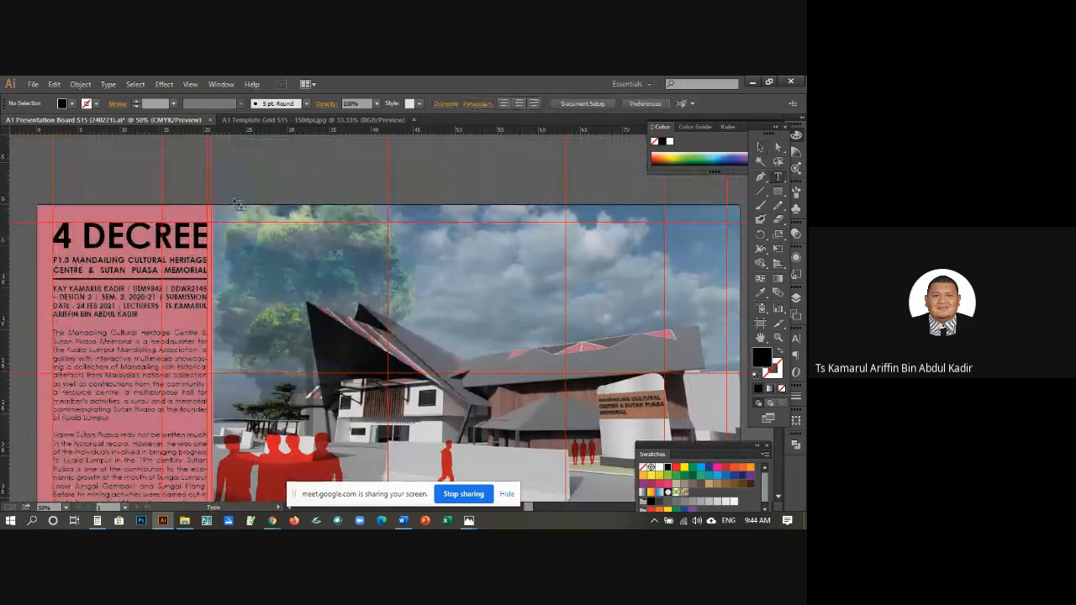
{"action": "left_click_drag", "start_coordinate": [52, 235], "coordinate": [212, 237]}
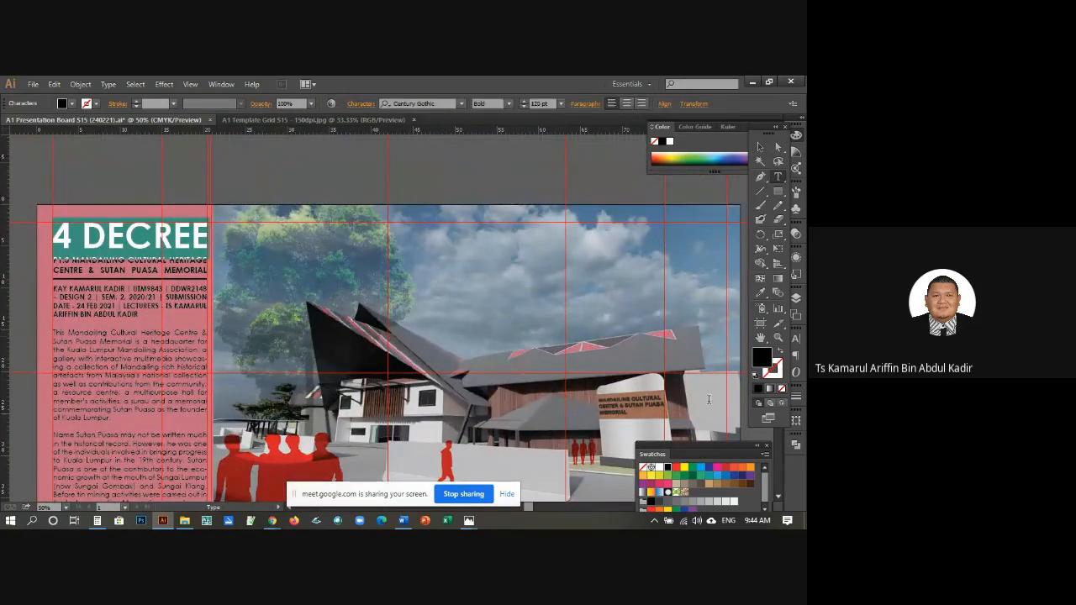
{"action": "left_click", "coordinate": [660, 468]}
{"action": "left_click", "coordinate": [760, 147]}
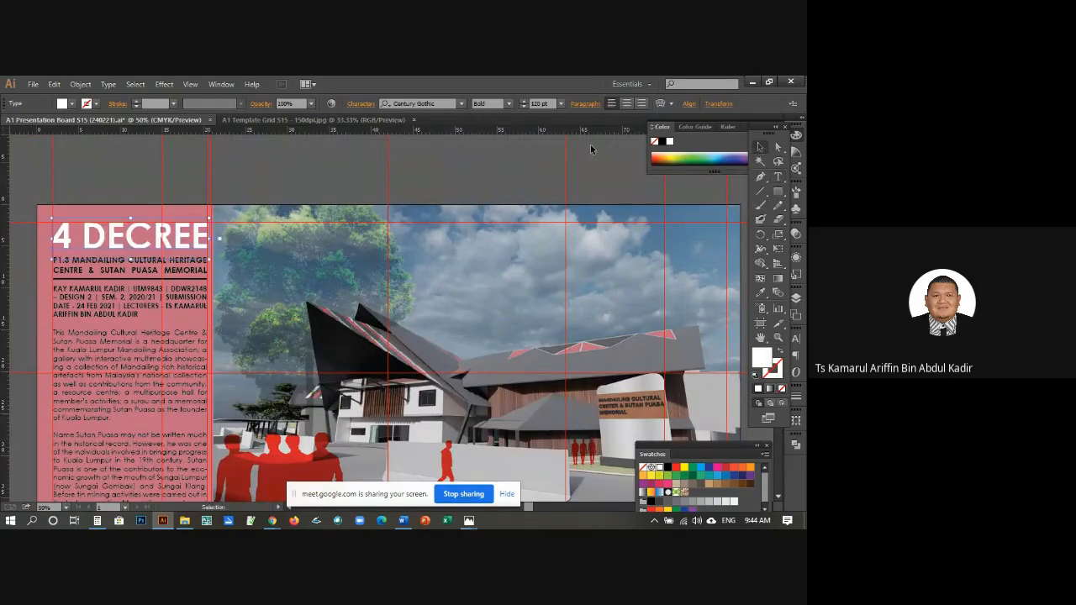
{"action": "left_click", "coordinate": [446, 173]}
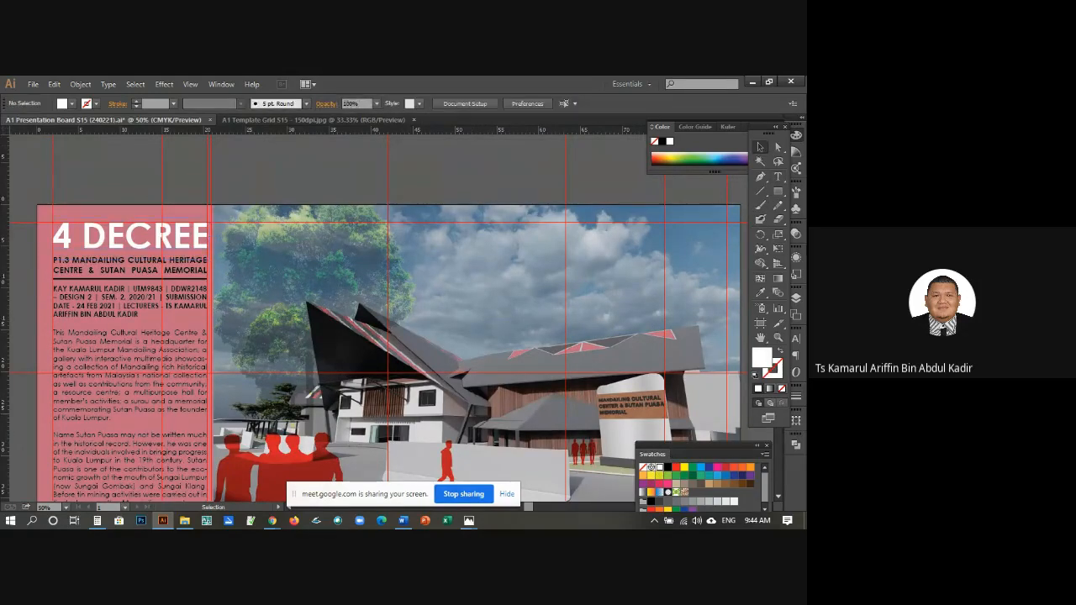
Step: Recolour all the text below the title white, from the subtitle through the last body paragraph, and deselect the frame
{"action": "left_click", "coordinate": [778, 176]}
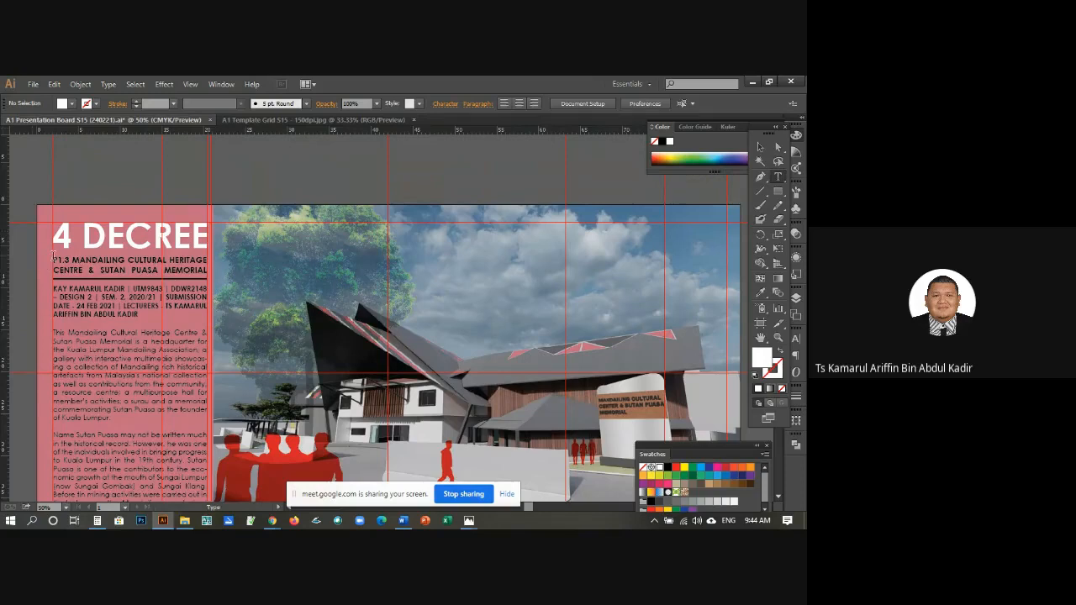
{"action": "left_click_drag", "start_coordinate": [54, 260], "coordinate": [212, 436]}
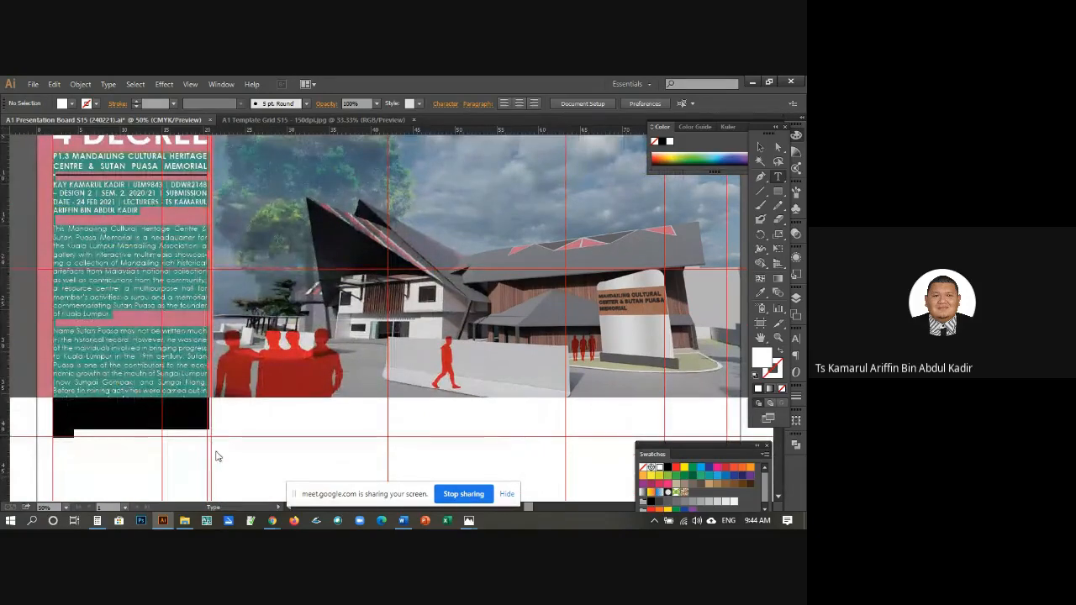
{"action": "left_click", "coordinate": [225, 444]}
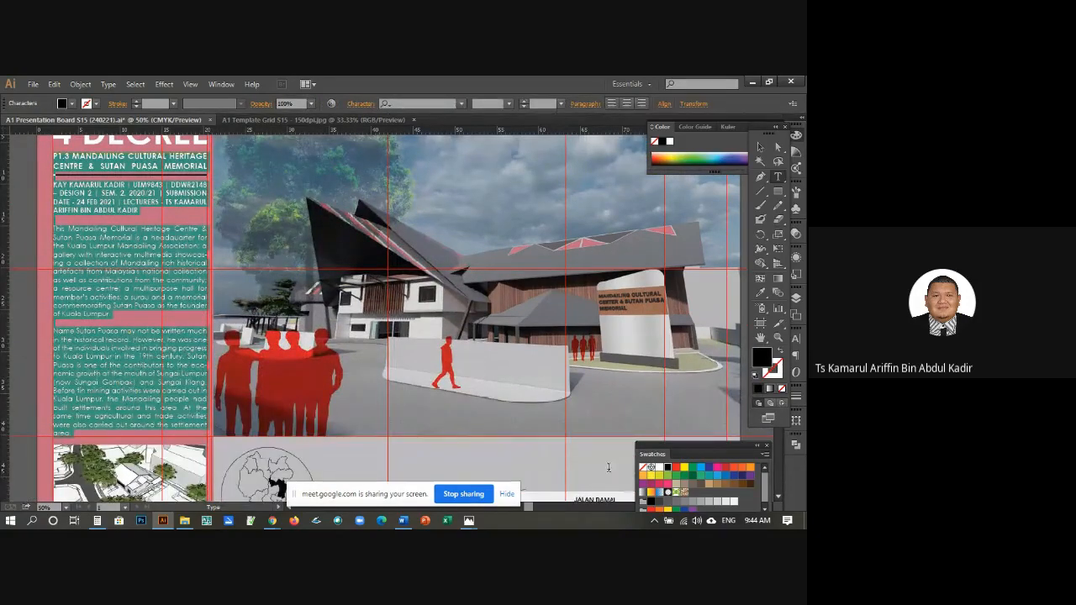
{"action": "left_click", "coordinate": [660, 467]}
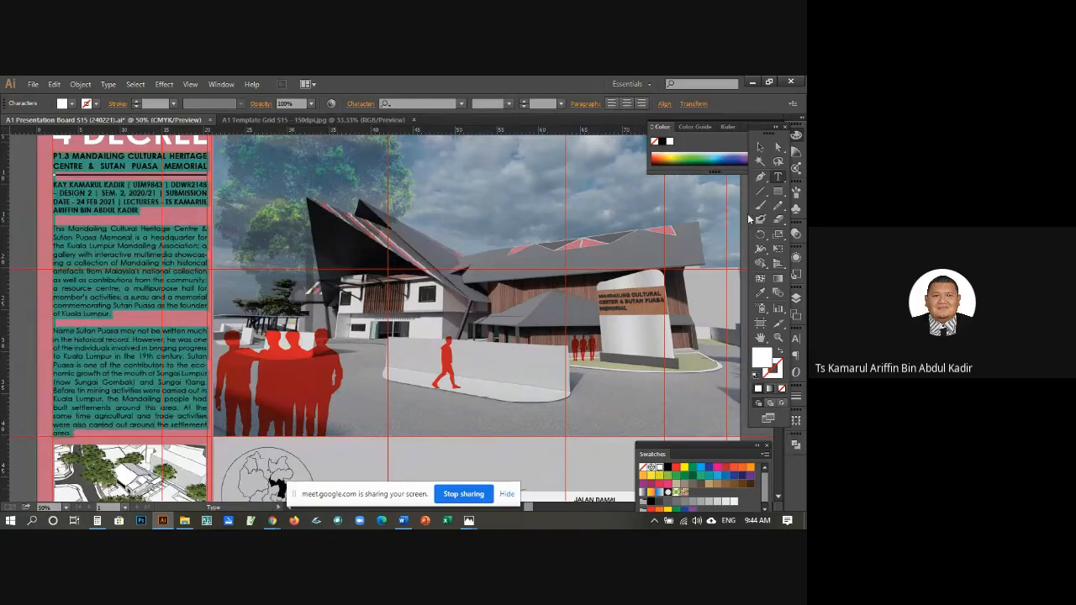
{"action": "left_click", "coordinate": [760, 148]}
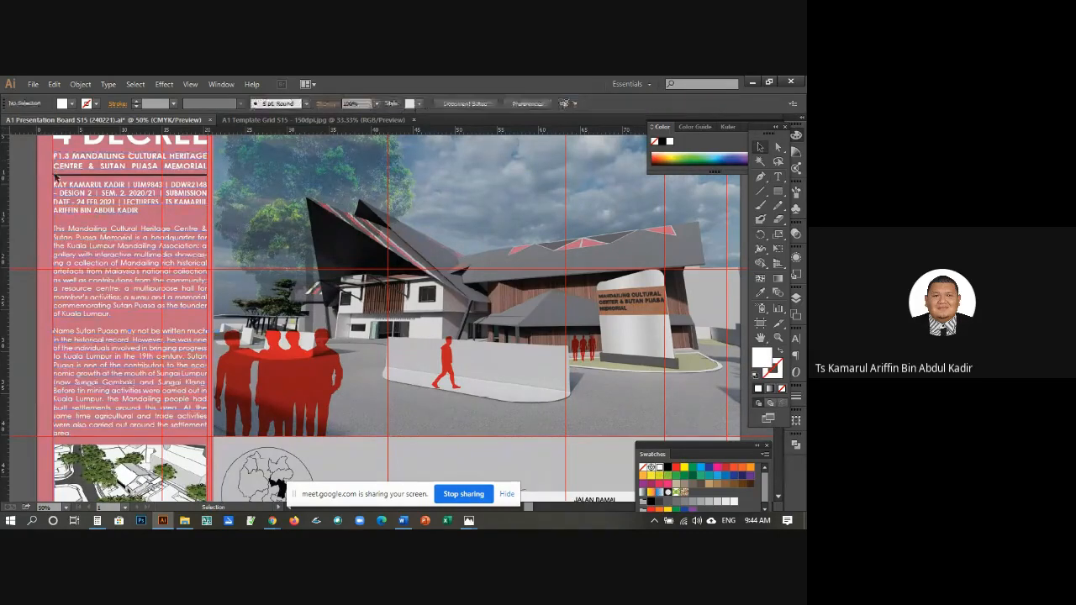
{"action": "left_click", "coordinate": [38, 165]}
Step: Change the divider line's stroke colour to white, collapse the Color panel, and deselect the line
{"action": "left_click", "coordinate": [128, 174]}
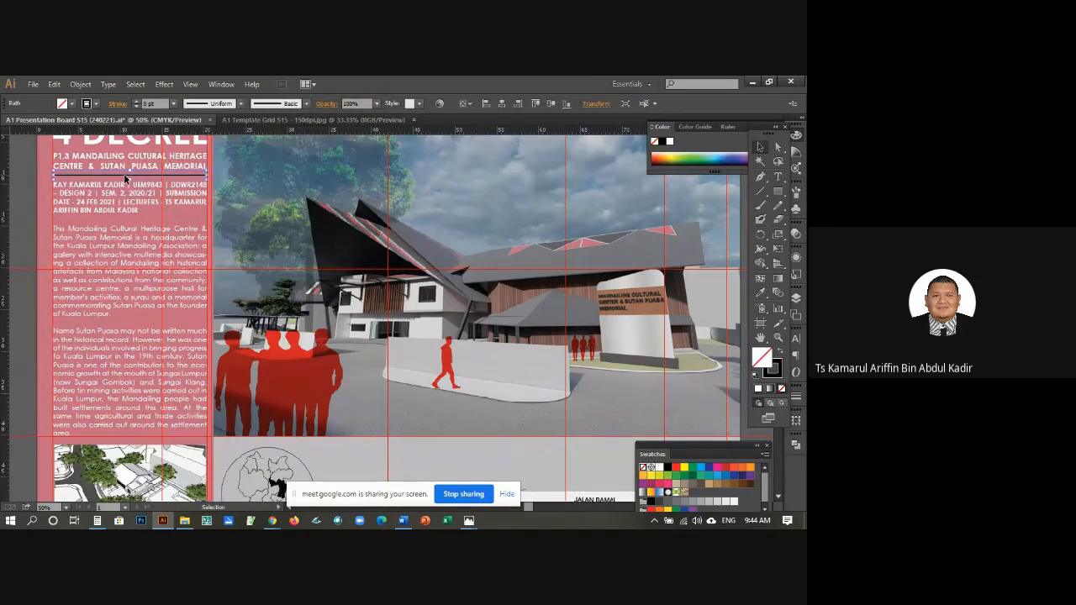
{"action": "left_click", "coordinate": [778, 375]}
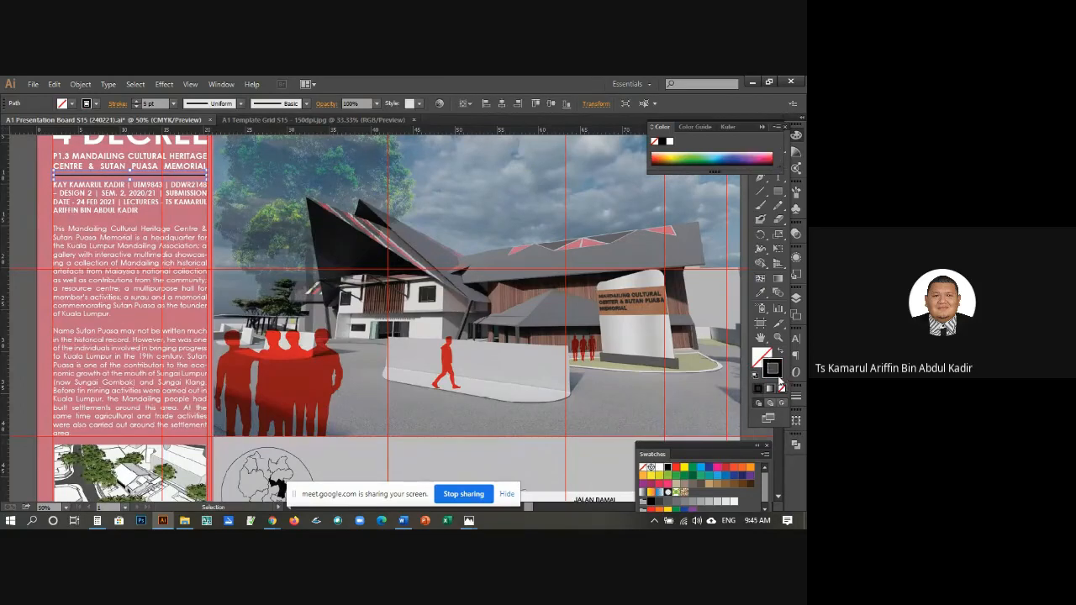
{"action": "left_click", "coordinate": [660, 468]}
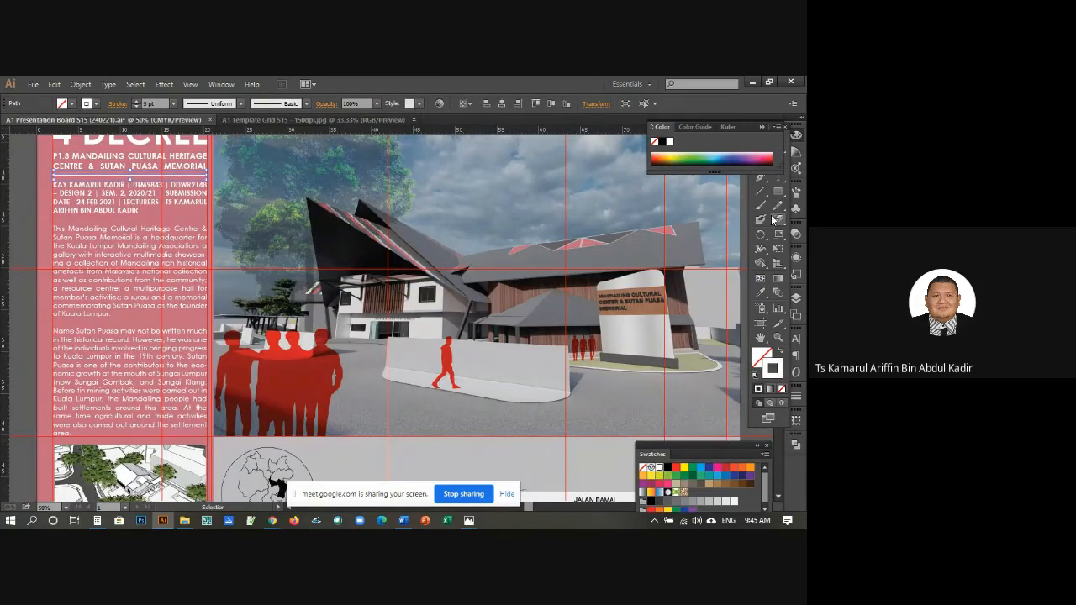
{"action": "left_click", "coordinate": [761, 127]}
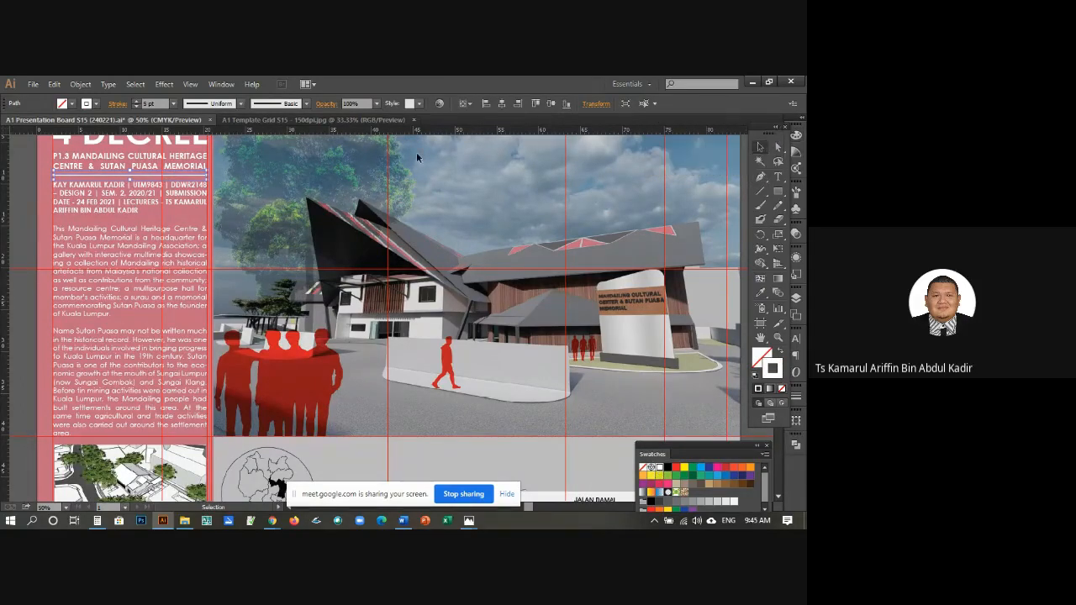
{"action": "left_click", "coordinate": [21, 210]}
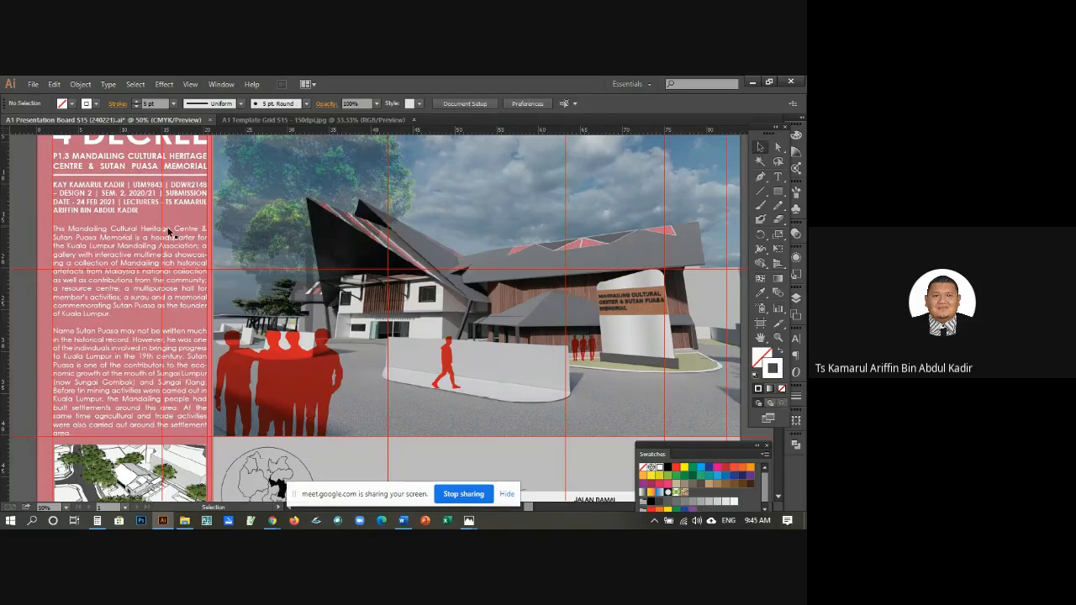
{"action": "key", "text": "ctrl+minus"}
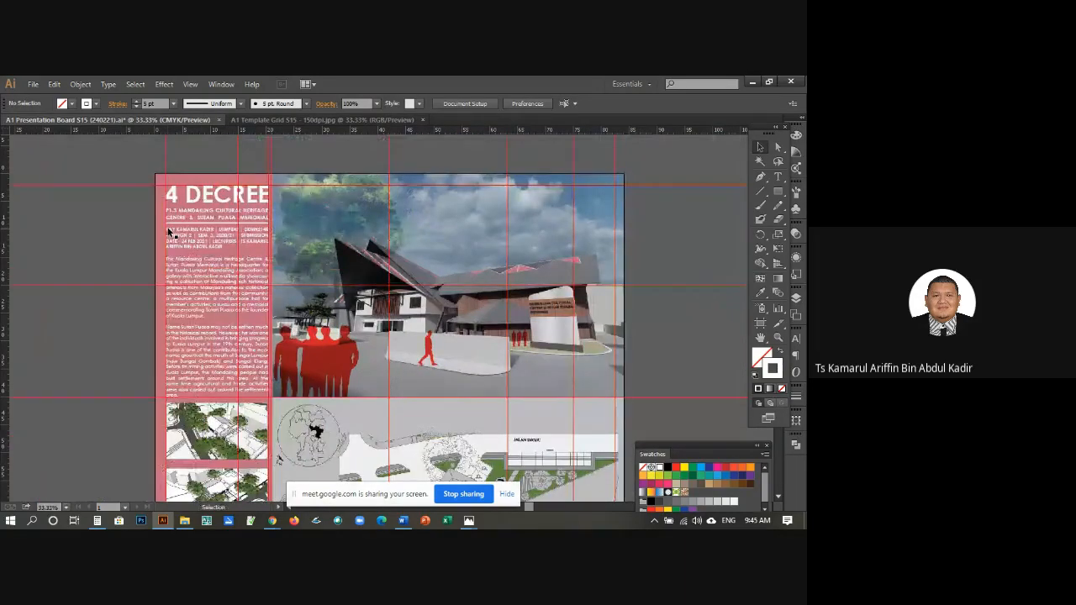
{"action": "scroll", "coordinate": [227, 244], "scroll_direction": "down", "scroll_amount": 3}
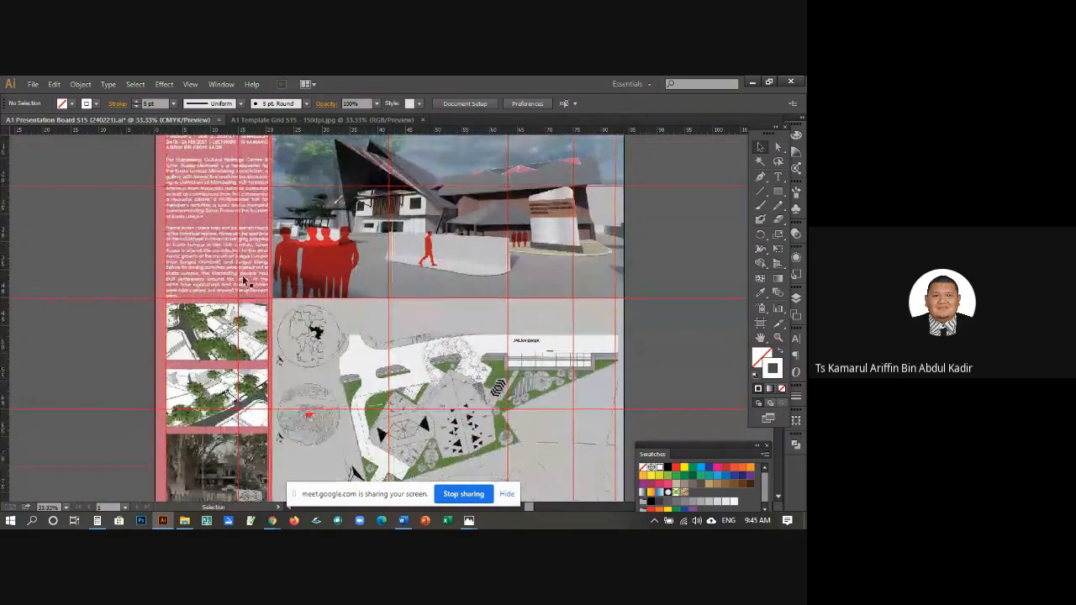
{"action": "scroll", "coordinate": [243, 281], "scroll_direction": "down", "scroll_amount": 2}
{"action": "scroll", "coordinate": [226, 290], "scroll_direction": "up", "scroll_amount": 2}
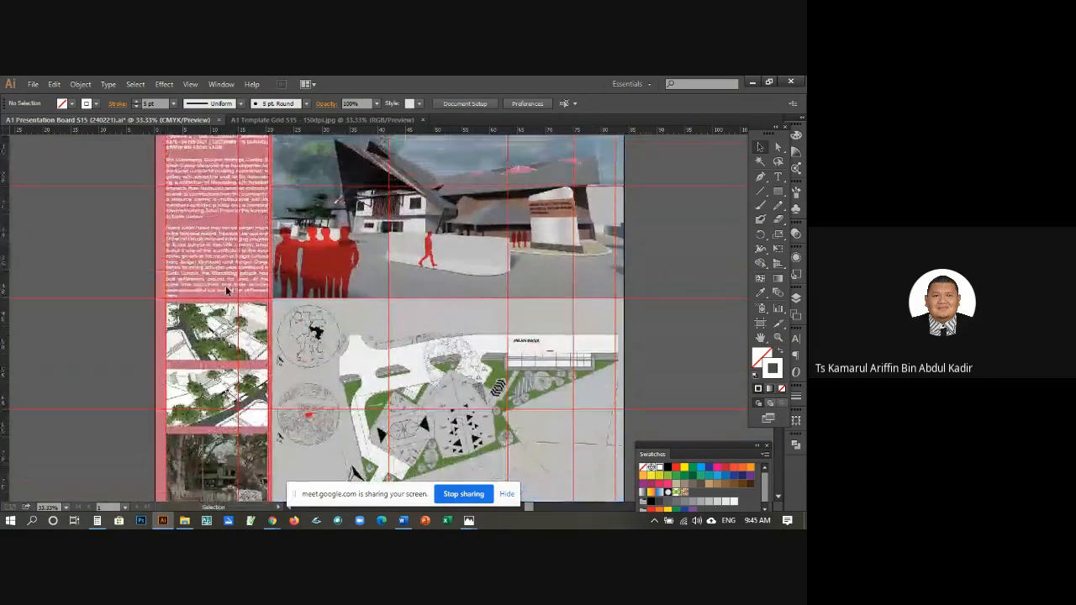
{"action": "scroll", "coordinate": [225, 290], "scroll_direction": "up", "scroll_amount": 3}
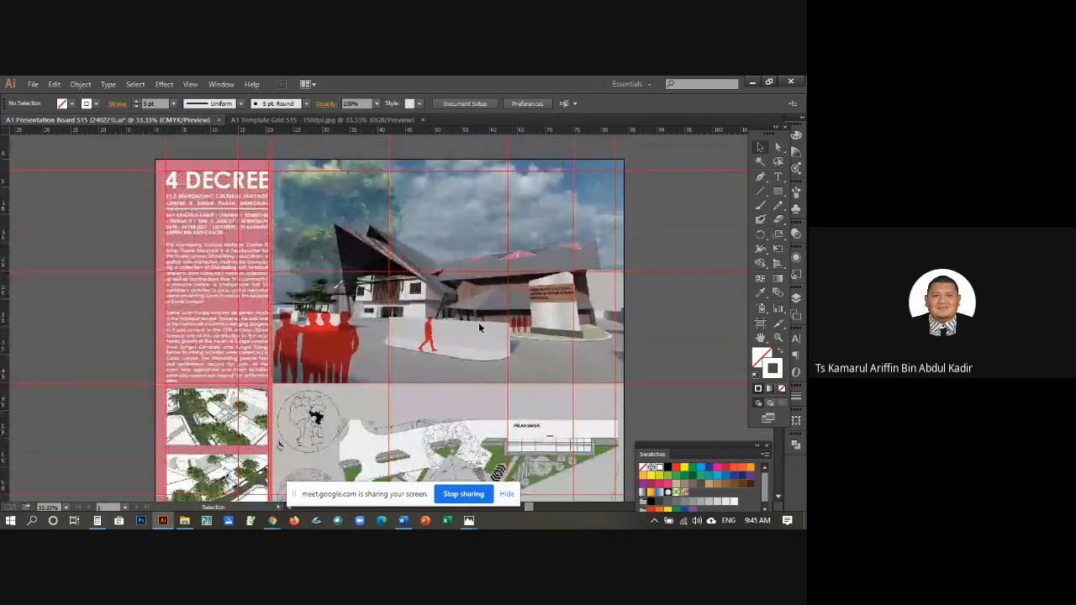
{"action": "scroll", "coordinate": [250, 353], "scroll_direction": "down", "scroll_amount": 2}
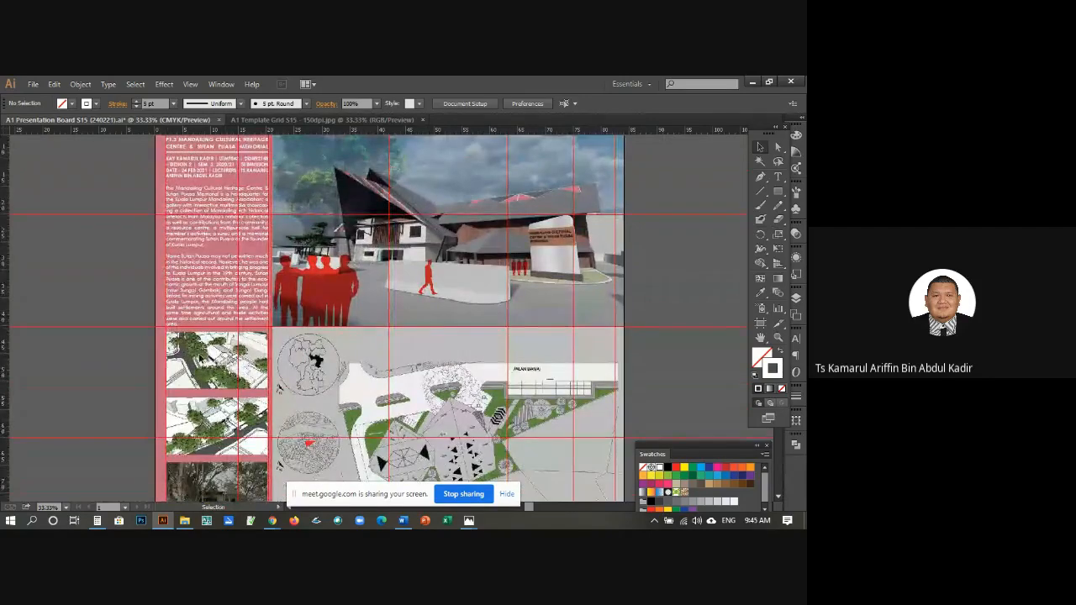
Step: Set the leading of the two body paragraphs to 24 pt and their tracking to 0
{"action": "scroll", "coordinate": [201, 358], "scroll_direction": "down", "scroll_amount": 1}
{"action": "scroll", "coordinate": [206, 370], "scroll_direction": "up", "scroll_amount": 1}
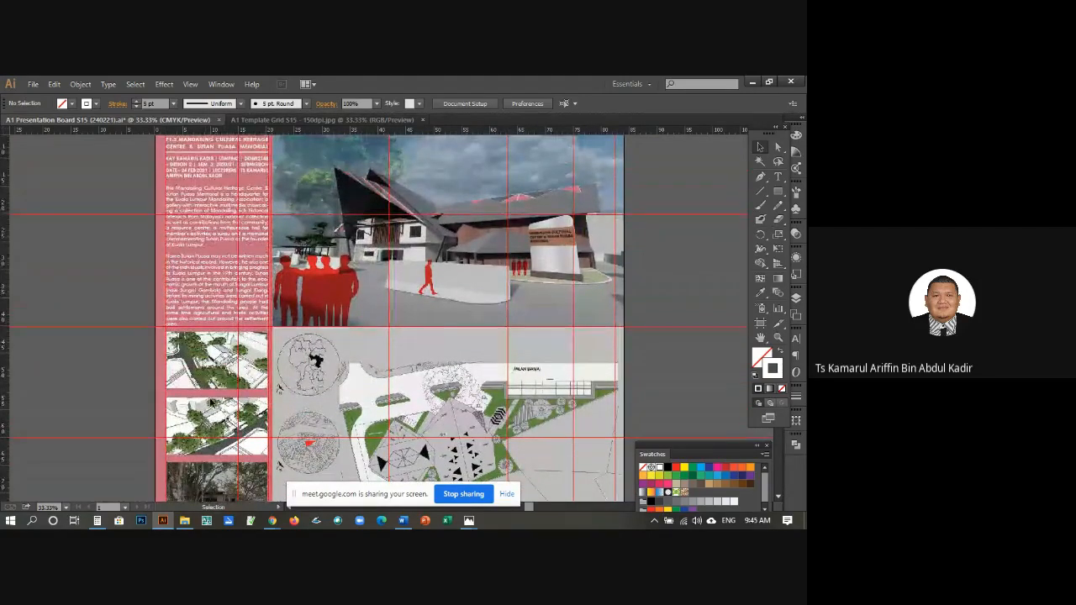
{"action": "scroll", "coordinate": [211, 403], "scroll_direction": "down", "scroll_amount": 2}
{"action": "scroll", "coordinate": [211, 403], "scroll_direction": "up", "scroll_amount": 4}
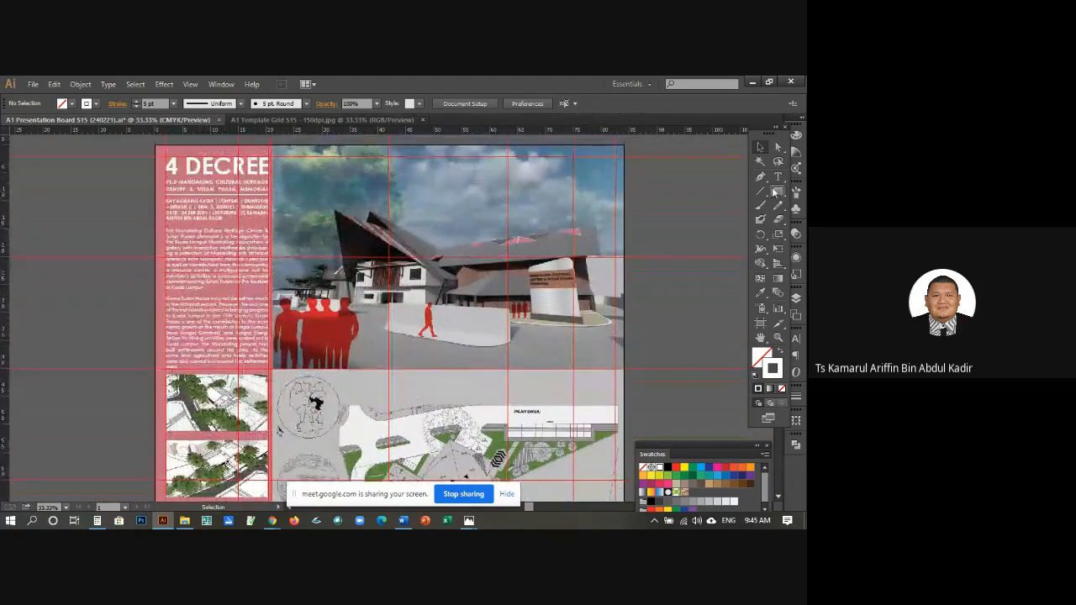
{"action": "left_click", "coordinate": [778, 176]}
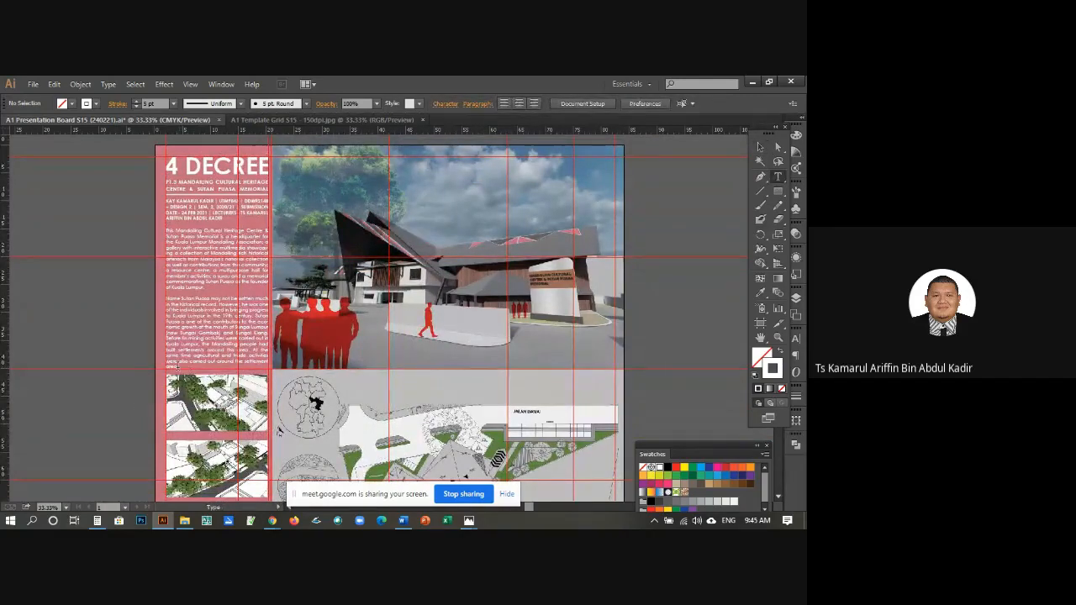
{"action": "left_click_drag", "start_coordinate": [178, 367], "coordinate": [151, 229]}
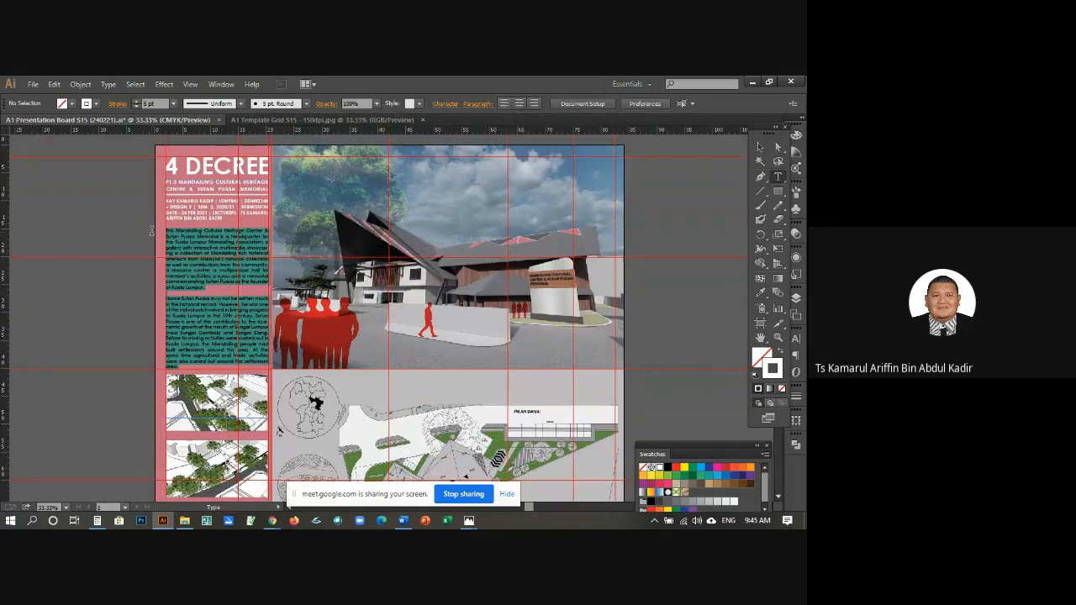
{"action": "left_click", "coordinate": [362, 104]}
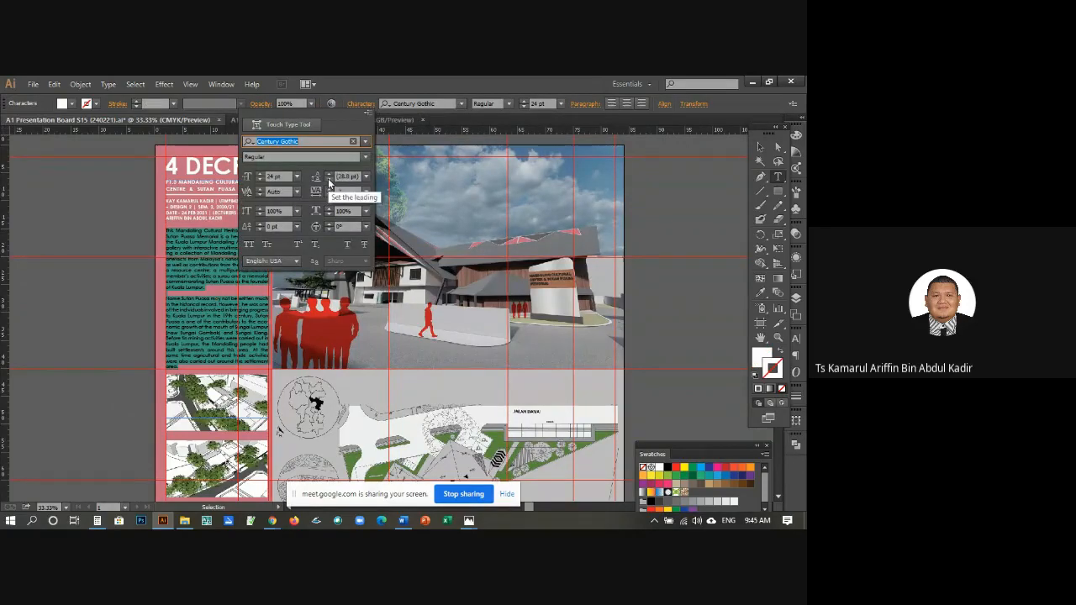
{"action": "left_click", "coordinate": [328, 181]}
{"action": "left_click", "coordinate": [329, 180]}
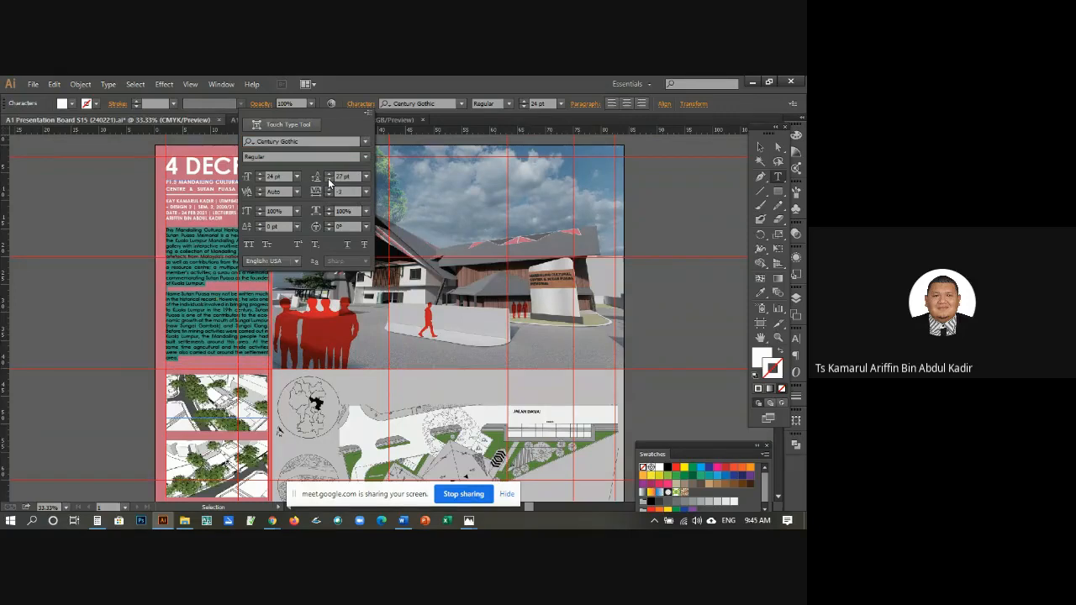
{"action": "left_click", "coordinate": [328, 181]}
{"action": "left_click", "coordinate": [329, 181]}
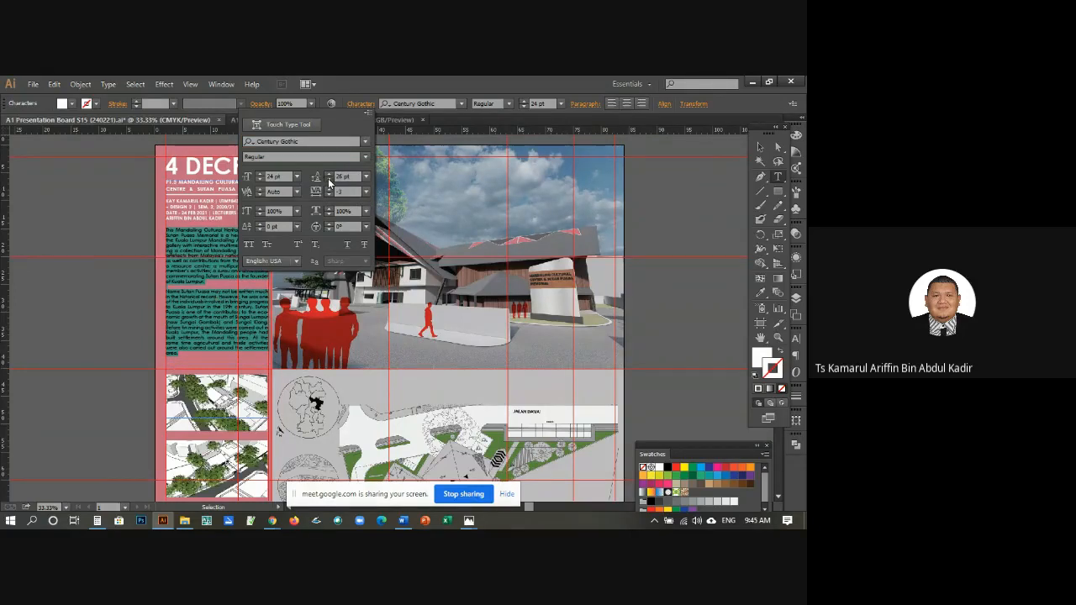
{"action": "left_click", "coordinate": [328, 181]}
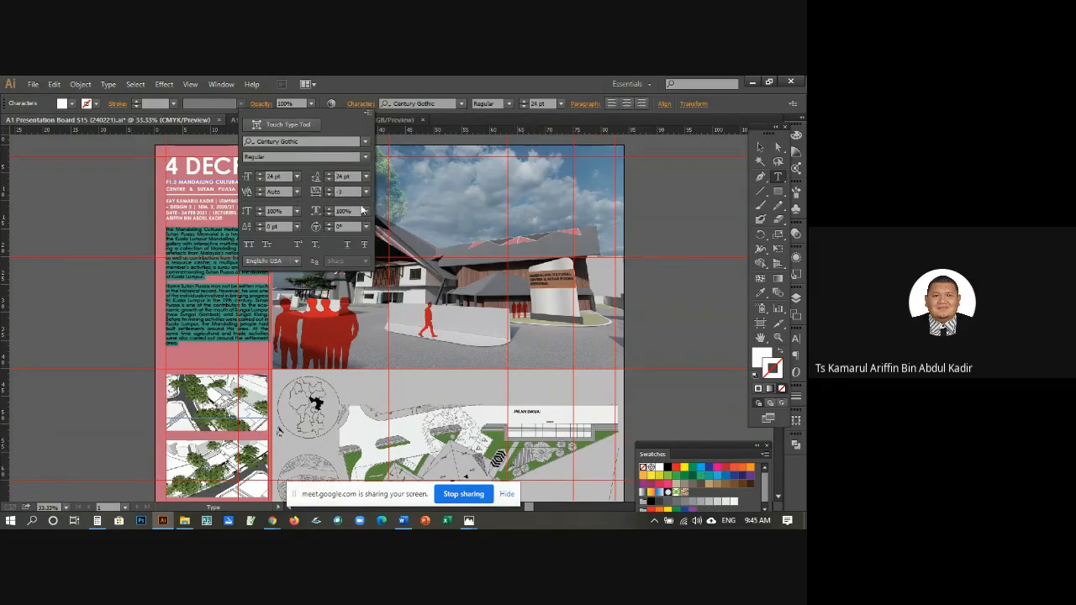
{"action": "left_click", "coordinate": [329, 190]}
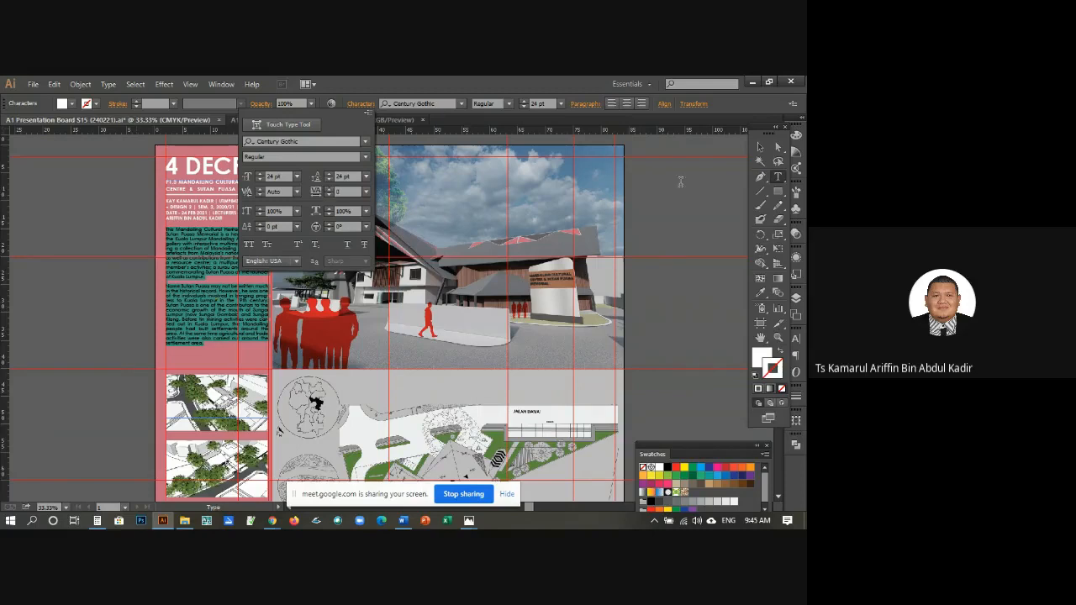
{"action": "left_click", "coordinate": [759, 149]}
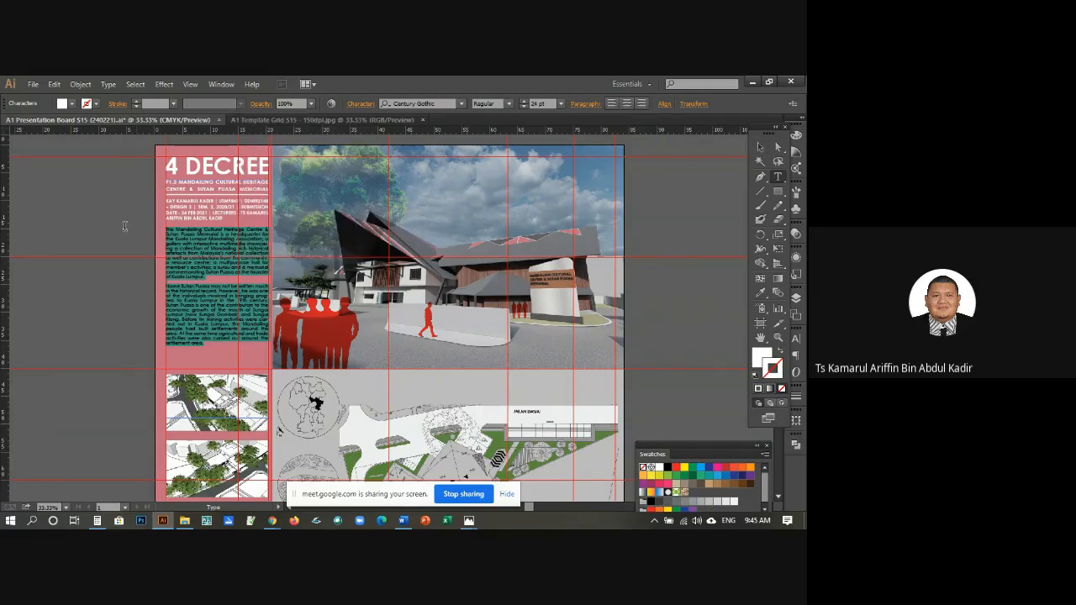
Step: Set the tracking of the project details text below the divider line to 0
{"action": "left_click", "coordinate": [195, 218]}
{"action": "left_click_drag", "start_coordinate": [225, 218], "coordinate": [156, 200]}
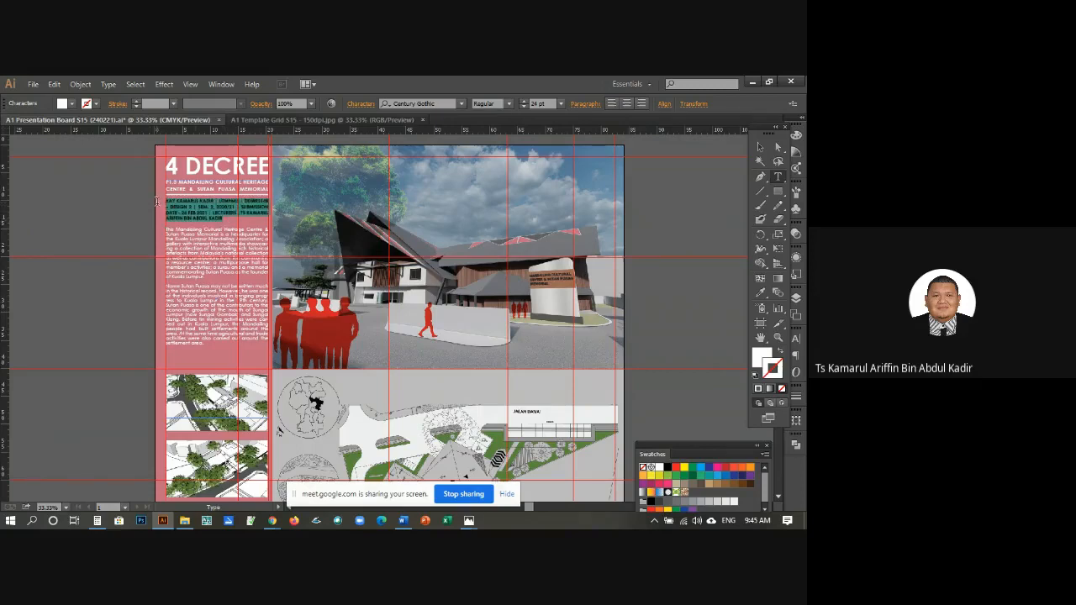
{"action": "left_click", "coordinate": [354, 104]}
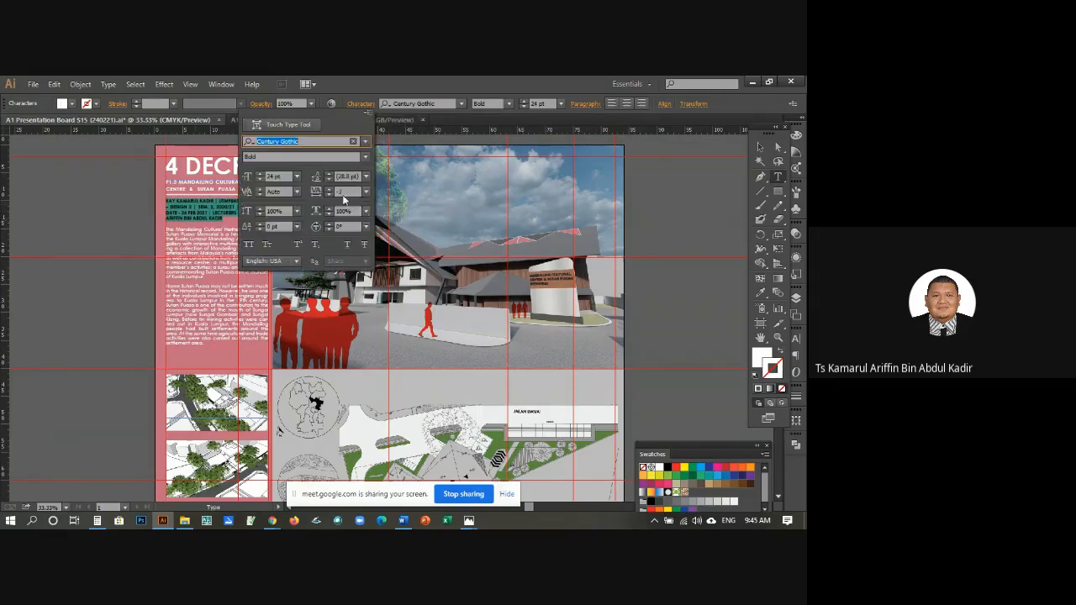
{"action": "left_click", "coordinate": [328, 195]}
{"action": "left_click", "coordinate": [328, 189]}
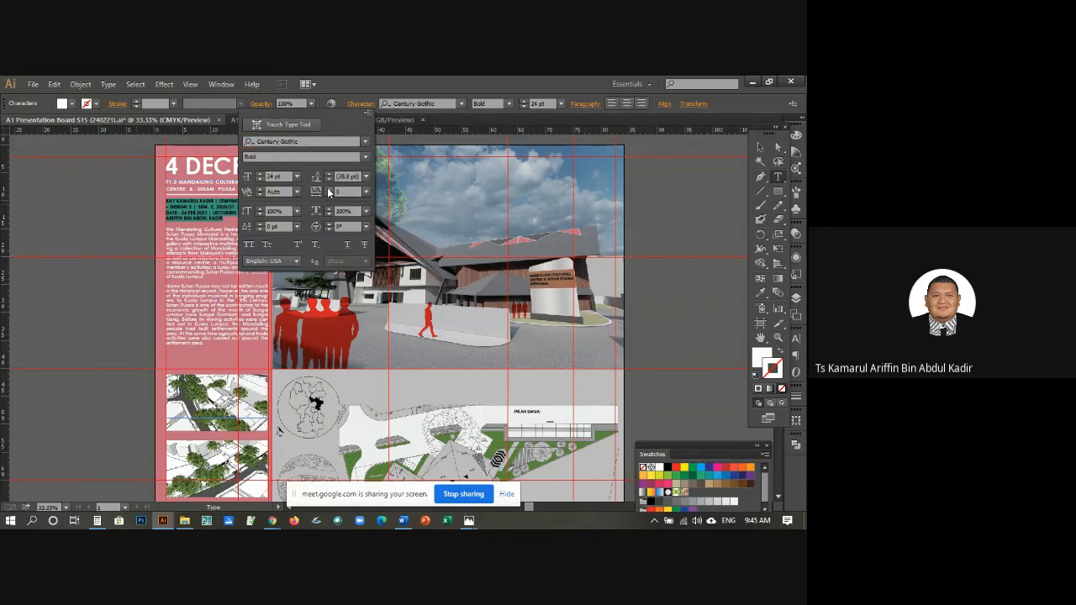
{"action": "left_click", "coordinate": [221, 185]}
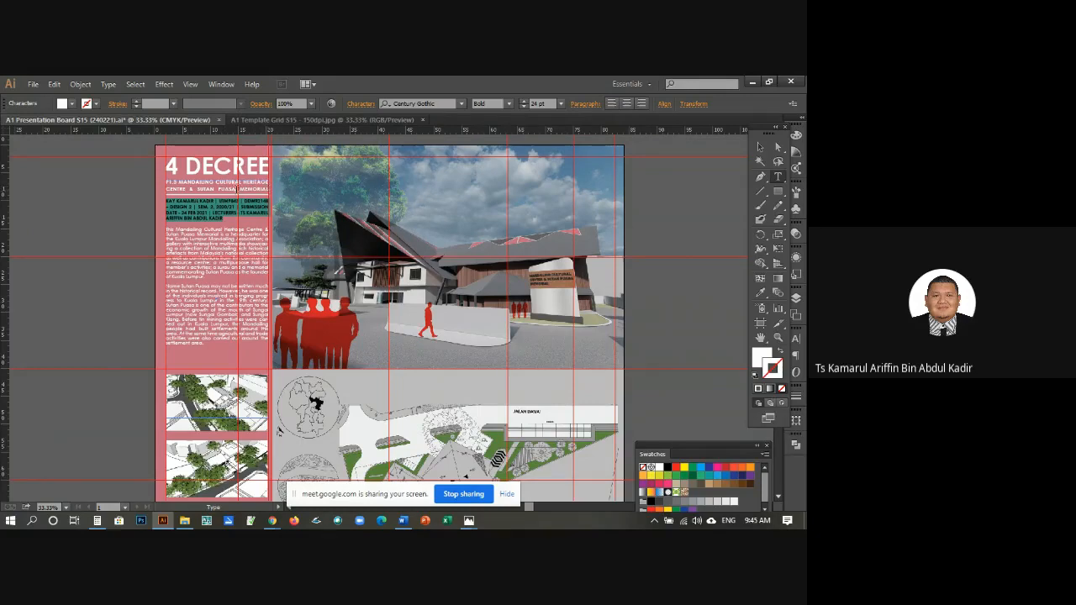
Step: Set the tracking of the two-line subtitle below the title to 0 and deselect the text
{"action": "left_click_drag", "start_coordinate": [167, 183], "coordinate": [282, 190]}
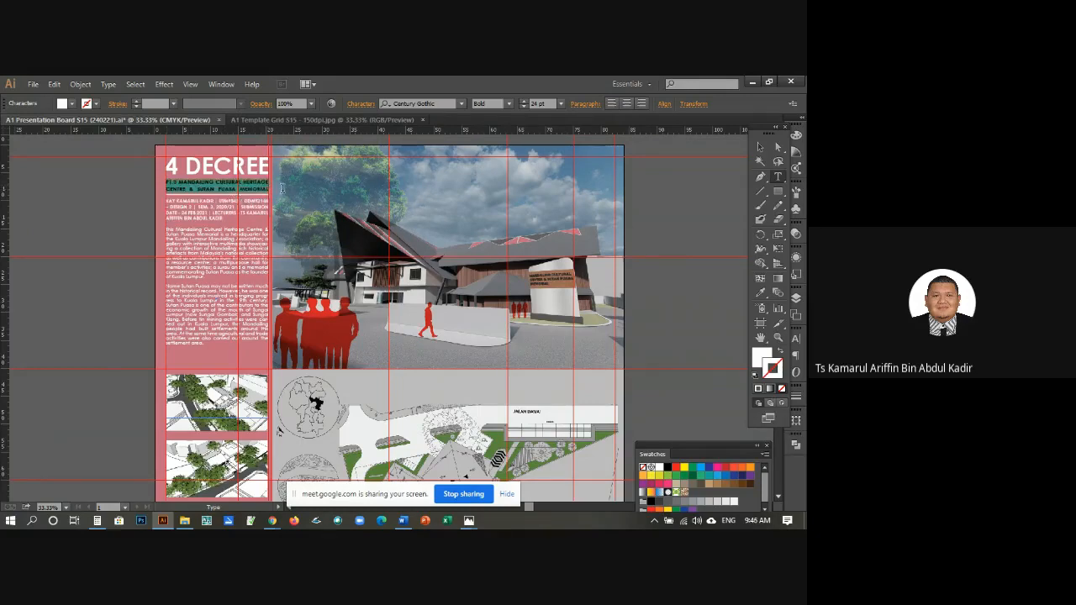
{"action": "left_click", "coordinate": [365, 106]}
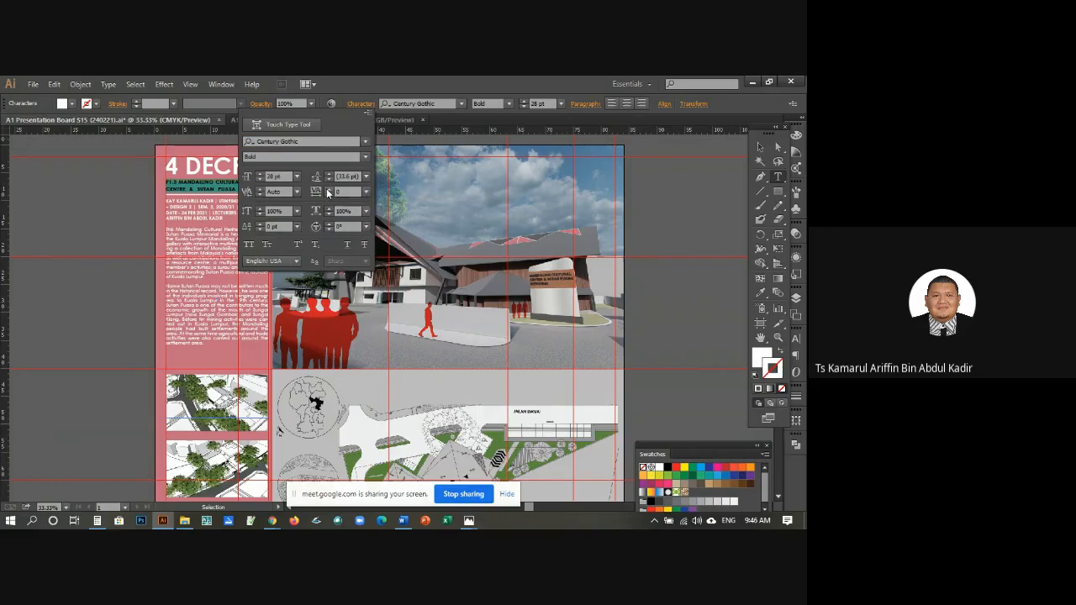
{"action": "left_click", "coordinate": [143, 189]}
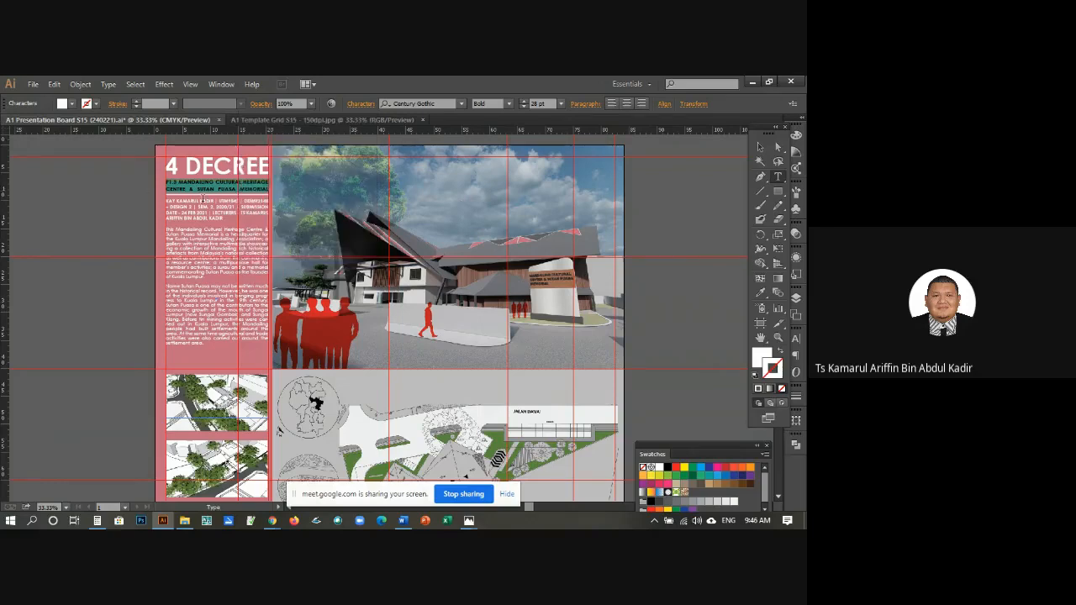
{"action": "left_click", "coordinate": [760, 147]}
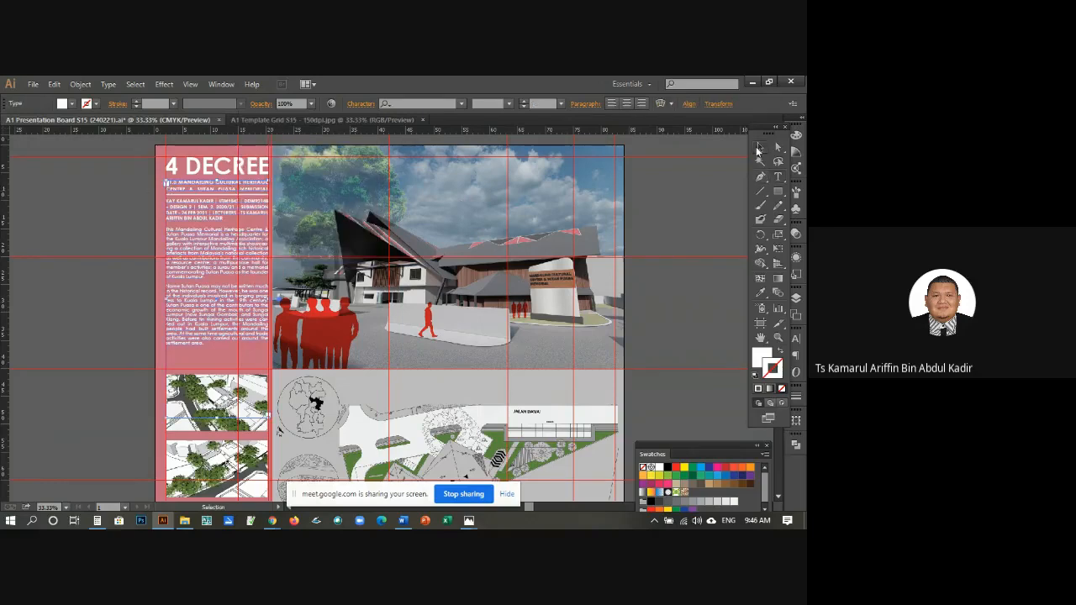
{"action": "left_click", "coordinate": [148, 204]}
Step: Duplicate the white divider line to just below the last body paragraph, aligned with the text column, and deselect it
{"action": "left_click", "coordinate": [778, 337]}
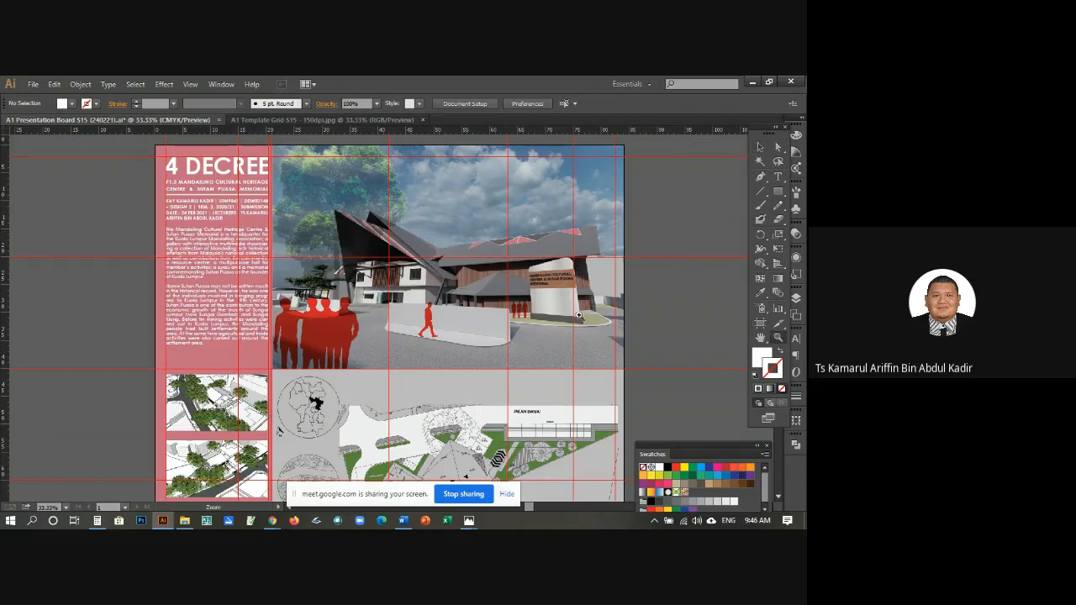
{"action": "left_click", "coordinate": [218, 345]}
{"action": "scroll", "coordinate": [416, 253], "scroll_direction": "up", "scroll_amount": 1}
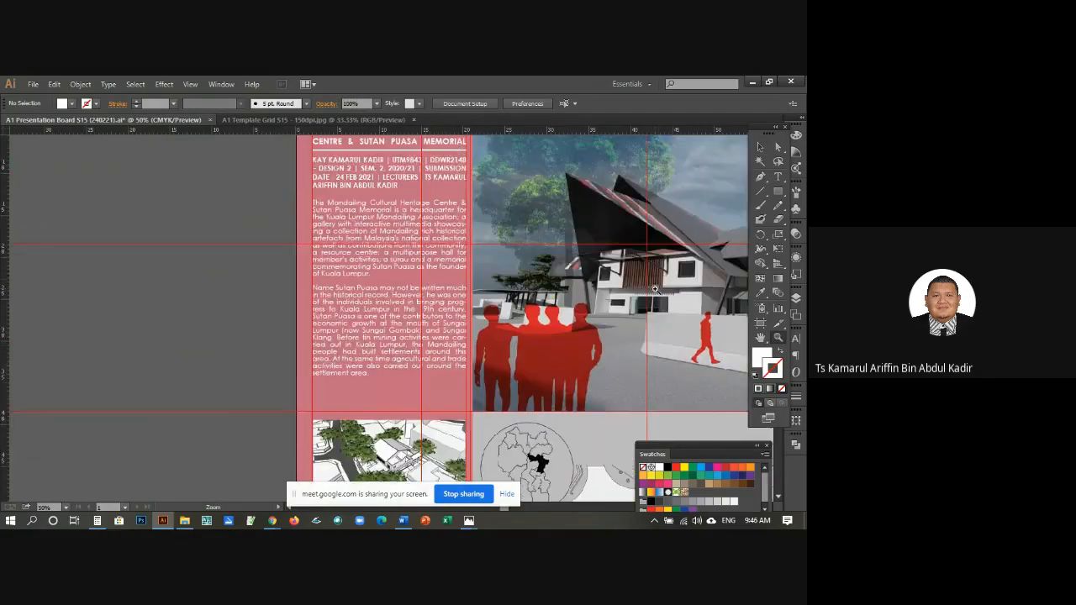
{"action": "scroll", "coordinate": [417, 253], "scroll_direction": "down", "scroll_amount": 1}
{"action": "scroll", "coordinate": [416, 253], "scroll_direction": "down", "scroll_amount": 1}
{"action": "key", "text": "v"}
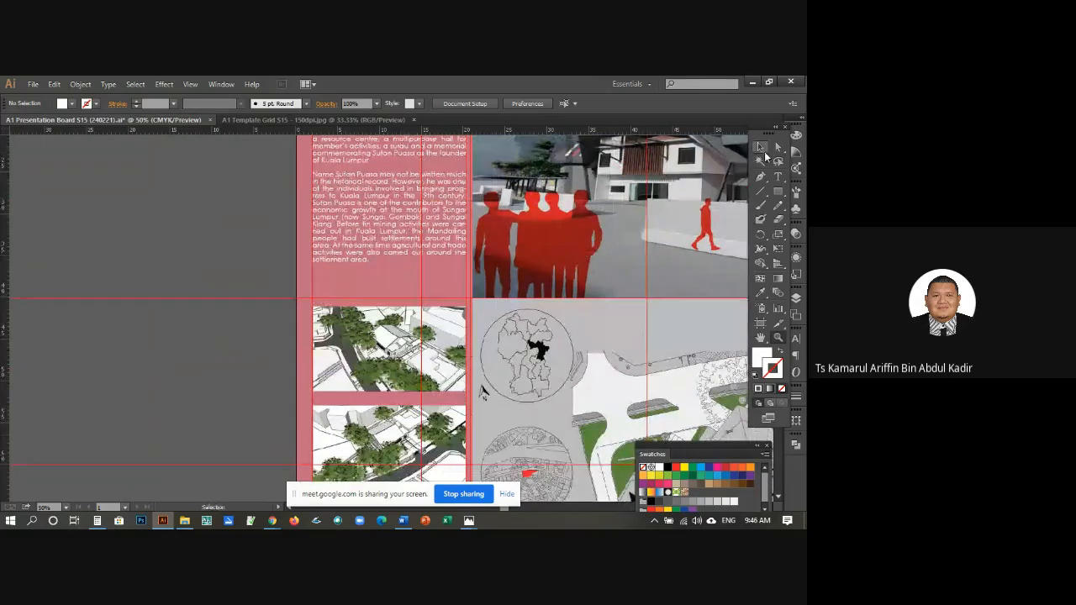
{"action": "scroll", "coordinate": [414, 279], "scroll_direction": "up", "scroll_amount": 3}
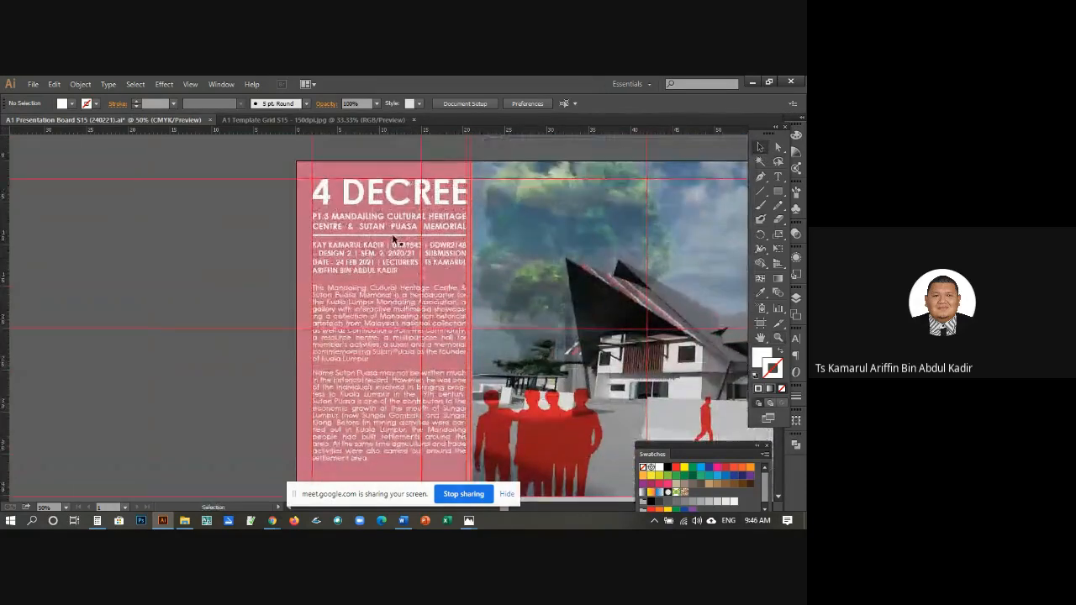
{"action": "left_click_drag", "start_coordinate": [392, 239], "coordinate": [410, 468]}
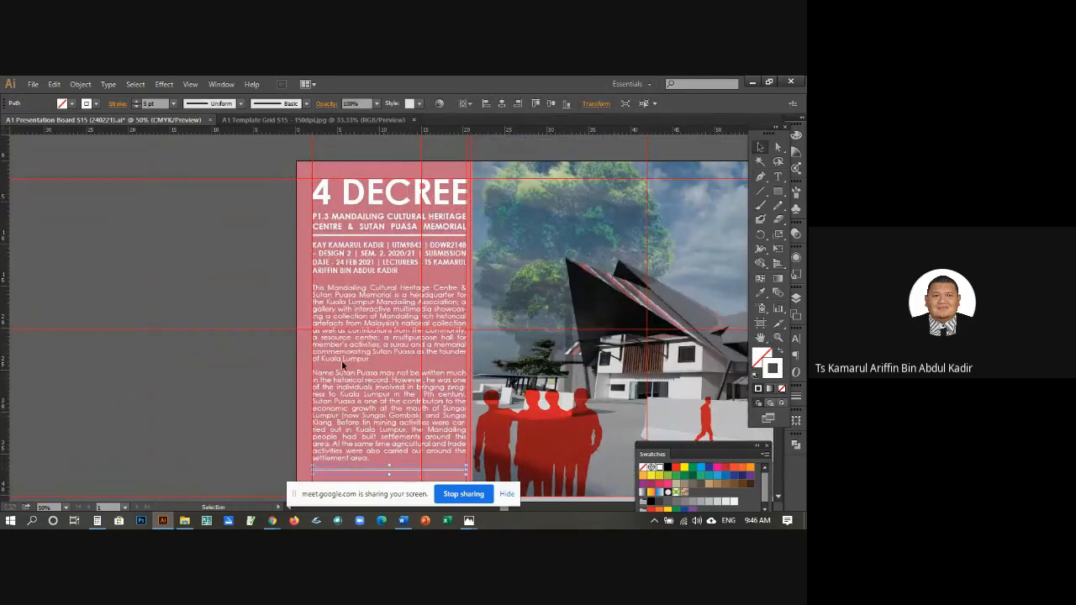
{"action": "scroll", "coordinate": [340, 356], "scroll_direction": "down", "scroll_amount": 1}
{"action": "left_click", "coordinate": [202, 348]}
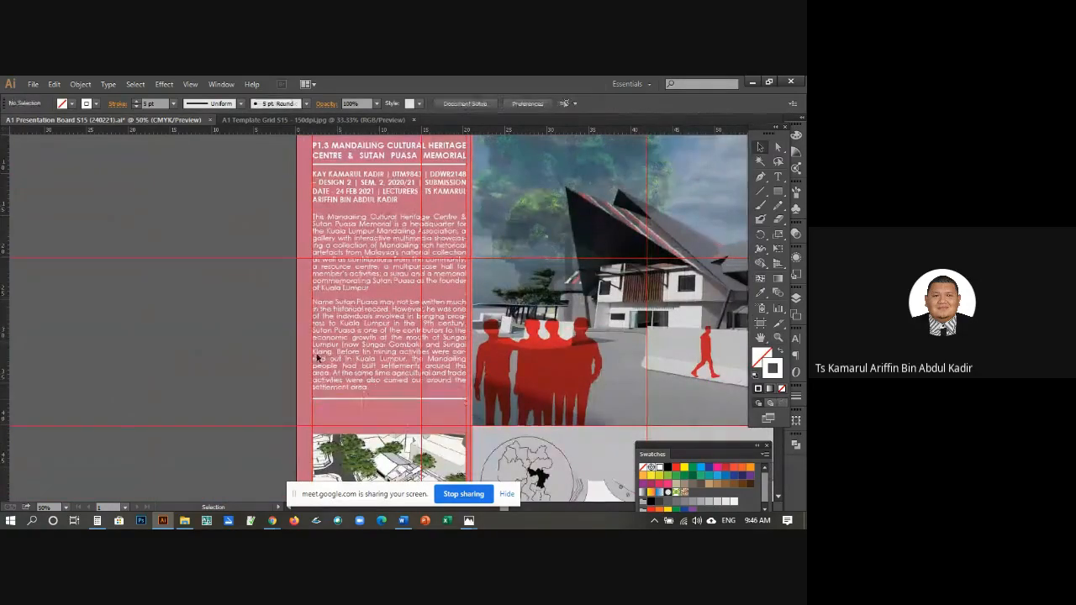
Step: Switch to the Word document that holds the page number and the plan and elevation labels
{"action": "scroll", "coordinate": [317, 356], "scroll_direction": "down", "scroll_amount": 3}
{"action": "scroll", "coordinate": [543, 299], "scroll_direction": "down", "scroll_amount": 1}
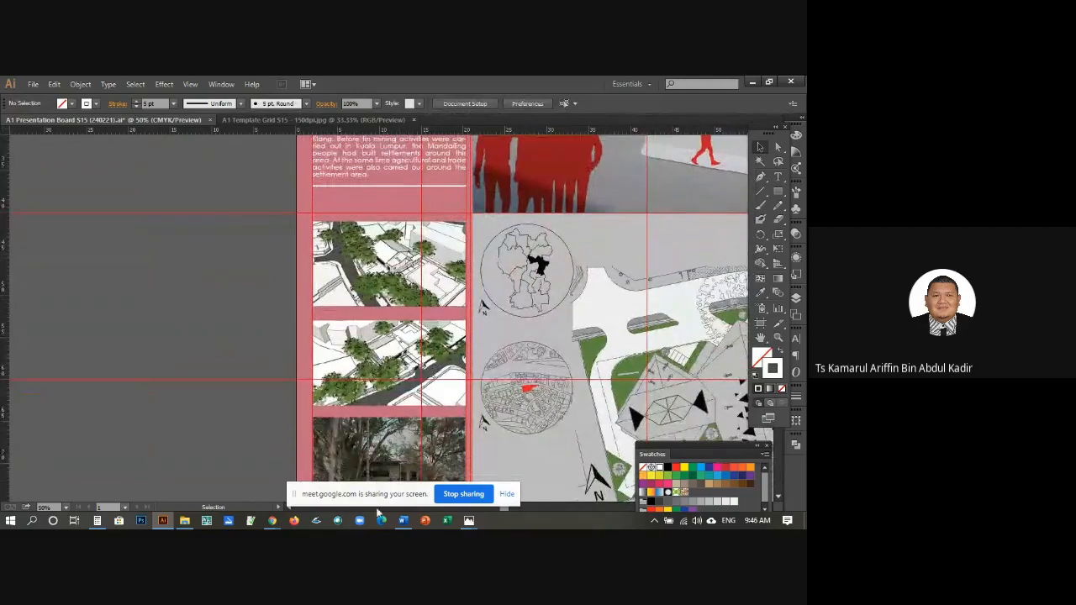
{"action": "left_click", "coordinate": [403, 521]}
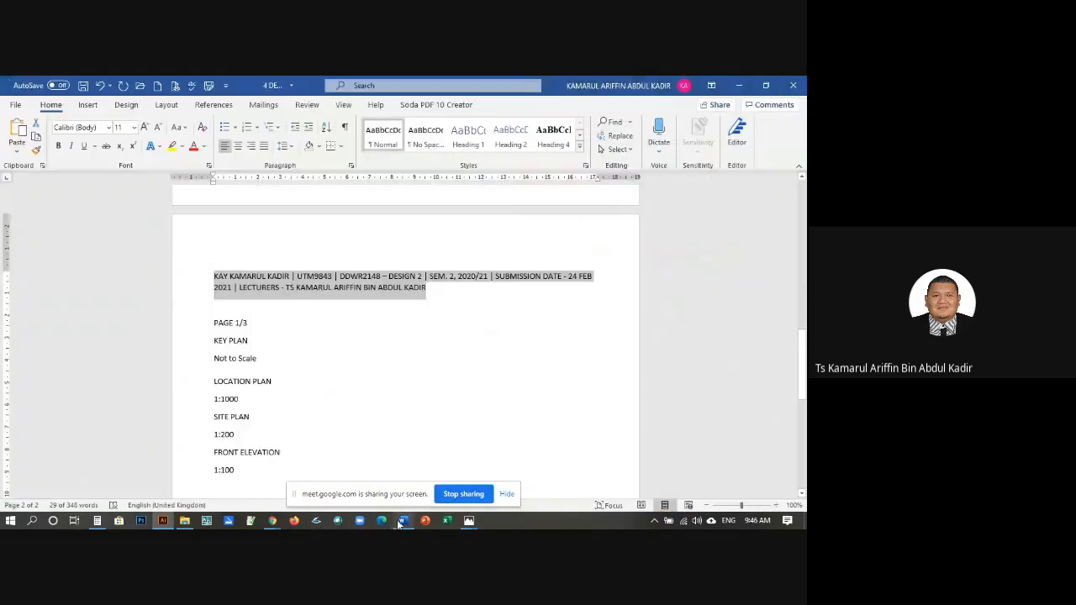
Step: Copy THE SITE heading and its paragraph about the proposed site from the Word document
{"action": "left_click", "coordinate": [376, 383]}
{"action": "scroll", "coordinate": [376, 383], "scroll_direction": "up", "scroll_amount": 12}
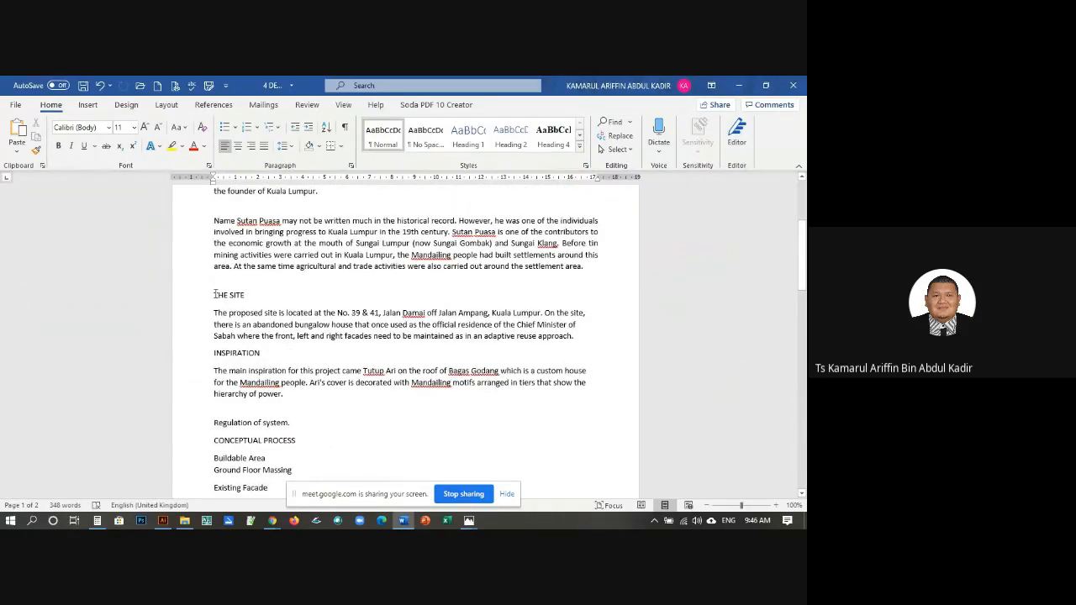
{"action": "left_click_drag", "start_coordinate": [215, 294], "coordinate": [573, 339]}
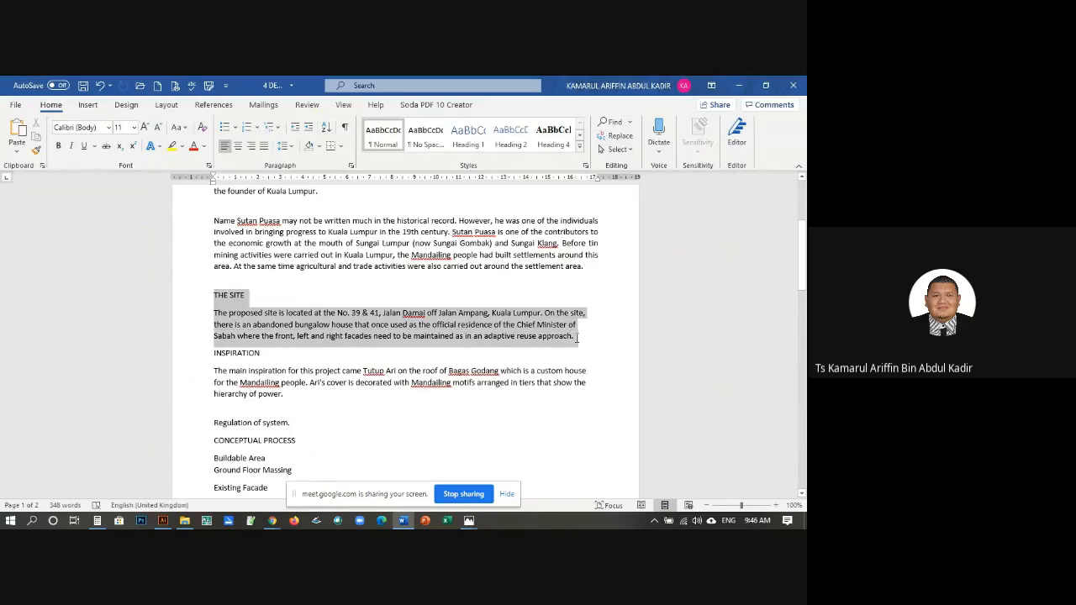
{"action": "right_click", "coordinate": [331, 328]}
{"action": "left_click", "coordinate": [358, 160]}
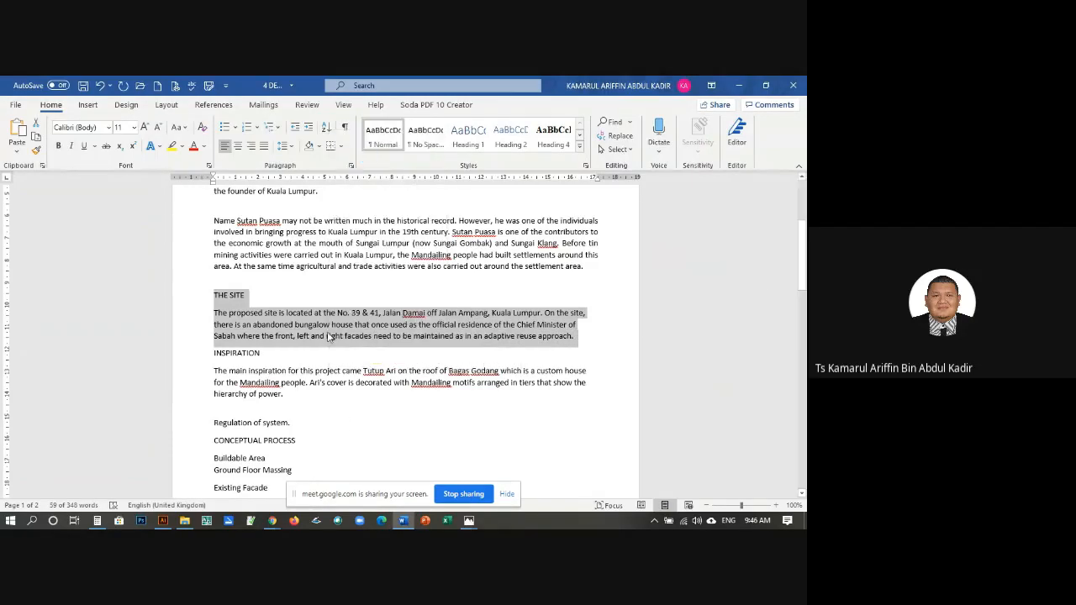
Step: Switch to the Illustrator presentation board and duplicate the project description text block below the white divider line in the pink column
{"action": "left_click", "coordinate": [165, 521]}
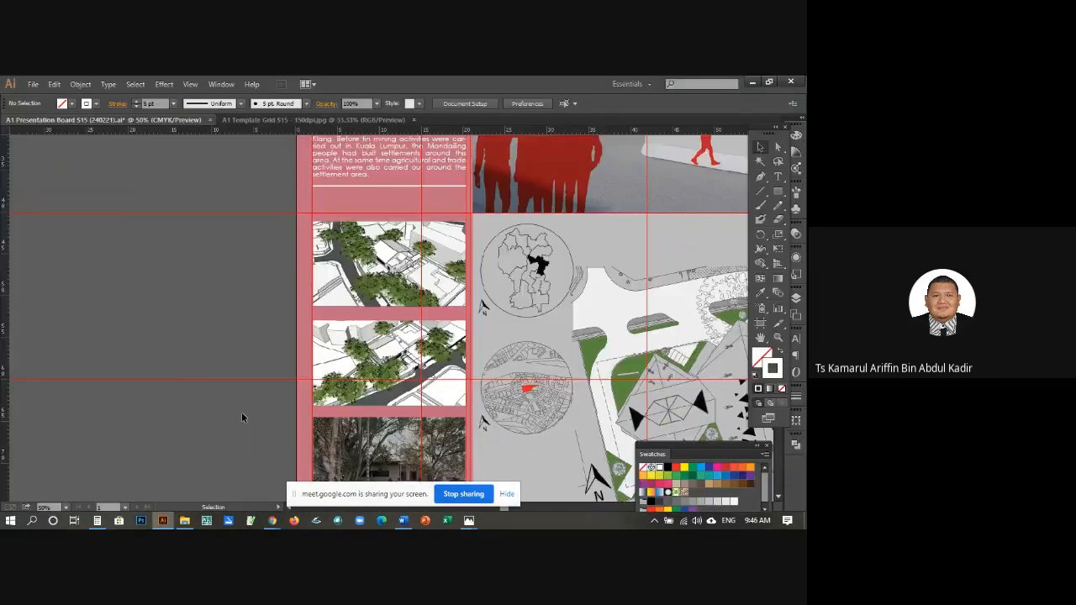
{"action": "scroll", "coordinate": [241, 412], "scroll_direction": "up", "scroll_amount": 4}
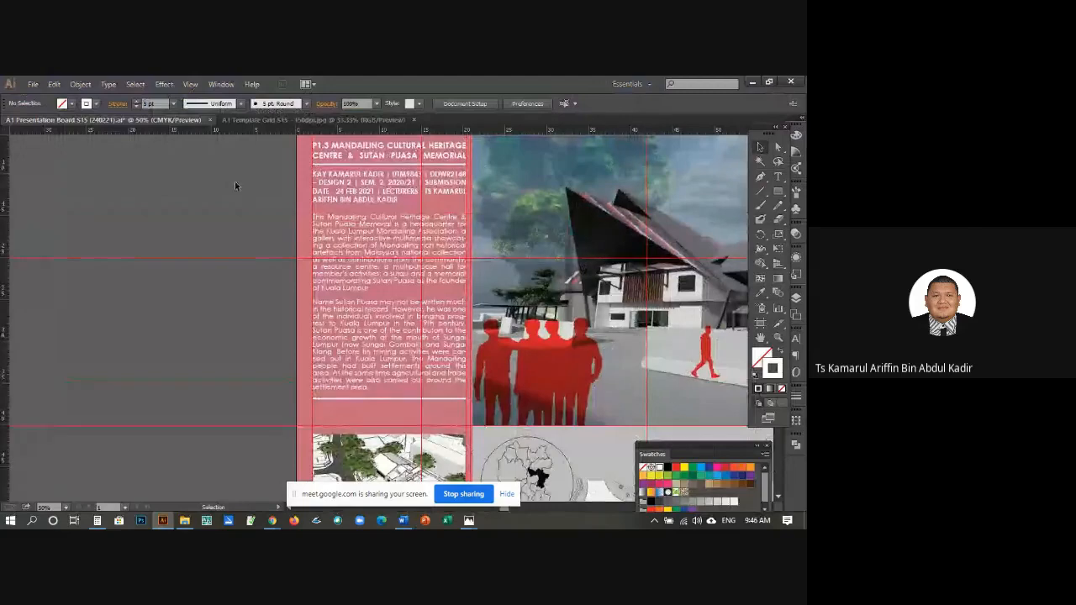
{"action": "double_click", "coordinate": [438, 228]}
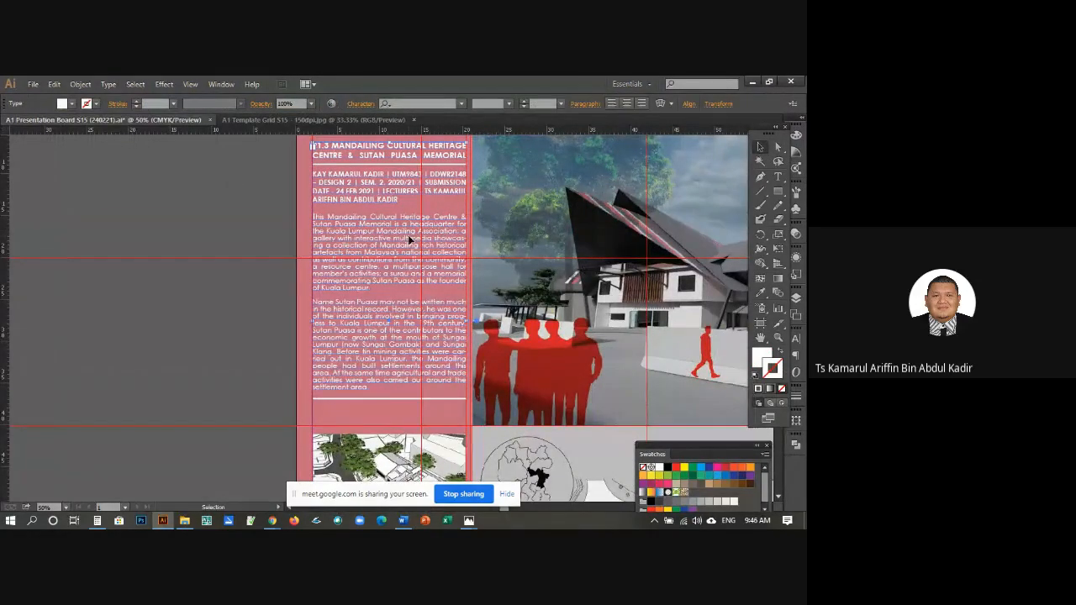
{"action": "scroll", "coordinate": [408, 232], "scroll_direction": "up", "scroll_amount": 1}
{"action": "scroll", "coordinate": [404, 224], "scroll_direction": "down", "scroll_amount": 1}
{"action": "left_click_drag", "start_coordinate": [342, 150], "coordinate": [352, 420]}
{"action": "scroll", "coordinate": [357, 354], "scroll_direction": "down", "scroll_amount": 4}
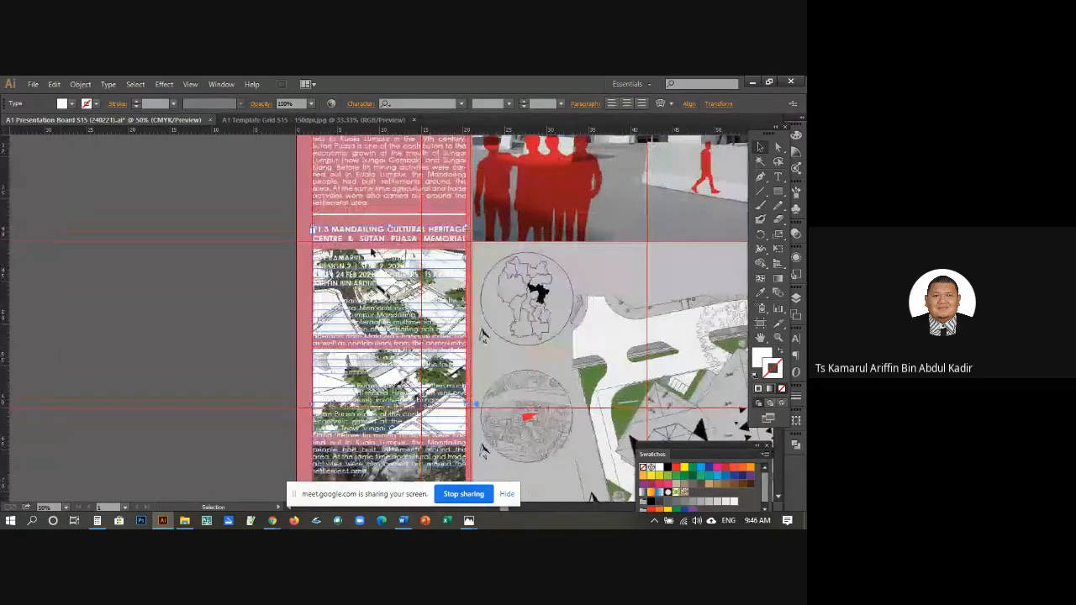
Step: Replace all text in the duplicated block with the copied THE SITE heading and paragraph
{"action": "left_click", "coordinate": [778, 176]}
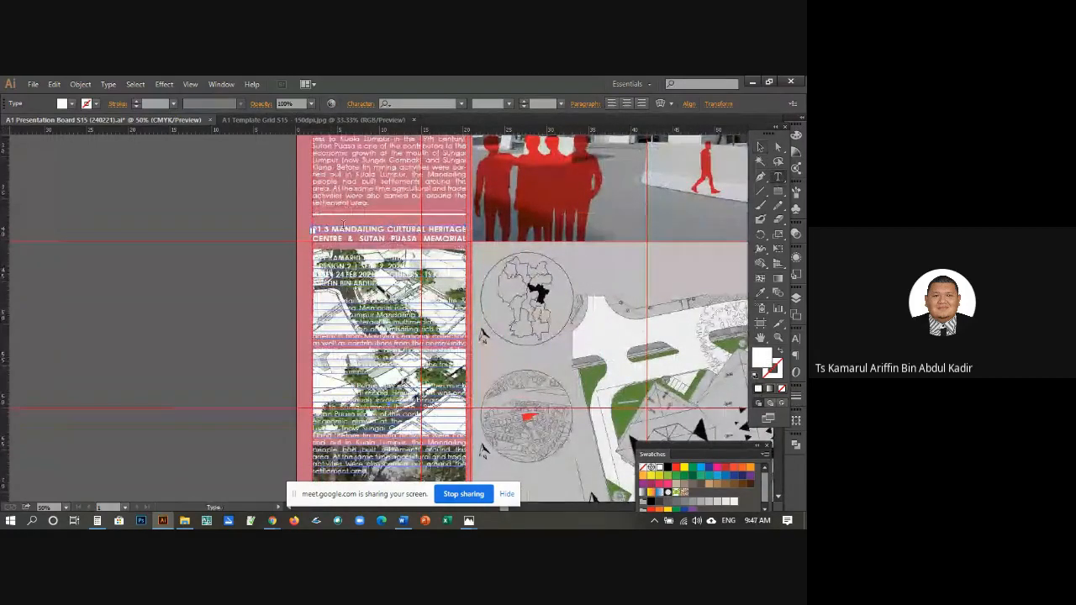
{"action": "left_click_drag", "start_coordinate": [333, 228], "coordinate": [542, 443]}
{"action": "key", "text": "BackSpace"}
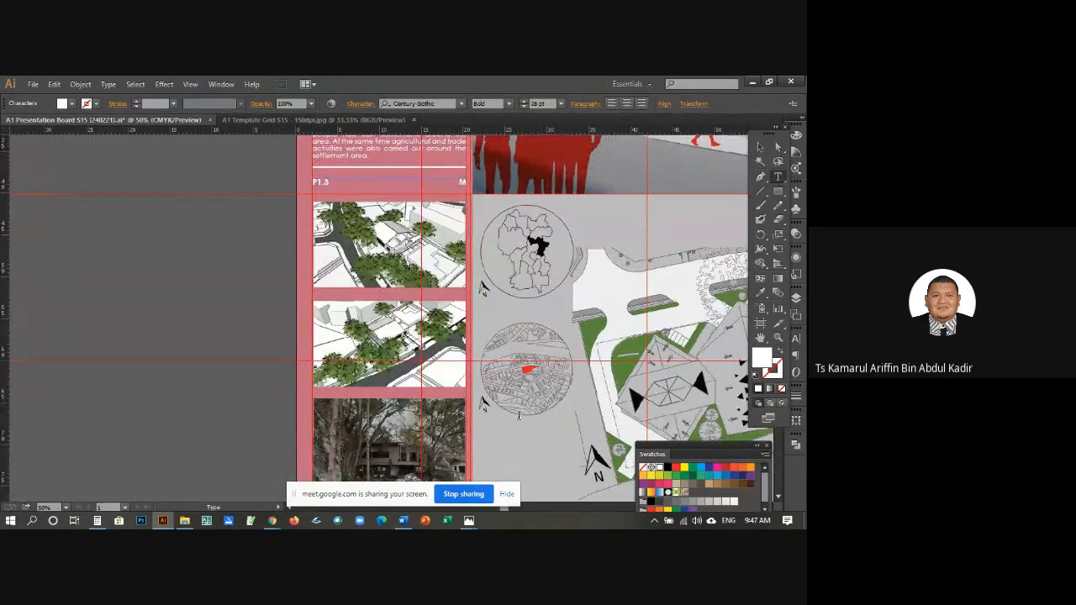
{"action": "key", "text": "BackSpace"}
{"action": "key", "text": "ctrl+v"}
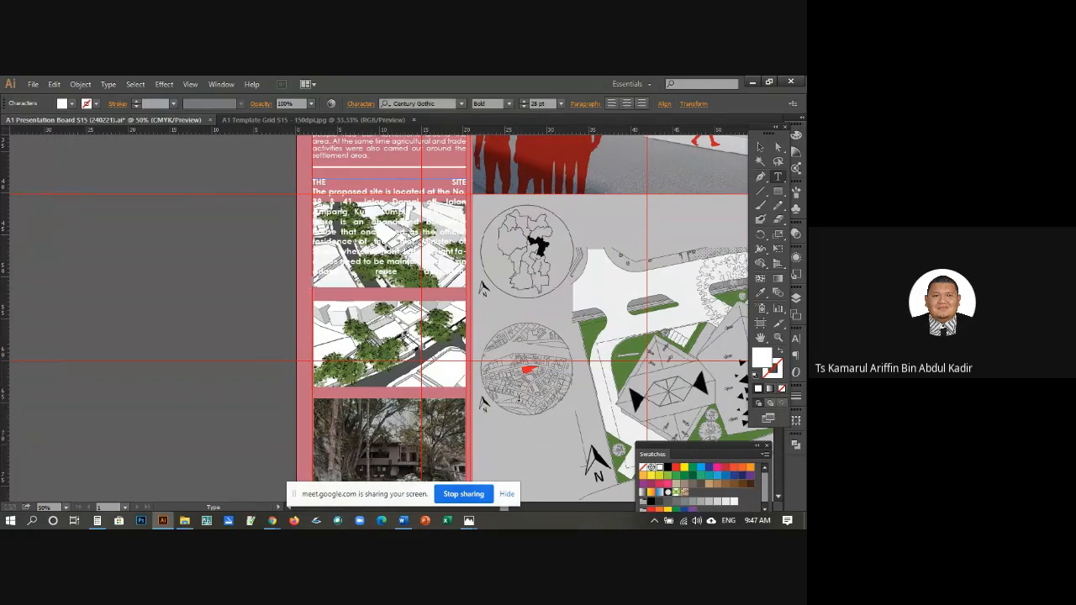
Step: Set the font size of the whole THE SITE text to 24 pt
{"action": "left_click_drag", "start_coordinate": [312, 182], "coordinate": [515, 318]}
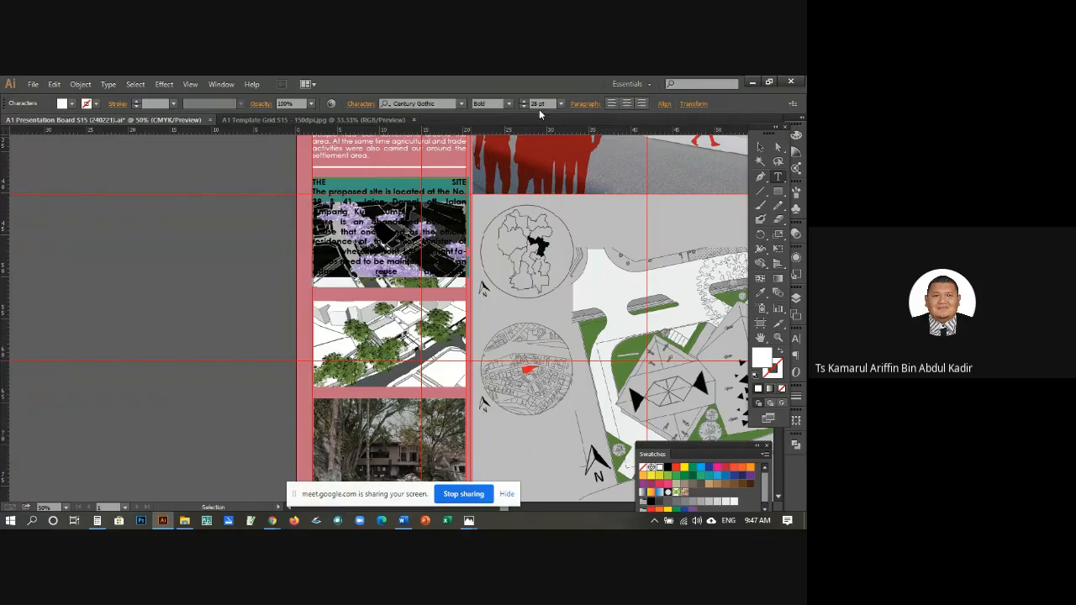
{"action": "scroll", "coordinate": [535, 229], "scroll_direction": "up", "scroll_amount": 3}
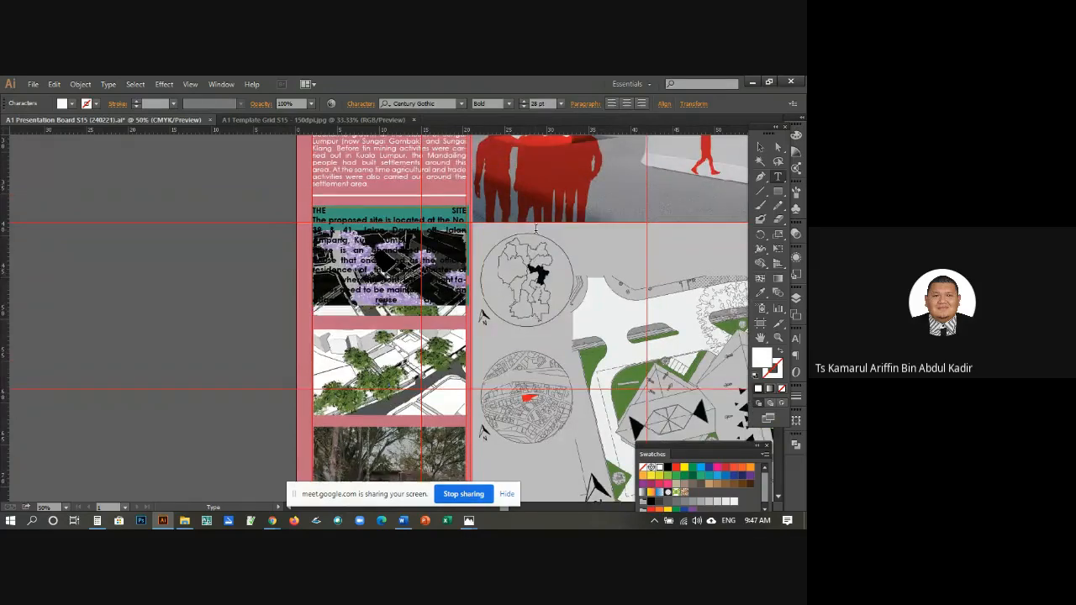
{"action": "scroll", "coordinate": [536, 228], "scroll_direction": "up", "scroll_amount": 5}
{"action": "scroll", "coordinate": [535, 229], "scroll_direction": "down", "scroll_amount": 2}
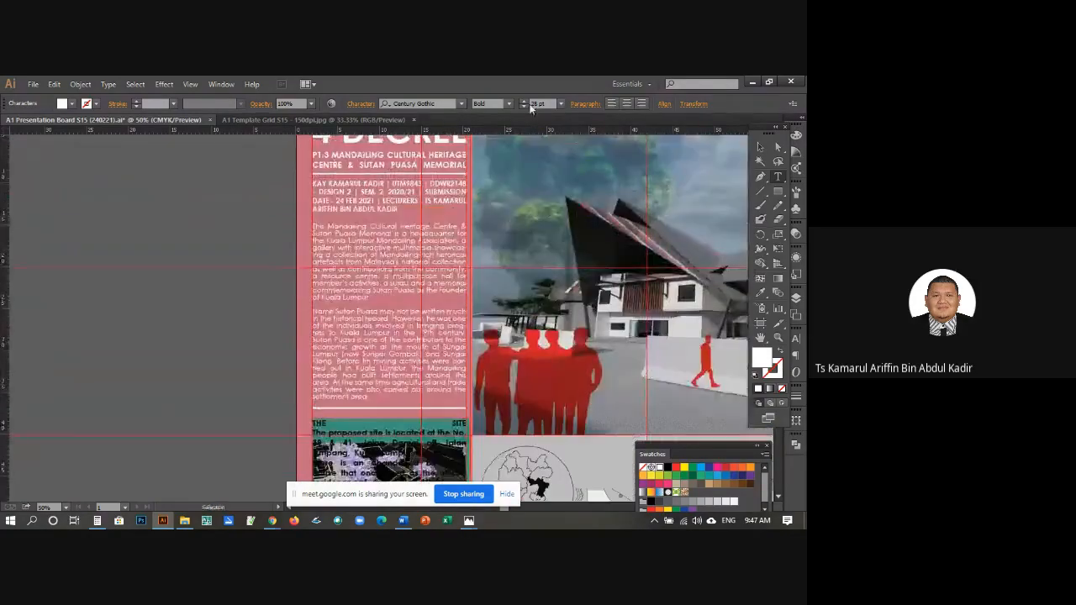
{"action": "left_click", "coordinate": [522, 107]}
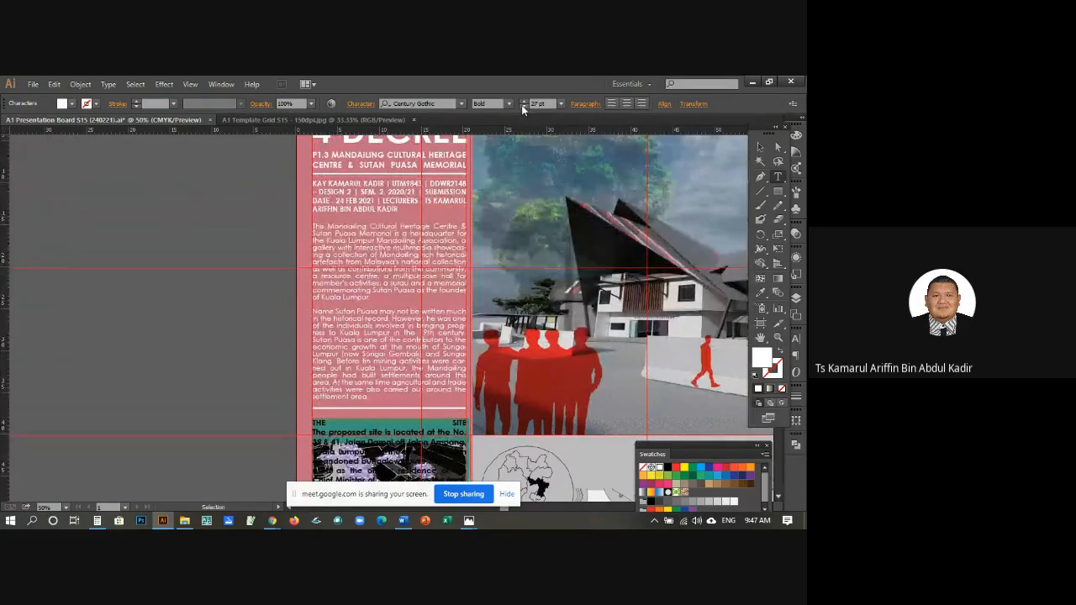
{"action": "left_click", "coordinate": [523, 107]}
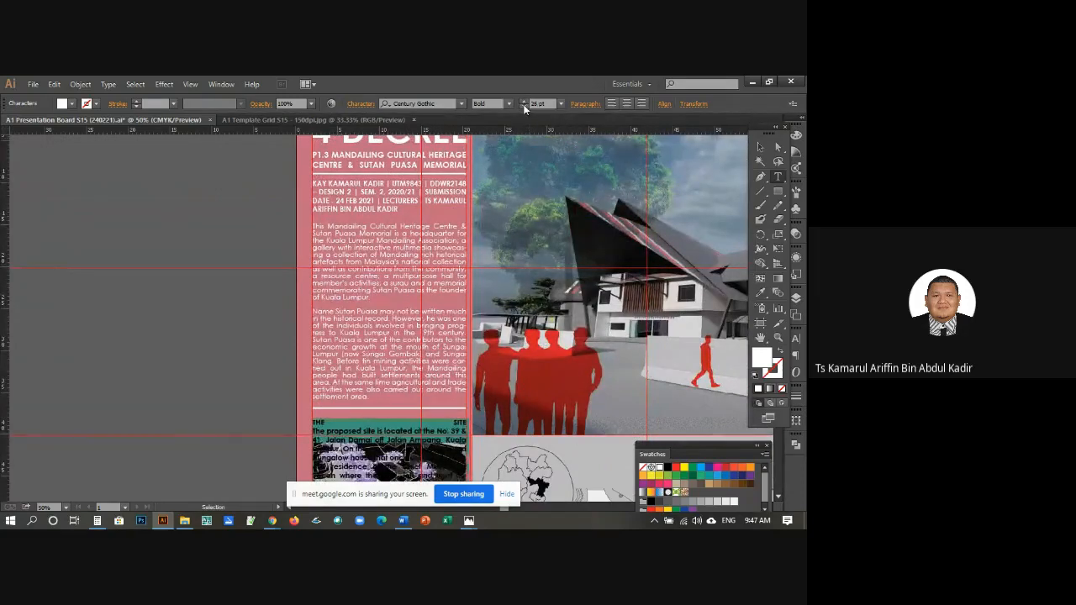
{"action": "left_click", "coordinate": [523, 107]}
{"action": "left_click", "coordinate": [523, 107]}
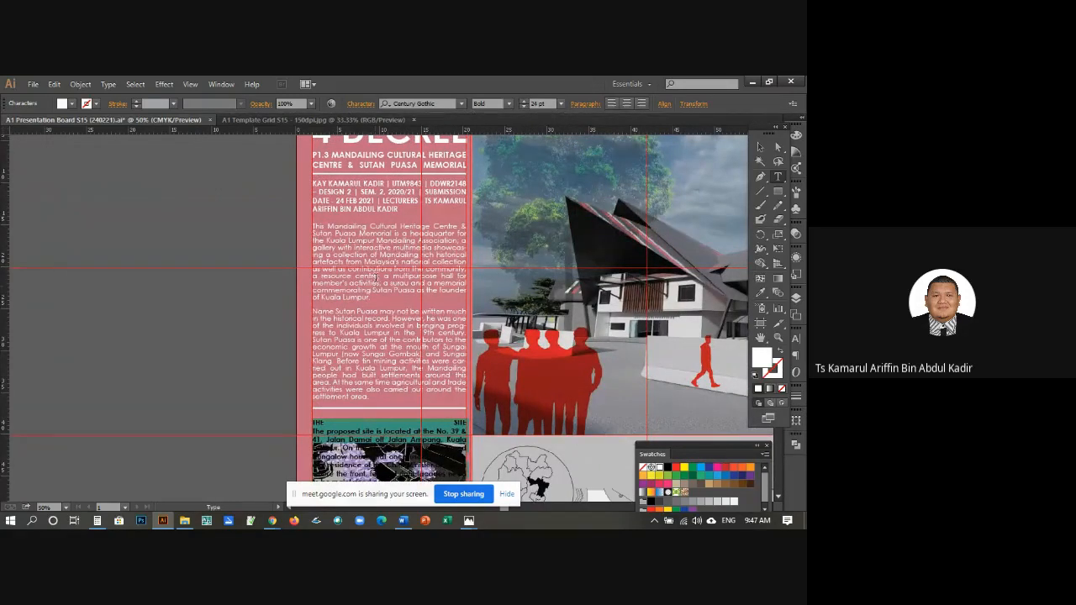
Step: Left-align the THE SITE heading line
{"action": "scroll", "coordinate": [376, 276], "scroll_direction": "down", "scroll_amount": 2}
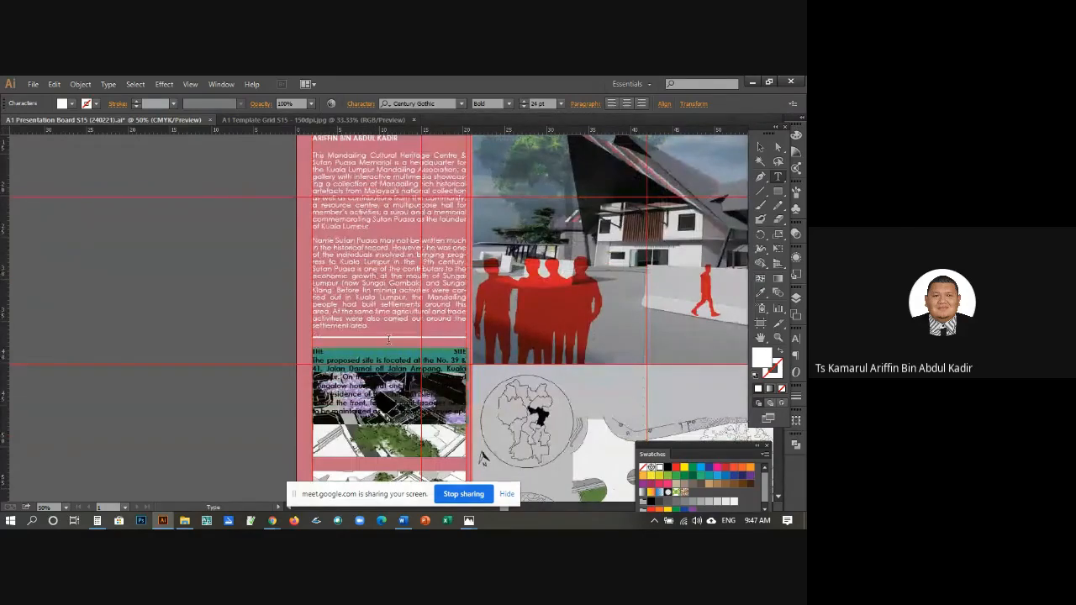
{"action": "left_click", "coordinate": [433, 351]}
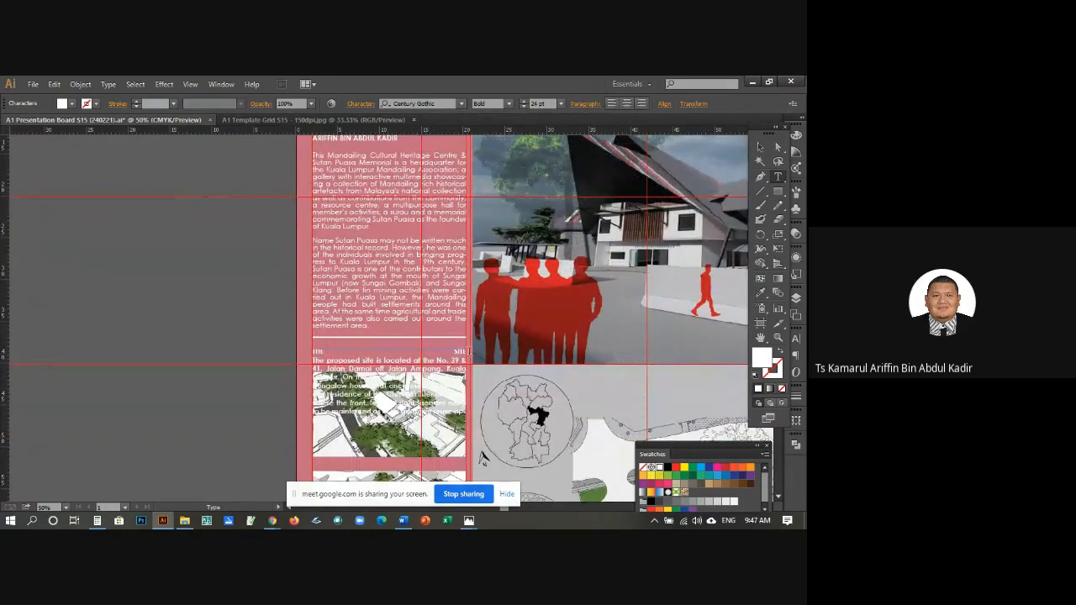
{"action": "left_click_drag", "start_coordinate": [465, 352], "coordinate": [317, 353]}
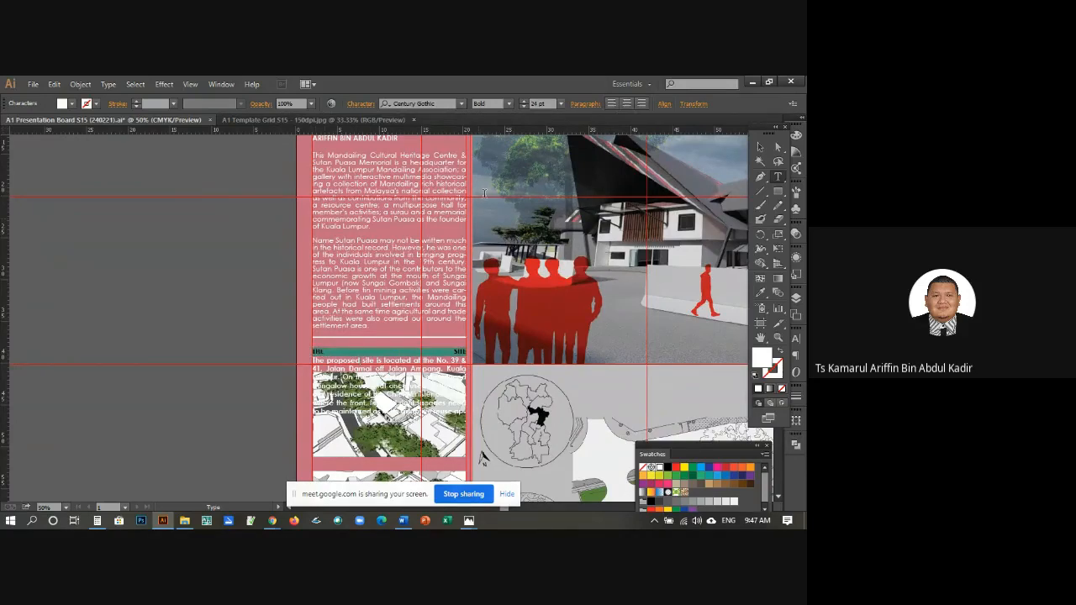
{"action": "left_click", "coordinate": [582, 105]}
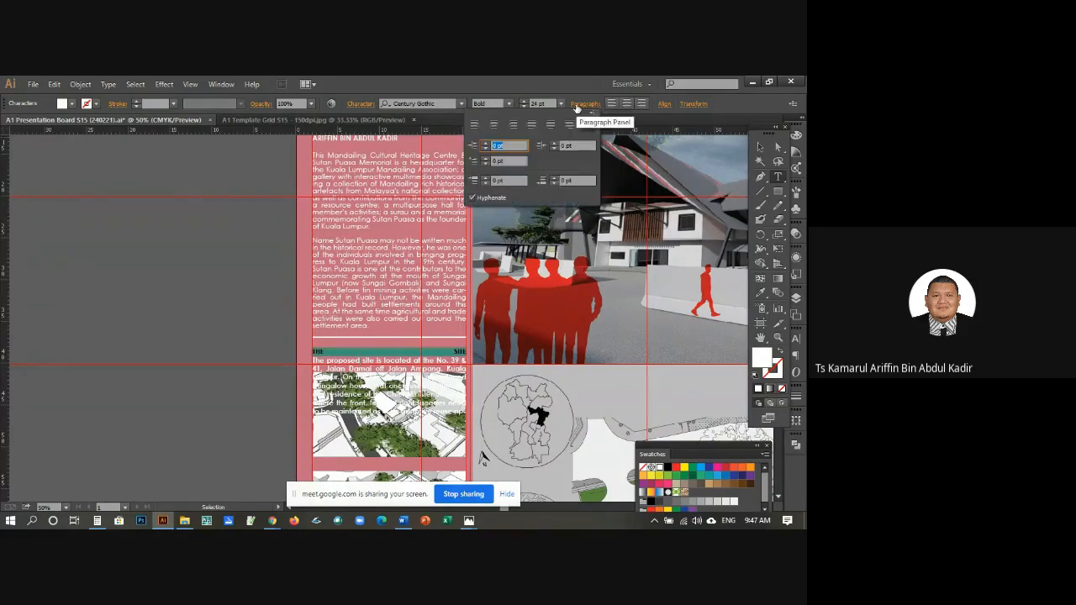
{"action": "left_click", "coordinate": [476, 125]}
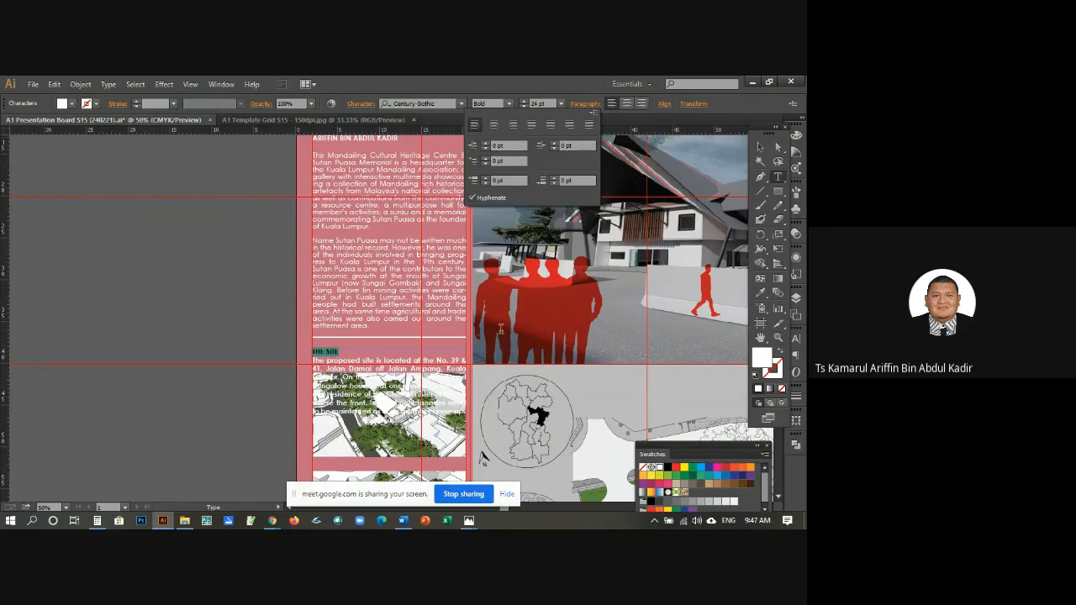
{"action": "left_click", "coordinate": [760, 148]}
{"action": "left_click", "coordinate": [257, 291]}
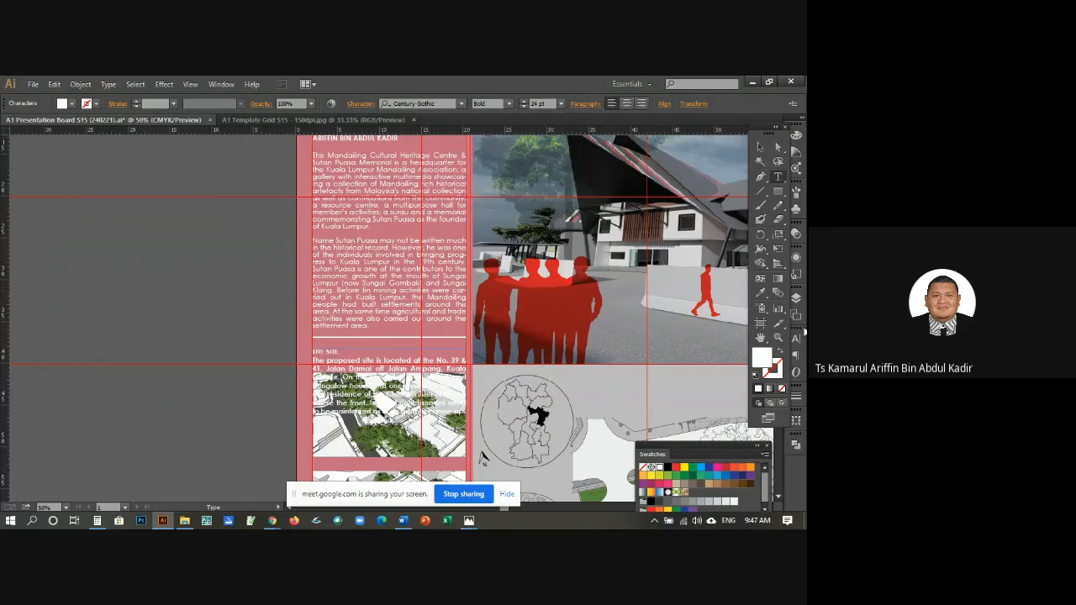
Step: Set the paragraph below the THE SITE heading to the Regular font style
{"action": "left_click", "coordinate": [779, 337]}
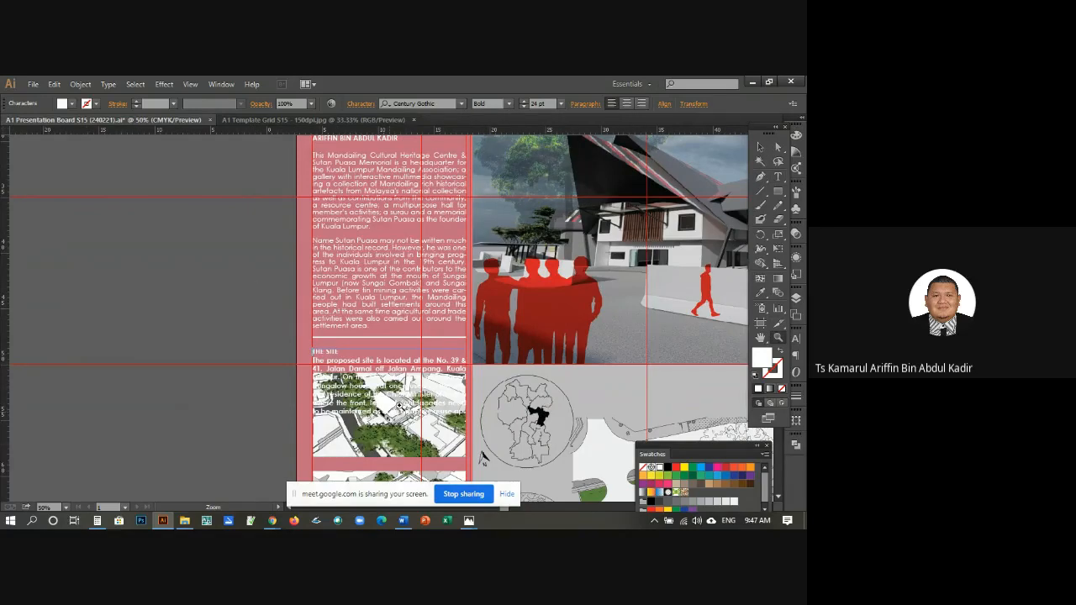
{"action": "left_click", "coordinate": [400, 403]}
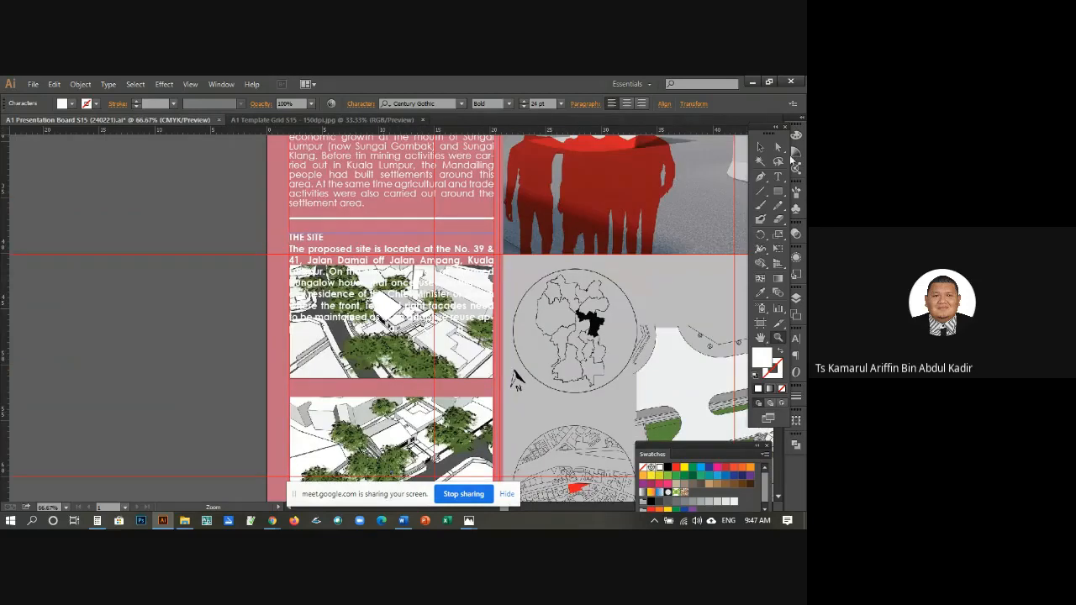
{"action": "left_click", "coordinate": [778, 176]}
{"action": "left_click_drag", "start_coordinate": [291, 248], "coordinate": [507, 353]}
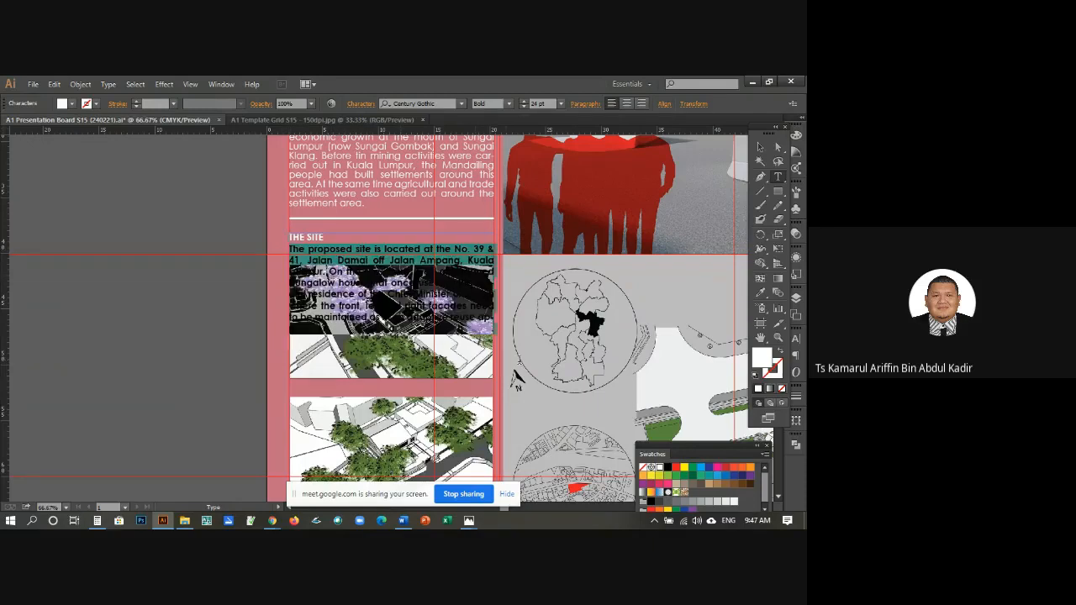
{"action": "left_click", "coordinate": [509, 104]}
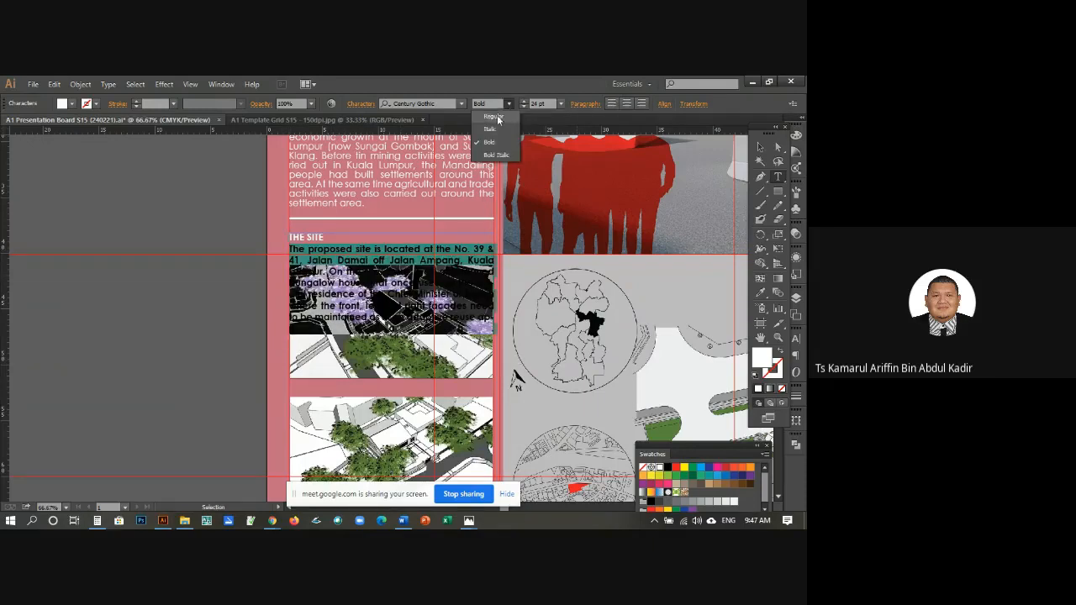
{"action": "left_click", "coordinate": [496, 117]}
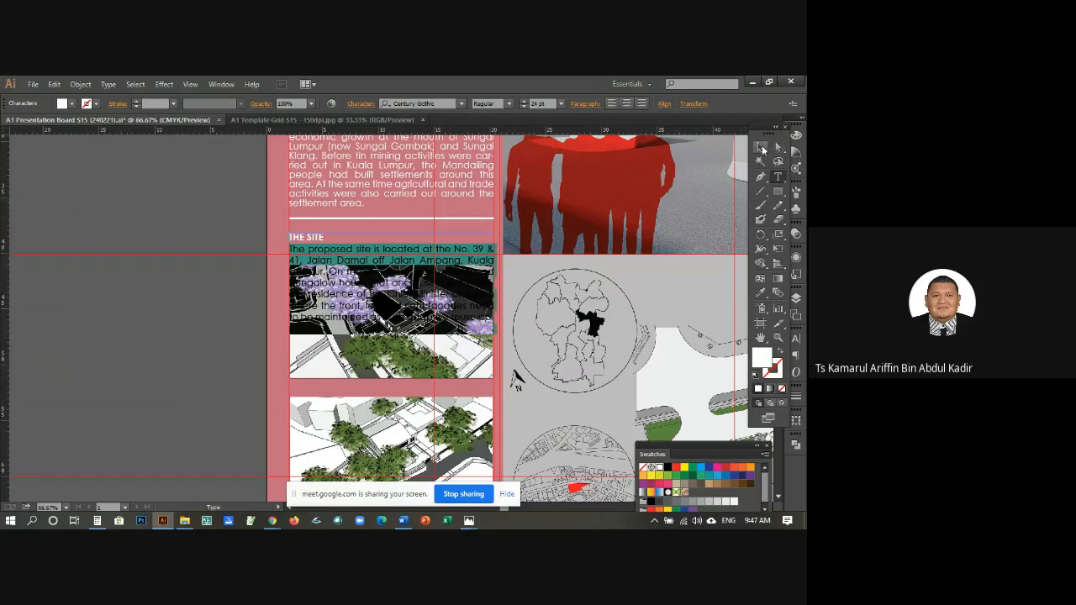
{"action": "left_click", "coordinate": [376, 156]}
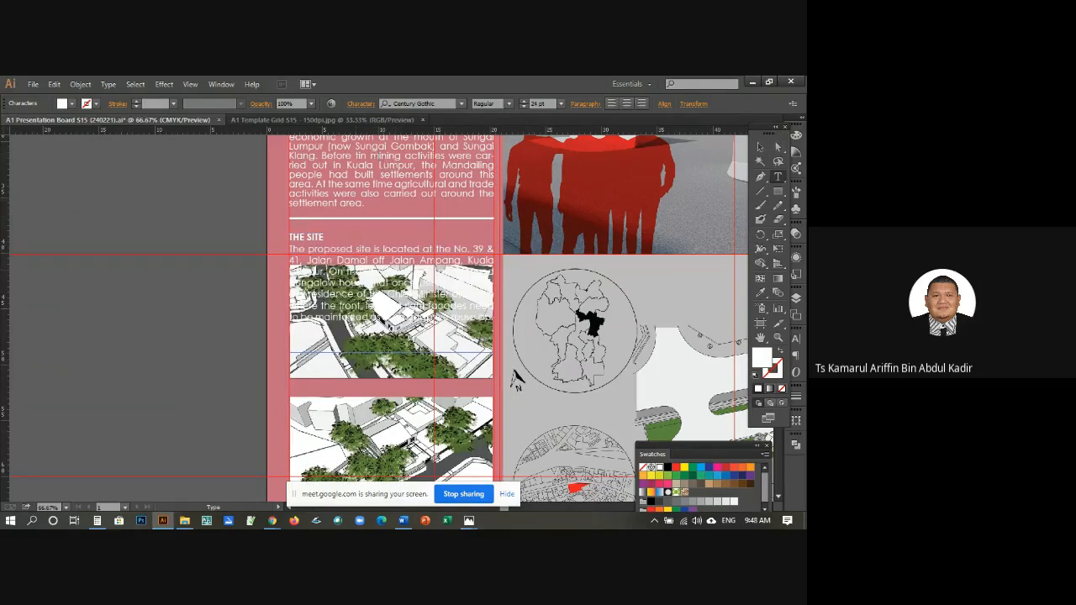
{"action": "left_click", "coordinate": [761, 148]}
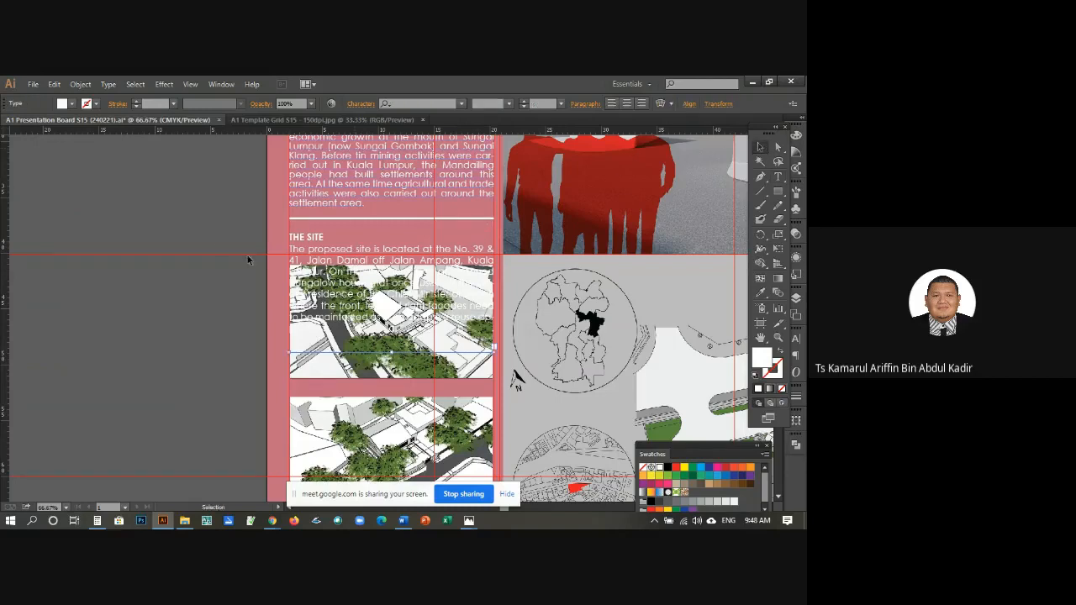
Step: Nudge the THE SITE text block upwards until its heading sits just under the white divider line
{"action": "left_click", "coordinate": [321, 240]}
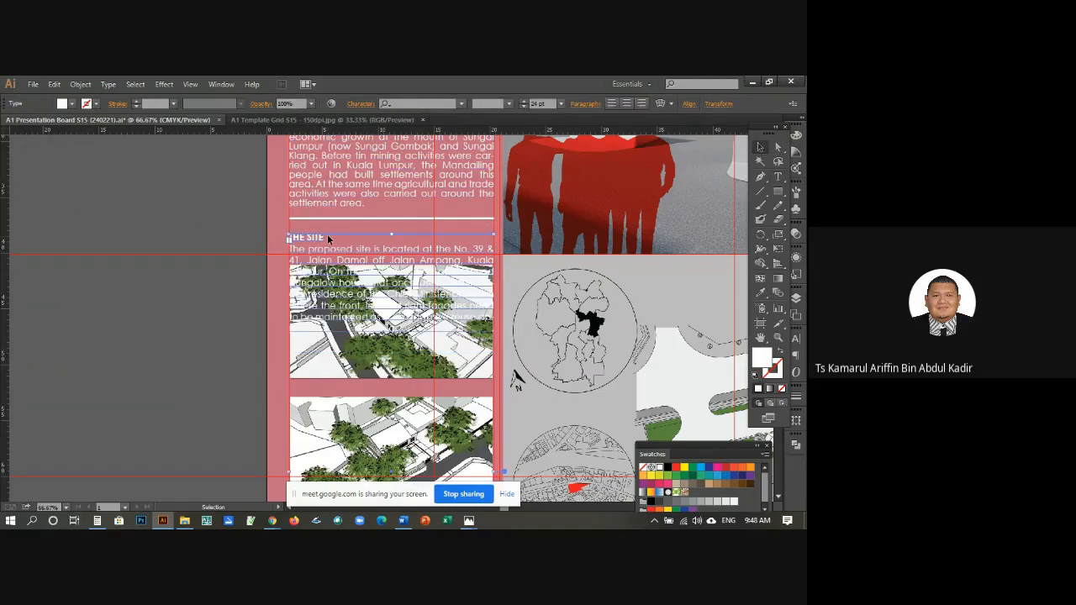
{"action": "key", "text": "Up"}
{"action": "key", "text": "Up"}
{"action": "key", "text": "Up"}
{"action": "key", "text": "Up"}
{"action": "key", "text": "Up"}
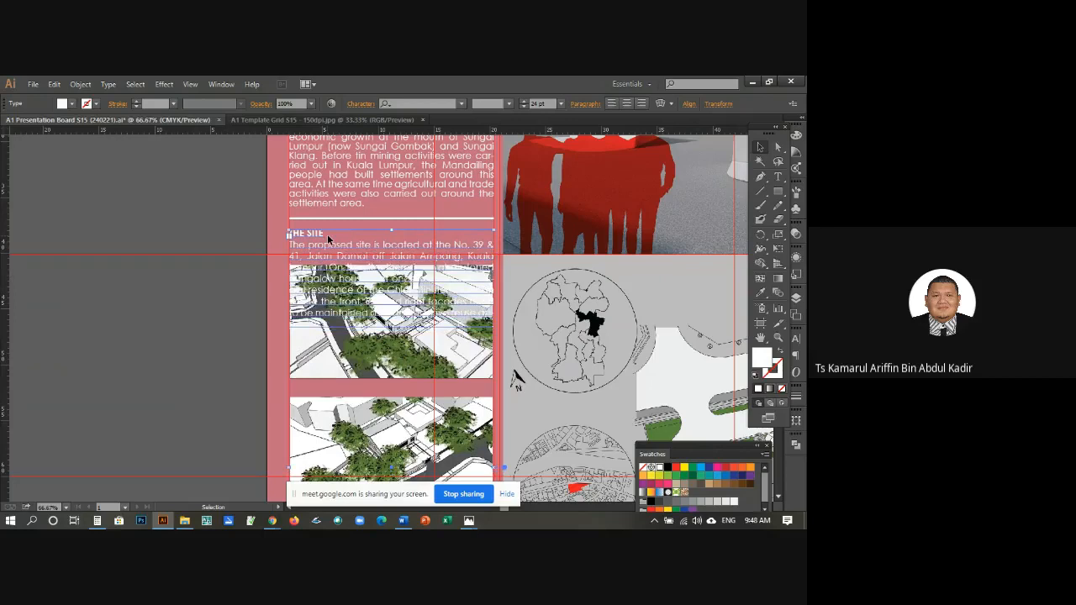
{"action": "key", "text": "Up"}
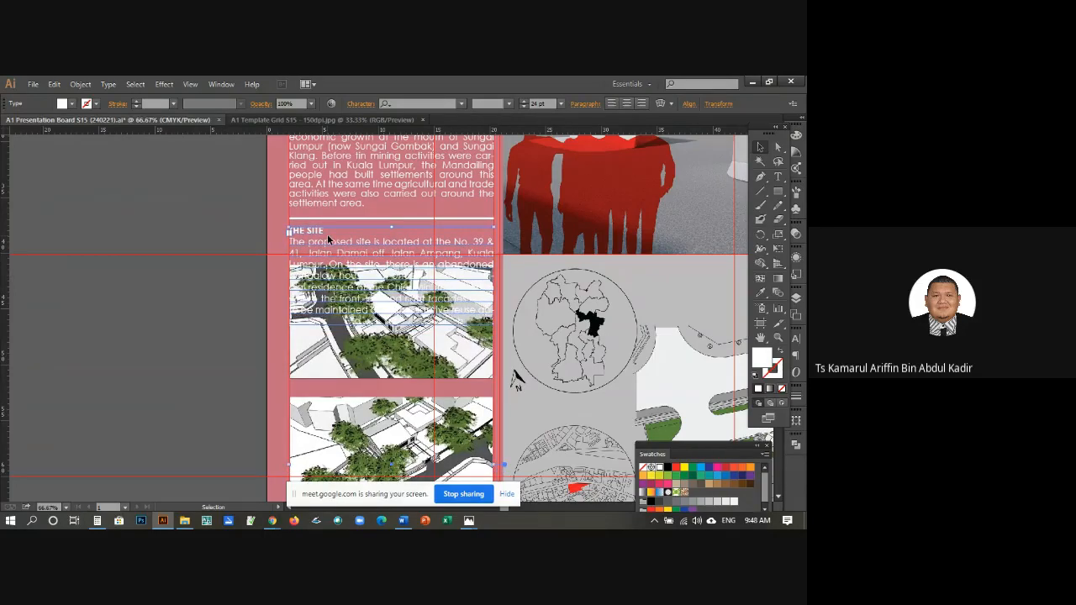
{"action": "key", "text": "Up"}
{"action": "key", "text": "Up"}
{"action": "key", "text": "Up"}
{"action": "key", "text": "Up"}
{"action": "key", "text": "Up"}
{"action": "key", "text": "Up"}
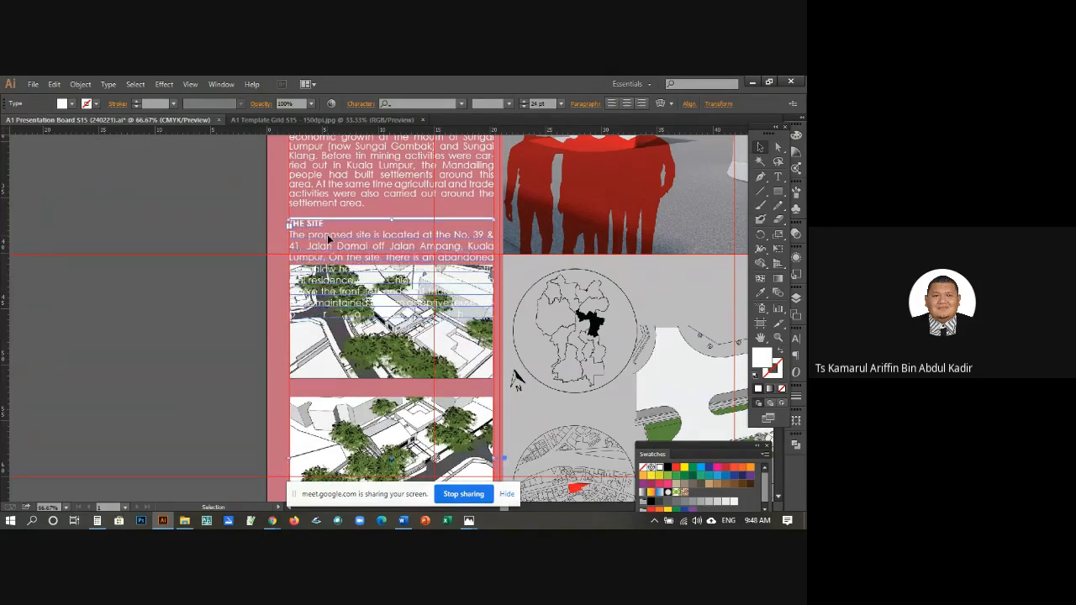
Step: Nudge the white divider line upwards so it sits between the description text and the THE SITE heading
{"action": "left_click", "coordinate": [388, 216]}
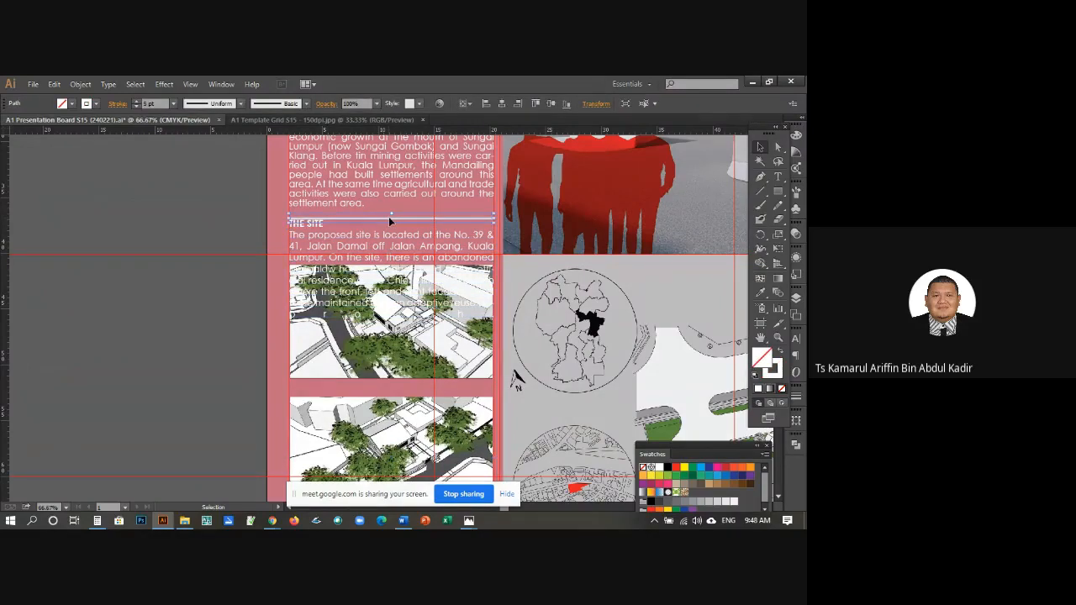
{"action": "key", "text": "Up"}
{"action": "key", "text": "Up"}
{"action": "key", "text": "Up"}
{"action": "key", "text": "Up"}
{"action": "key", "text": "Up"}
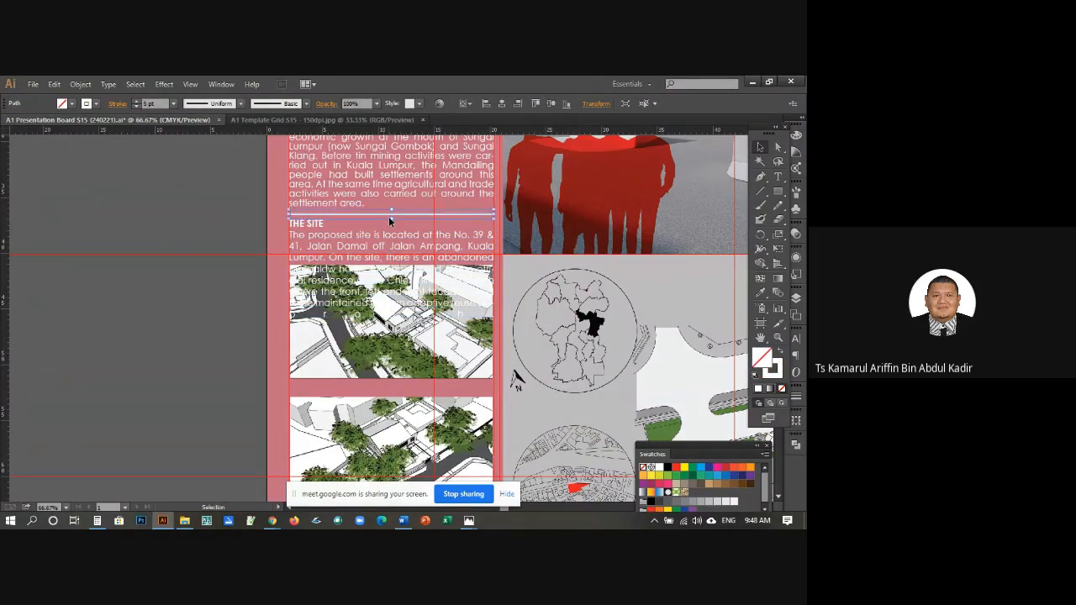
Step: Nudge the white divider line above the THE SITE heading slightly upwards and deselect it
{"action": "key", "text": "Up"}
{"action": "left_click", "coordinate": [231, 223]}
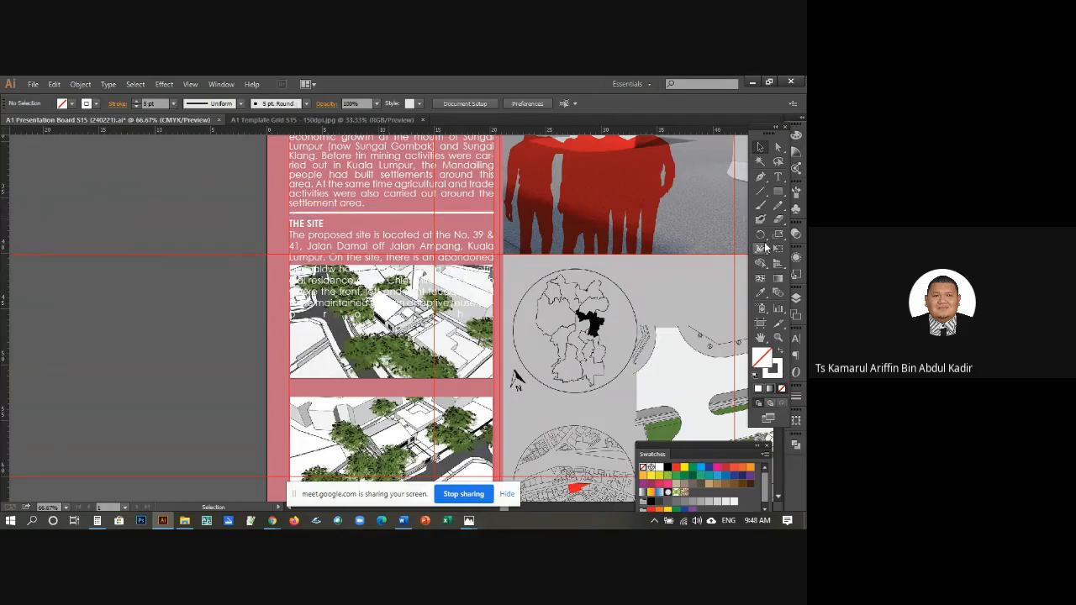
{"action": "left_click", "coordinate": [778, 176]}
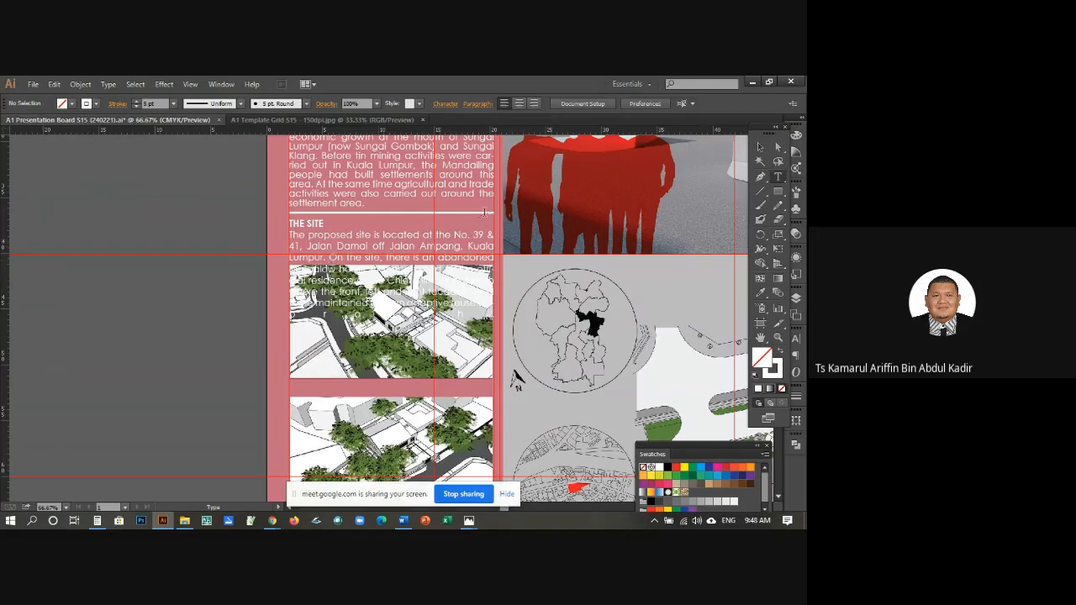
{"action": "left_click", "coordinate": [760, 147]}
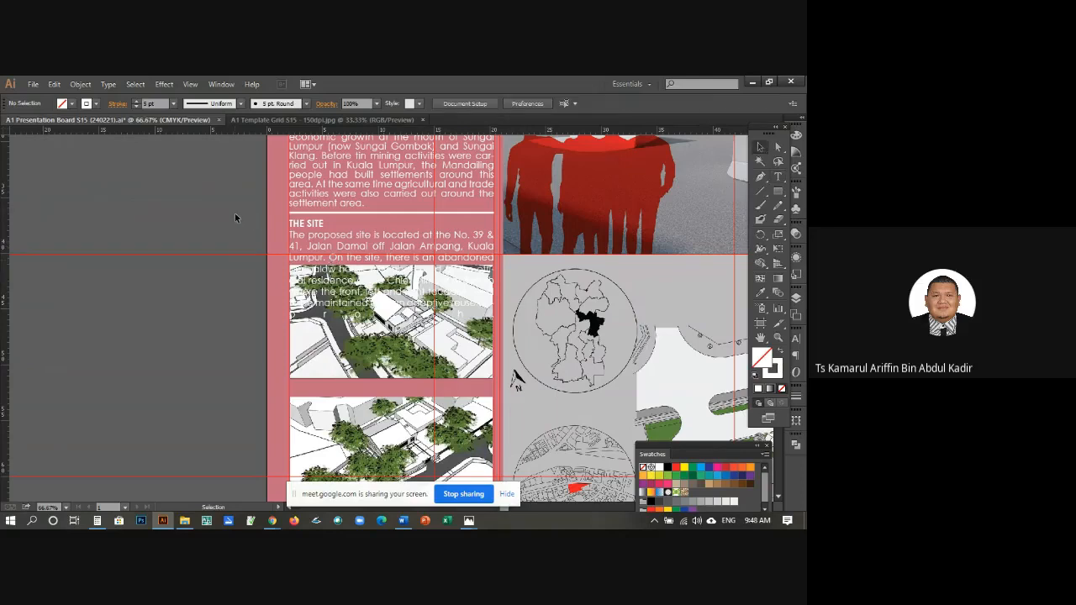
Step: Nudge the text block with the project title and description upwards, closer to the 4 DECREE title
{"action": "scroll", "coordinate": [235, 213], "scroll_direction": "down", "scroll_amount": 1}
{"action": "scroll", "coordinate": [370, 224], "scroll_direction": "up", "scroll_amount": 7}
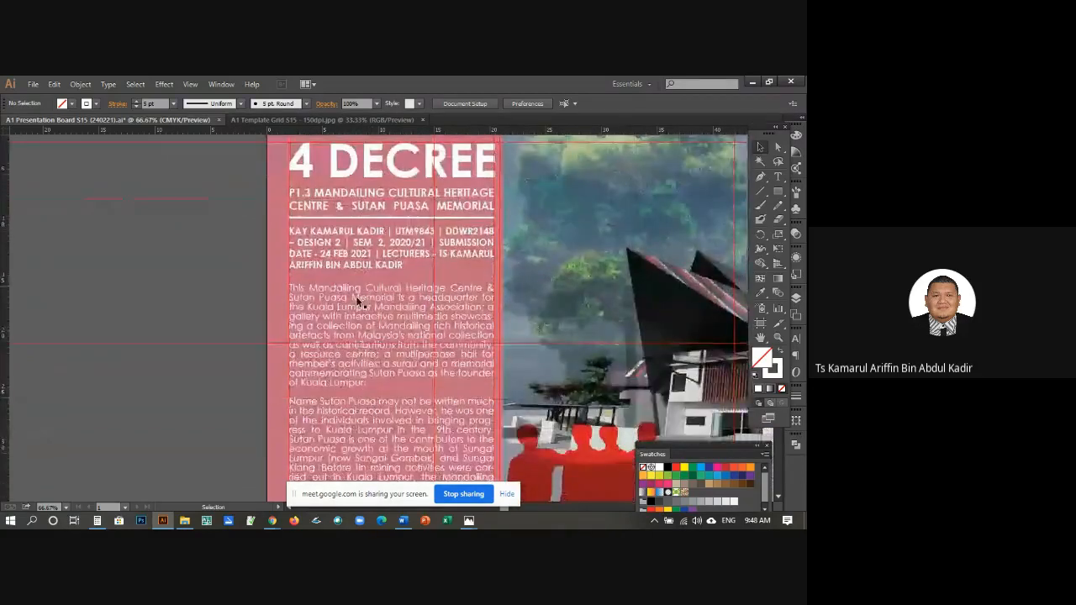
{"action": "left_click", "coordinate": [356, 296]}
{"action": "key", "text": "Up"}
{"action": "key", "text": "Up"}
{"action": "key", "text": "Up"}
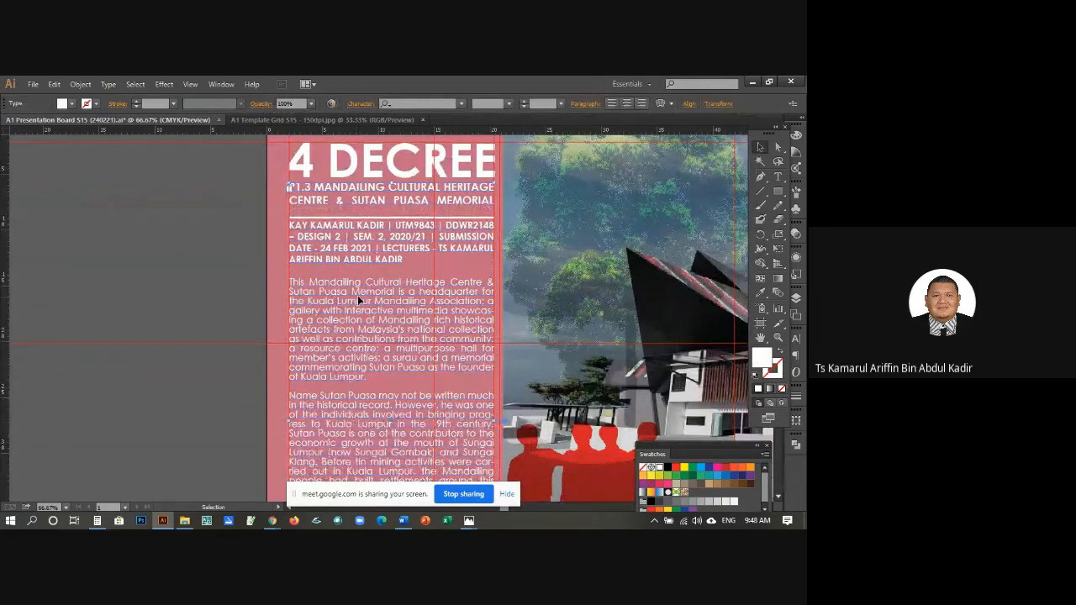
Step: Nudge the white divider line below the project title upwards so it sits between the title and the submission details
{"action": "left_click", "coordinate": [339, 216]}
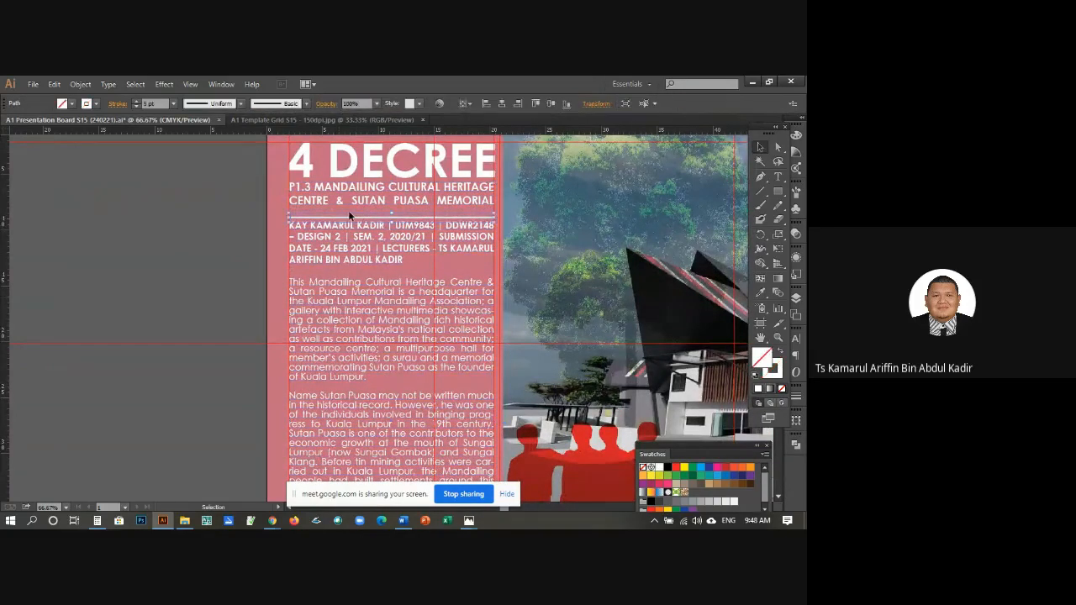
{"action": "key", "text": "Up"}
{"action": "key", "text": "Up"}
{"action": "key", "text": "Up"}
{"action": "key", "text": "Up"}
{"action": "key", "text": "Up"}
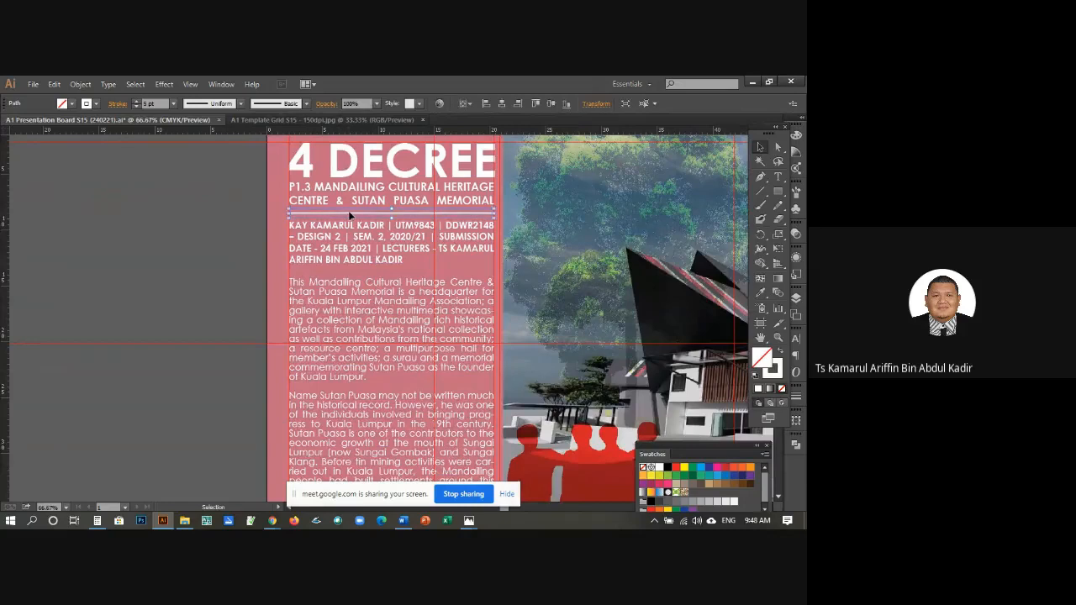
{"action": "left_click", "coordinate": [190, 212]}
Step: Nudge the white divider line upwards to centre it between the description's last line and the THE SITE heading
{"action": "scroll", "coordinate": [196, 223], "scroll_direction": "down", "scroll_amount": 10}
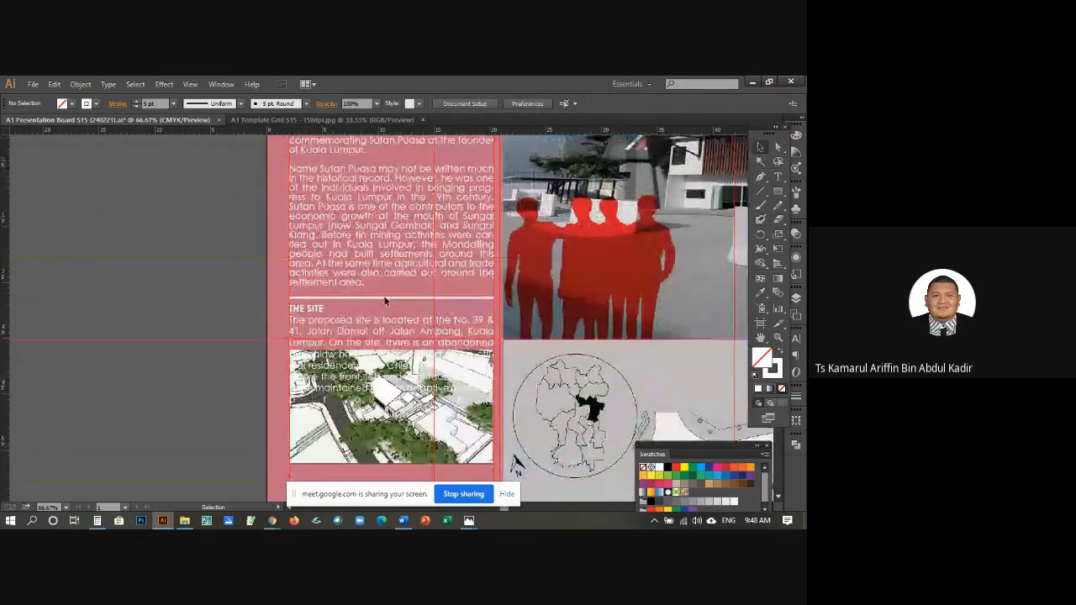
{"action": "left_click", "coordinate": [391, 298]}
{"action": "key", "text": "Up"}
{"action": "key", "text": "Up"}
{"action": "key", "text": "Up"}
{"action": "key", "text": "Up"}
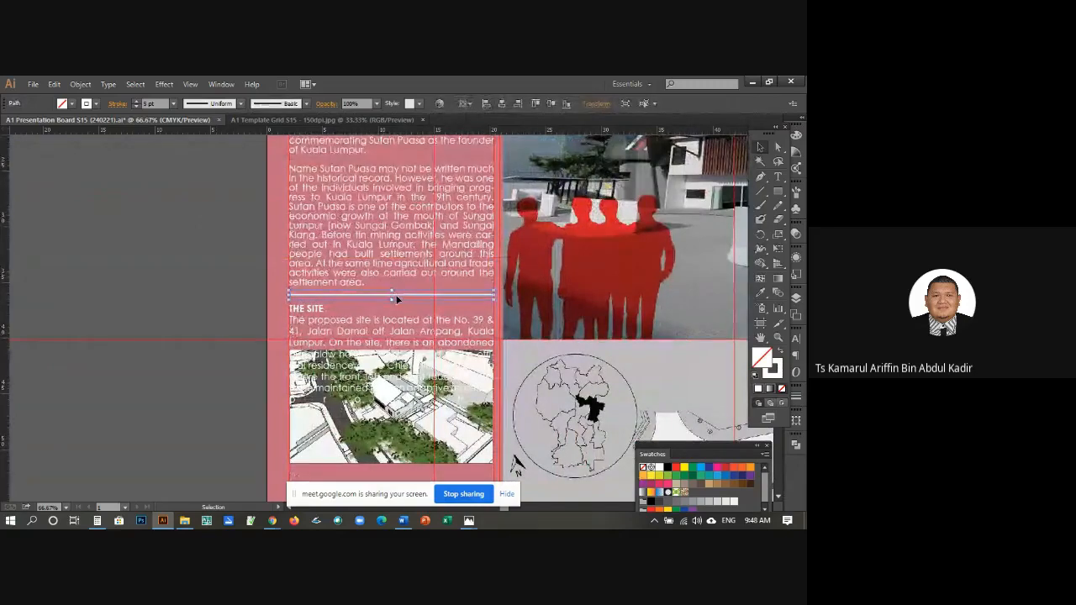
{"action": "left_click", "coordinate": [167, 271]}
Step: Duplicate the THE SITE text block straight down over the second site image in the pink column
{"action": "scroll", "coordinate": [182, 257], "scroll_direction": "down", "scroll_amount": 3}
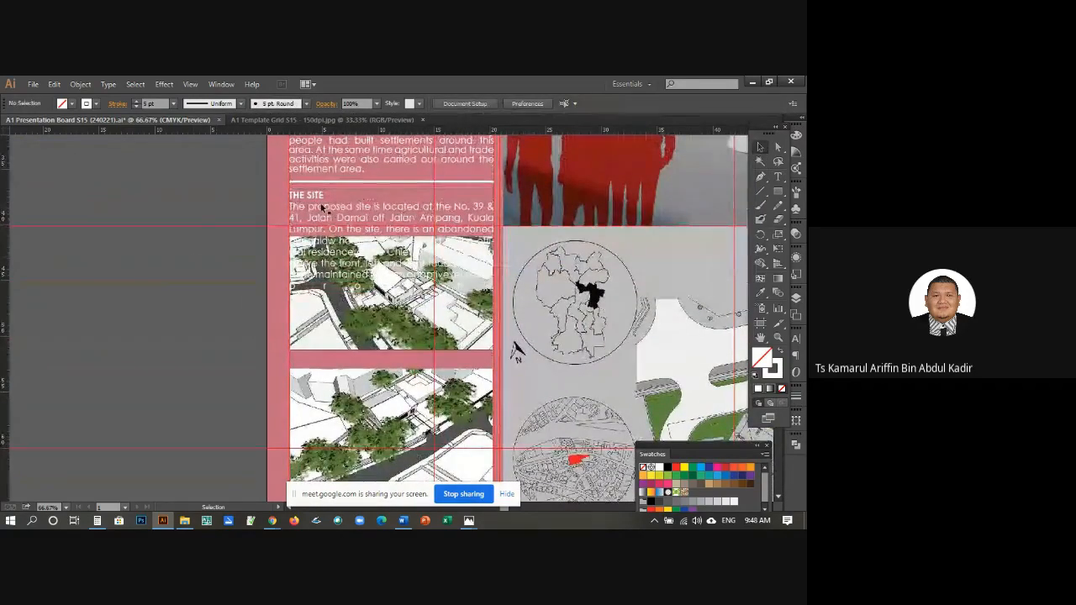
{"action": "left_click_drag", "start_coordinate": [335, 206], "coordinate": [334, 374]}
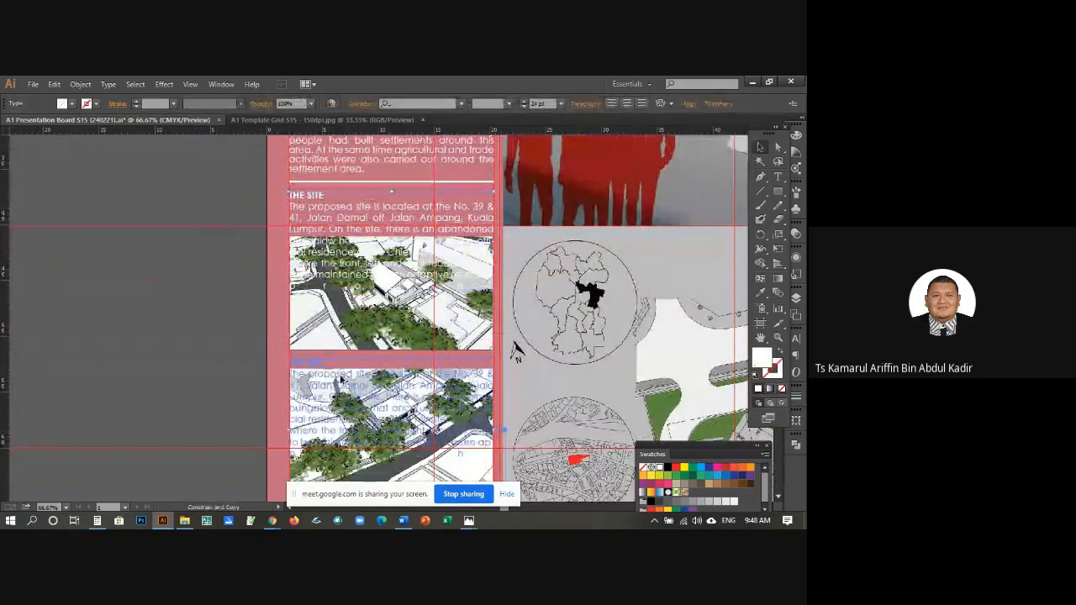
{"action": "scroll", "coordinate": [180, 283], "scroll_direction": "down", "scroll_amount": 7}
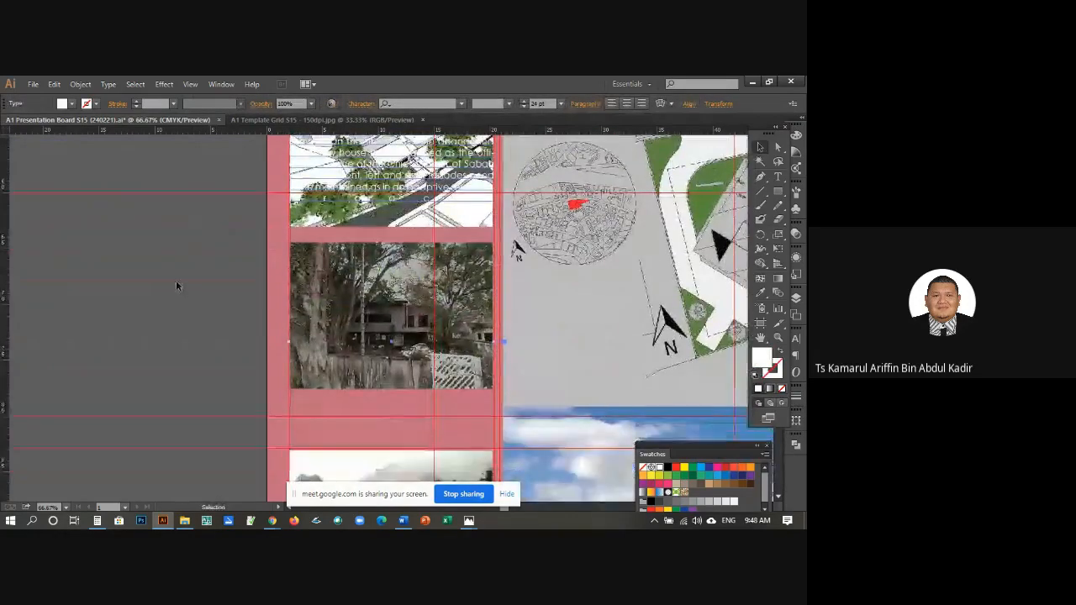
Step: Nudge the duplicated THE SITE text block down until it spans the gap between the second site image and the house photo
{"action": "key", "text": "shift+Down"}
{"action": "key", "text": "shift+Down"}
{"action": "key", "text": "shift+Down"}
{"action": "key", "text": "shift+Down"}
{"action": "key", "text": "shift+Down"}
{"action": "key", "text": "shift+Down"}
{"action": "key", "text": "shift+Down"}
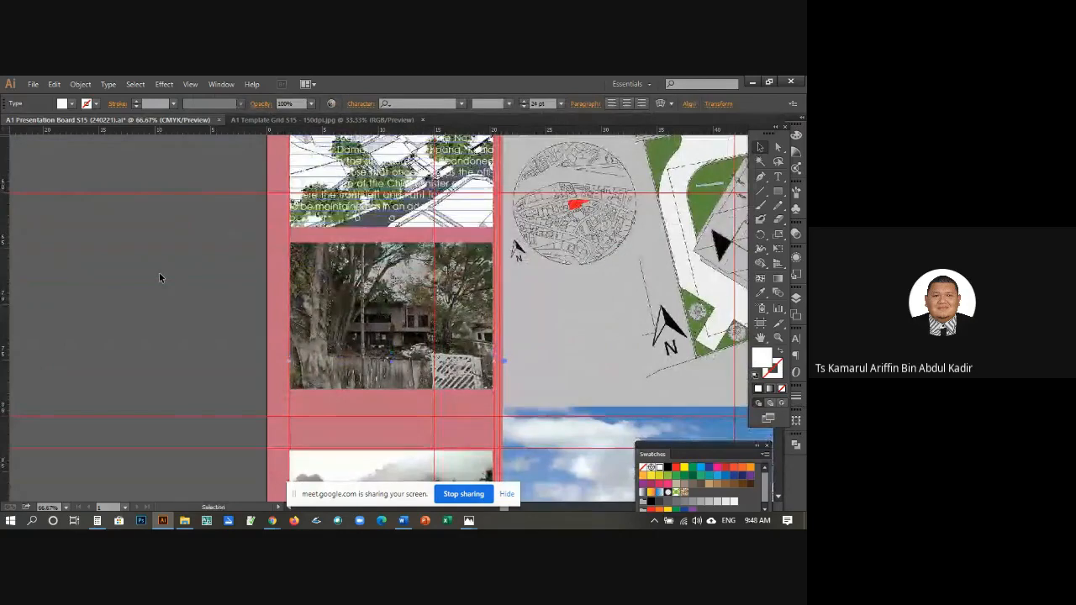
{"action": "key", "text": "shift+Down"}
{"action": "key", "text": "shift+Down"}
{"action": "key", "text": "shift+Down"}
{"action": "key", "text": "shift+Down"}
{"action": "key", "text": "shift+Down"}
{"action": "key", "text": "shift+Down"}
{"action": "key", "text": "shift+Down"}
{"action": "key", "text": "shift+Down"}
{"action": "key", "text": "shift+Down"}
{"action": "key", "text": "shift+Down"}
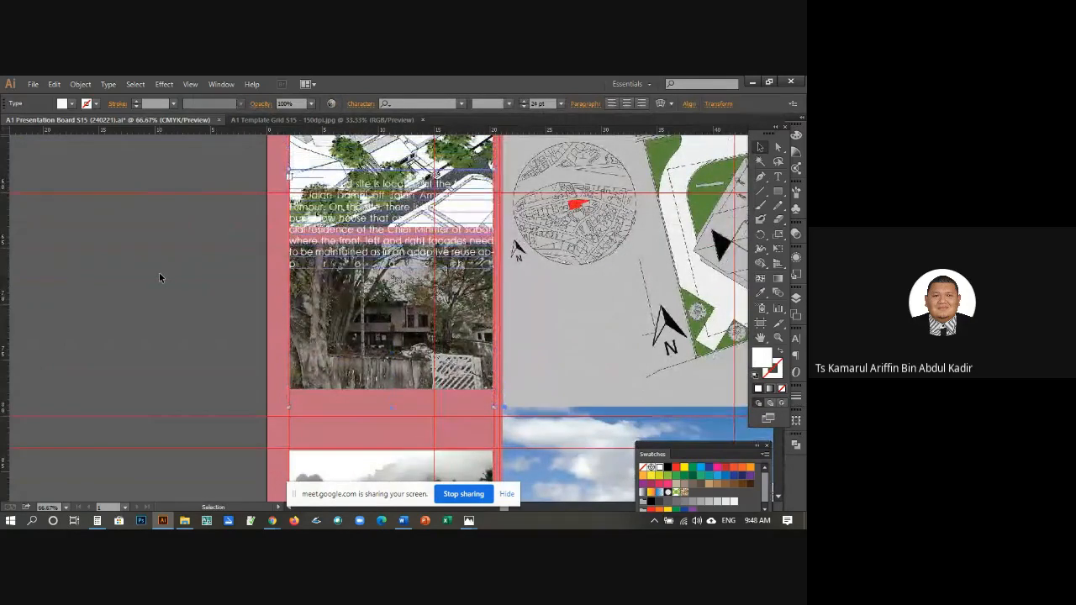
{"action": "key", "text": "shift+Down"}
{"action": "key", "text": "shift+Down"}
{"action": "key", "text": "shift+Down"}
{"action": "key", "text": "shift+Down"}
{"action": "key", "text": "shift+Down"}
{"action": "key", "text": "shift+Down"}
{"action": "key", "text": "shift+Down"}
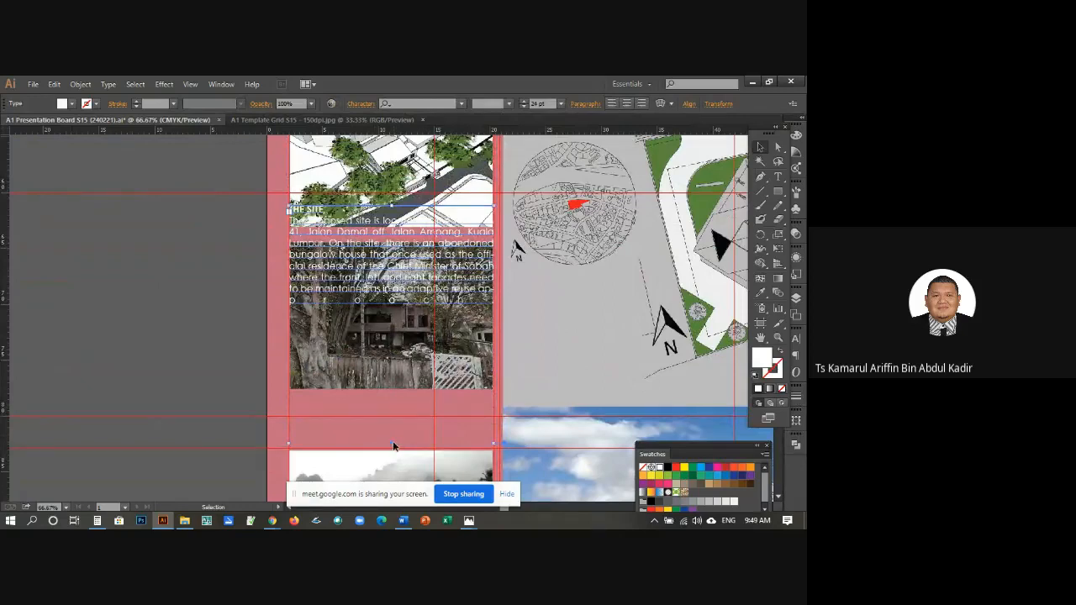
{"action": "left_click_drag", "start_coordinate": [391, 442], "coordinate": [383, 359]}
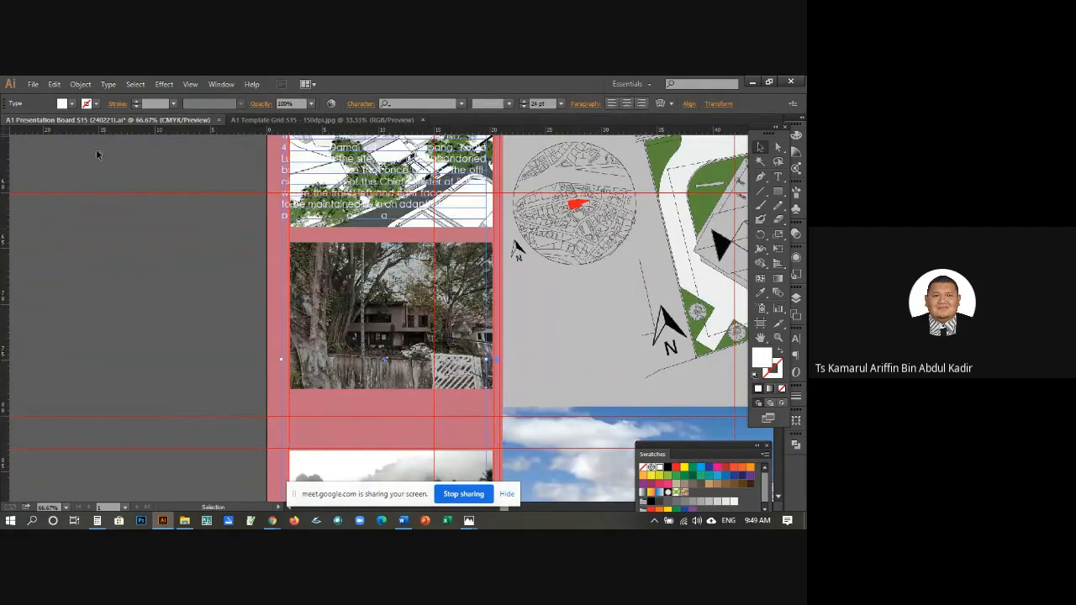
{"action": "left_click", "coordinate": [54, 84]}
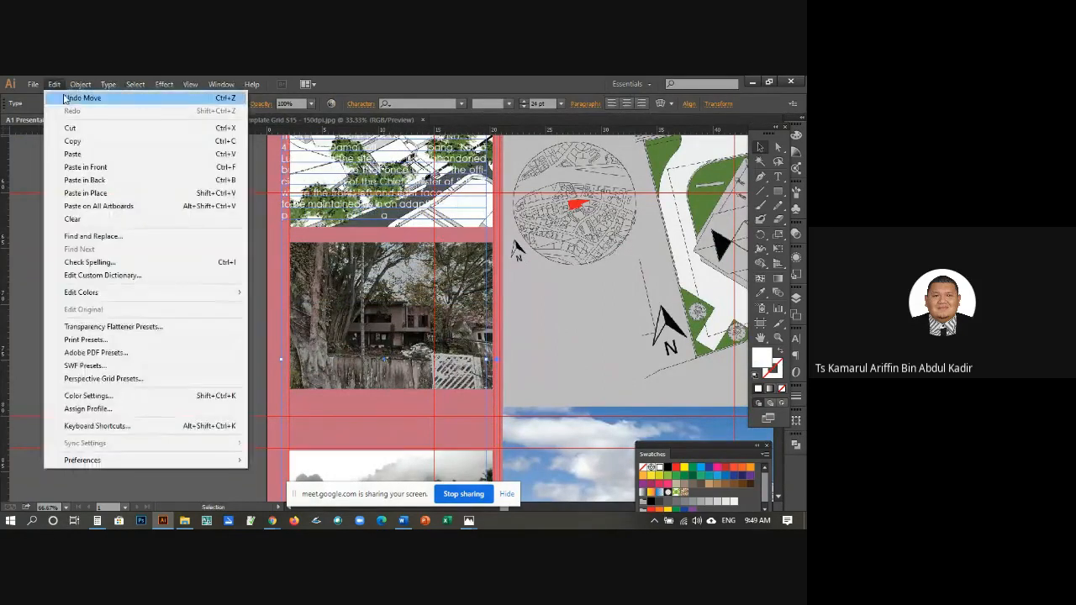
{"action": "left_click", "coordinate": [76, 96]}
{"action": "left_click_drag", "start_coordinate": [393, 446], "coordinate": [390, 392]}
{"action": "left_click", "coordinate": [54, 84]}
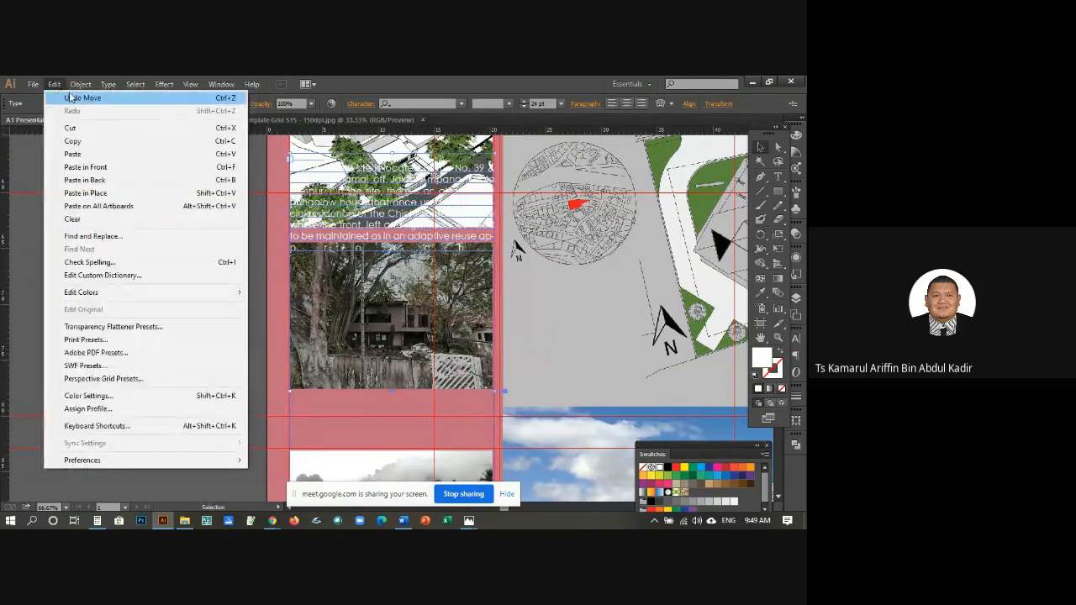
{"action": "left_click", "coordinate": [67, 98]}
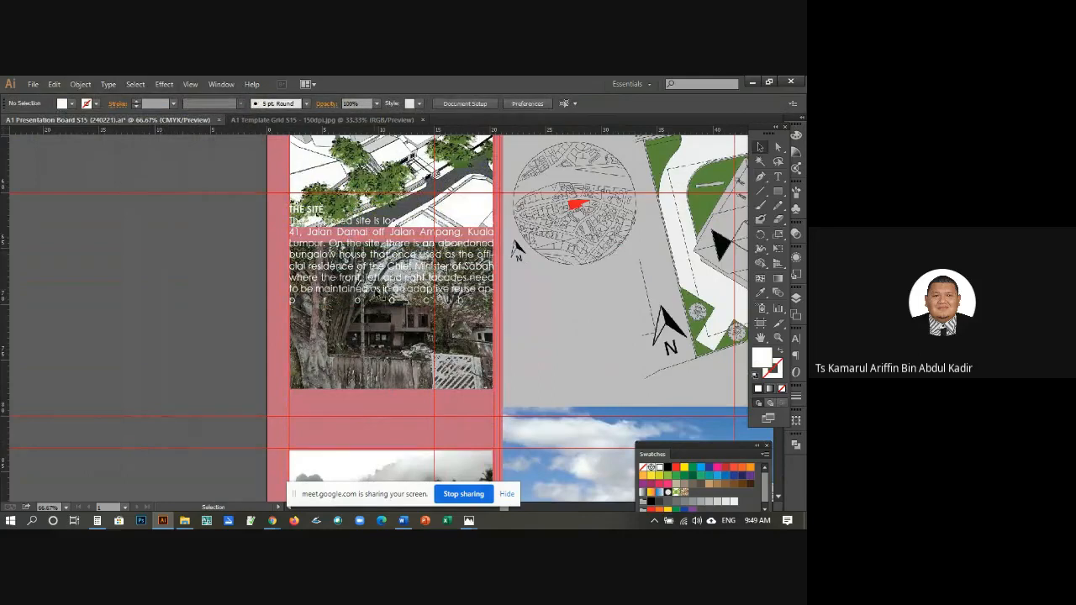
Step: Shorten the duplicated THE SITE text frame so its lower edge sits just below the last line of text
{"action": "left_click", "coordinate": [377, 294]}
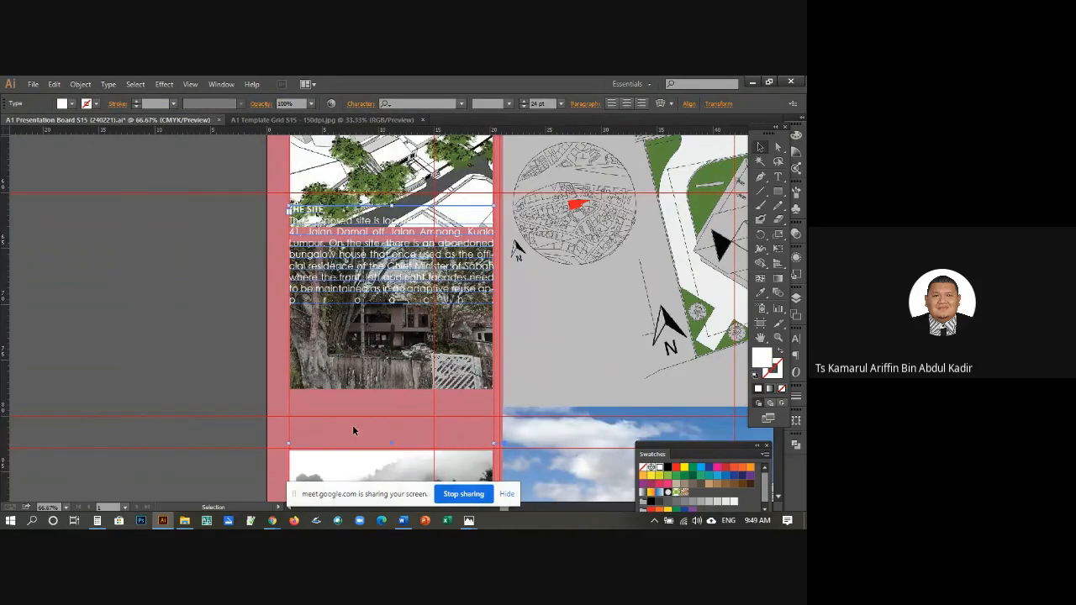
{"action": "scroll", "coordinate": [352, 425], "scroll_direction": "down", "scroll_amount": 10}
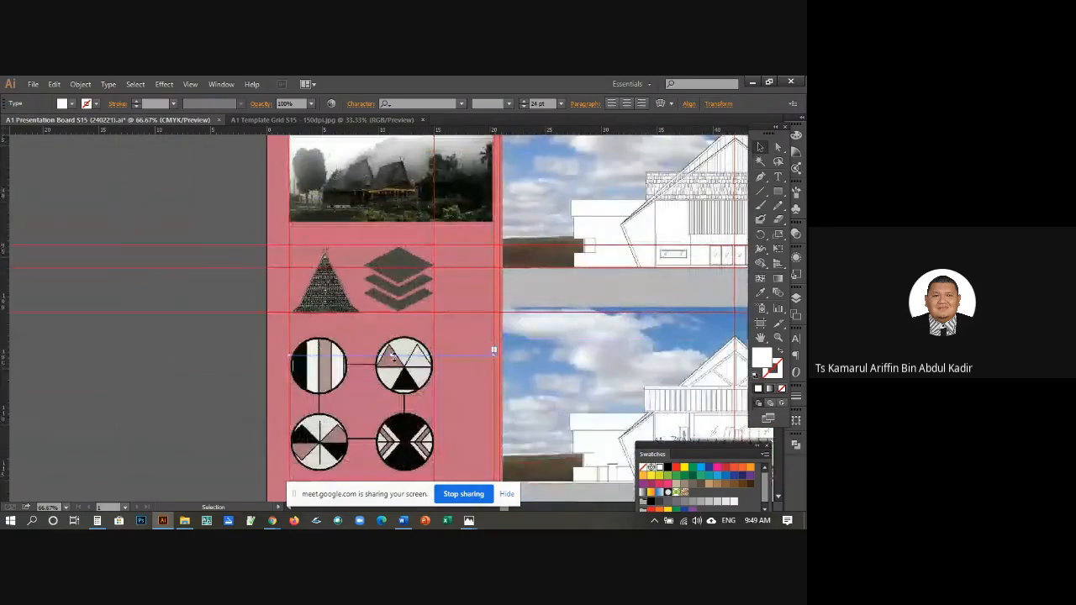
{"action": "left_click_drag", "start_coordinate": [393, 355], "coordinate": [381, 149]}
{"action": "scroll", "coordinate": [381, 132], "scroll_direction": "up", "scroll_amount": 5}
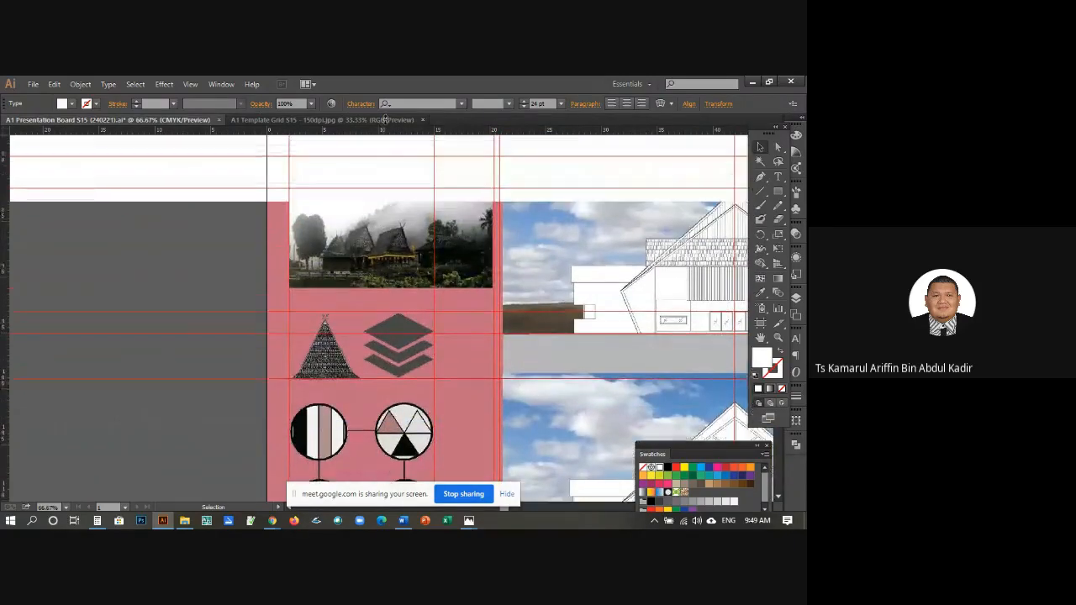
{"action": "scroll", "coordinate": [392, 241], "scroll_direction": "up", "scroll_amount": 2}
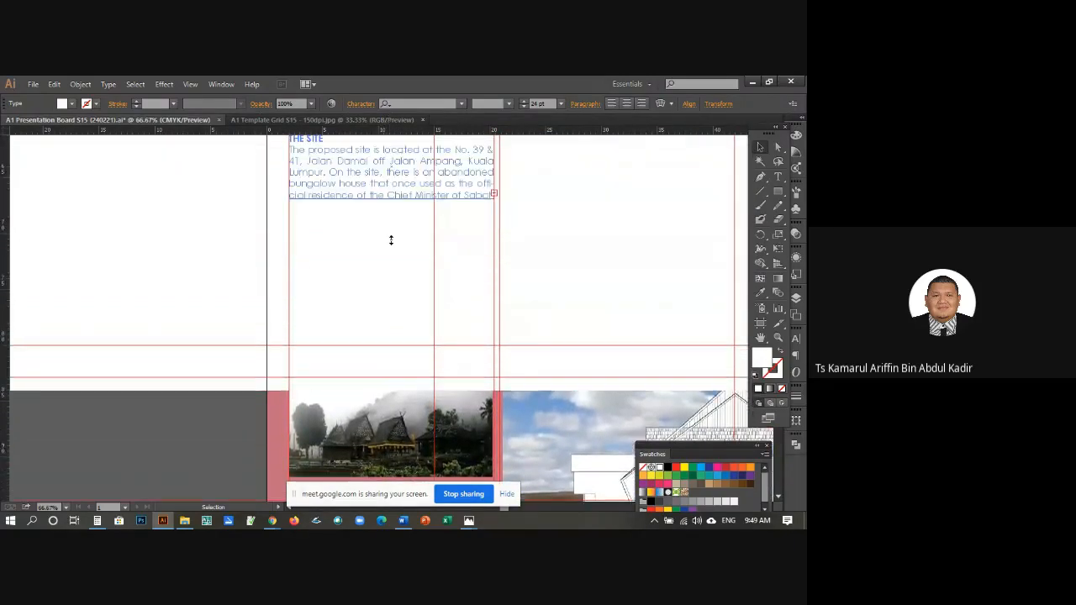
{"action": "mouse_move", "coordinate": [391, 240]}
{"action": "left_mouse_down"}
{"action": "mouse_move", "coordinate": [392, 260]}
{"action": "mouse_move", "coordinate": [388, 240]}
{"action": "left_mouse_up"}
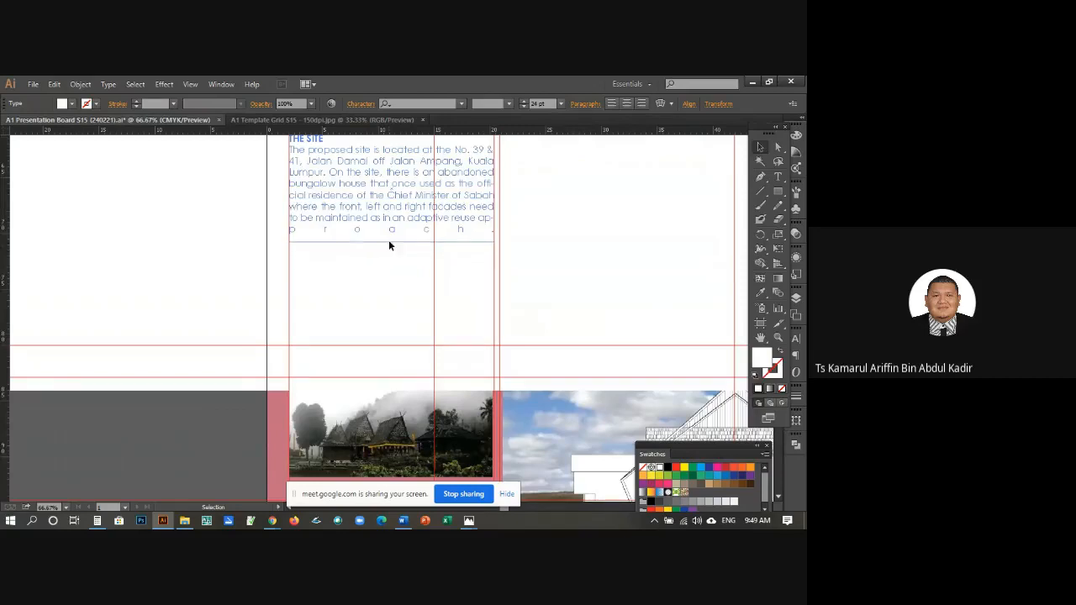
{"action": "scroll", "coordinate": [199, 246], "scroll_direction": "up", "scroll_amount": 2}
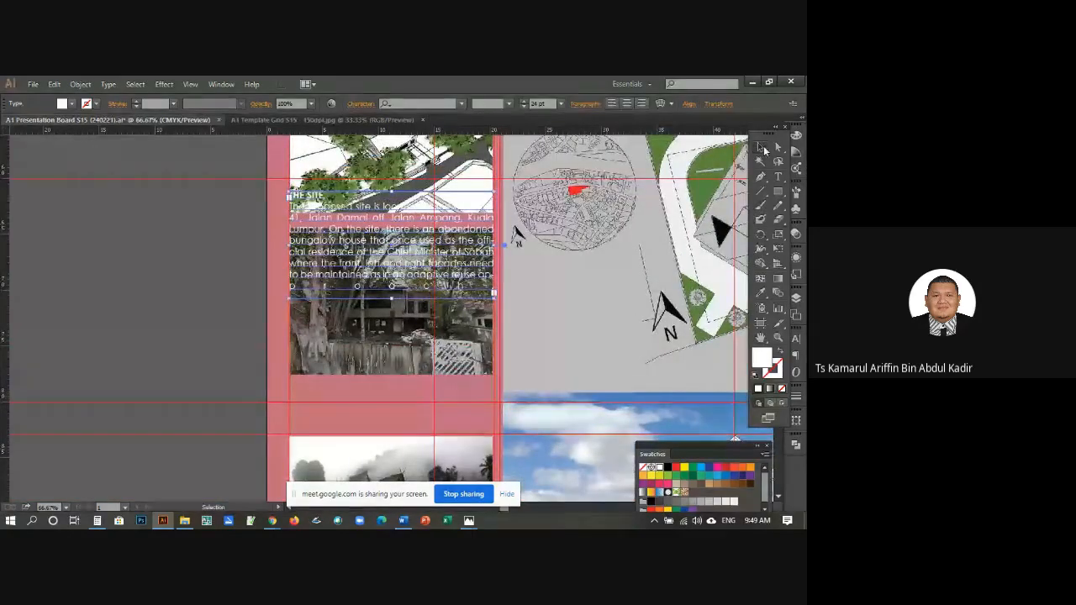
{"action": "left_click", "coordinate": [130, 236]}
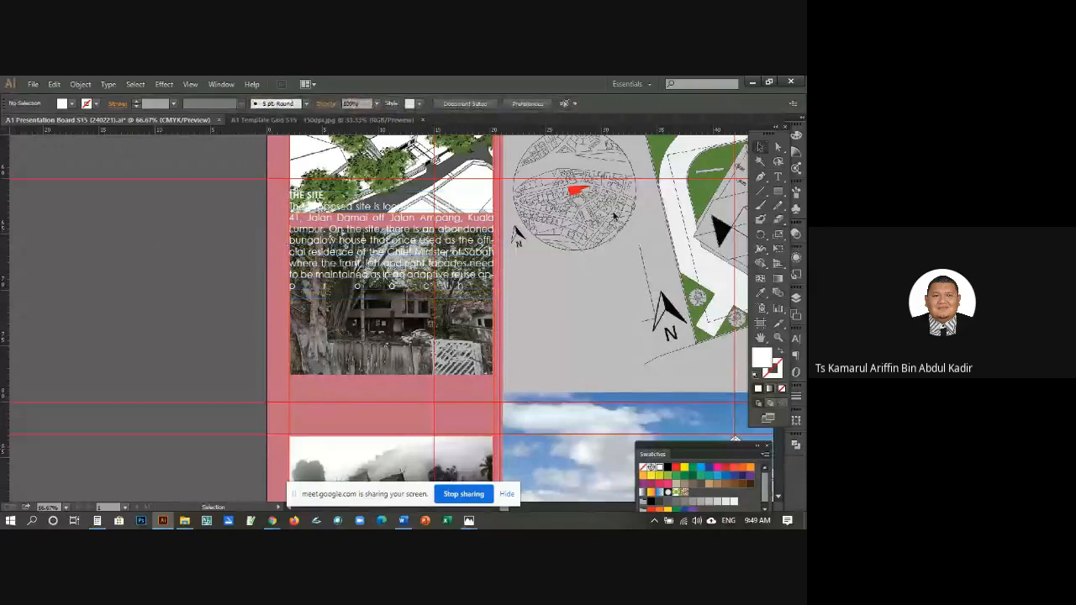
Step: Delete the text from "On the site" to the end of the paragraph in the original THE SITE block
{"action": "left_click", "coordinate": [775, 178]}
{"action": "scroll", "coordinate": [391, 188], "scroll_direction": "up", "scroll_amount": 8}
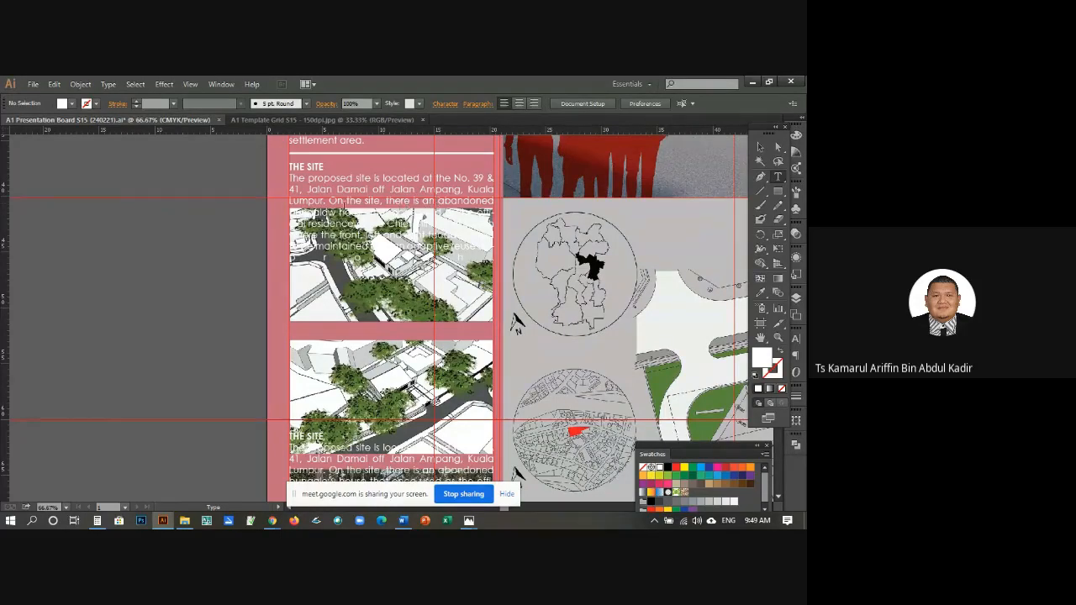
{"action": "left_click_drag", "start_coordinate": [332, 202], "coordinate": [512, 280]}
{"action": "key", "text": "BackSpace"}
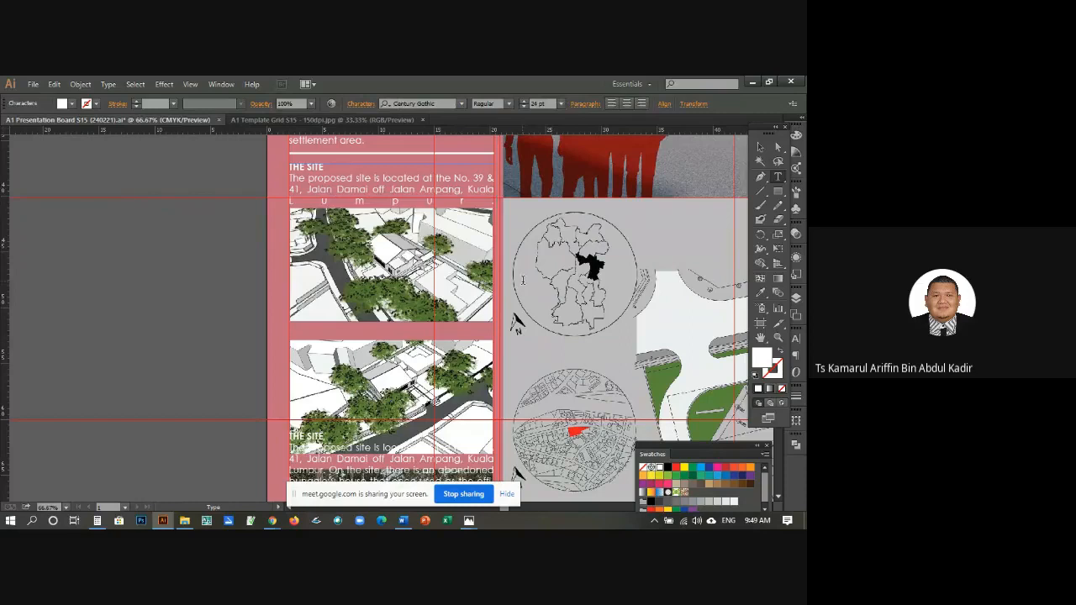
Step: Justify the original THE SITE paragraph with its last line aligned left, and deselect the block
{"action": "left_click", "coordinate": [584, 104]}
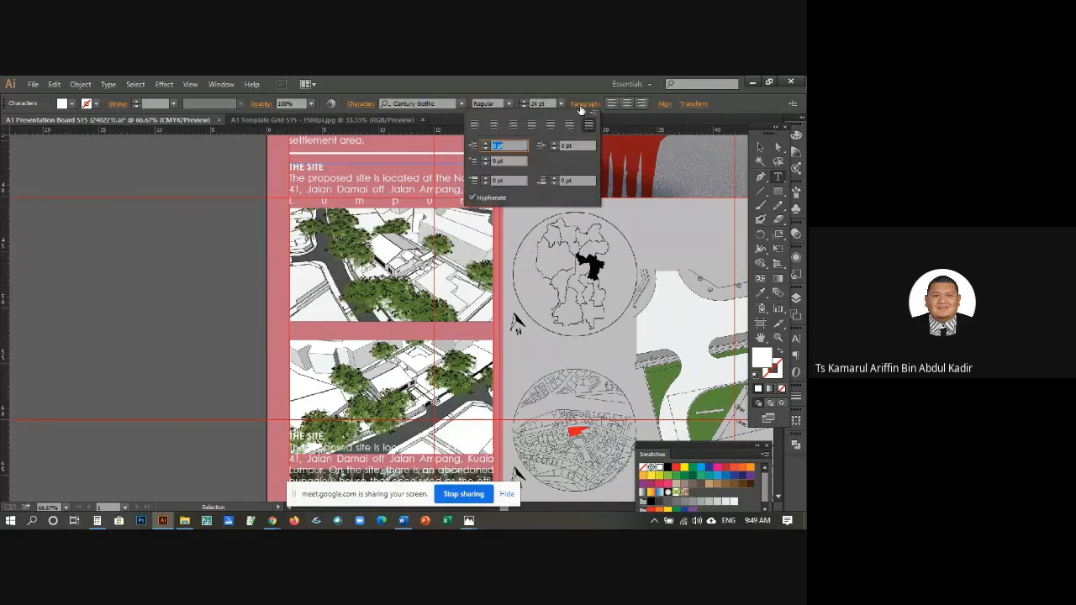
{"action": "left_click", "coordinate": [532, 124]}
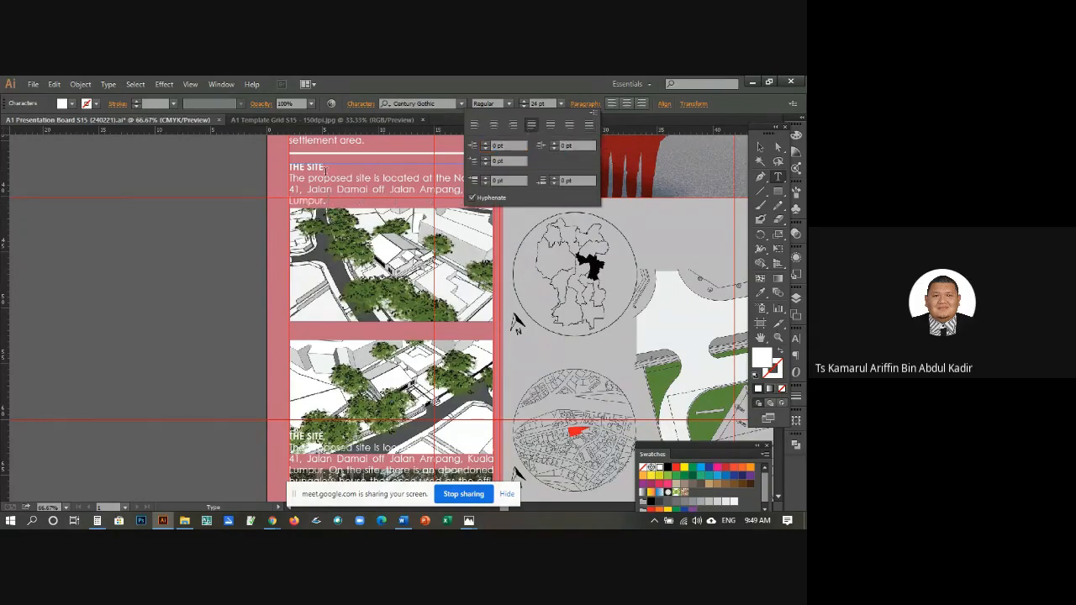
{"action": "left_click", "coordinate": [759, 147]}
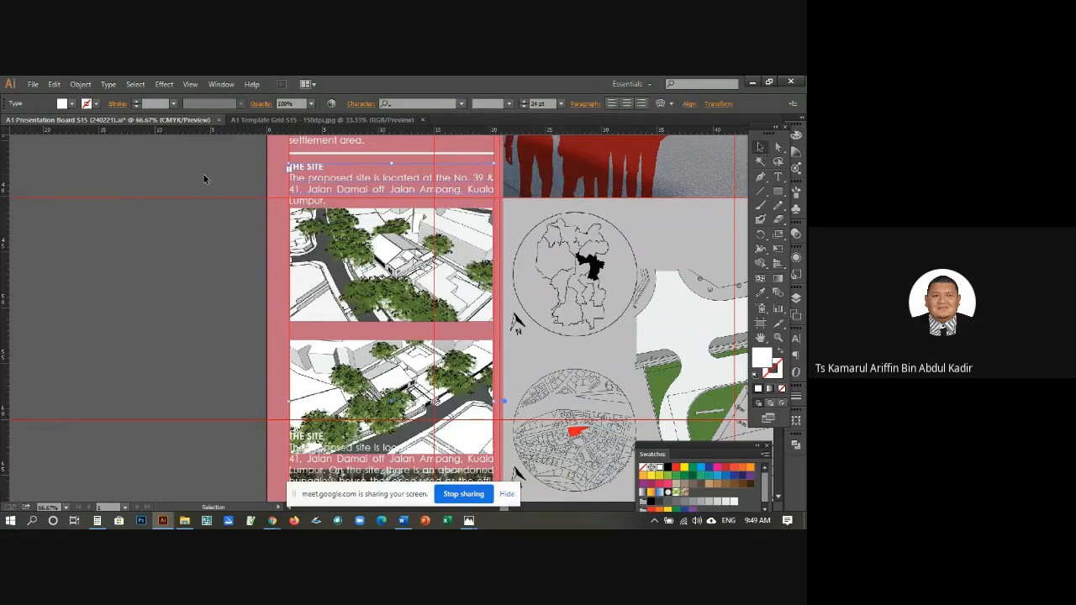
{"action": "left_click", "coordinate": [208, 178]}
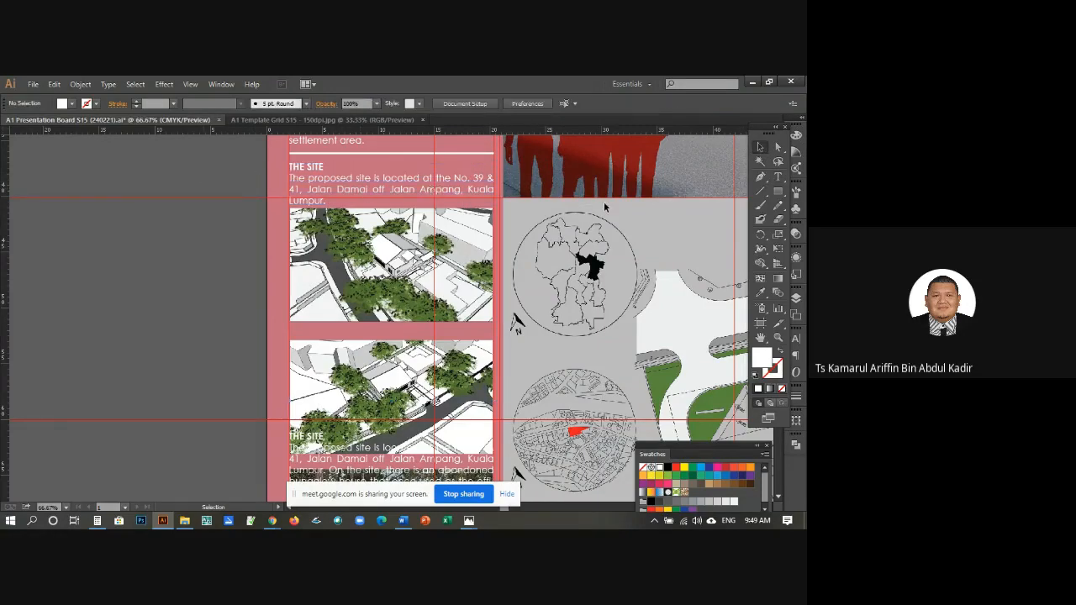
Step: Set the tracking of the original paragraph under THE SITE heading to -18 so it fits on two lines
{"action": "left_click", "coordinate": [778, 176]}
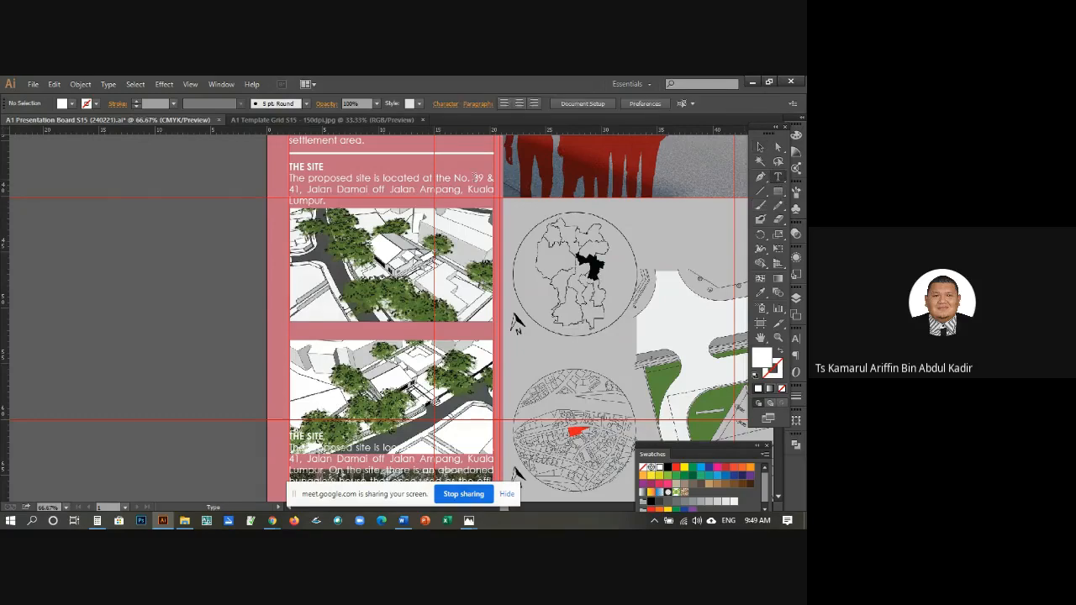
{"action": "left_click_drag", "start_coordinate": [328, 202], "coordinate": [289, 178]}
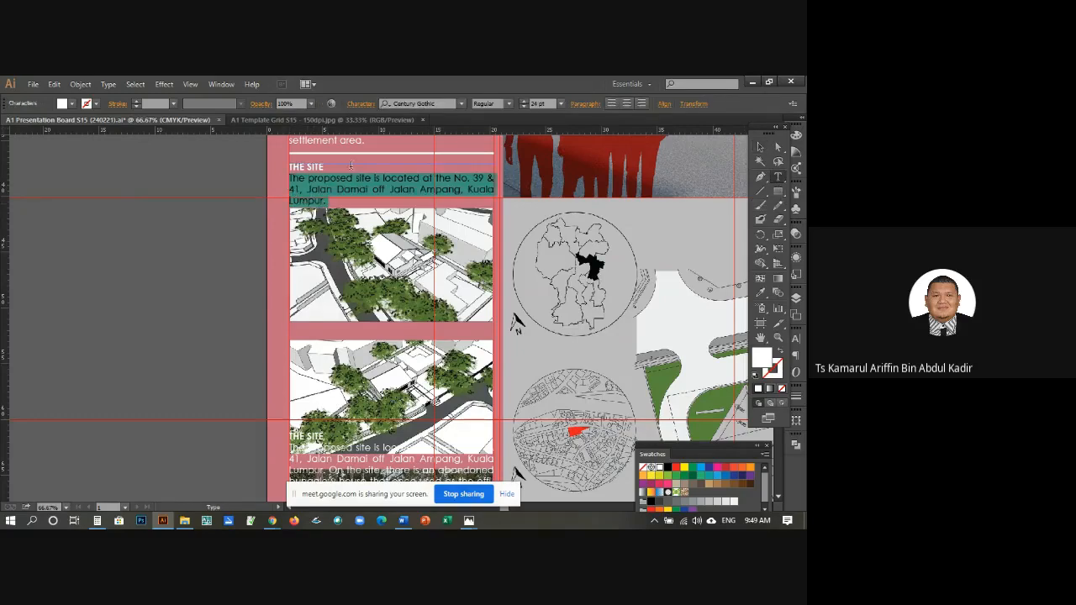
{"action": "left_click", "coordinate": [367, 105]}
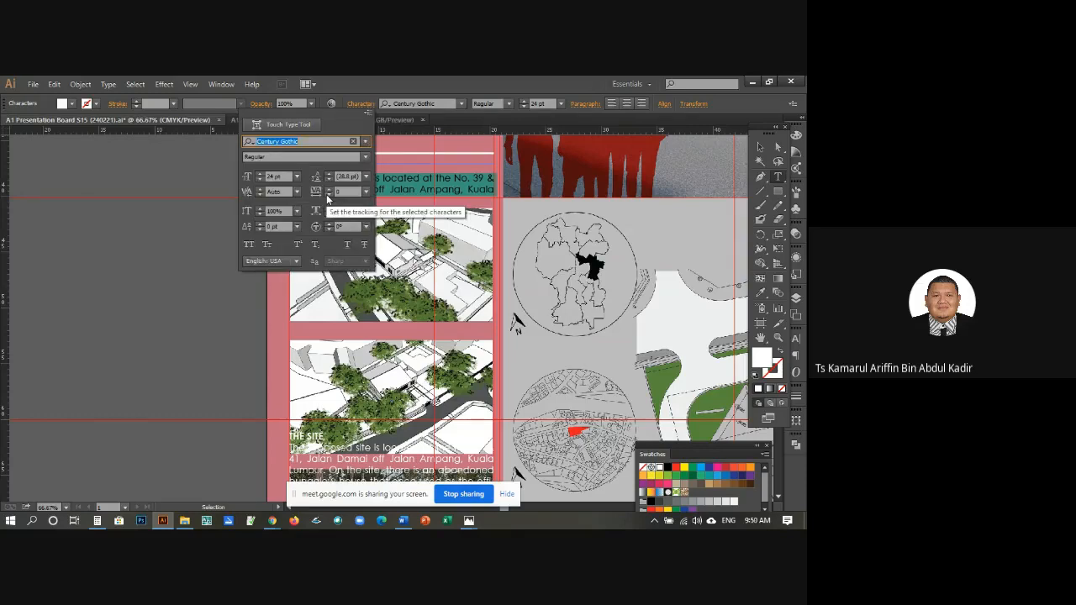
{"action": "left_click", "coordinate": [328, 190]}
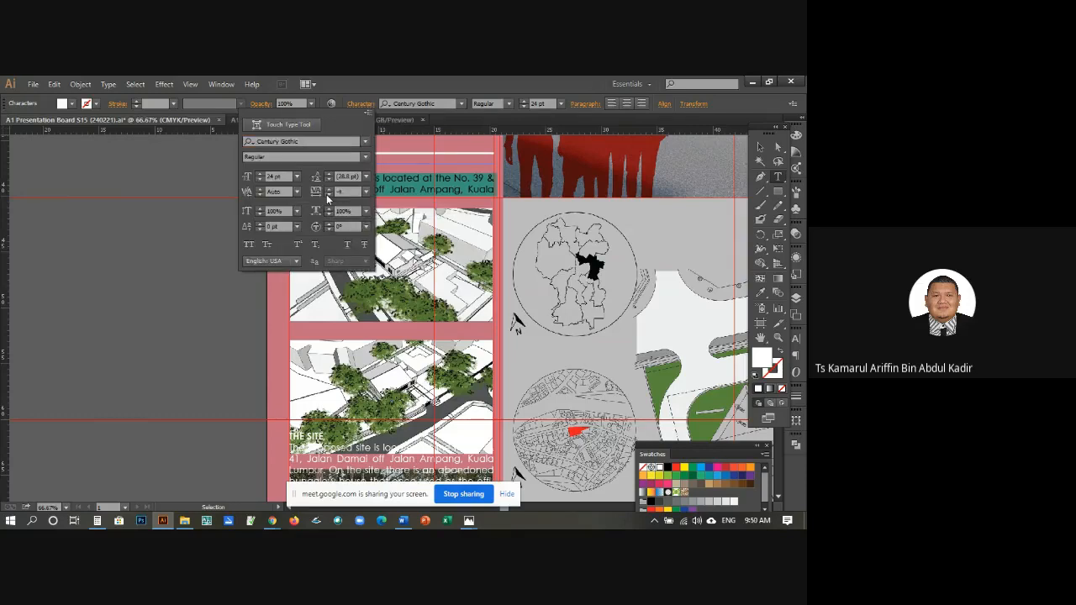
{"action": "left_click", "coordinate": [326, 194]}
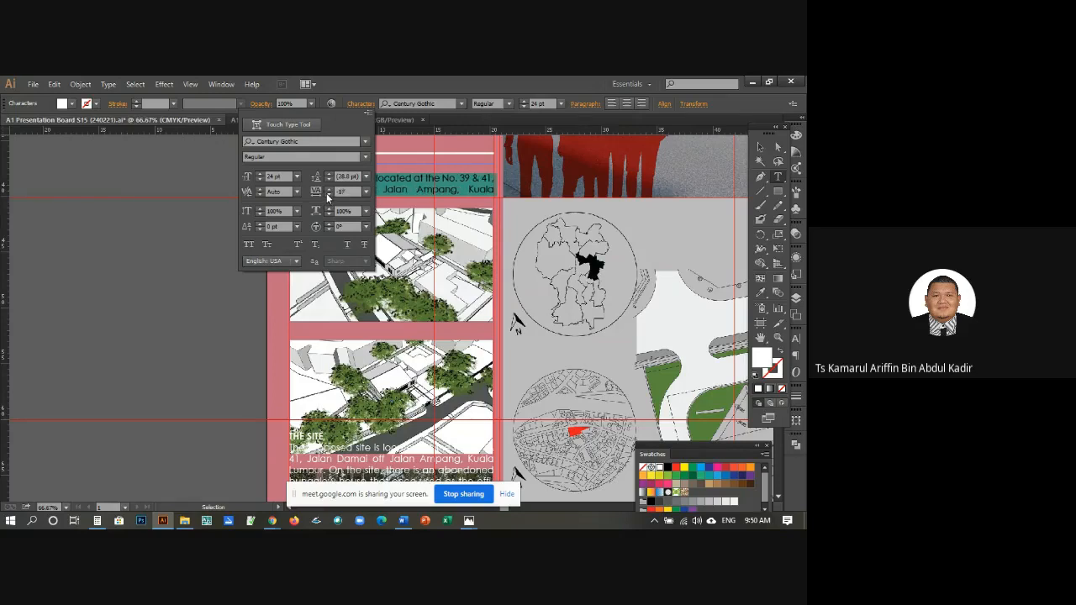
{"action": "left_click", "coordinate": [326, 192]}
{"action": "left_click", "coordinate": [326, 192]}
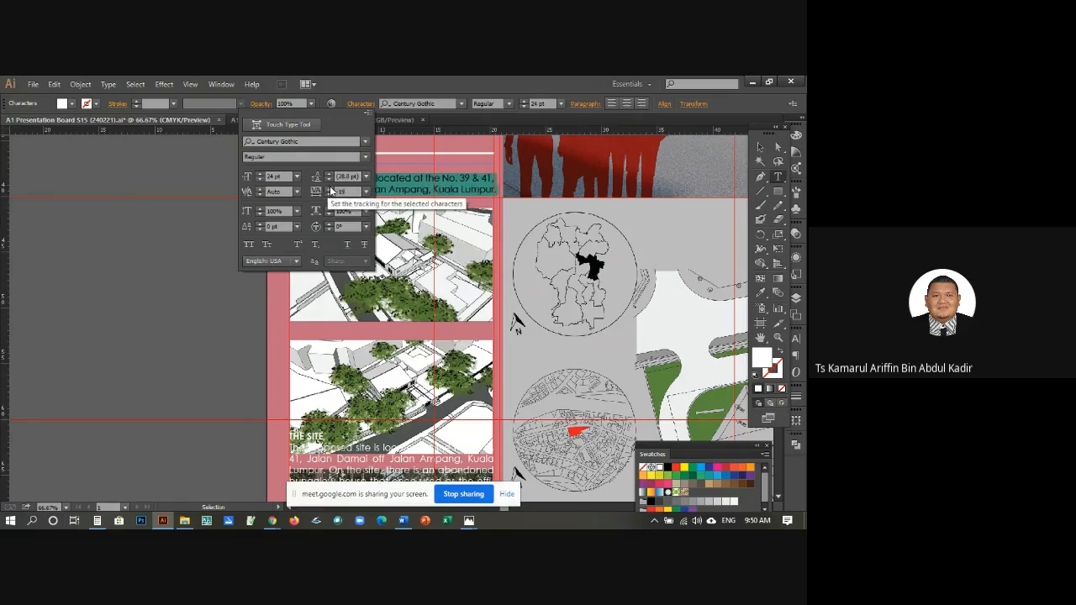
{"action": "left_click", "coordinate": [328, 189]}
{"action": "left_click", "coordinate": [328, 189]}
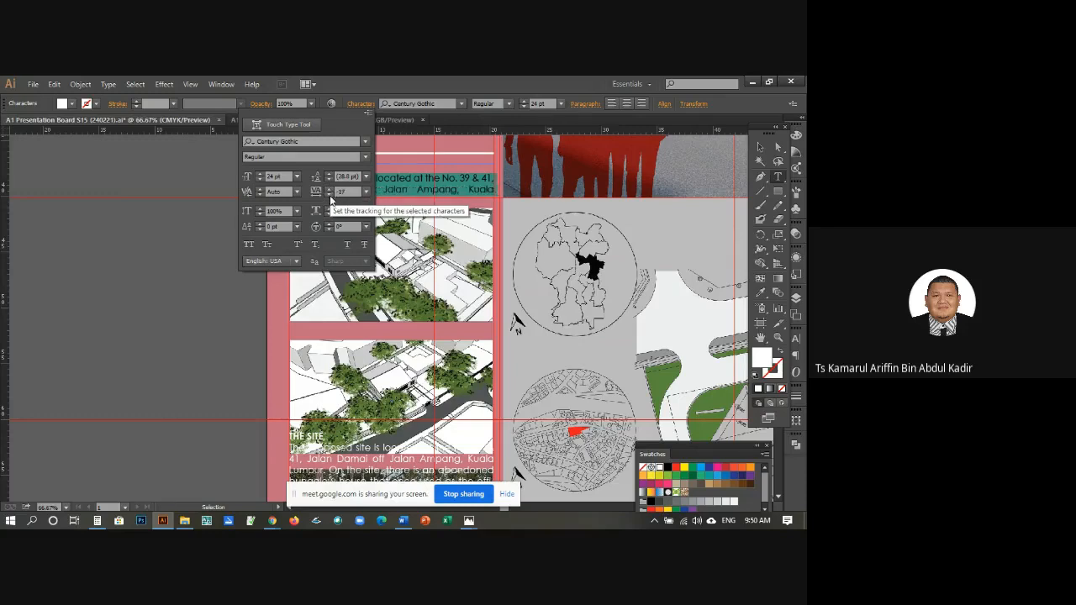
{"action": "left_click", "coordinate": [327, 195]}
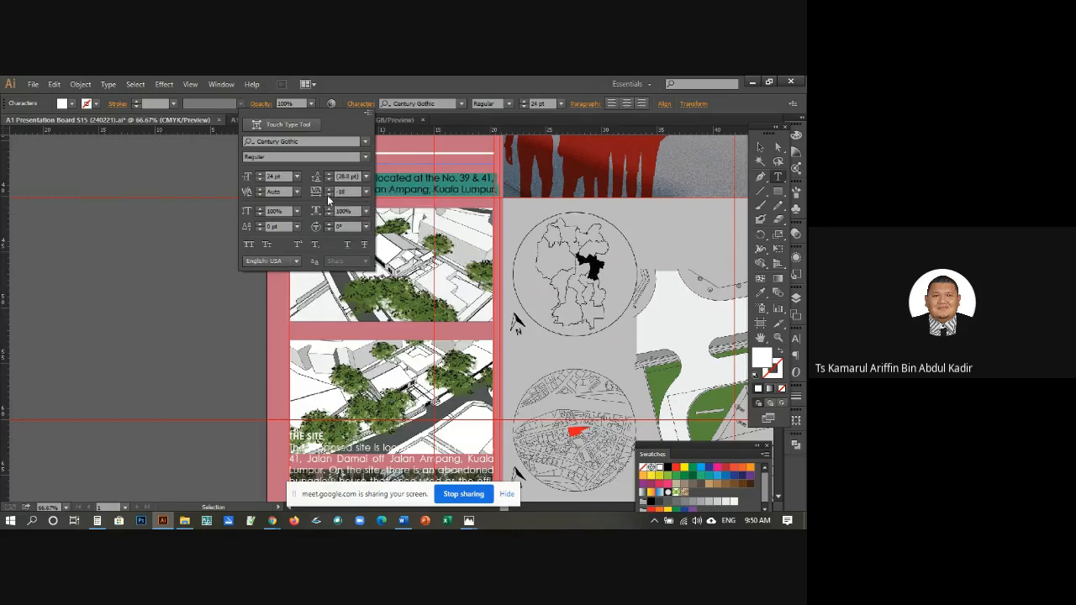
Step: Nudge the original THE SITE block down slightly, and lower the white divider line above it a little
{"action": "left_click", "coordinate": [759, 148]}
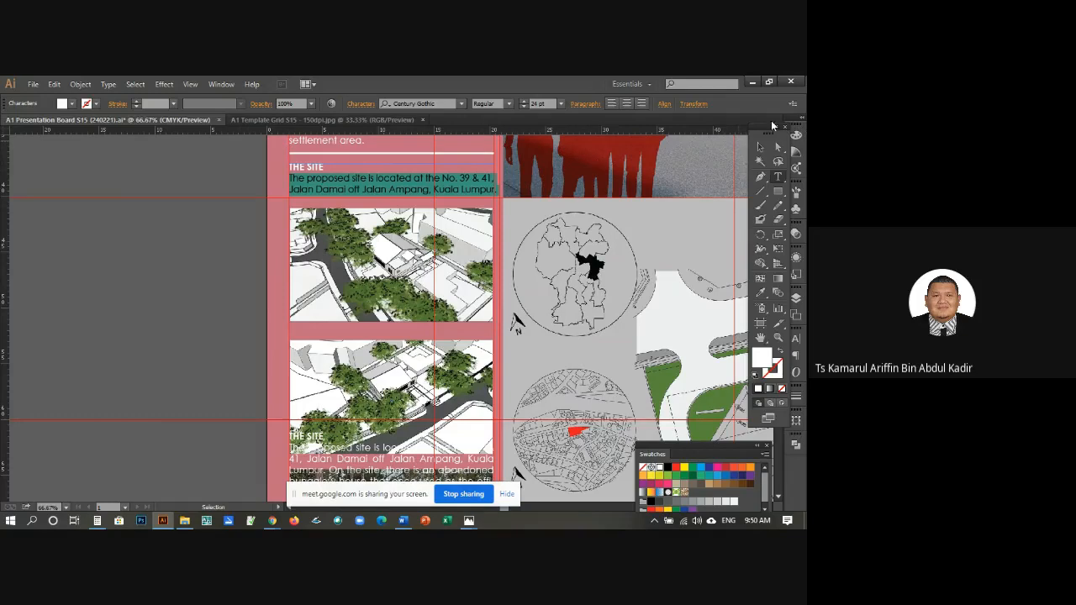
{"action": "left_click", "coordinate": [760, 147]}
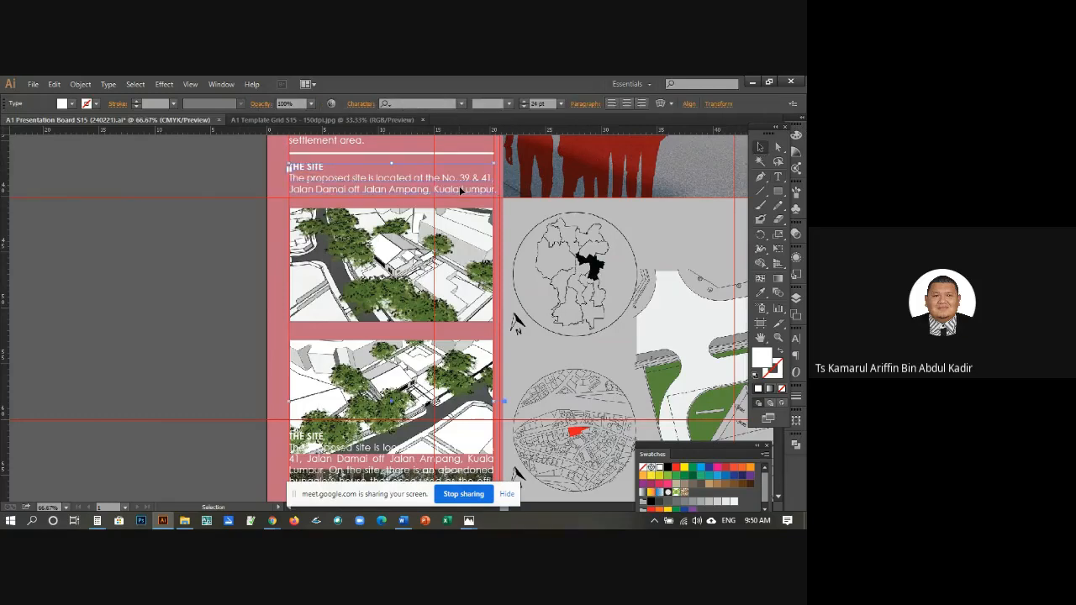
{"action": "key", "text": "Down"}
{"action": "key", "text": "Down"}
{"action": "key", "text": "Down"}
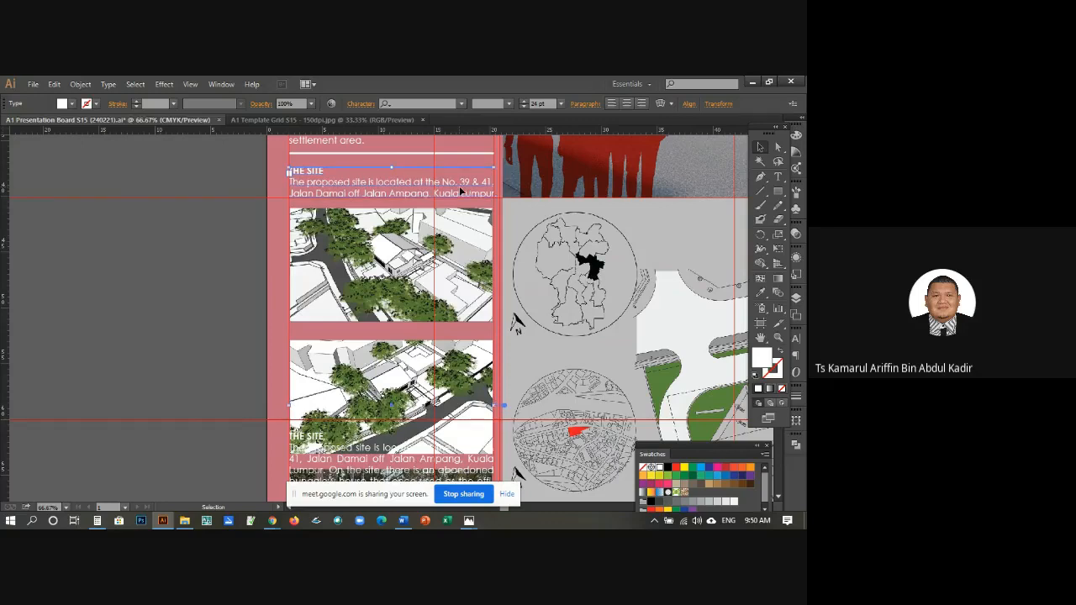
{"action": "left_click", "coordinate": [261, 184]}
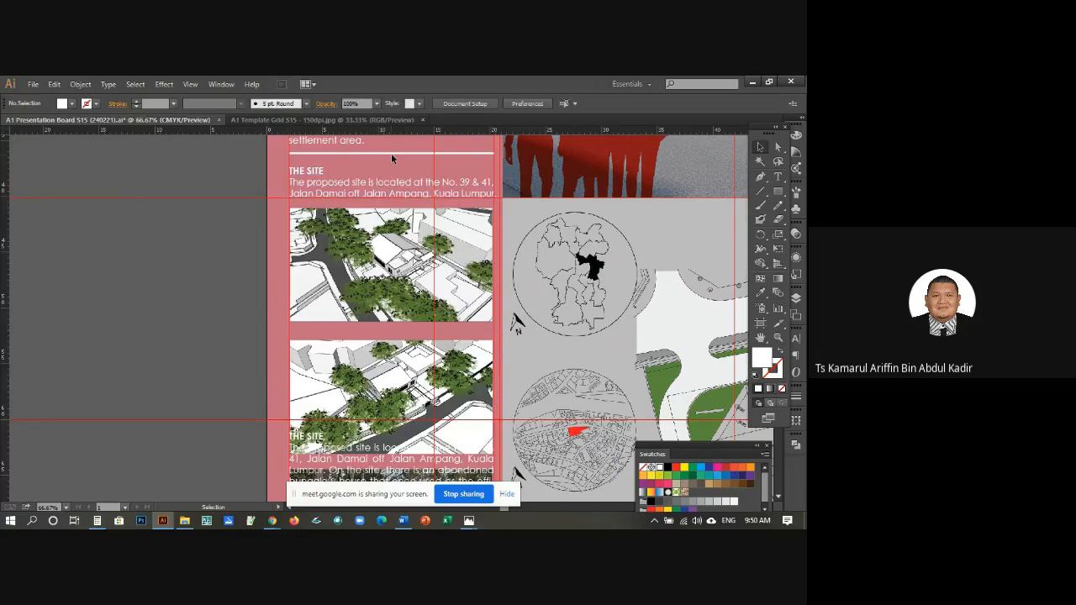
{"action": "left_click", "coordinate": [391, 154]}
{"action": "left_click_drag", "start_coordinate": [391, 155], "coordinate": [392, 157]}
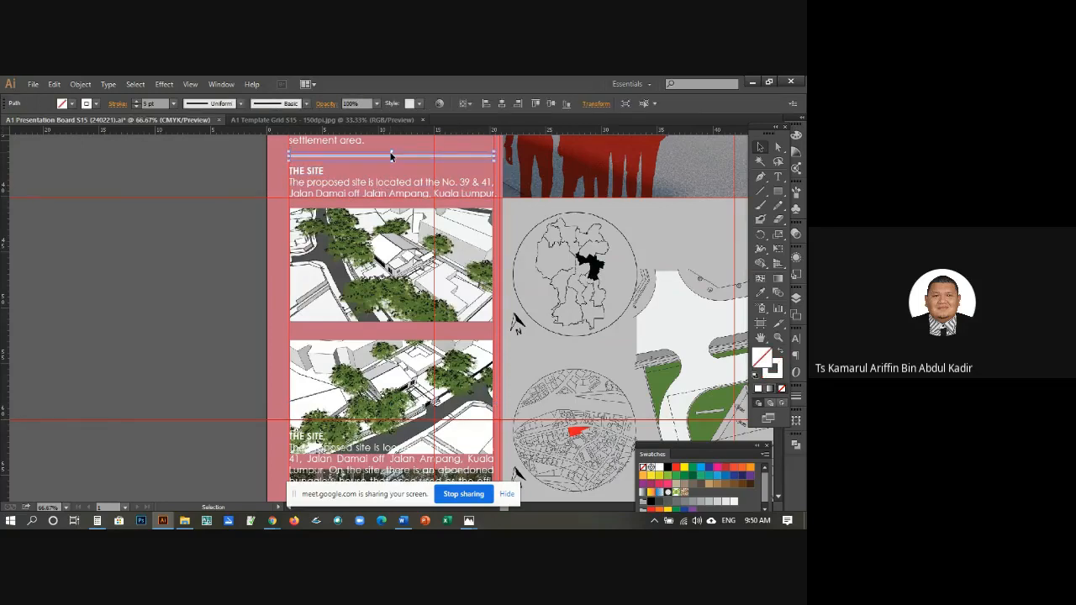
{"action": "left_click", "coordinate": [240, 158]}
Step: Move the duplicated THE SITE block straight down over the gap between the house photo and the misty village photo
{"action": "scroll", "coordinate": [355, 216], "scroll_direction": "down", "scroll_amount": 2}
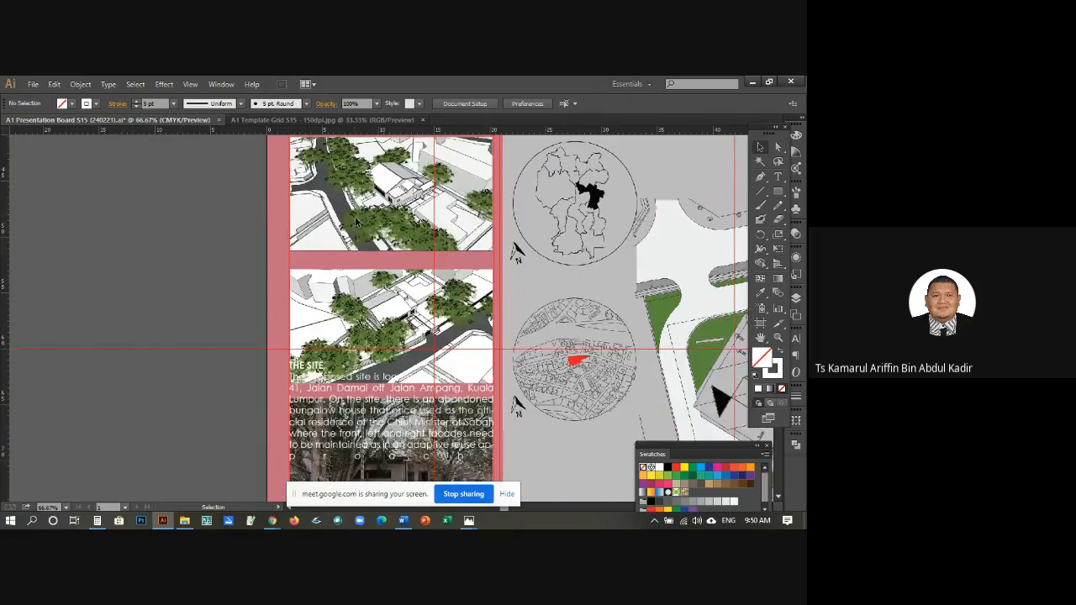
{"action": "scroll", "coordinate": [355, 216], "scroll_direction": "down", "scroll_amount": 6}
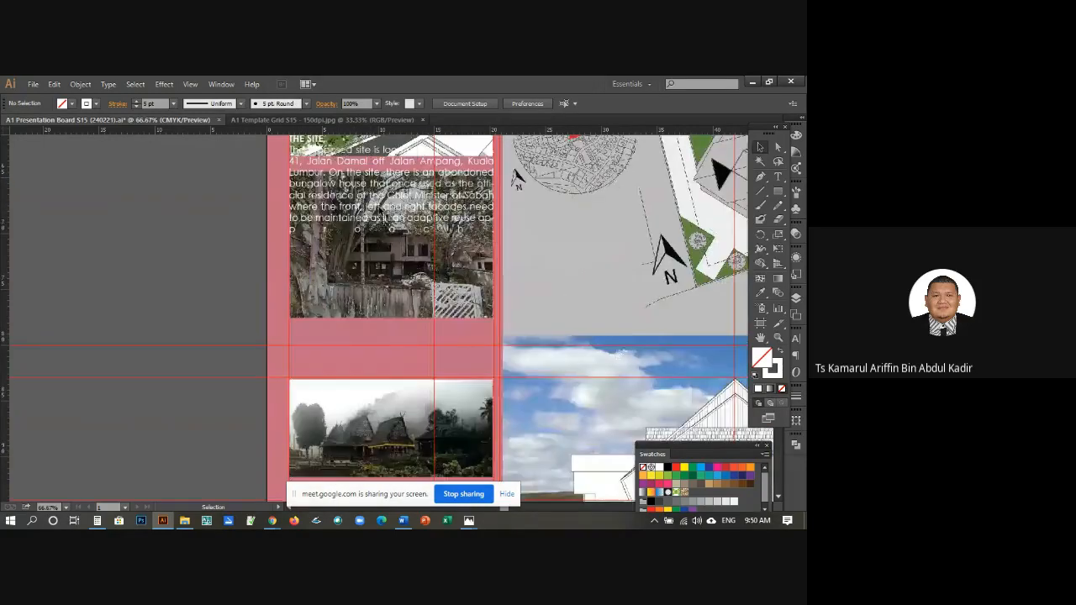
{"action": "left_click", "coordinate": [380, 210]}
{"action": "left_click_drag", "start_coordinate": [380, 210], "coordinate": [384, 354]}
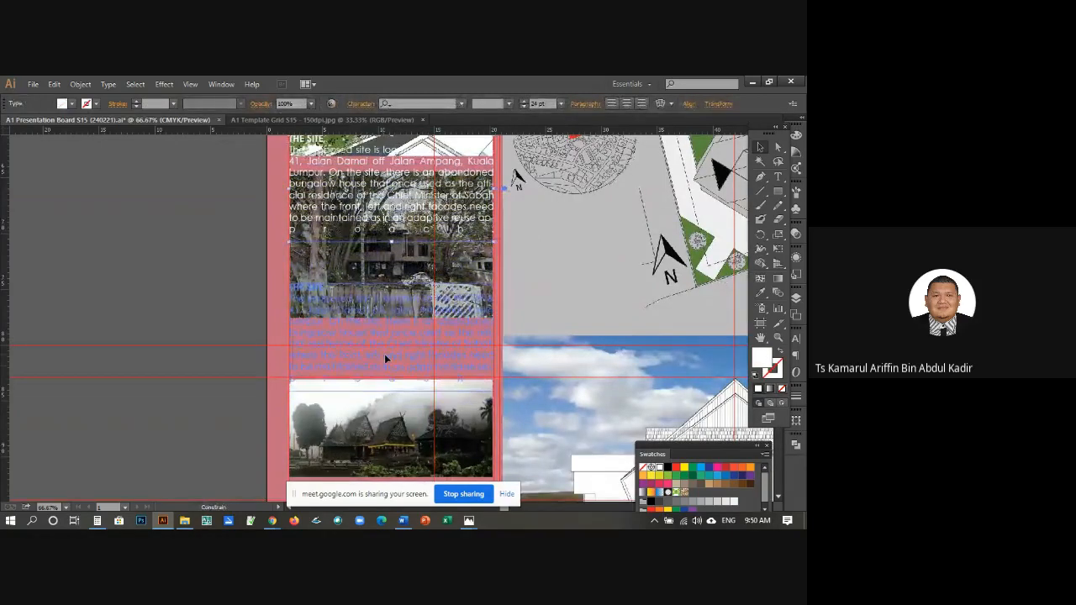
Step: Delete the heading and first sentence from the duplicated block so it starts at "On the site"
{"action": "left_click", "coordinate": [778, 178]}
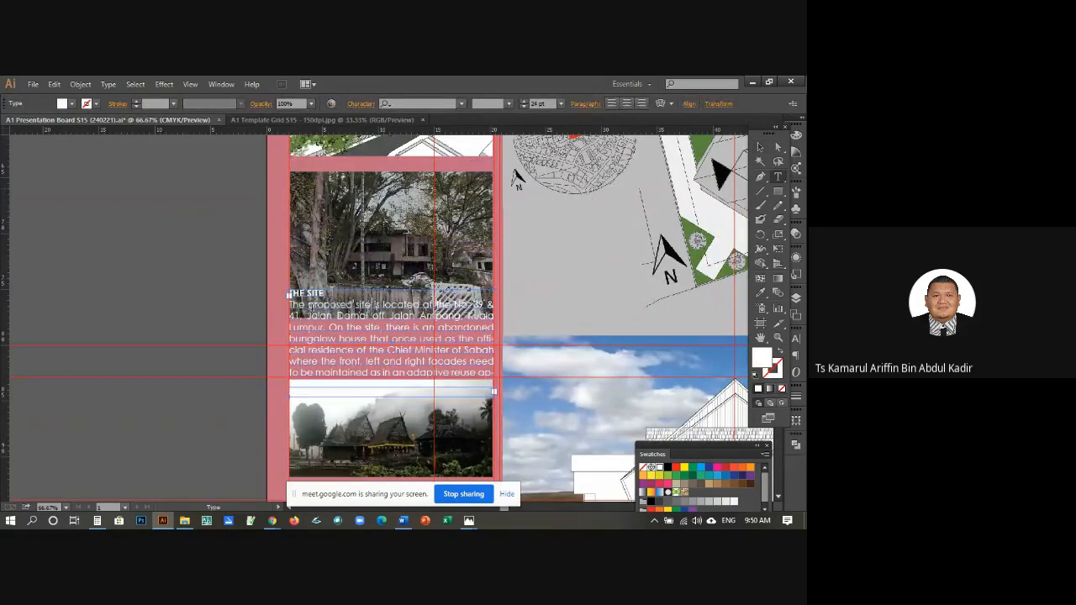
{"action": "left_click_drag", "start_coordinate": [328, 328], "coordinate": [276, 283]}
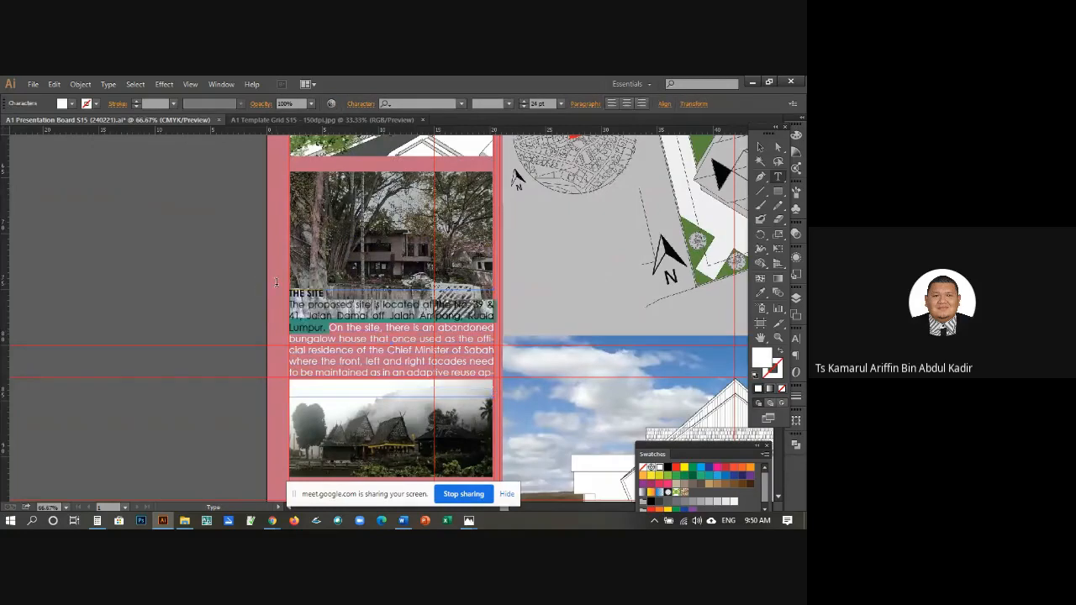
{"action": "key", "text": "BackSpace"}
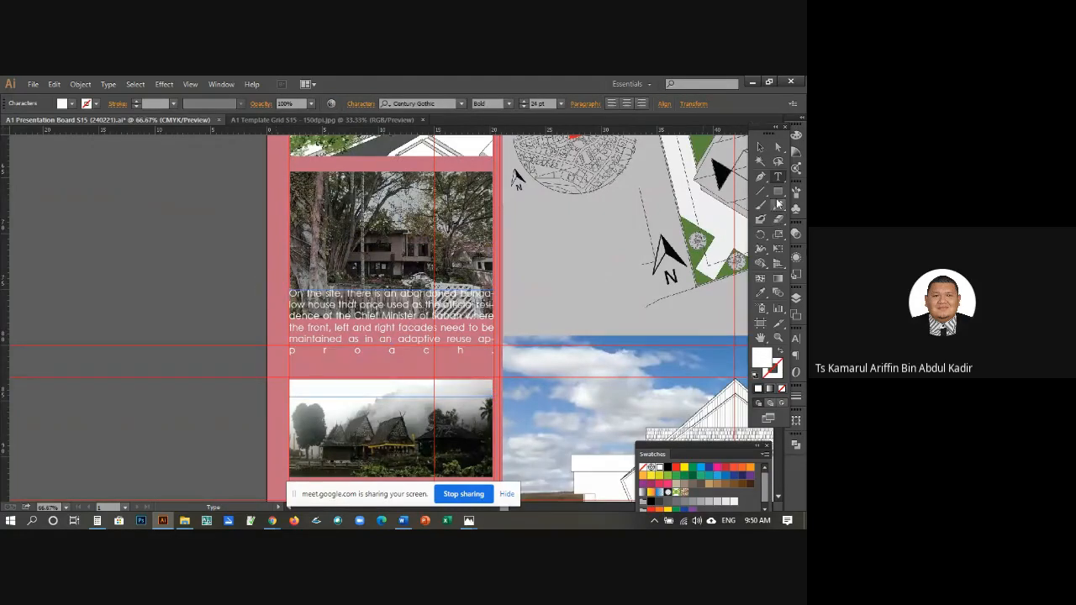
Step: Nudge the "On the site" text block down until its first line sits just below the house photo
{"action": "left_click", "coordinate": [761, 147]}
{"action": "key", "text": "shift+Down"}
{"action": "key", "text": "shift+Down"}
{"action": "key", "text": "shift+Down"}
{"action": "key", "text": "shift+Down"}
{"action": "key", "text": "shift+Down"}
{"action": "key", "text": "shift+Down"}
{"action": "key", "text": "shift+Down"}
{"action": "key", "text": "shift+Down"}
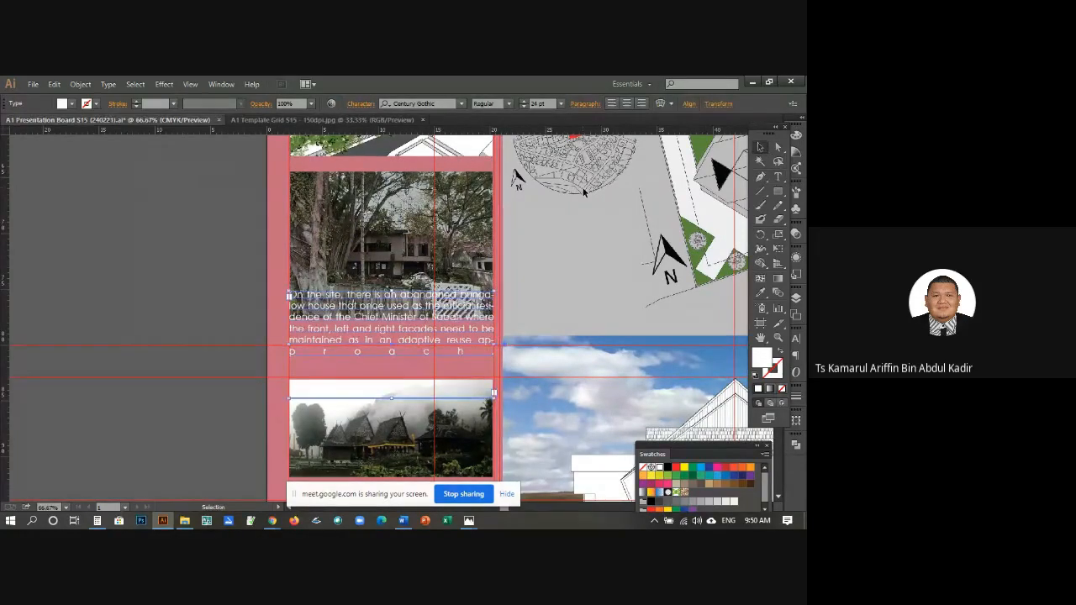
{"action": "key", "text": "shift+Down"}
{"action": "key", "text": "shift+Down"}
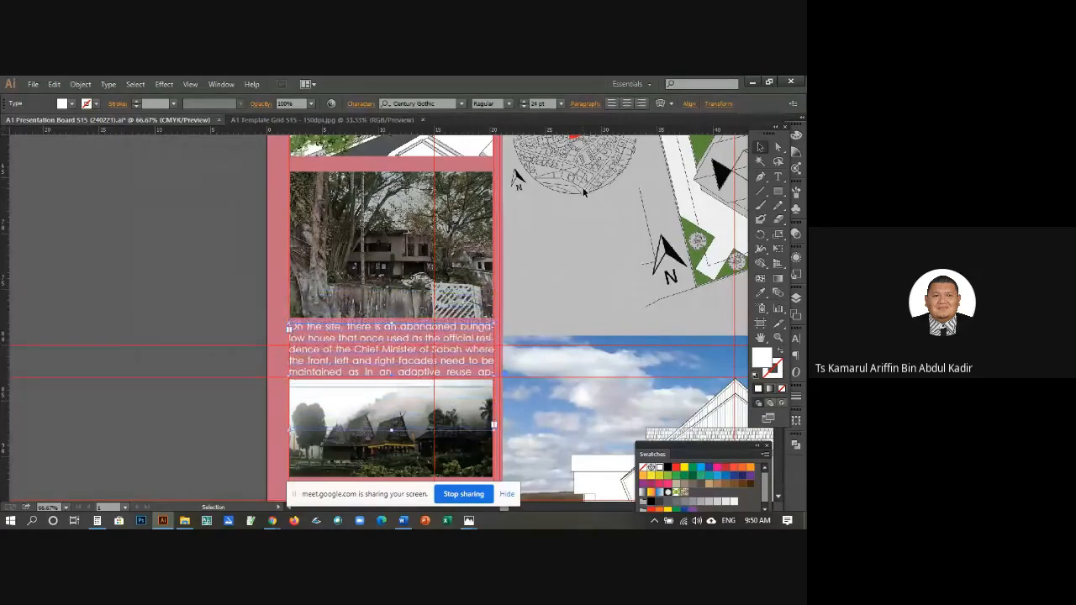
{"action": "key", "text": "Up"}
{"action": "key", "text": "Up"}
{"action": "key", "text": "Up"}
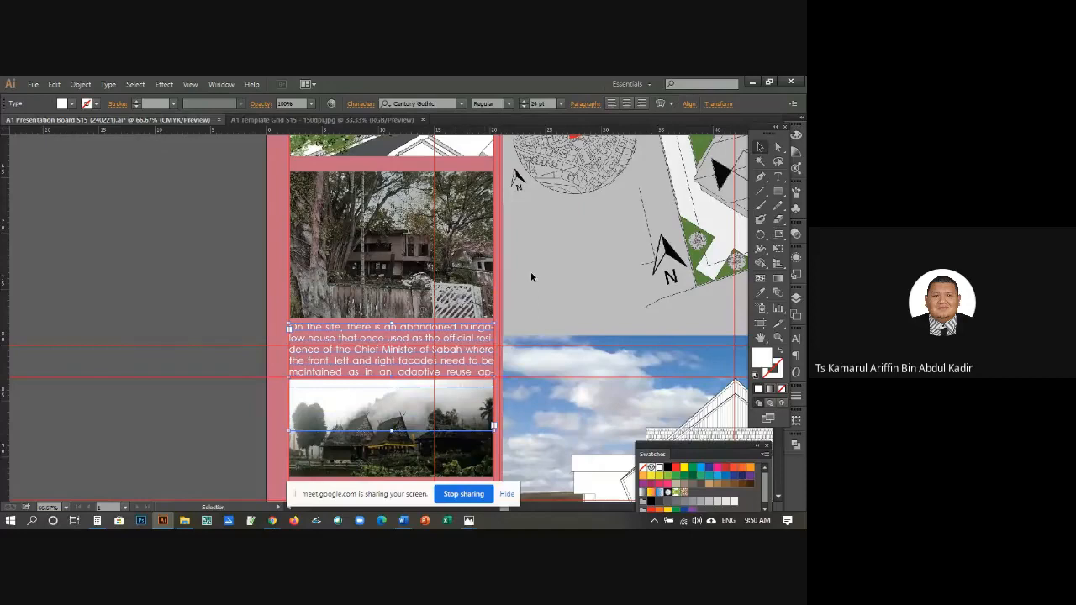
Step: Set the tracking of the "On the site" text block to -7 and deselect it
{"action": "left_click", "coordinate": [580, 104]}
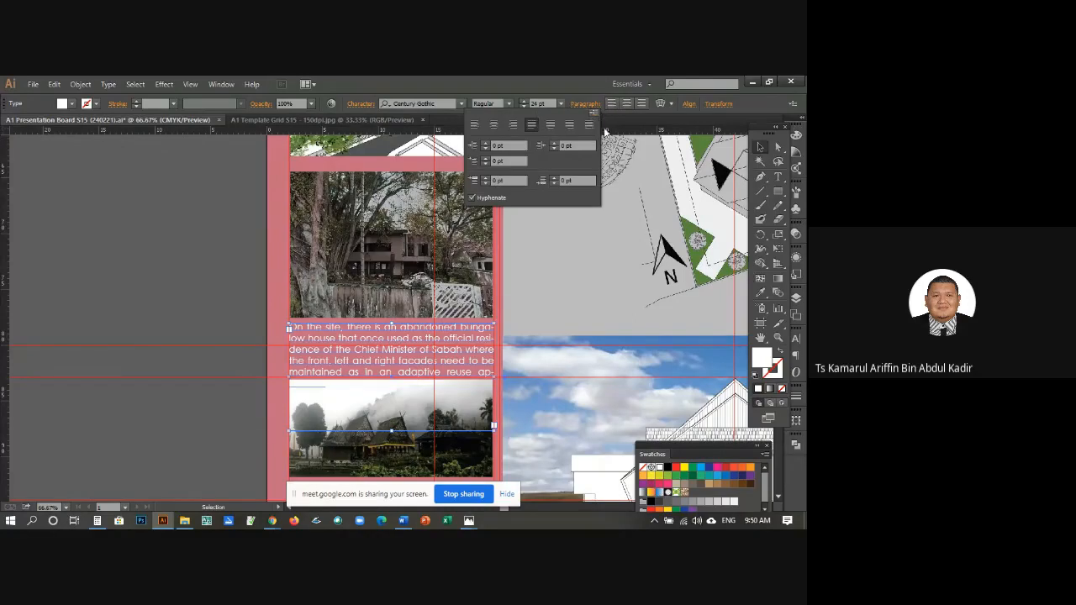
{"action": "left_click", "coordinate": [361, 103]}
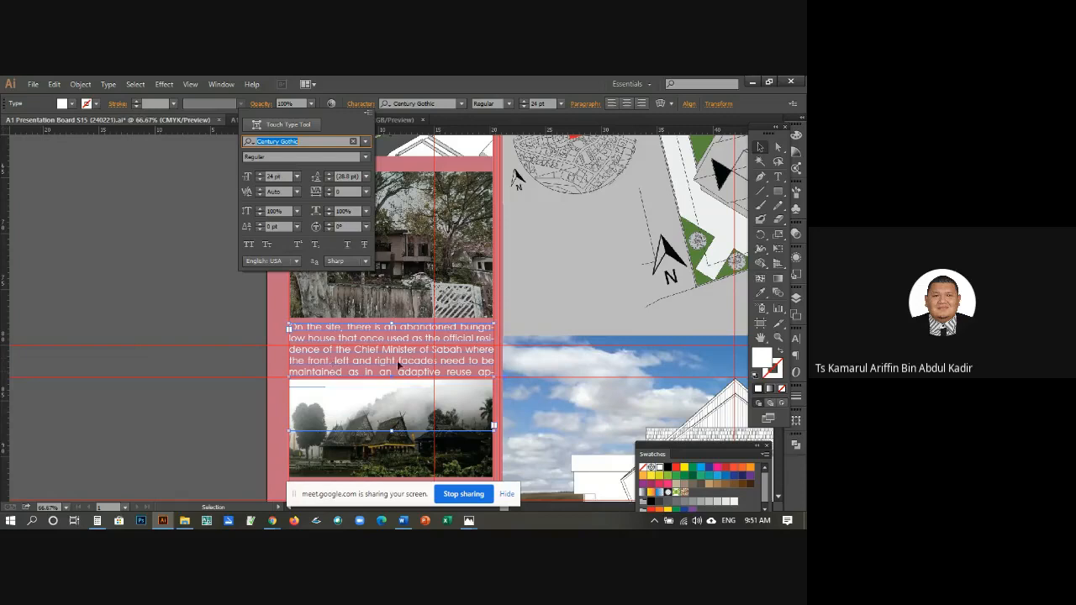
{"action": "left_click", "coordinate": [328, 194]}
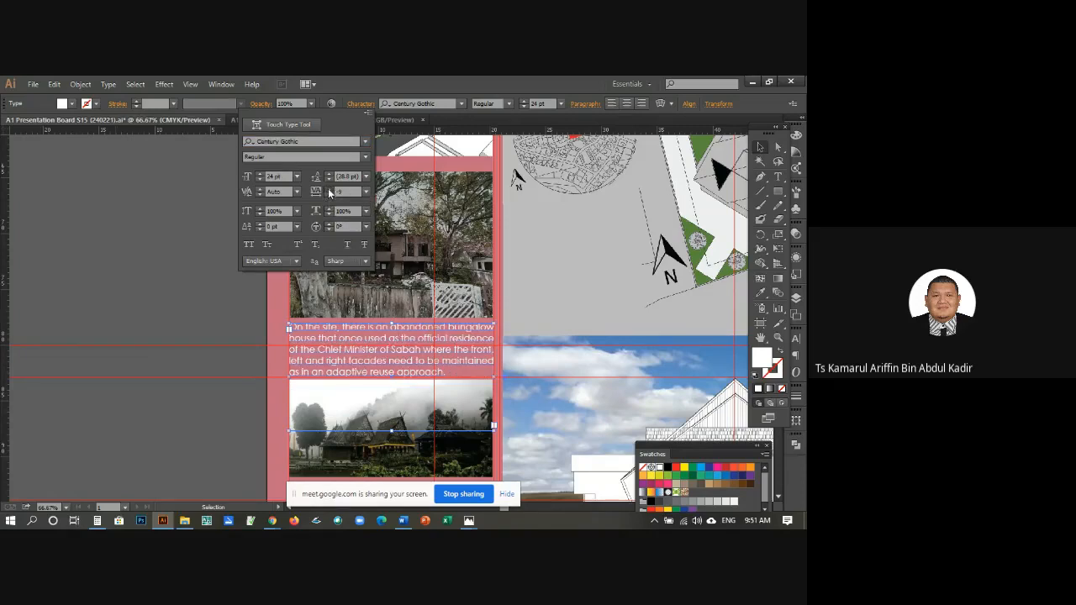
{"action": "left_click", "coordinate": [328, 192]}
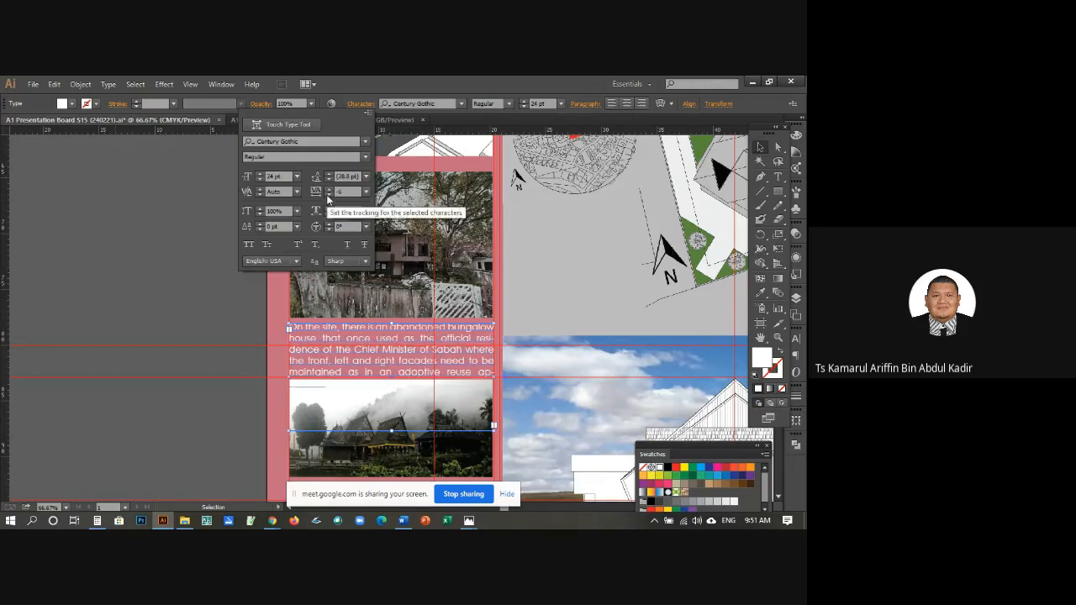
{"action": "left_click", "coordinate": [328, 195]}
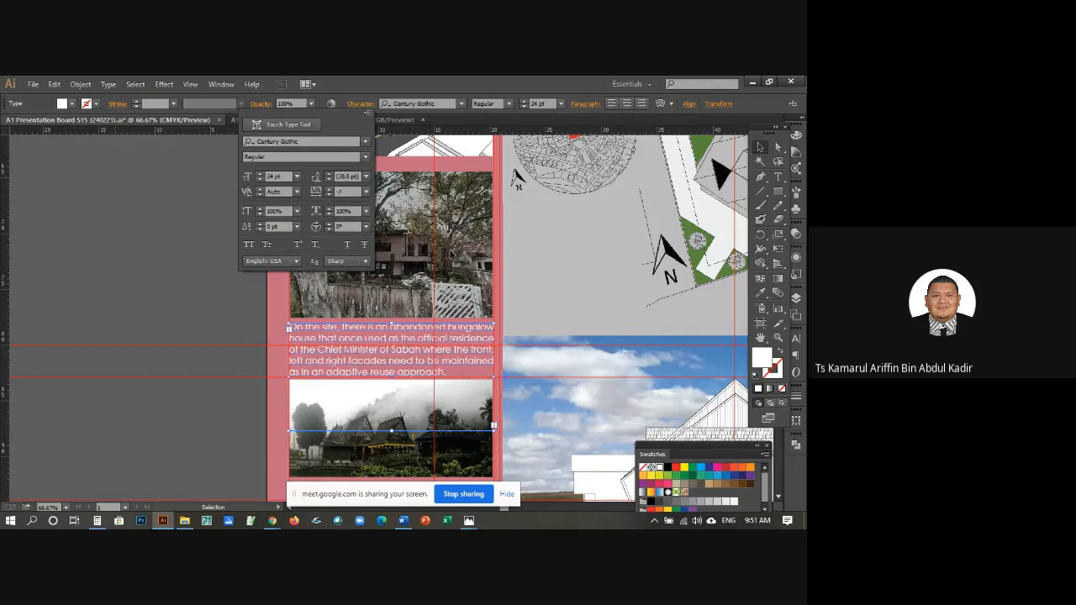
{"action": "left_click", "coordinate": [758, 146]}
{"action": "left_click", "coordinate": [230, 292]}
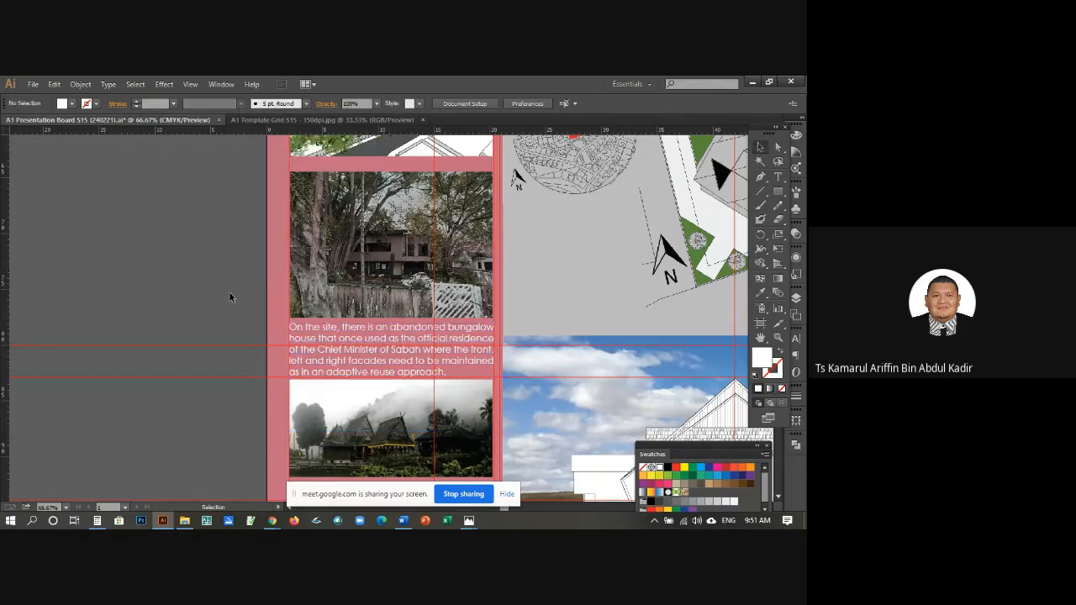
Step: Nudge the "On the site" text block up slightly to center it between the two photos, and deselect it
{"action": "left_click", "coordinate": [342, 326]}
{"action": "key", "text": "Up"}
{"action": "key", "text": "Up"}
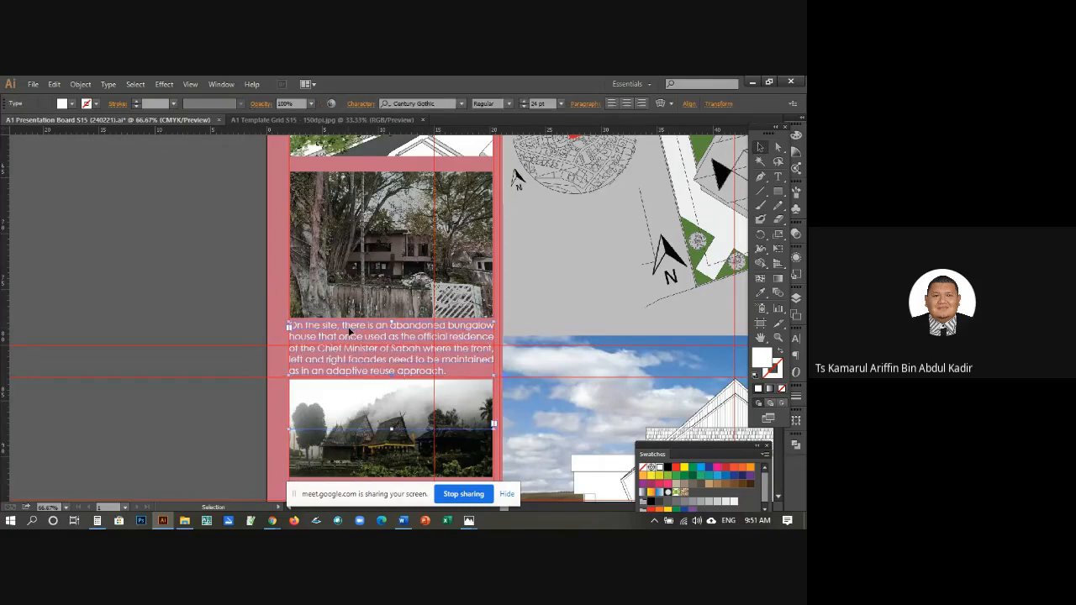
{"action": "key", "text": "Up"}
{"action": "key", "text": "Up"}
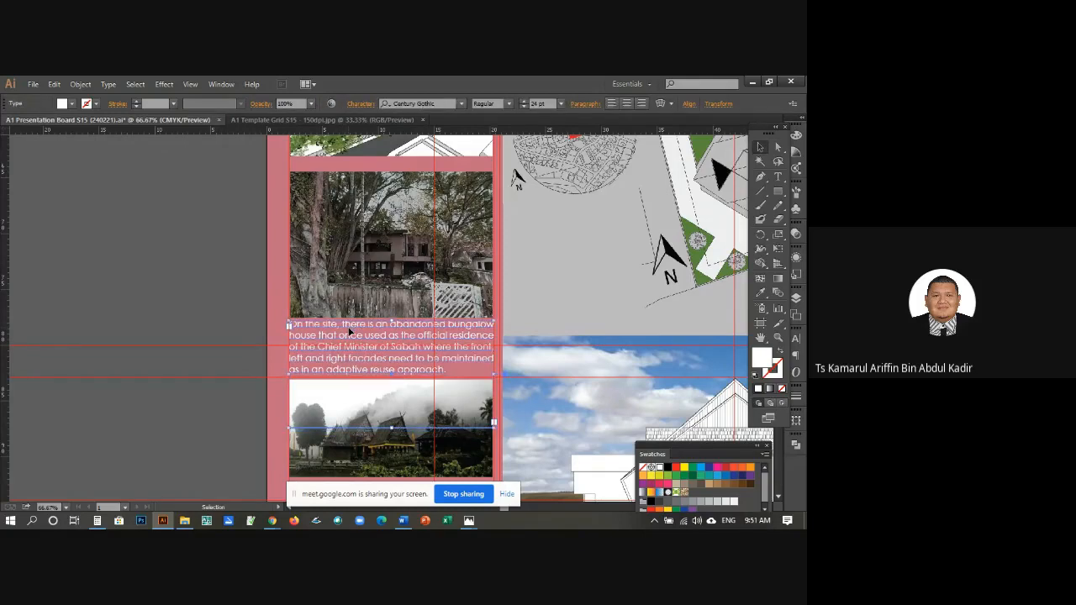
{"action": "key", "text": "Down"}
{"action": "left_click", "coordinate": [211, 249]}
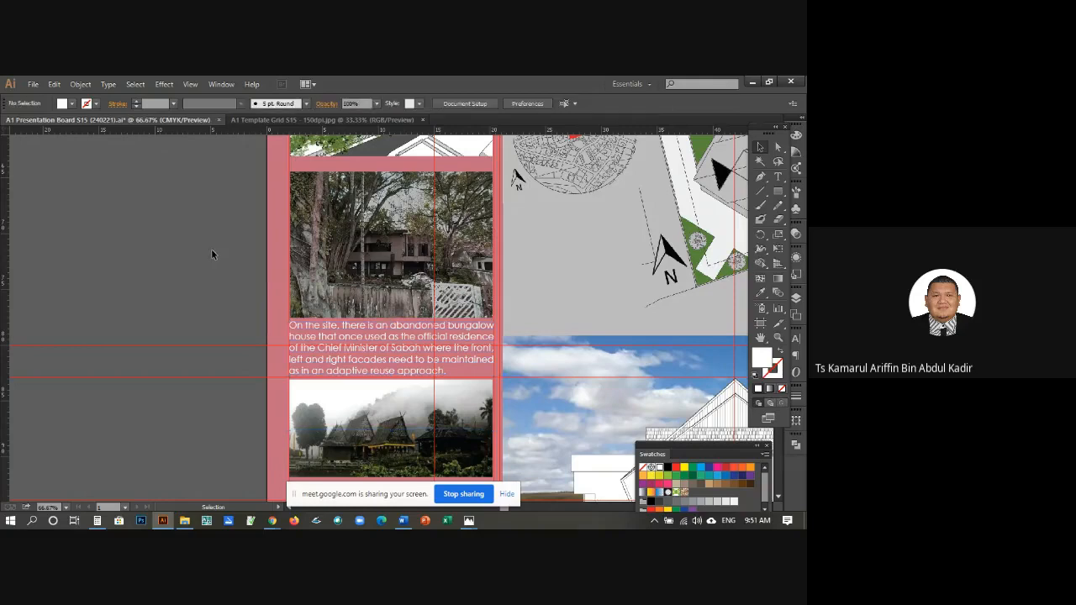
{"action": "key", "text": "ctrl+minus"}
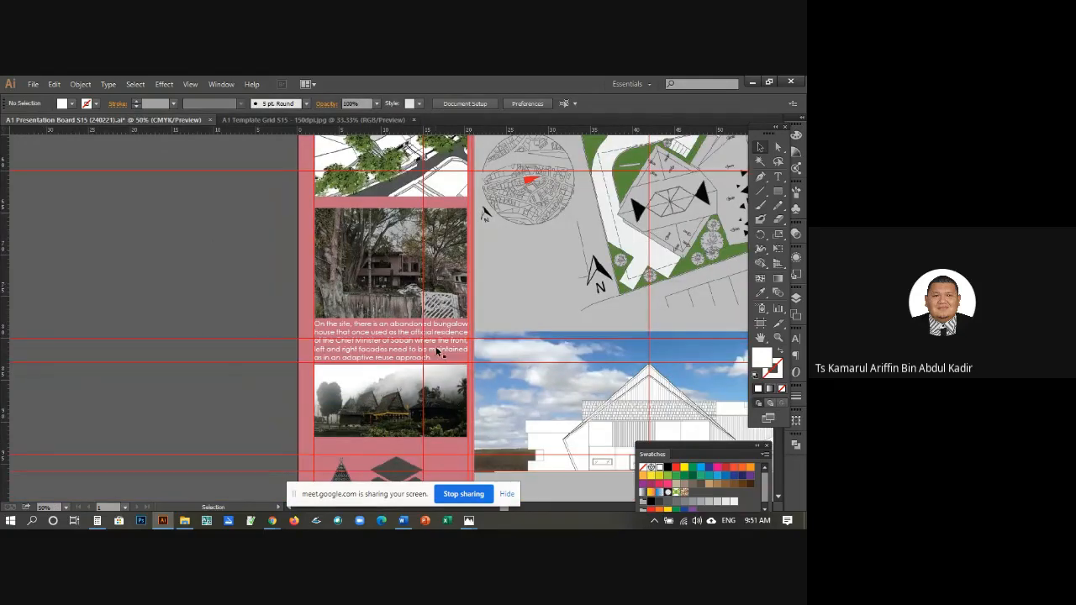
{"action": "scroll", "coordinate": [448, 347], "scroll_direction": "up", "scroll_amount": 3}
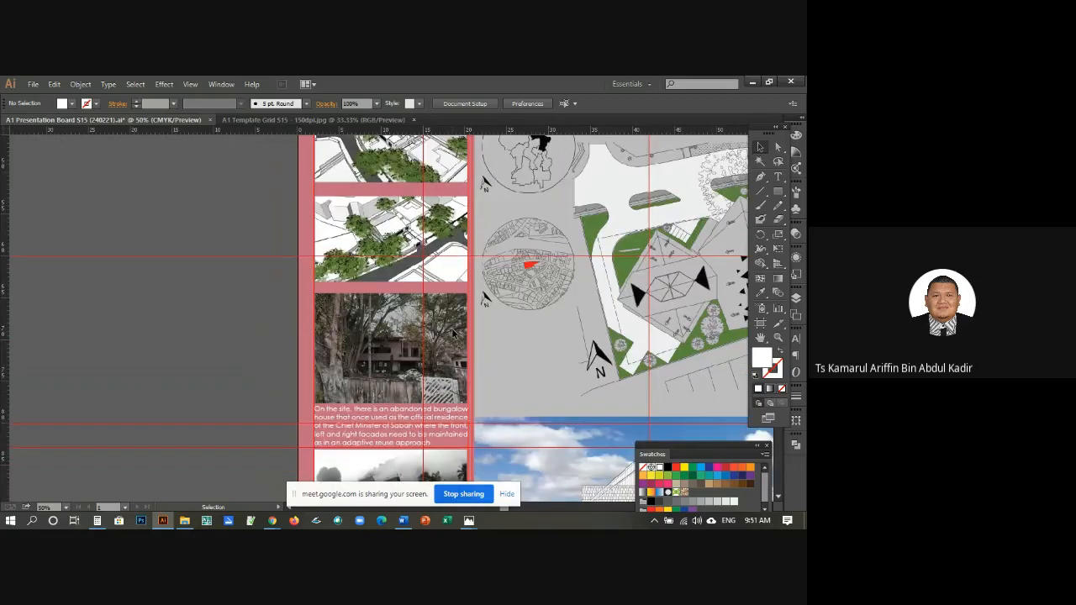
{"action": "scroll", "coordinate": [413, 281], "scroll_direction": "up", "scroll_amount": 10}
{"action": "scroll", "coordinate": [400, 236], "scroll_direction": "down", "scroll_amount": 4}
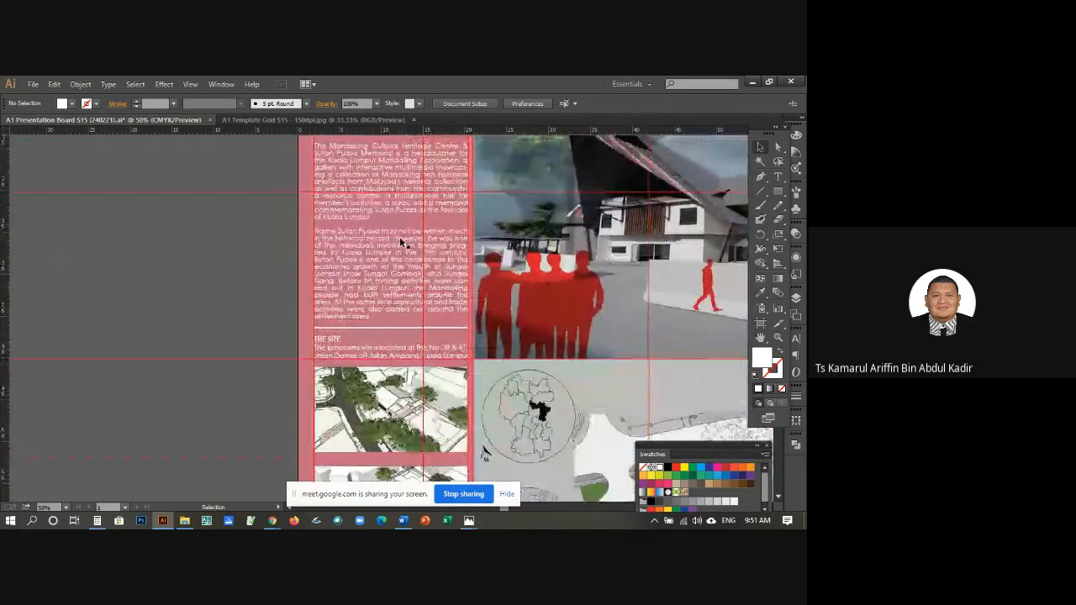
{"action": "scroll", "coordinate": [400, 242], "scroll_direction": "down", "scroll_amount": 5}
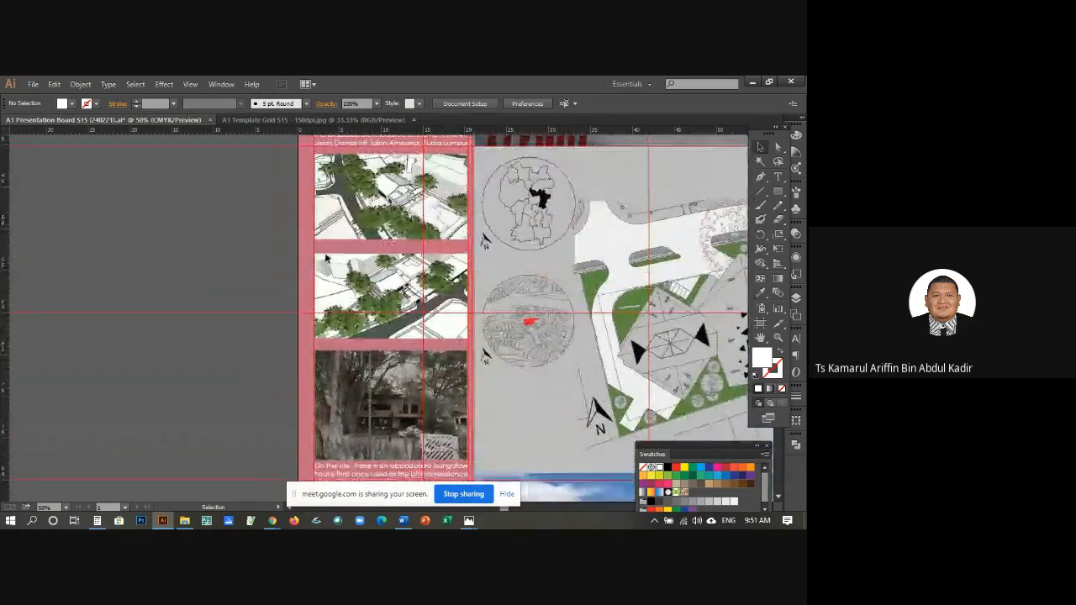
Step: Switch to the Word document and copy the "South View" line from the caption list
{"action": "scroll", "coordinate": [334, 250], "scroll_direction": "up", "scroll_amount": 1}
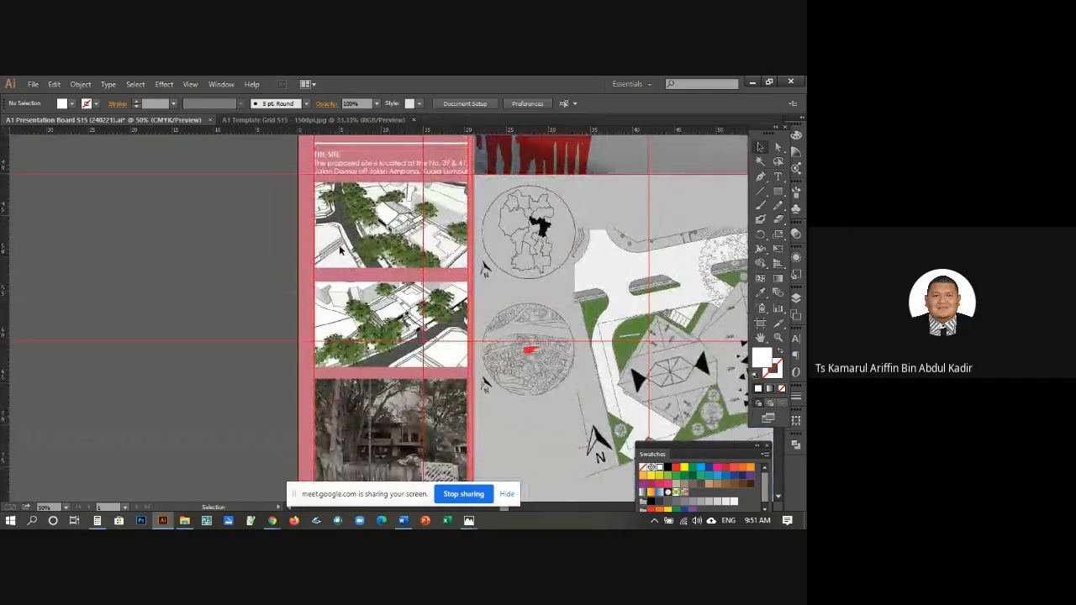
{"action": "scroll", "coordinate": [342, 246], "scroll_direction": "down", "scroll_amount": 2}
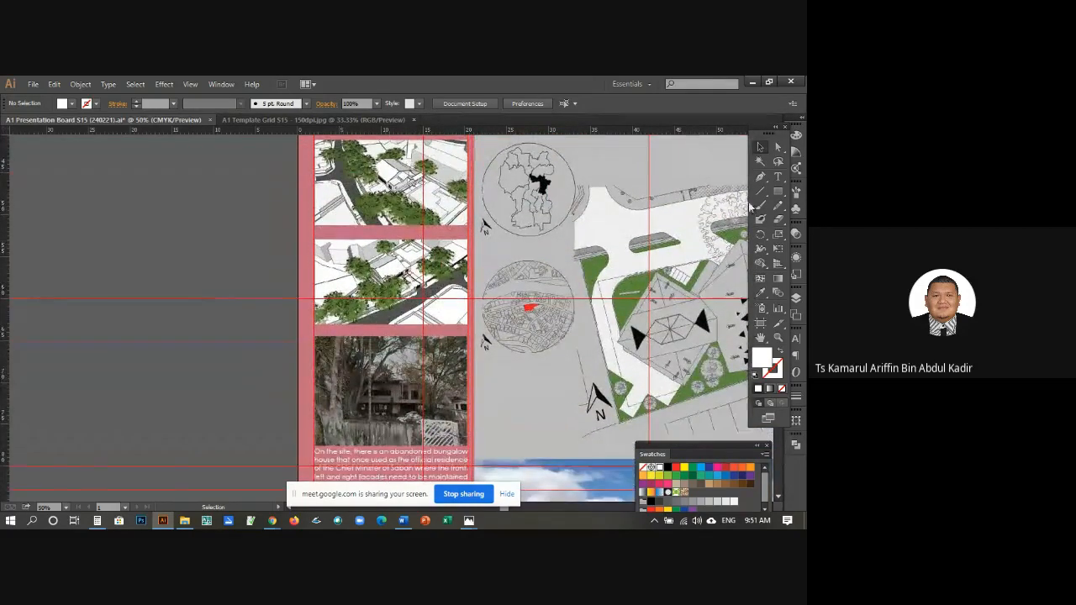
{"action": "left_click", "coordinate": [402, 522]}
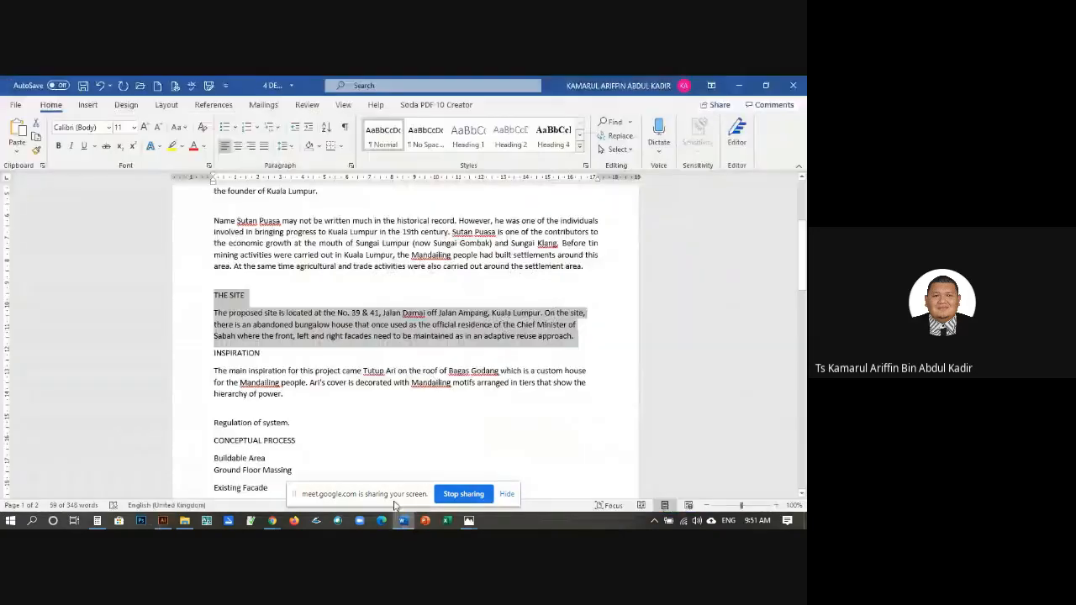
{"action": "scroll", "coordinate": [341, 427], "scroll_direction": "down", "scroll_amount": 8}
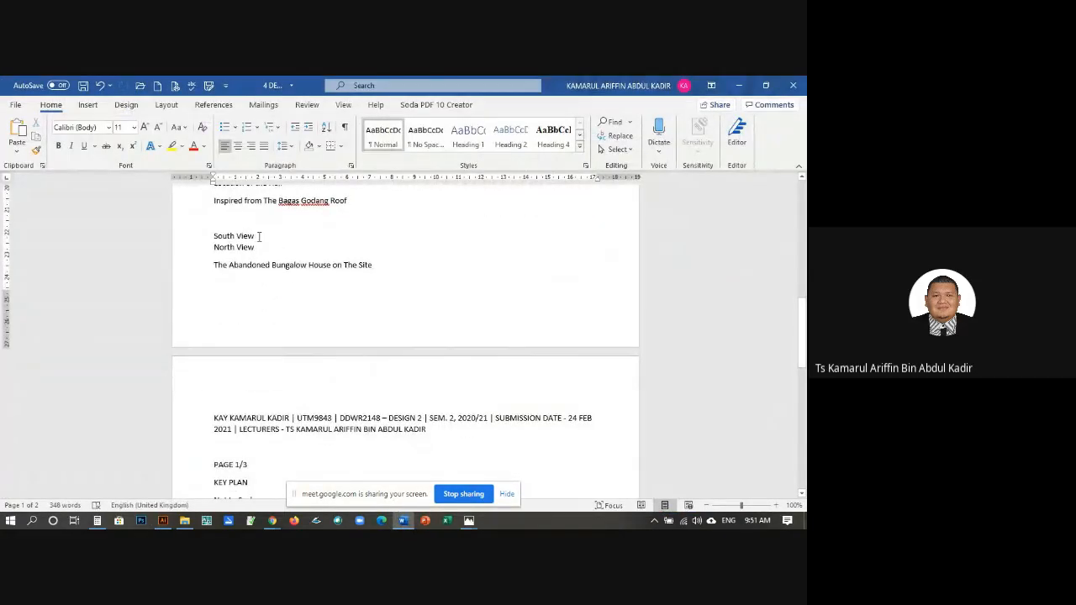
{"action": "left_click_drag", "start_coordinate": [257, 237], "coordinate": [211, 238]}
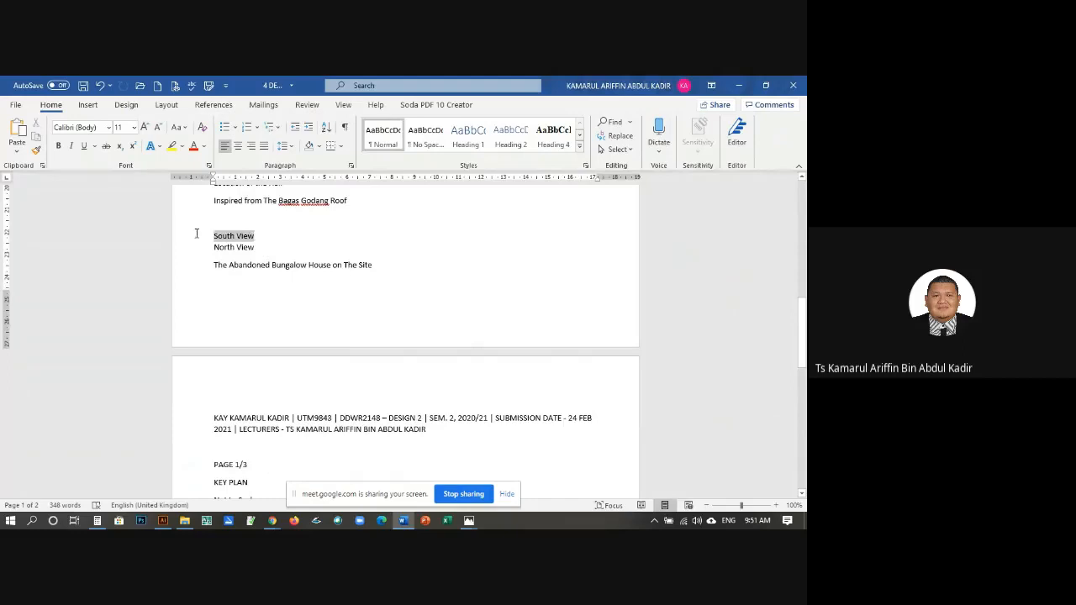
{"action": "right_click", "coordinate": [239, 244]}
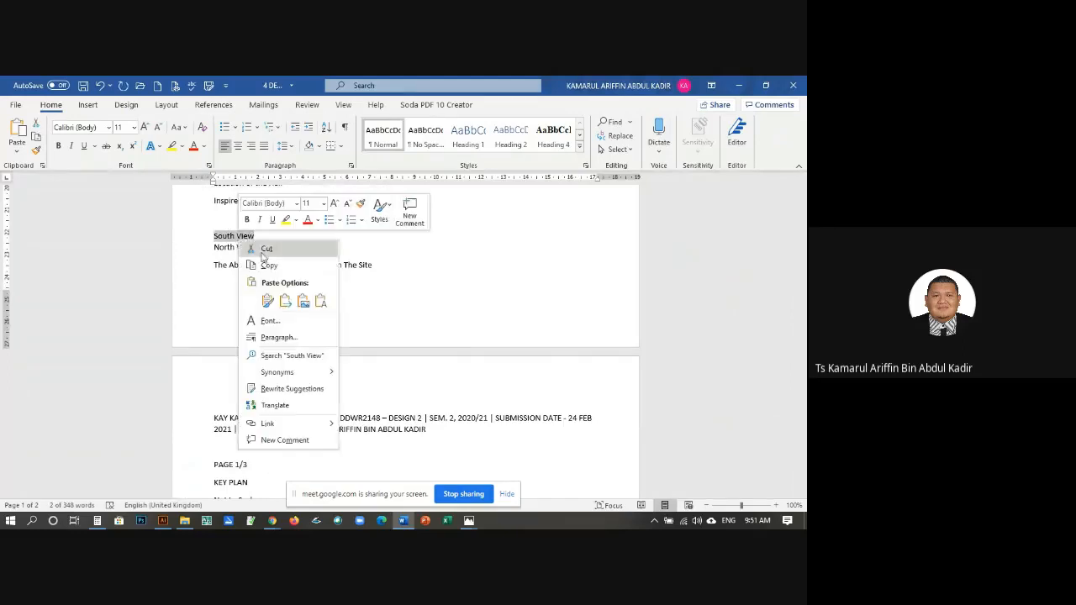
{"action": "left_click", "coordinate": [267, 261]}
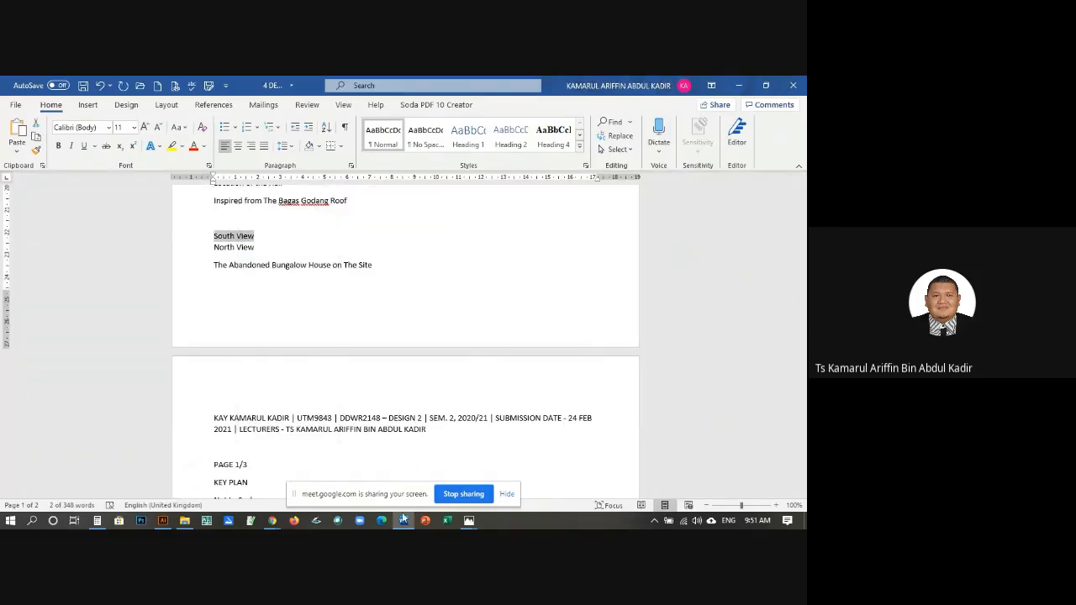
Step: Return to Illustrator, add the point text "South View" and place it in the pink gap below the upper 3D site view
{"action": "left_click", "coordinate": [165, 521]}
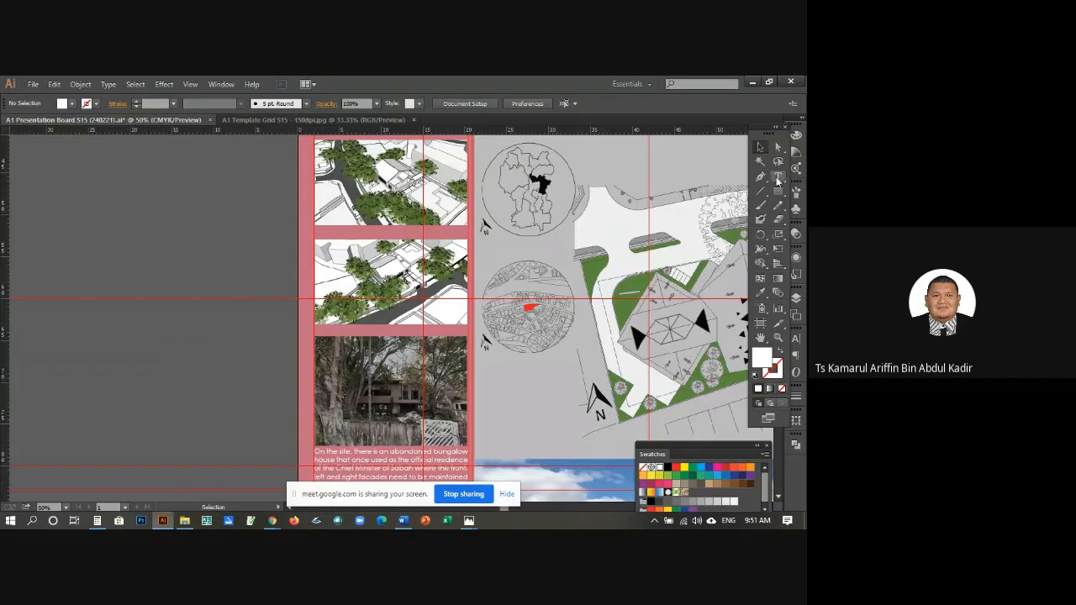
{"action": "left_click", "coordinate": [777, 177]}
{"action": "left_click", "coordinate": [228, 193]}
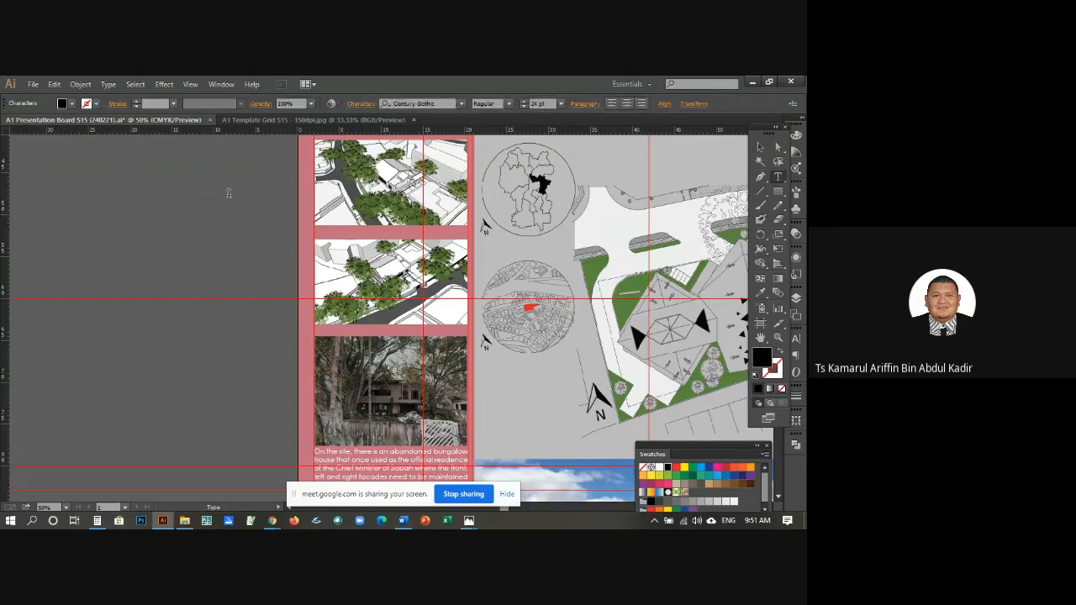
{"action": "type", "text": "South View"}
{"action": "left_click", "coordinate": [760, 148]}
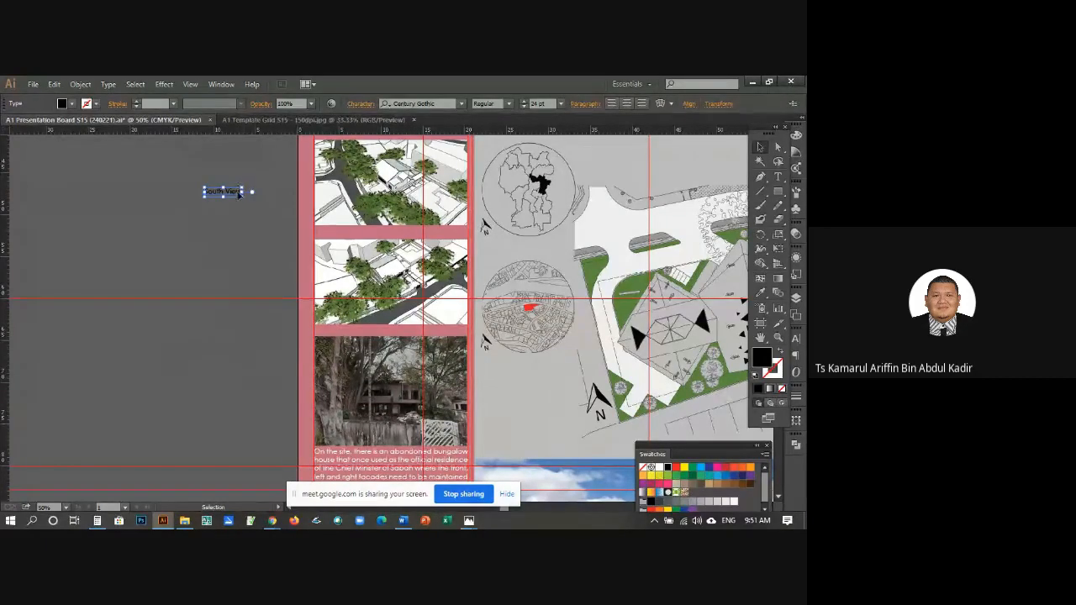
{"action": "left_click_drag", "start_coordinate": [234, 196], "coordinate": [343, 235]}
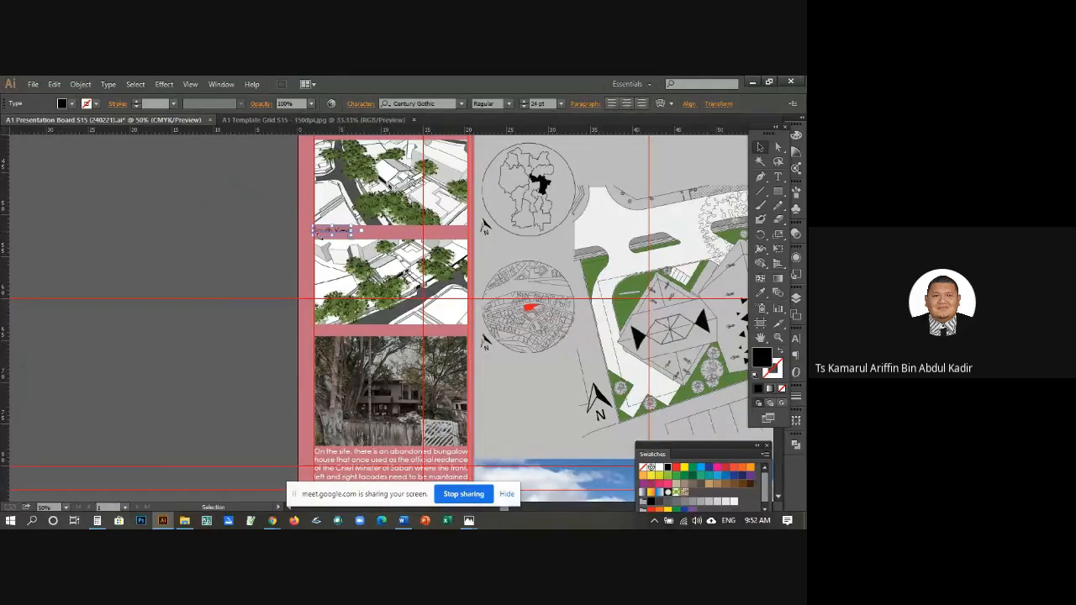
{"action": "left_click", "coordinate": [284, 232]}
Step: Shift the "South View" label slightly so its start lines up with the left edge of the site images
{"action": "left_click", "coordinate": [779, 337]}
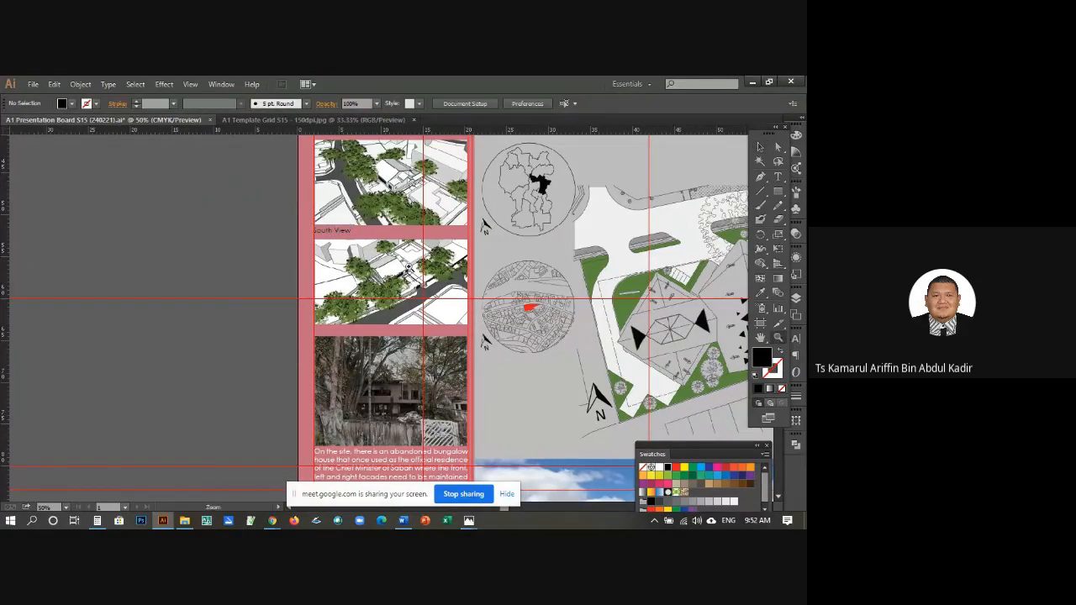
{"action": "left_click", "coordinate": [336, 241]}
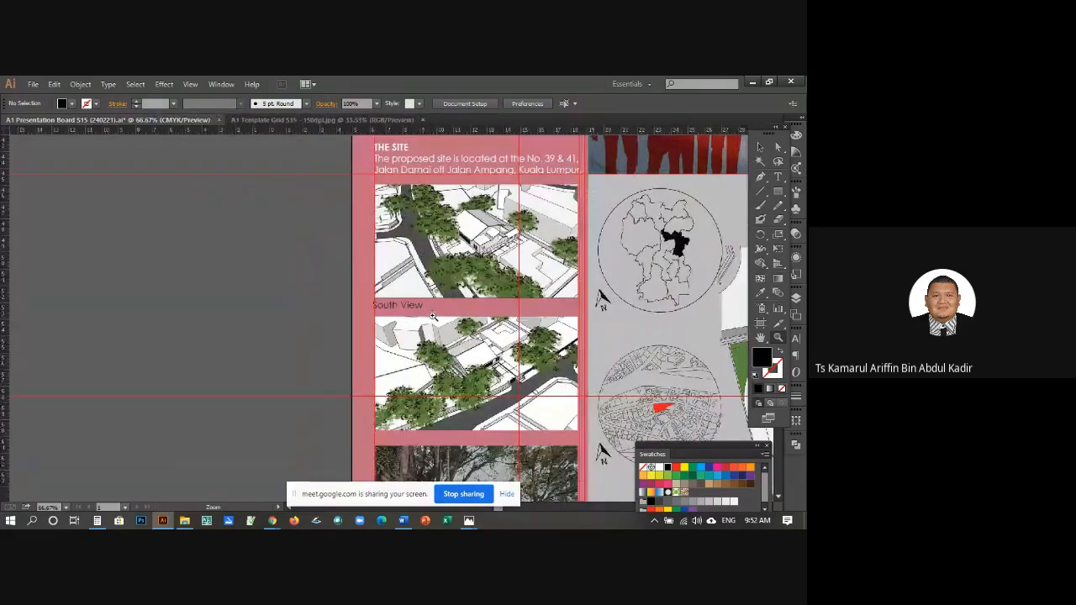
{"action": "left_click", "coordinate": [433, 318]}
{"action": "left_click", "coordinate": [760, 148]}
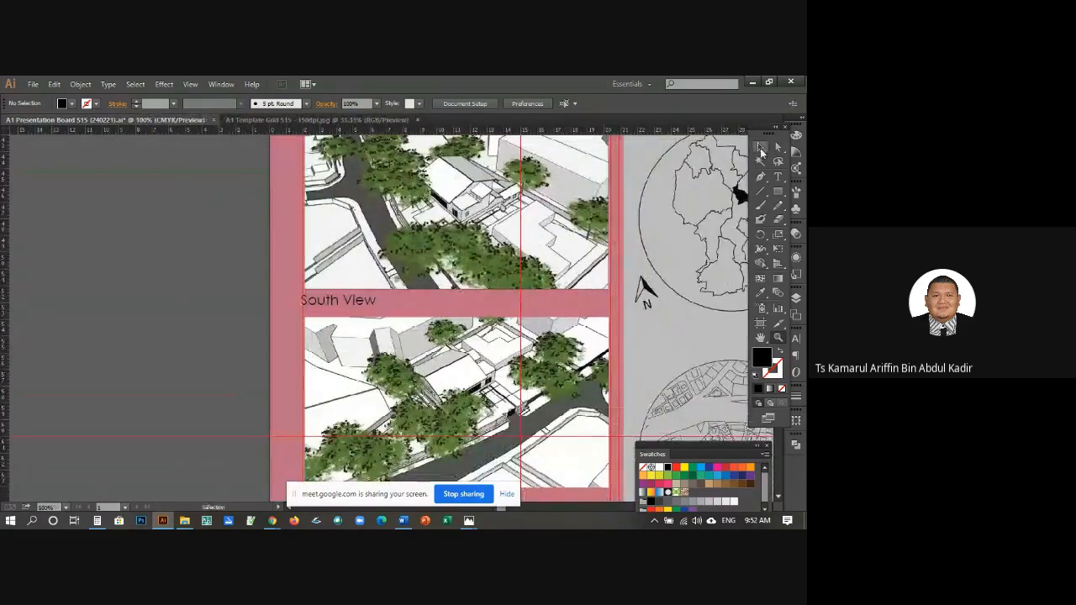
{"action": "left_click", "coordinate": [357, 303]}
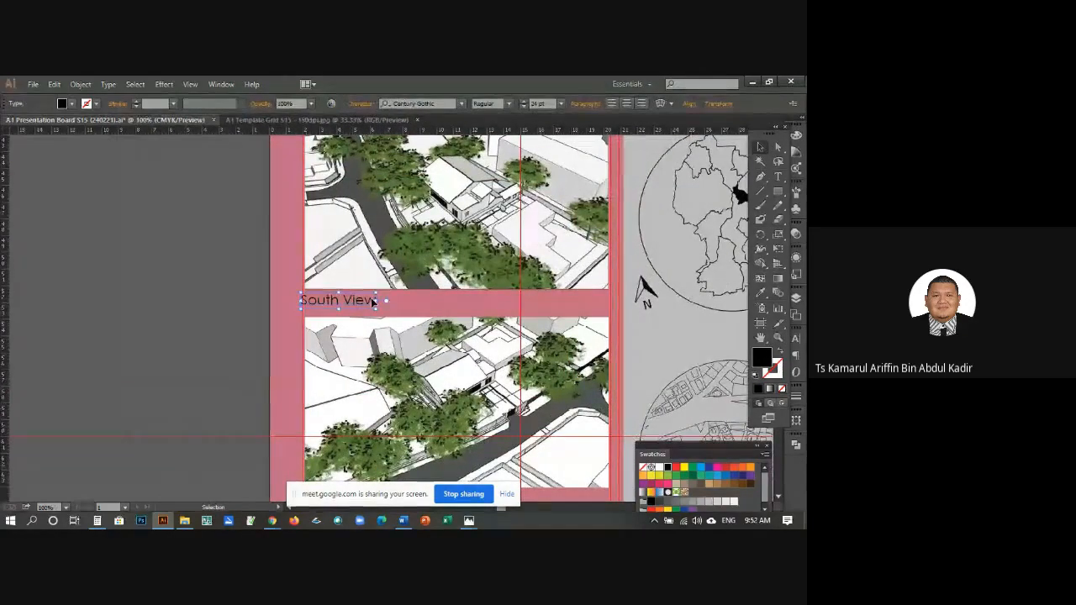
{"action": "left_click_drag", "start_coordinate": [367, 301], "coordinate": [372, 301]}
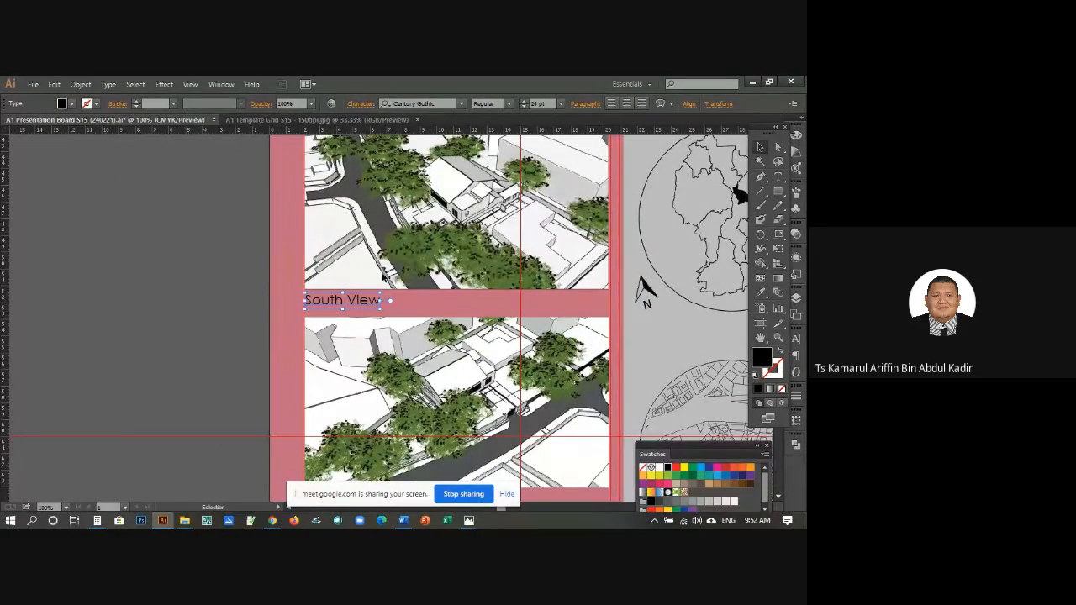
Step: Set the "South View" label's font style to Bold and deselect it
{"action": "scroll", "coordinate": [386, 279], "scroll_direction": "up", "scroll_amount": 2}
{"action": "scroll", "coordinate": [386, 279], "scroll_direction": "up", "scroll_amount": 9}
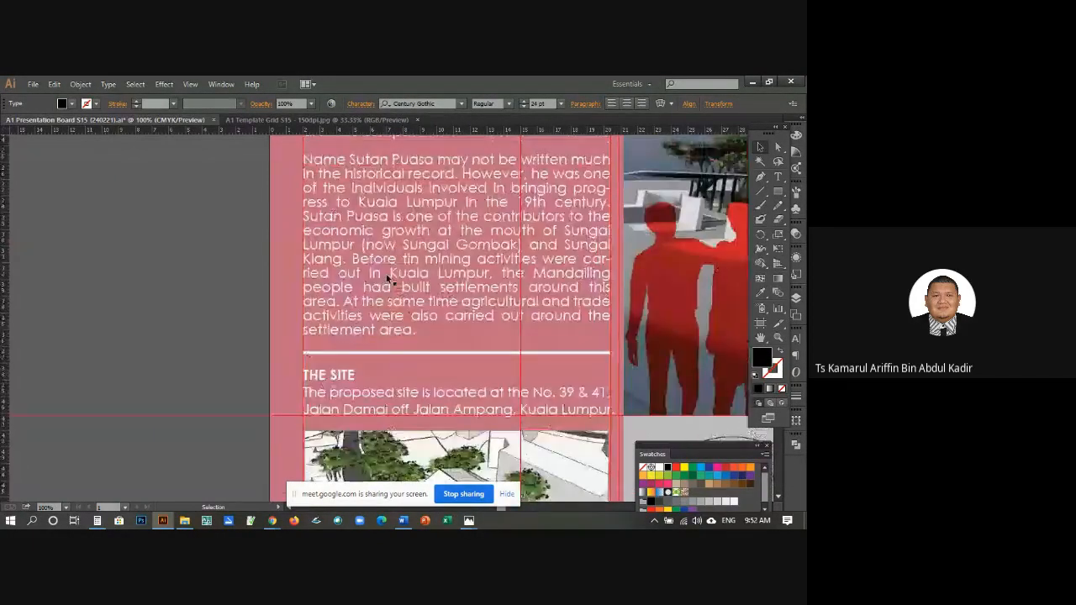
{"action": "scroll", "coordinate": [388, 278], "scroll_direction": "down", "scroll_amount": 7}
{"action": "scroll", "coordinate": [390, 276], "scroll_direction": "down", "scroll_amount": 14}
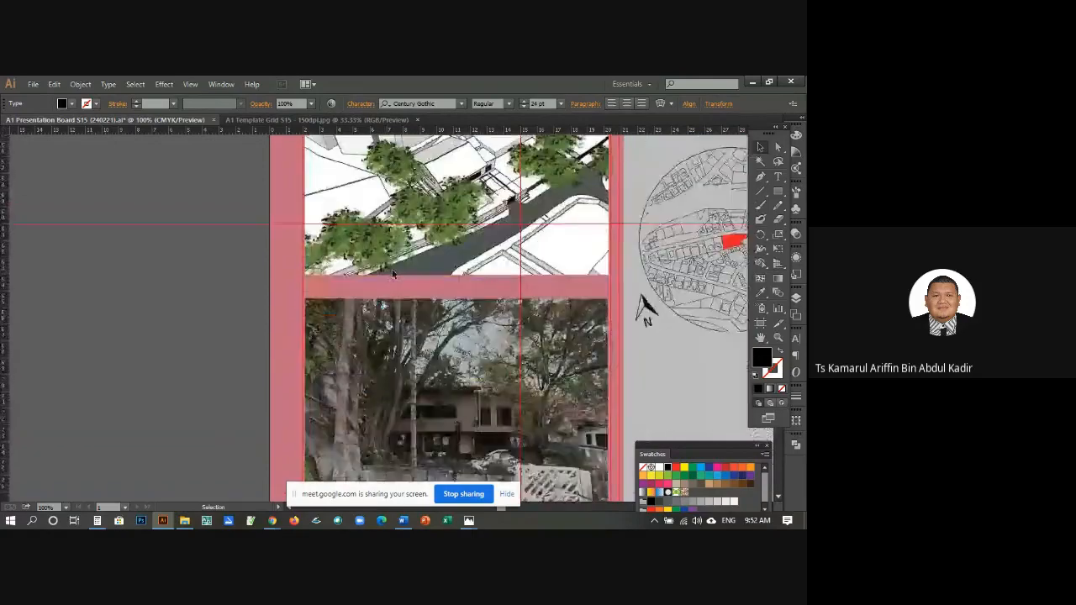
{"action": "scroll", "coordinate": [394, 271], "scroll_direction": "up", "scroll_amount": 8}
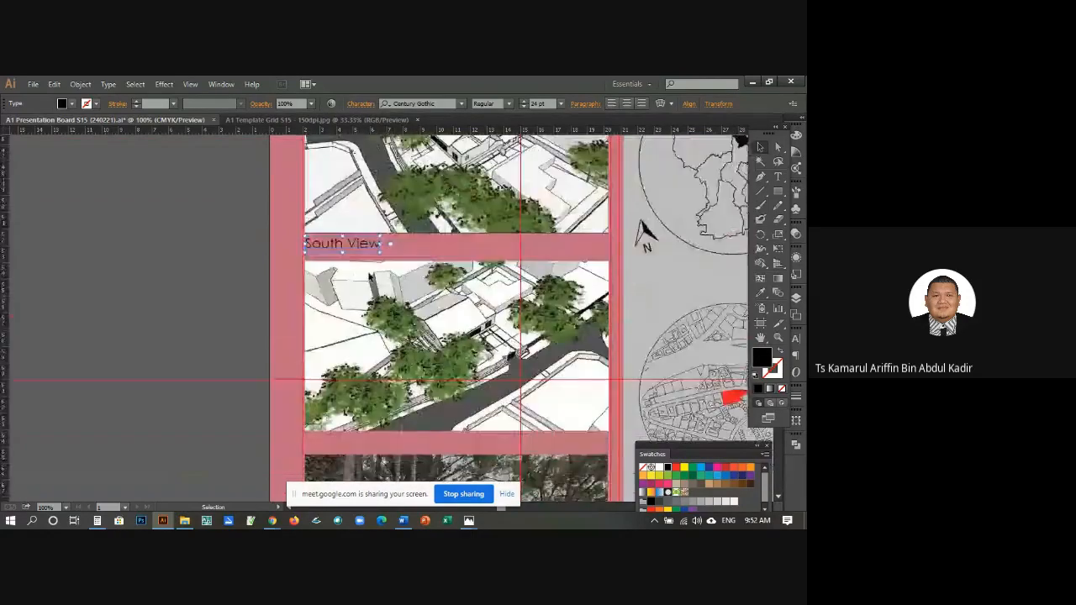
{"action": "left_click", "coordinate": [509, 103]}
{"action": "left_click", "coordinate": [496, 141]}
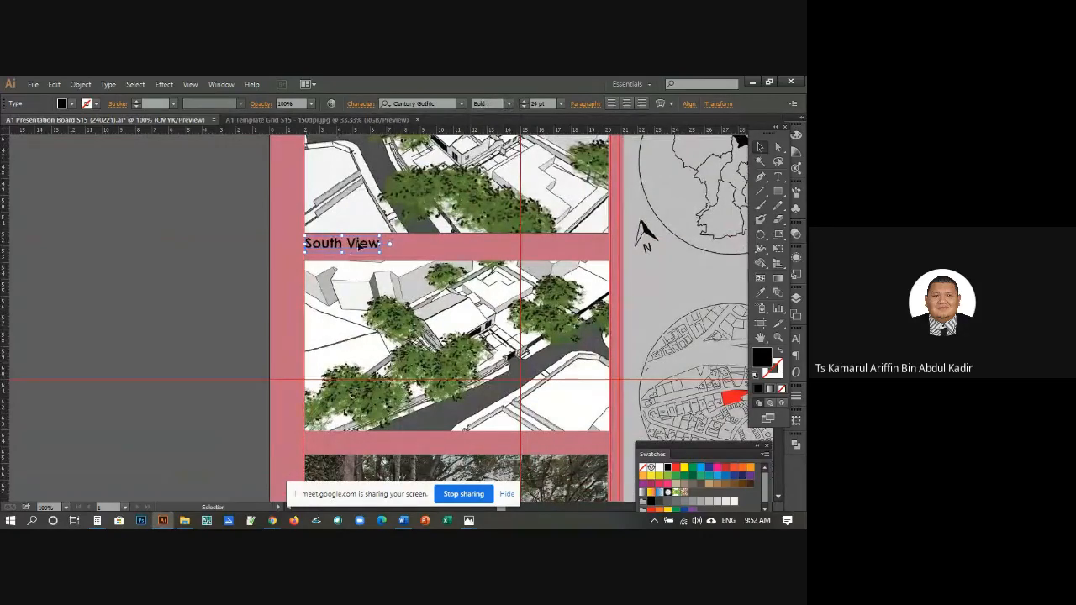
{"action": "left_click", "coordinate": [226, 220]}
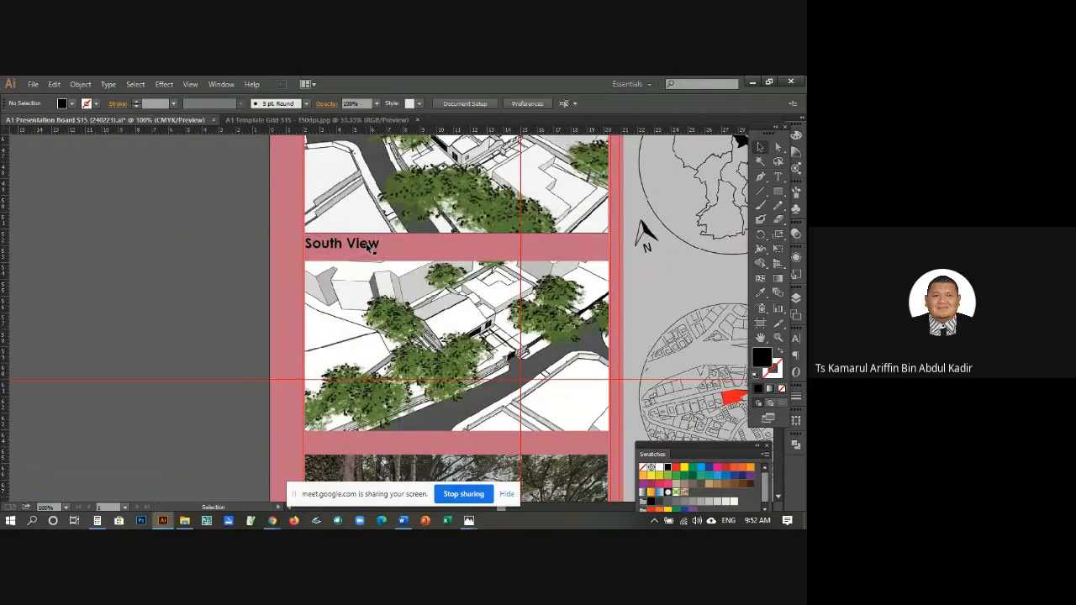
Step: Duplicate the "South View" label into the gap below the second site view and nudge the copy up slightly
{"action": "left_click", "coordinate": [367, 246]}
{"action": "left_click_drag", "start_coordinate": [367, 246], "coordinate": [387, 446]}
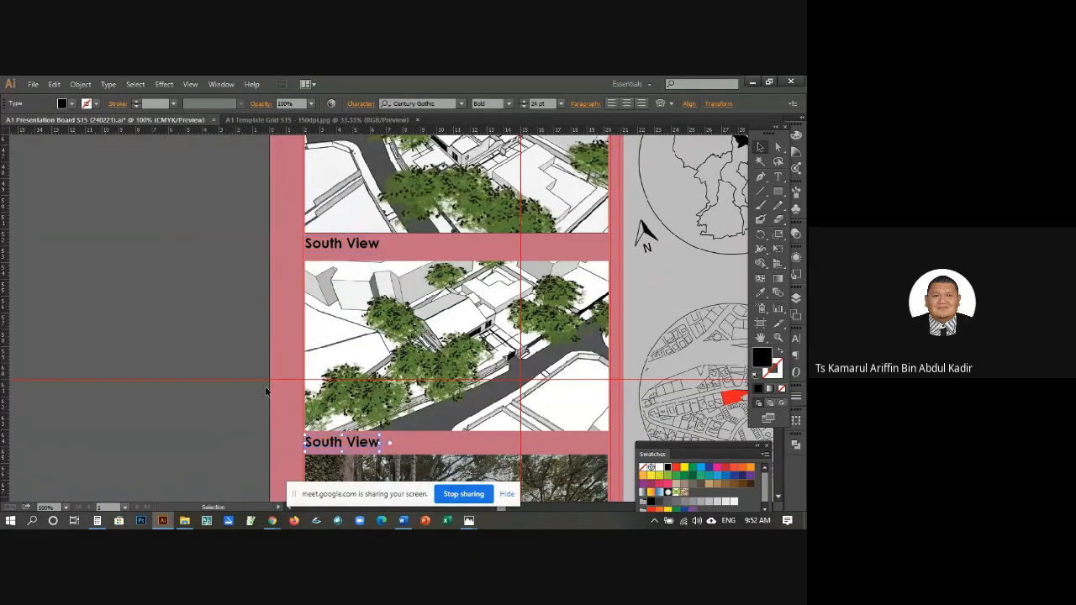
{"action": "key", "text": "Up"}
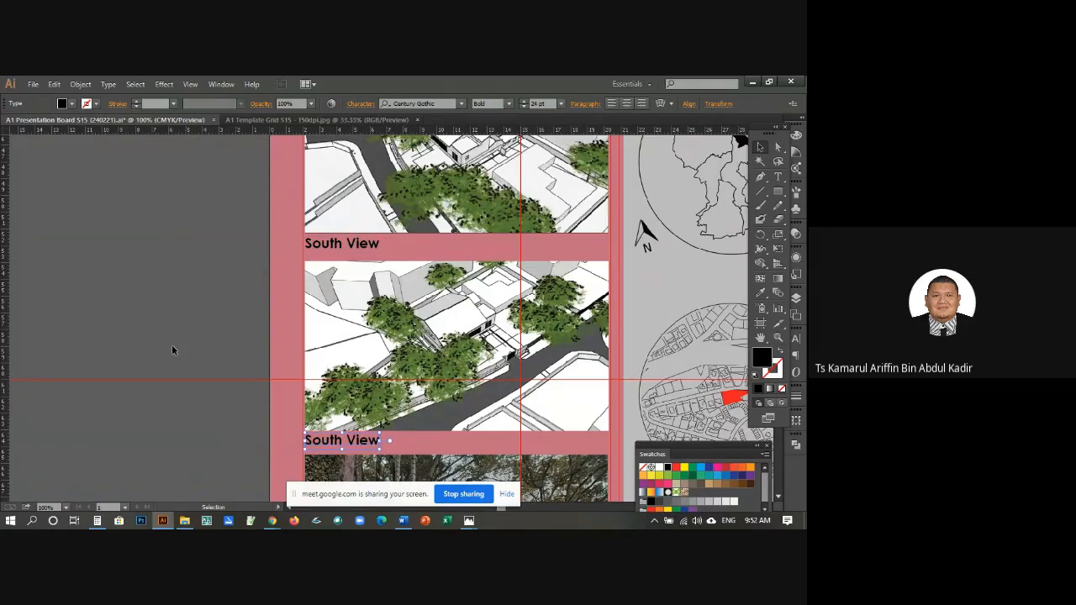
Step: Change the duplicated label's text to "North View"
{"action": "left_click", "coordinate": [778, 177]}
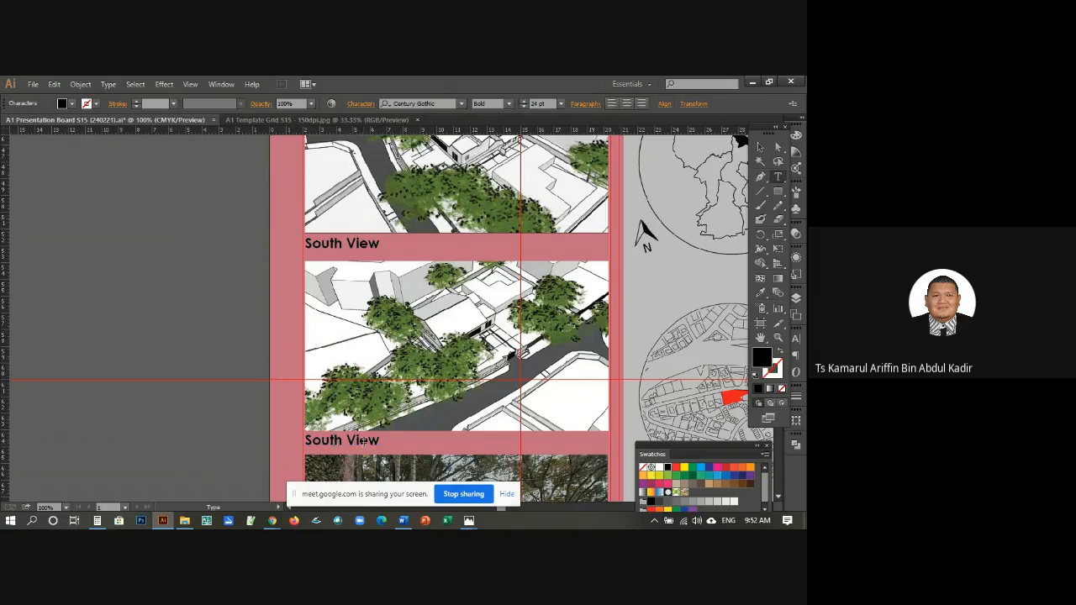
{"action": "key", "text": "BackSpace"}
{"action": "key", "text": "BackSpace"}
{"action": "key", "text": "BackSpace"}
{"action": "key", "text": "BackSpace"}
{"action": "type", "text": "N"}
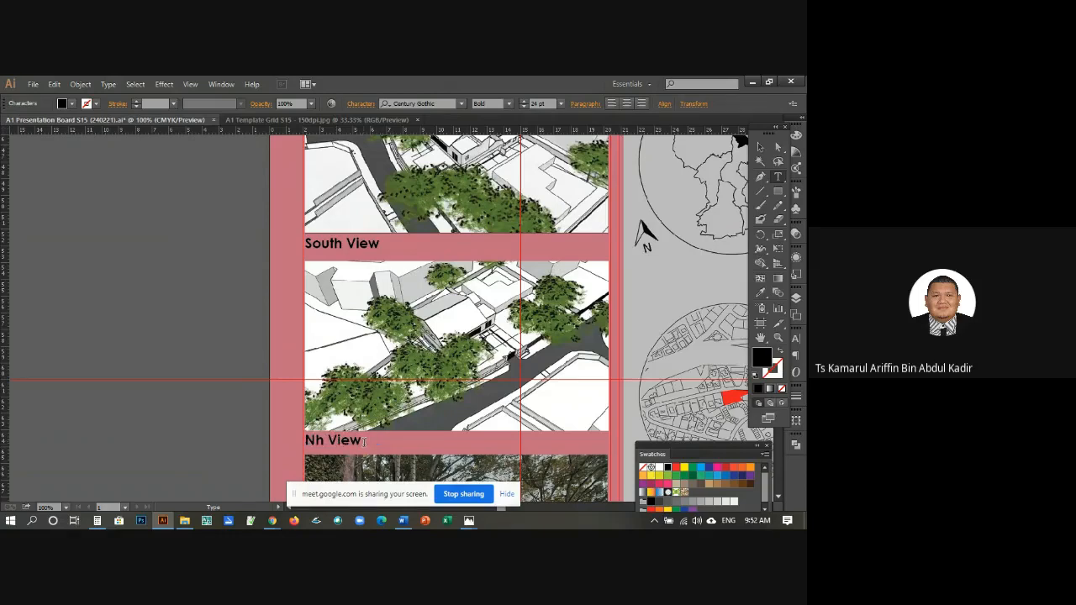
{"action": "type", "text": "ort"}
{"action": "type", "text": "t"}
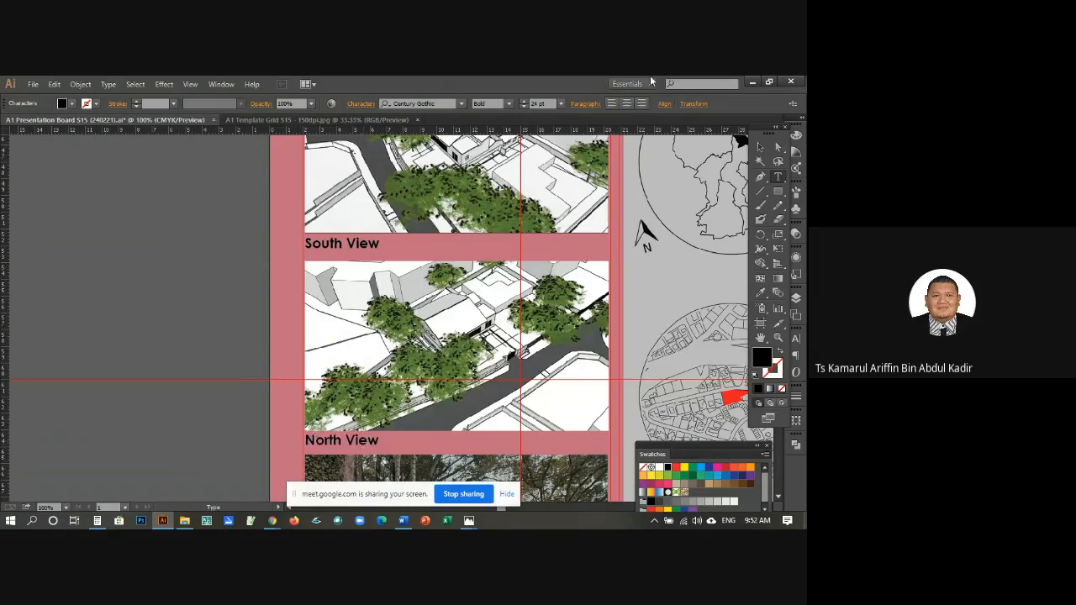
Step: Move the "South View" label up slightly, closer to the image above it, and deselect it
{"action": "left_click", "coordinate": [760, 147]}
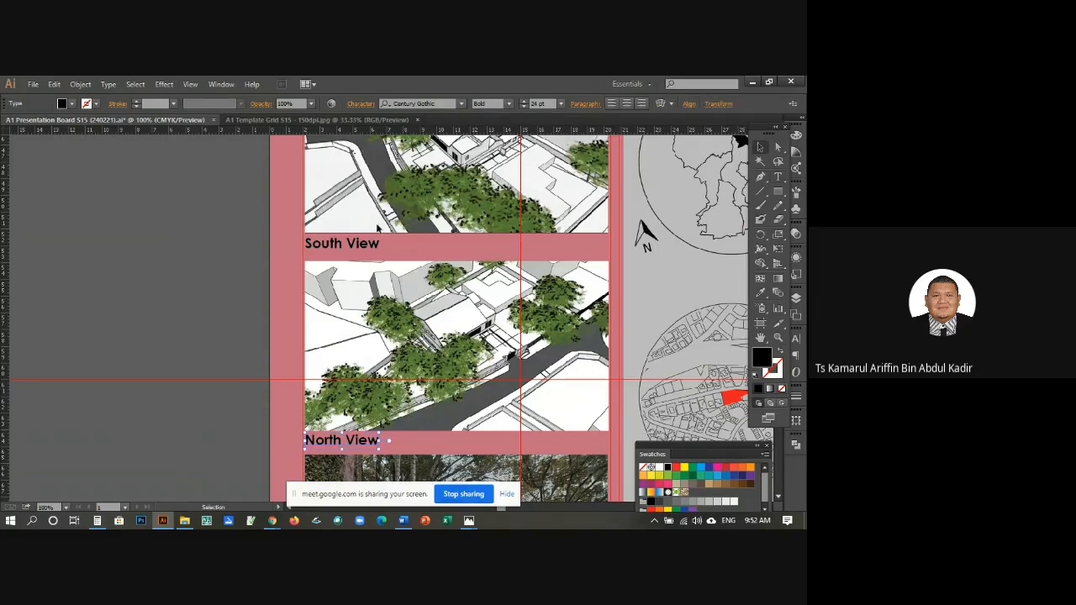
{"action": "left_click_drag", "start_coordinate": [363, 244], "coordinate": [364, 241]}
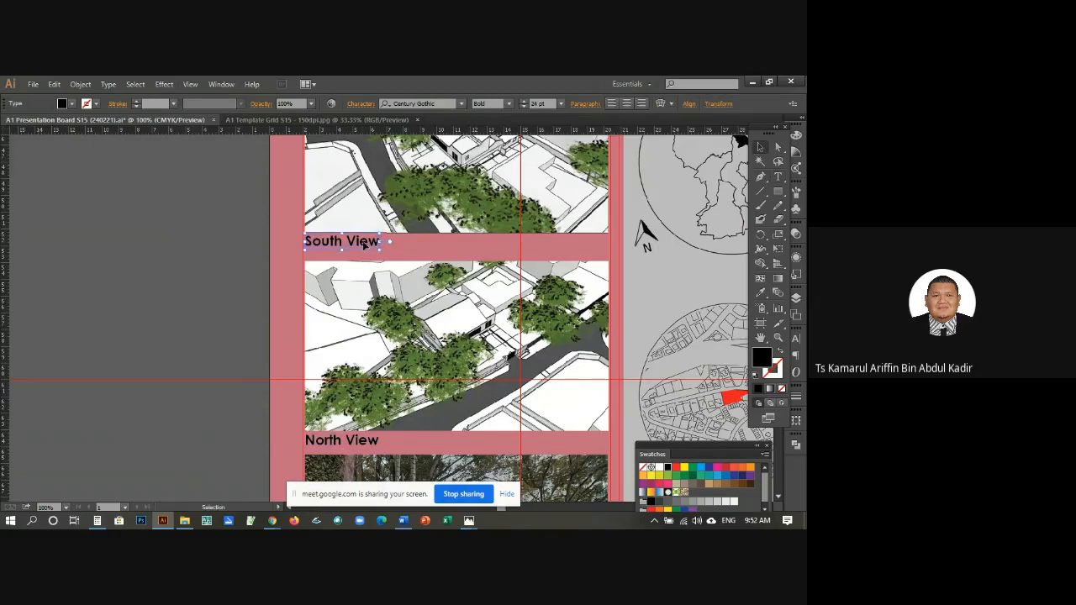
{"action": "left_click", "coordinate": [168, 248]}
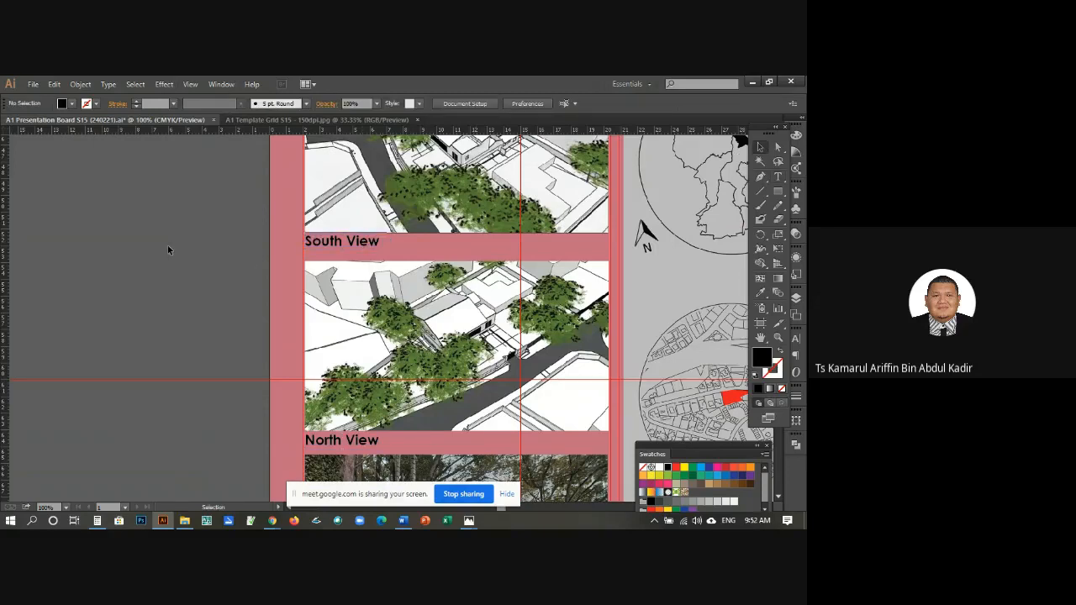
Step: Fill both the "South View" and "North View" labels with white and deselect them
{"action": "key", "text": "a"}
{"action": "key", "text": "ctrl+minus"}
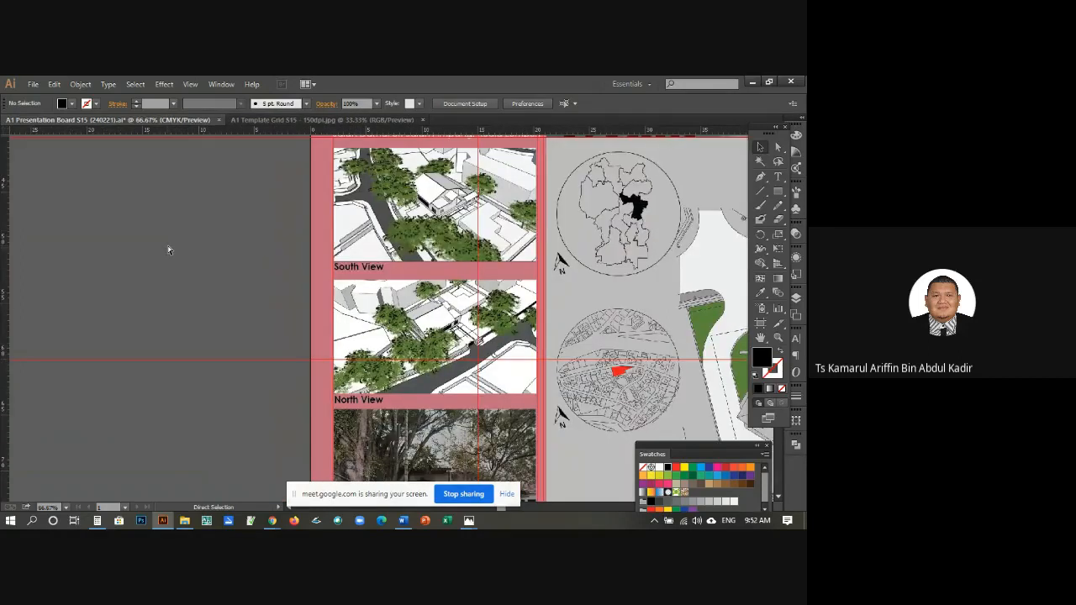
{"action": "key", "text": "ctrl+minus"}
{"action": "key", "text": "ctrl+minus"}
{"action": "key", "text": "v"}
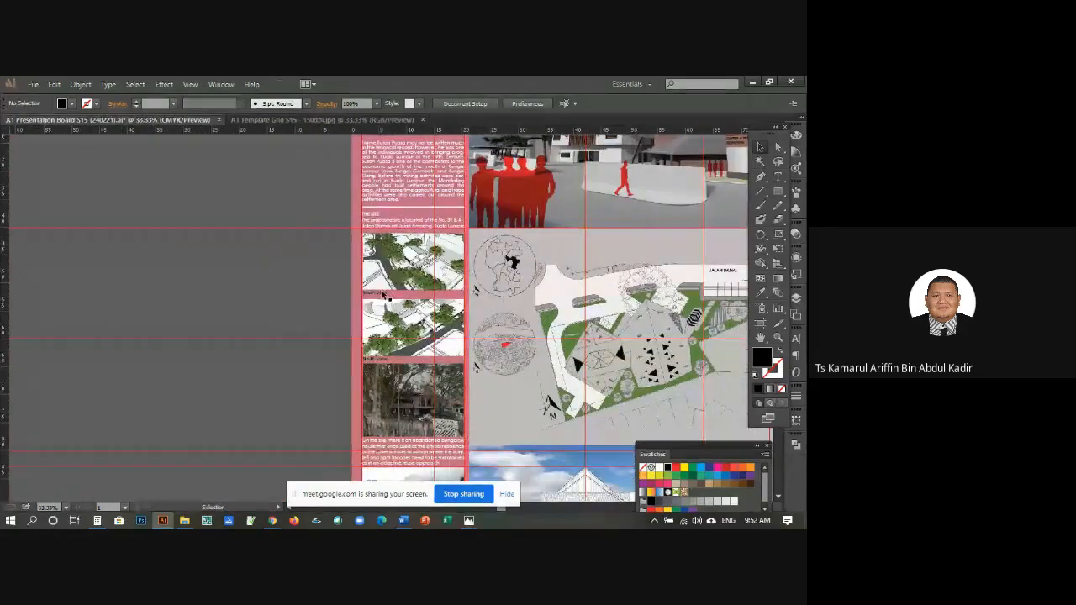
{"action": "left_click", "coordinate": [380, 293]}
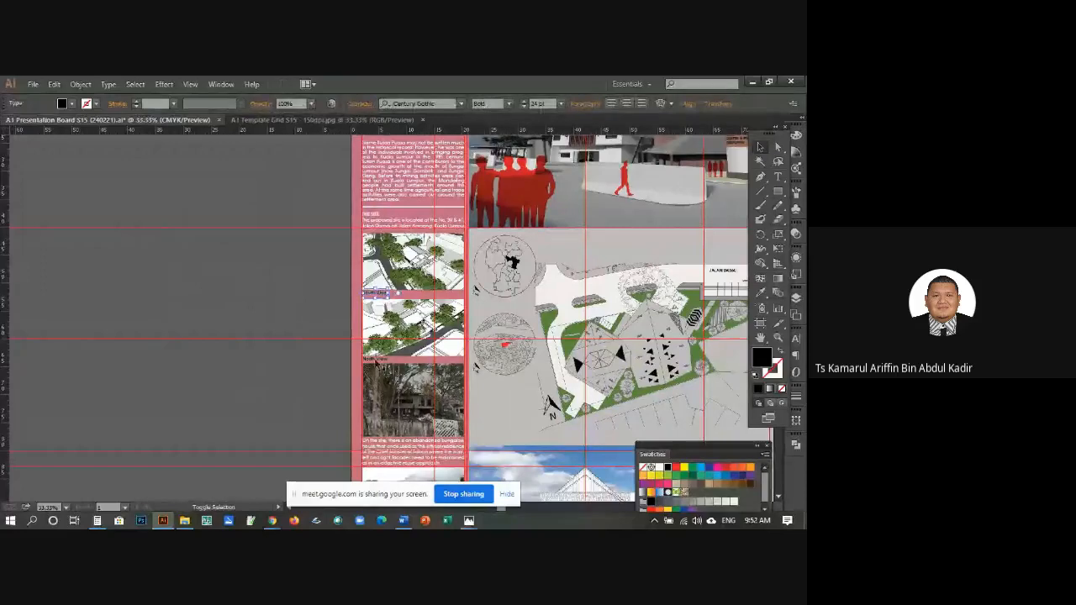
{"action": "left_click", "coordinate": [375, 361], "text": "shift"}
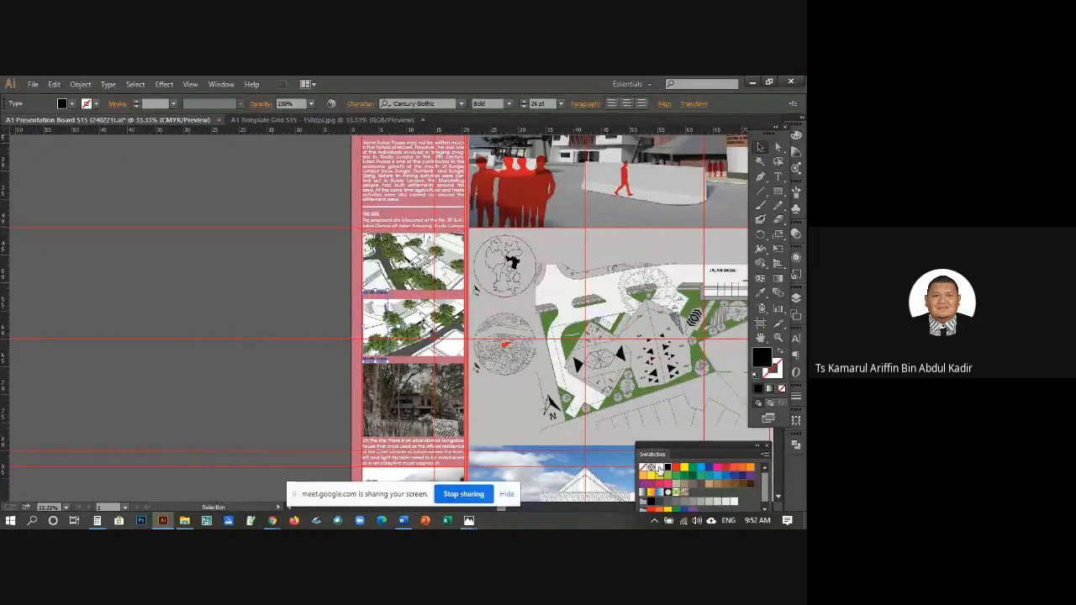
{"action": "left_click", "coordinate": [659, 467]}
{"action": "left_click", "coordinate": [247, 291]}
{"action": "scroll", "coordinate": [286, 254], "scroll_direction": "down", "scroll_amount": 3}
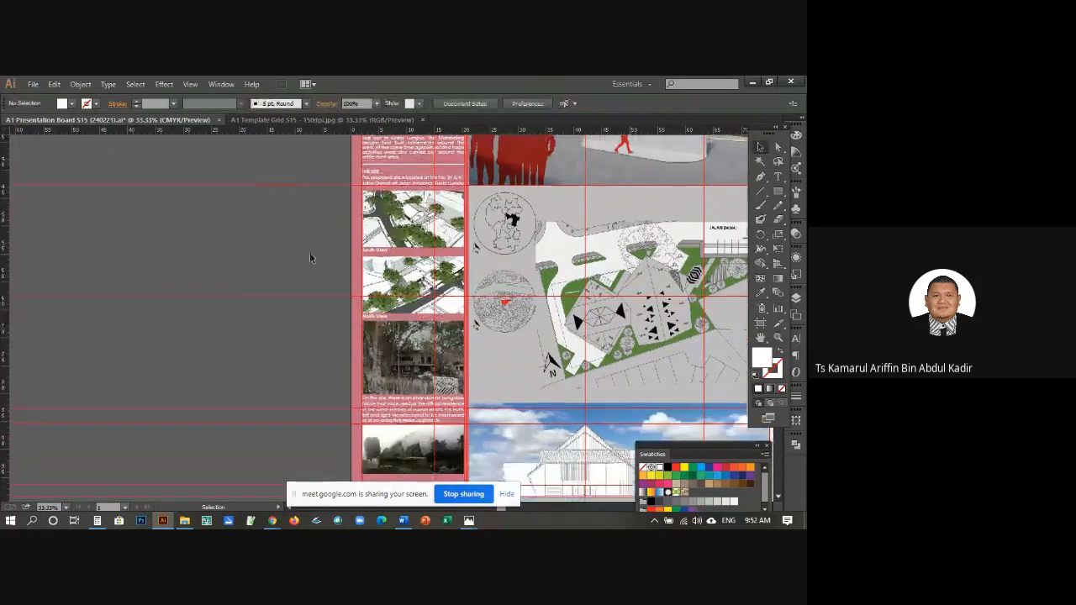
{"action": "scroll", "coordinate": [370, 257], "scroll_direction": "down", "scroll_amount": 1}
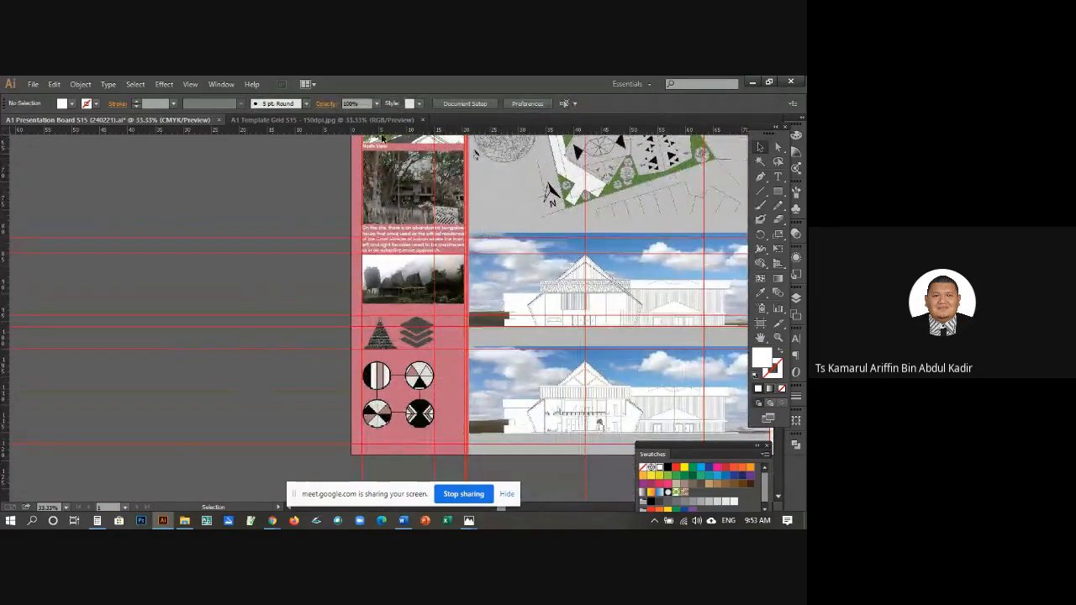
Step: Duplicate THE SITE text block and place the copy in the pink column directly below the misty house photo, then deselect it
{"action": "scroll", "coordinate": [484, 270], "scroll_direction": "down", "scroll_amount": 1}
{"action": "scroll", "coordinate": [490, 273], "scroll_direction": "up", "scroll_amount": 1}
{"action": "scroll", "coordinate": [490, 273], "scroll_direction": "down", "scroll_amount": 1}
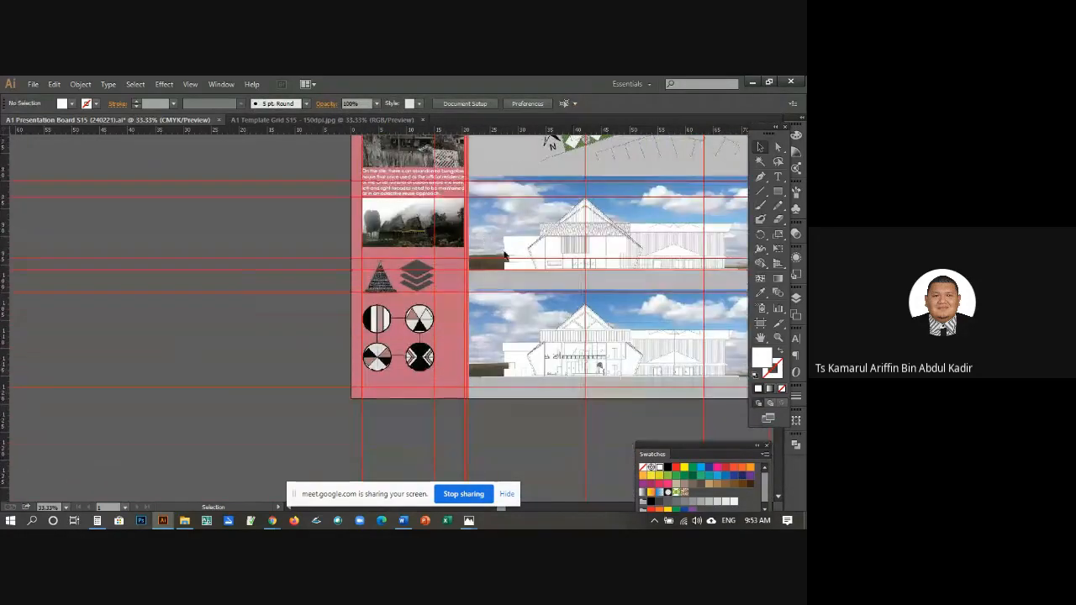
{"action": "left_click", "coordinate": [779, 336]}
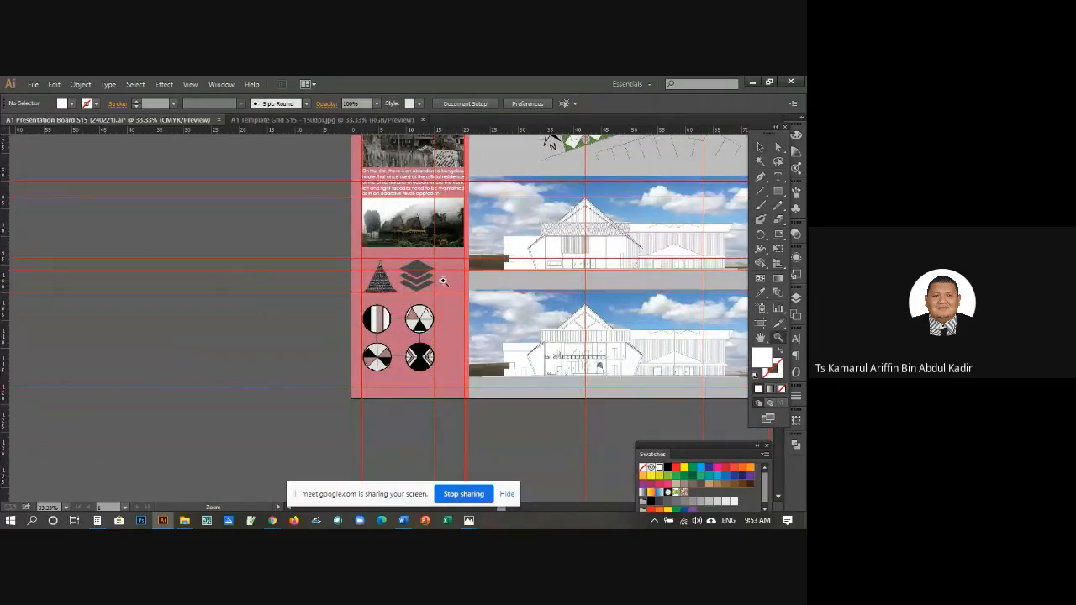
{"action": "left_click", "coordinate": [444, 279]}
{"action": "left_click", "coordinate": [760, 146]}
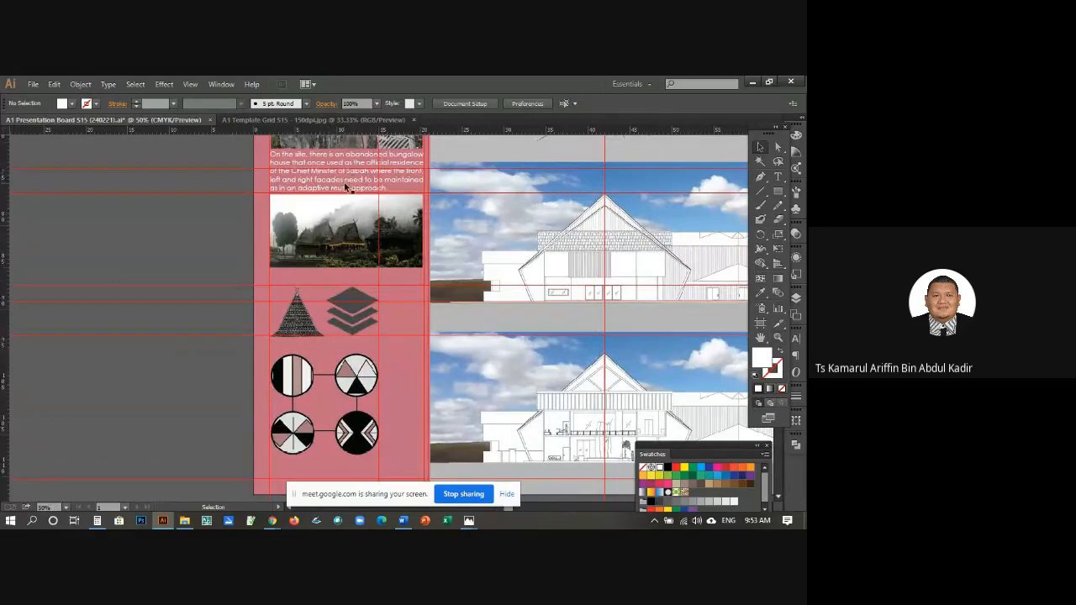
{"action": "scroll", "coordinate": [349, 194], "scroll_direction": "up", "scroll_amount": 4}
{"action": "scroll", "coordinate": [345, 190], "scroll_direction": "up", "scroll_amount": 3}
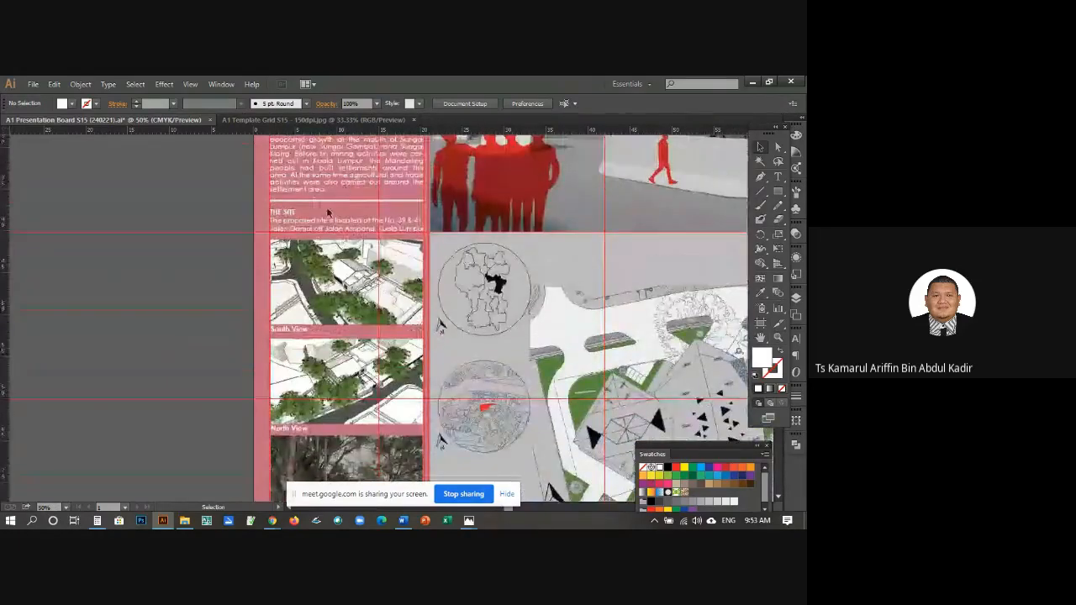
{"action": "left_click", "coordinate": [317, 221]}
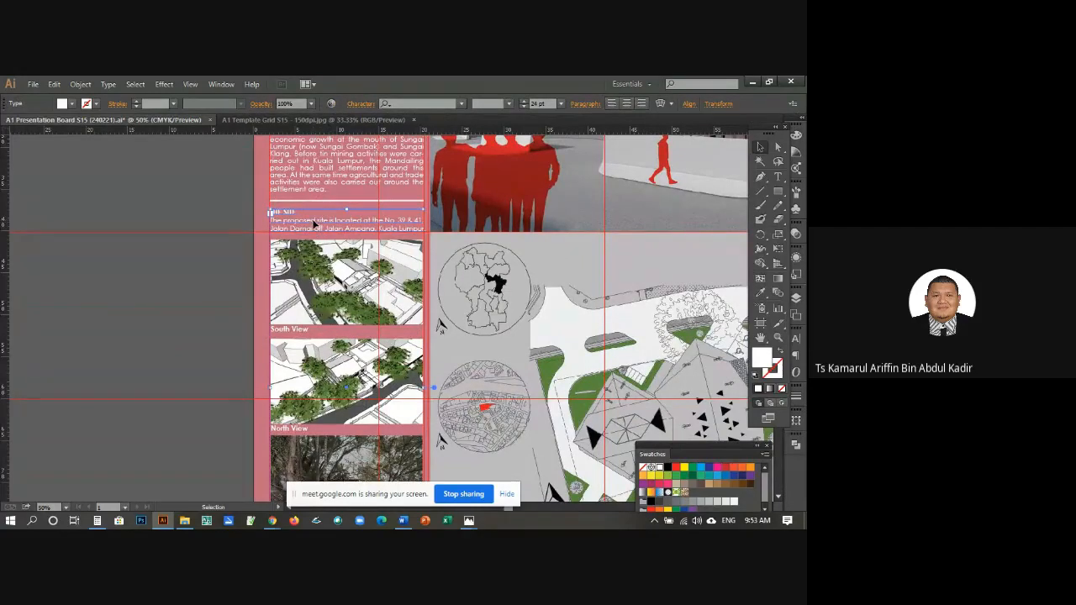
{"action": "left_click_drag", "start_coordinate": [313, 221], "coordinate": [332, 471]}
{"action": "scroll", "coordinate": [227, 245], "scroll_direction": "down", "scroll_amount": 2}
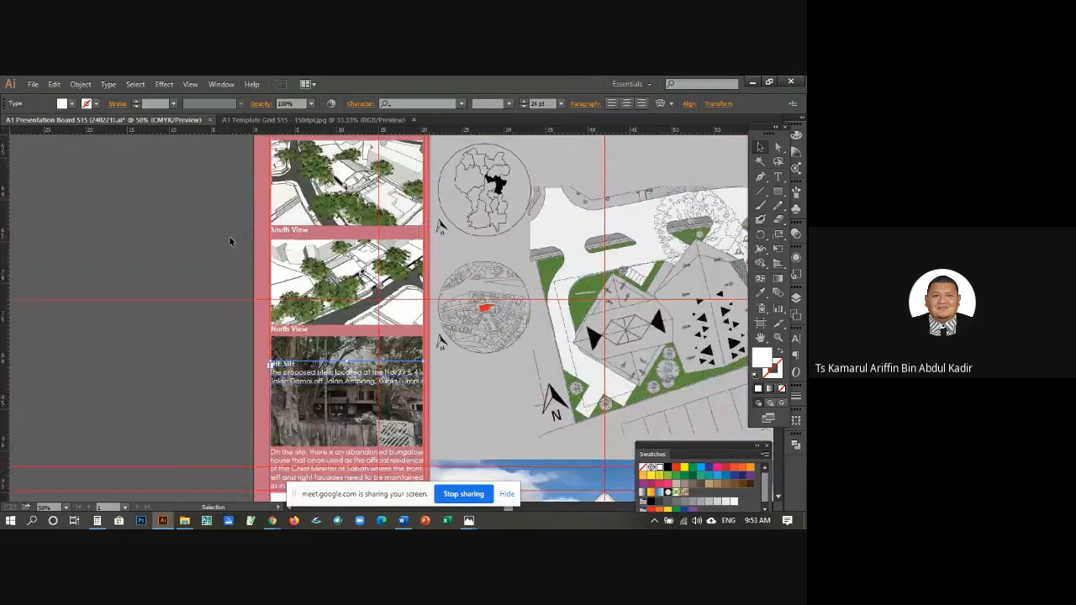
{"action": "scroll", "coordinate": [229, 235], "scroll_direction": "down", "scroll_amount": 6}
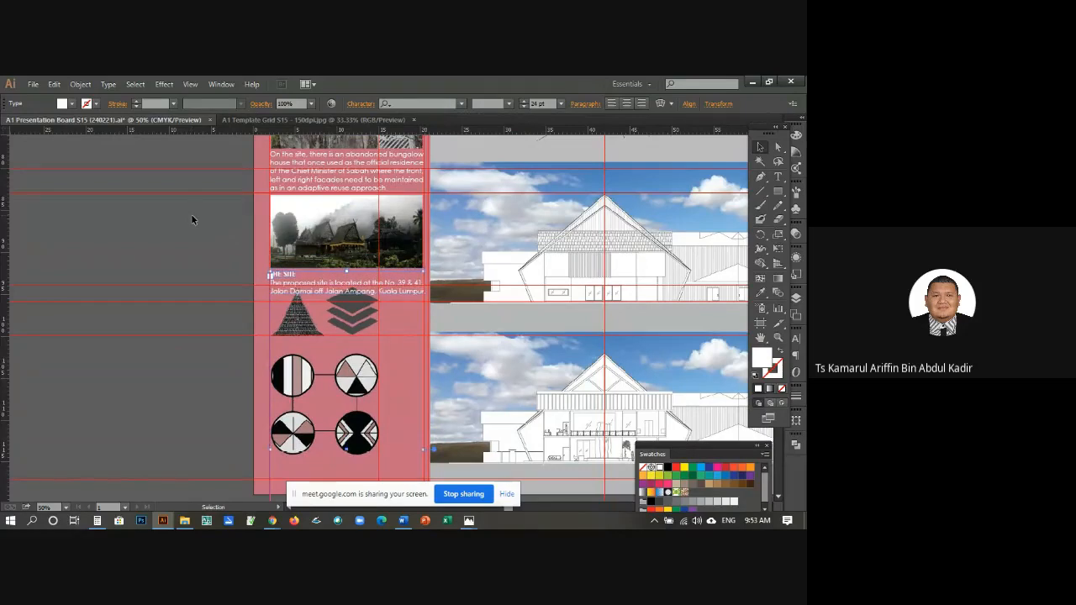
{"action": "left_click", "coordinate": [187, 203]}
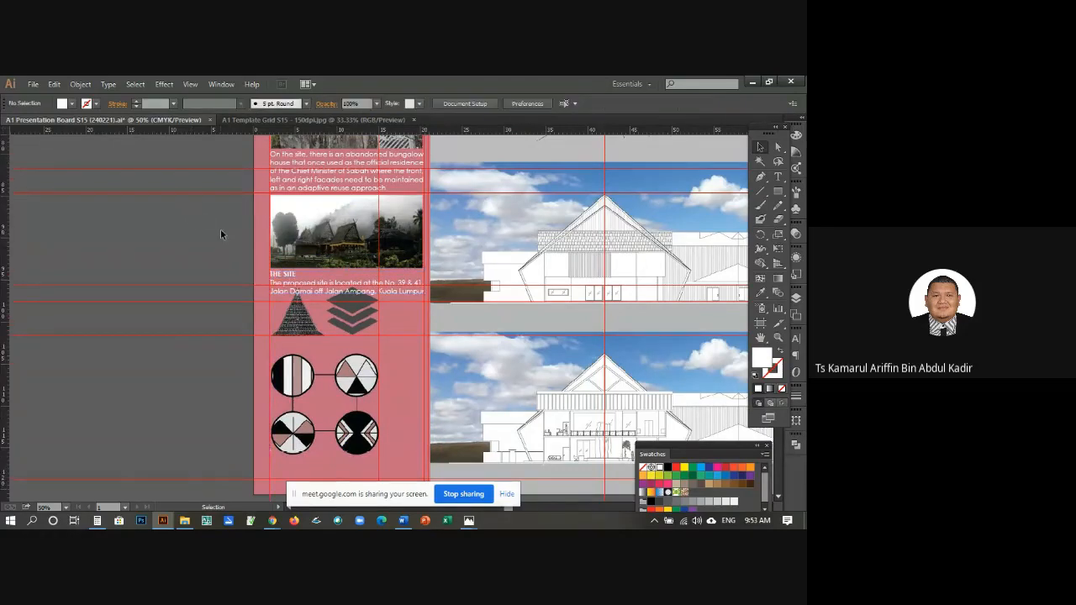
Step: Shorten the duplicated text frame so its lower edge ends just below the triangle and layered-roof icons, and deselect it
{"action": "scroll", "coordinate": [221, 229], "scroll_direction": "down", "scroll_amount": 5}
{"action": "scroll", "coordinate": [223, 227], "scroll_direction": "down", "scroll_amount": 4}
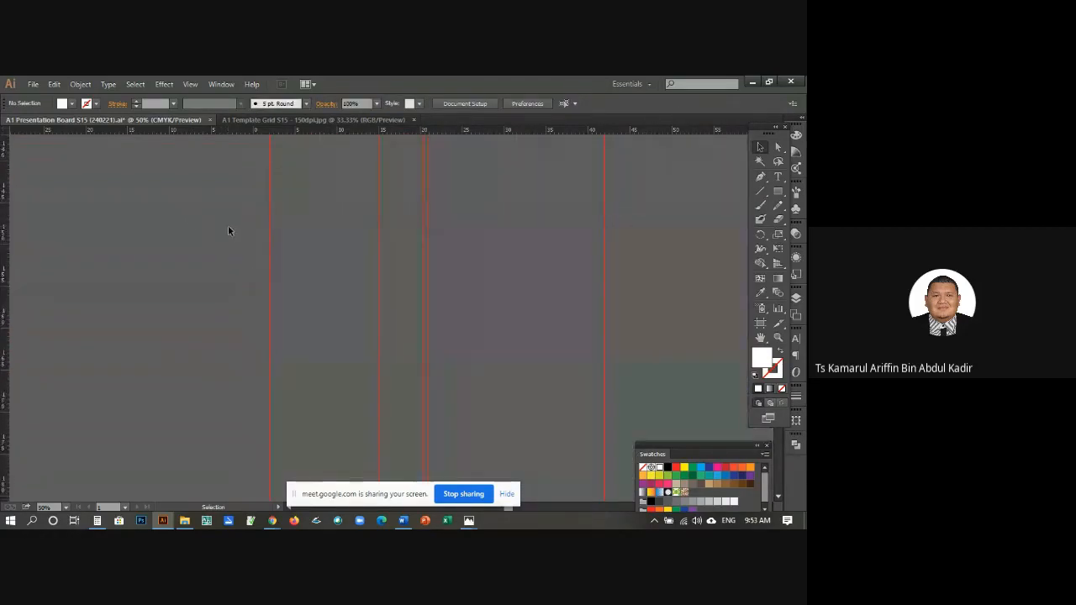
{"action": "scroll", "coordinate": [324, 227], "scroll_direction": "up", "scroll_amount": 7}
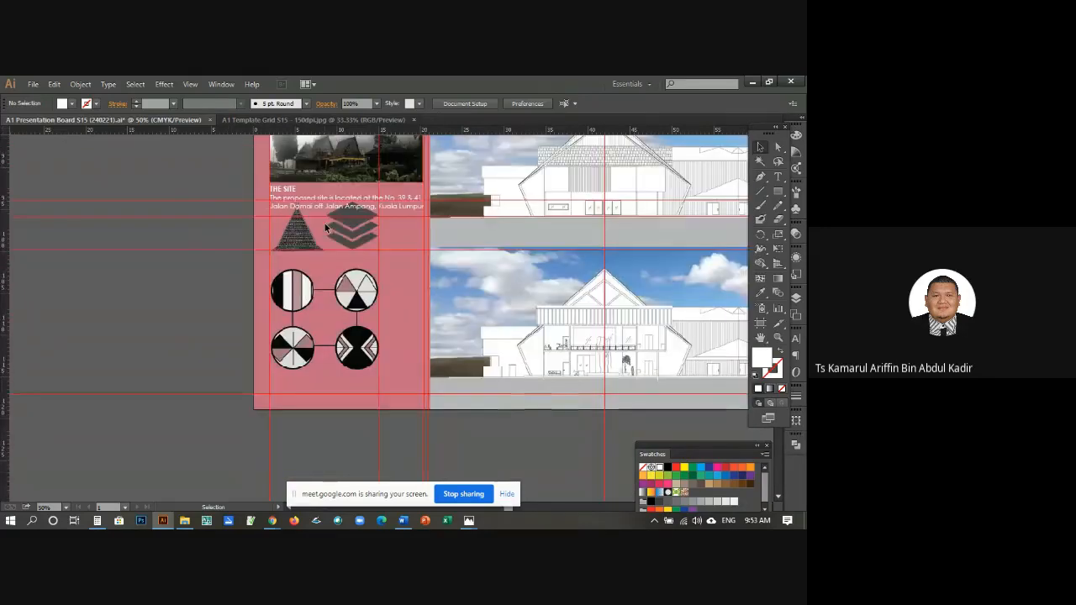
{"action": "left_click", "coordinate": [332, 210]}
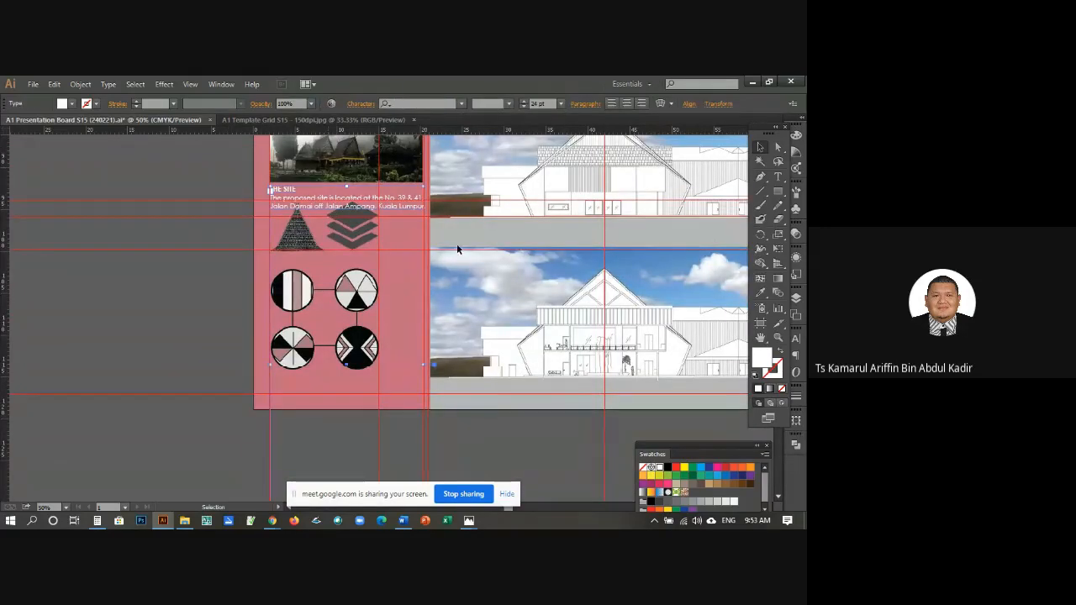
{"action": "left_click", "coordinate": [778, 175]}
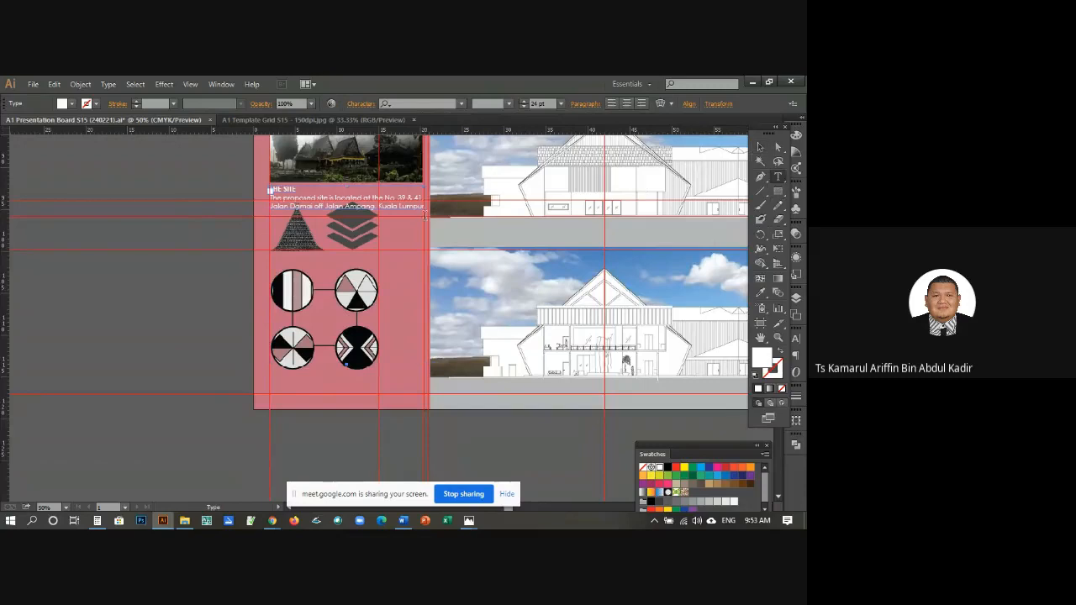
{"action": "left_click", "coordinate": [412, 211]}
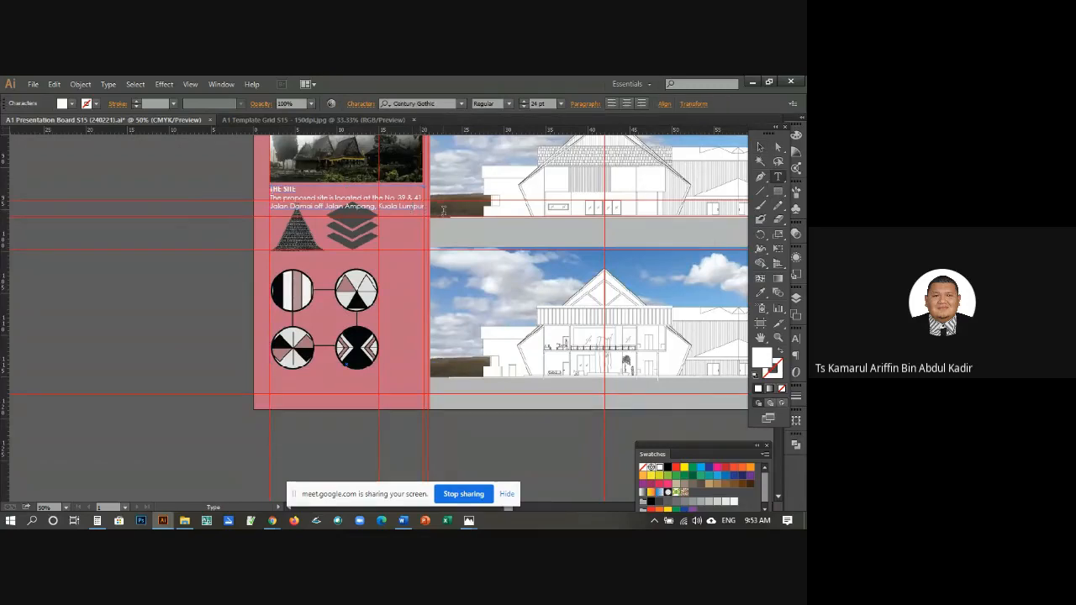
{"action": "scroll", "coordinate": [416, 252], "scroll_direction": "down", "scroll_amount": 5}
{"action": "left_click", "coordinate": [759, 148]}
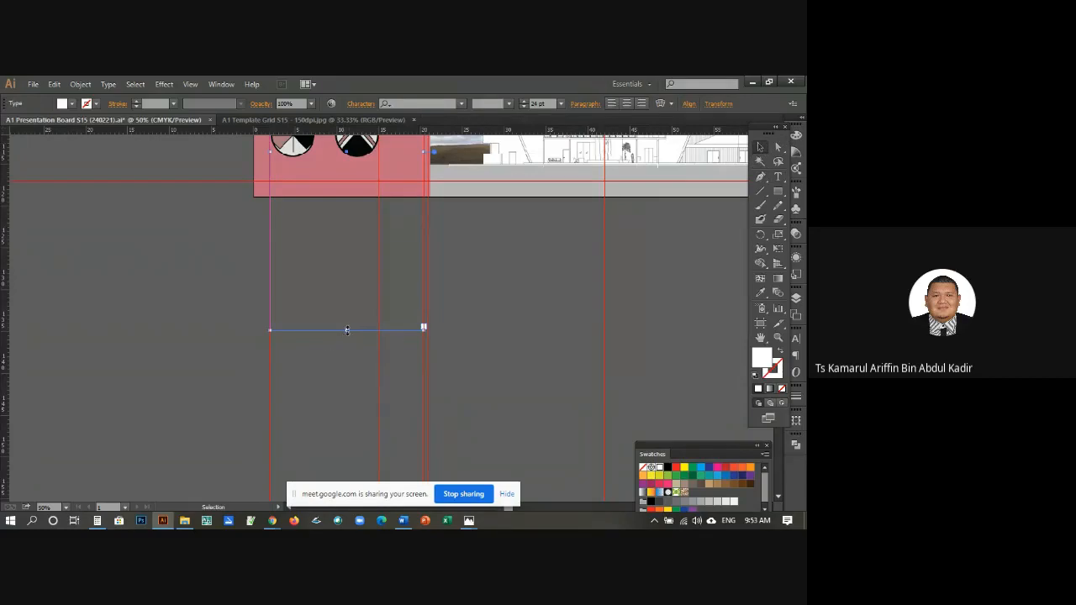
{"action": "left_click_drag", "start_coordinate": [347, 330], "coordinate": [331, 172]}
{"action": "scroll", "coordinate": [336, 193], "scroll_direction": "up", "scroll_amount": 3}
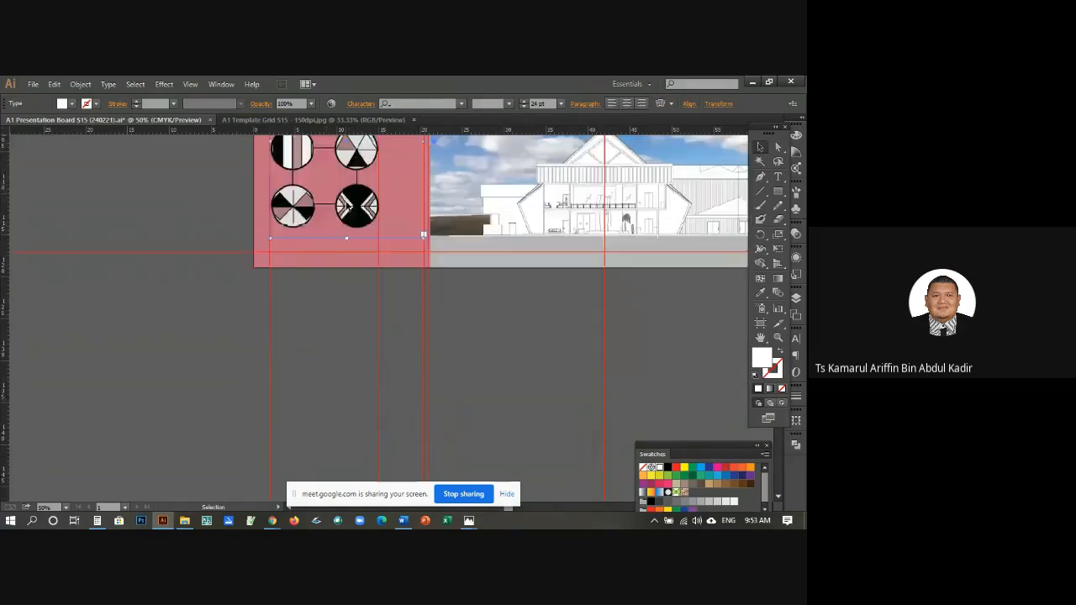
{"action": "scroll", "coordinate": [346, 206], "scroll_direction": "up", "scroll_amount": 2}
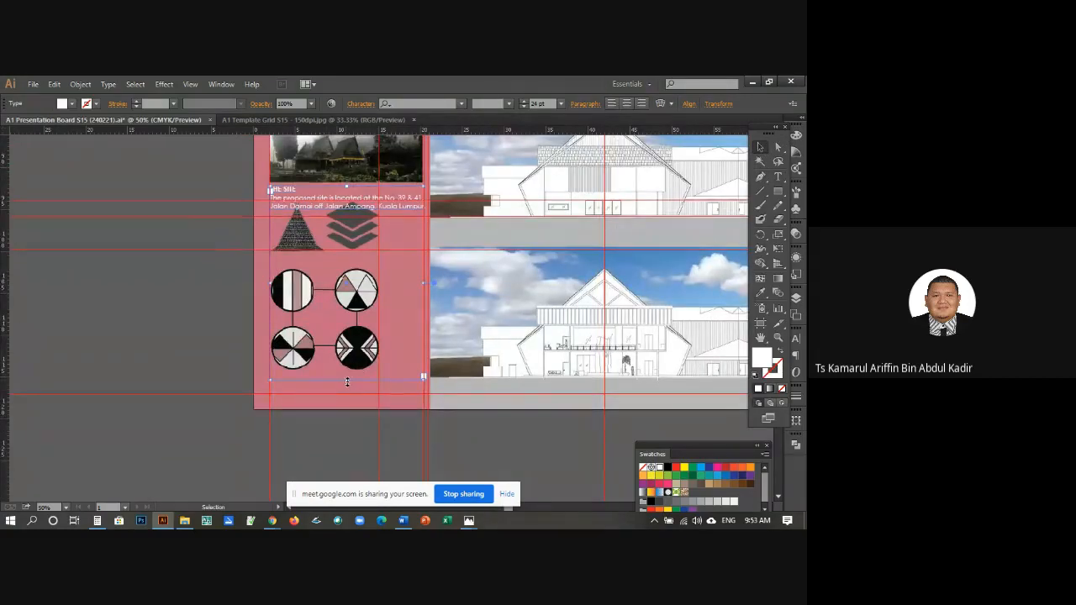
{"action": "left_click_drag", "start_coordinate": [346, 381], "coordinate": [346, 253]}
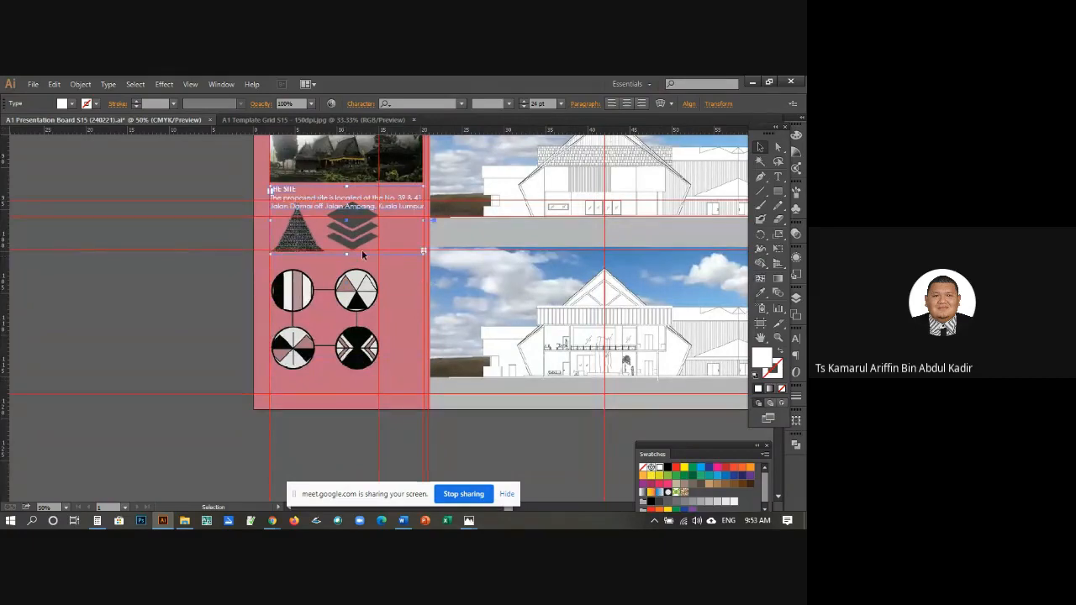
{"action": "left_click", "coordinate": [164, 232]}
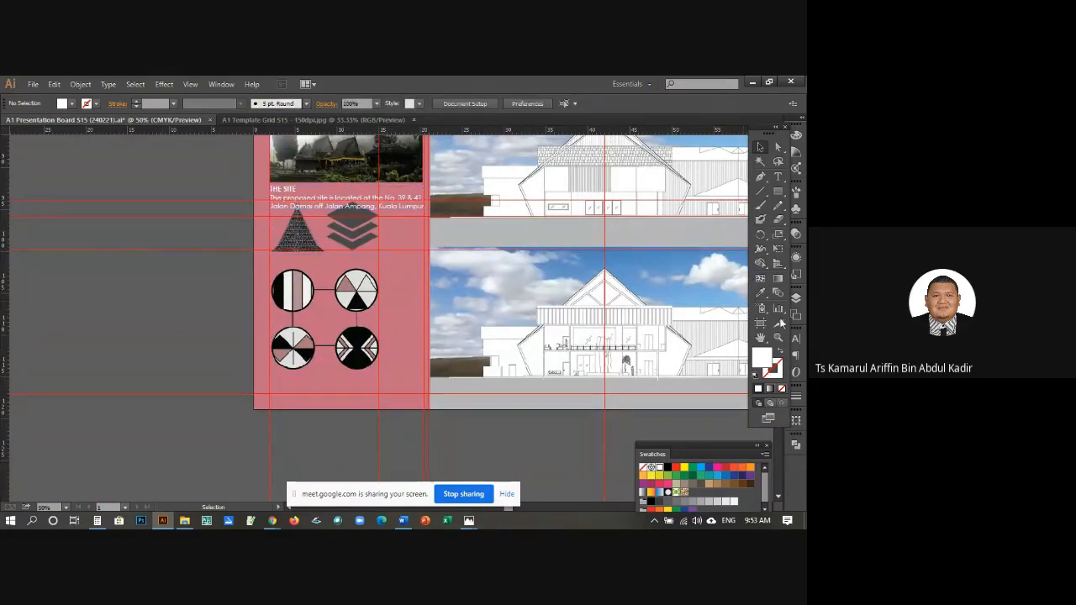
Step: Switch to the Word document and colour all text from the "4 DECREE" title through THE SITE section red
{"action": "left_click", "coordinate": [778, 338]}
{"action": "left_click", "coordinate": [328, 215]}
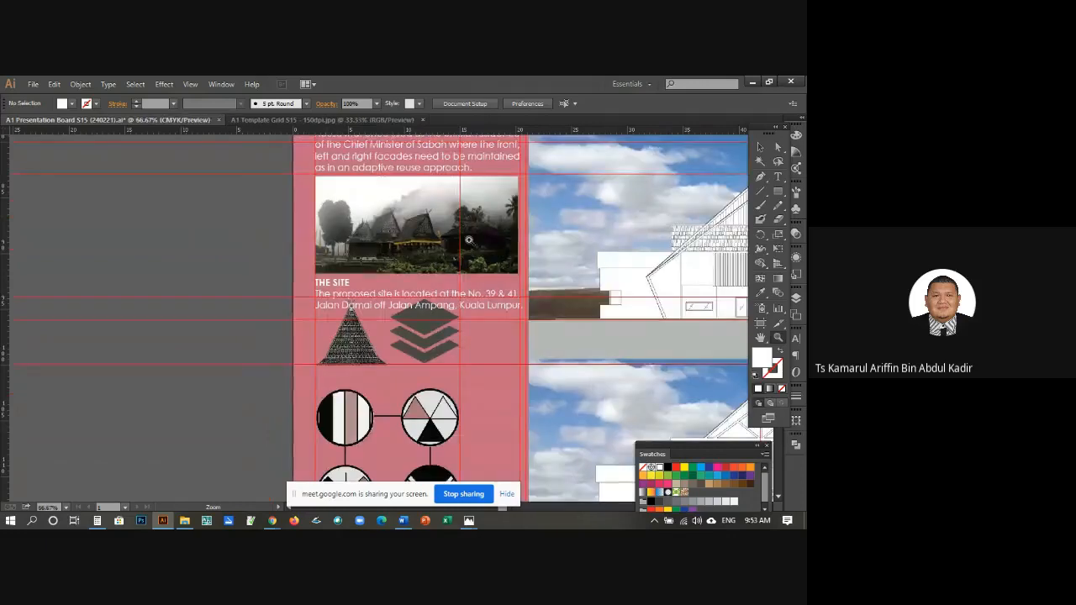
{"action": "left_click", "coordinate": [403, 520]}
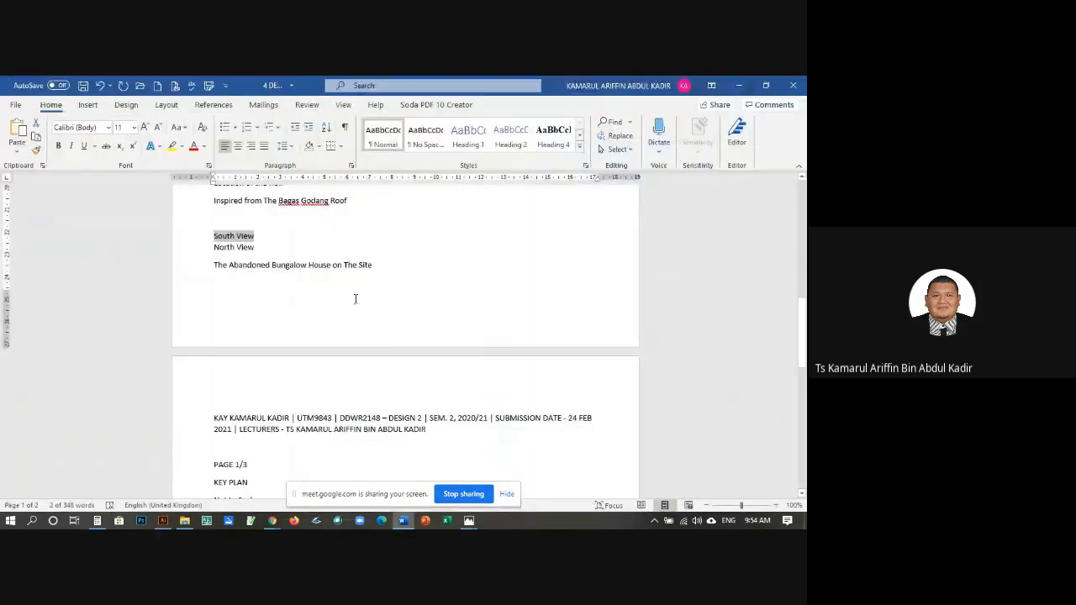
{"action": "scroll", "coordinate": [425, 295], "scroll_direction": "down", "scroll_amount": 3}
{"action": "scroll", "coordinate": [425, 296], "scroll_direction": "down", "scroll_amount": 15}
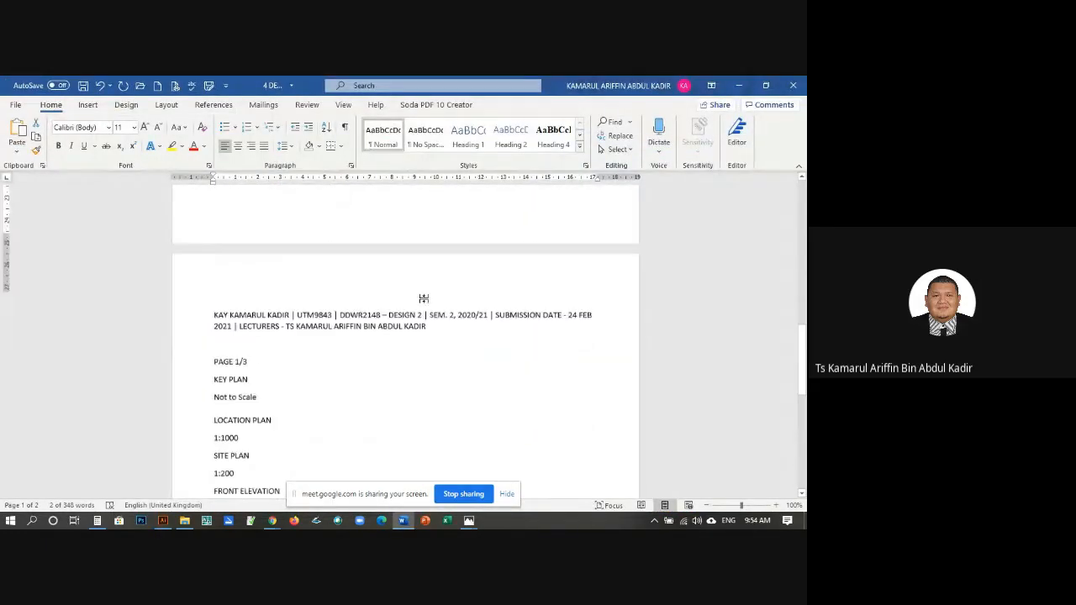
{"action": "scroll", "coordinate": [425, 299], "scroll_direction": "up", "scroll_amount": 3}
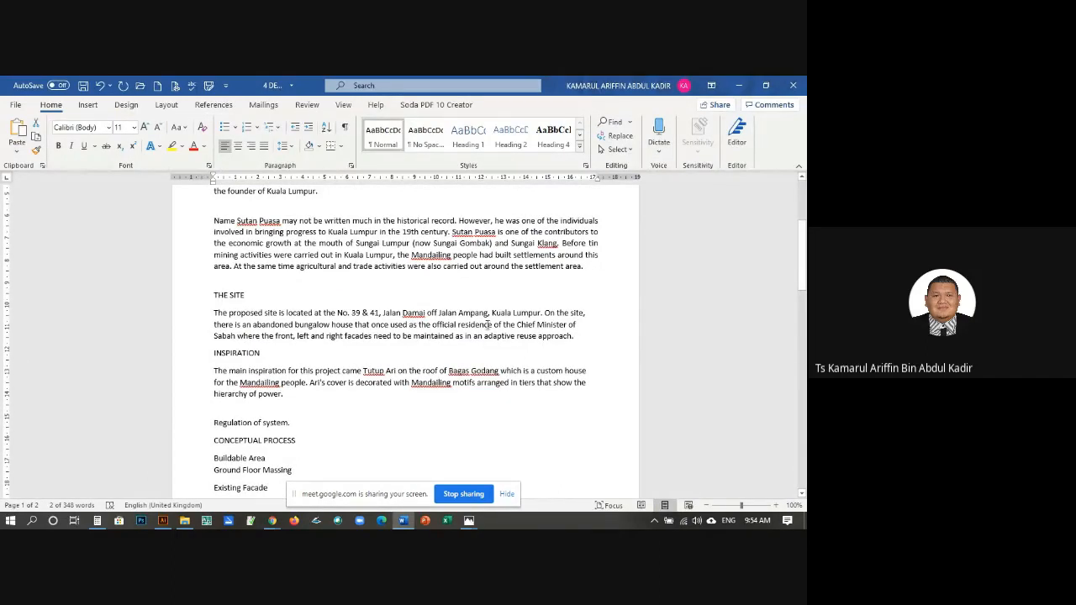
{"action": "left_click_drag", "start_coordinate": [487, 325], "coordinate": [235, 294]}
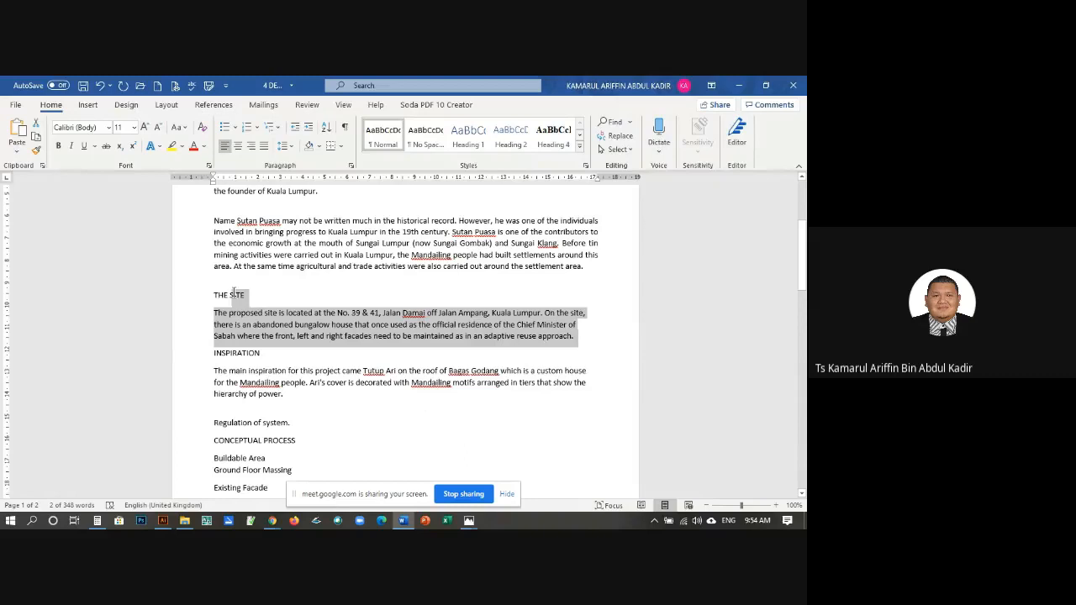
{"action": "left_click", "coordinate": [194, 146]}
{"action": "scroll", "coordinate": [328, 271], "scroll_direction": "up", "scroll_amount": 2}
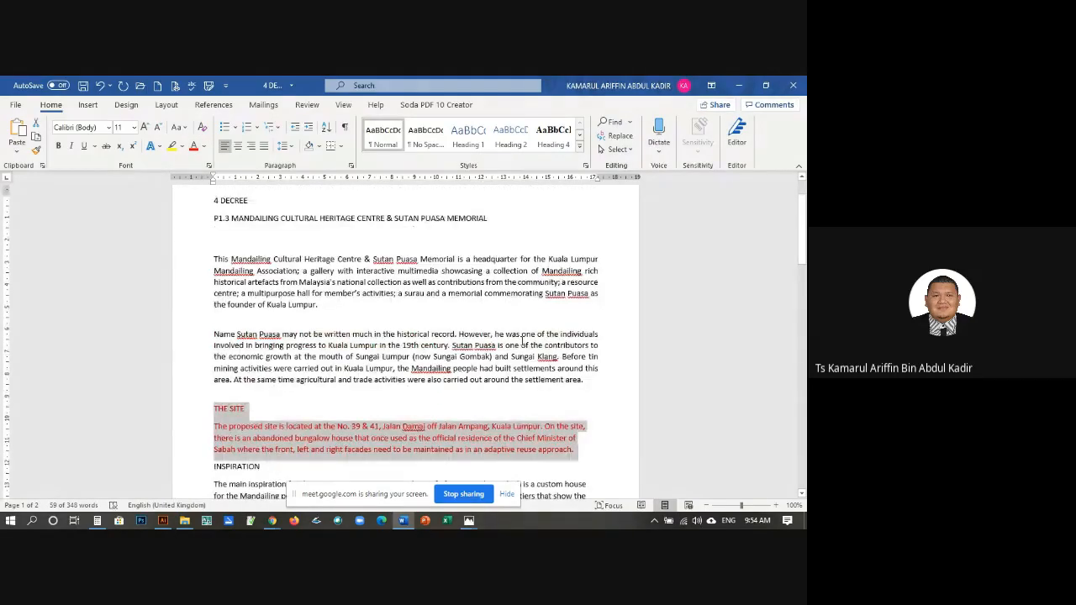
{"action": "left_click_drag", "start_coordinate": [586, 383], "coordinate": [214, 203]}
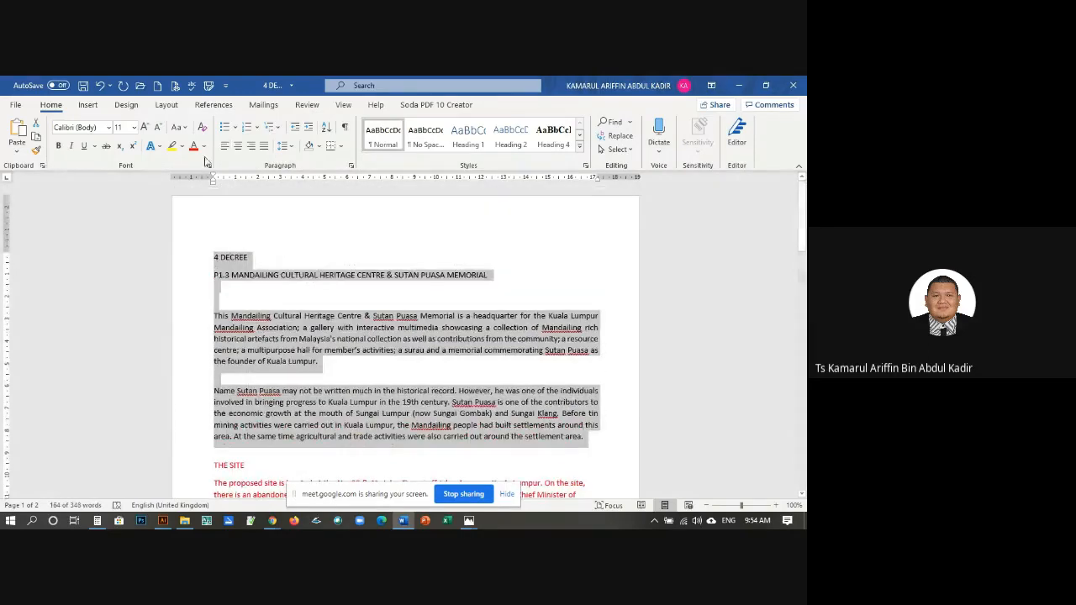
{"action": "left_click", "coordinate": [193, 146]}
Step: Colour the "South View", "North View" and "The Abandoned Bungalow House on The Site" captions red and deselect them
{"action": "scroll", "coordinate": [311, 278], "scroll_direction": "down", "scroll_amount": 1}
{"action": "scroll", "coordinate": [310, 278], "scroll_direction": "down", "scroll_amount": 6}
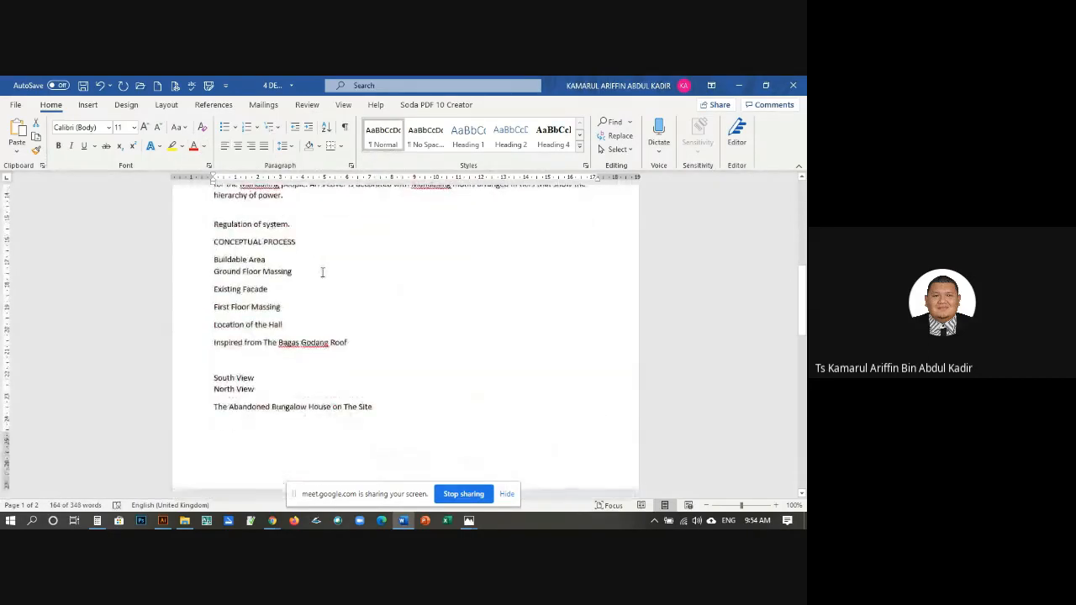
{"action": "scroll", "coordinate": [322, 275], "scroll_direction": "down", "scroll_amount": 1}
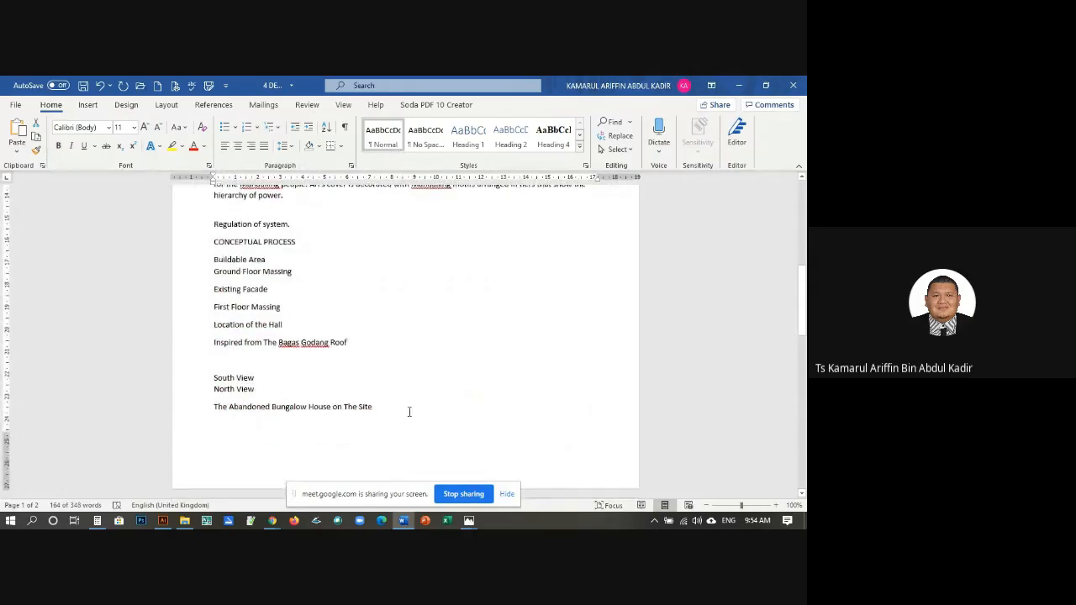
{"action": "left_click_drag", "start_coordinate": [377, 407], "coordinate": [225, 378]}
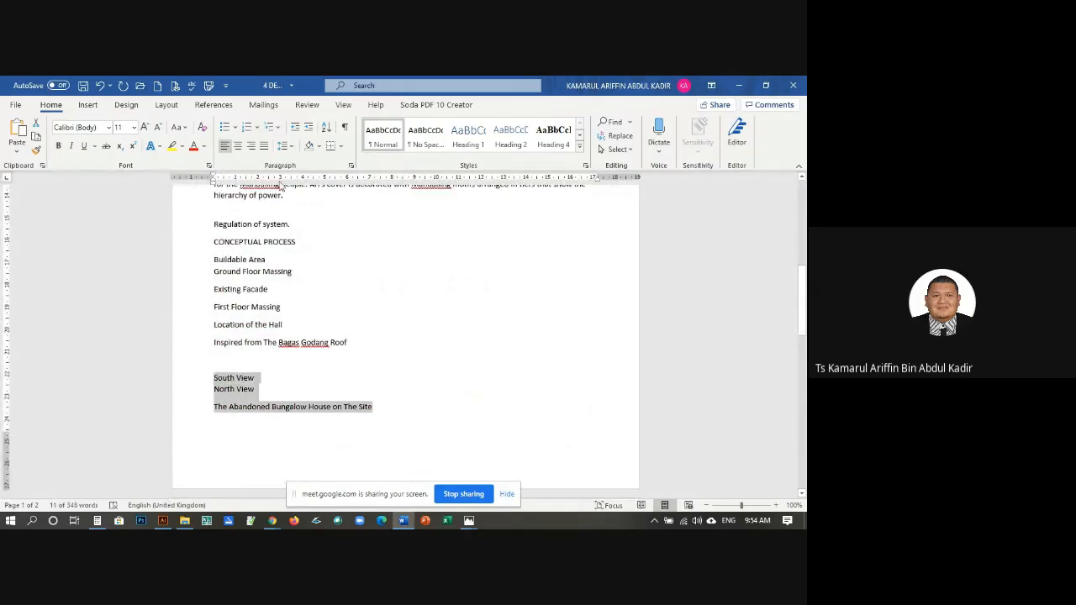
{"action": "left_click", "coordinate": [193, 145]}
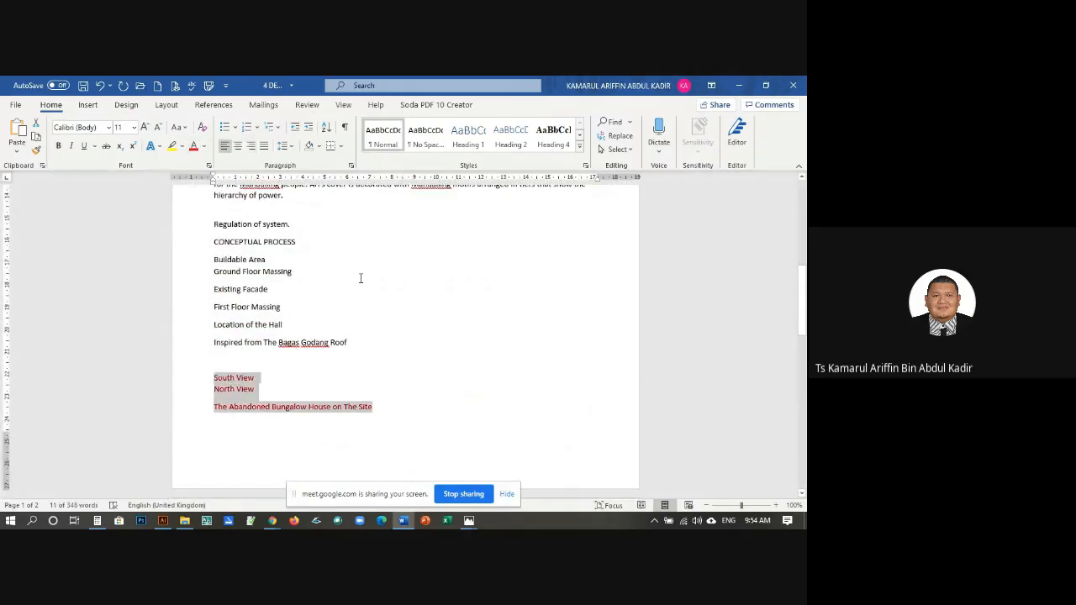
{"action": "scroll", "coordinate": [360, 279], "scroll_direction": "up", "scroll_amount": 3}
{"action": "left_click", "coordinate": [369, 307]}
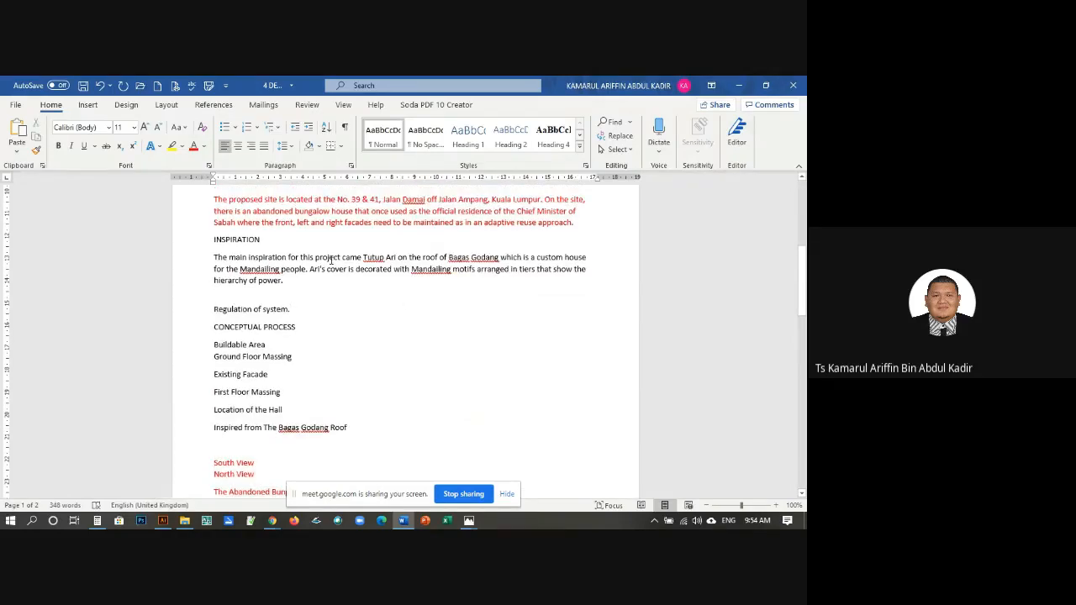
Step: Copy the "INSPIRATION" heading from the Word document
{"action": "left_click_drag", "start_coordinate": [260, 239], "coordinate": [225, 246]}
{"action": "right_click", "coordinate": [225, 246]}
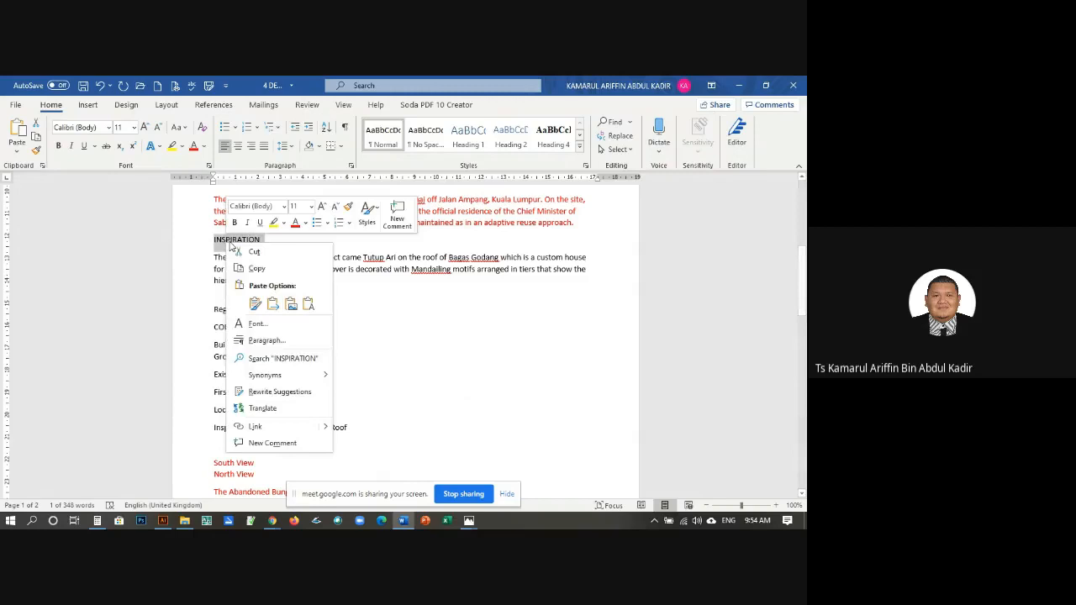
{"action": "left_click", "coordinate": [267, 271]}
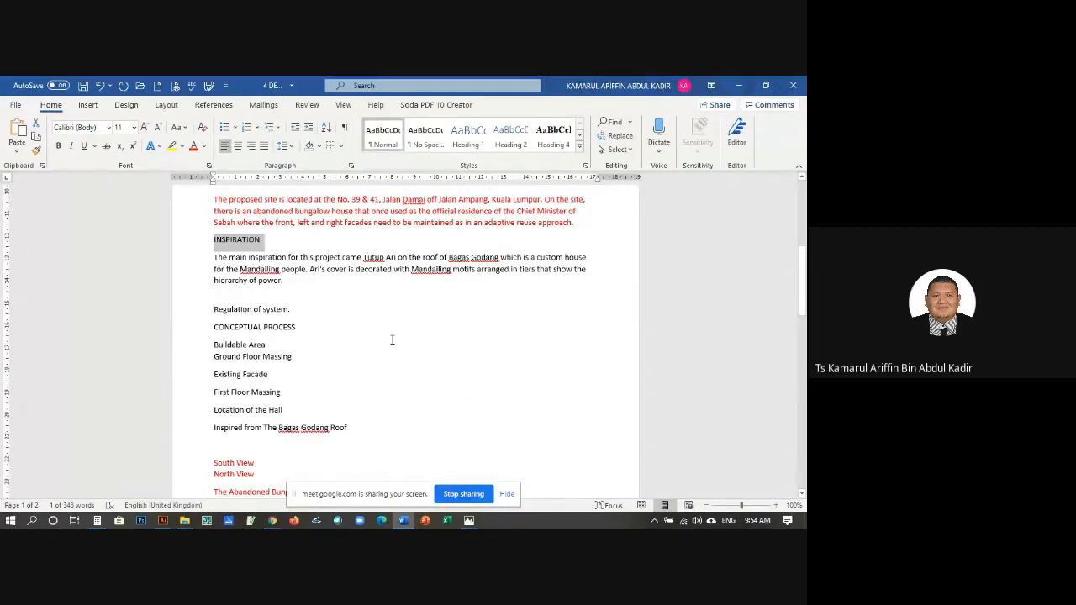
Step: Switch to the presentation board, change the duplicated block's "THE SITE" heading to "INSPIRATION", and clear the site paragraph beneath it
{"action": "left_click", "coordinate": [163, 521]}
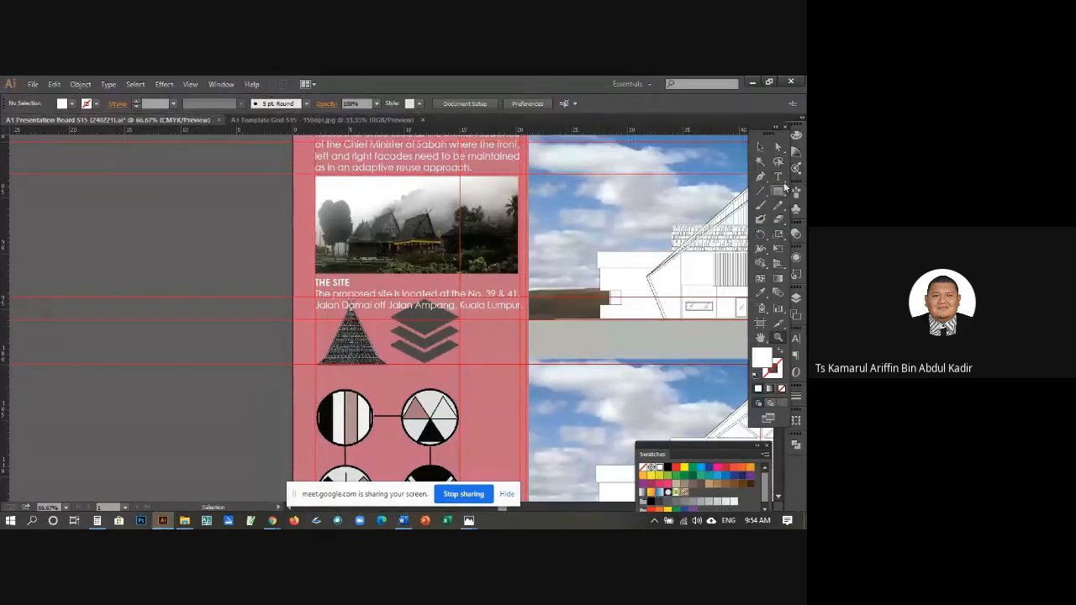
{"action": "left_click", "coordinate": [779, 178]}
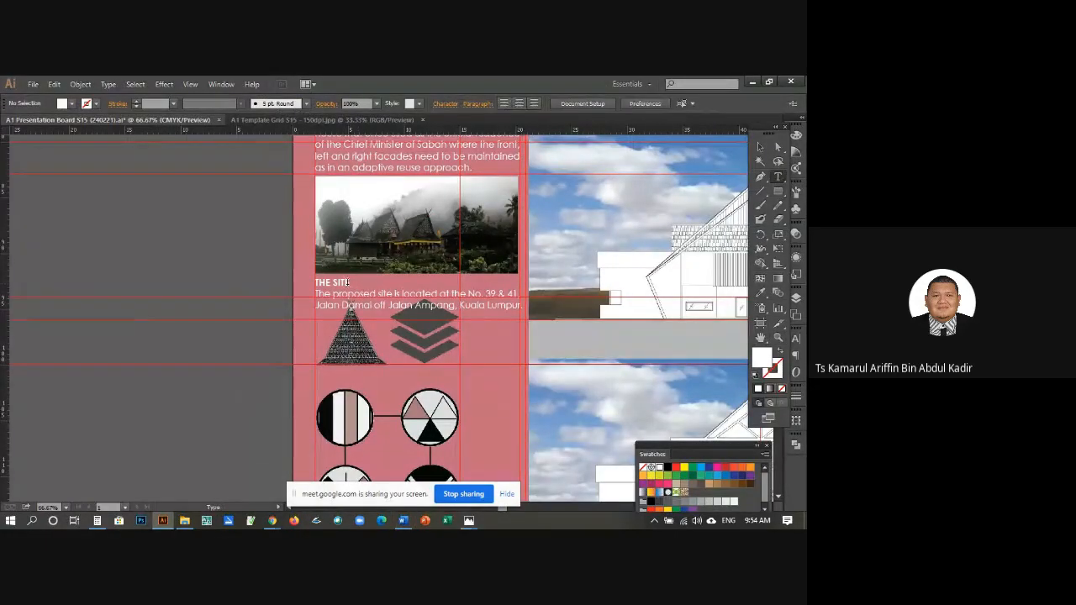
{"action": "left_click_drag", "start_coordinate": [349, 283], "coordinate": [315, 284]}
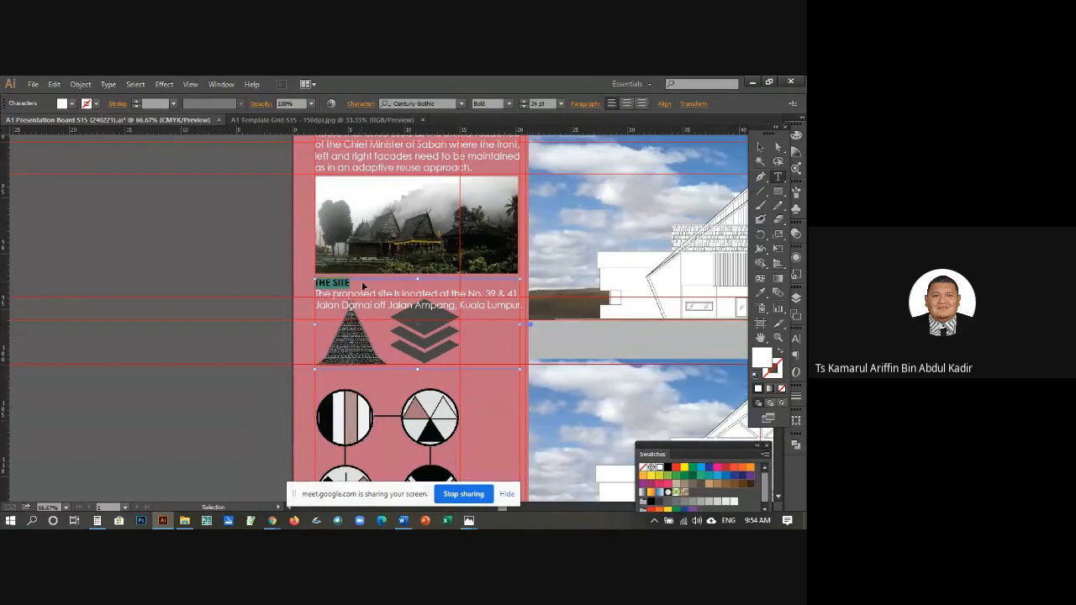
{"action": "type", "text": "INSPIRATION"}
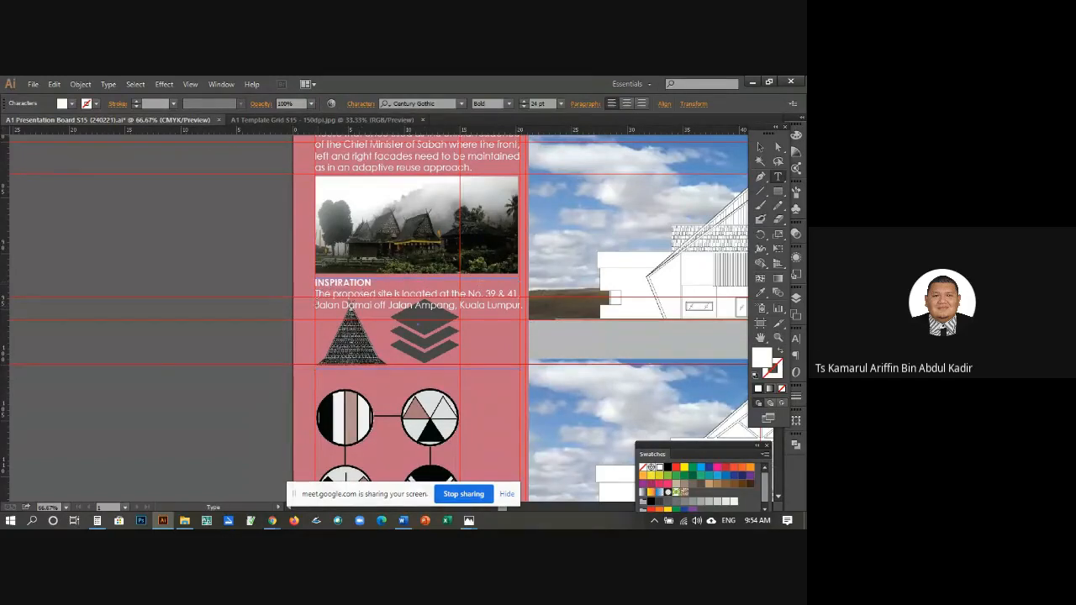
{"action": "left_click_drag", "start_coordinate": [317, 296], "coordinate": [529, 308]}
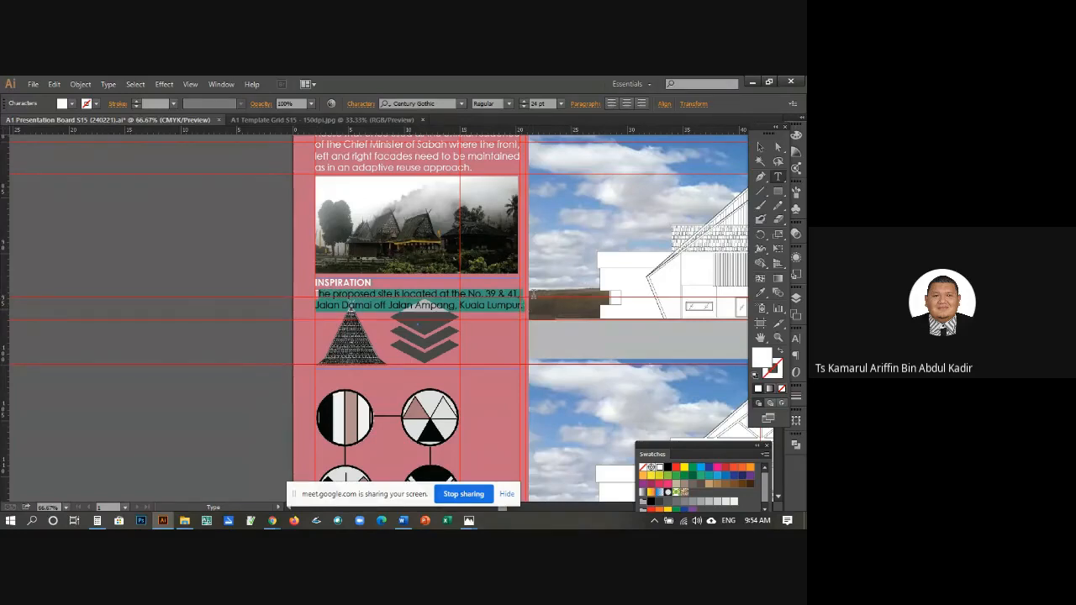
{"action": "type", "text": "T"}
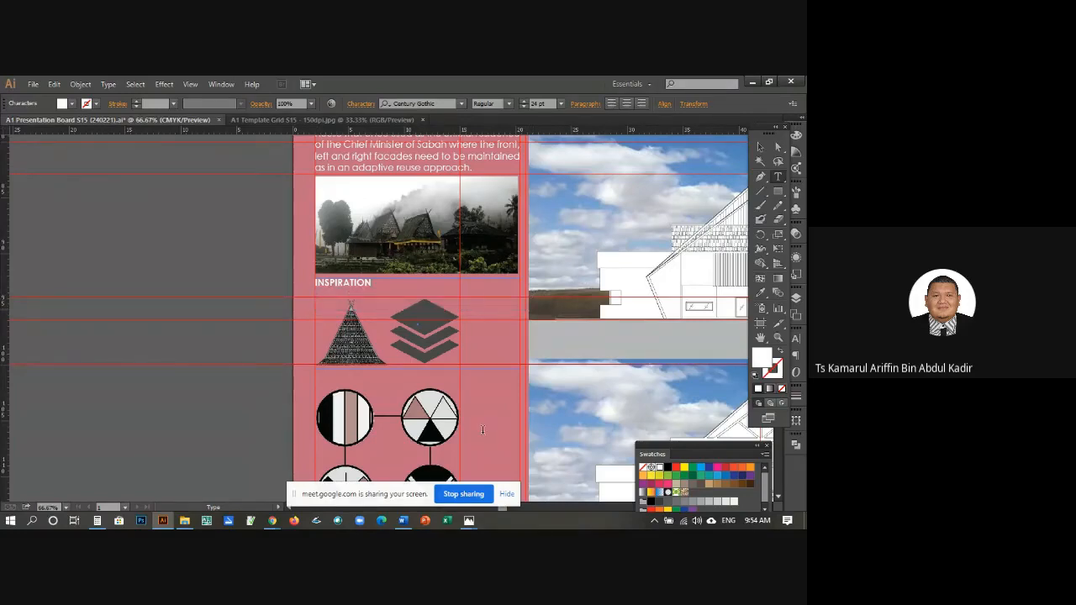
Step: Switch to the Word document and copy the paragraph under INSPIRATION, from "The main inspiration" to "hierarchy of power."
{"action": "mouse_move", "coordinate": [403, 521]}
{"action": "left_click", "coordinate": [403, 495]}
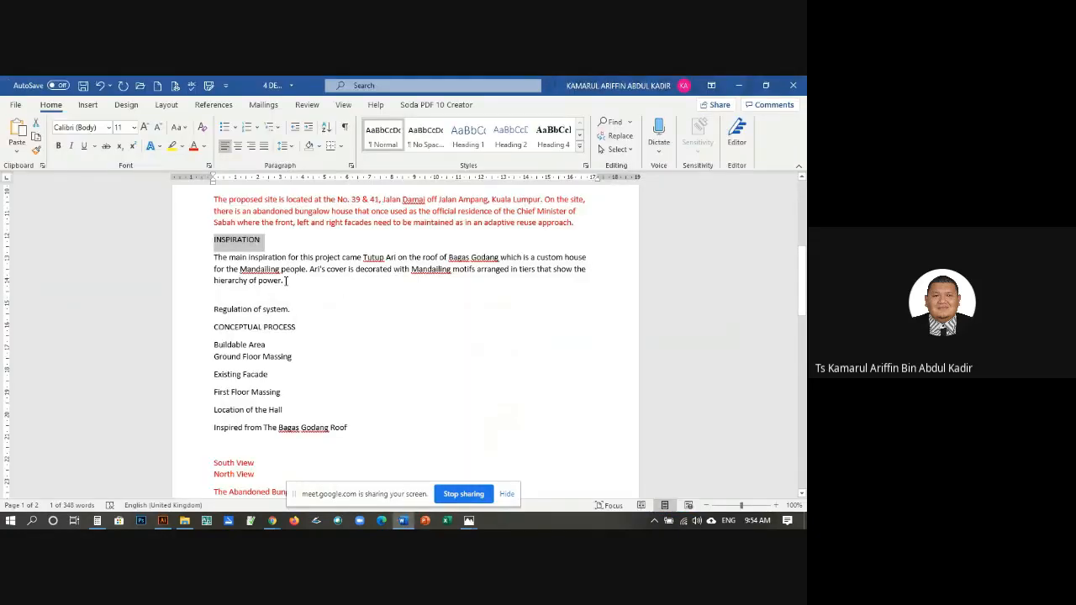
{"action": "left_click_drag", "start_coordinate": [284, 282], "coordinate": [213, 256]}
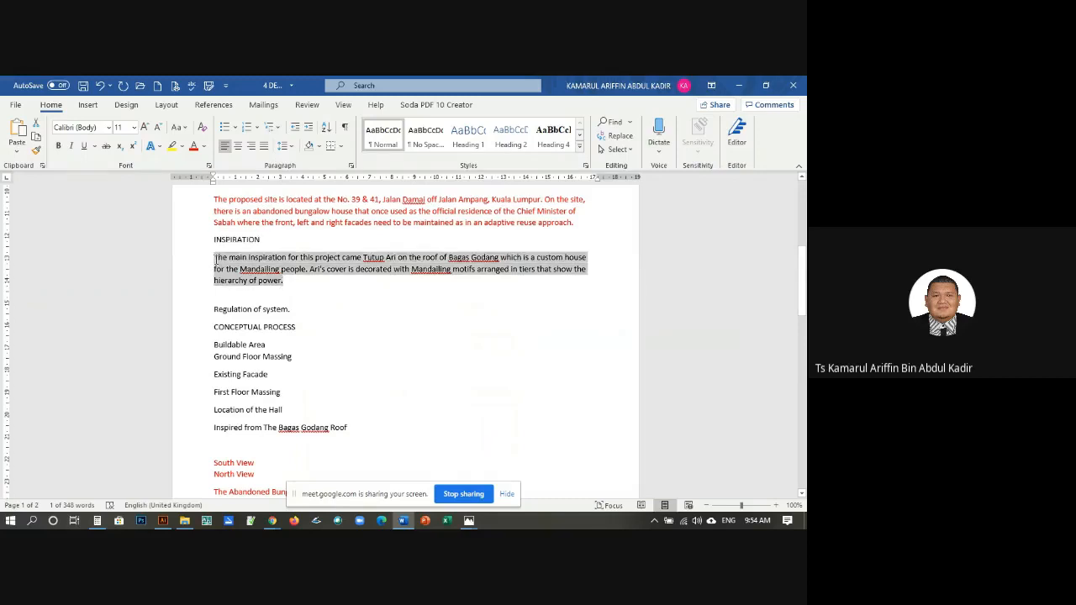
{"action": "left_click", "coordinate": [277, 284]}
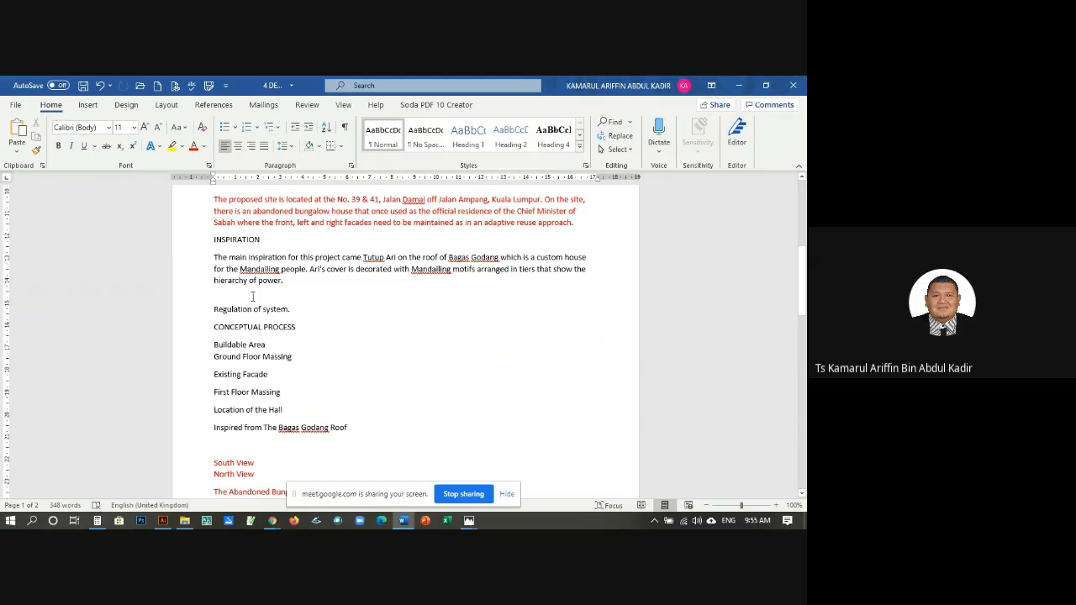
{"action": "left_click_drag", "start_coordinate": [288, 280], "coordinate": [212, 257]}
{"action": "right_click", "coordinate": [299, 277]}
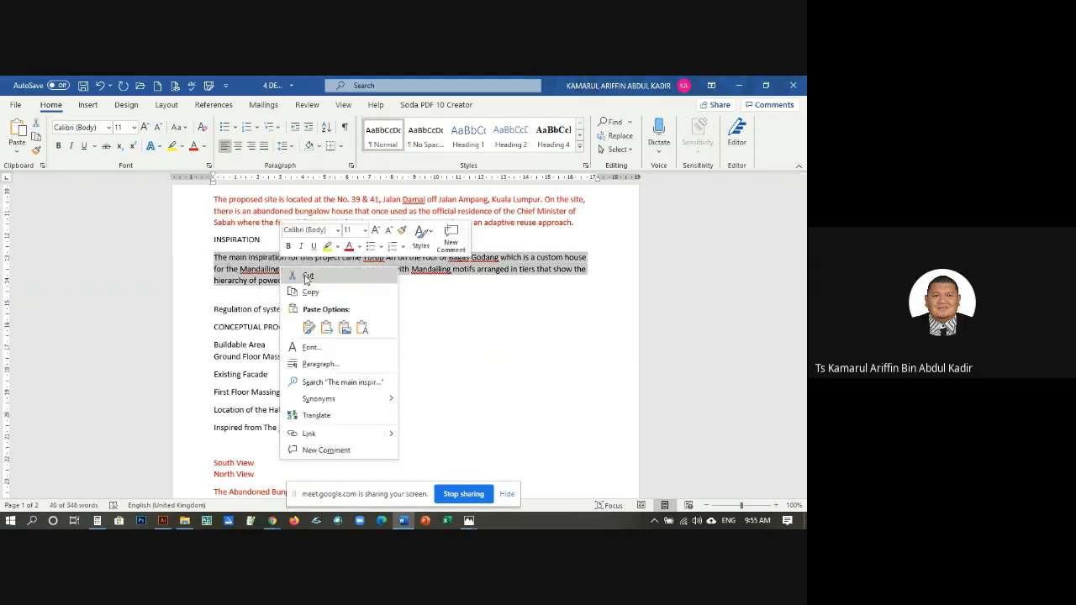
{"action": "left_click", "coordinate": [311, 290]}
Step: Switch back to the presentation board and paste the copied paragraph below the INSPIRATION heading
{"action": "left_click", "coordinate": [164, 522]}
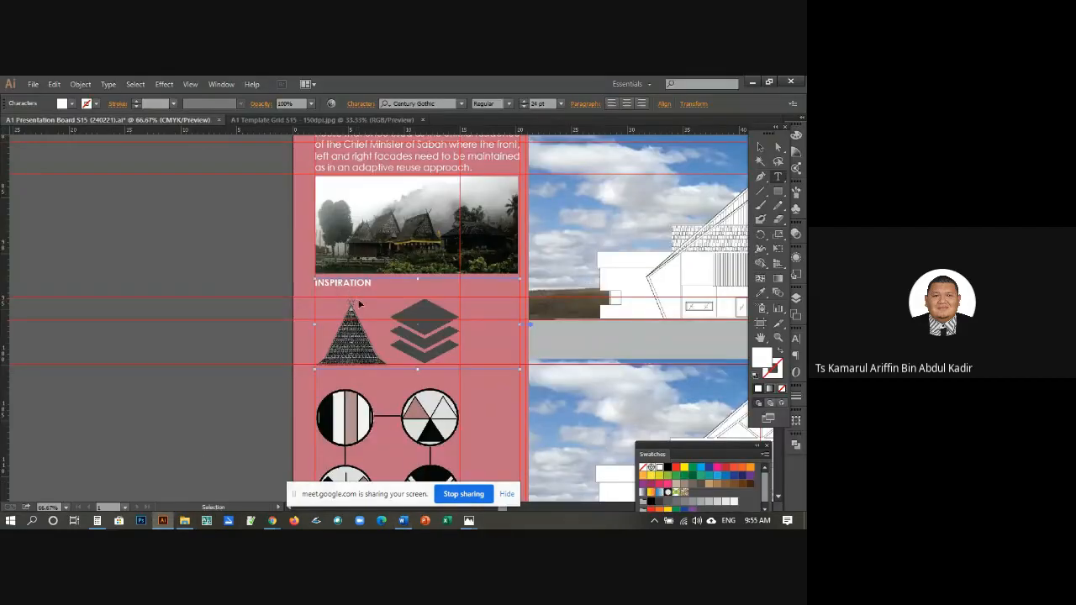
{"action": "left_click", "coordinate": [364, 303]}
{"action": "key", "text": "ctrl+v"}
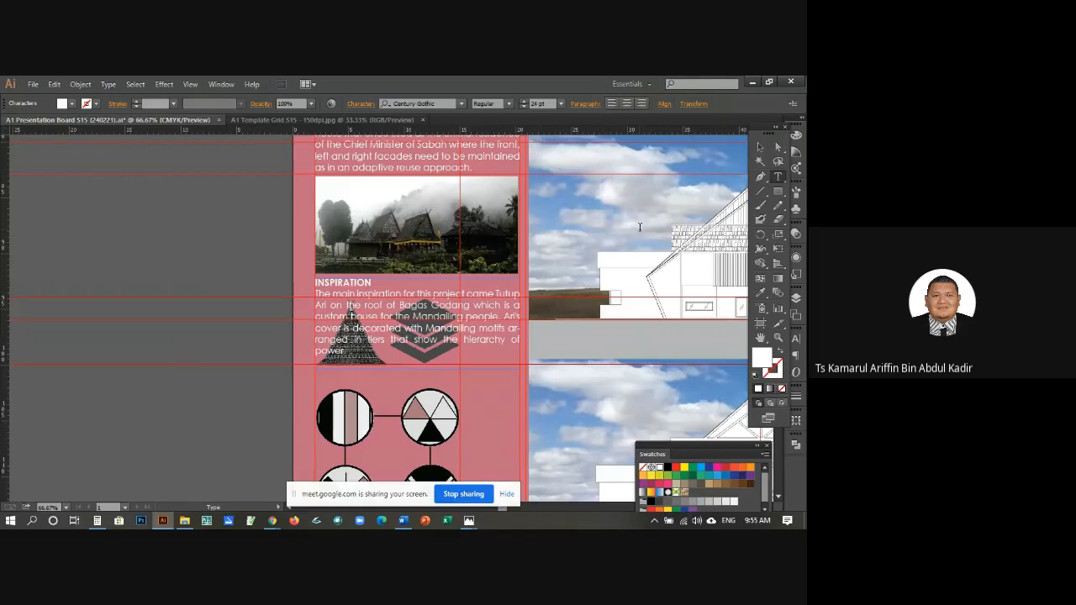
Step: Insert blank lines before the inspiration paragraph to push it below the triangle and layered-roof icons, and end text editing
{"action": "left_click", "coordinate": [760, 149]}
{"action": "left_click", "coordinate": [778, 177]}
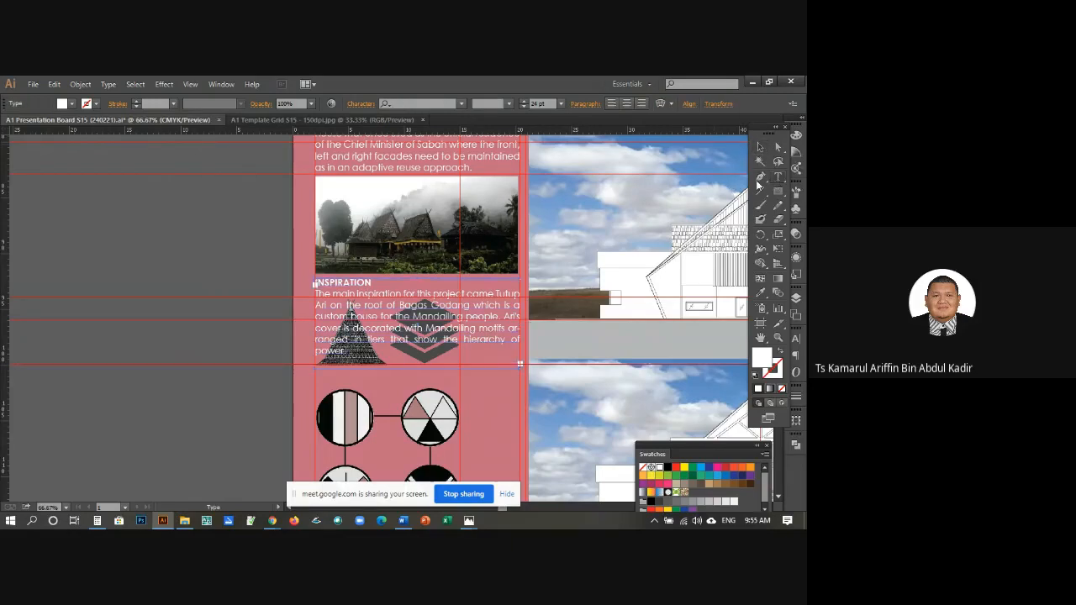
{"action": "left_click", "coordinate": [315, 294]}
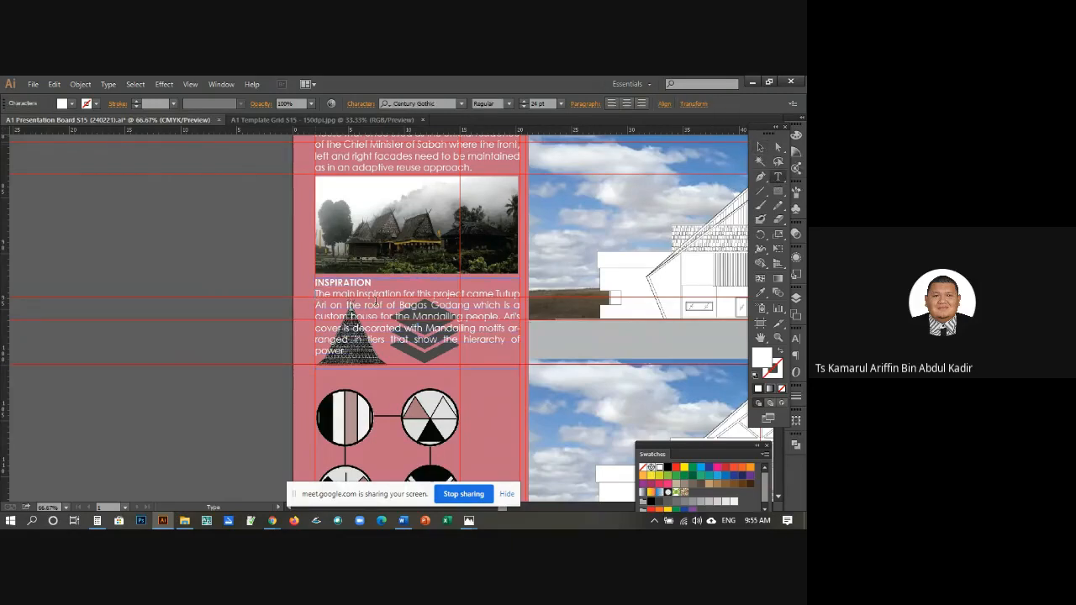
{"action": "key", "text": "Return"}
{"action": "key", "text": "Return"}
{"action": "key", "text": "Return"}
{"action": "key", "text": "Return"}
{"action": "key", "text": "Return"}
{"action": "key", "text": "Return"}
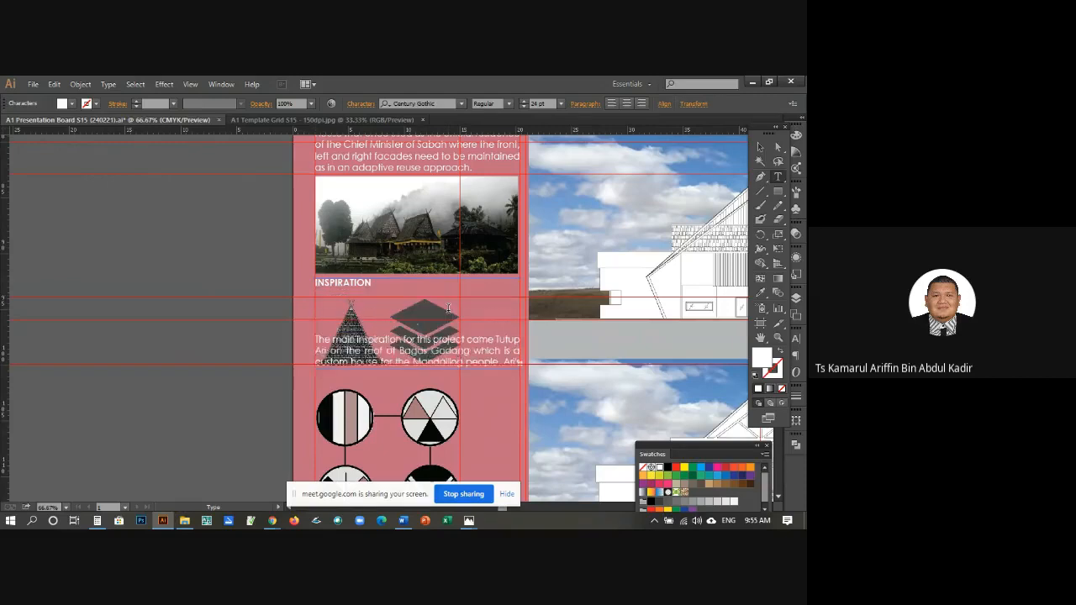
{"action": "key", "text": "Escape"}
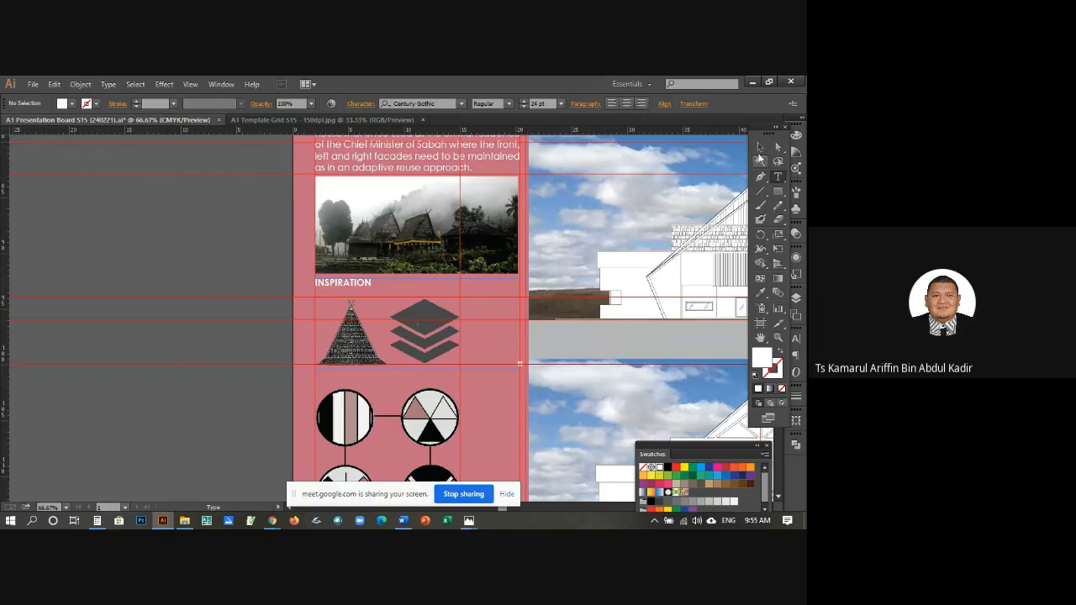
Step: Extend the lower edge of the INSPIRATION text frame to near the pink column's bottom edge and deselect it
{"action": "left_click", "coordinate": [761, 147]}
{"action": "scroll", "coordinate": [454, 221], "scroll_direction": "down", "scroll_amount": 5}
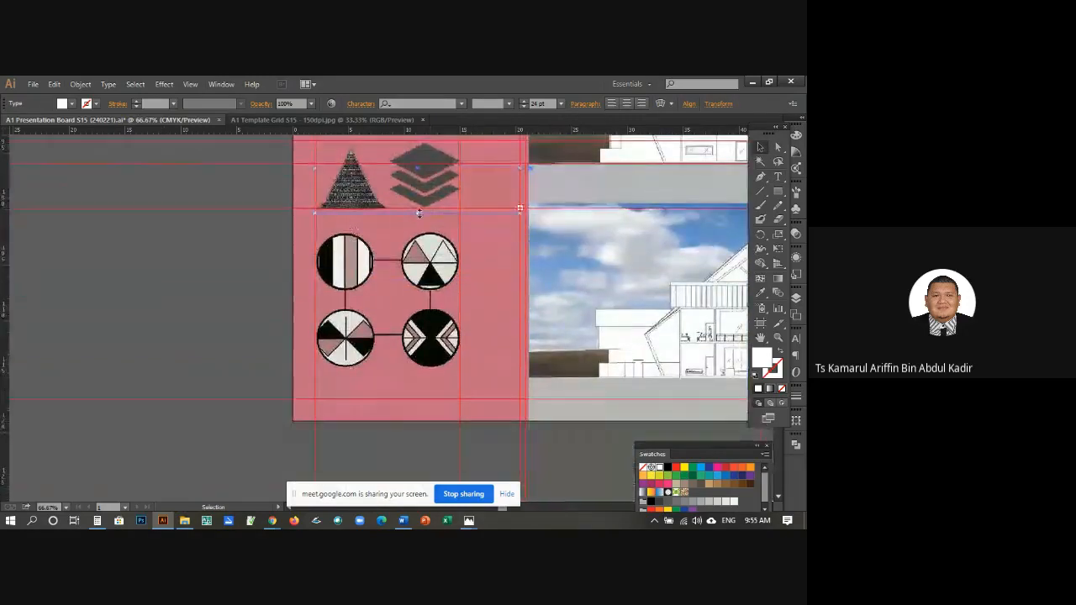
{"action": "left_click_drag", "start_coordinate": [424, 333], "coordinate": [419, 410]}
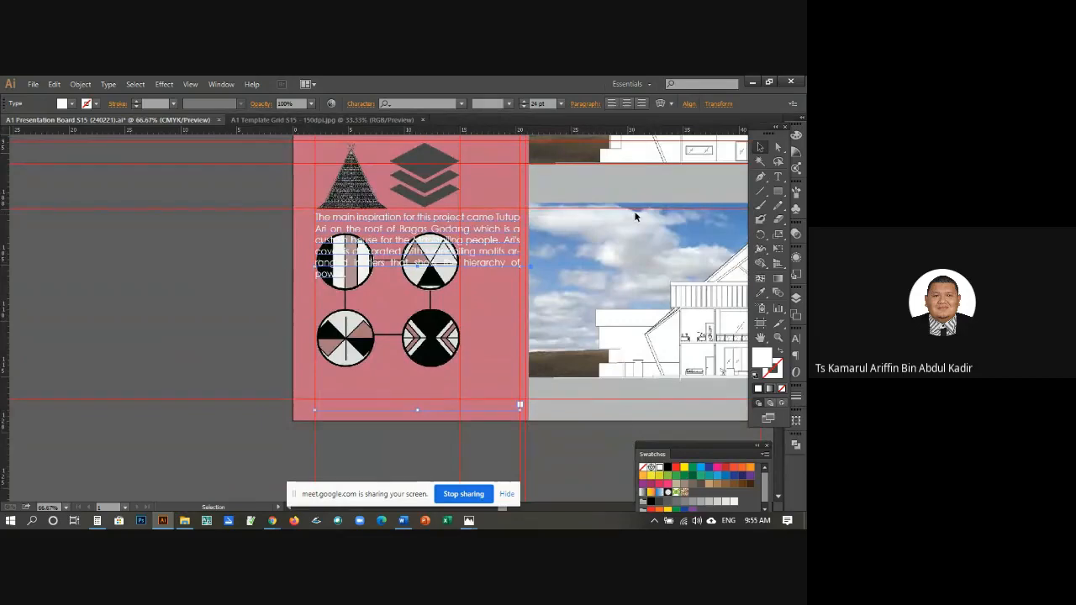
{"action": "left_click", "coordinate": [775, 177]}
{"action": "left_click", "coordinate": [765, 150]}
{"action": "scroll", "coordinate": [593, 255], "scroll_direction": "up", "scroll_amount": 3}
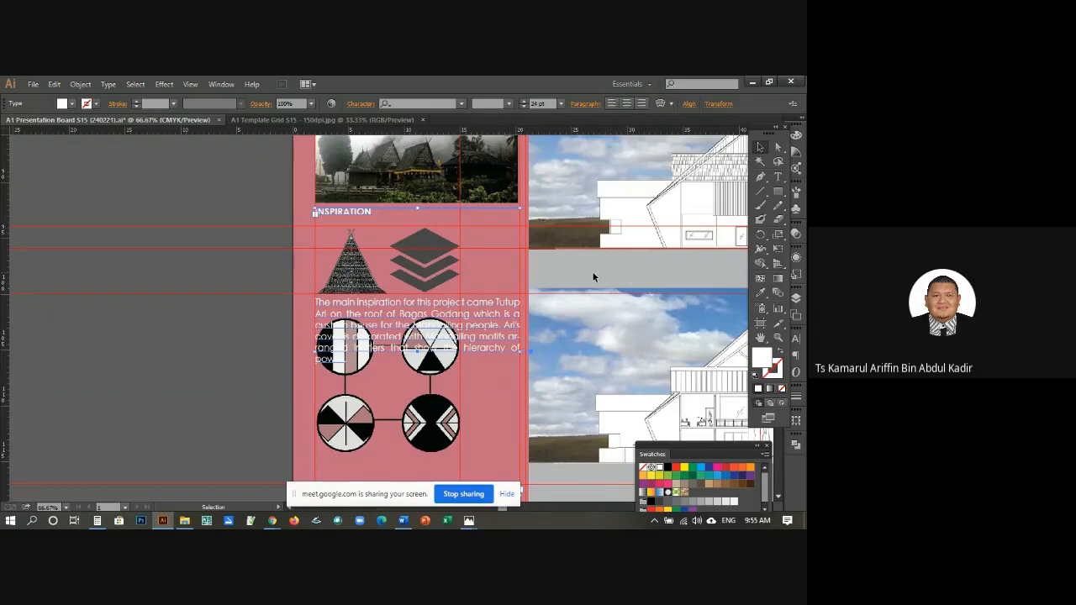
{"action": "left_click", "coordinate": [254, 320]}
{"action": "scroll", "coordinate": [290, 293], "scroll_direction": "down", "scroll_amount": 3}
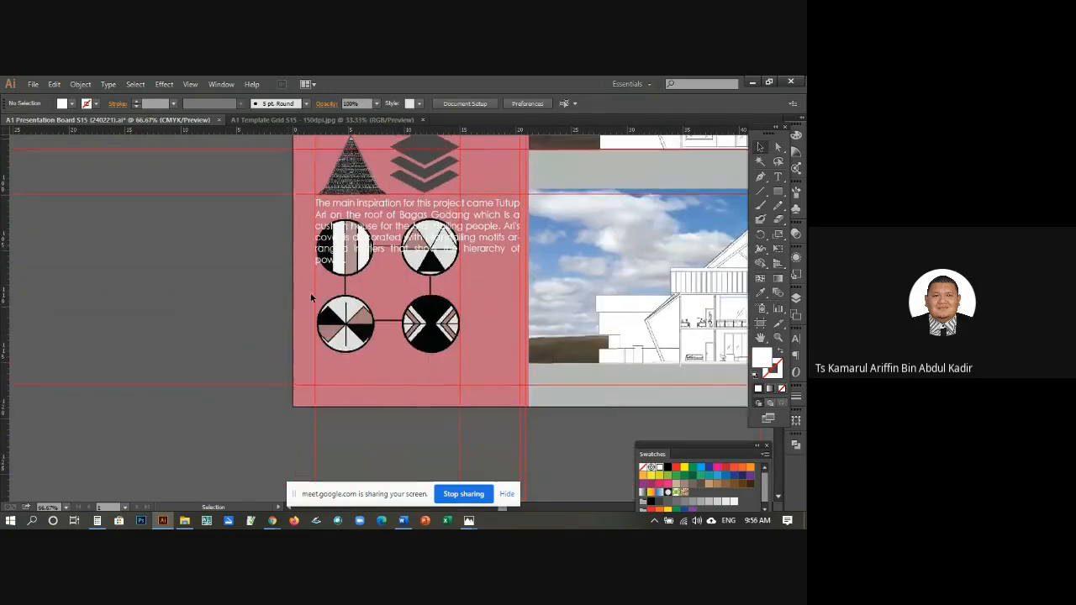
Step: Try moving the inspiration paragraph below the four circular motifs by inserting more blank lines before it, and deselect it
{"action": "left_click", "coordinate": [777, 176]}
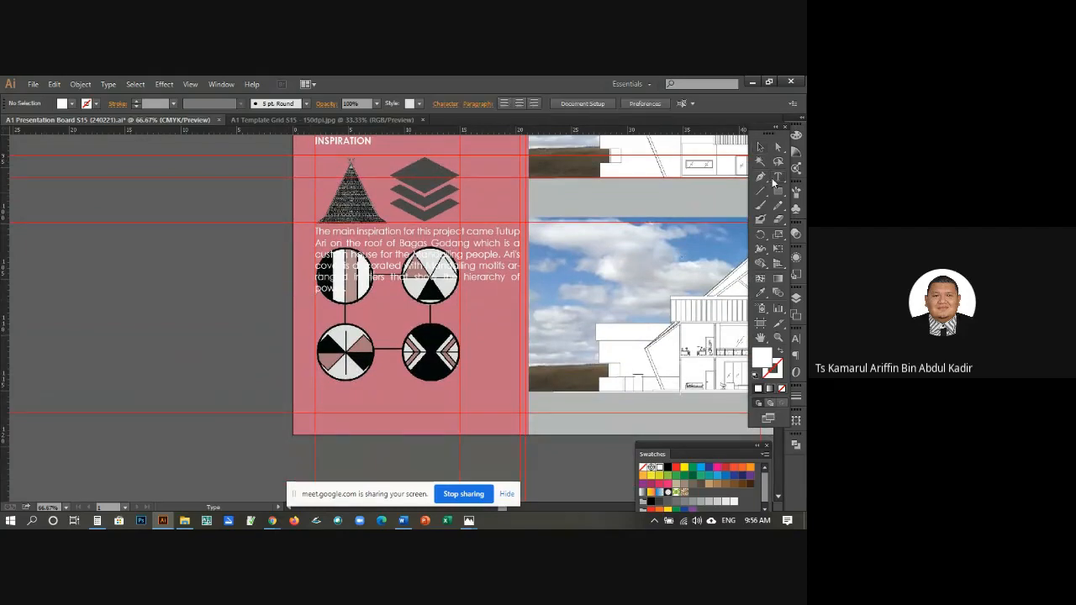
{"action": "left_click", "coordinate": [319, 231]}
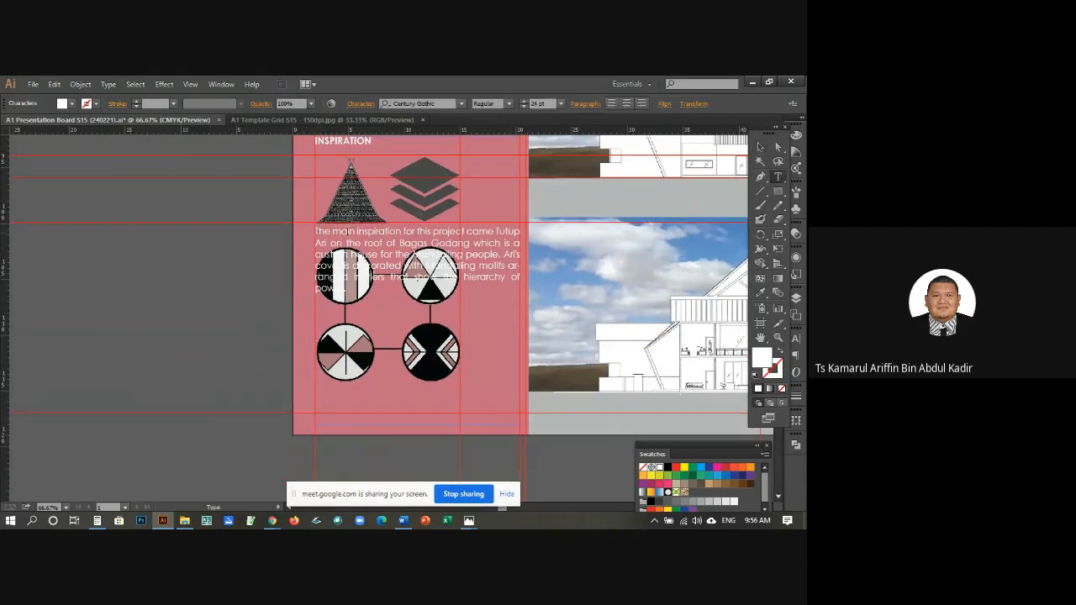
{"action": "key", "text": "Return"}
{"action": "key", "text": "Return"}
{"action": "key", "text": "Return"}
{"action": "key", "text": "Return"}
{"action": "key", "text": "Return"}
{"action": "key", "text": "Return"}
{"action": "key", "text": "Return"}
{"action": "key", "text": "Return"}
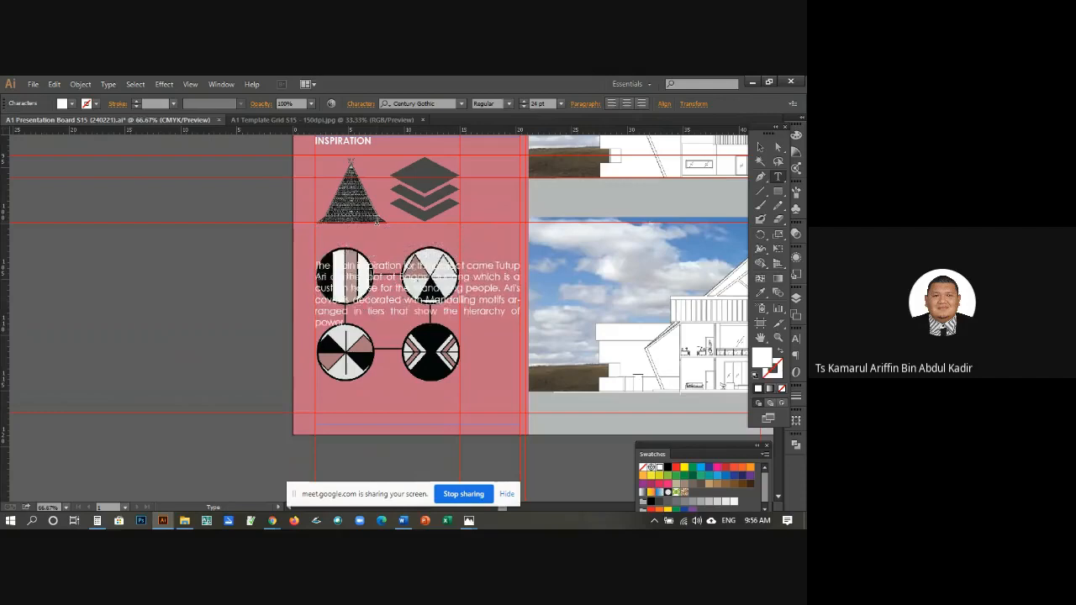
{"action": "key", "text": "Return"}
{"action": "key", "text": "Return"}
{"action": "key", "text": "Return"}
{"action": "key", "text": "Return"}
{"action": "key", "text": "Return"}
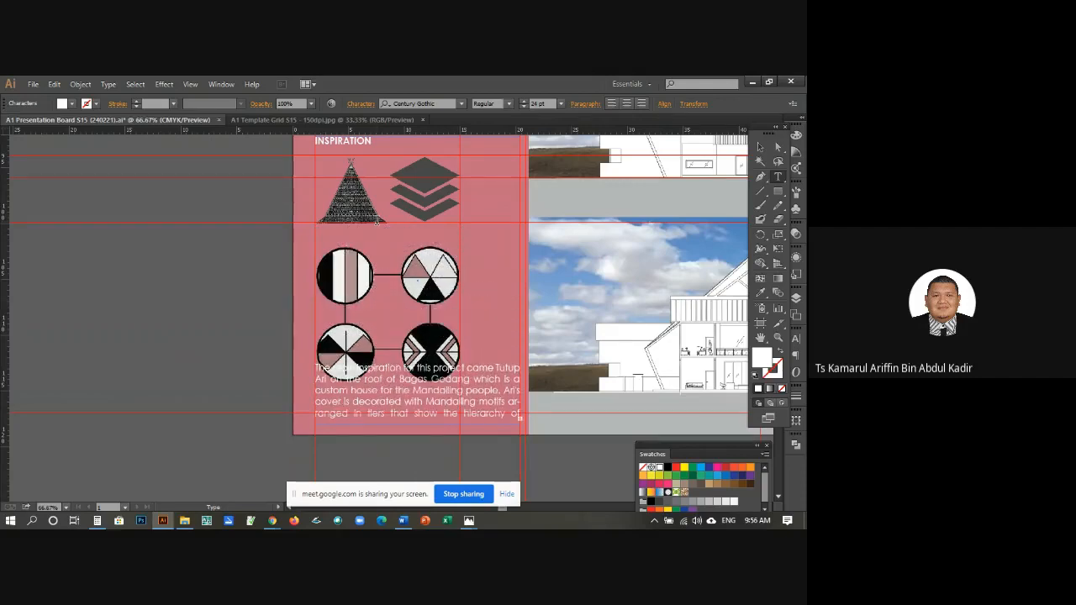
{"action": "key", "text": "Return"}
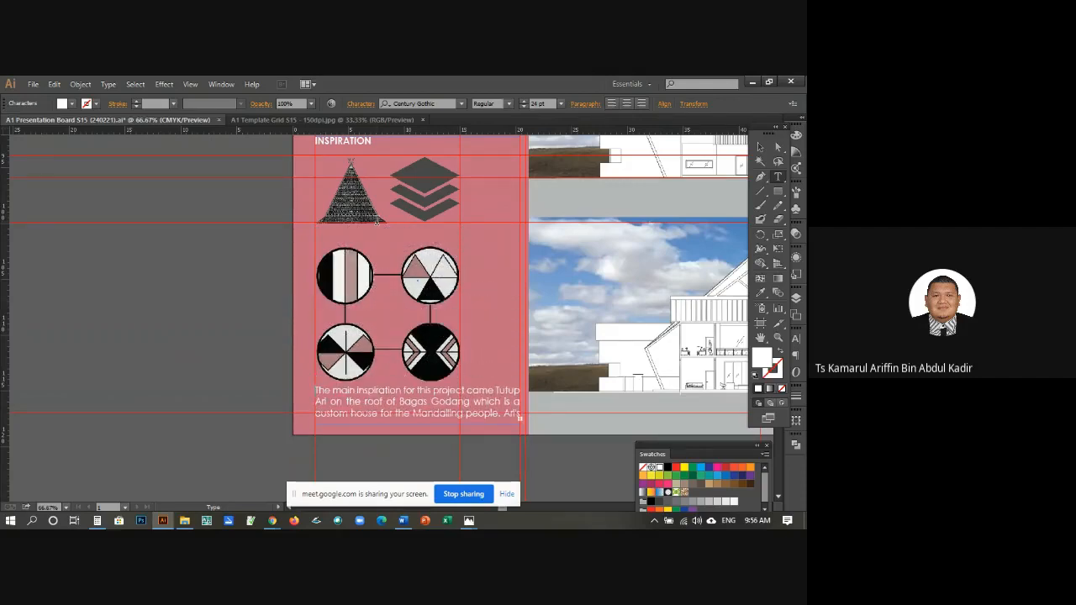
{"action": "scroll", "coordinate": [376, 220], "scroll_direction": "up", "scroll_amount": 2}
{"action": "left_click", "coordinate": [762, 150]}
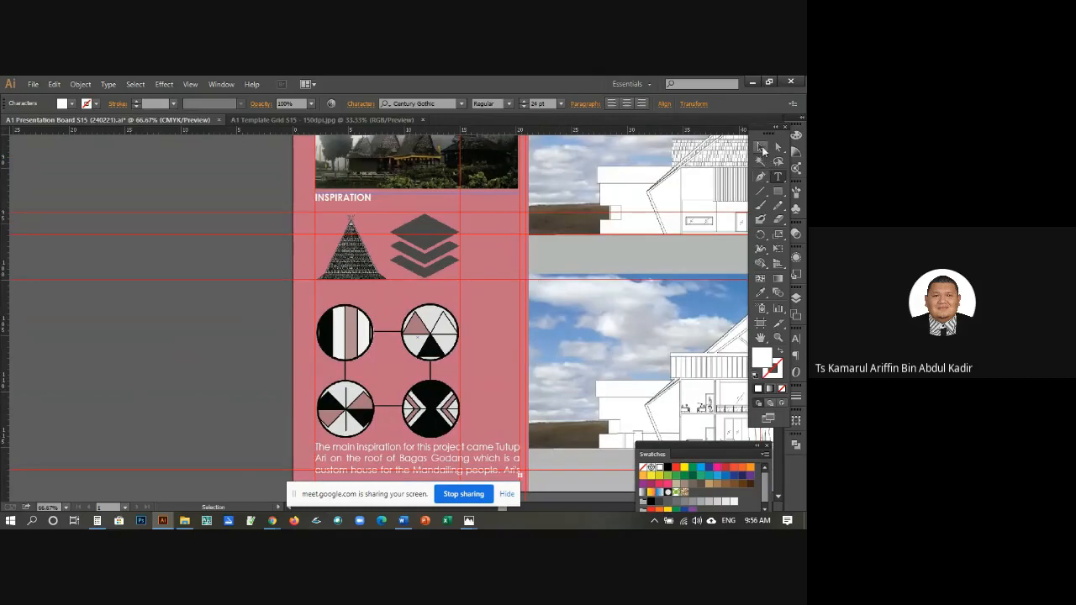
{"action": "left_click", "coordinate": [231, 193]}
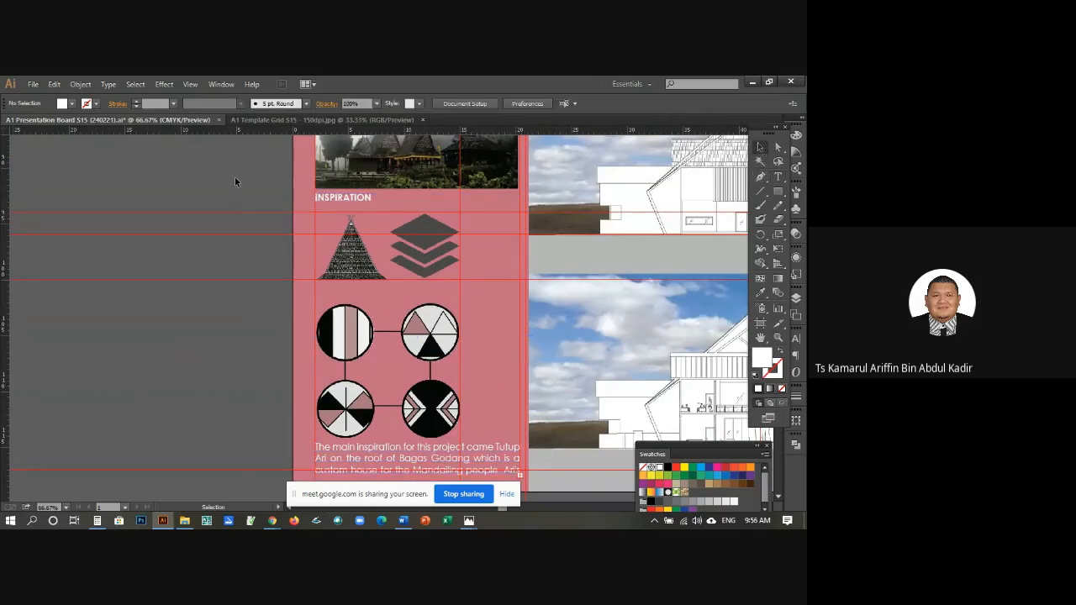
Step: Extend the text frame's lower edge past the artboard bottom to fit the whole inspiration paragraph, and deselect it
{"action": "scroll", "coordinate": [418, 273], "scroll_direction": "down", "scroll_amount": 5}
{"action": "left_click", "coordinate": [437, 290]}
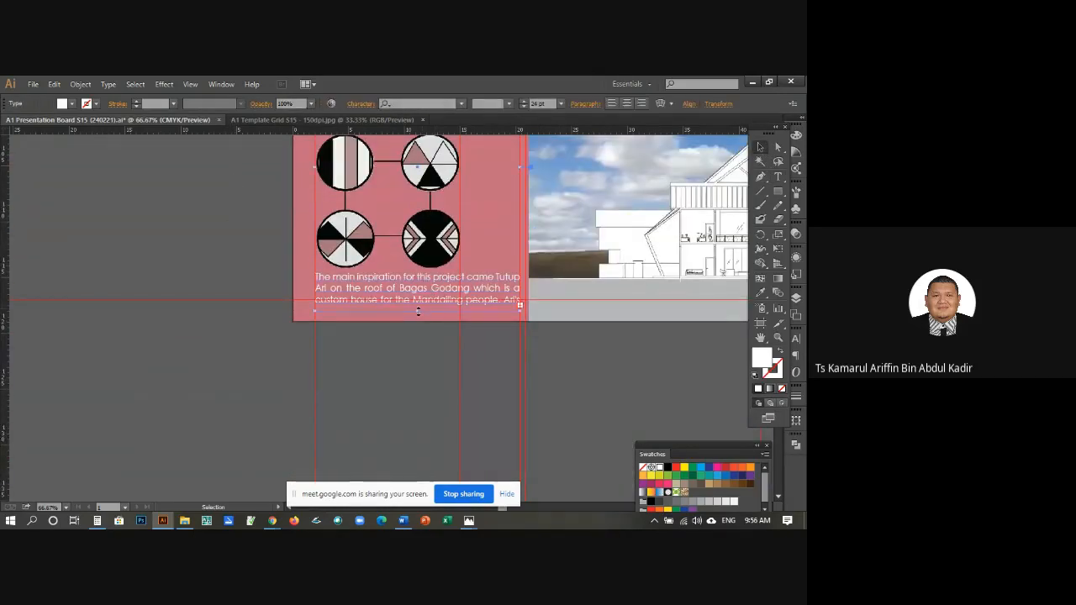
{"action": "left_click_drag", "start_coordinate": [424, 307], "coordinate": [427, 373]}
{"action": "key", "text": "t"}
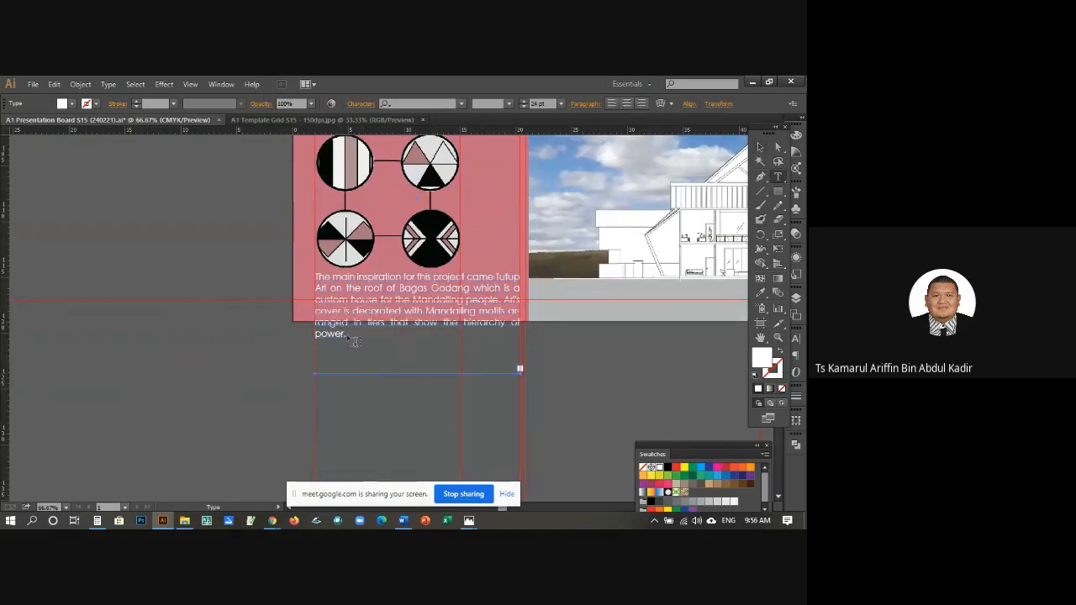
{"action": "left_click_drag", "start_coordinate": [346, 334], "coordinate": [301, 287]}
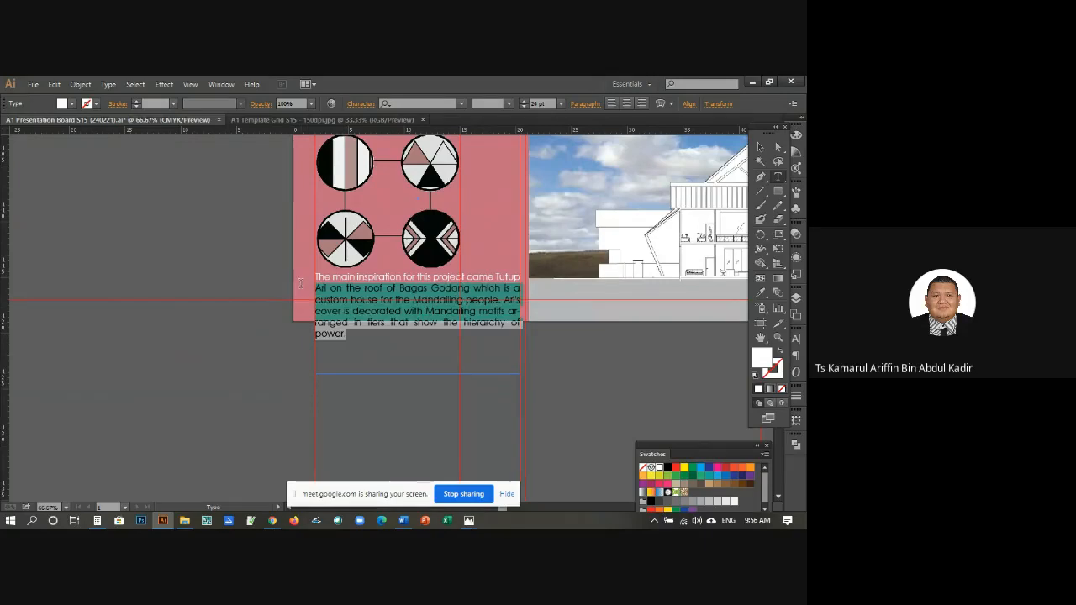
{"action": "left_click", "coordinate": [763, 148]}
{"action": "left_click", "coordinate": [252, 346]}
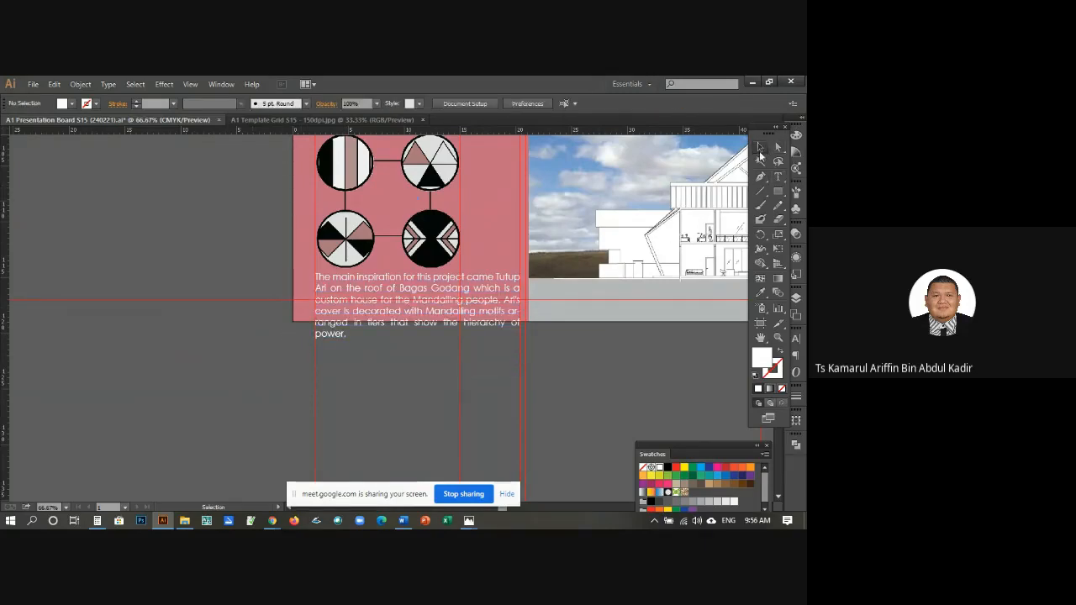
Step: Remove the extra blank lines before the inspiration paragraph to bring it back directly under the triangle and layered-roof icons
{"action": "left_click", "coordinate": [778, 176]}
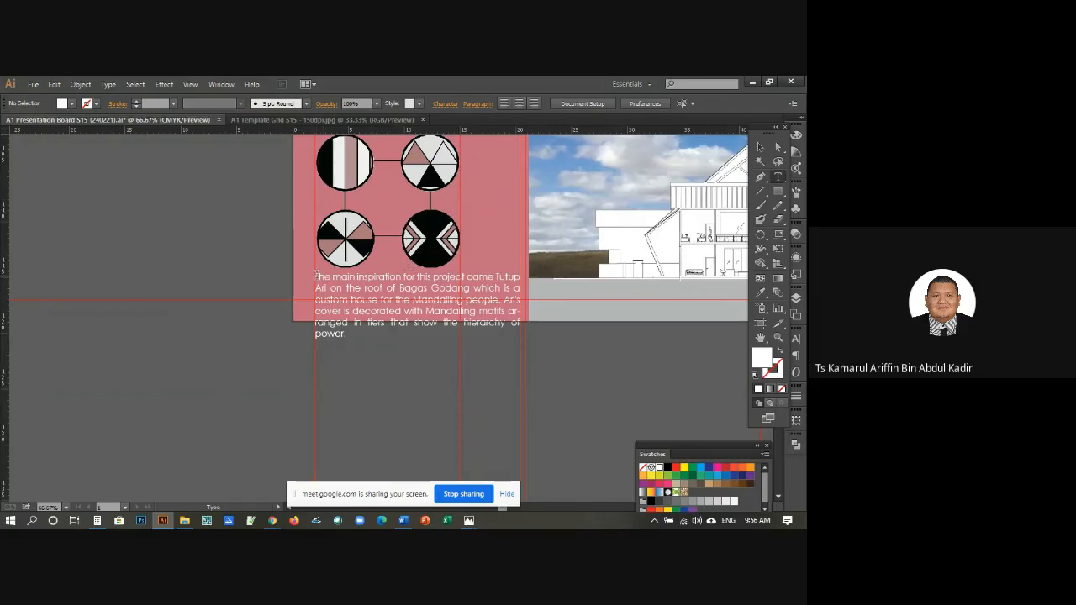
{"action": "scroll", "coordinate": [542, 296], "scroll_direction": "up", "scroll_amount": 3}
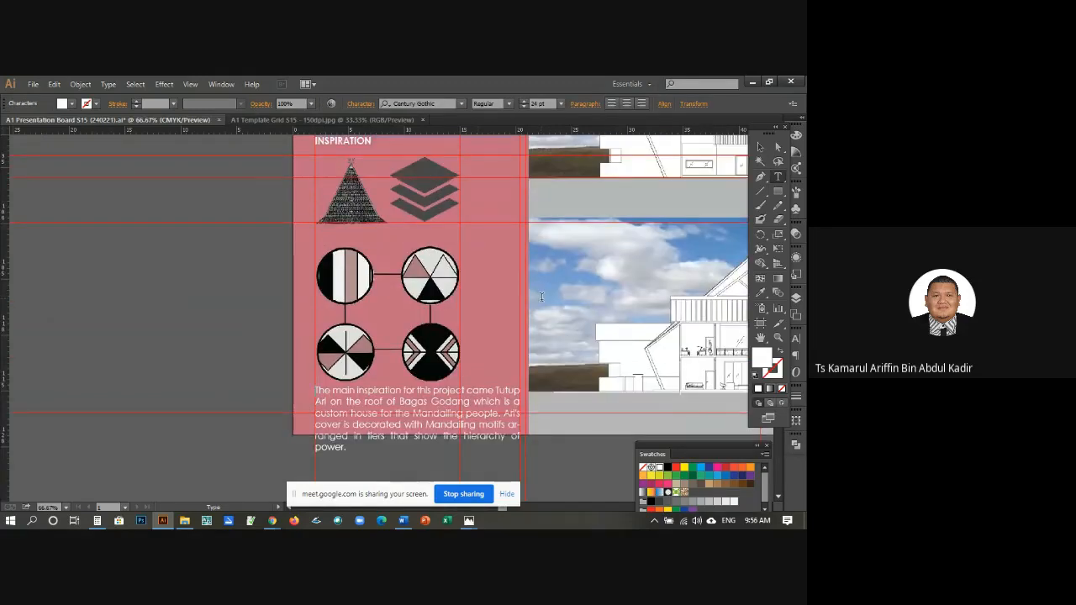
{"action": "key", "text": "BackSpace"}
{"action": "key", "text": "BackSpace"}
{"action": "key", "text": "BackSpace"}
{"action": "key", "text": "BackSpace"}
{"action": "key", "text": "BackSpace"}
{"action": "key", "text": "BackSpace"}
{"action": "key", "text": "BackSpace"}
{"action": "key", "text": "BackSpace"}
{"action": "key", "text": "BackSpace"}
{"action": "key", "text": "BackSpace"}
{"action": "key", "text": "BackSpace"}
{"action": "key", "text": "BackSpace"}
{"action": "key", "text": "BackSpace"}
{"action": "key", "text": "BackSpace"}
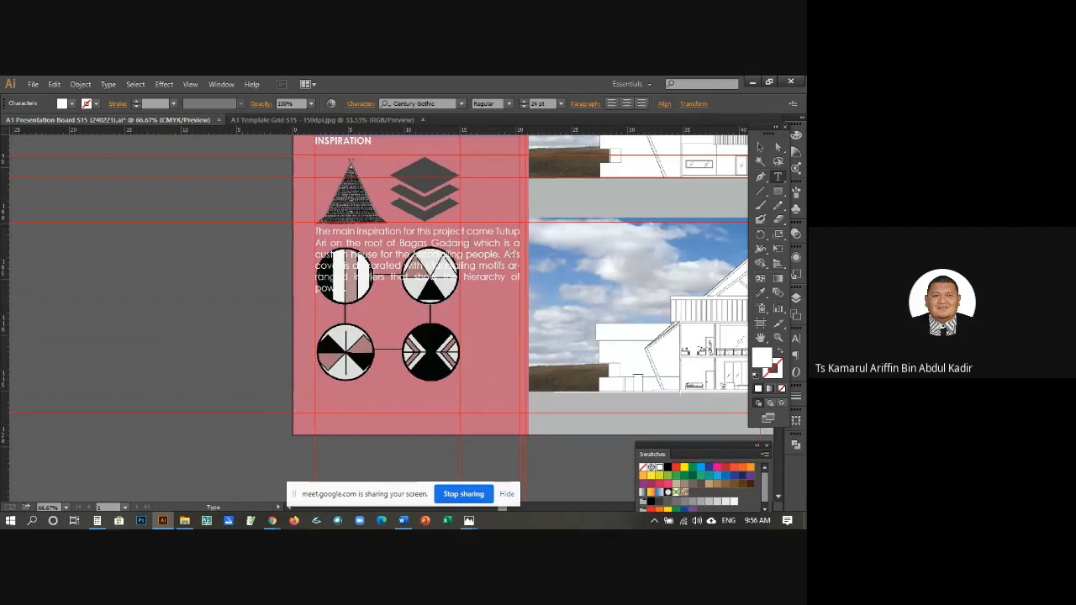
Step: End the first inspiration sentence with a period after "Bagas Godang" and move the remaining text below the four circular motifs with blank lines
{"action": "type", "text": ","}
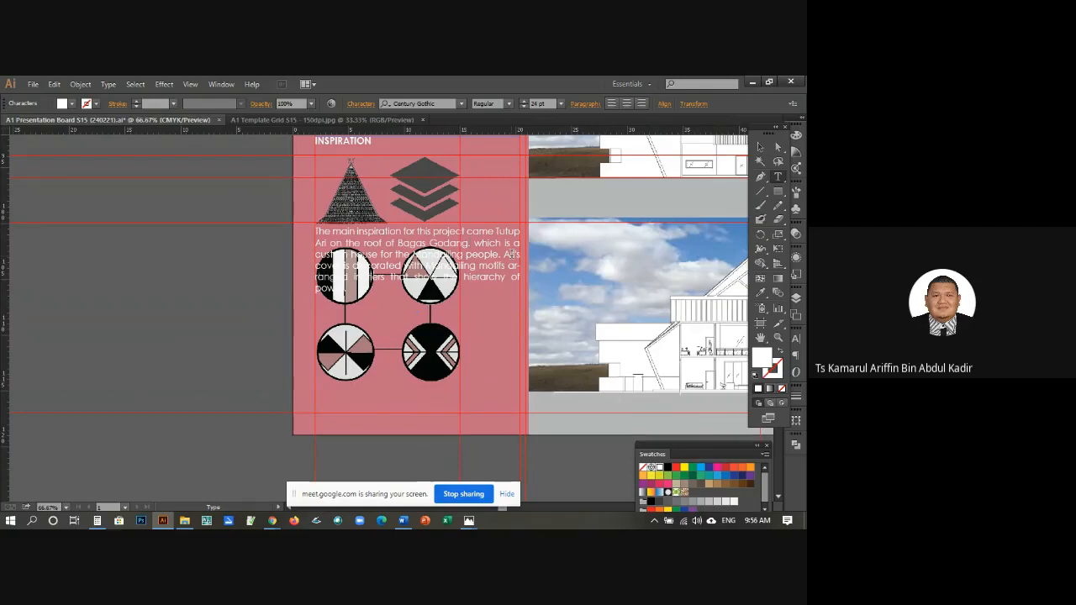
{"action": "key", "text": "BackSpace"}
{"action": "type", "text": "."}
{"action": "key", "text": "Return"}
{"action": "key", "text": "Return"}
{"action": "key", "text": "Return"}
{"action": "key", "text": "Return"}
{"action": "key", "text": "Return"}
{"action": "key", "text": "Return"}
{"action": "key", "text": "Return"}
{"action": "key", "text": "Return"}
{"action": "key", "text": "Return"}
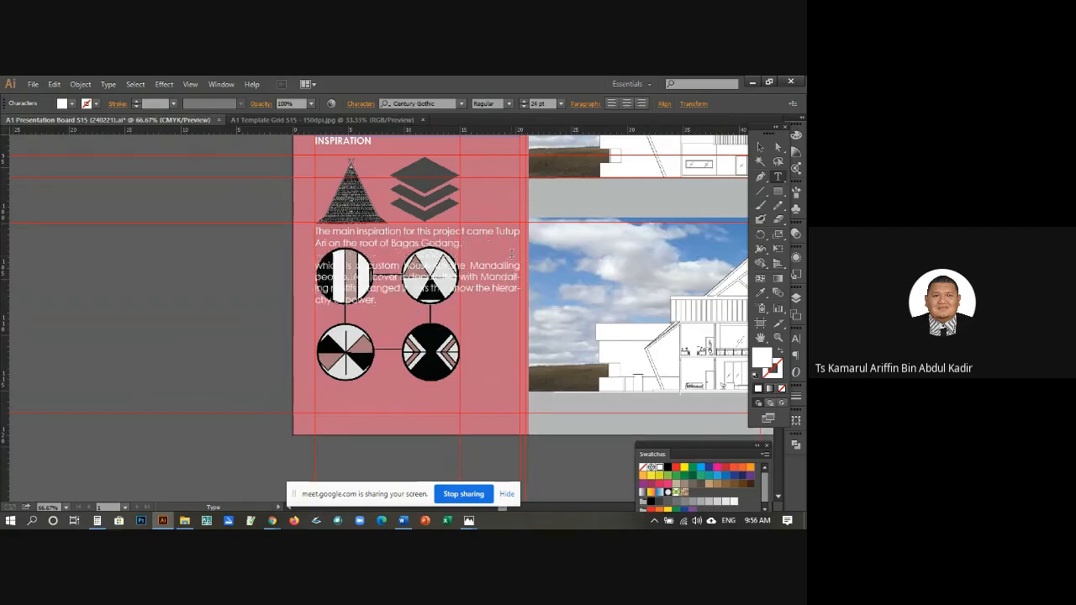
{"action": "key", "text": "Return"}
{"action": "key", "text": "Return"}
{"action": "key", "text": "Return"}
{"action": "key", "text": "Return"}
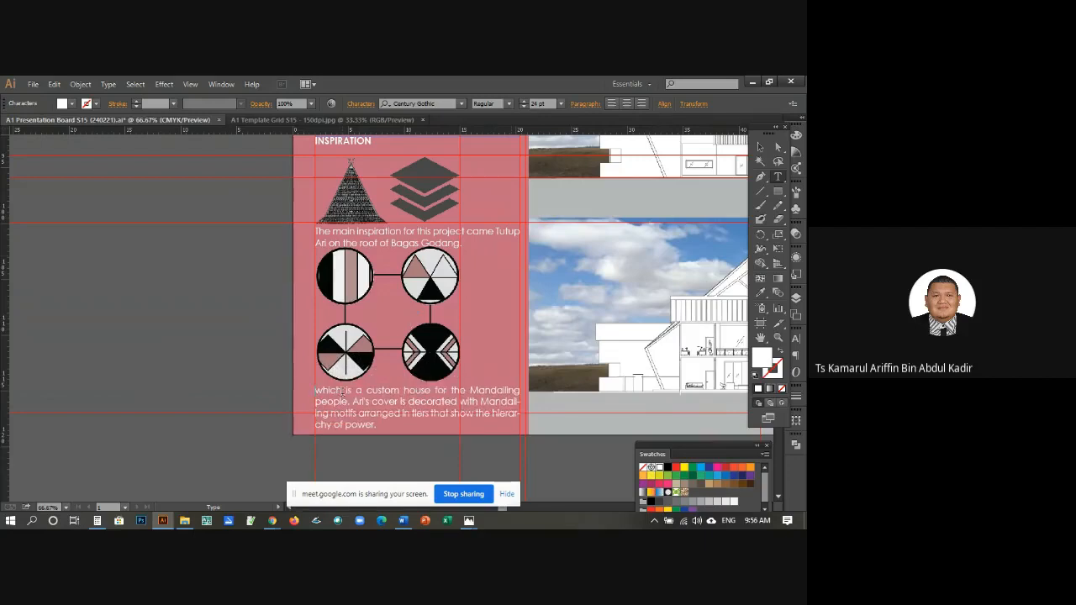
Step: Replace the word "which" at the start of the text below the motifs with "Bagas Godang"
{"action": "key", "text": "Delete"}
{"action": "key", "text": "Delete"}
{"action": "key", "text": "Delete"}
{"action": "key", "text": "Delete"}
{"action": "key", "text": "Delete"}
{"action": "type", "text": "Bagas God"}
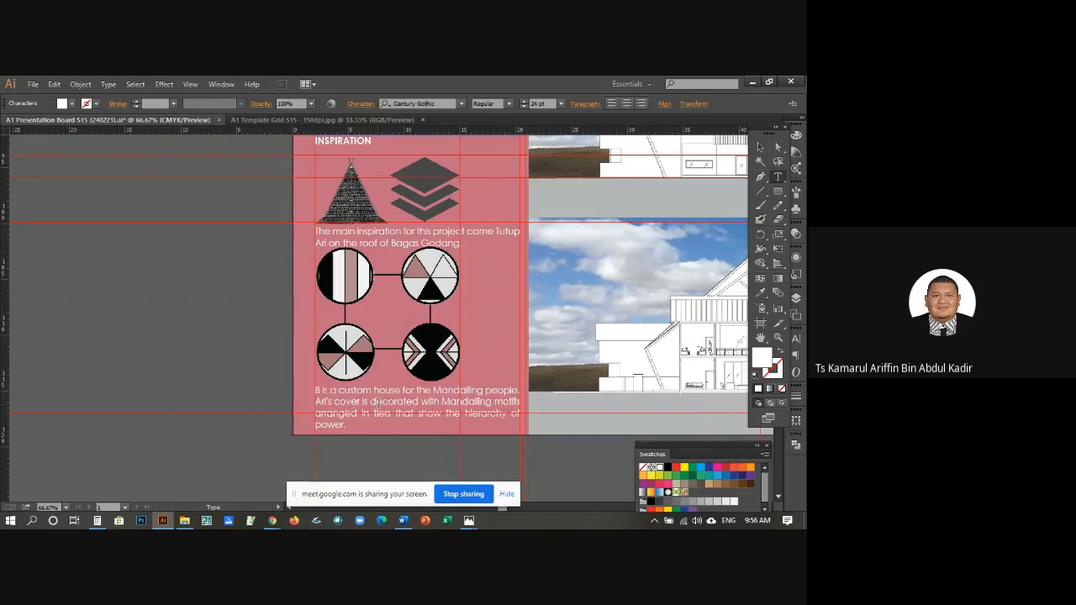
{"action": "type", "text": "ang"}
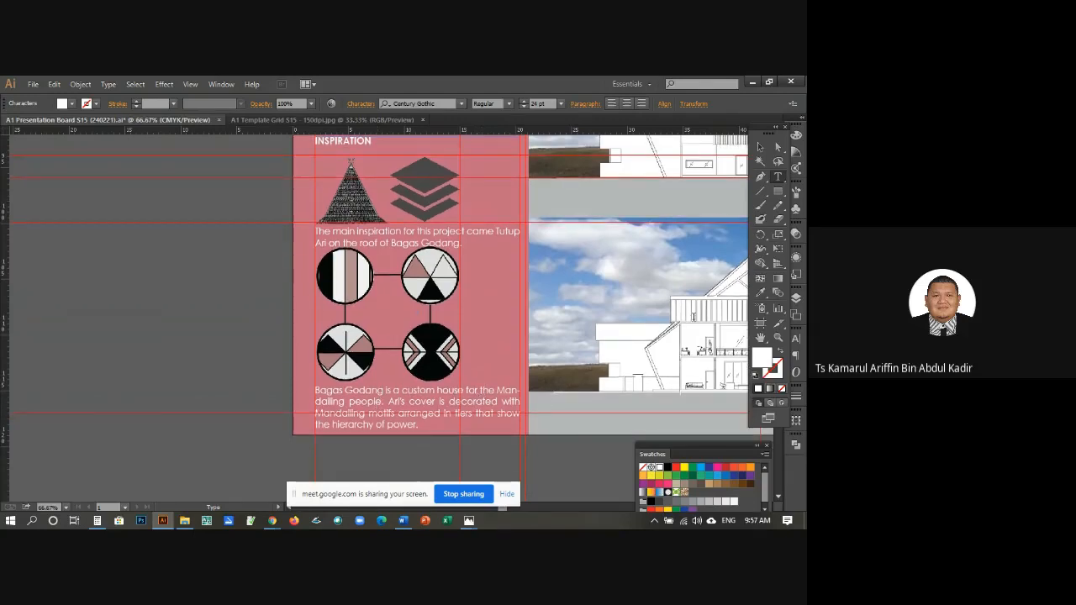
Step: Try tightening the tracking of the whole Bagas Godang paragraph below the motifs to about -78
{"action": "left_click", "coordinate": [757, 148]}
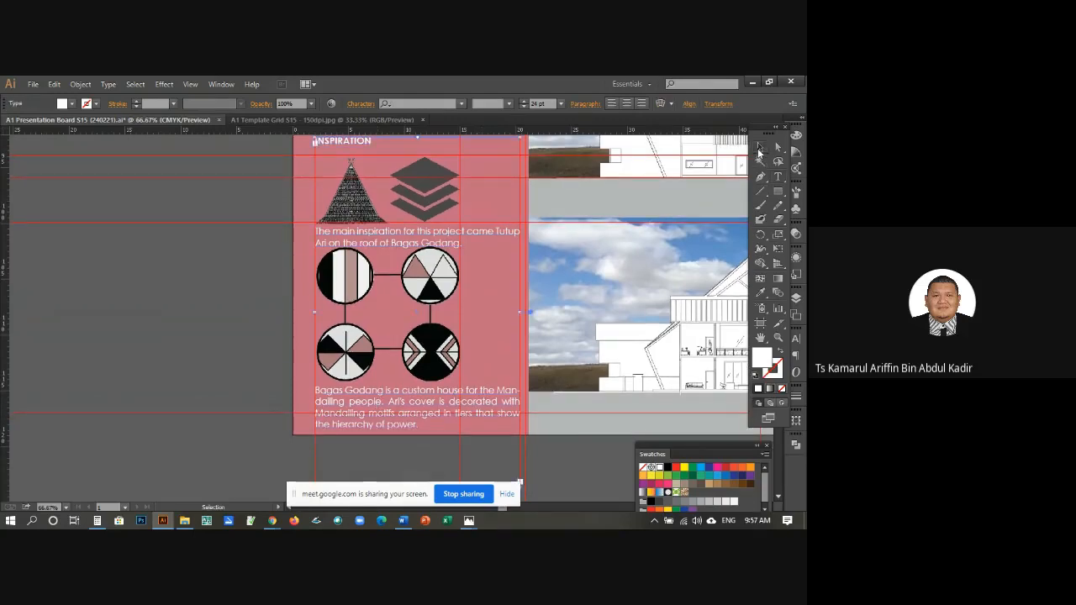
{"action": "left_click", "coordinate": [780, 177]}
{"action": "left_click_drag", "start_coordinate": [419, 425], "coordinate": [313, 388]}
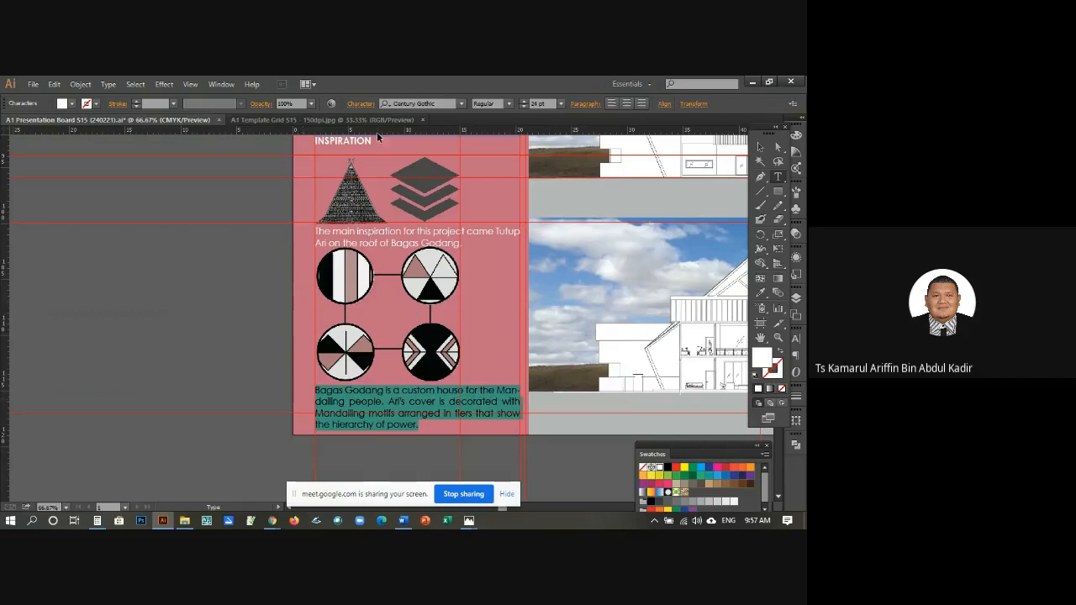
{"action": "left_click", "coordinate": [361, 103]}
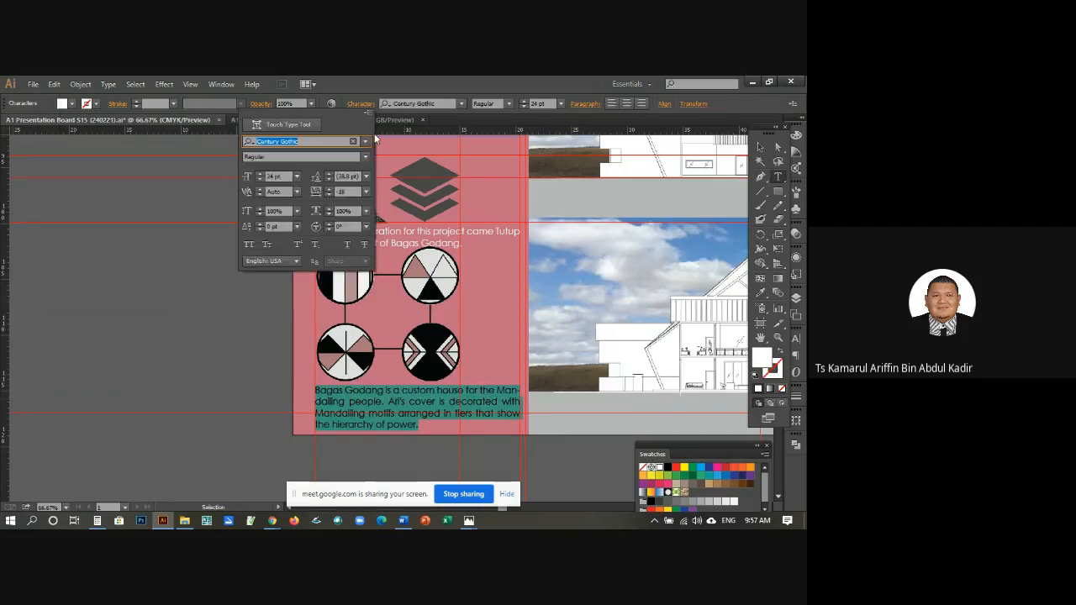
{"action": "left_click", "coordinate": [328, 196]}
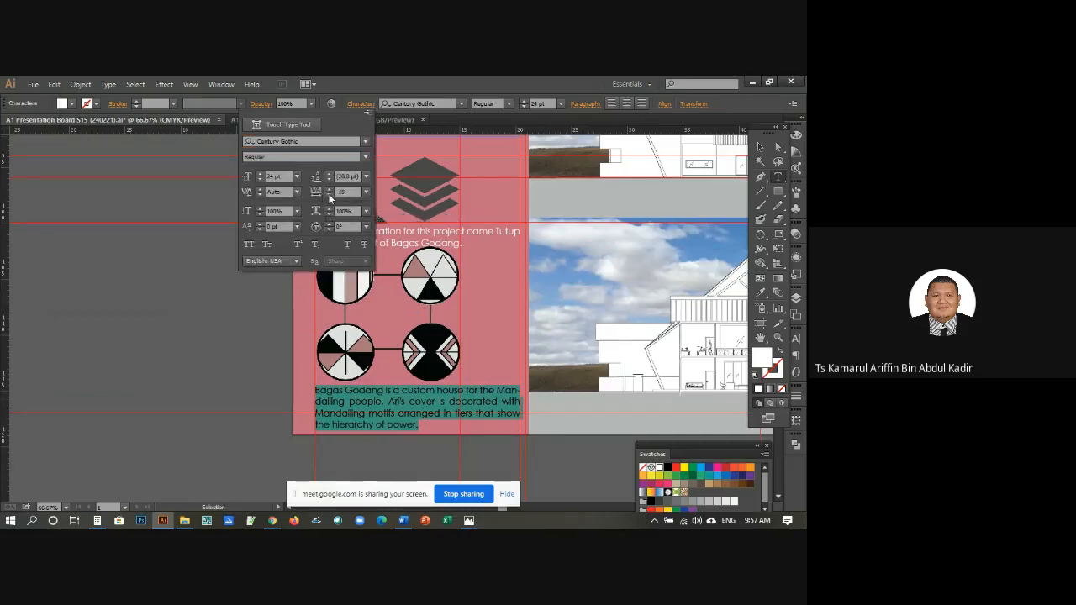
{"action": "left_click", "coordinate": [329, 196]}
{"action": "left_click", "coordinate": [329, 196]}
{"action": "left_click", "coordinate": [329, 193]}
{"action": "left_click", "coordinate": [329, 193]}
{"action": "left_click", "coordinate": [328, 193]}
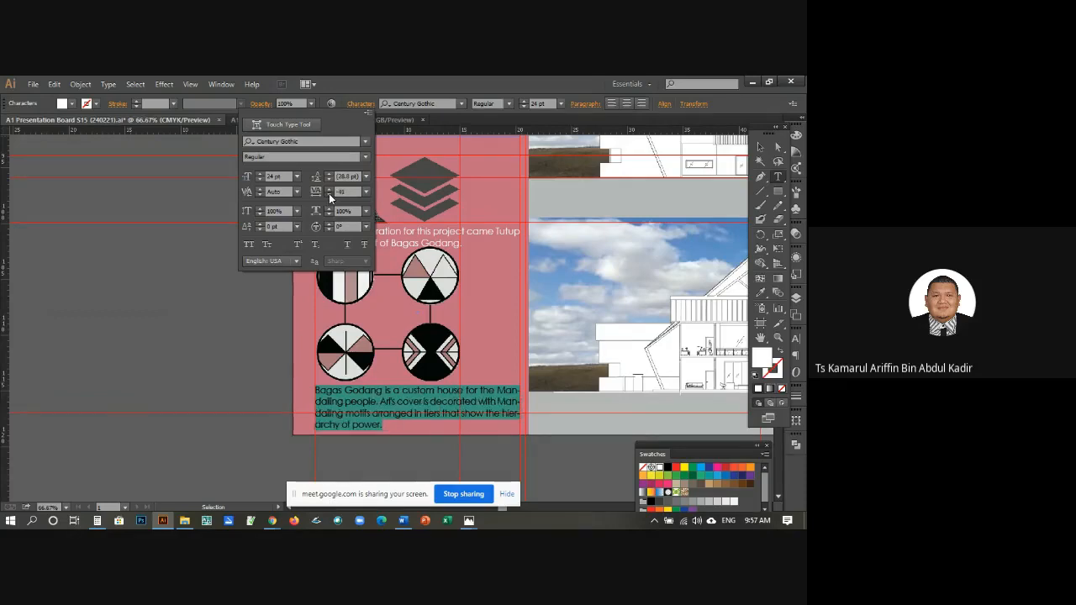
{"action": "left_click", "coordinate": [329, 193]}
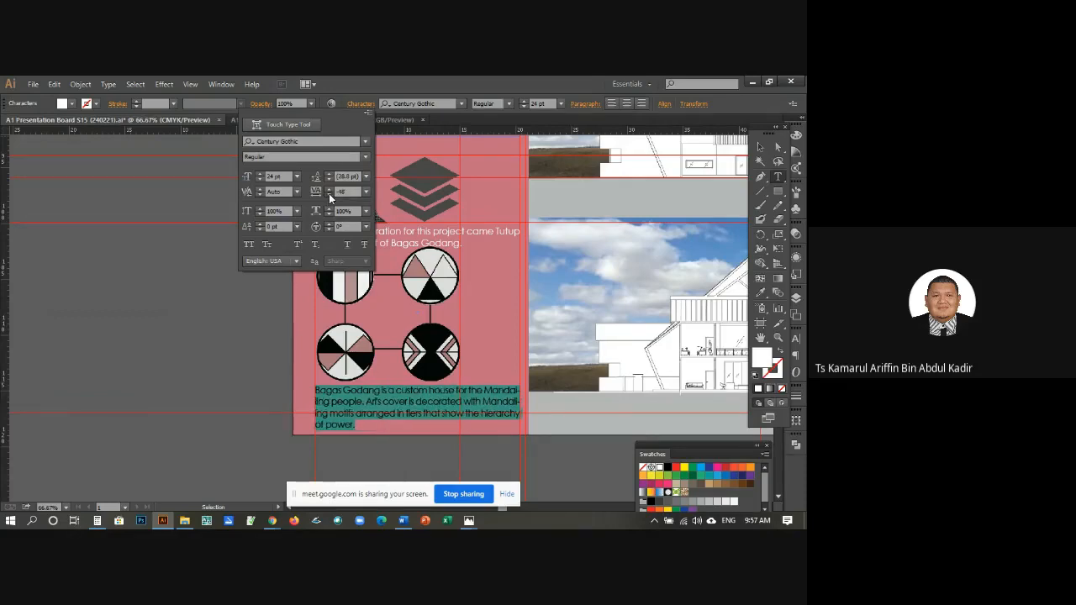
{"action": "left_click", "coordinate": [329, 193]}
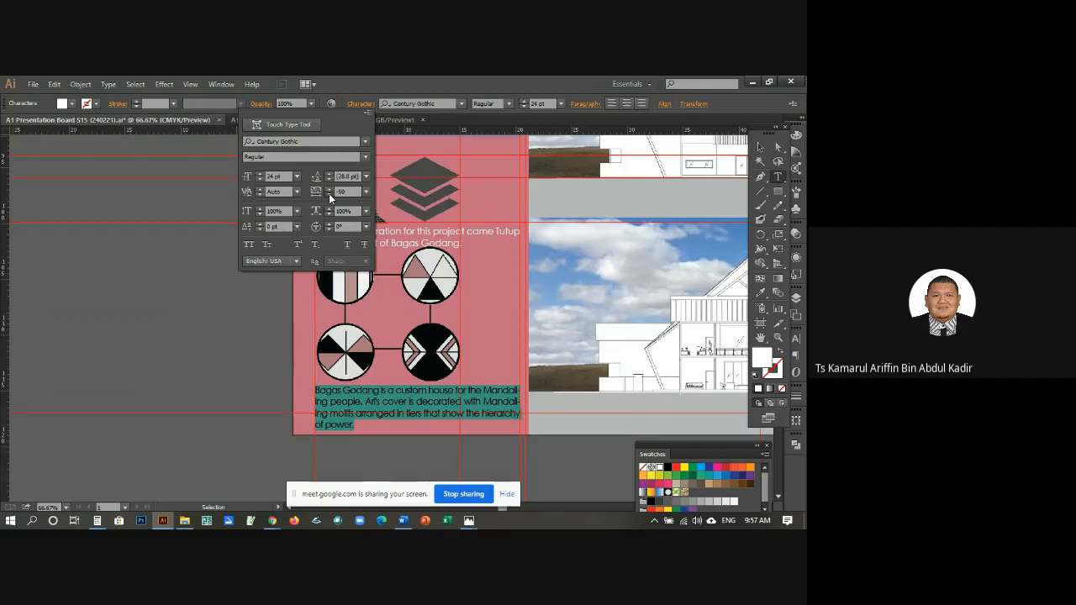
{"action": "left_click", "coordinate": [329, 194]}
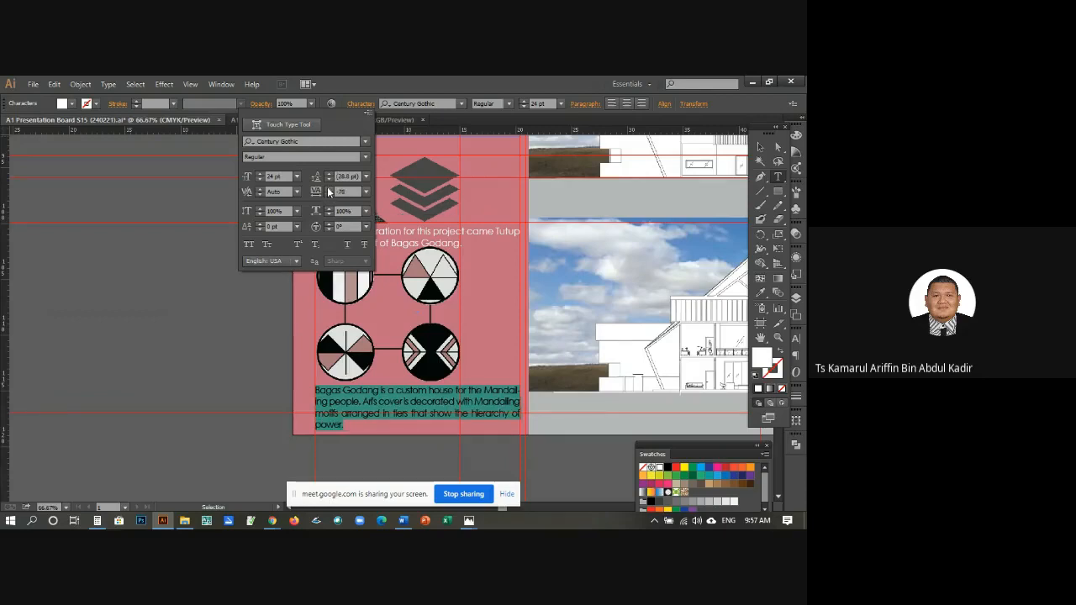
Step: Set the tracking of the Bagas Godang paragraph below the motifs to 0
{"action": "left_click", "coordinate": [328, 195]}
{"action": "left_click", "coordinate": [327, 195]}
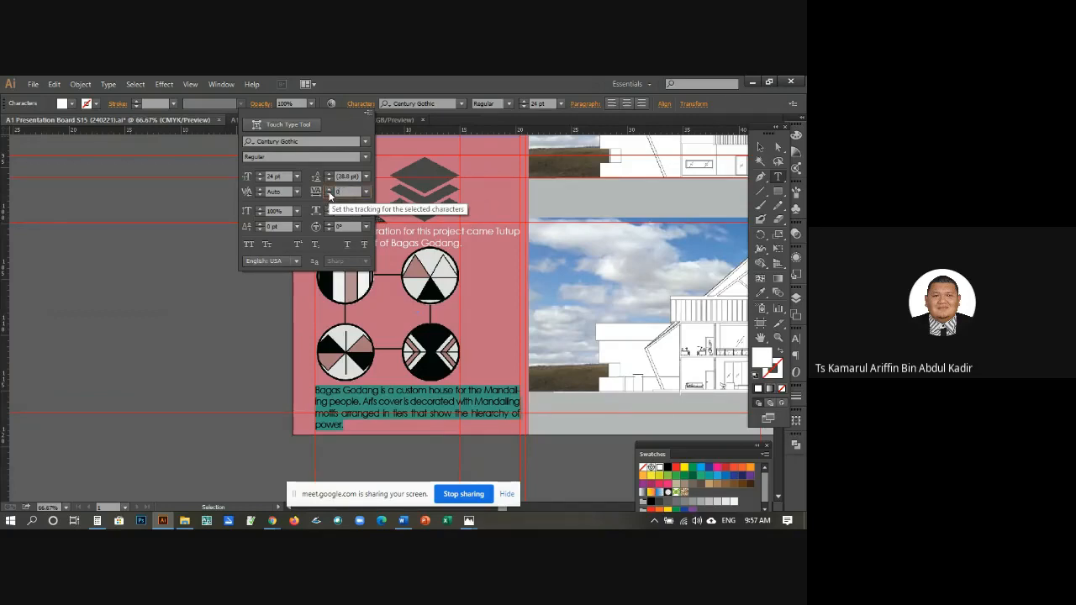
{"action": "type", "text": "0"}
{"action": "key", "text": "Return"}
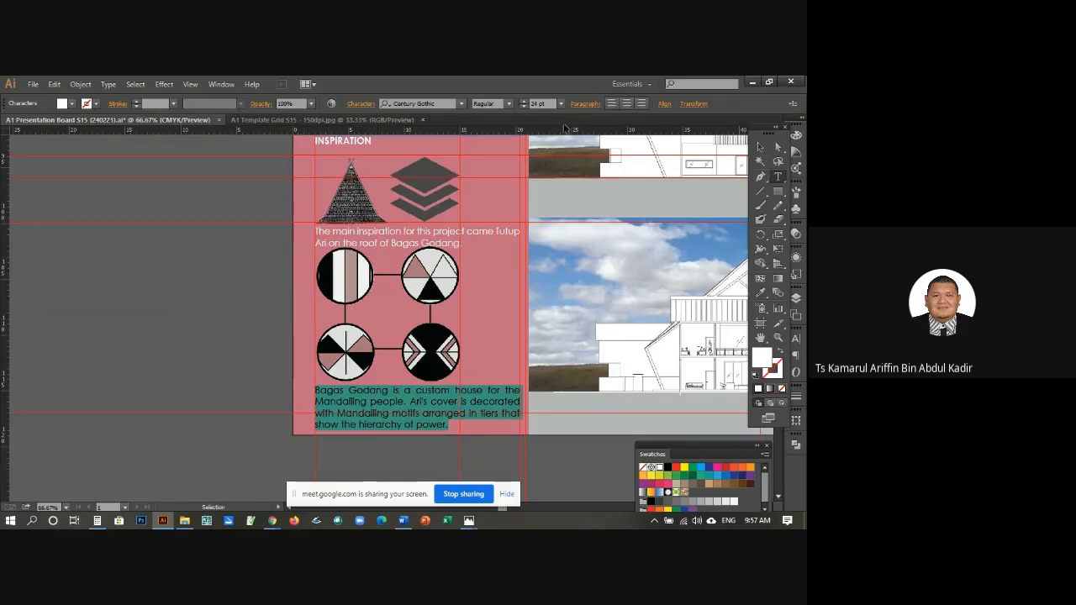
Step: Reduce the font size of the selected Bagas Godang paragraph to 19 pt
{"action": "left_click", "coordinate": [523, 107]}
{"action": "left_click", "coordinate": [523, 106]}
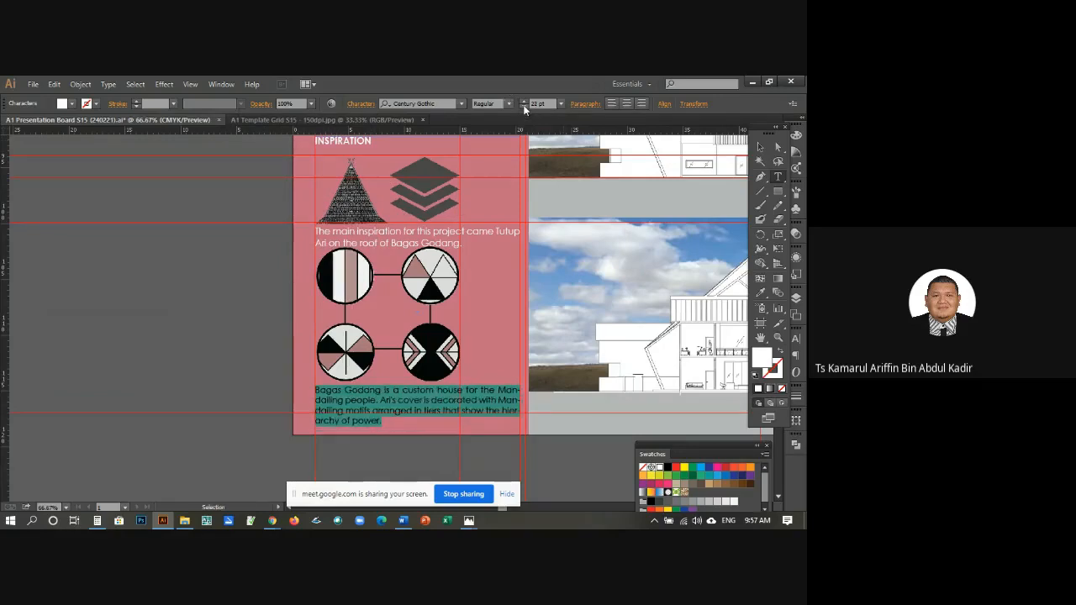
{"action": "left_click", "coordinate": [523, 107]}
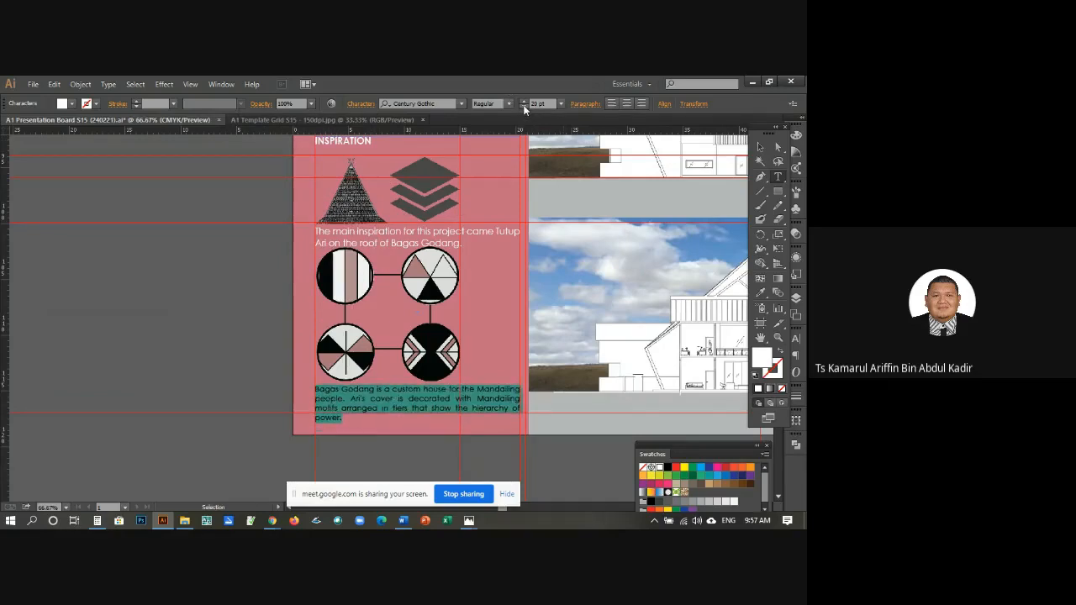
{"action": "left_click", "coordinate": [523, 106]}
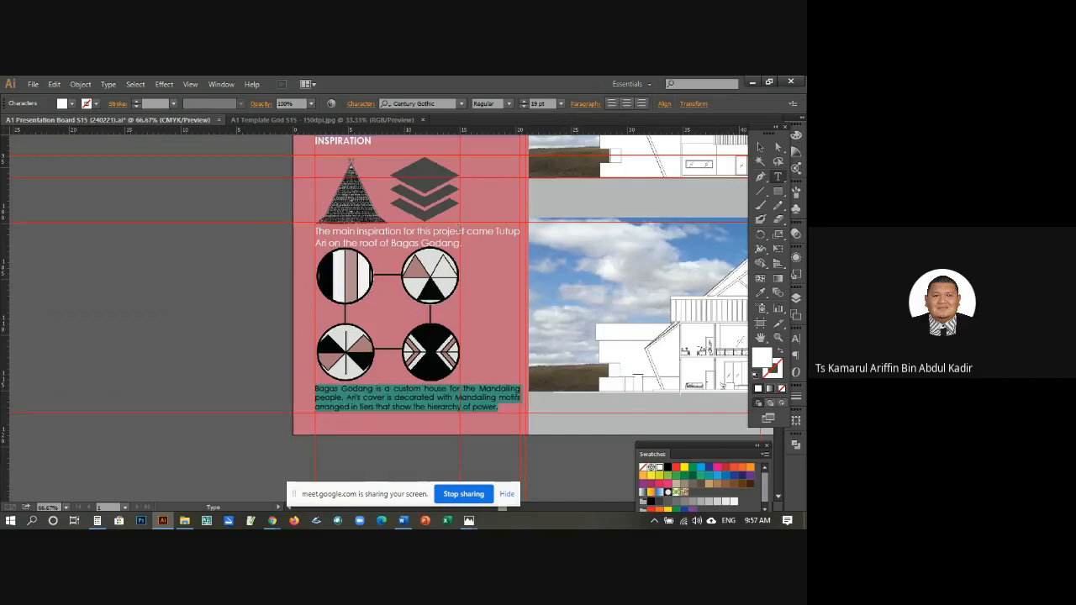
Step: Reduce the font size of the "The main inspiration" sentence under the triangle and roof icons to 21 pt
{"action": "left_click_drag", "start_coordinate": [464, 244], "coordinate": [298, 231]}
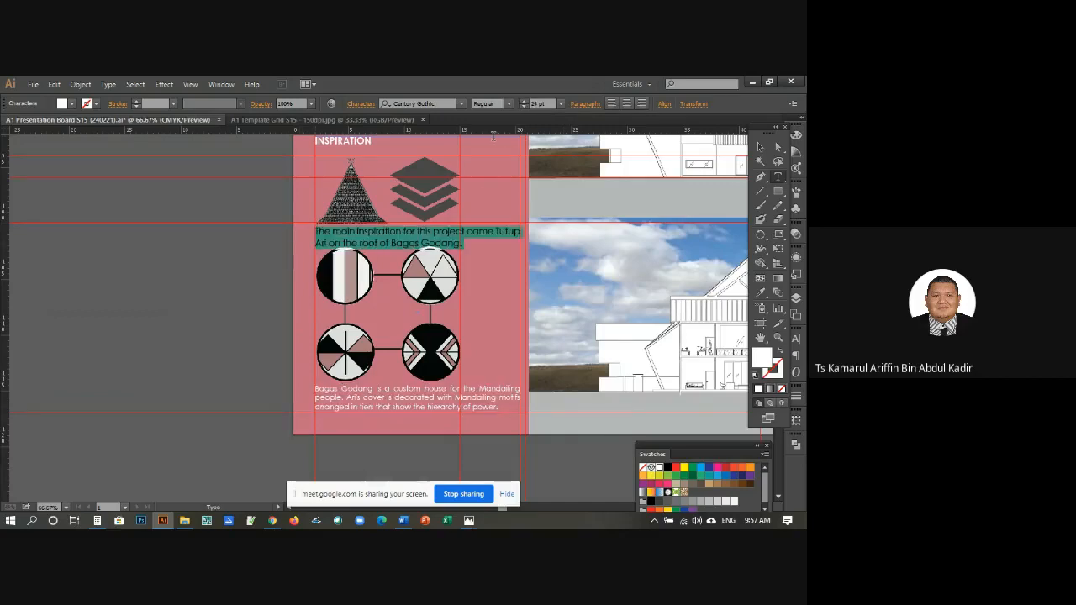
{"action": "left_click", "coordinate": [524, 107]}
{"action": "left_click", "coordinate": [524, 106]}
{"action": "left_click", "coordinate": [524, 107]}
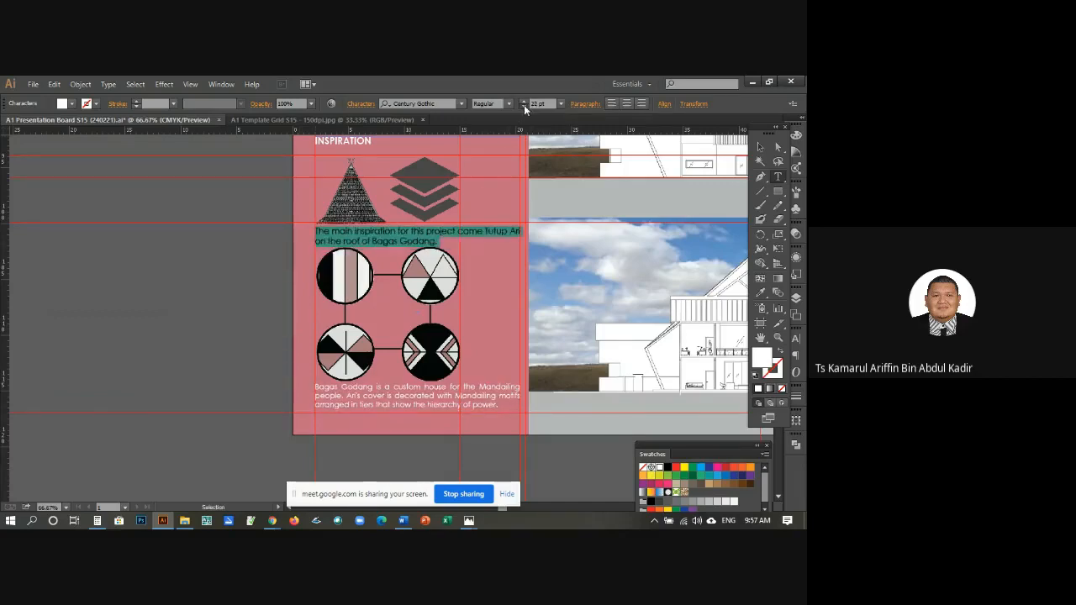
{"action": "left_click", "coordinate": [524, 106]}
{"action": "left_click", "coordinate": [524, 107]}
{"action": "left_click", "coordinate": [524, 106]}
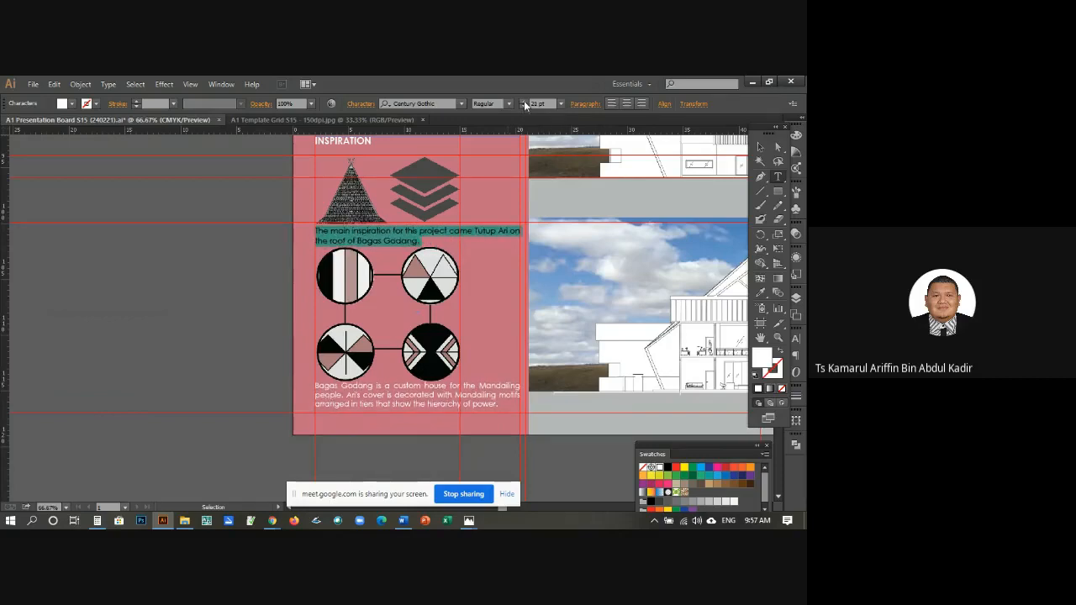
Step: Try the Bagas Godang paragraph below the motifs at 20 pt, and return it to 19 pt
{"action": "left_click", "coordinate": [420, 391]}
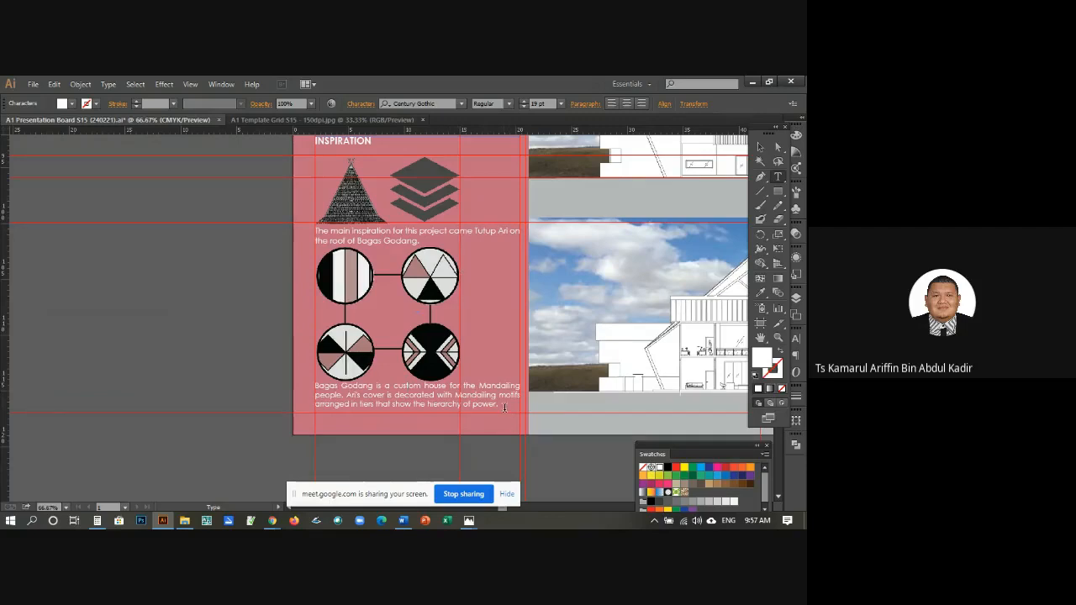
{"action": "left_click_drag", "start_coordinate": [505, 407], "coordinate": [308, 383]}
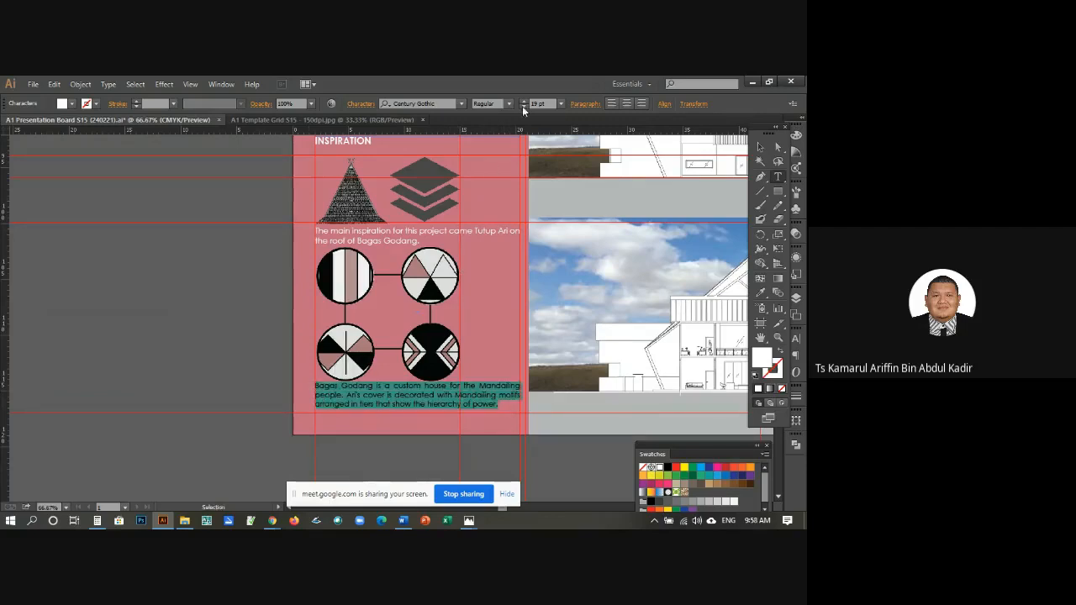
{"action": "left_click", "coordinate": [523, 101]}
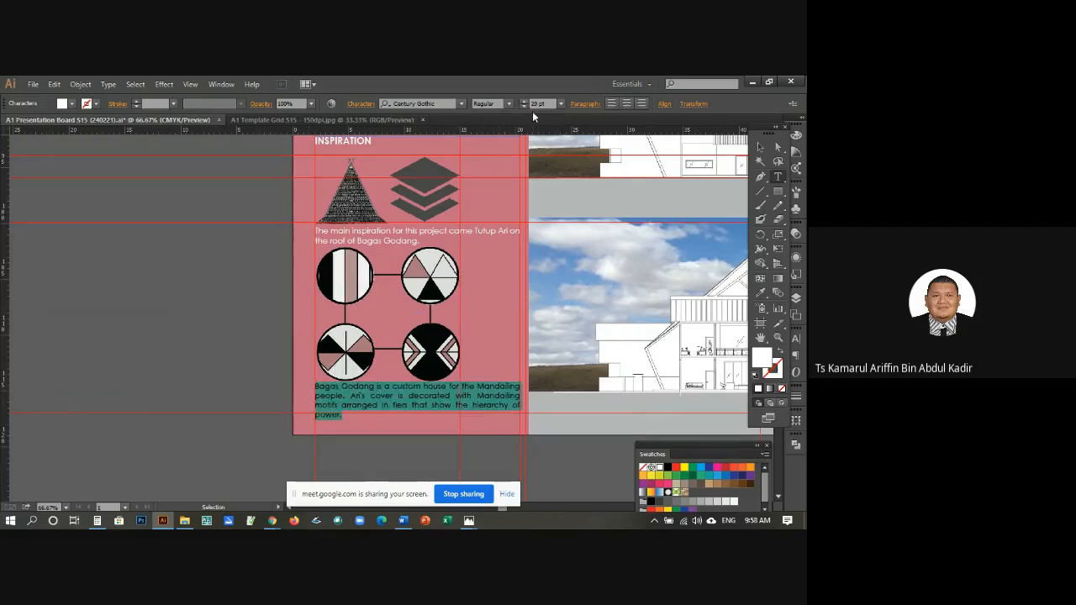
{"action": "left_click", "coordinate": [523, 107]}
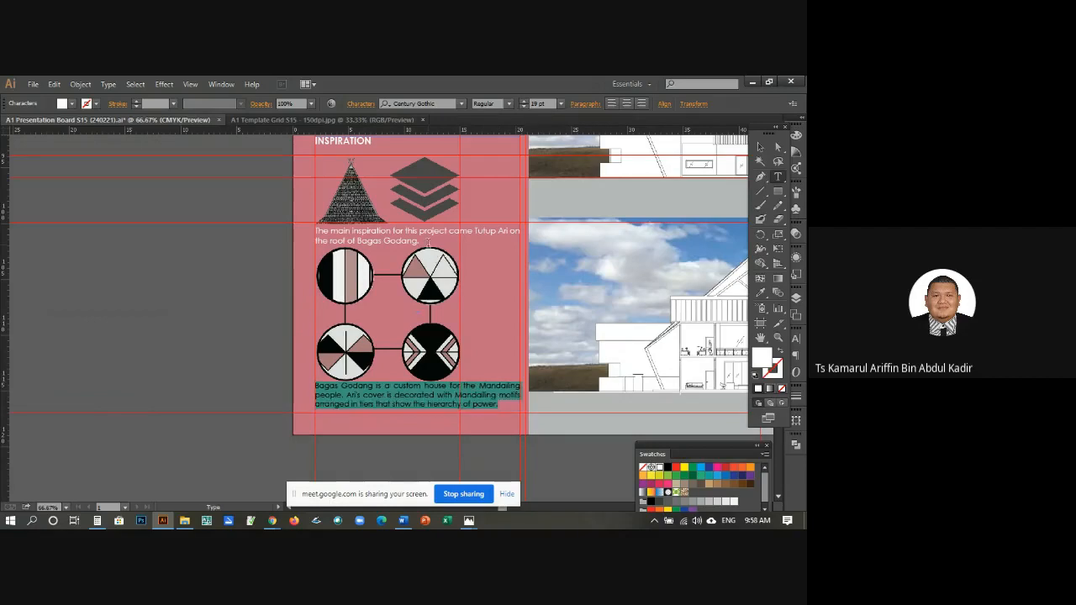
Step: Set the "The main inspiration" sentence above the circular motifs to 19 pt to match the lower paragraph
{"action": "left_click_drag", "start_coordinate": [425, 242], "coordinate": [307, 229]}
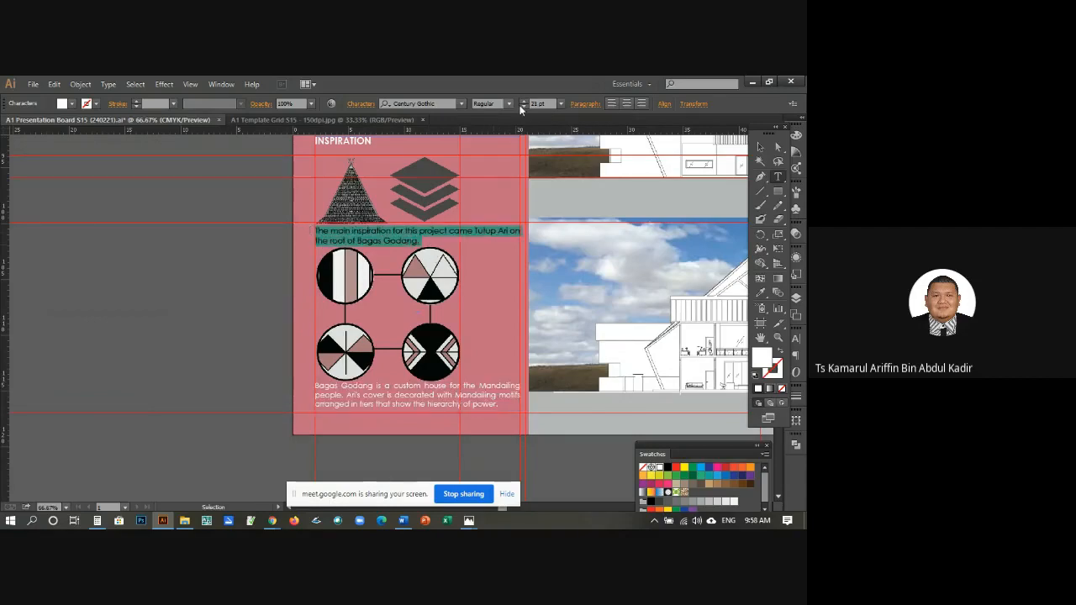
{"action": "left_click", "coordinate": [523, 106]}
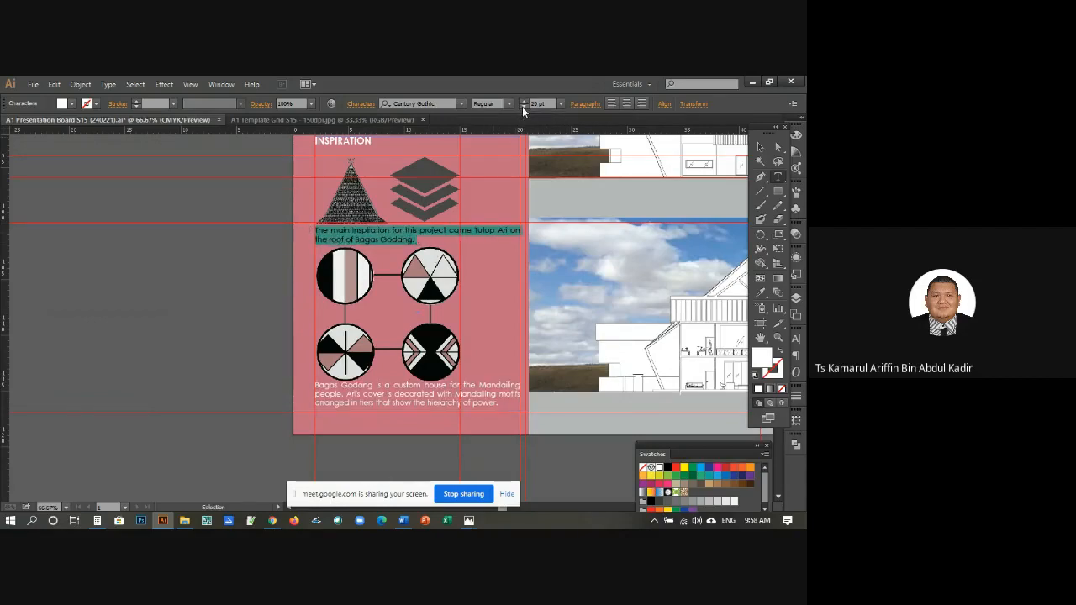
{"action": "left_click", "coordinate": [523, 108]}
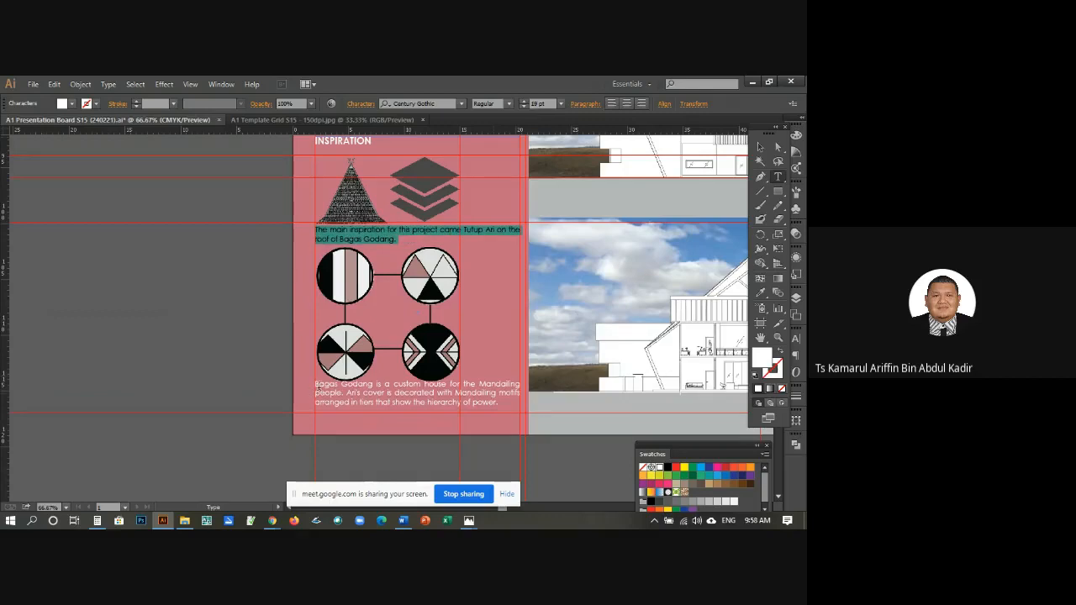
Step: Insert one blank line before the Bagas Godang paragraph to space it from the circular motifs, and deselect the text frame
{"action": "left_click", "coordinate": [318, 384]}
{"action": "key", "text": "Return"}
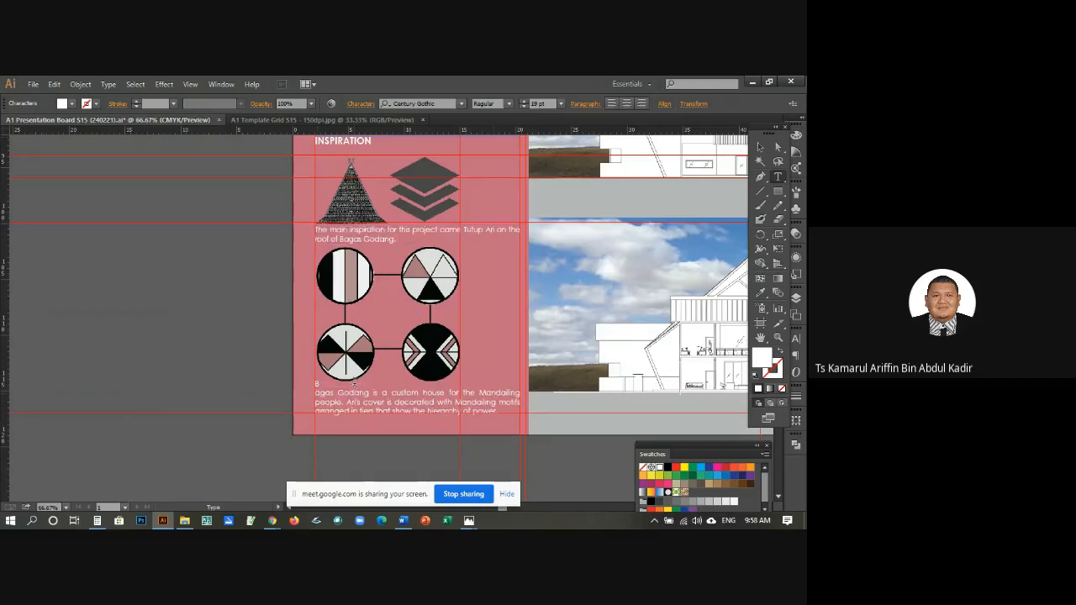
{"action": "key", "text": "BackSpace"}
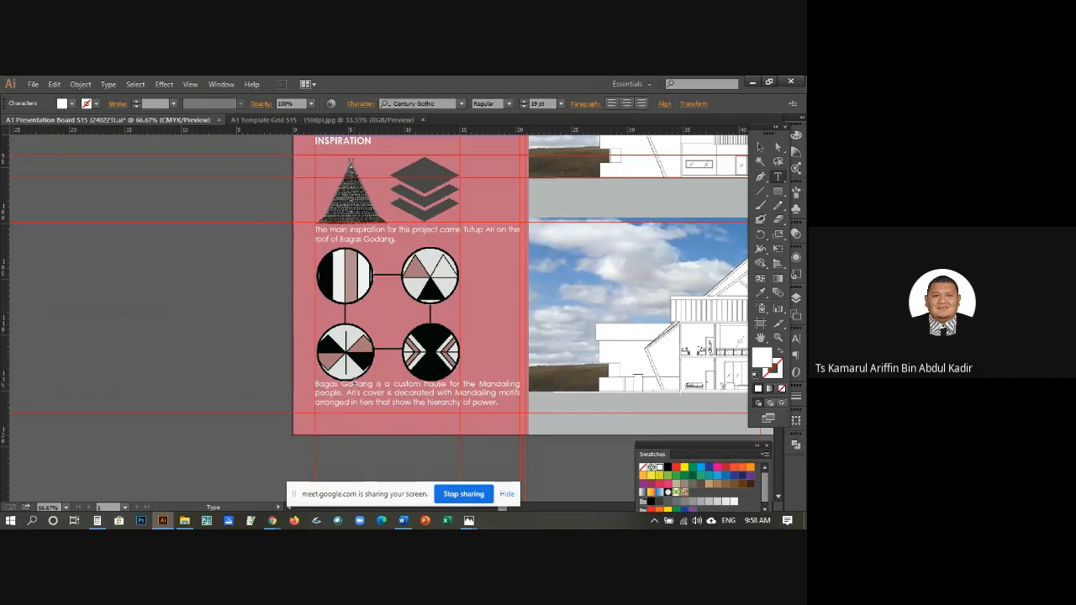
{"action": "key", "text": "Return"}
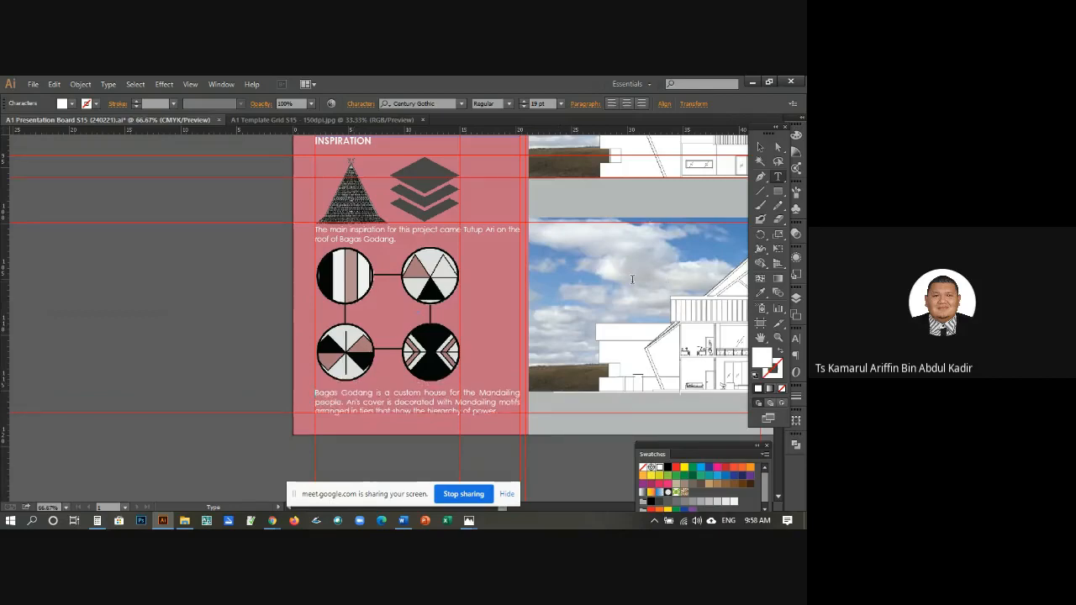
{"action": "left_click", "coordinate": [759, 145]}
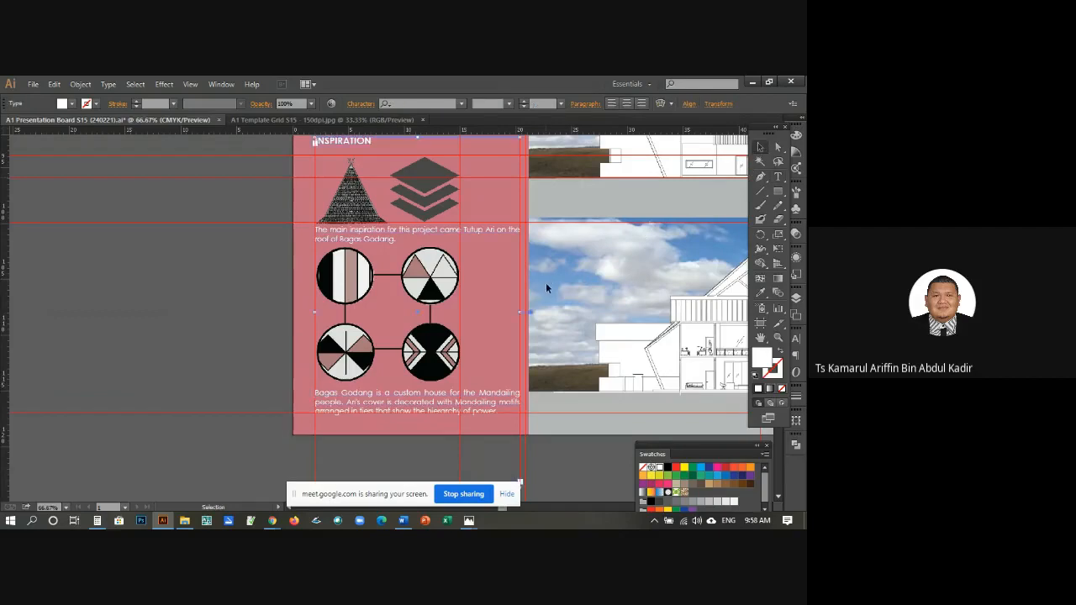
{"action": "scroll", "coordinate": [545, 288], "scroll_direction": "up", "scroll_amount": 1}
{"action": "scroll", "coordinate": [546, 287], "scroll_direction": "up", "scroll_amount": 1}
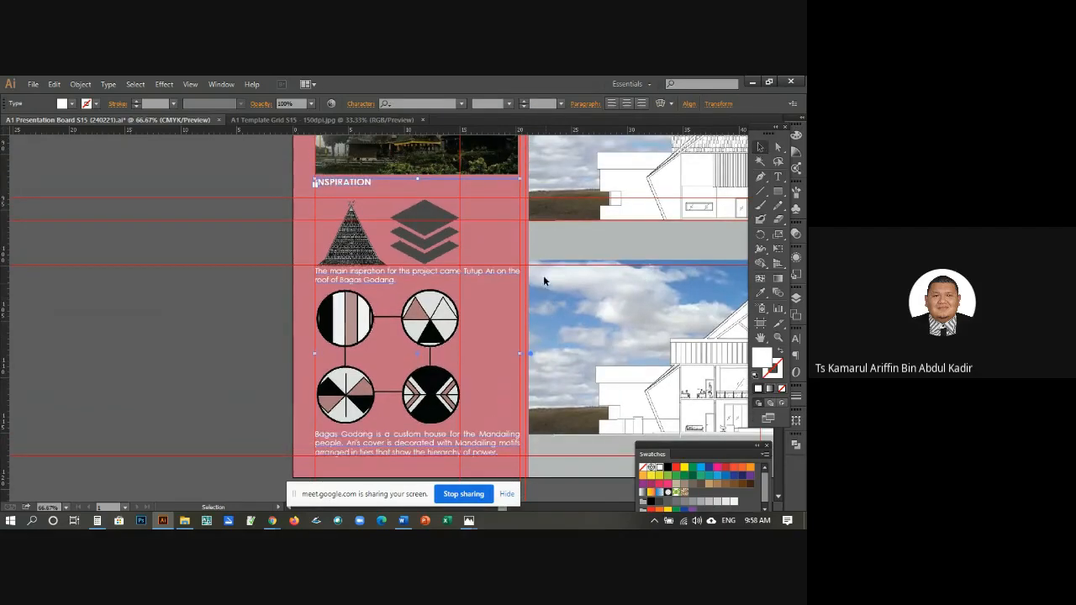
{"action": "left_click", "coordinate": [238, 292]}
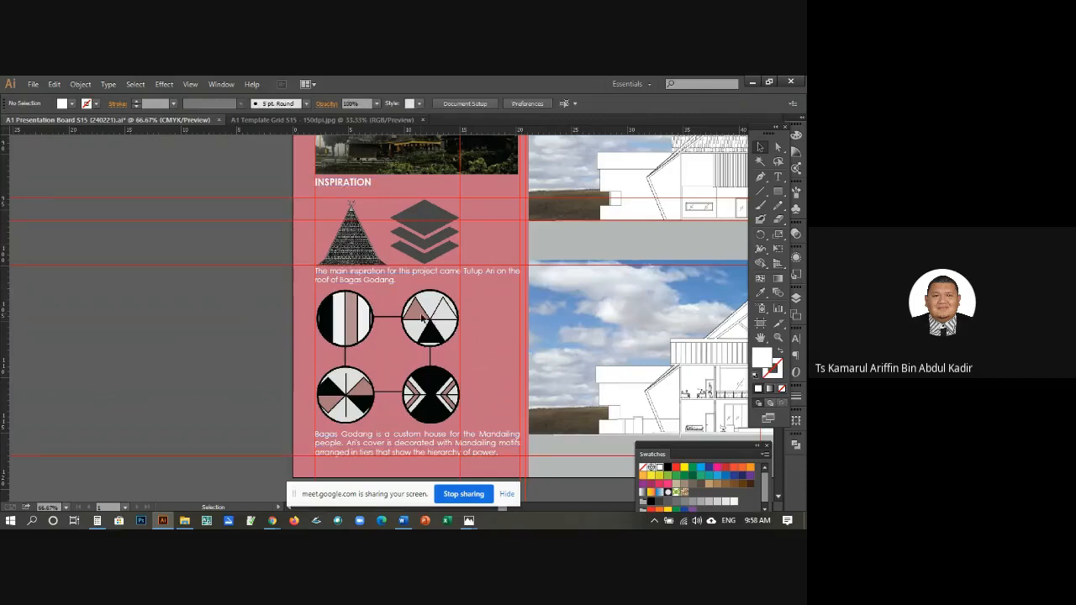
{"action": "scroll", "coordinate": [454, 393], "scroll_direction": "up", "scroll_amount": 2}
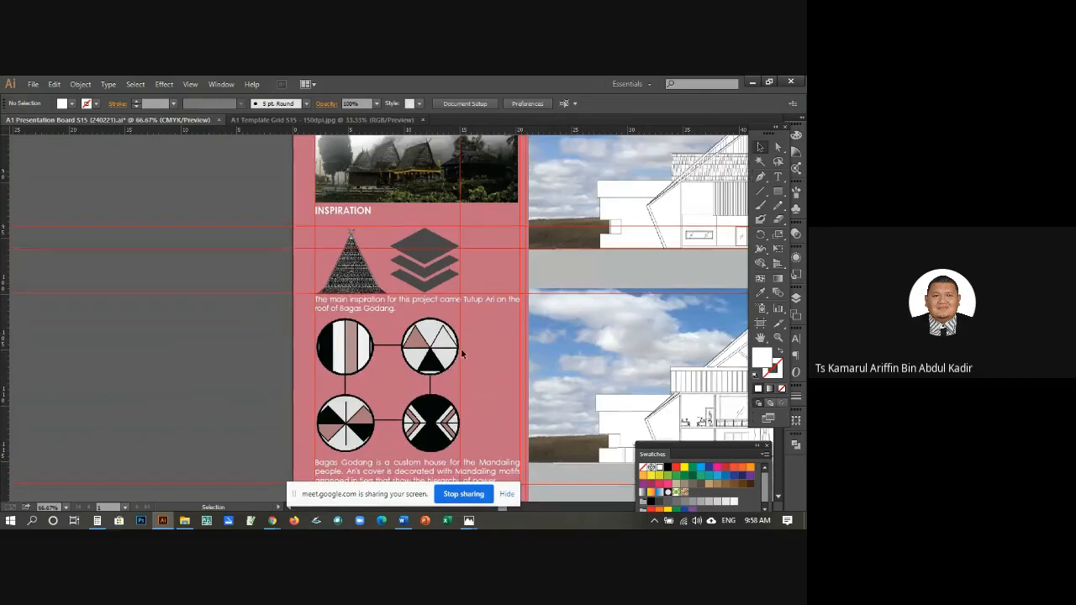
Step: Switch to the Word document and copy the "Regulation of system." line below the INSPIRATION paragraph
{"action": "scroll", "coordinate": [432, 328], "scroll_direction": "down", "scroll_amount": 2}
{"action": "scroll", "coordinate": [431, 336], "scroll_direction": "up", "scroll_amount": 1}
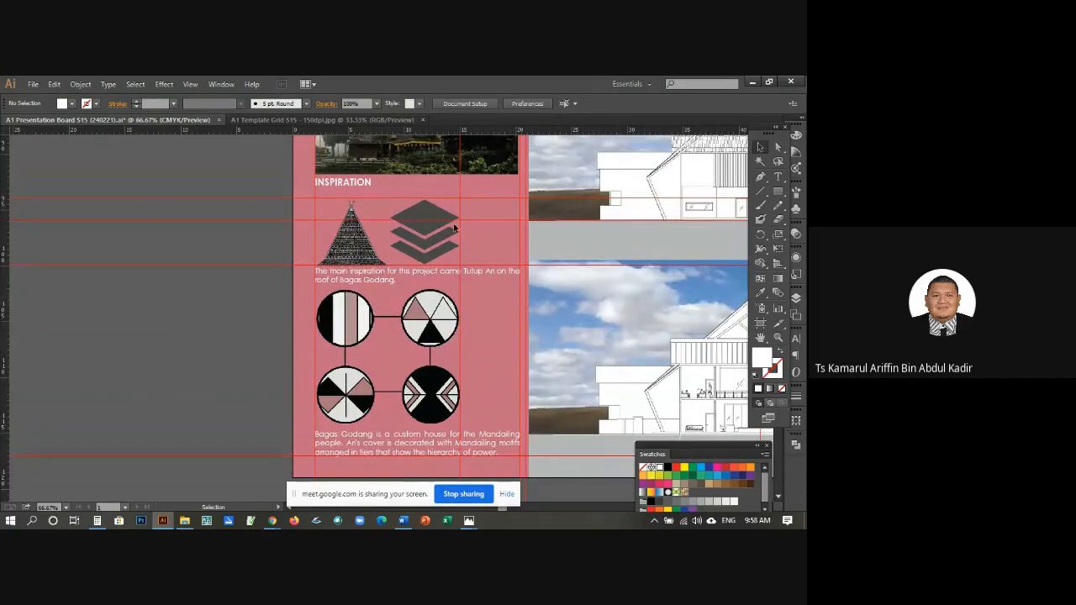
{"action": "left_click", "coordinate": [402, 520]}
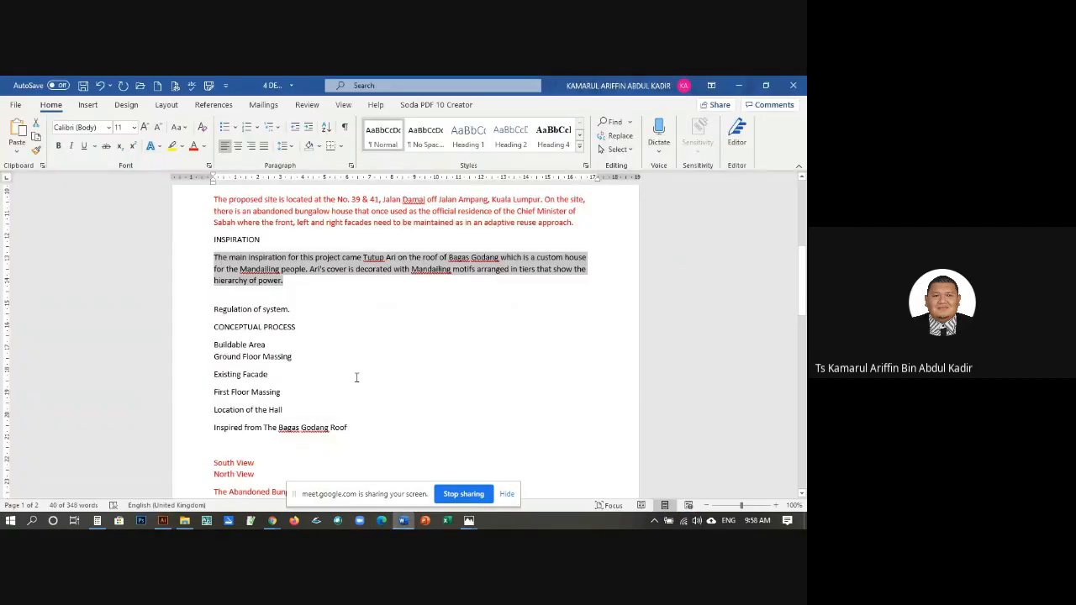
{"action": "left_click", "coordinate": [317, 361]}
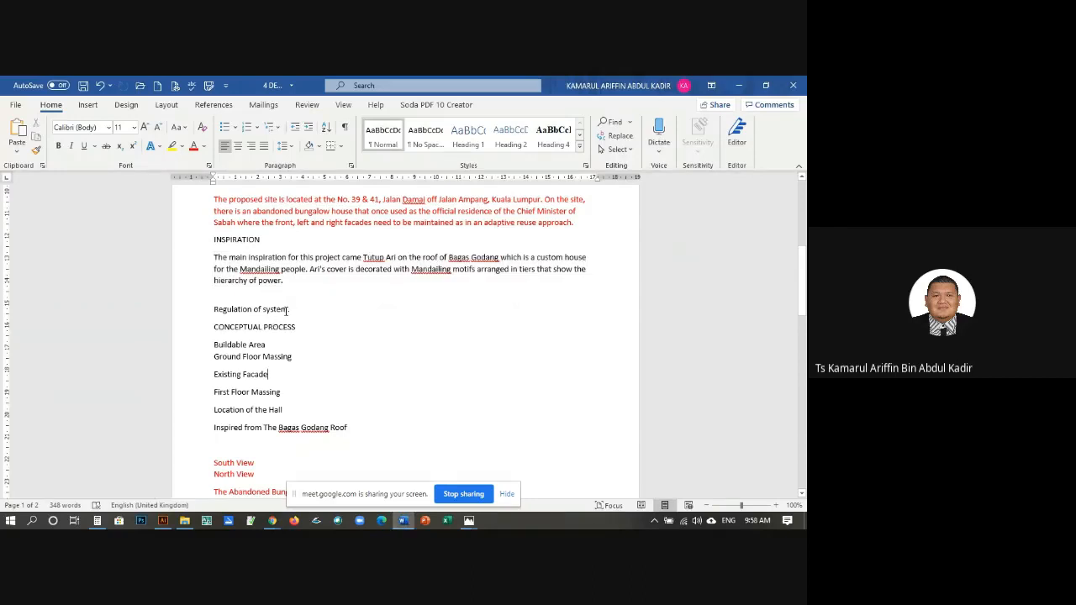
{"action": "left_click_drag", "start_coordinate": [287, 311], "coordinate": [215, 309]}
{"action": "right_click", "coordinate": [244, 310]}
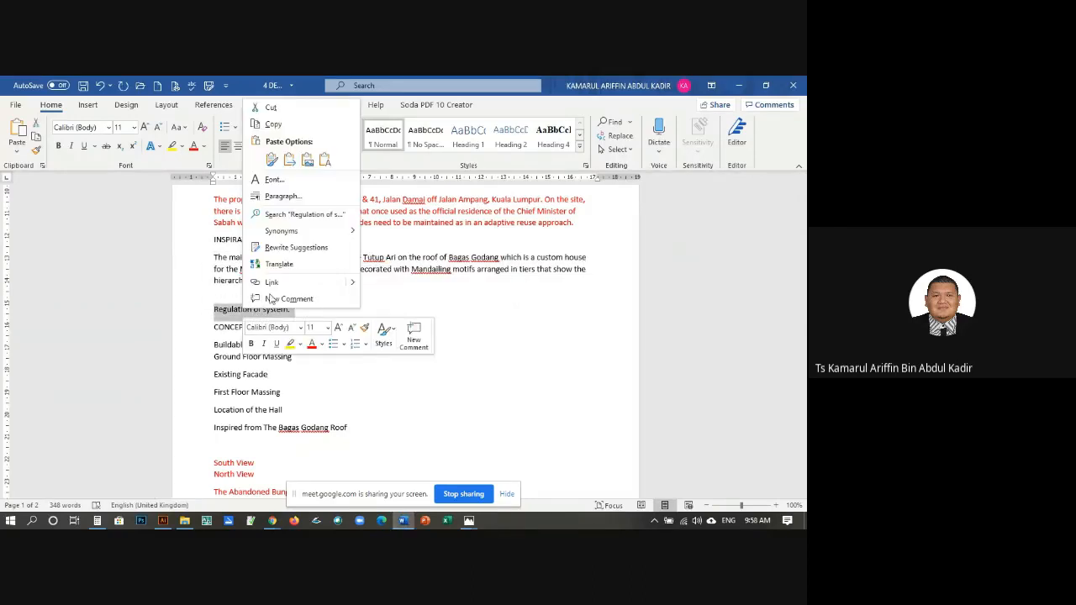
{"action": "left_click", "coordinate": [273, 123]}
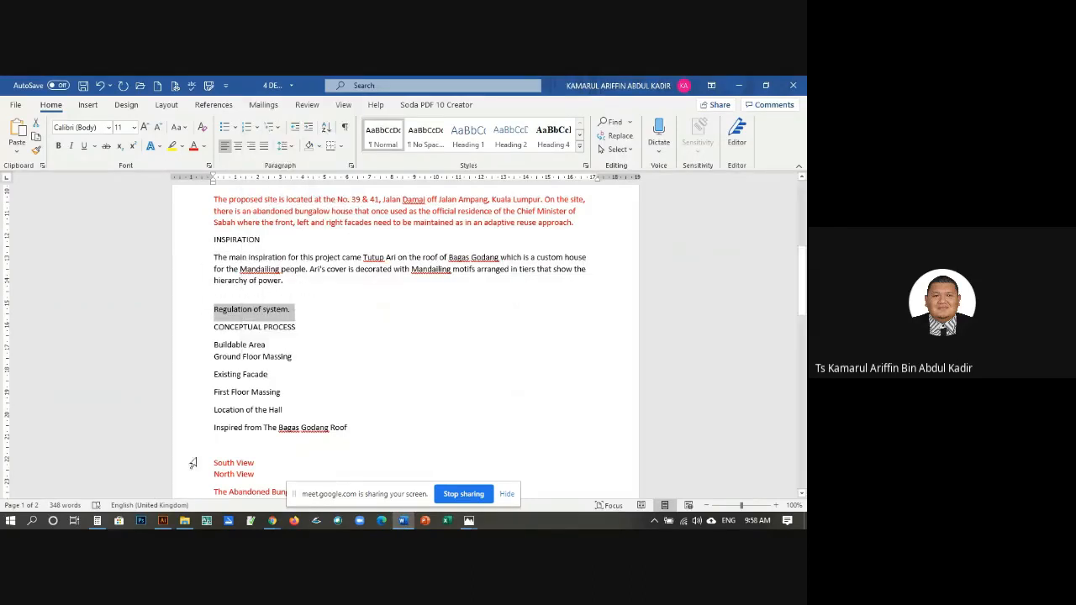
Step: Return to Illustrator and paste "Regulation of system." as new point text on the empty canvas beside the pink column
{"action": "left_click", "coordinate": [168, 521]}
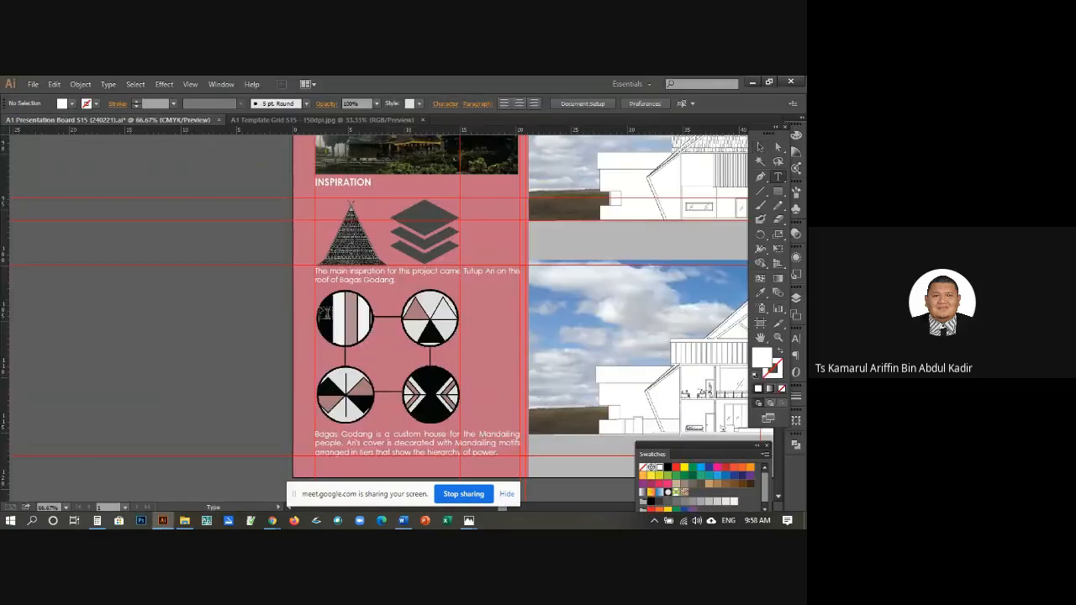
{"action": "left_click", "coordinate": [228, 342]}
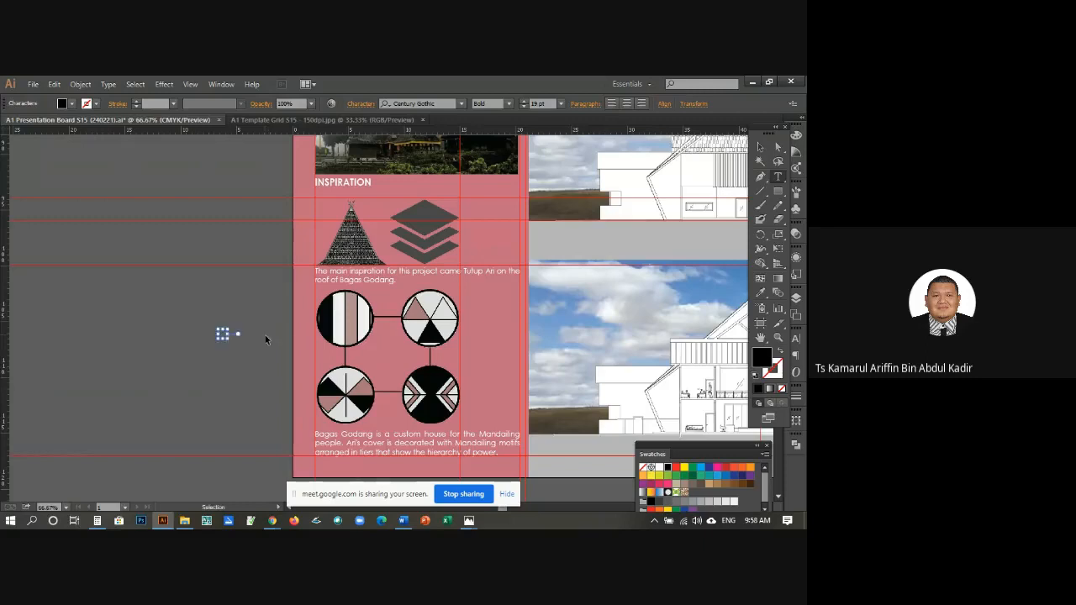
{"action": "key", "text": "ctrl+v"}
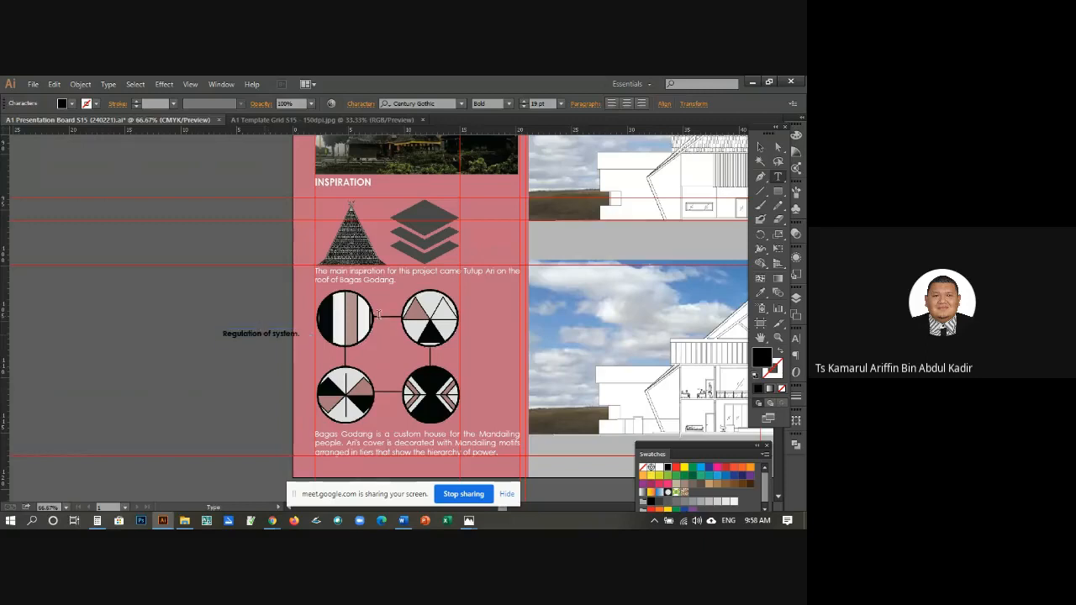
Step: Move the "Regulation of system." text to the gap beside the two right-hand circular motifs, colour it white, and deselect it
{"action": "left_click", "coordinate": [760, 147]}
{"action": "left_click_drag", "start_coordinate": [301, 333], "coordinate": [523, 355]}
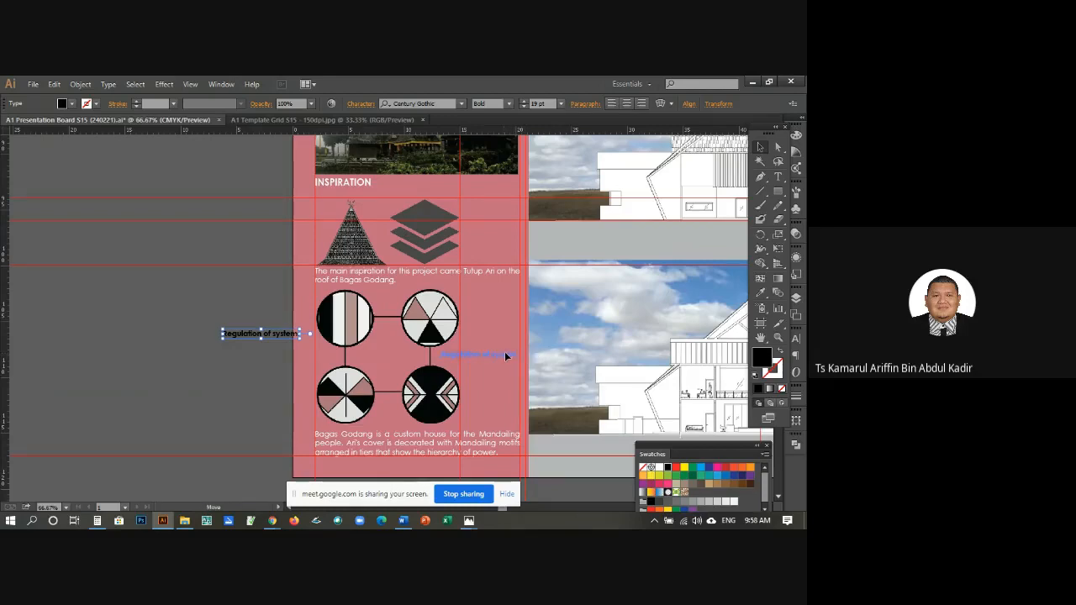
{"action": "left_click_drag", "start_coordinate": [508, 357], "coordinate": [508, 357]}
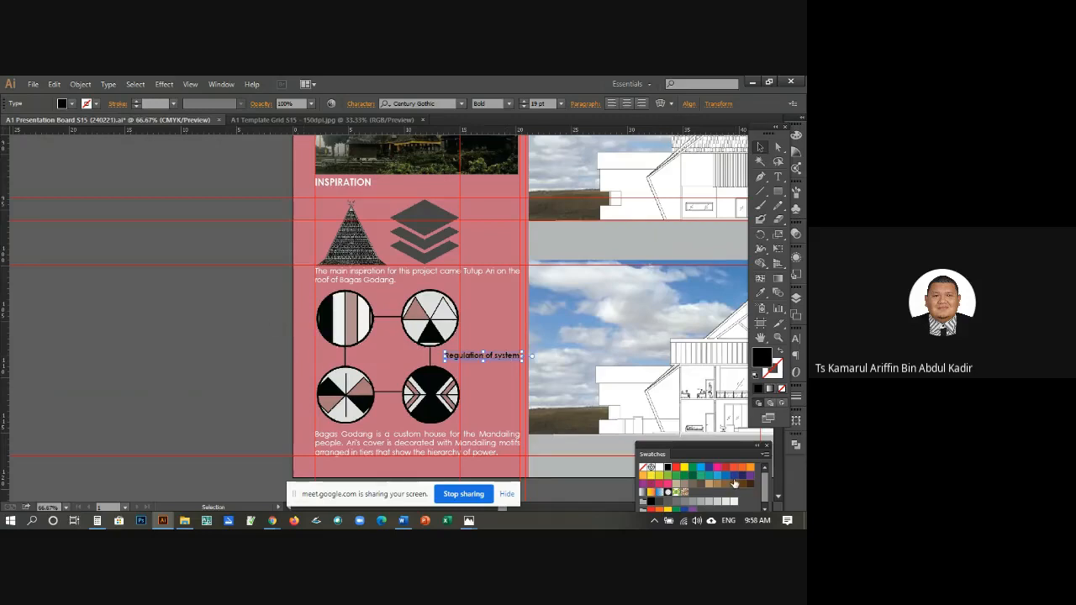
{"action": "left_click", "coordinate": [659, 467]}
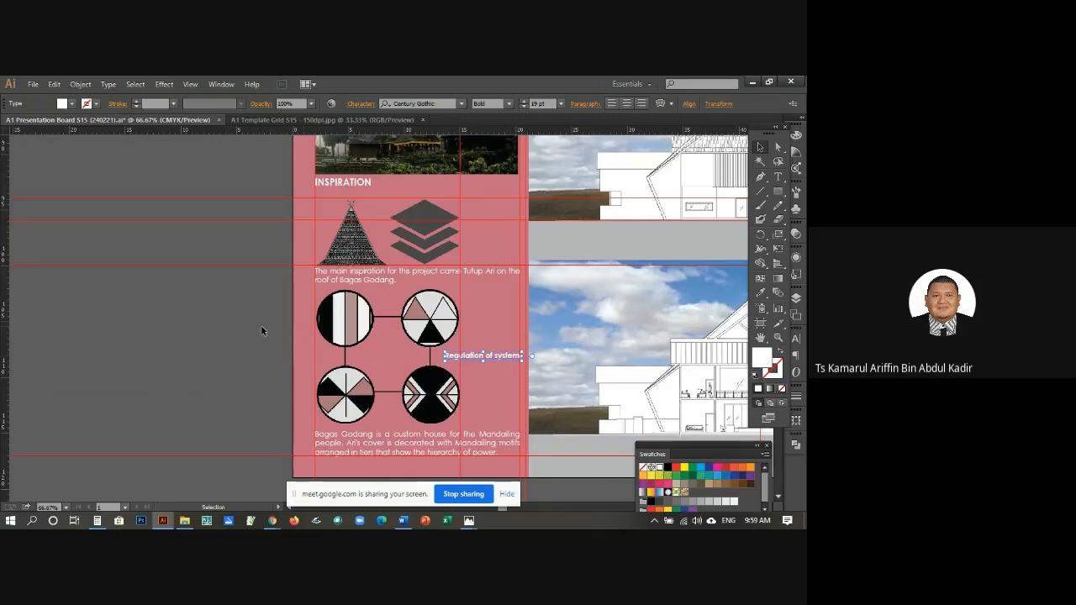
{"action": "left_click", "coordinate": [261, 327]}
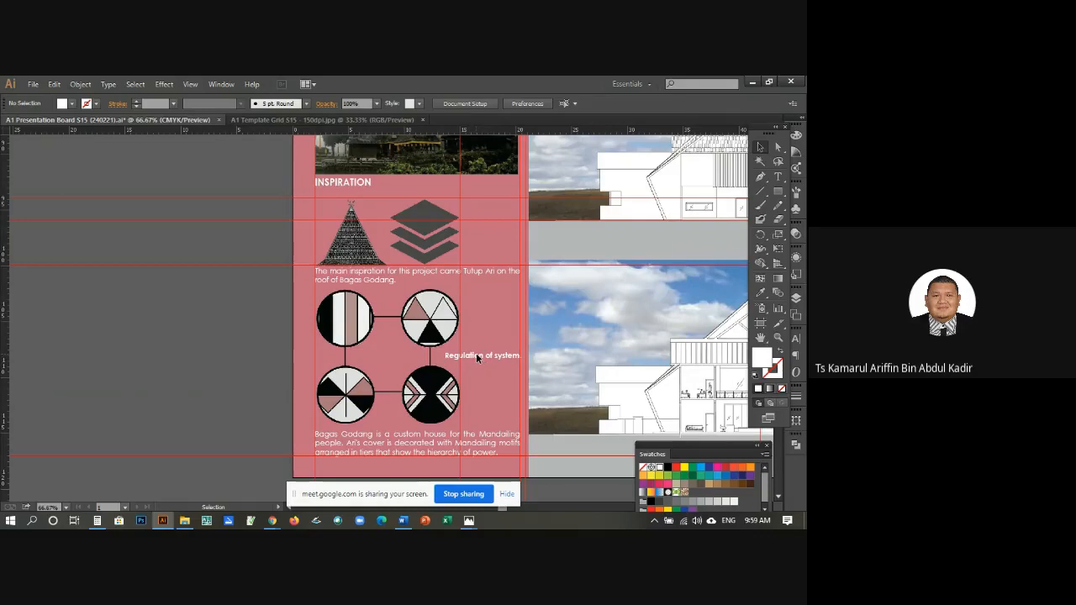
{"action": "left_click", "coordinate": [476, 355]}
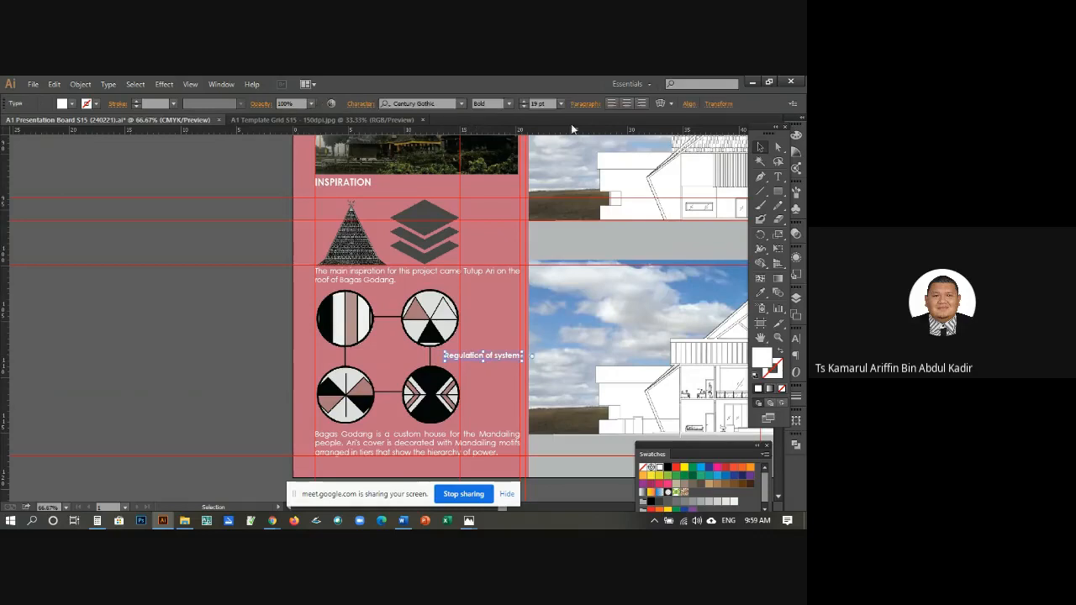
{"action": "left_click", "coordinate": [237, 319]}
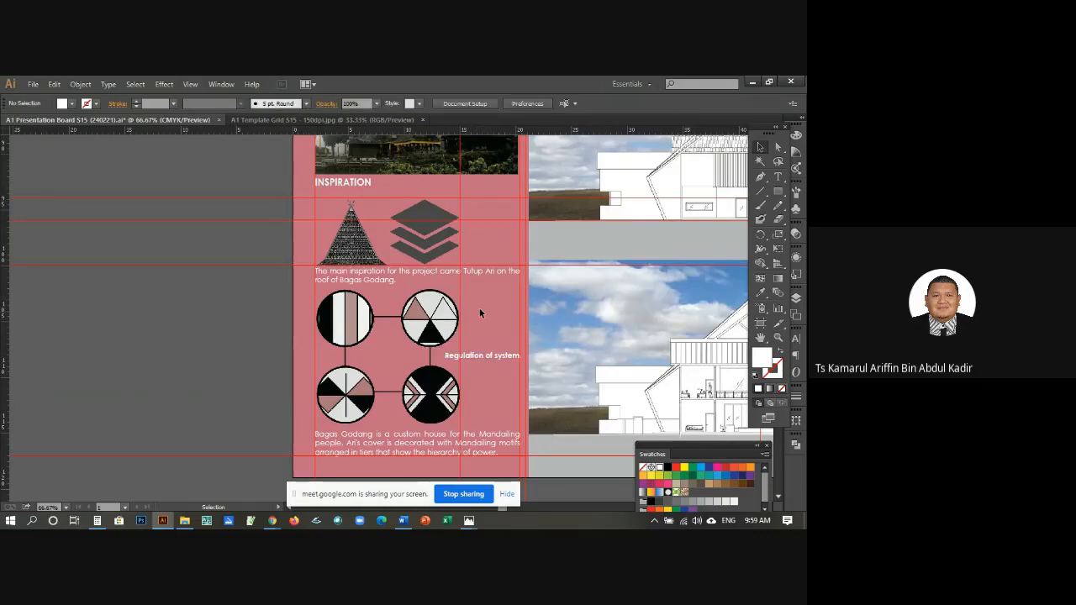
Step: Examine the layout of the pink column from the site text and photos down to the INSPIRATION section
{"action": "scroll", "coordinate": [481, 314], "scroll_direction": "up", "scroll_amount": 2}
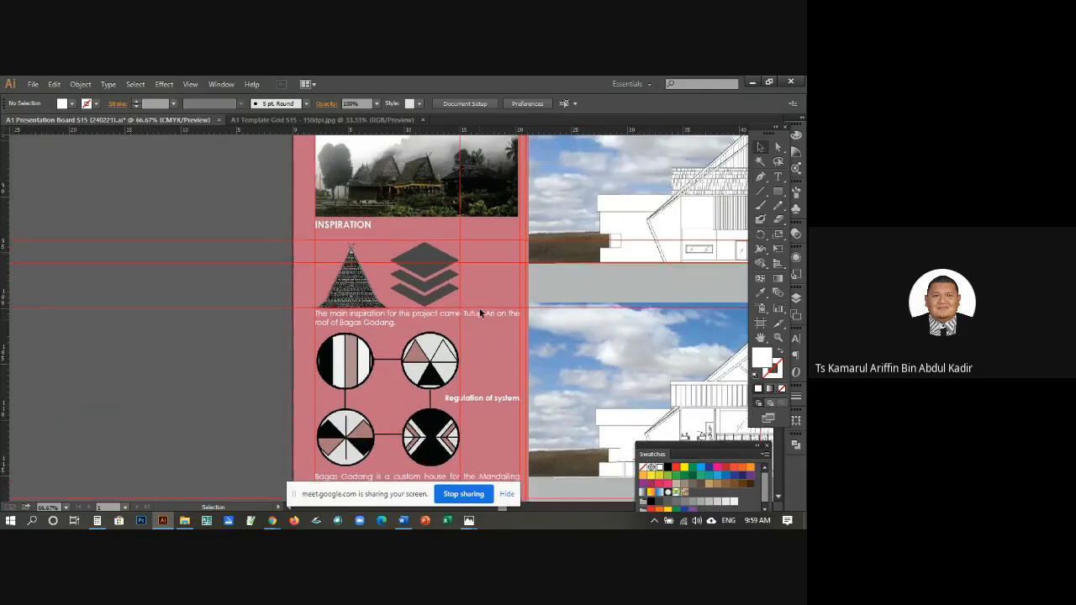
{"action": "scroll", "coordinate": [480, 312], "scroll_direction": "up", "scroll_amount": 1}
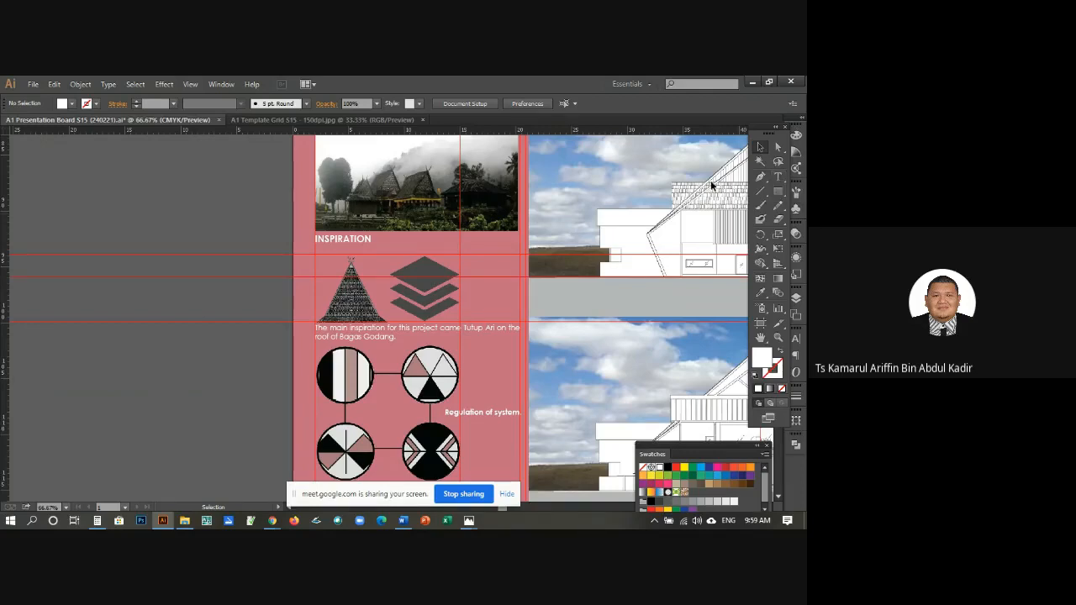
{"action": "scroll", "coordinate": [471, 237], "scroll_direction": "up", "scroll_amount": 1}
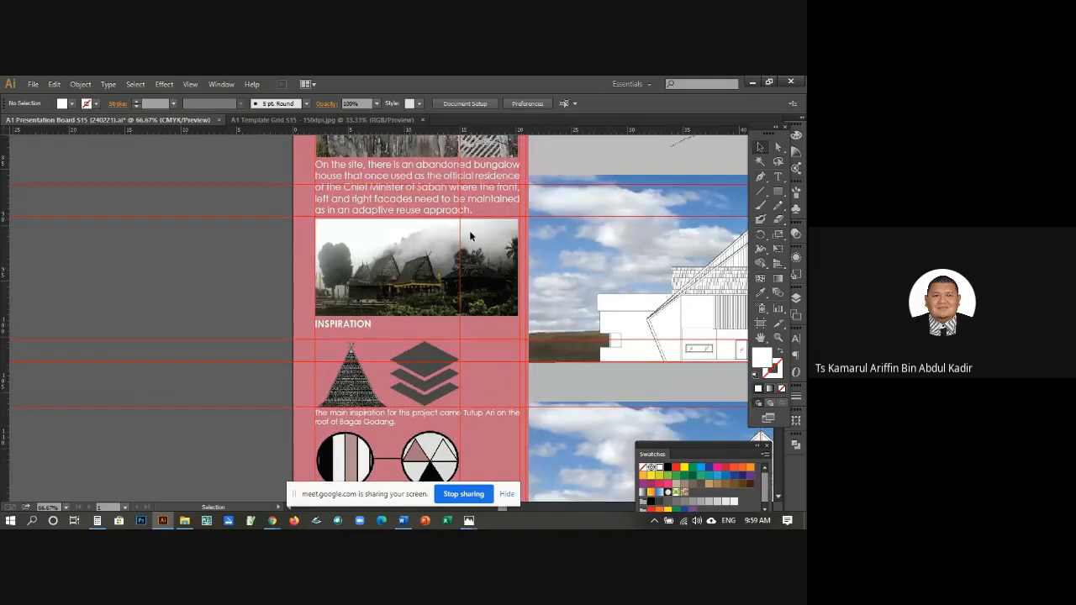
{"action": "scroll", "coordinate": [470, 231], "scroll_direction": "down", "scroll_amount": 3}
{"action": "key", "text": "ctrl+minus"}
{"action": "key", "text": "ctrl+minus"}
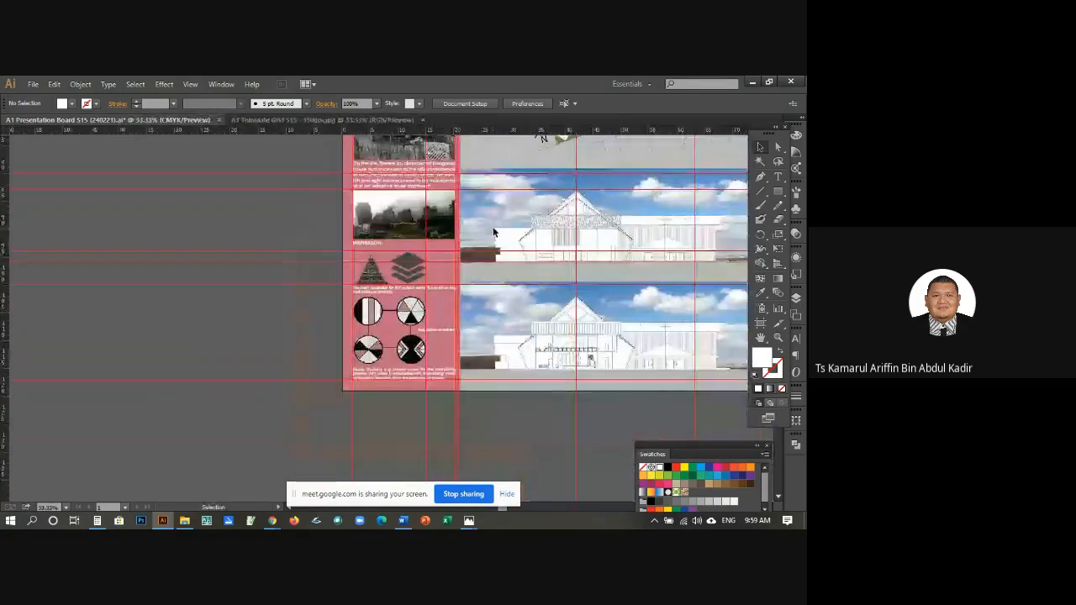
{"action": "scroll", "coordinate": [497, 271], "scroll_direction": "up", "scroll_amount": 5}
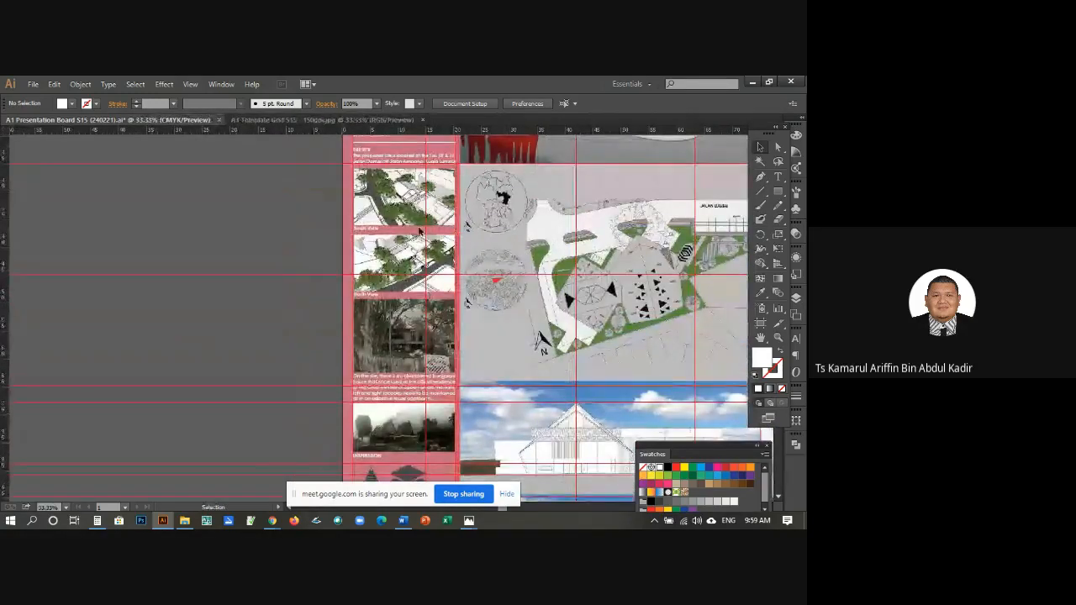
{"action": "scroll", "coordinate": [421, 233], "scroll_direction": "up", "scroll_amount": 5}
{"action": "scroll", "coordinate": [420, 233], "scroll_direction": "down", "scroll_amount": 2}
{"action": "scroll", "coordinate": [420, 233], "scroll_direction": "down", "scroll_amount": 10}
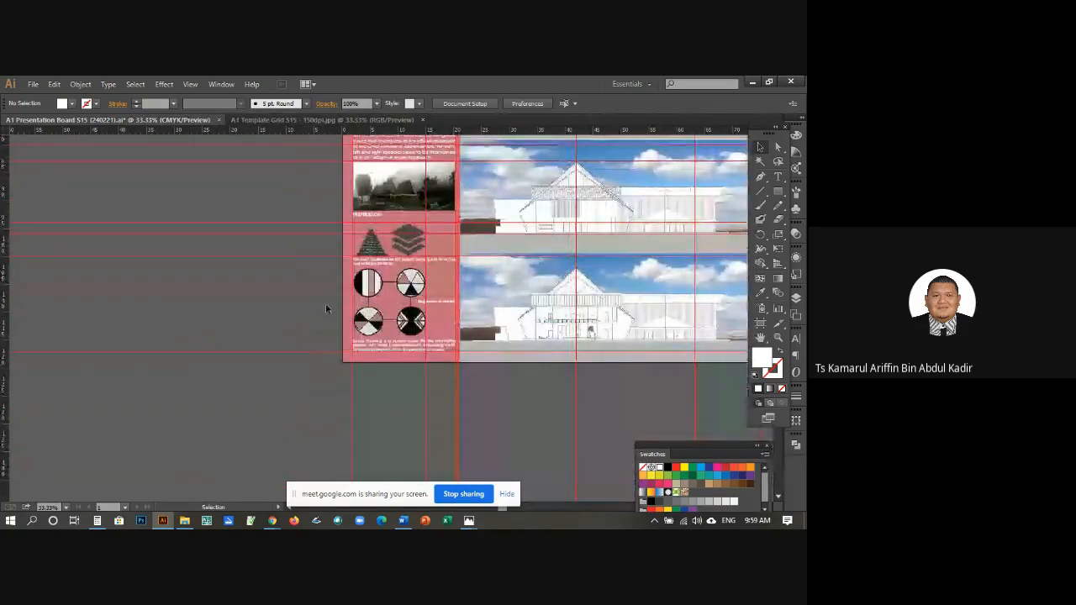
Step: Review the whole board, comparing the elevations, site plan and perspective with the title and text in the pink column
{"action": "key", "text": "space"}
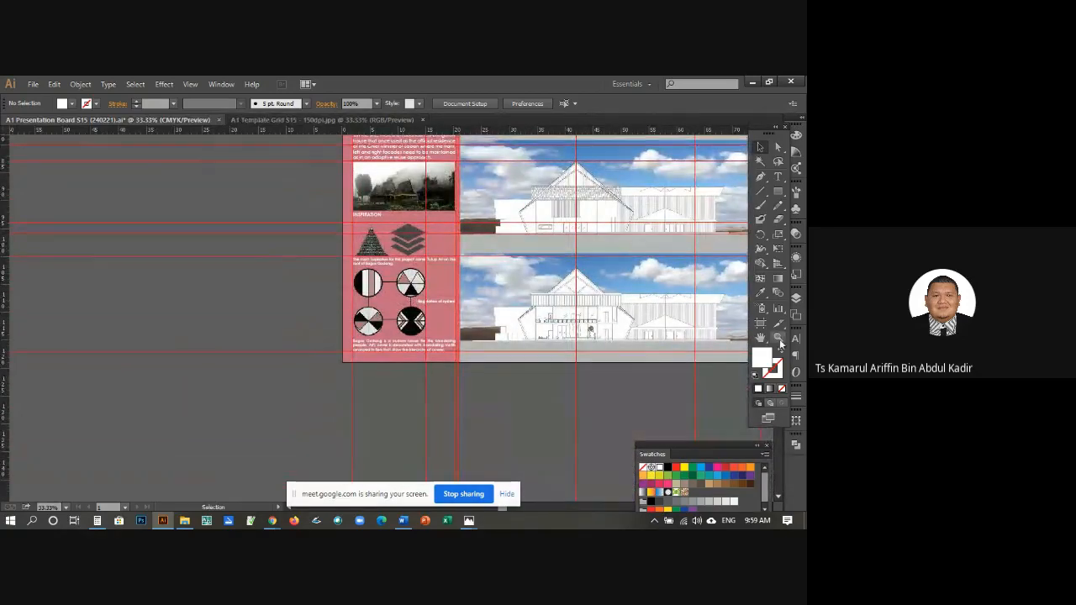
{"action": "left_click_drag", "start_coordinate": [596, 273], "coordinate": [316, 398]}
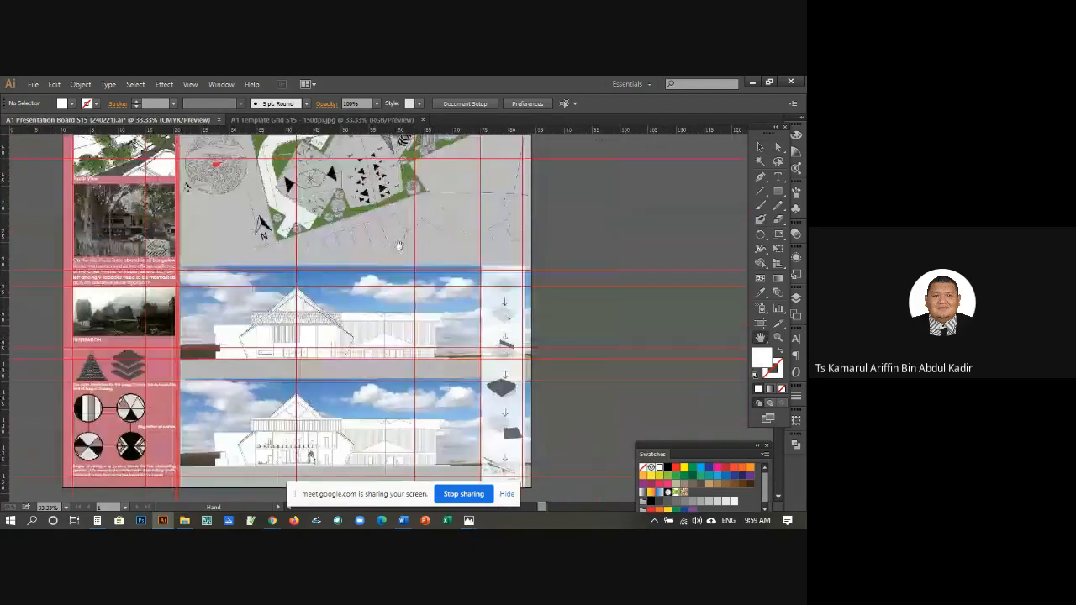
{"action": "left_click_drag", "start_coordinate": [400, 241], "coordinate": [412, 427]}
{"action": "left_click_drag", "start_coordinate": [413, 252], "coordinate": [428, 366]}
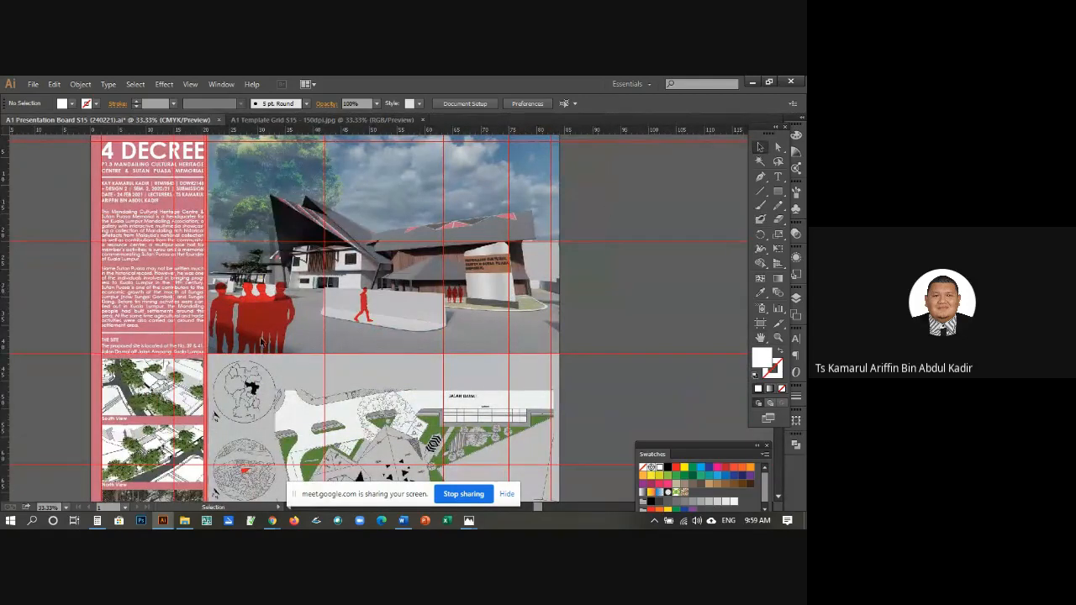
{"action": "scroll", "coordinate": [446, 248], "scroll_direction": "down", "scroll_amount": 1}
{"action": "scroll", "coordinate": [452, 242], "scroll_direction": "down", "scroll_amount": 4}
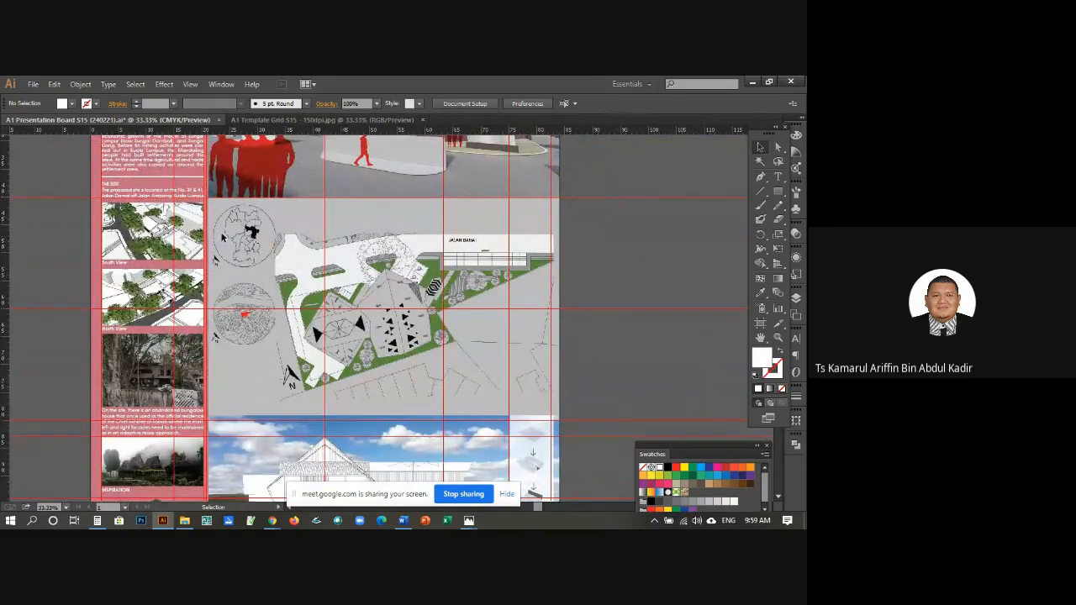
{"action": "scroll", "coordinate": [223, 238], "scroll_direction": "up", "scroll_amount": 5}
{"action": "scroll", "coordinate": [179, 233], "scroll_direction": "up", "scroll_amount": 2}
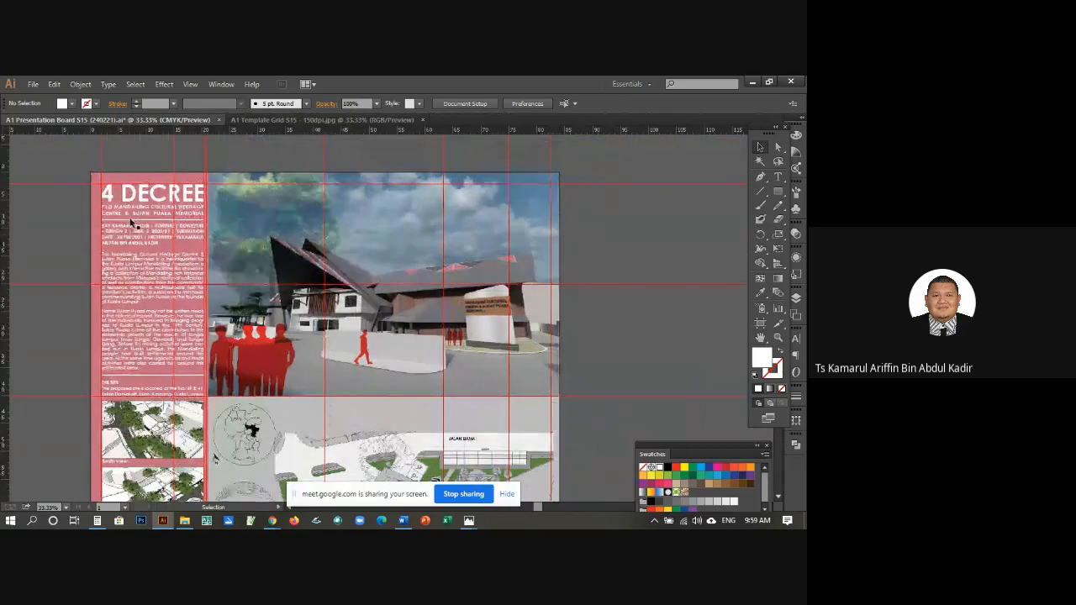
{"action": "scroll", "coordinate": [132, 223], "scroll_direction": "down", "scroll_amount": 3}
{"action": "scroll", "coordinate": [132, 222], "scroll_direction": "down", "scroll_amount": 3}
{"action": "scroll", "coordinate": [139, 223], "scroll_direction": "up", "scroll_amount": 7}
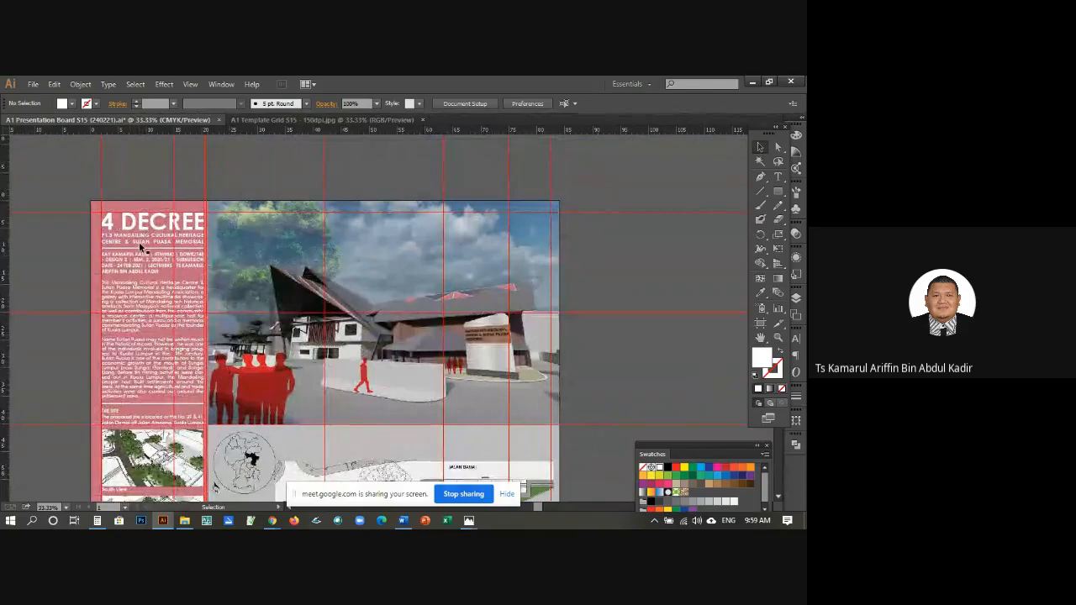
{"action": "scroll", "coordinate": [142, 271], "scroll_direction": "down", "scroll_amount": 4}
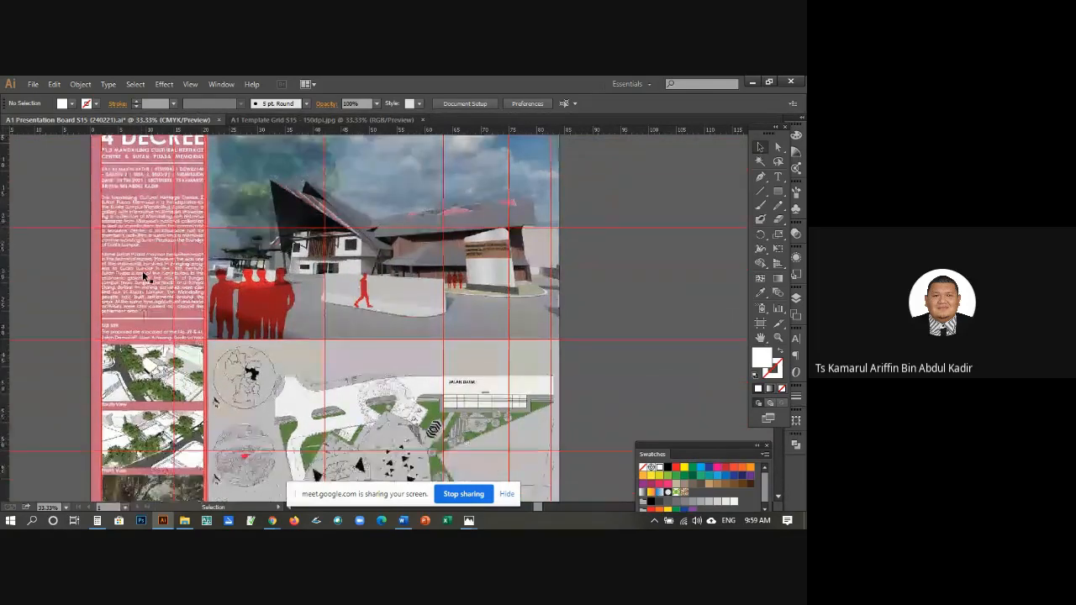
{"action": "scroll", "coordinate": [142, 271], "scroll_direction": "up", "scroll_amount": 4}
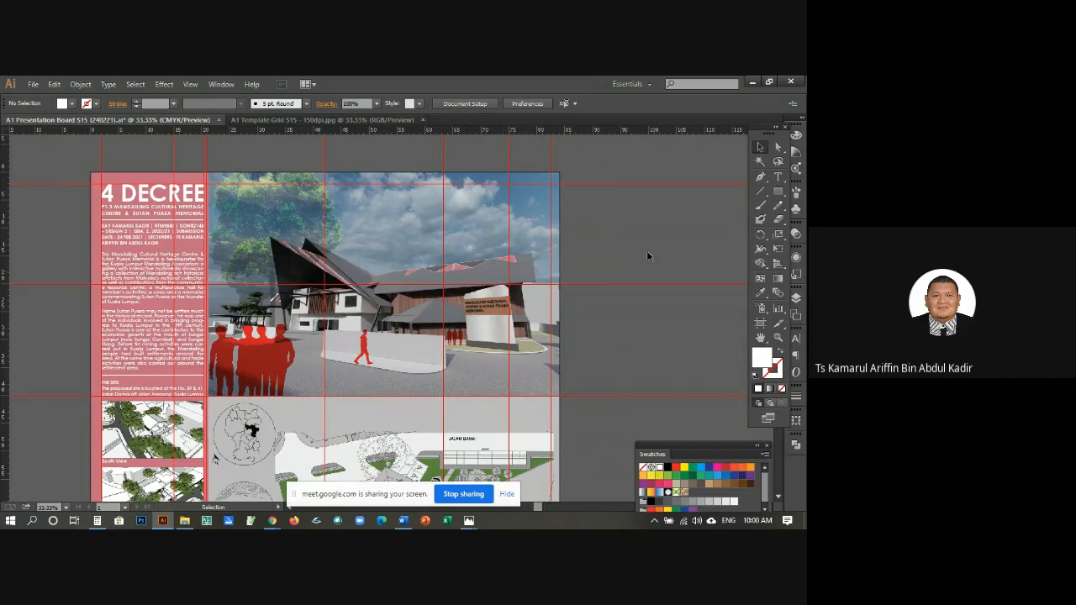
Step: Change the font of the "4 DECREE" title to Challista Alternative
{"action": "left_click", "coordinate": [778, 175]}
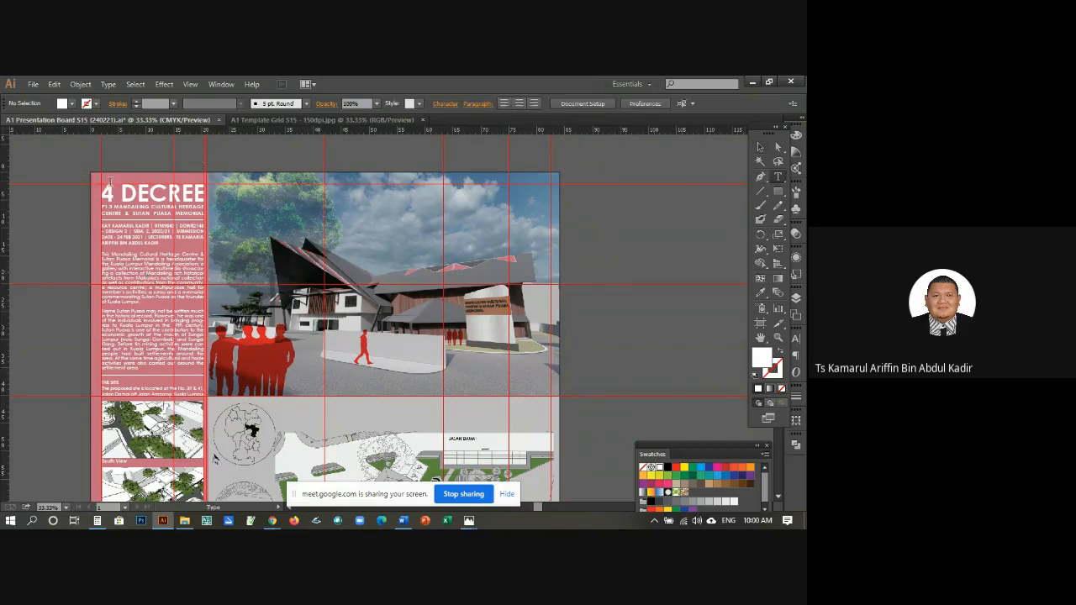
{"action": "left_click_drag", "start_coordinate": [106, 193], "coordinate": [205, 195]}
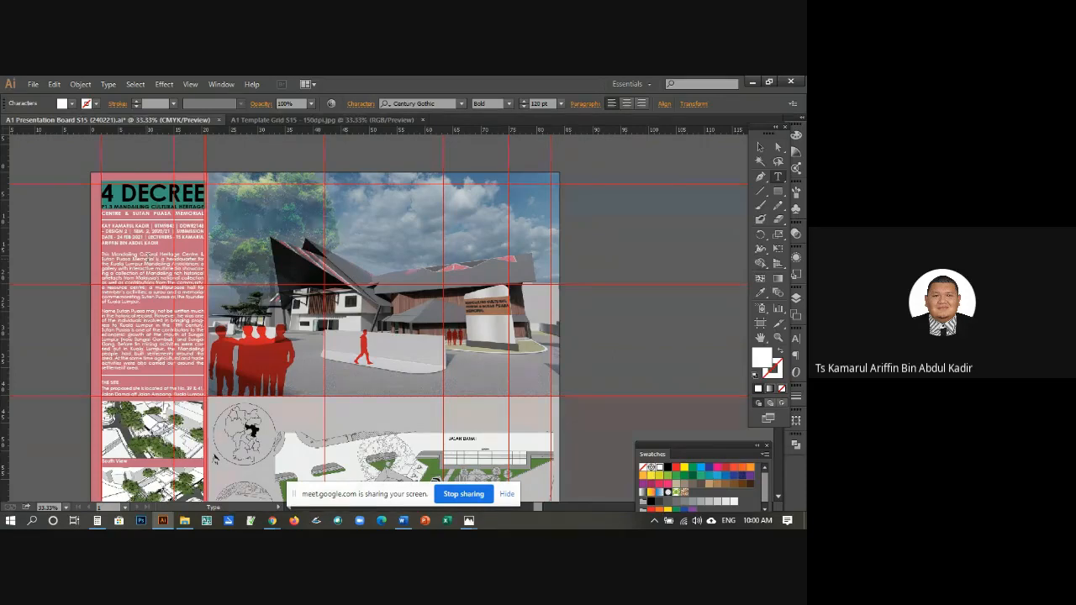
{"action": "left_click", "coordinate": [461, 105]}
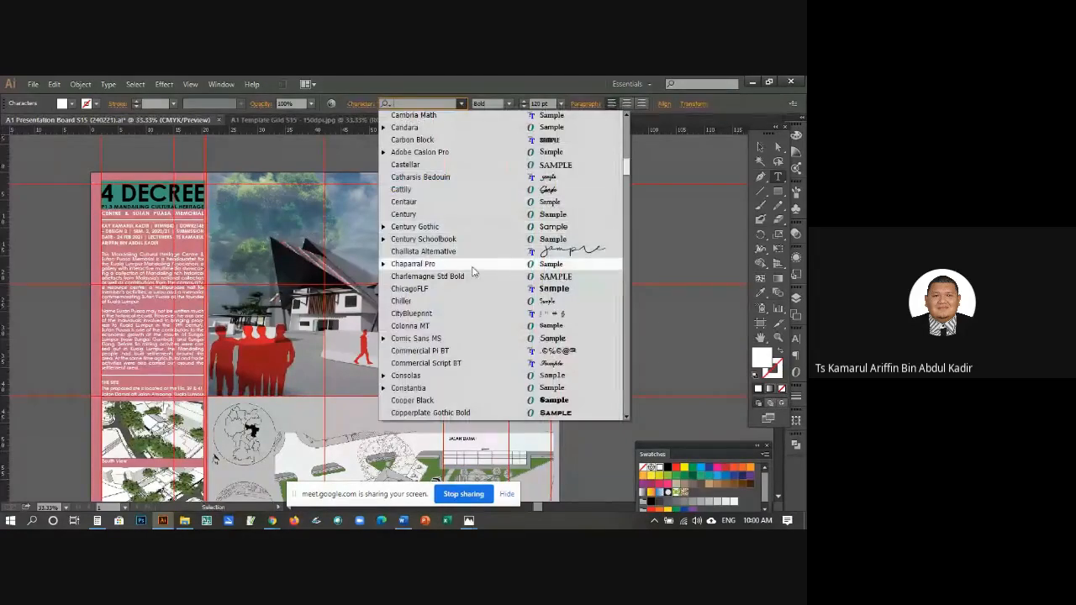
{"action": "left_click", "coordinate": [475, 252]}
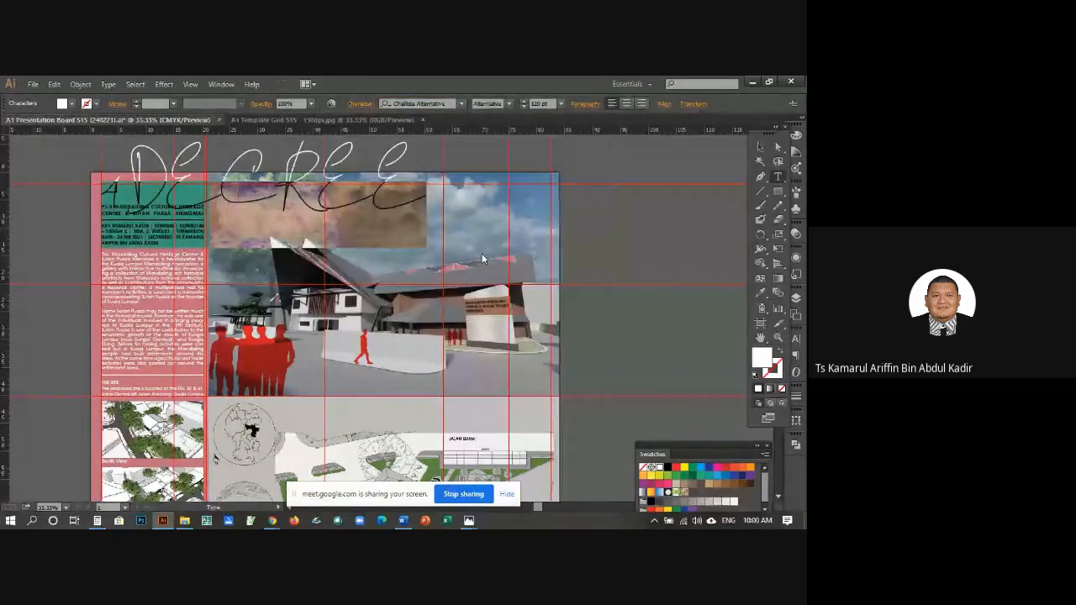
Step: Try the Edwardian Script ITC font on the "4 DECREE" title
{"action": "left_click", "coordinate": [460, 104]}
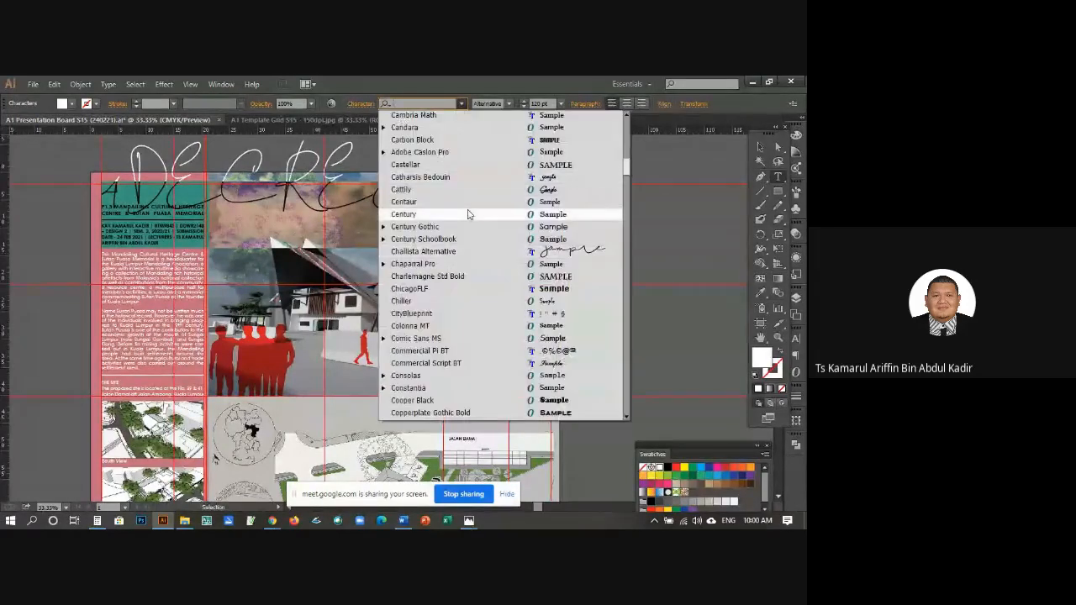
{"action": "scroll", "coordinate": [468, 227], "scroll_direction": "down", "scroll_amount": 6}
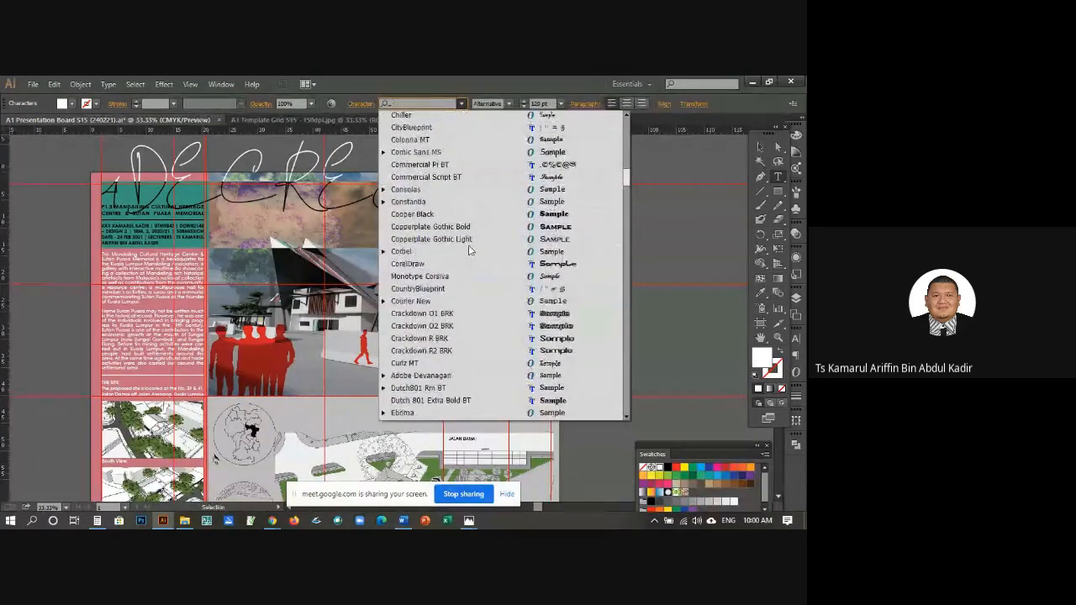
{"action": "scroll", "coordinate": [469, 259], "scroll_direction": "down", "scroll_amount": 4}
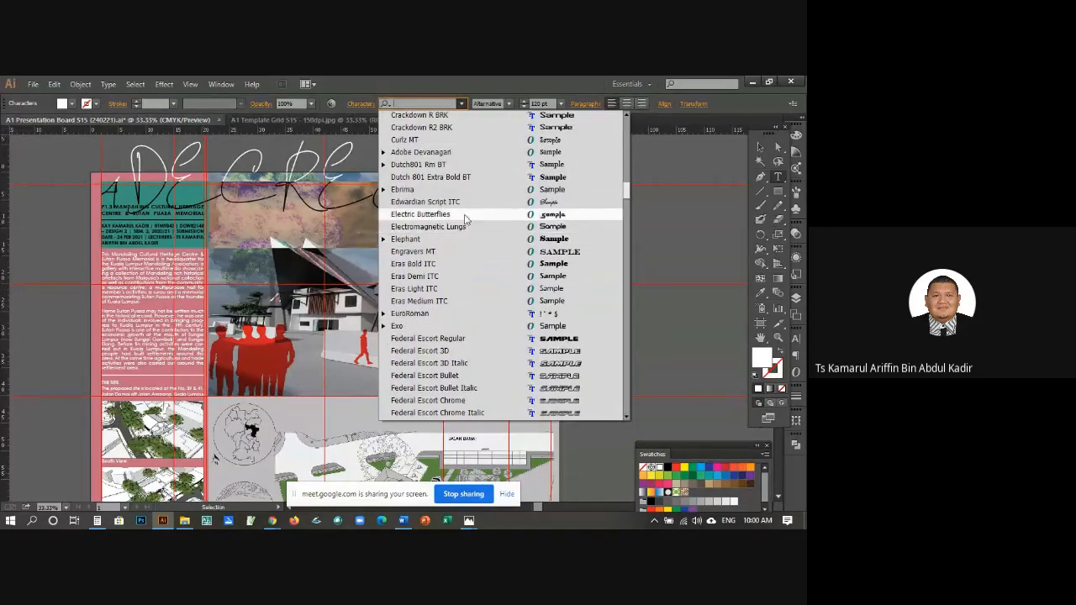
{"action": "left_click", "coordinate": [468, 203]}
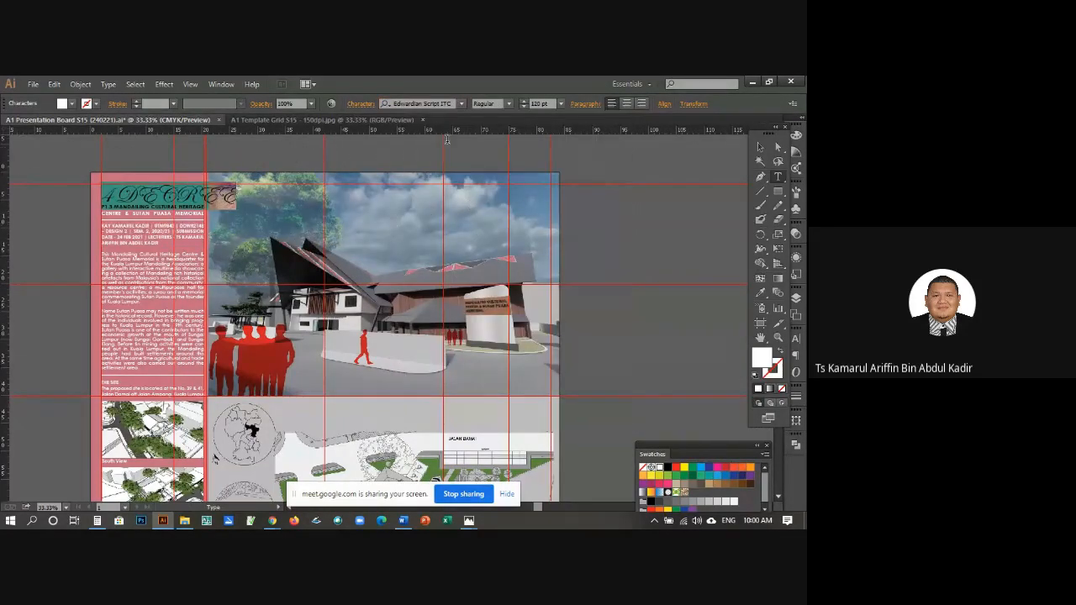
Step: Try the French Script MT font on the "4 DECREE" title
{"action": "left_click", "coordinate": [461, 104]}
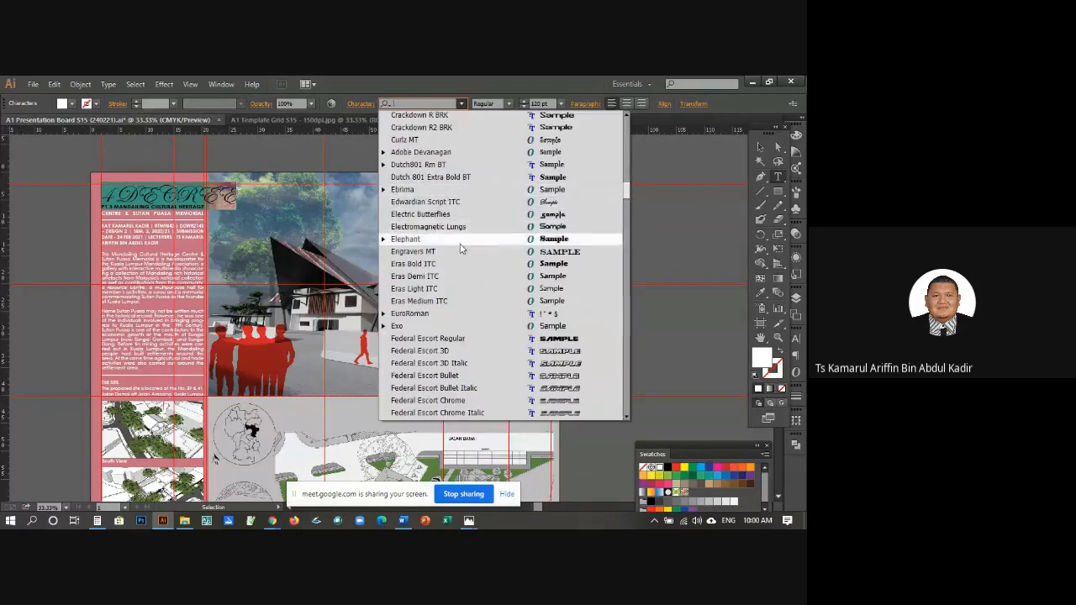
{"action": "scroll", "coordinate": [461, 240], "scroll_direction": "down", "scroll_amount": 12}
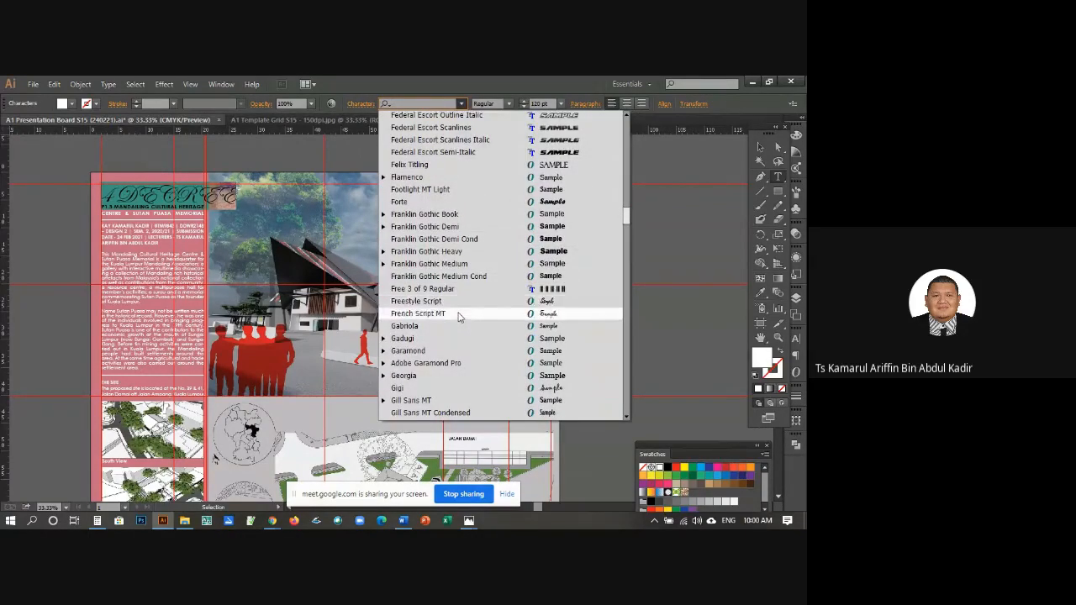
{"action": "left_click", "coordinate": [457, 313]}
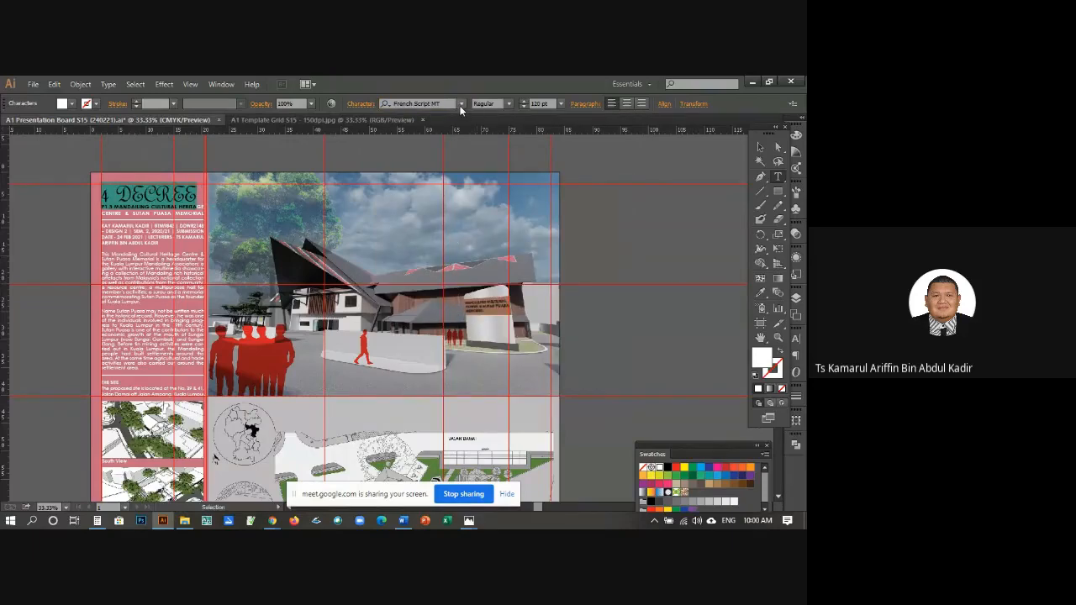
Step: Try the Hilliard font on the "4 DECREE" title
{"action": "left_click", "coordinate": [461, 105]}
{"action": "scroll", "coordinate": [460, 211], "scroll_direction": "down", "scroll_amount": 1}
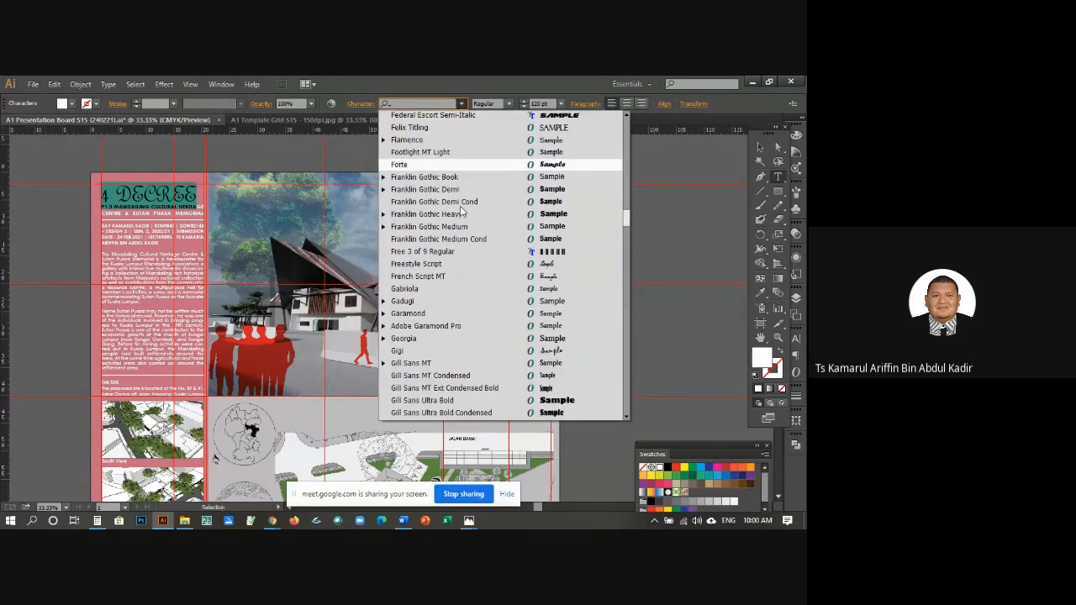
{"action": "scroll", "coordinate": [460, 212], "scroll_direction": "down", "scroll_amount": 5}
{"action": "scroll", "coordinate": [461, 211], "scroll_direction": "down", "scroll_amount": 2}
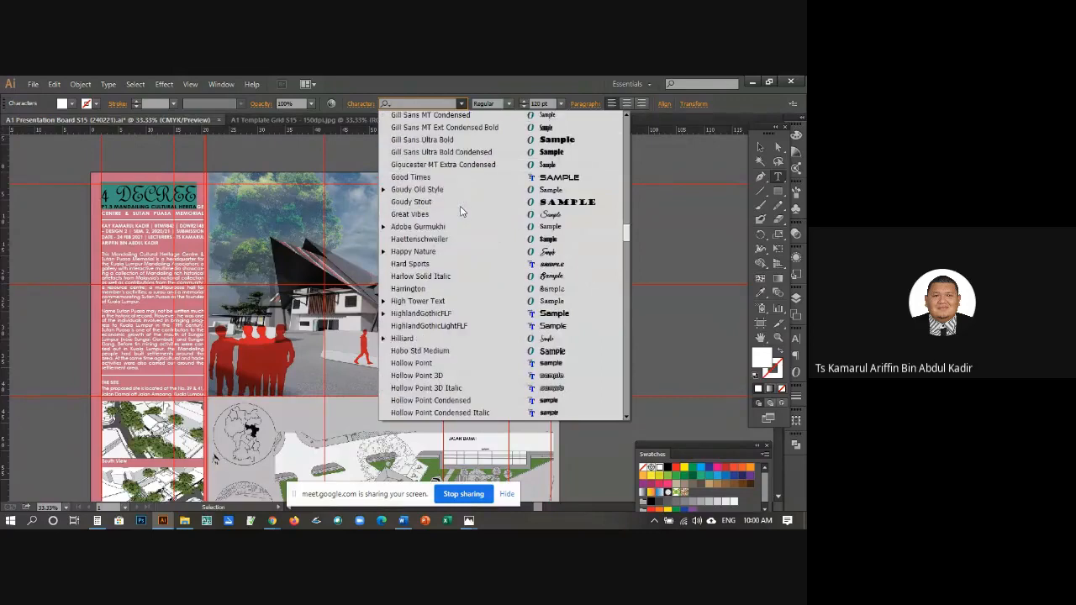
{"action": "left_click", "coordinate": [452, 338]}
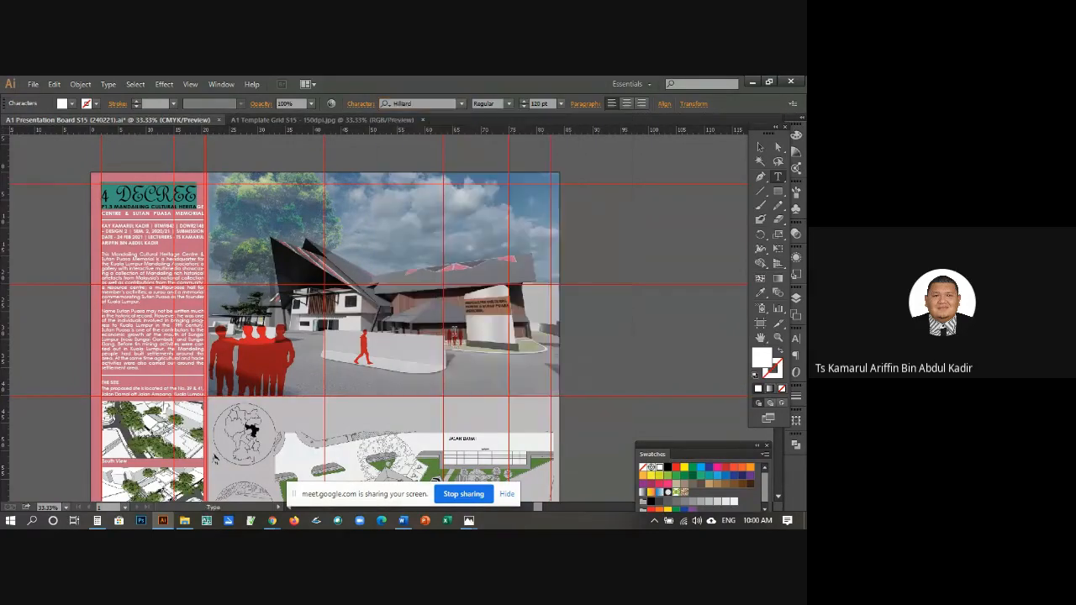
Step: Try the Krinkes Decor PERSONAL USE font on the "4 DECREE" title
{"action": "left_click", "coordinate": [461, 104]}
{"action": "scroll", "coordinate": [454, 210], "scroll_direction": "down", "scroll_amount": 5}
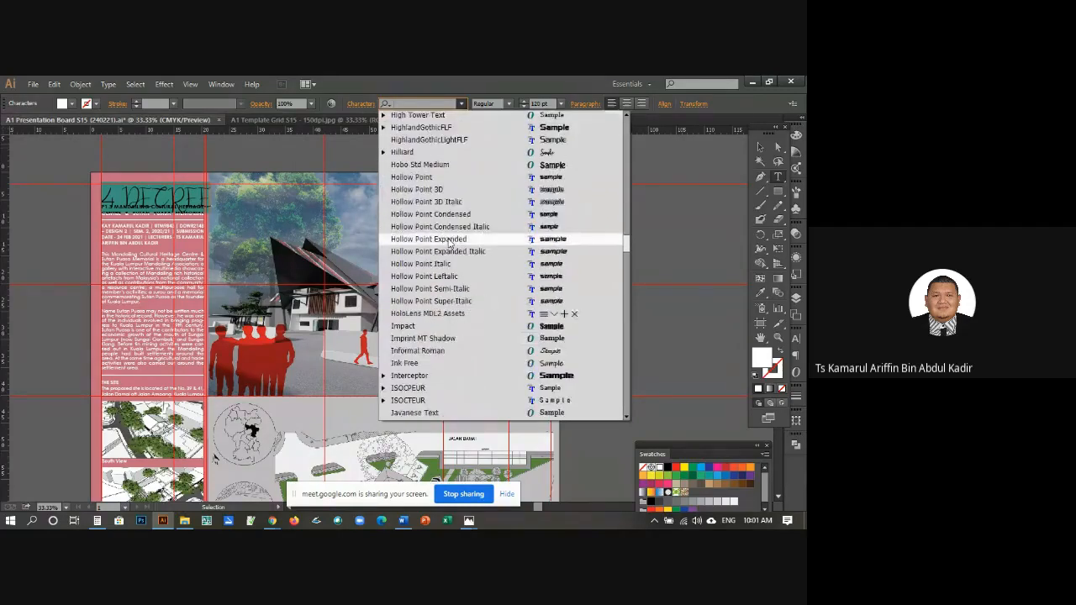
{"action": "scroll", "coordinate": [449, 243], "scroll_direction": "down", "scroll_amount": 2}
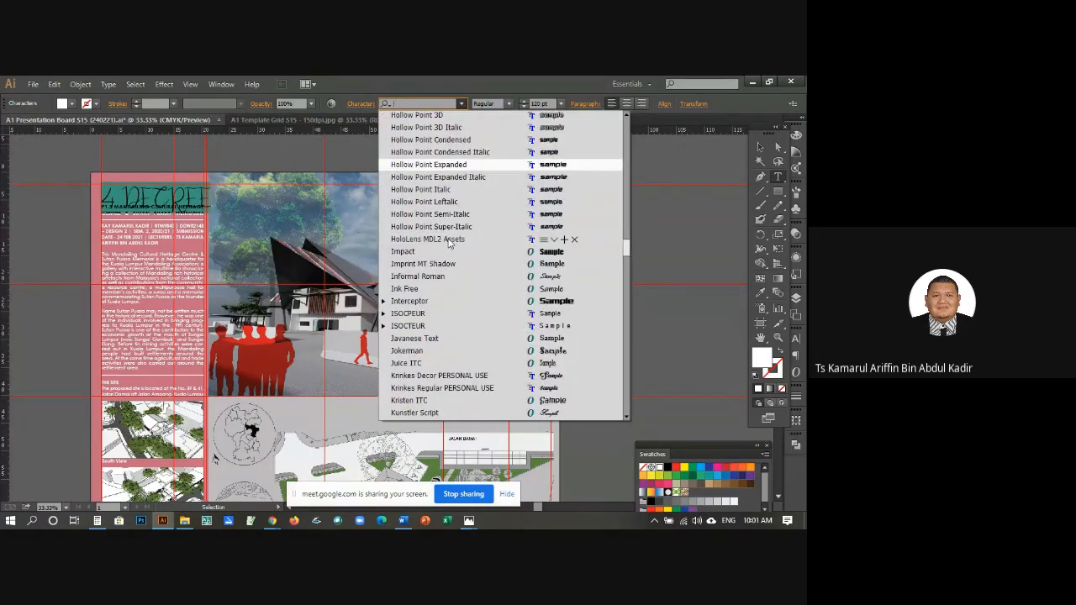
{"action": "scroll", "coordinate": [450, 243], "scroll_direction": "down", "scroll_amount": 2}
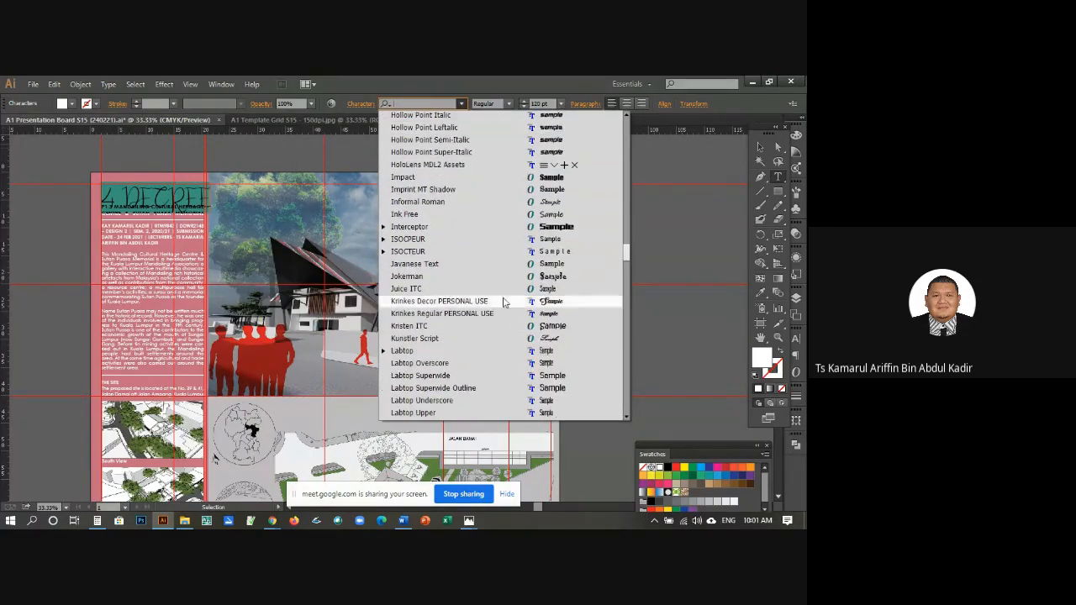
{"action": "left_click", "coordinate": [503, 299]}
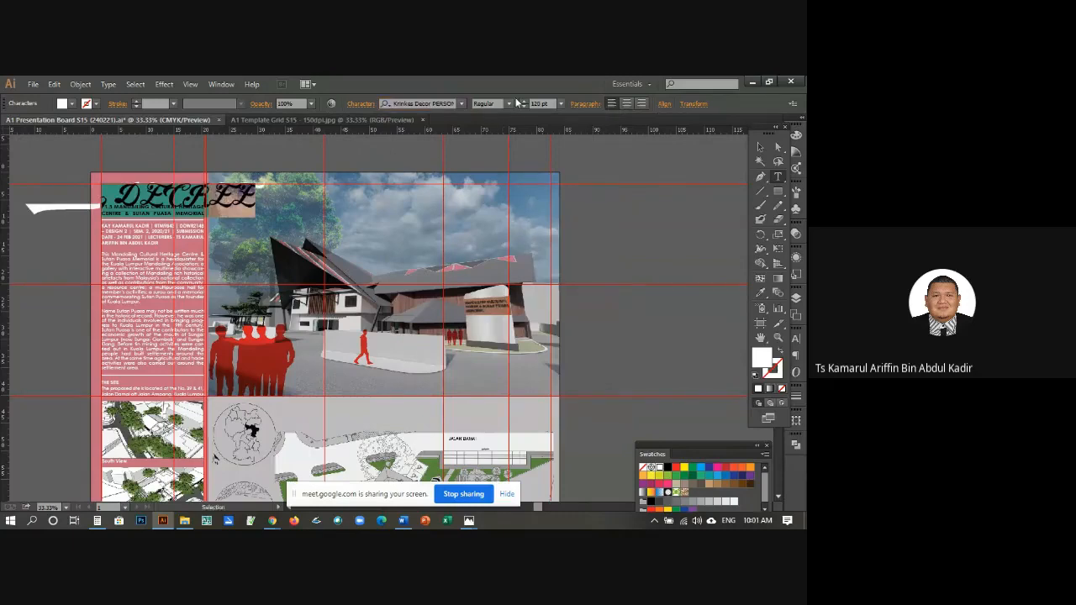
Step: Change the font of the "4 DECREE" title to Magneto Bold and deselect the text
{"action": "left_click", "coordinate": [460, 103]}
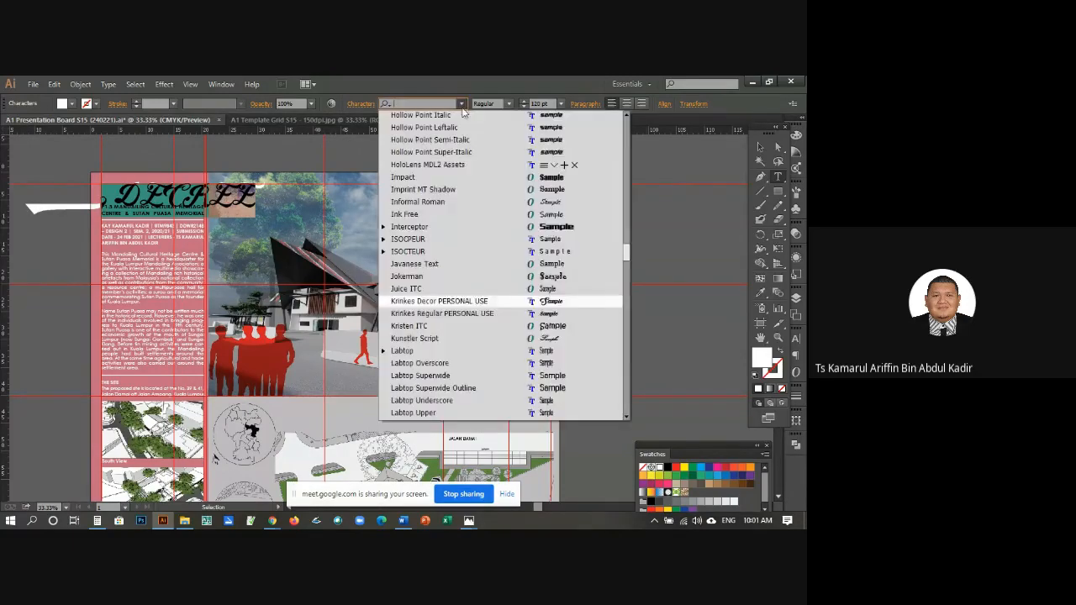
{"action": "scroll", "coordinate": [492, 256], "scroll_direction": "down", "scroll_amount": 1}
{"action": "scroll", "coordinate": [492, 256], "scroll_direction": "down", "scroll_amount": 4}
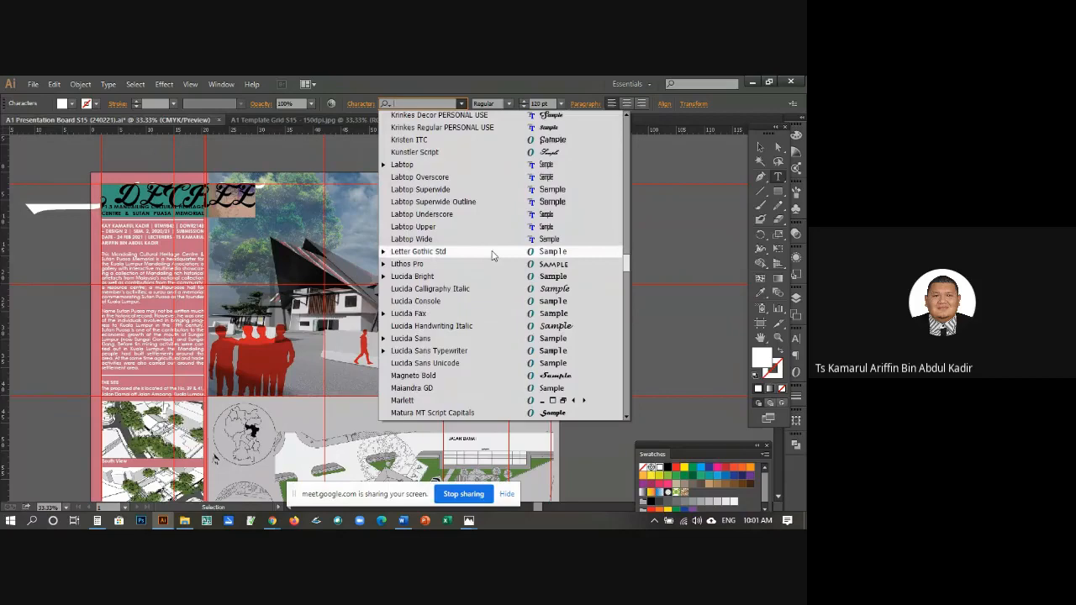
{"action": "left_click", "coordinate": [472, 375]}
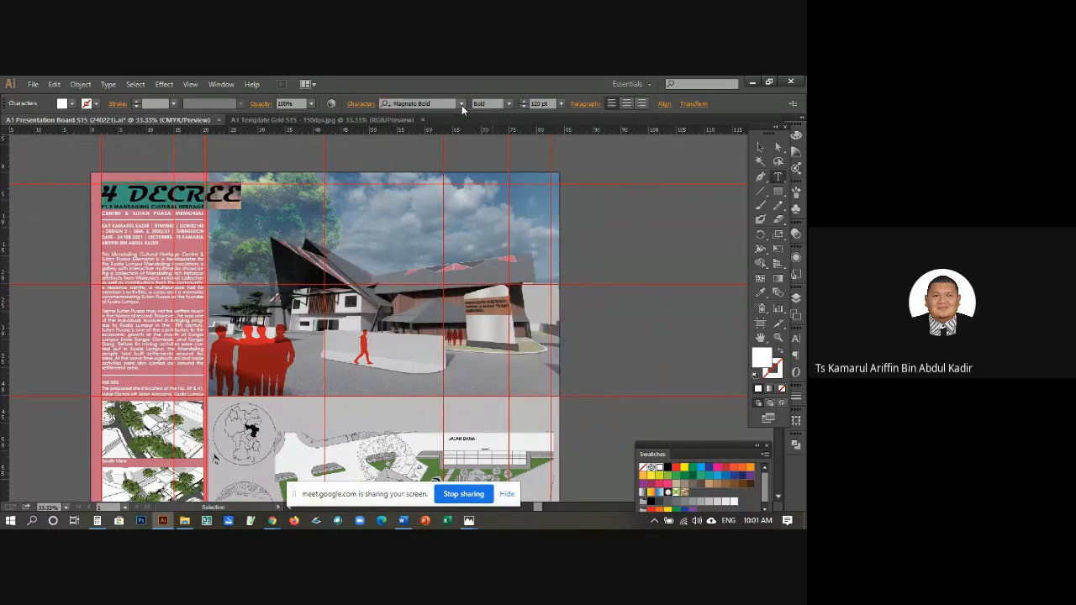
{"action": "left_click", "coordinate": [759, 149]}
{"action": "left_click", "coordinate": [678, 156]}
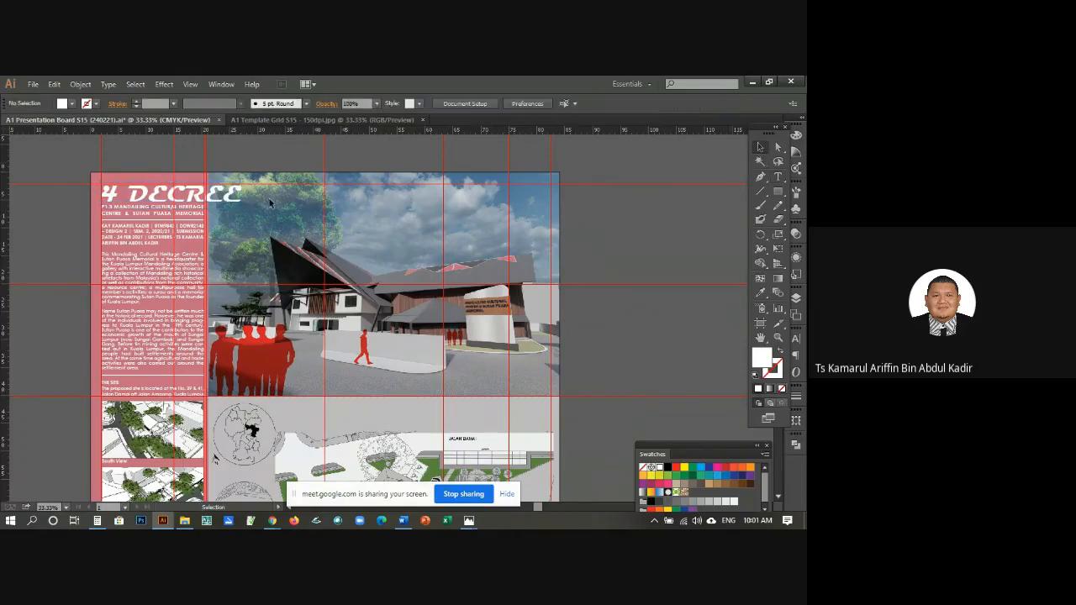
Step: Reduce the font size of the "4 DECREE" title to 88 pt so it fits the pink column's width
{"action": "left_click", "coordinate": [161, 199]}
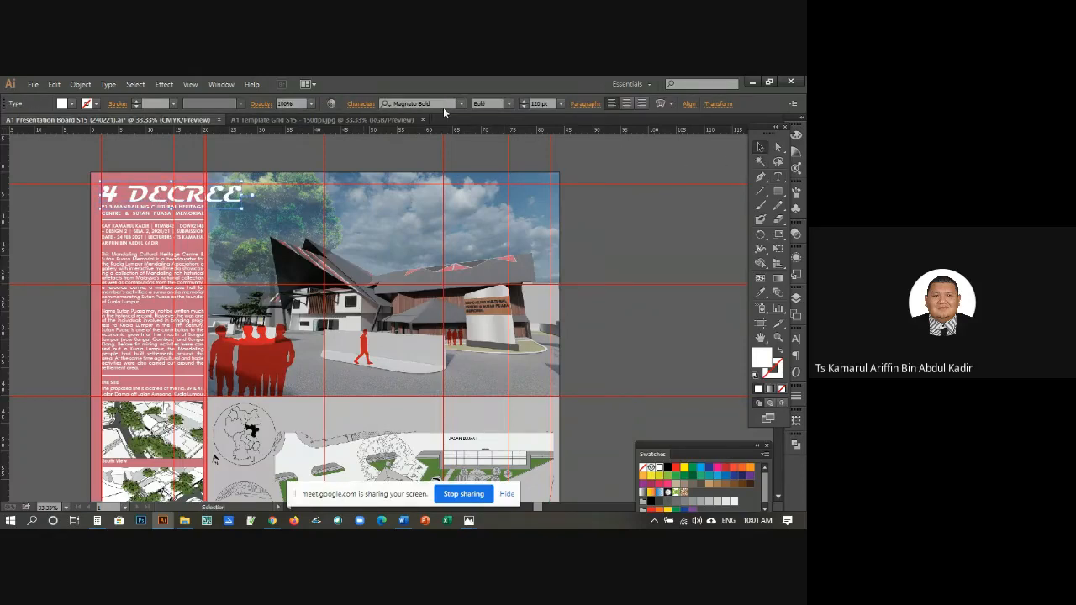
{"action": "left_click", "coordinate": [524, 105]}
{"action": "left_click", "coordinate": [524, 104]}
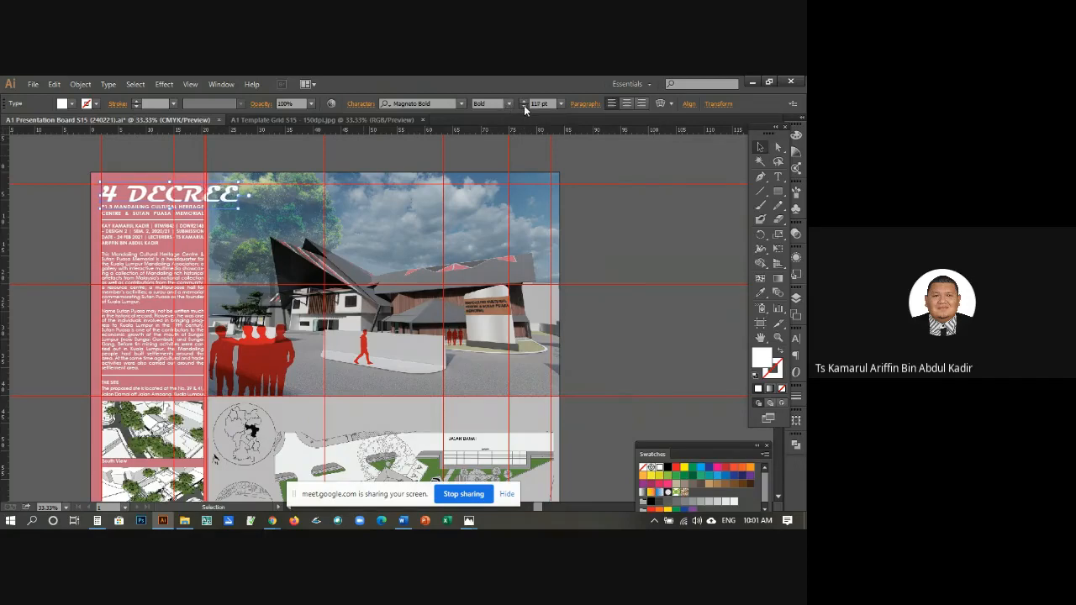
{"action": "left_click", "coordinate": [523, 105]}
{"action": "left_click", "coordinate": [524, 105]}
{"action": "left_click", "coordinate": [523, 105]}
{"action": "left_click", "coordinate": [524, 105]}
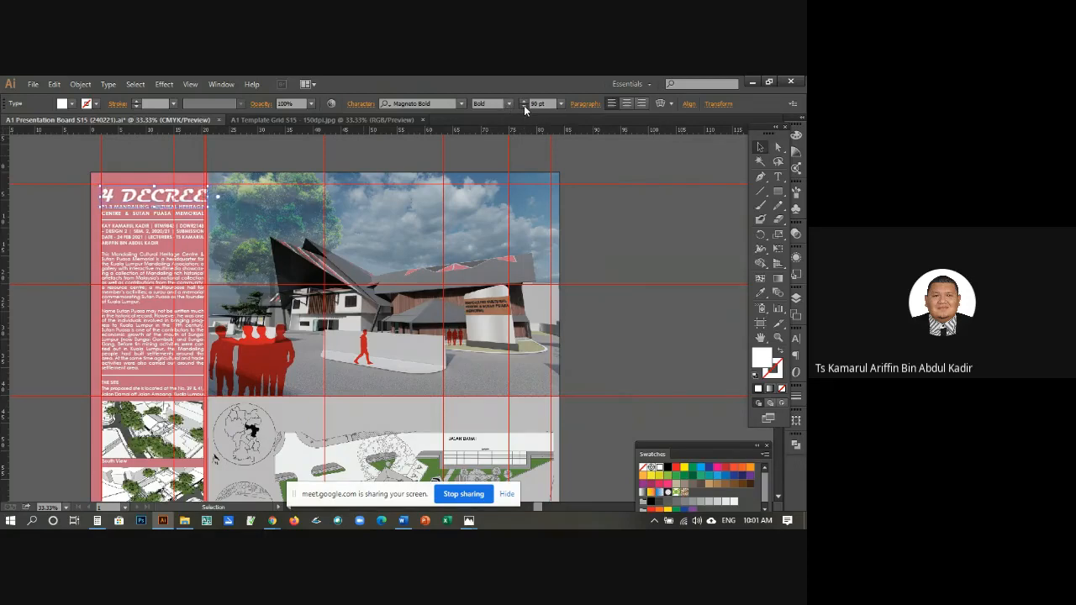
{"action": "left_click", "coordinate": [524, 105]}
{"action": "left_click", "coordinate": [524, 105]}
{"action": "left_click", "coordinate": [523, 105]}
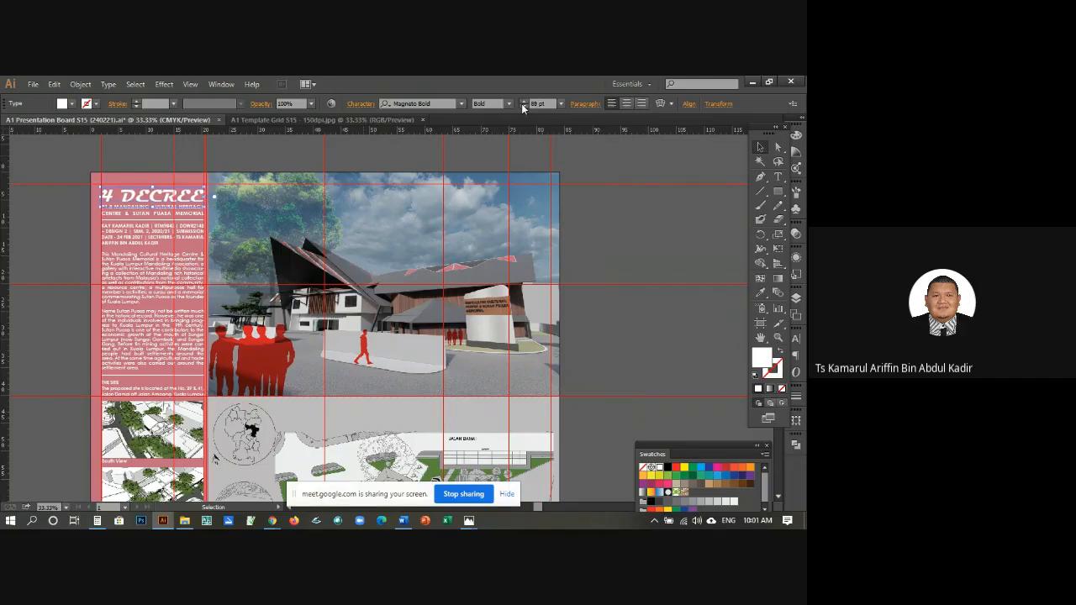
{"action": "left_click", "coordinate": [573, 142]}
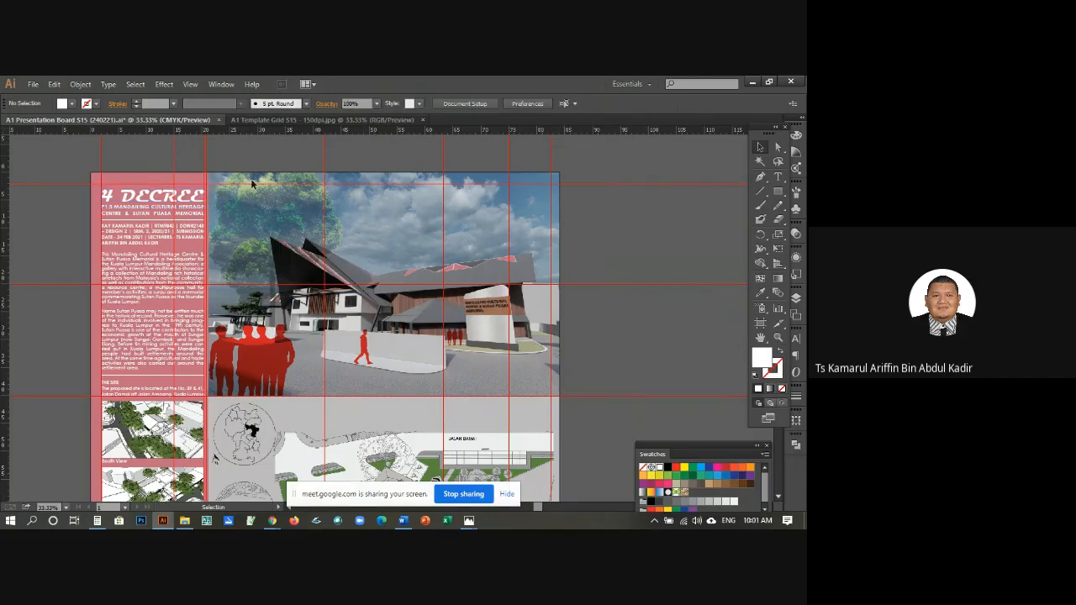
Step: Nudge the "4 DECREE" title upward, clear of the project name below it, and deselect it
{"action": "left_click", "coordinate": [161, 190]}
{"action": "key", "text": "Up"}
{"action": "key", "text": "Up"}
{"action": "key", "text": "Up"}
{"action": "key", "text": "Up"}
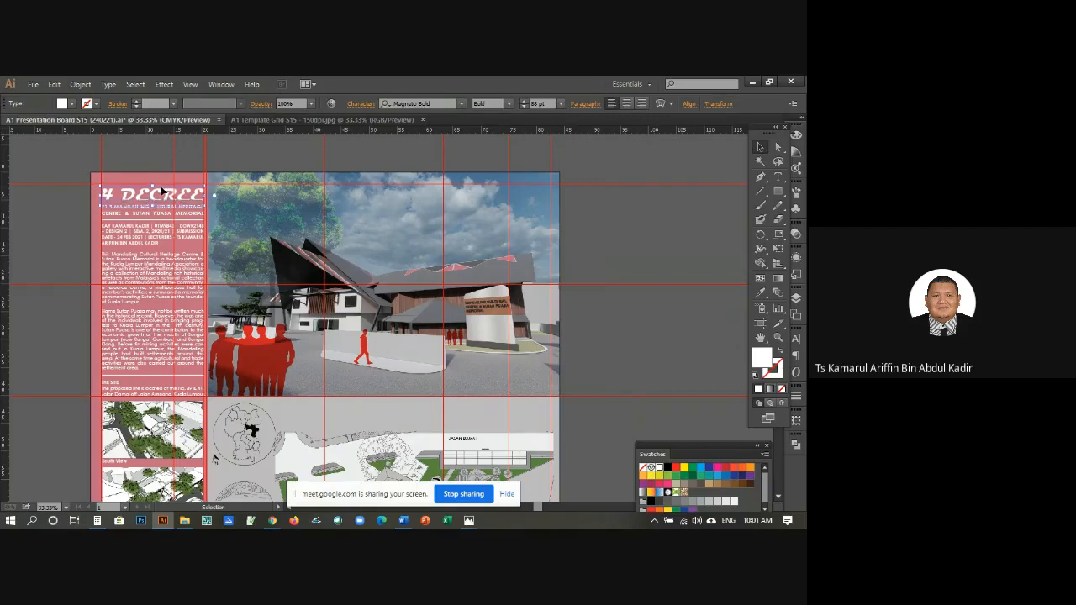
{"action": "key", "text": "Up"}
{"action": "key", "text": "Up"}
{"action": "key", "text": "Up"}
{"action": "key", "text": "Up"}
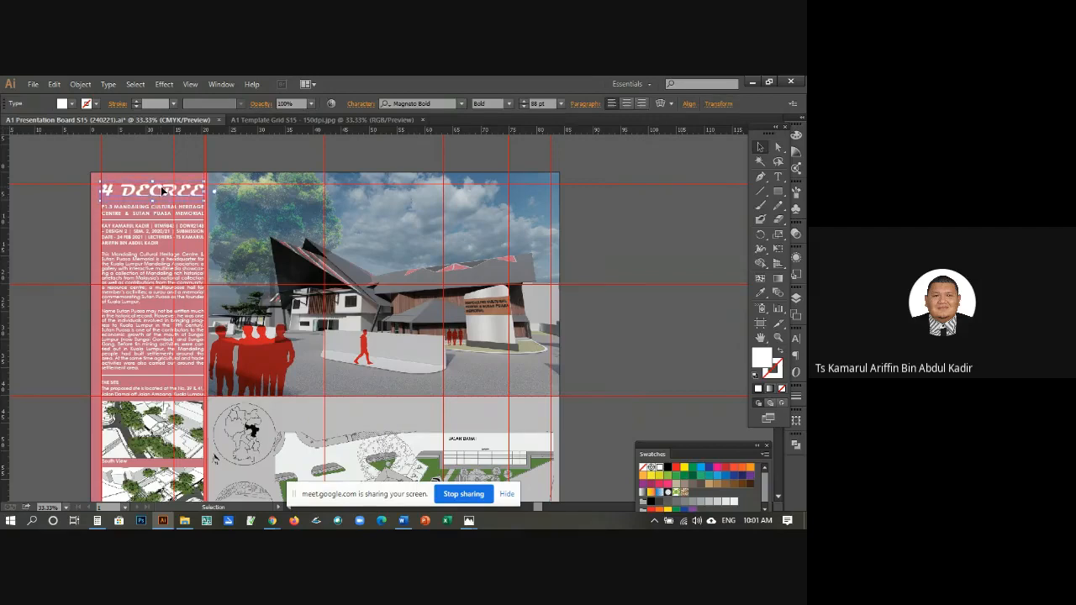
{"action": "left_click", "coordinate": [26, 215]}
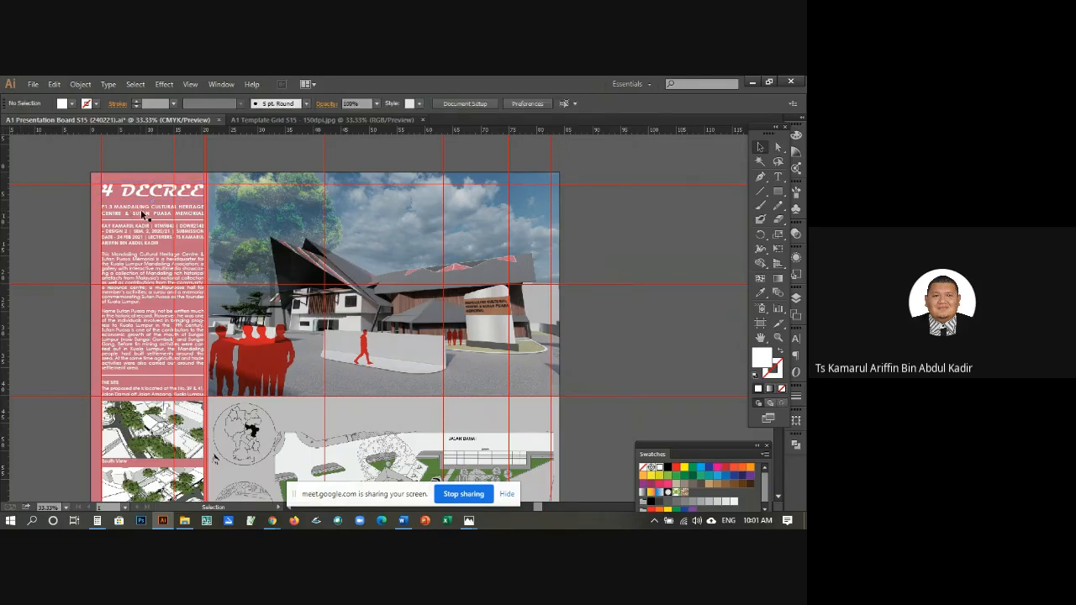
Step: Nudge the text block with the project name and description slightly upward, closer to the title, and deselect it
{"action": "left_click", "coordinate": [140, 209]}
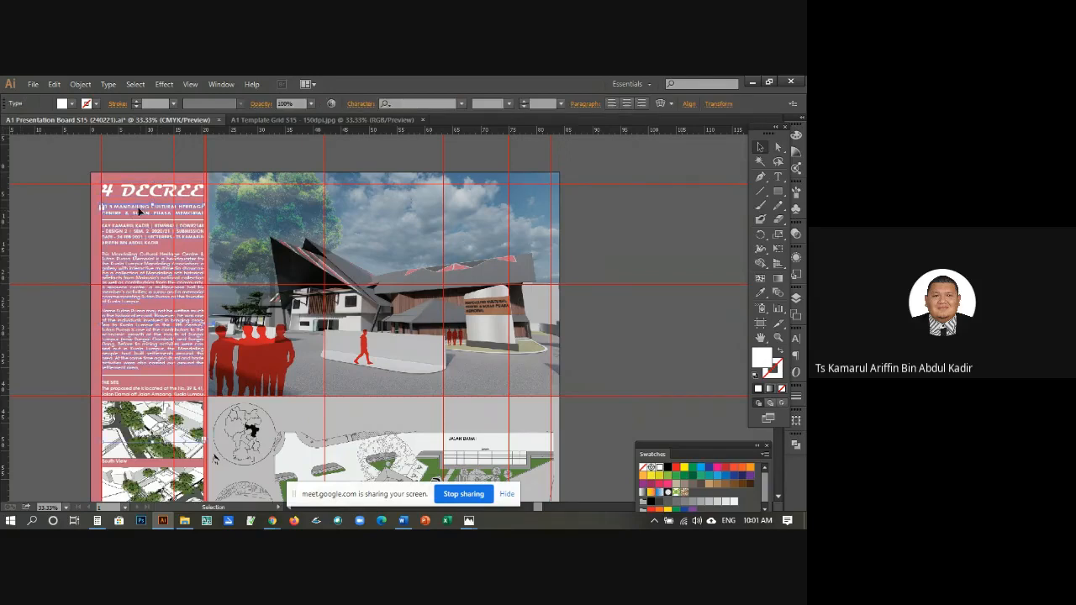
{"action": "key", "text": "Up"}
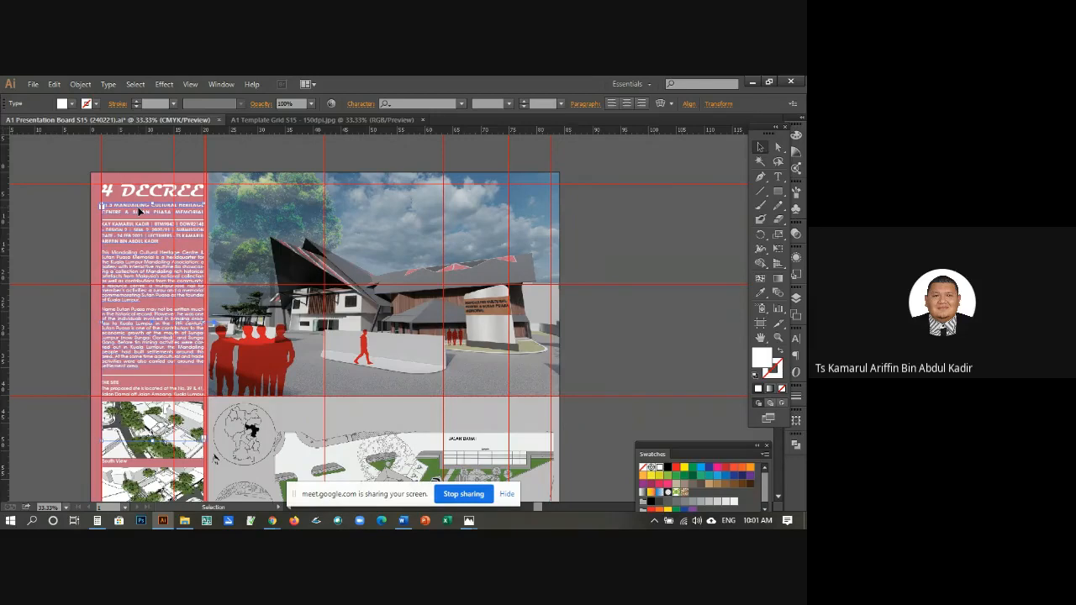
{"action": "key", "text": "Up"}
{"action": "key", "text": "Up"}
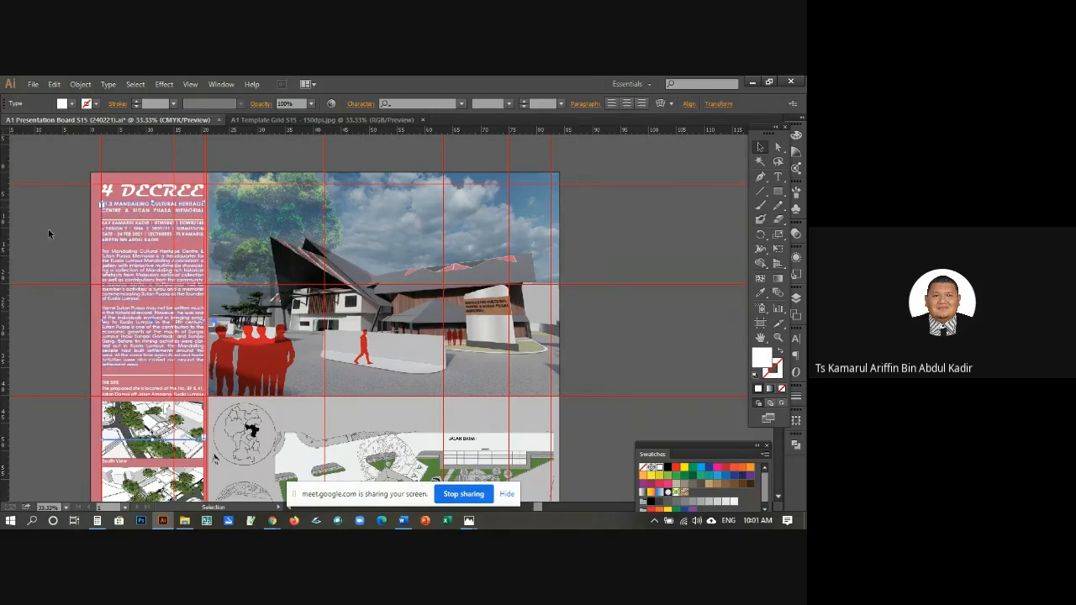
{"action": "left_click", "coordinate": [48, 230]}
Step: Nudge the white divider line upward into the gap between the project name and the submission details, and deselect it
{"action": "left_click", "coordinate": [131, 218]}
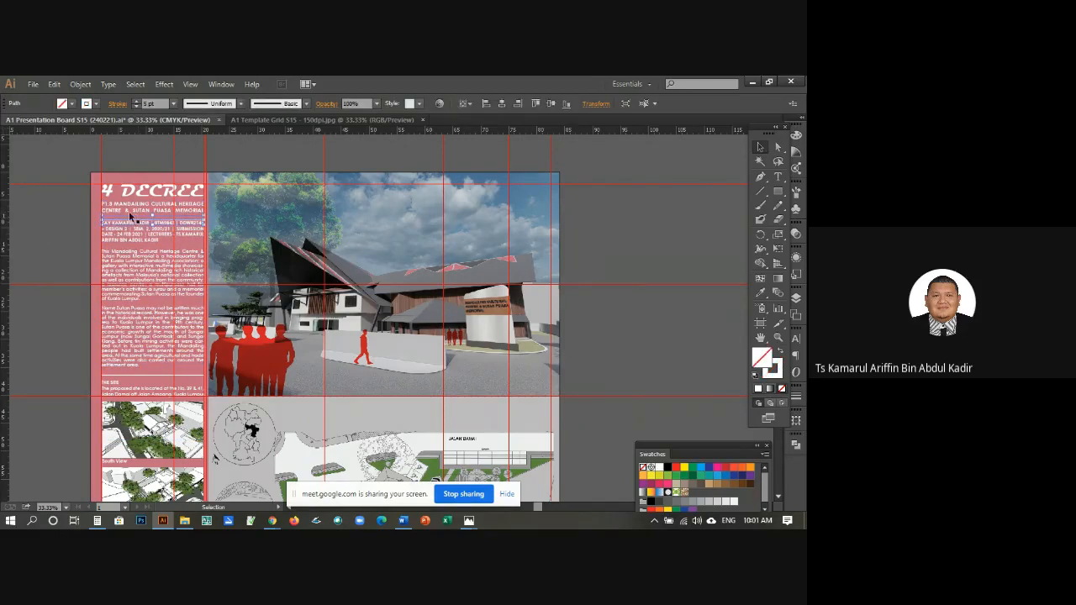
{"action": "key", "text": "Up"}
{"action": "key", "text": "Up"}
{"action": "key", "text": "Up"}
{"action": "left_click", "coordinate": [74, 228]}
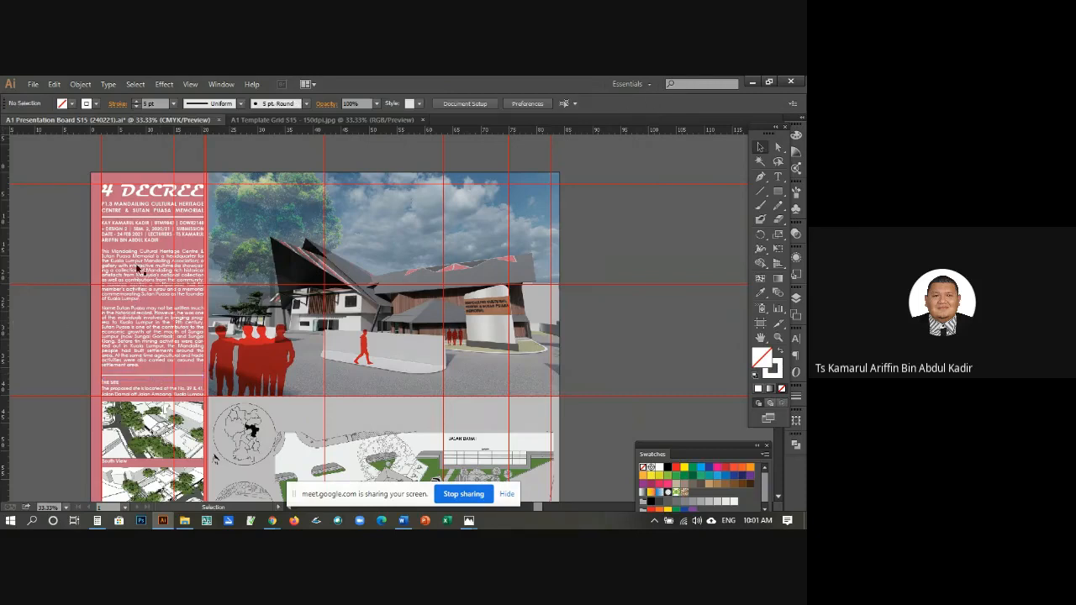
Step: Add the text "Main Perspective" near the lower edge of the large perspective rendering
{"action": "scroll", "coordinate": [272, 268], "scroll_direction": "down", "scroll_amount": 3}
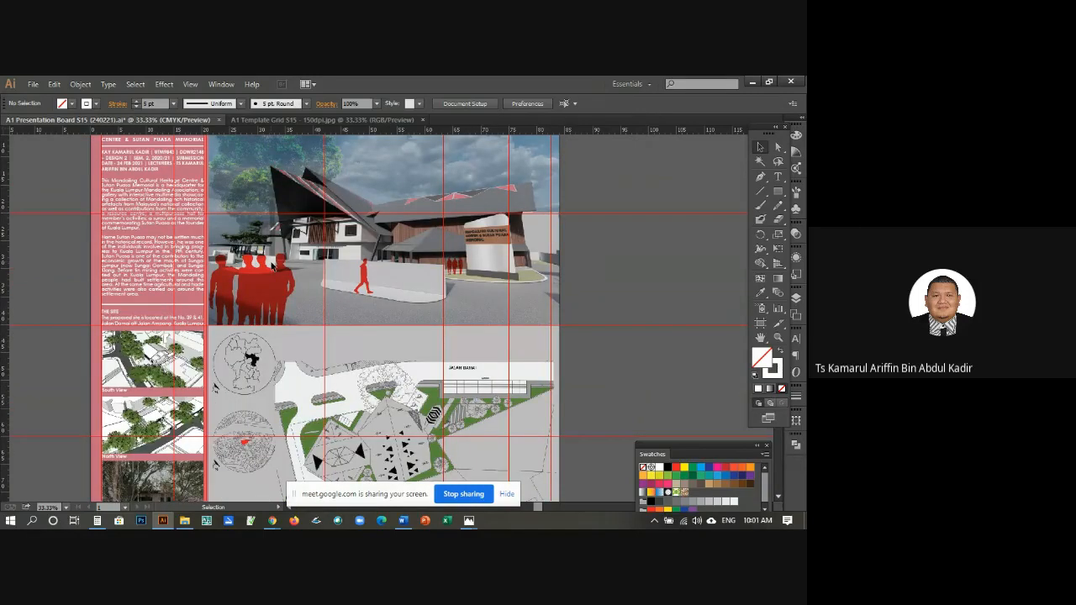
{"action": "scroll", "coordinate": [273, 265], "scroll_direction": "down", "scroll_amount": 15}
{"action": "scroll", "coordinate": [497, 296], "scroll_direction": "up", "scroll_amount": 8}
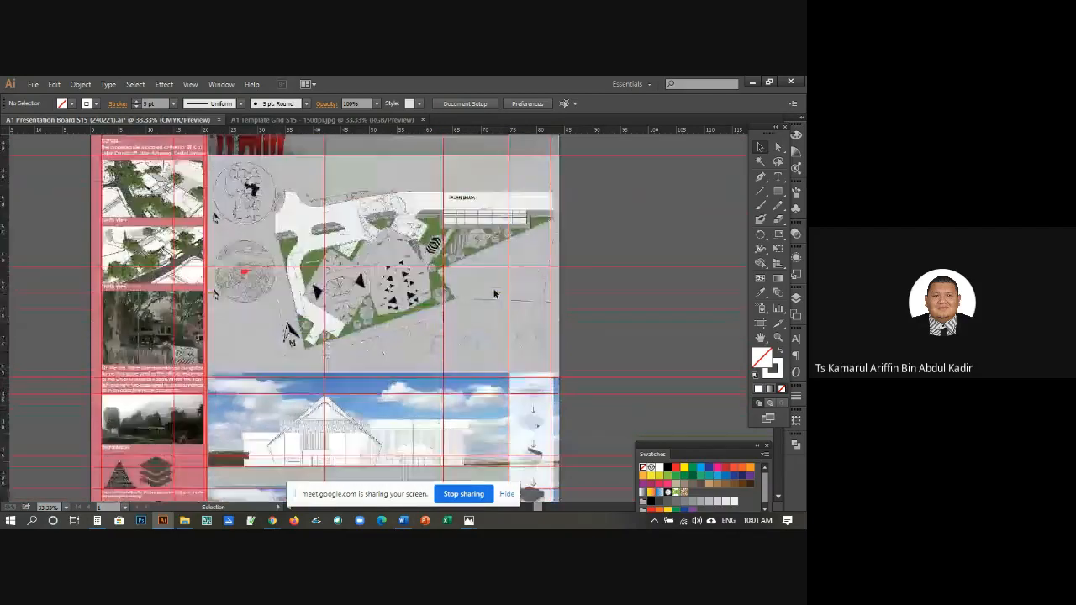
{"action": "scroll", "coordinate": [336, 249], "scroll_direction": "up", "scroll_amount": 7}
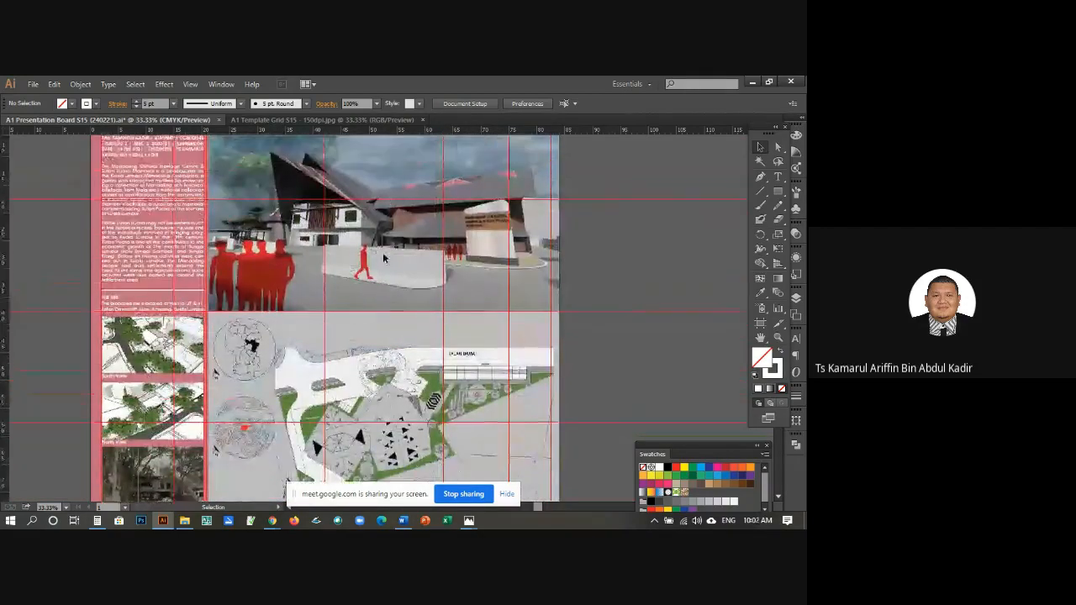
{"action": "scroll", "coordinate": [383, 258], "scroll_direction": "up", "scroll_amount": 1}
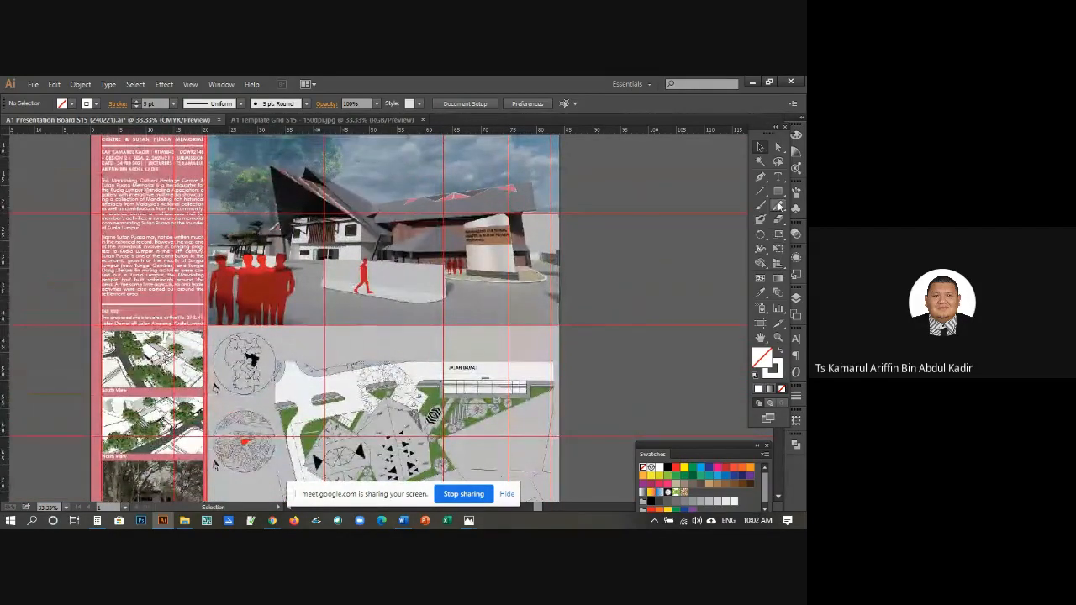
{"action": "scroll", "coordinate": [739, 251], "scroll_direction": "up", "scroll_amount": 3}
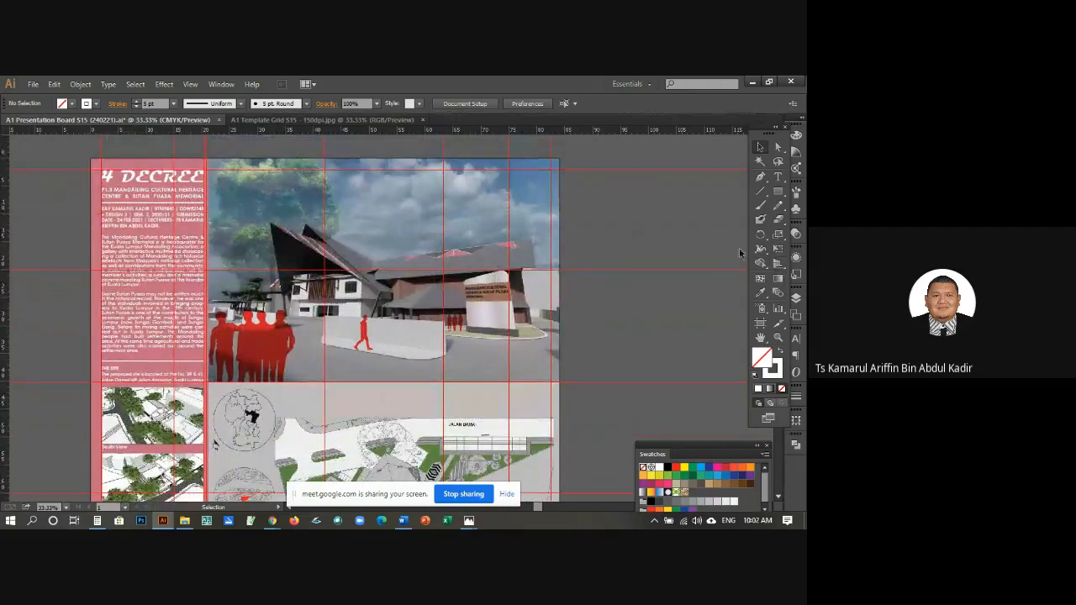
{"action": "left_click", "coordinate": [777, 177]}
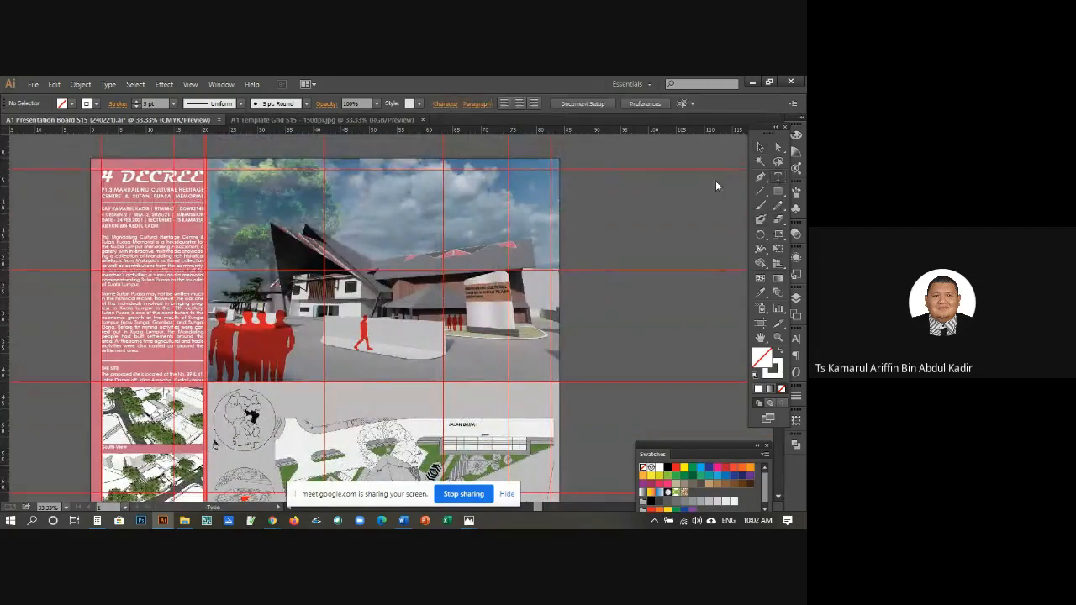
{"action": "left_click", "coordinate": [328, 372]}
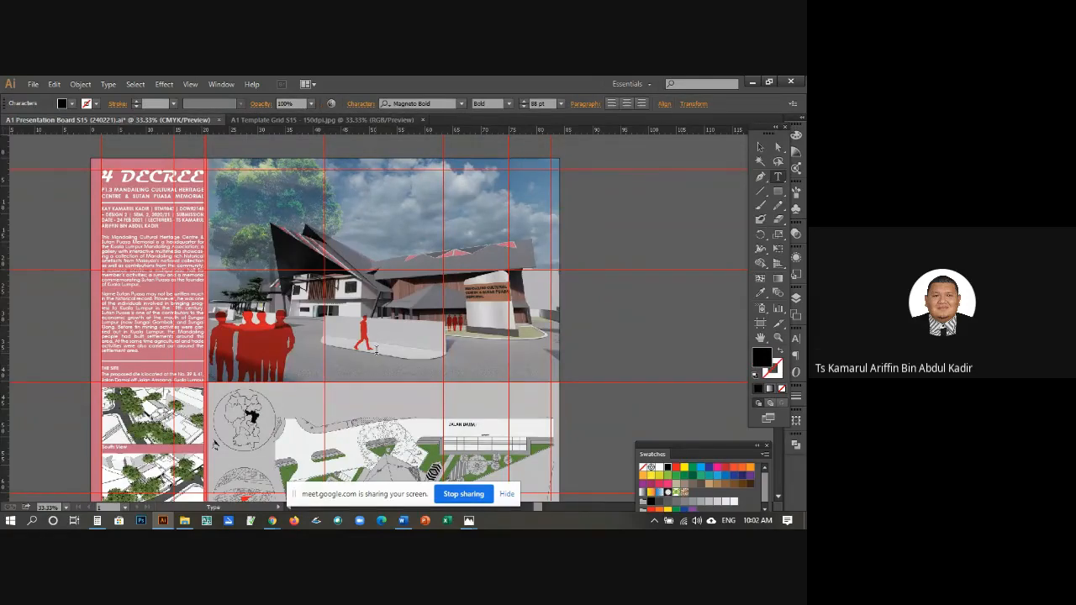
{"action": "type", "text": "main Perspective"}
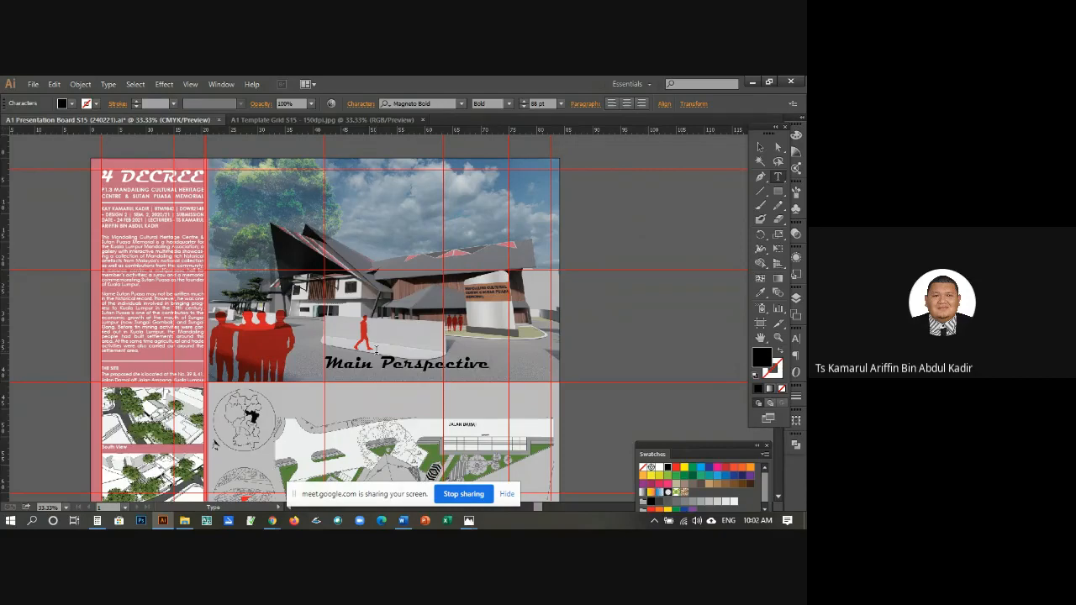
Step: Reduce the font size of the "Main Perspective" title to 50 pt
{"action": "left_click", "coordinate": [760, 147]}
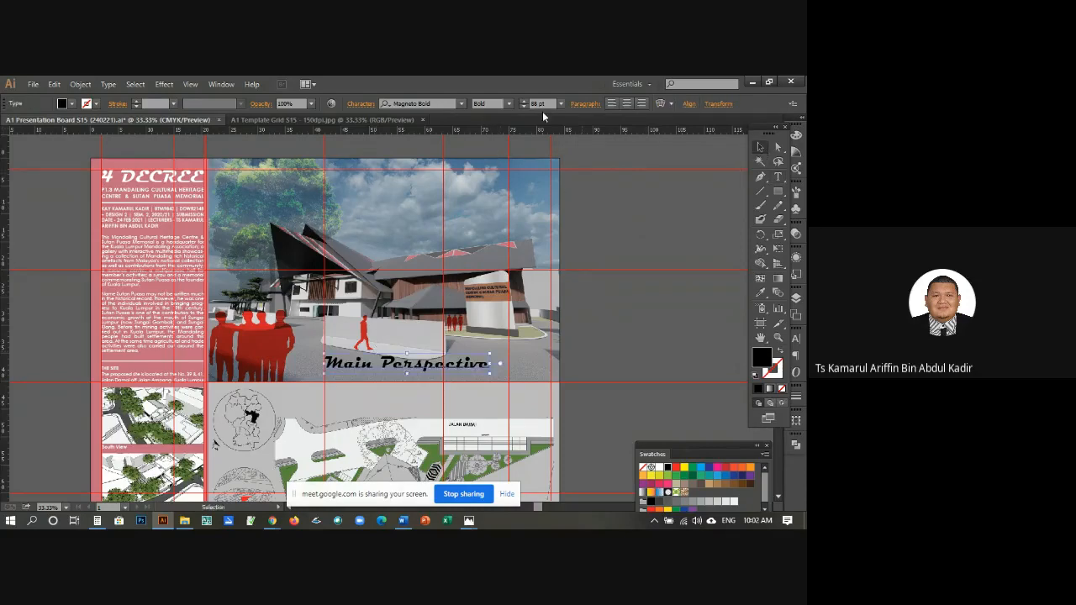
{"action": "left_click", "coordinate": [523, 107]}
{"action": "left_click", "coordinate": [523, 107]}
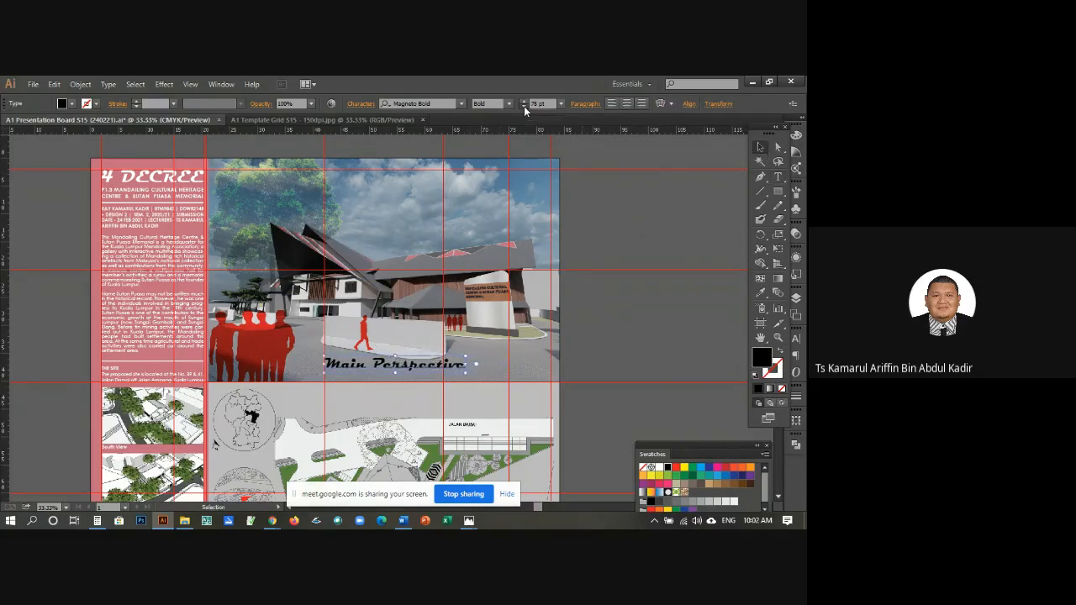
{"action": "left_click", "coordinate": [523, 107]}
{"action": "left_click", "coordinate": [523, 107]}
{"action": "left_click", "coordinate": [523, 106]}
{"action": "left_click", "coordinate": [523, 107]}
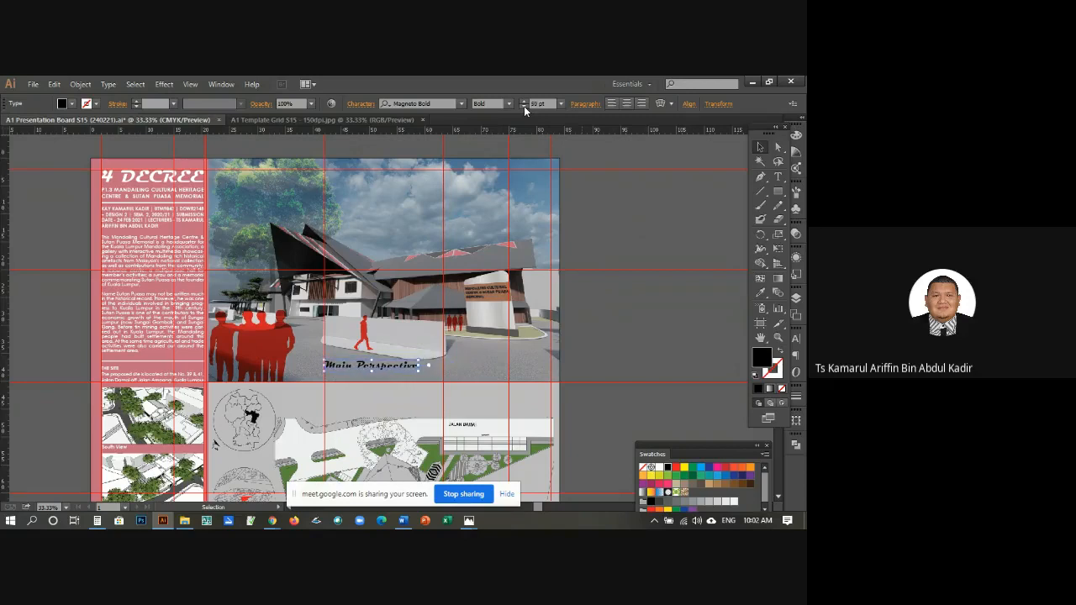
{"action": "left_click", "coordinate": [524, 106]}
{"action": "left_click", "coordinate": [524, 102]}
{"action": "left_click", "coordinate": [524, 102]}
{"action": "left_click", "coordinate": [639, 308]}
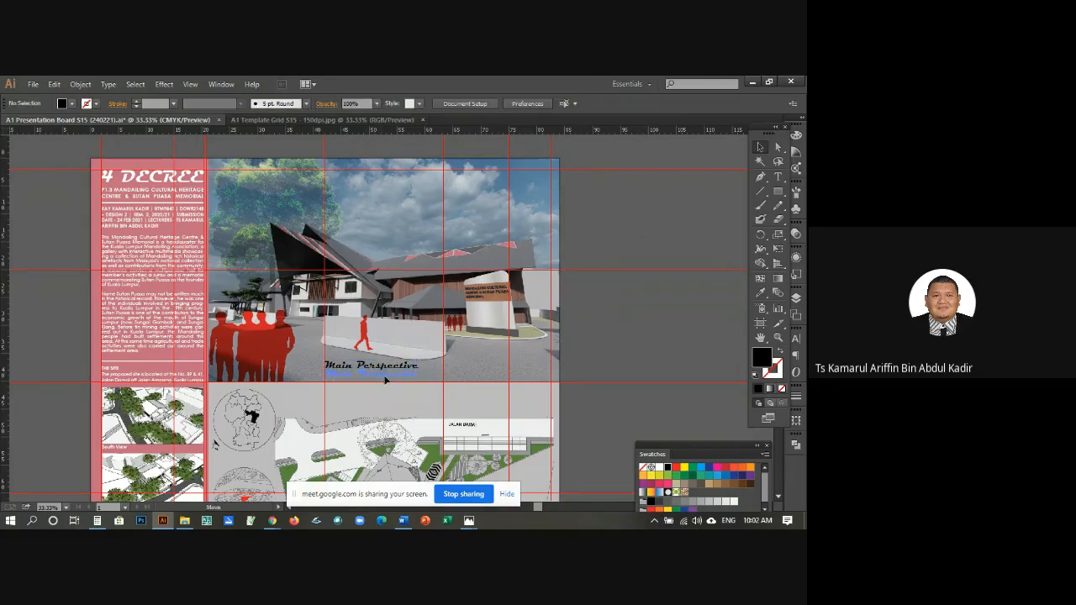
Step: Move the "Main Perspective" title into the lower-right corner of the perspective rendering
{"action": "left_click_drag", "start_coordinate": [384, 380], "coordinate": [384, 390]}
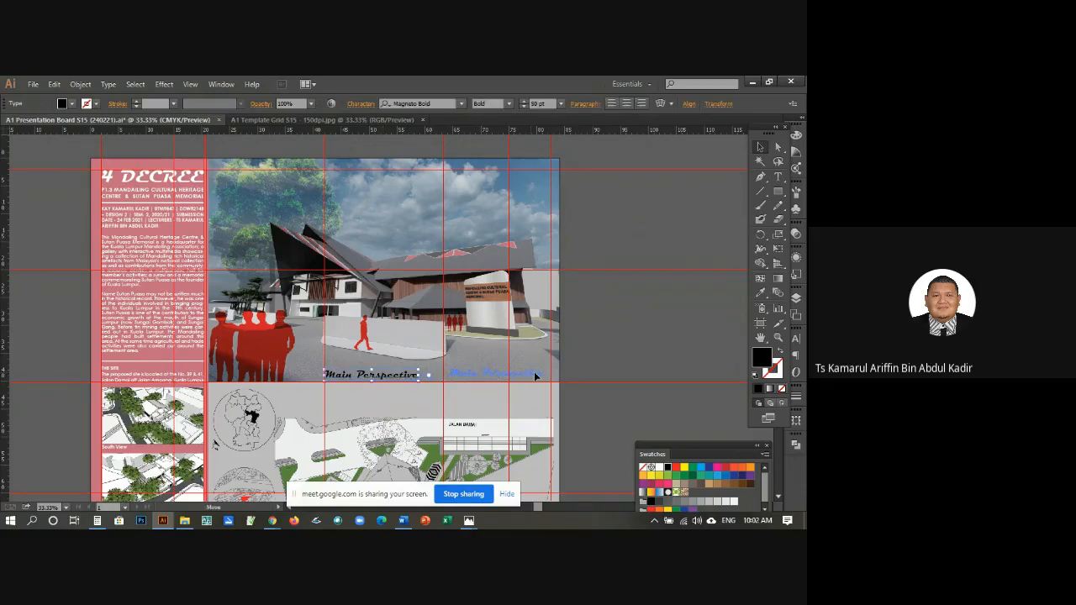
{"action": "left_click_drag", "start_coordinate": [537, 376], "coordinate": [537, 377]}
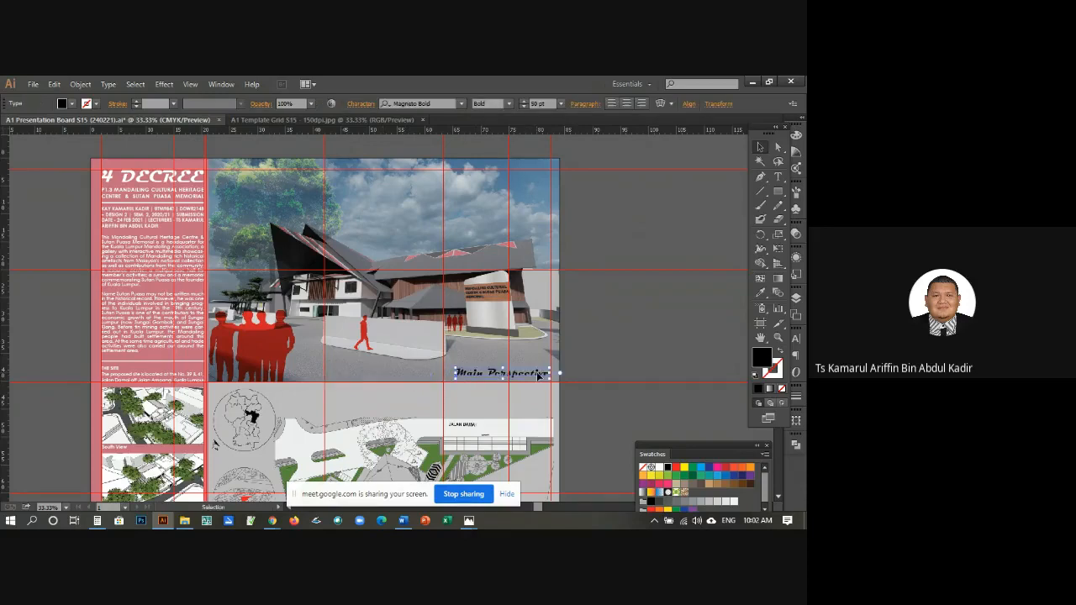
{"action": "left_click", "coordinate": [604, 351]}
Step: Duplicate the "Main Perspective" title and place the copy below the site plan, beside its north arrow
{"action": "scroll", "coordinate": [605, 352], "scroll_direction": "down", "scroll_amount": 2}
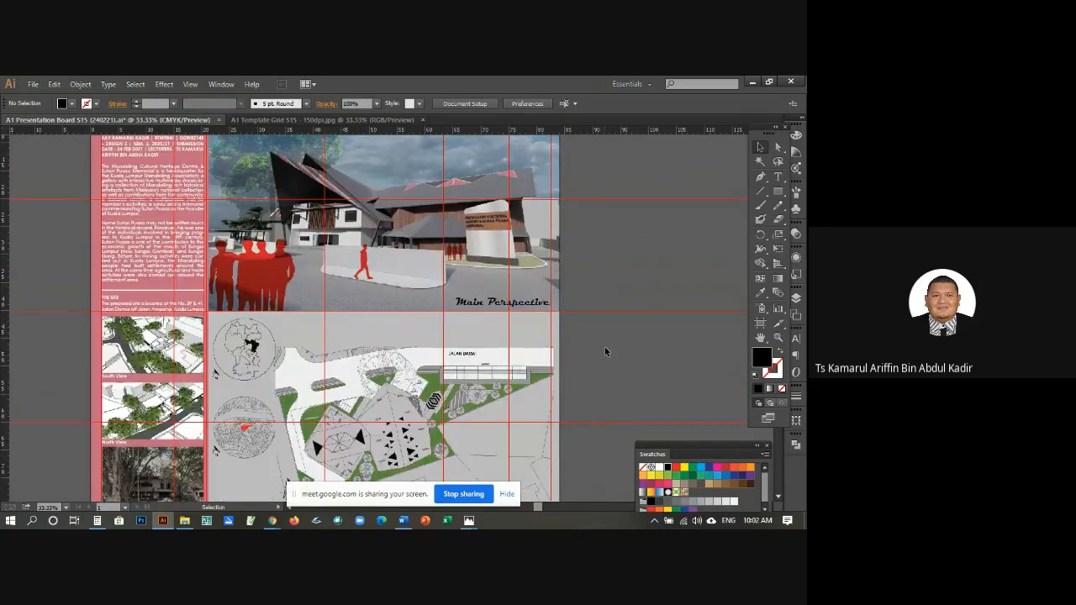
{"action": "scroll", "coordinate": [605, 351], "scroll_direction": "down", "scroll_amount": 2}
{"action": "left_click_drag", "start_coordinate": [501, 234], "coordinate": [331, 443]}
{"action": "left_click", "coordinate": [422, 446]}
{"action": "left_click", "coordinate": [599, 332]}
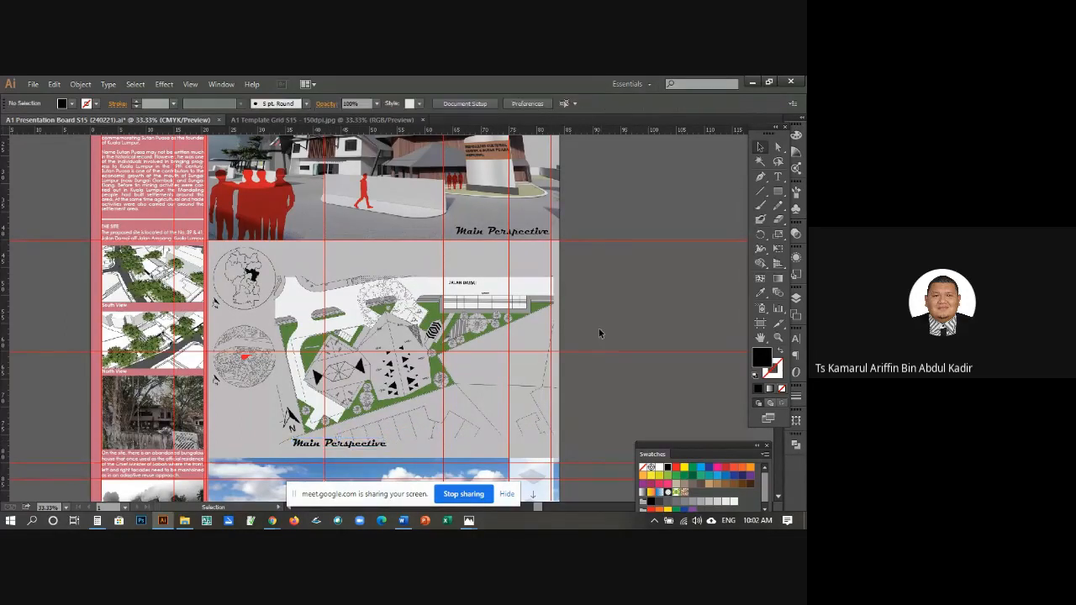
Step: Place copies of the title beneath both circular maps and add a vertical guide at the copies' left edge
{"action": "left_click_drag", "start_coordinate": [363, 448], "coordinate": [278, 317]}
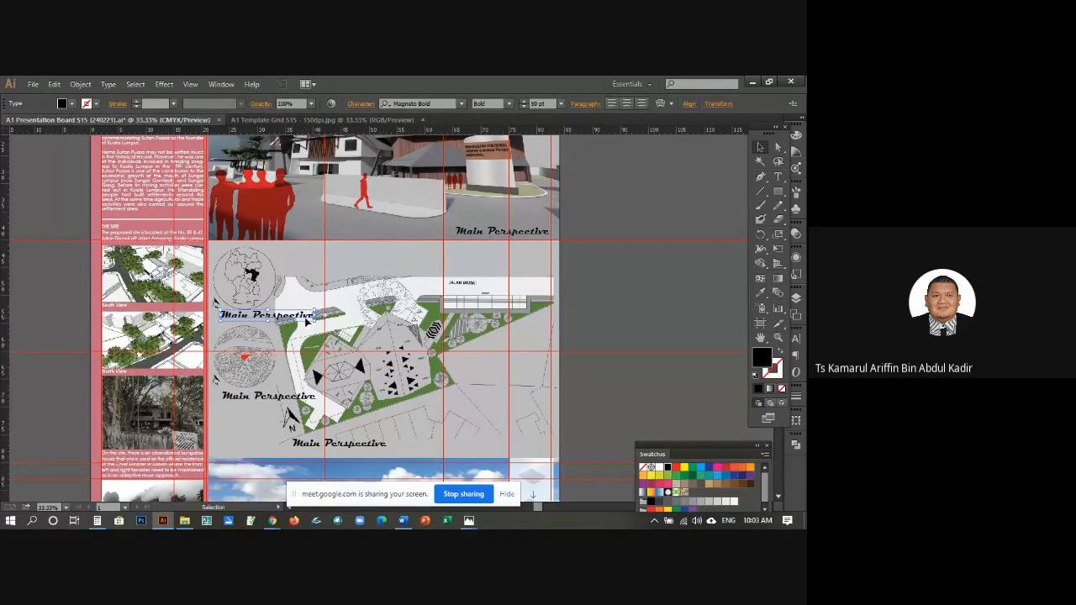
{"action": "key", "text": "Delete"}
{"action": "left_click_drag", "start_coordinate": [270, 400], "coordinate": [274, 317]}
{"action": "left_click_drag", "start_coordinate": [3, 231], "coordinate": [223, 259]}
{"action": "left_click", "coordinate": [78, 281]}
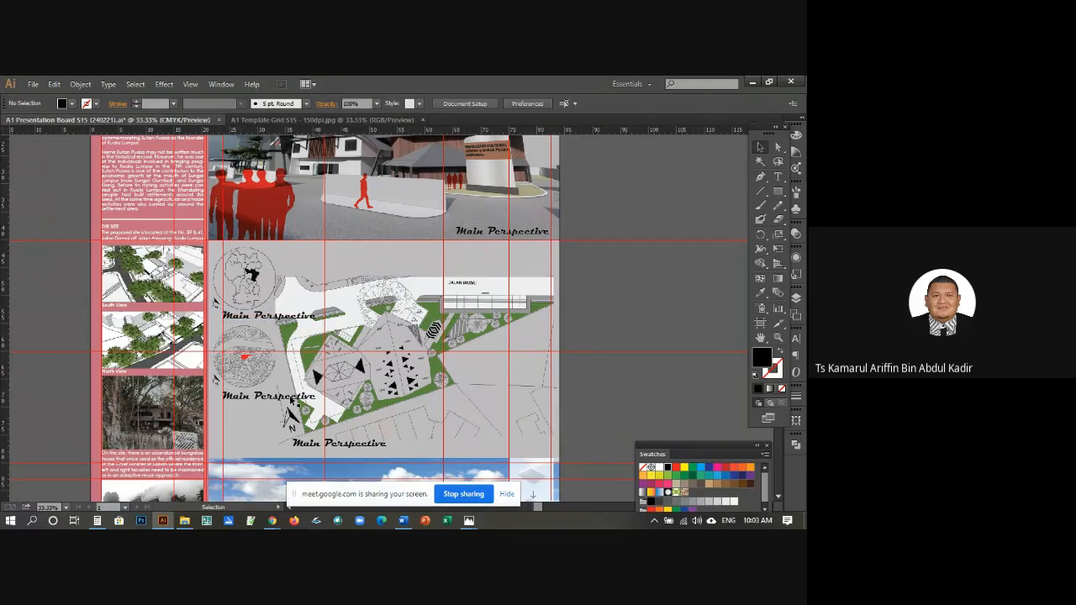
Step: Replace the title text under the upper circular map with "Key Plan"
{"action": "left_click", "coordinate": [778, 337]}
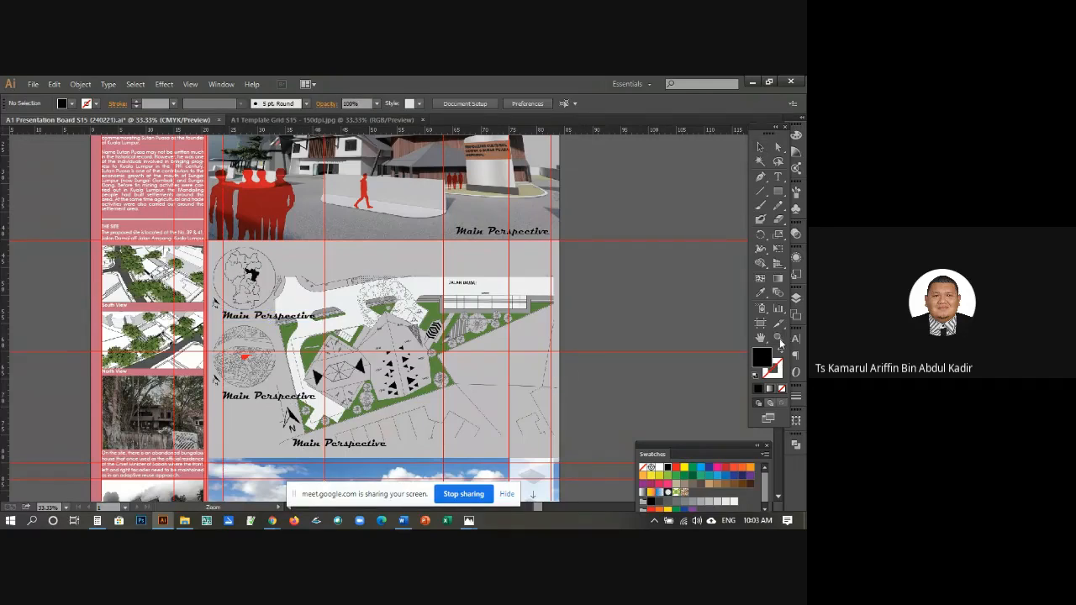
{"action": "left_click", "coordinate": [223, 315]}
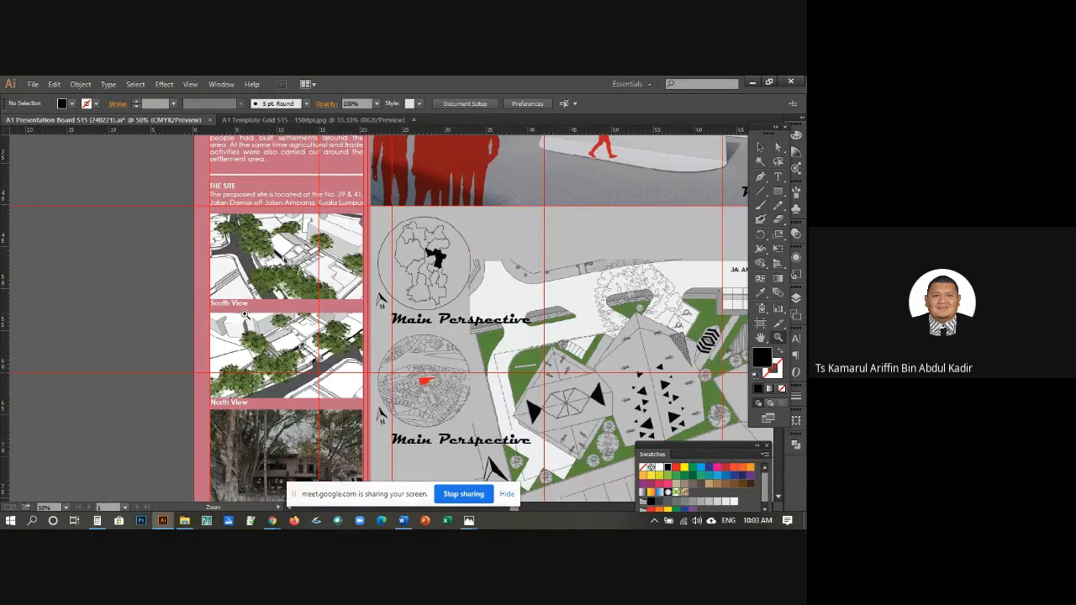
{"action": "left_click", "coordinate": [458, 330]}
{"action": "key", "text": "t"}
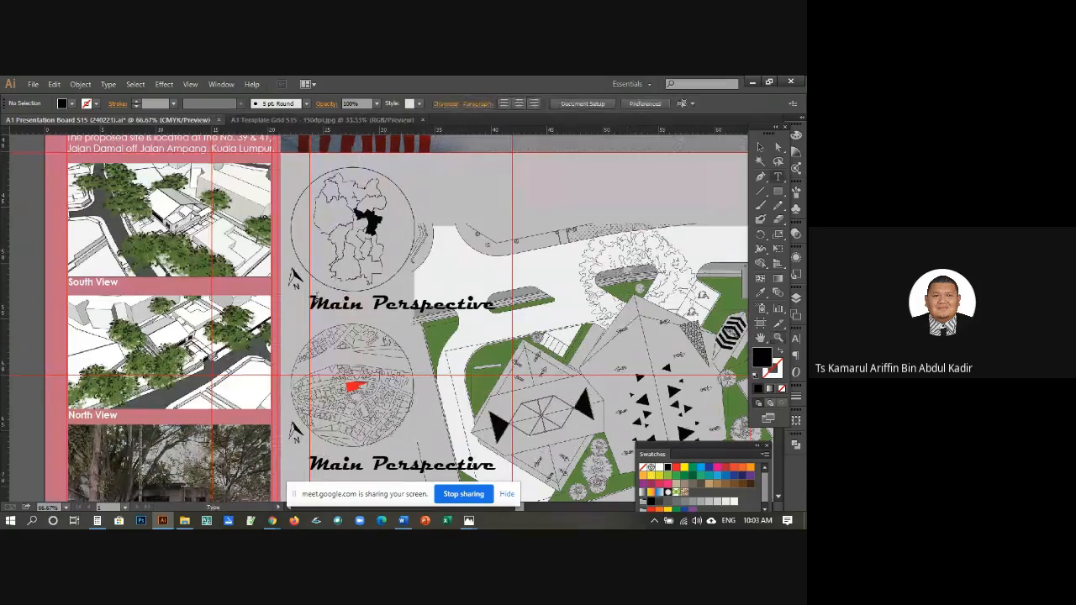
{"action": "left_click_drag", "start_coordinate": [309, 304], "coordinate": [498, 304]}
{"action": "type", "text": "K"}
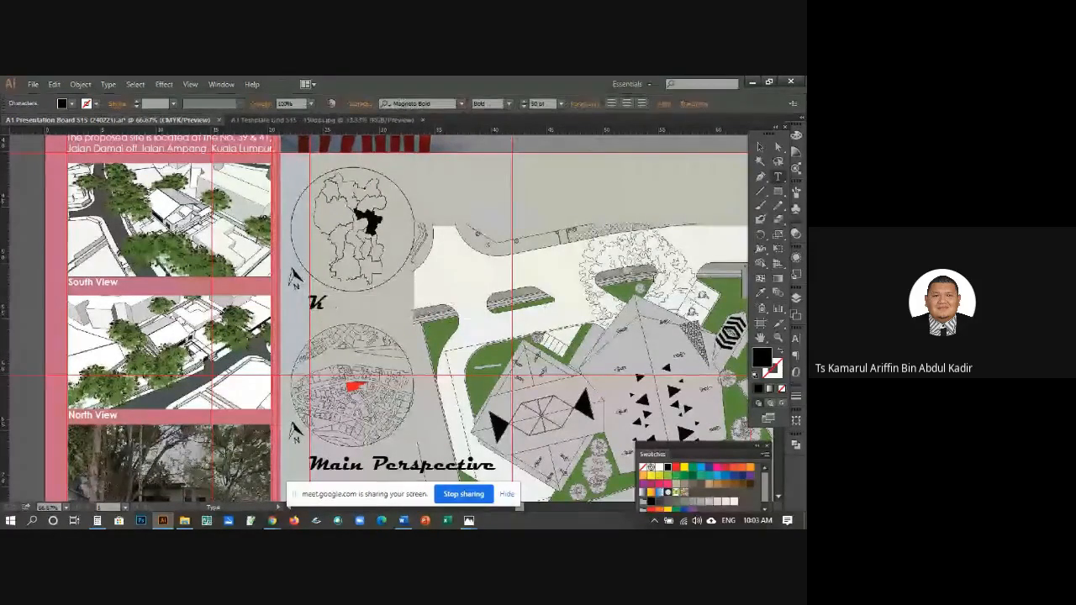
{"action": "type", "text": "ey Plan"}
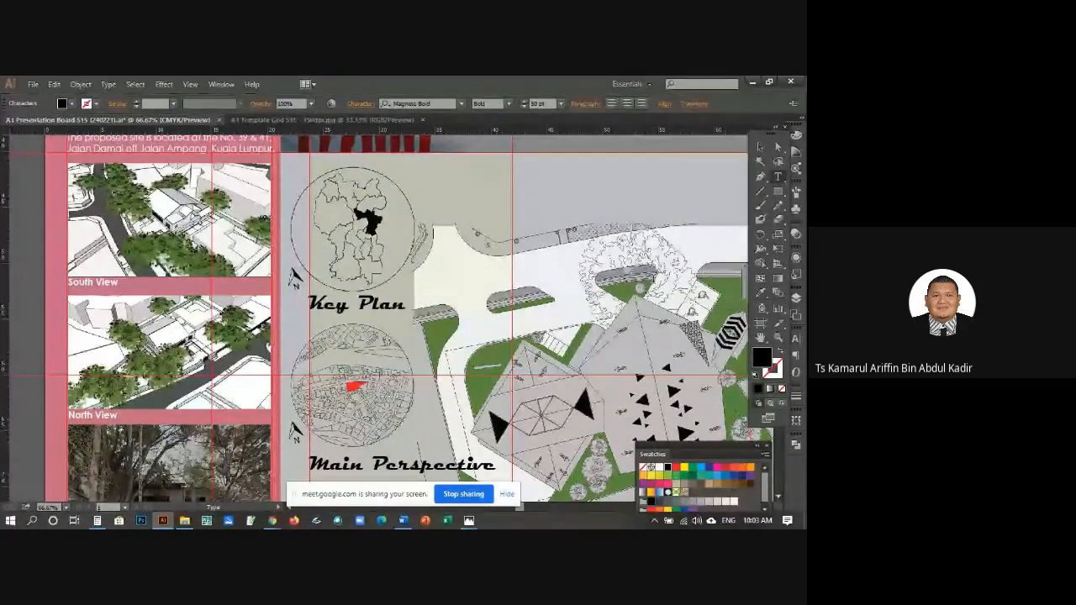
{"action": "left_click", "coordinate": [761, 148]}
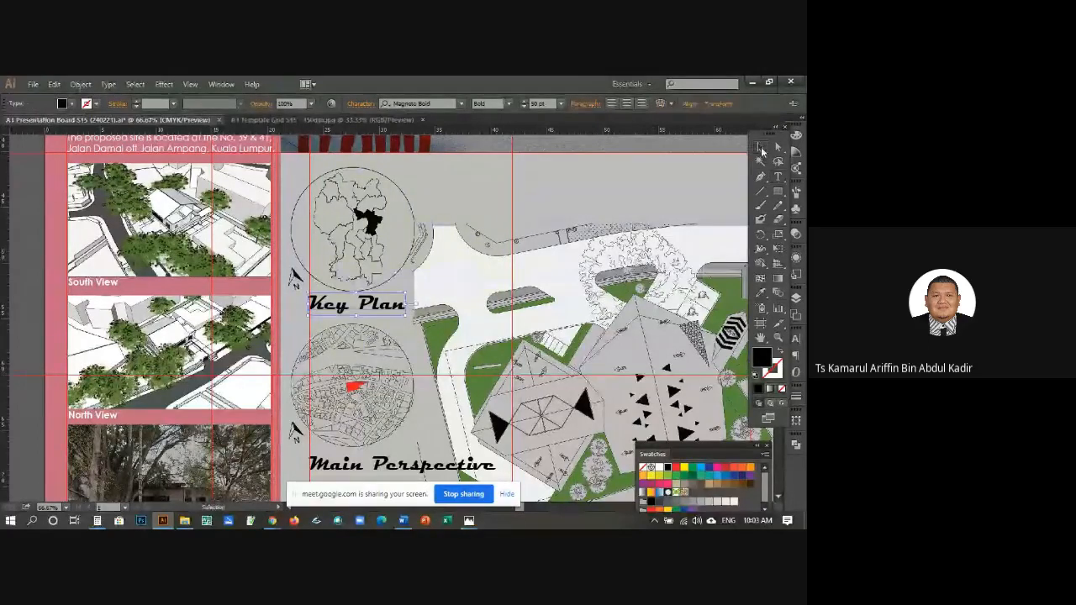
Step: Replace the title text under the lower circular map with "Location Plan", split over two lines
{"action": "scroll", "coordinate": [398, 310], "scroll_direction": "down", "scroll_amount": 2}
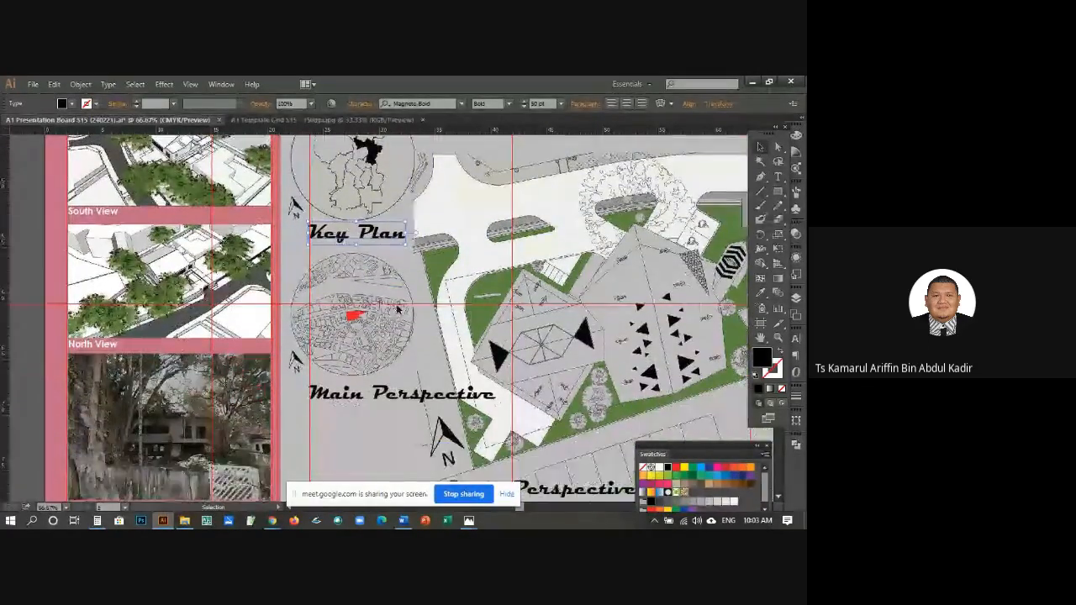
{"action": "left_click", "coordinate": [778, 176]}
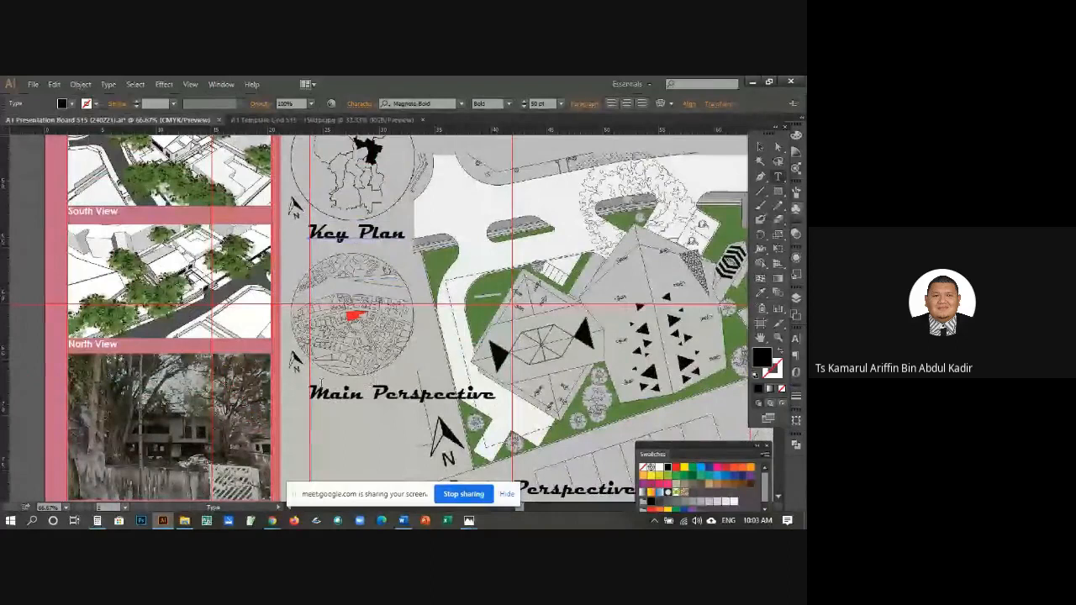
{"action": "left_click_drag", "start_coordinate": [308, 392], "coordinate": [498, 392]}
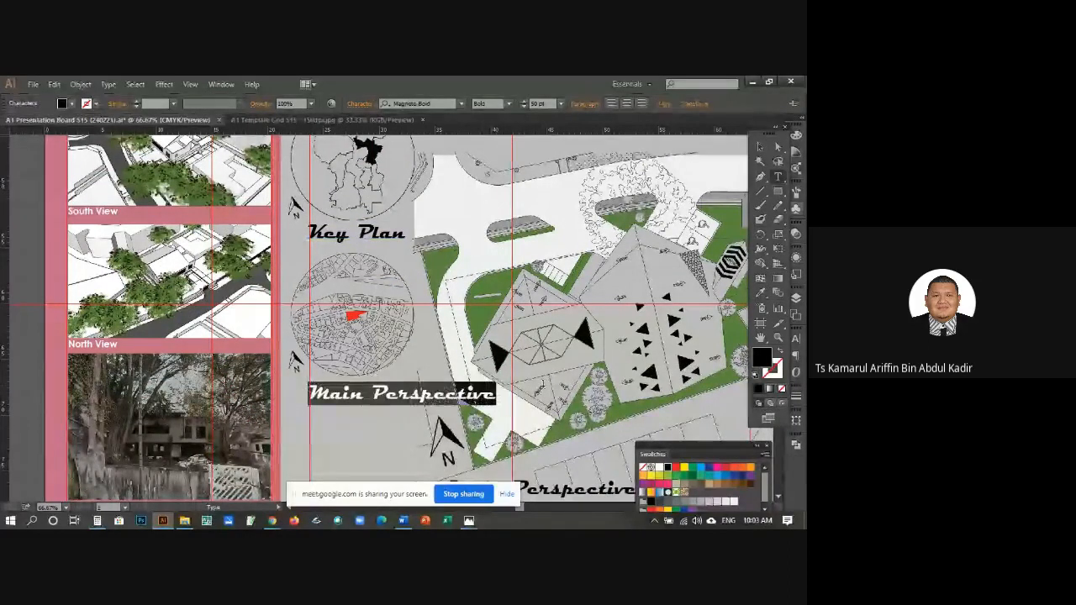
{"action": "type", "text": "Location"}
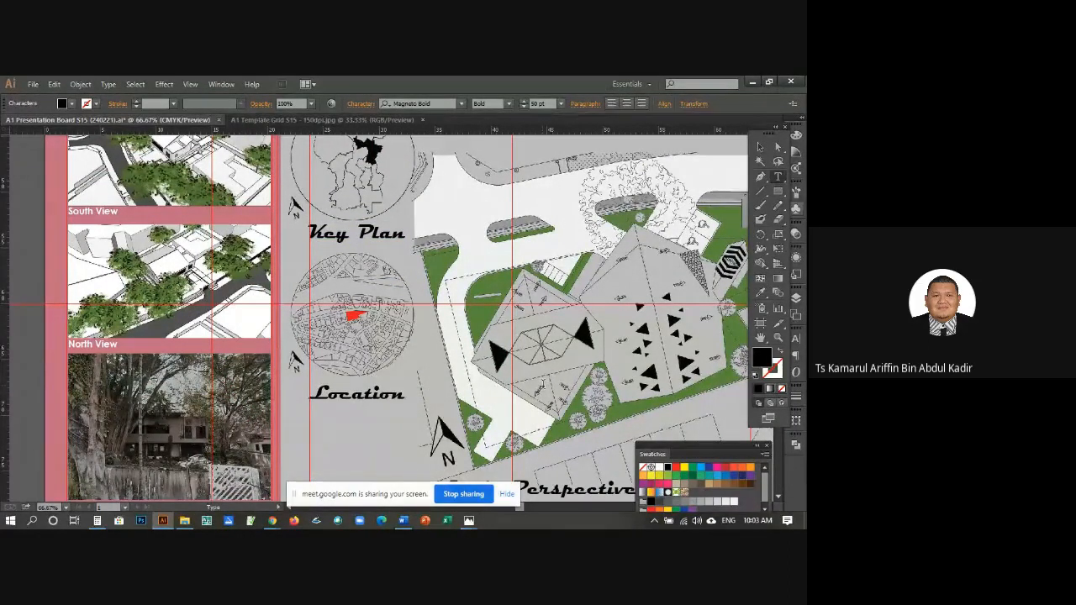
{"action": "key", "text": "Return"}
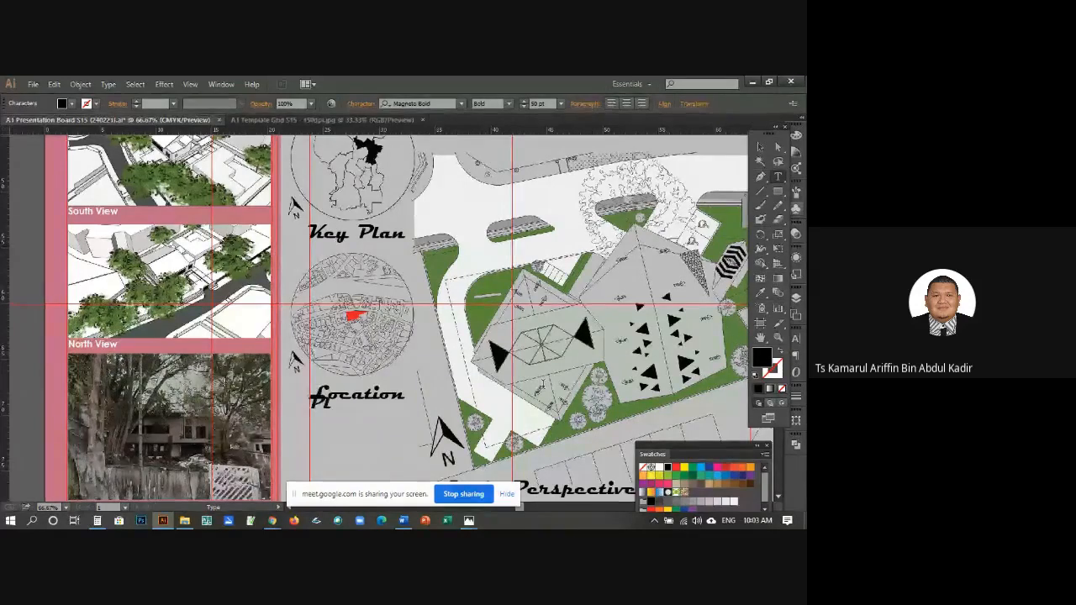
{"action": "type", "text": "Plan"}
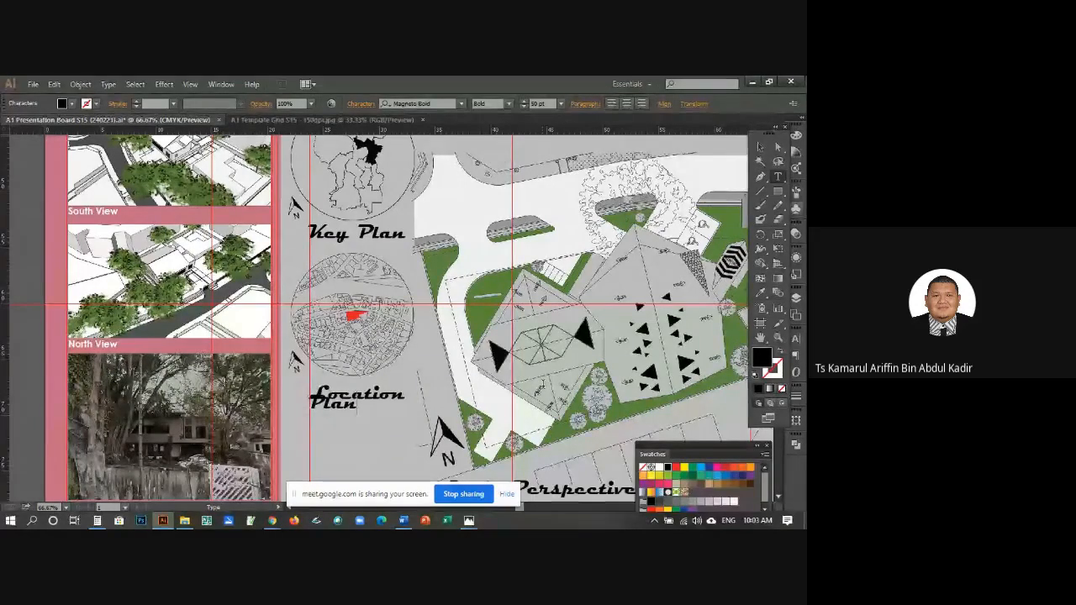
{"action": "left_click", "coordinate": [760, 147]}
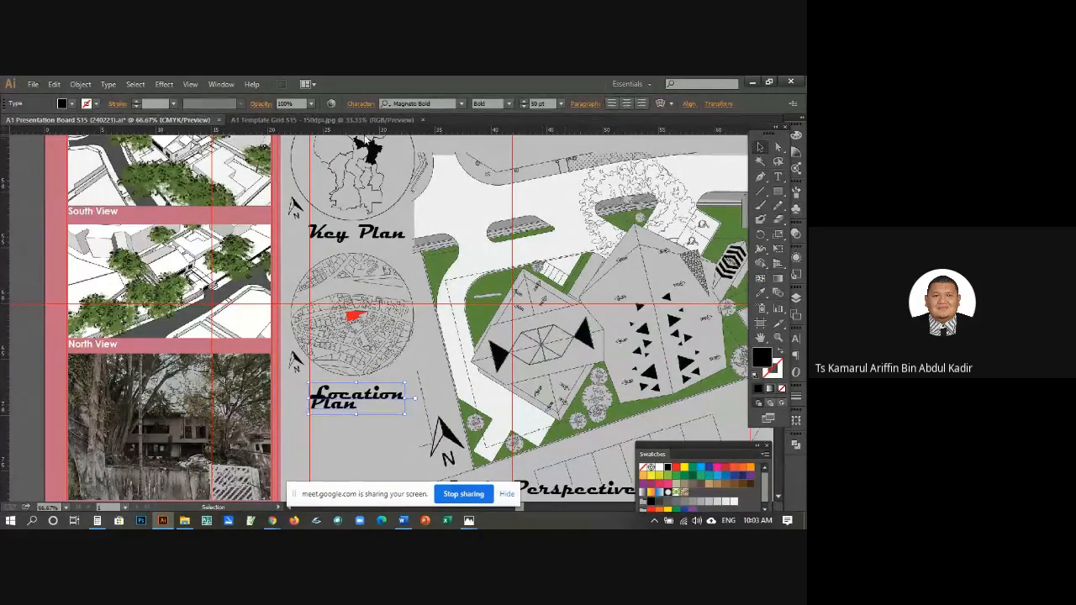
Step: Set the leading of the "Location Plan" label to 36 pt and shift the label slightly down and to the right
{"action": "left_click", "coordinate": [361, 106]}
{"action": "left_click", "coordinate": [330, 175]}
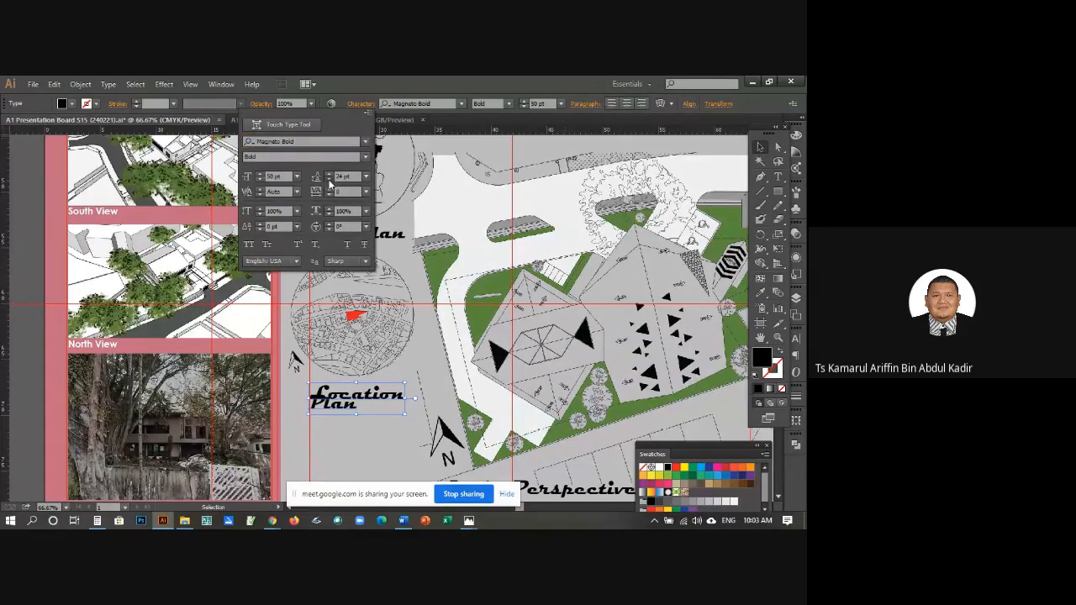
{"action": "left_click", "coordinate": [331, 174]}
{"action": "left_click", "coordinate": [330, 175]}
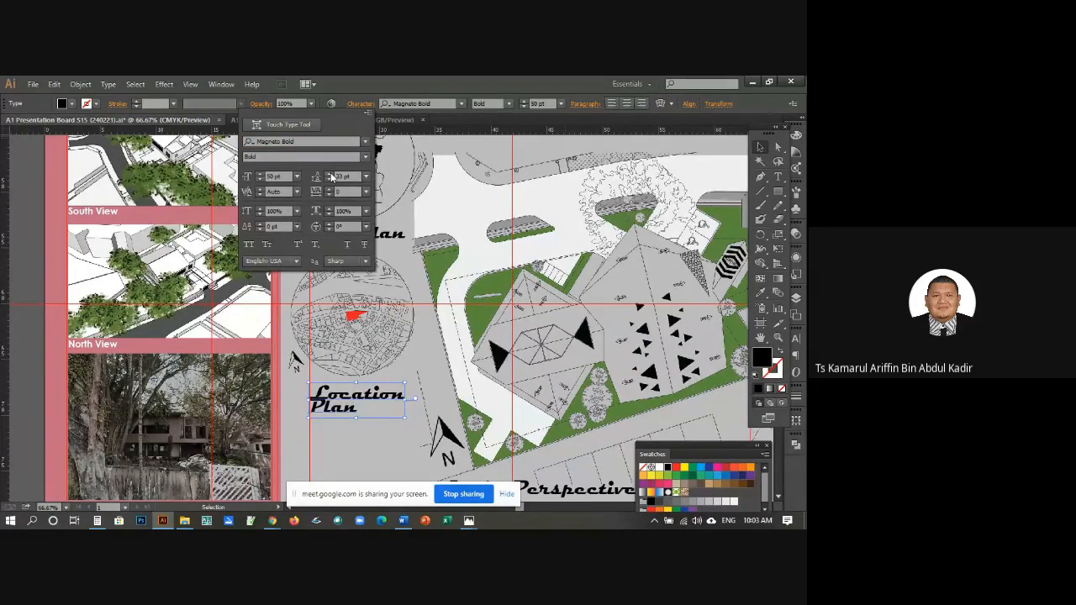
{"action": "left_click", "coordinate": [330, 175]}
{"action": "left_click", "coordinate": [330, 175]}
{"action": "left_click", "coordinate": [330, 175]}
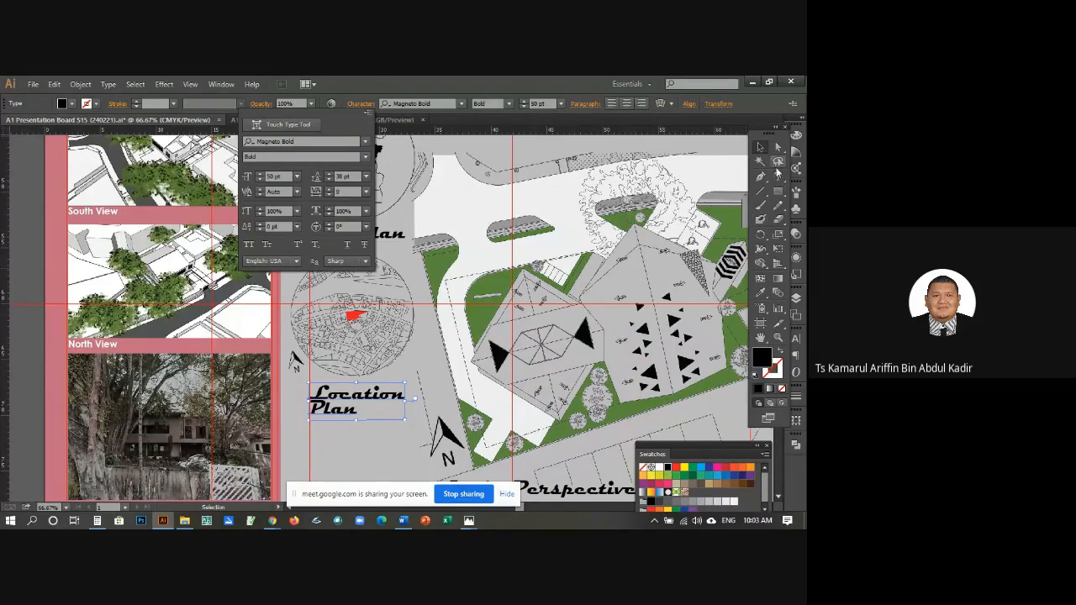
{"action": "left_click", "coordinate": [778, 174]}
{"action": "left_click_drag", "start_coordinate": [354, 414], "coordinate": [358, 416]}
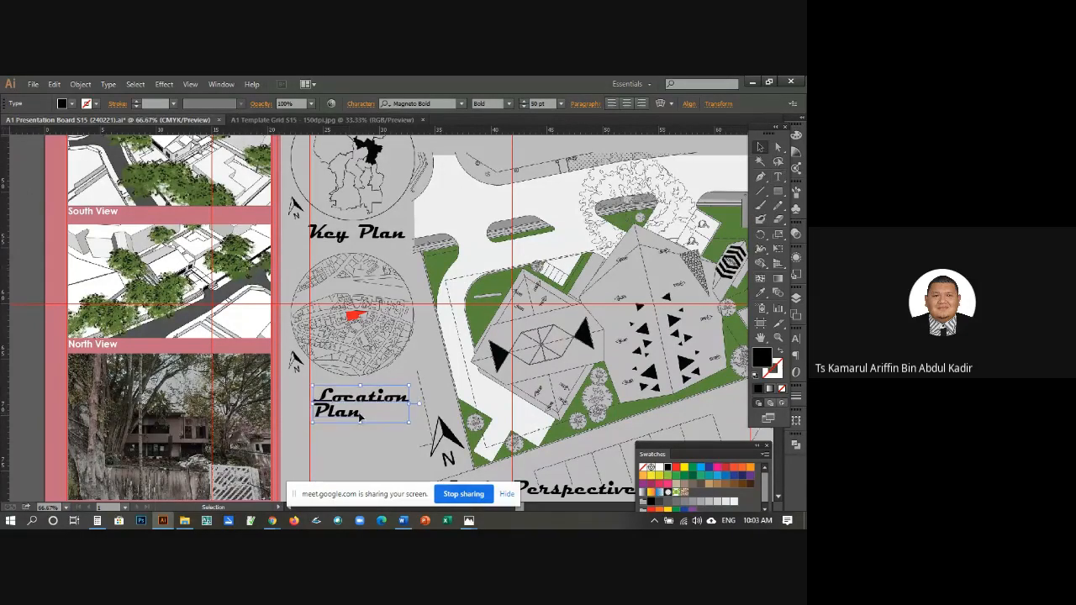
Step: Undo the last move of the "Location Plan" label and add the line "1:1000" beneath its text
{"action": "left_click", "coordinate": [63, 87]}
{"action": "left_click", "coordinate": [79, 95]}
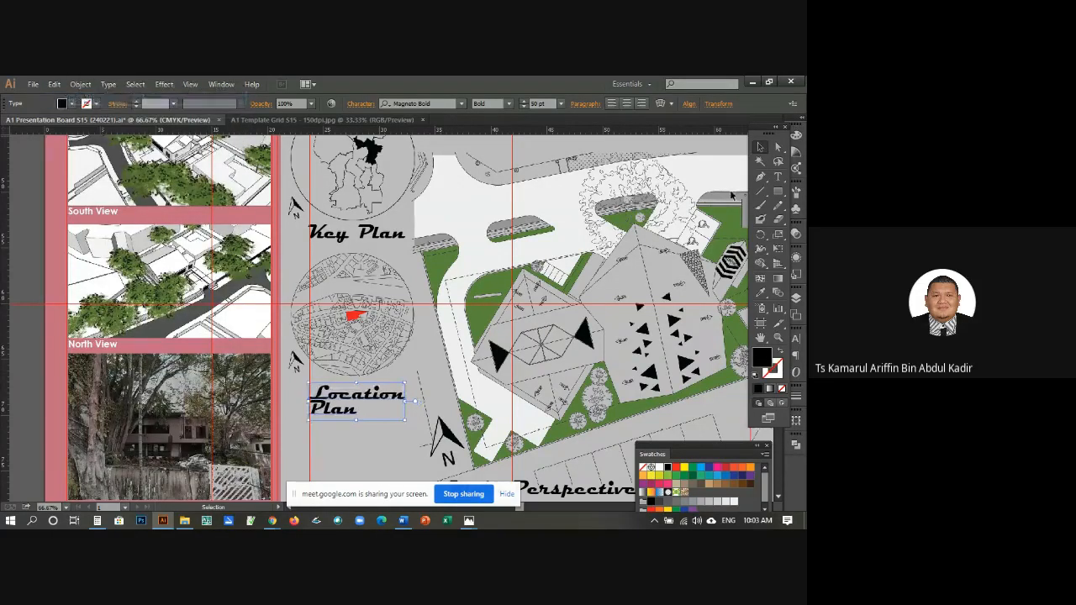
{"action": "left_click", "coordinate": [779, 175]}
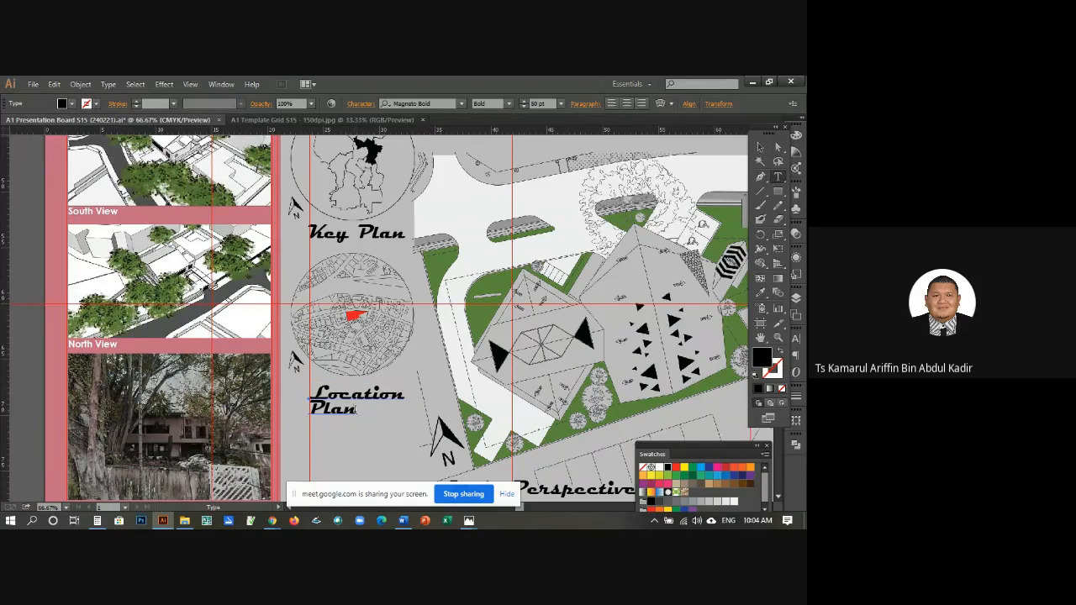
{"action": "left_click", "coordinate": [360, 410]}
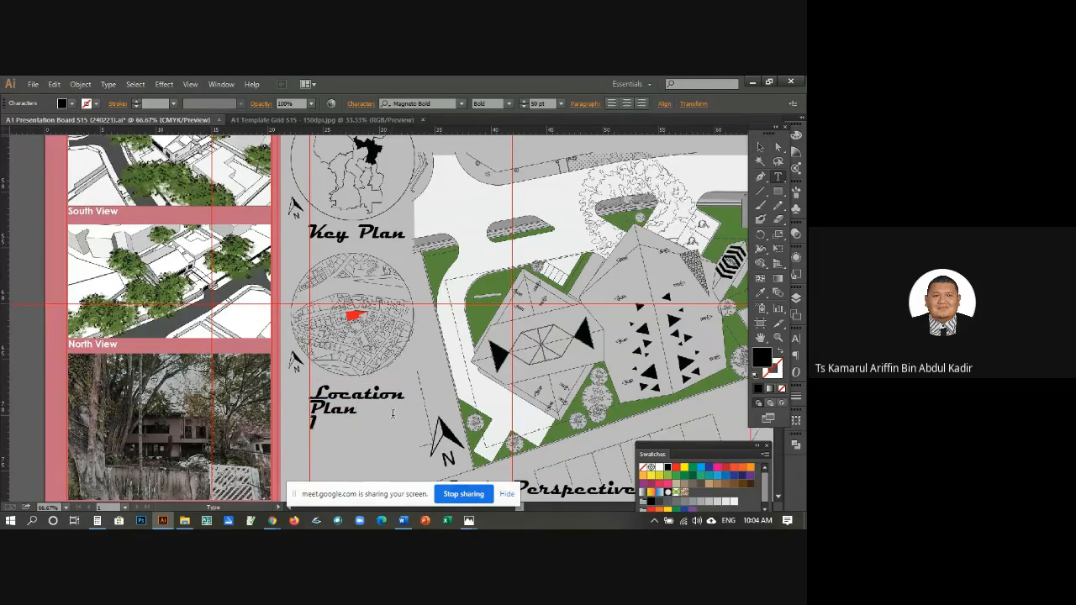
{"action": "type", "text": "1:1000"}
Step: Reduce the font size of the "1:1000" line under "Location Plan" to 26 pt
{"action": "left_click_drag", "start_coordinate": [379, 426], "coordinate": [303, 429]}
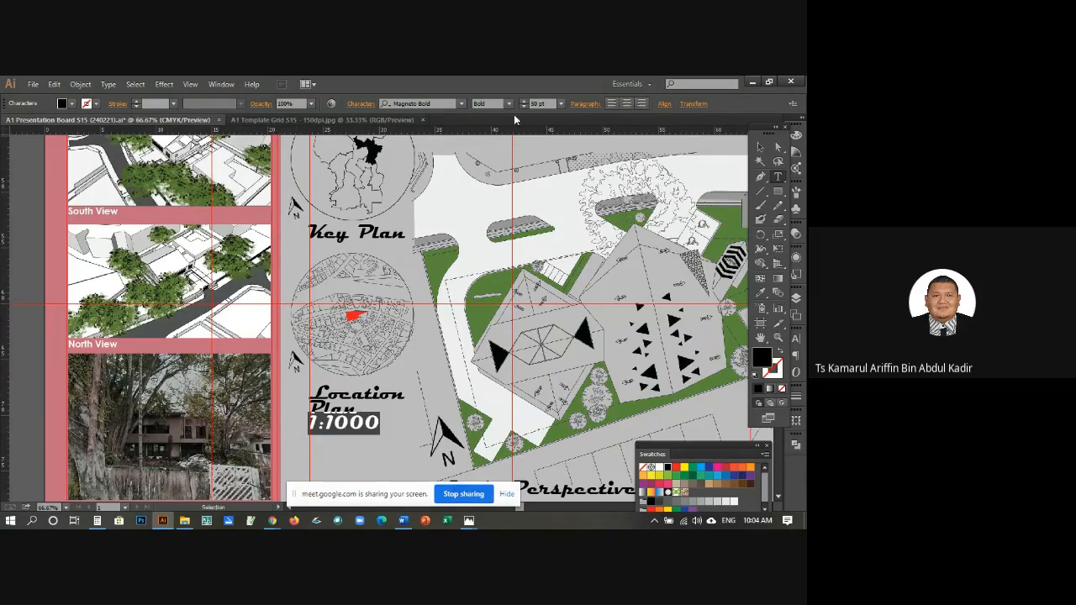
{"action": "left_click", "coordinate": [523, 107]}
{"action": "left_click", "coordinate": [523, 107]}
{"action": "left_click", "coordinate": [523, 107]}
{"action": "left_click", "coordinate": [522, 107]}
{"action": "left_click", "coordinate": [523, 106]}
{"action": "left_click", "coordinate": [523, 107]}
{"action": "left_click", "coordinate": [523, 107]}
{"action": "left_click", "coordinate": [523, 107]}
{"action": "left_click", "coordinate": [523, 106]}
{"action": "left_click", "coordinate": [523, 107]}
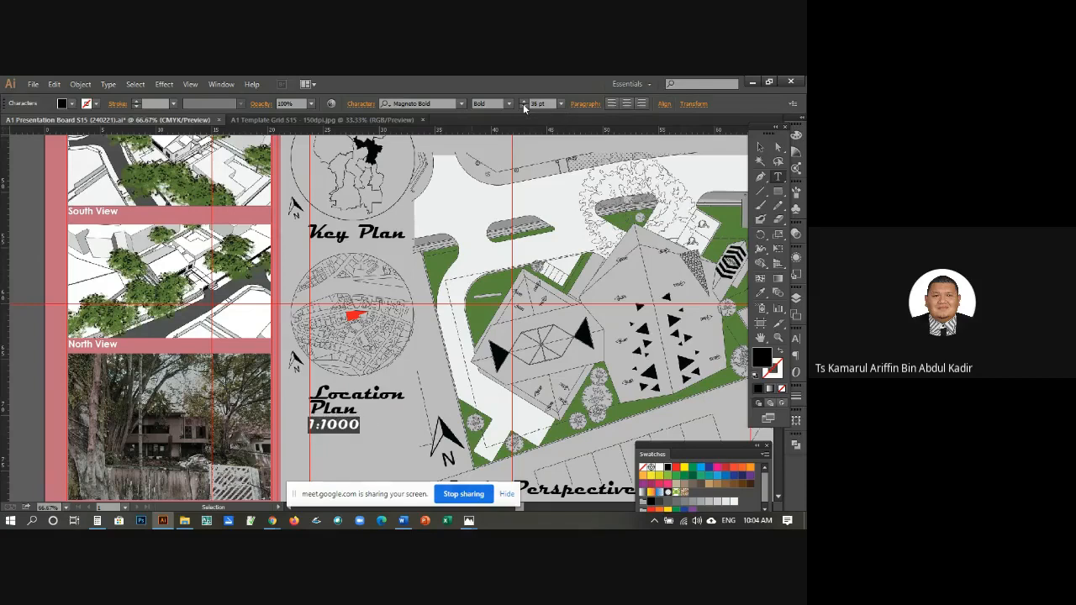
{"action": "left_click", "coordinate": [523, 107]}
{"action": "left_click", "coordinate": [522, 107]}
{"action": "left_click", "coordinate": [523, 107]}
{"action": "left_click", "coordinate": [523, 107]}
{"action": "left_click", "coordinate": [523, 107]}
{"action": "left_click", "coordinate": [523, 107]}
{"action": "left_click", "coordinate": [523, 107]}
{"action": "left_click", "coordinate": [523, 107]}
{"action": "left_click", "coordinate": [523, 107]}
{"action": "left_click", "coordinate": [523, 106]}
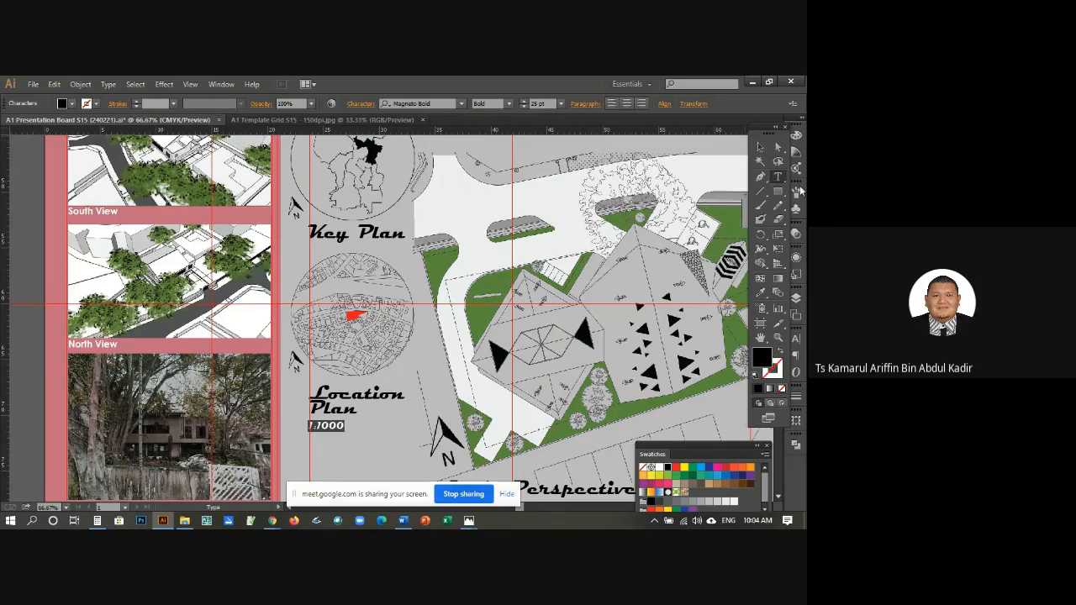
Step: Add the line "Not to Scale" beneath the "Key Plan" title within the same text object
{"action": "left_click", "coordinate": [778, 177]}
{"action": "type", "text": "Not"}
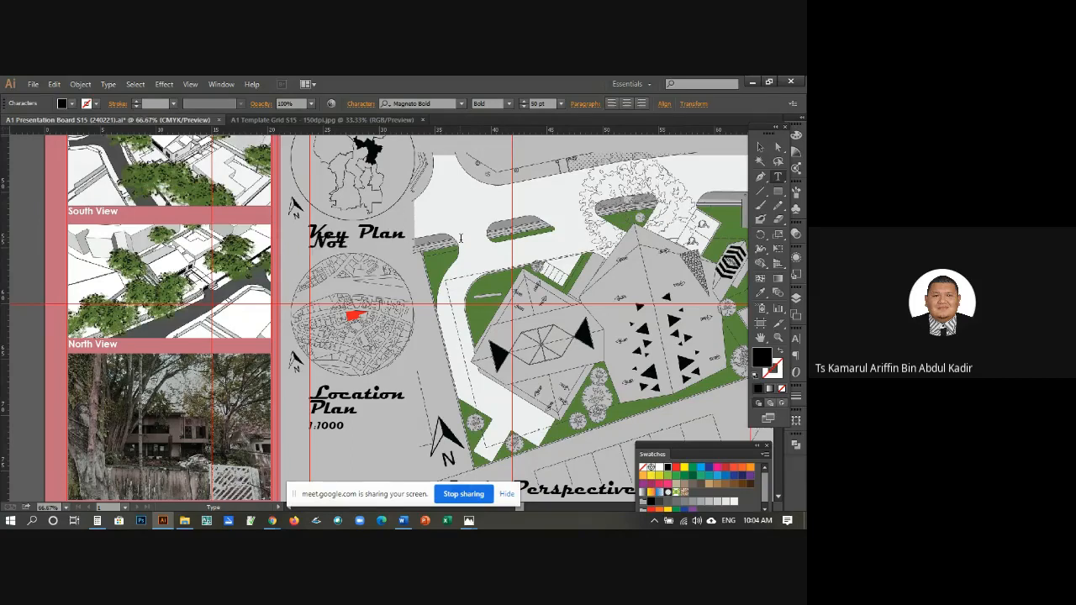
{"action": "type", "text": " to Scale"}
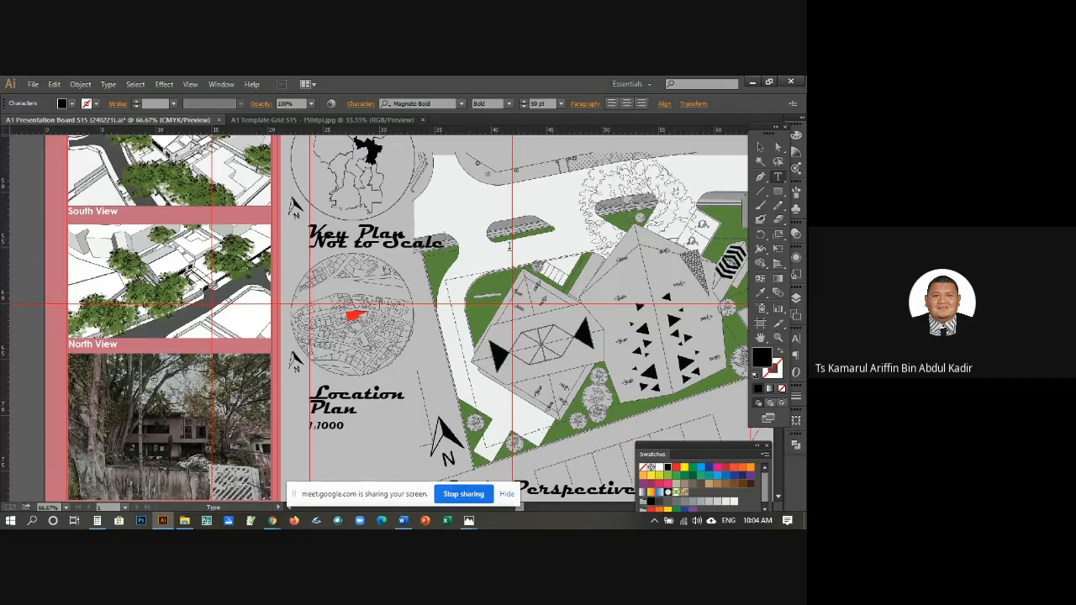
Step: Reduce the font size of the "Not to Scale" line to roughly match the small "1:1000" scale text
{"action": "left_click_drag", "start_coordinate": [441, 245], "coordinate": [304, 248]}
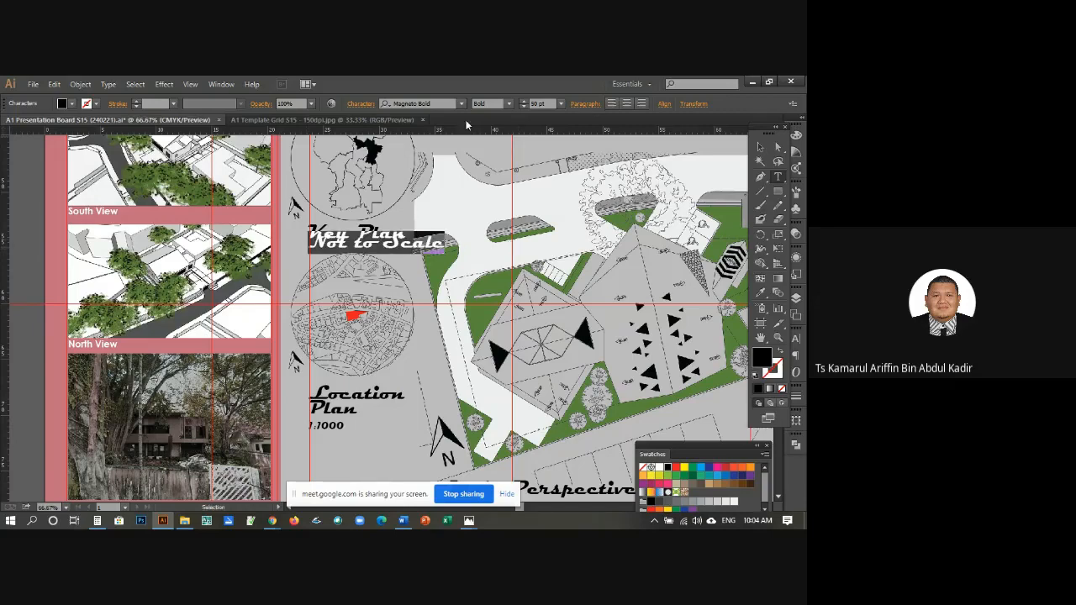
{"action": "left_click", "coordinate": [522, 107]}
{"action": "left_click", "coordinate": [522, 108]}
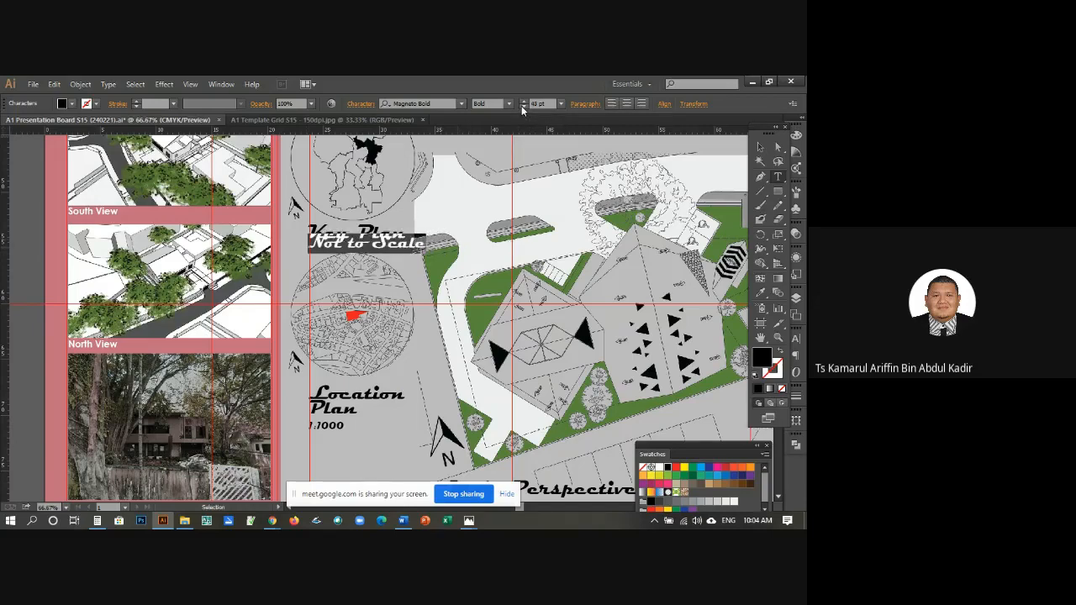
{"action": "left_click", "coordinate": [522, 107]}
{"action": "left_click", "coordinate": [522, 107]}
{"action": "left_click", "coordinate": [522, 107]}
{"action": "left_click", "coordinate": [522, 108]}
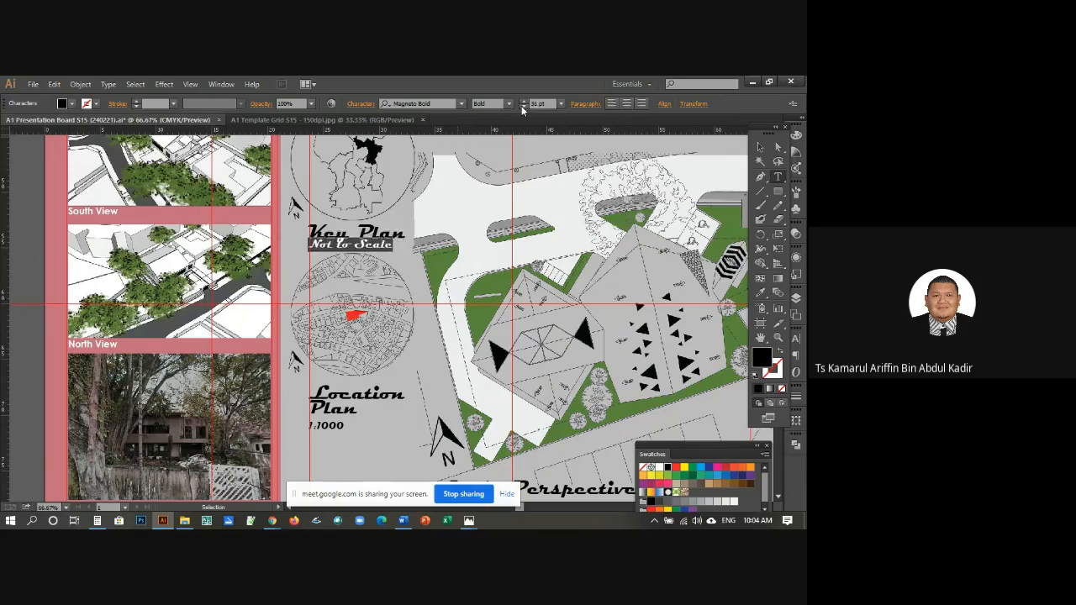
{"action": "left_click", "coordinate": [523, 108]}
{"action": "left_click", "coordinate": [523, 108]}
{"action": "left_click", "coordinate": [522, 107]}
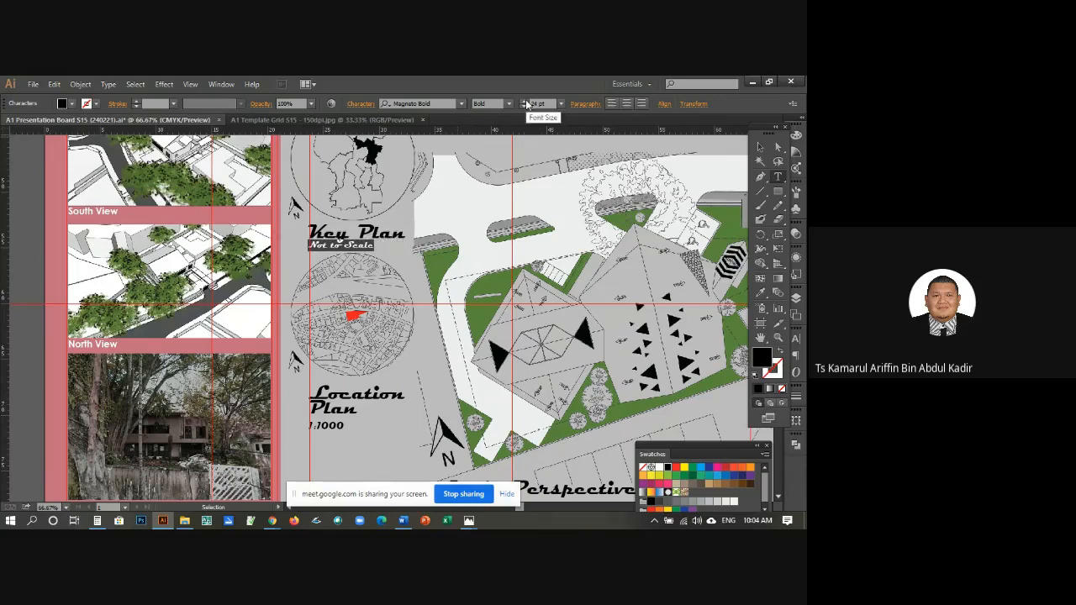
{"action": "left_click", "coordinate": [523, 107]}
Step: Increase the leading of the whole "Key Plan" label to 27 pt
{"action": "left_click", "coordinate": [760, 147]}
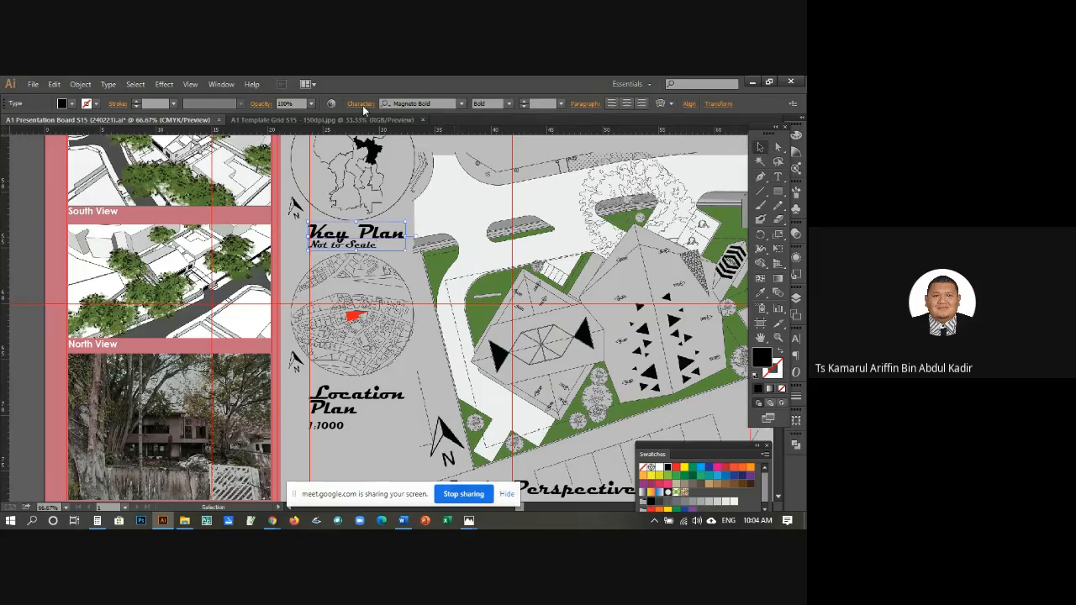
{"action": "left_click", "coordinate": [364, 105]}
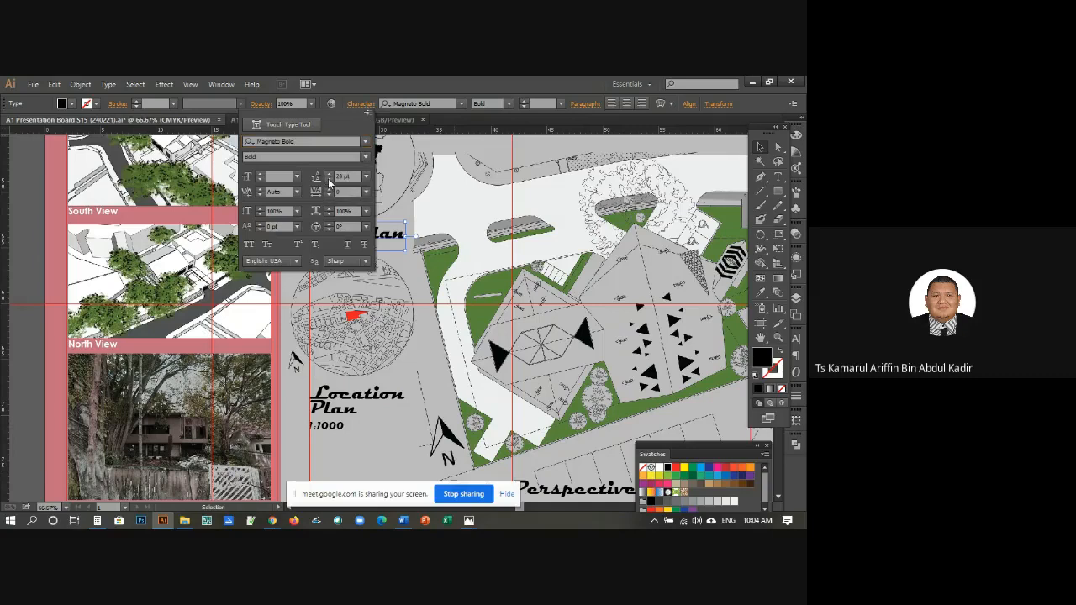
{"action": "left_click", "coordinate": [329, 174]}
{"action": "left_click", "coordinate": [29, 199]}
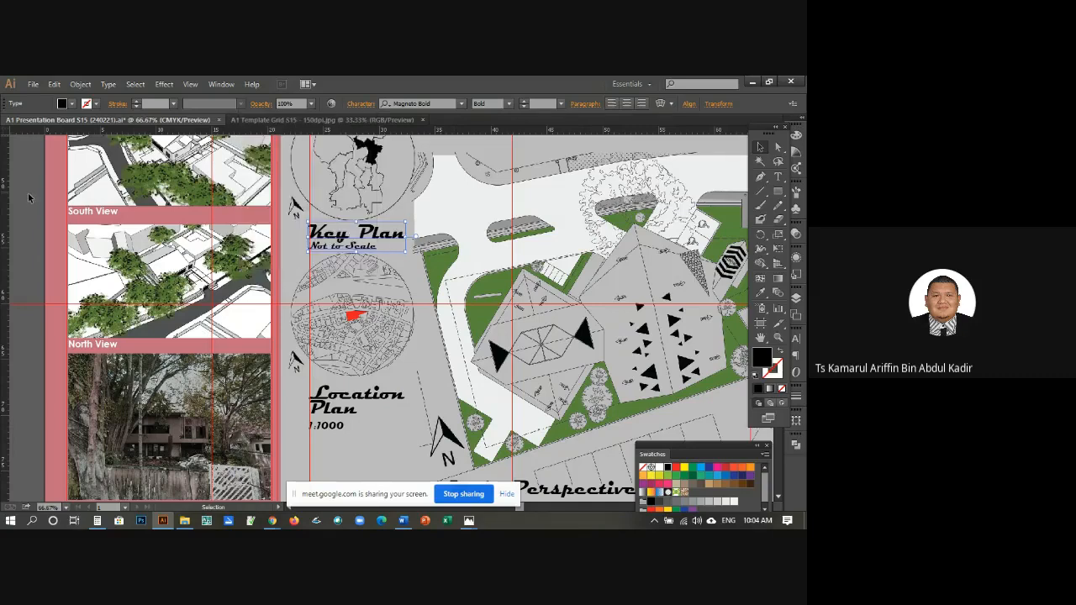
{"action": "left_click", "coordinate": [28, 199]}
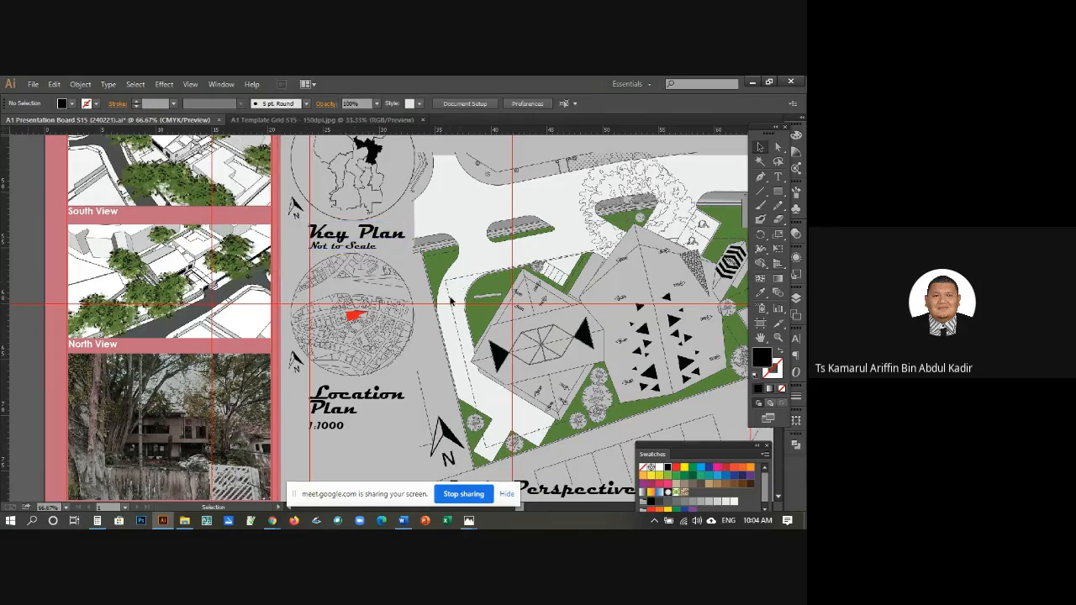
Step: Check the leading of the "Location Plan" label and increase the "Key Plan" label's leading to a similar value
{"action": "left_click", "coordinate": [355, 412]}
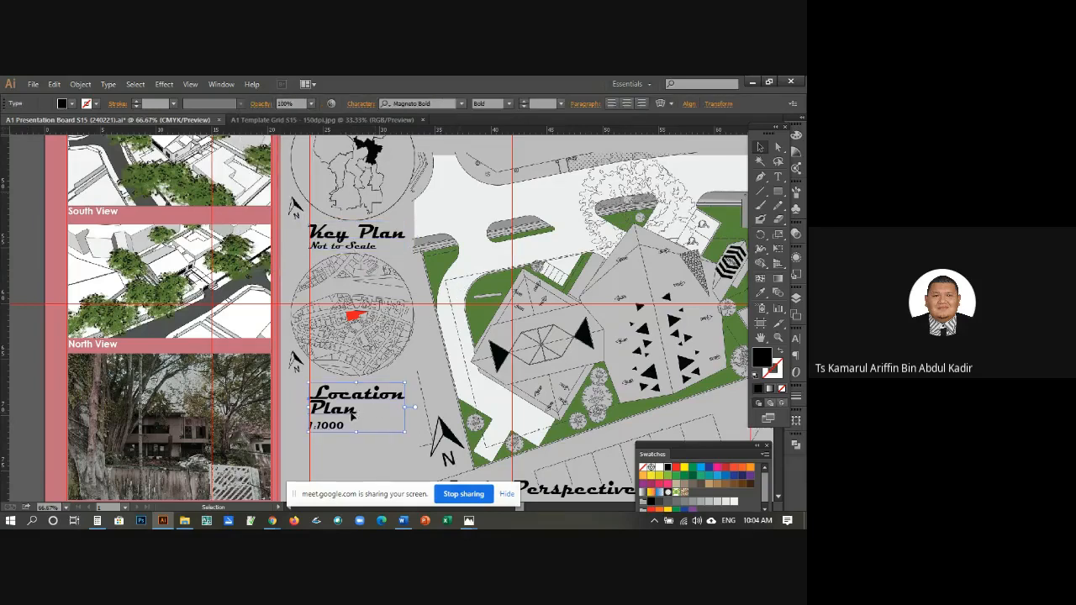
{"action": "left_click", "coordinate": [359, 104]}
{"action": "left_click", "coordinate": [38, 168]}
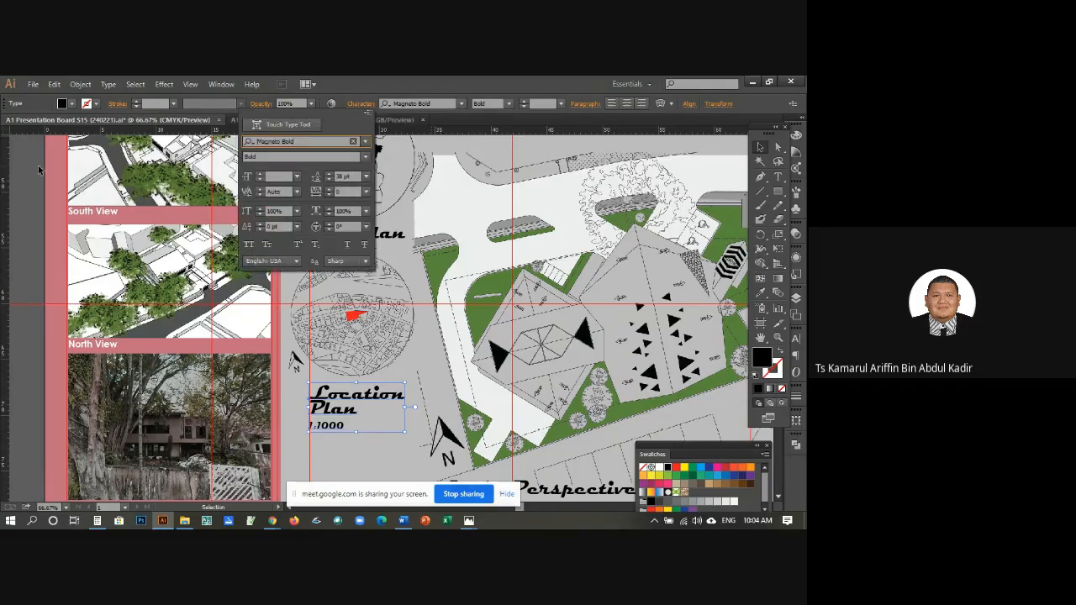
{"action": "left_click", "coordinate": [331, 247]}
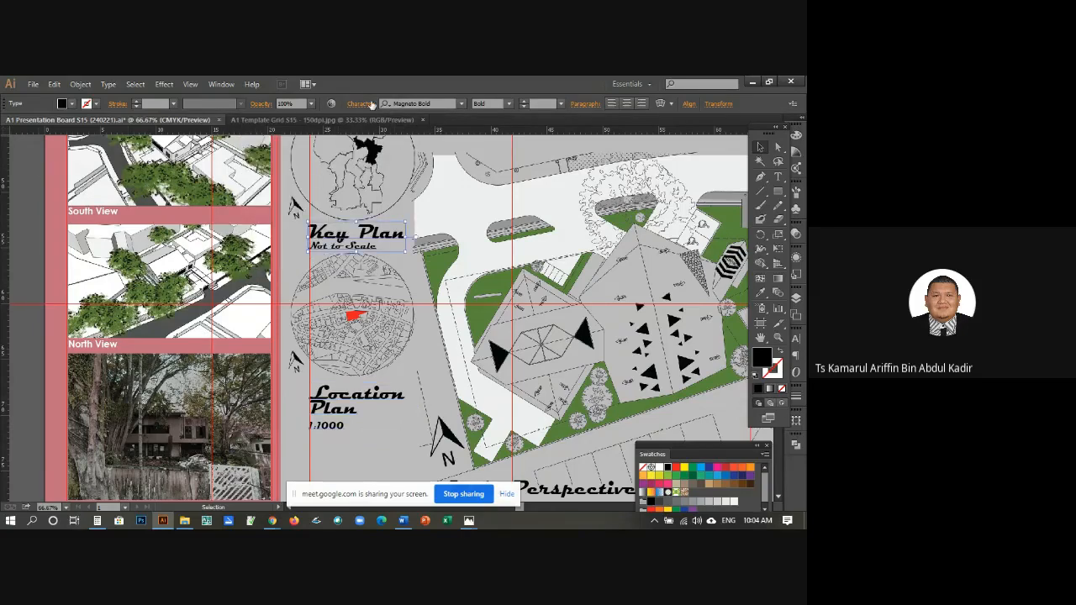
{"action": "left_click", "coordinate": [366, 106]}
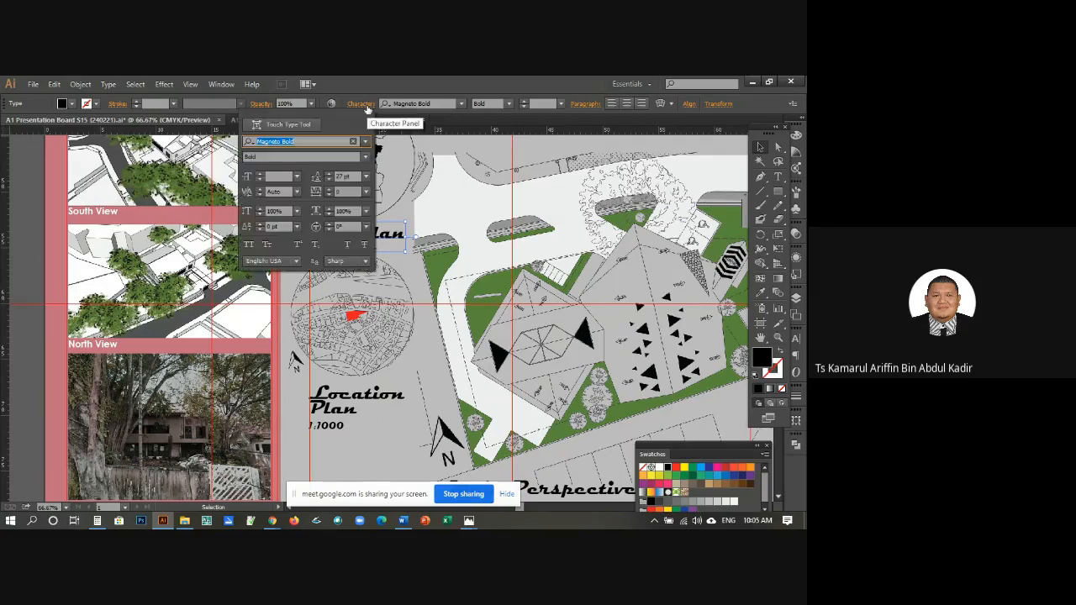
{"action": "left_click", "coordinate": [328, 174]}
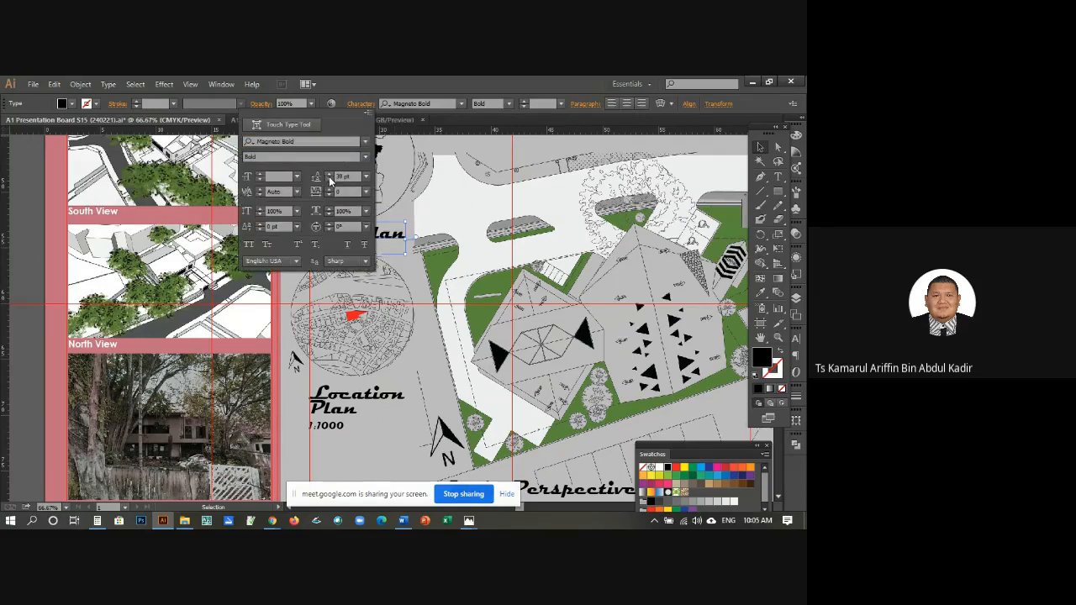
{"action": "left_click", "coordinate": [28, 172]}
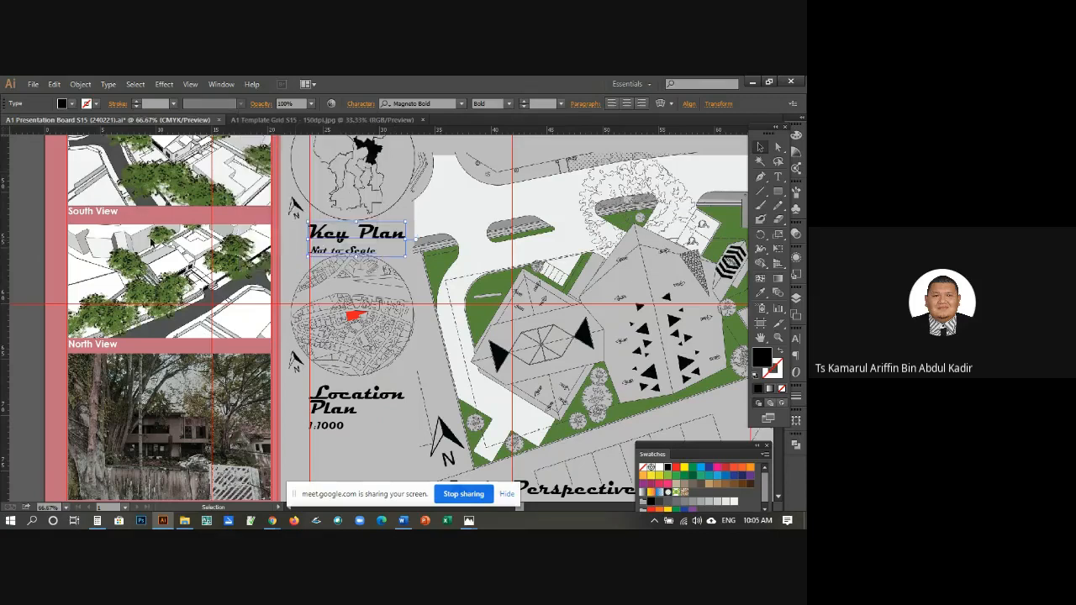
{"action": "left_click", "coordinate": [38, 194]}
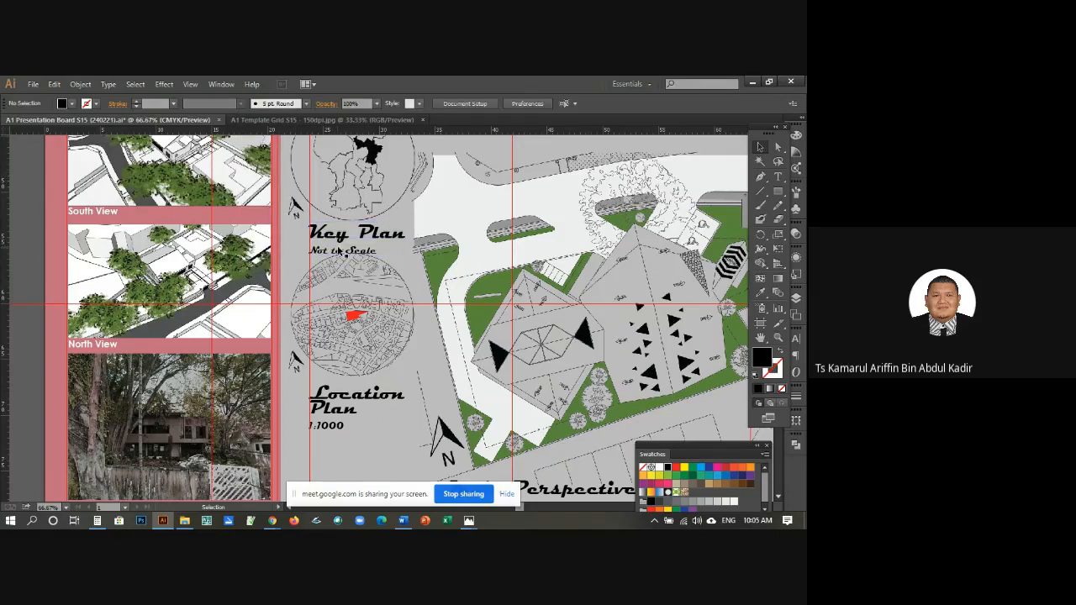
Step: Reduce the leading of the "Key Plan" label to 30 pt and deselect it
{"action": "left_click", "coordinate": [365, 253]}
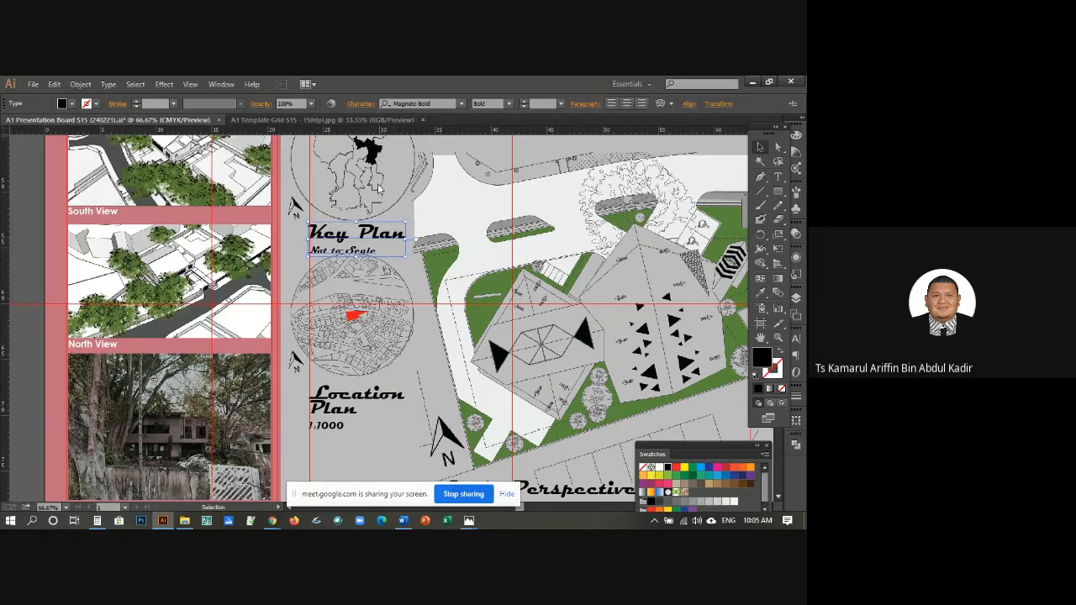
{"action": "left_click", "coordinate": [361, 103]}
{"action": "left_click", "coordinate": [329, 180]}
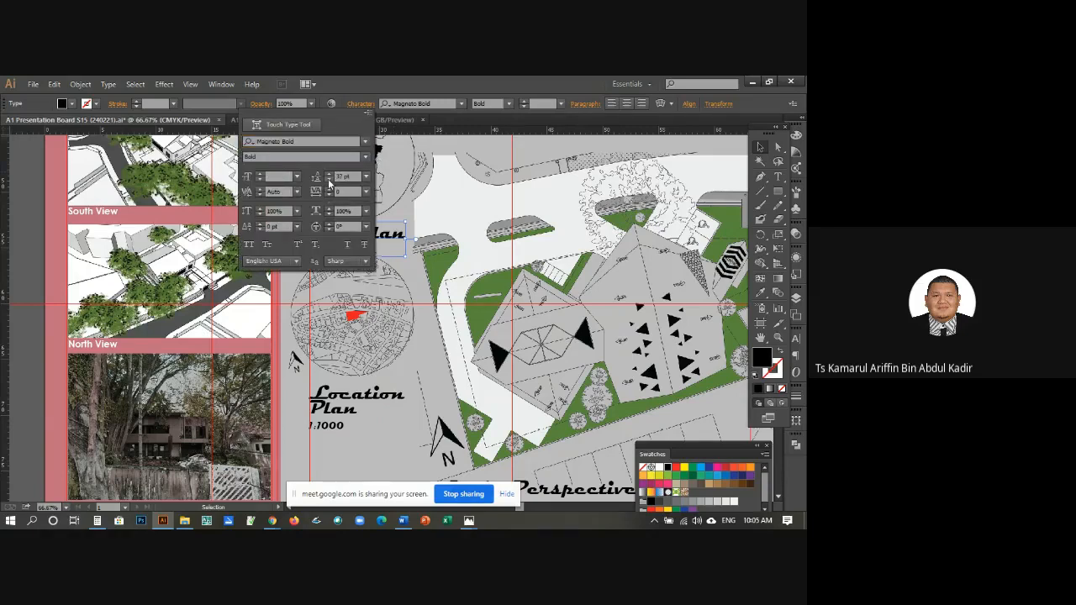
{"action": "left_click", "coordinate": [31, 195]}
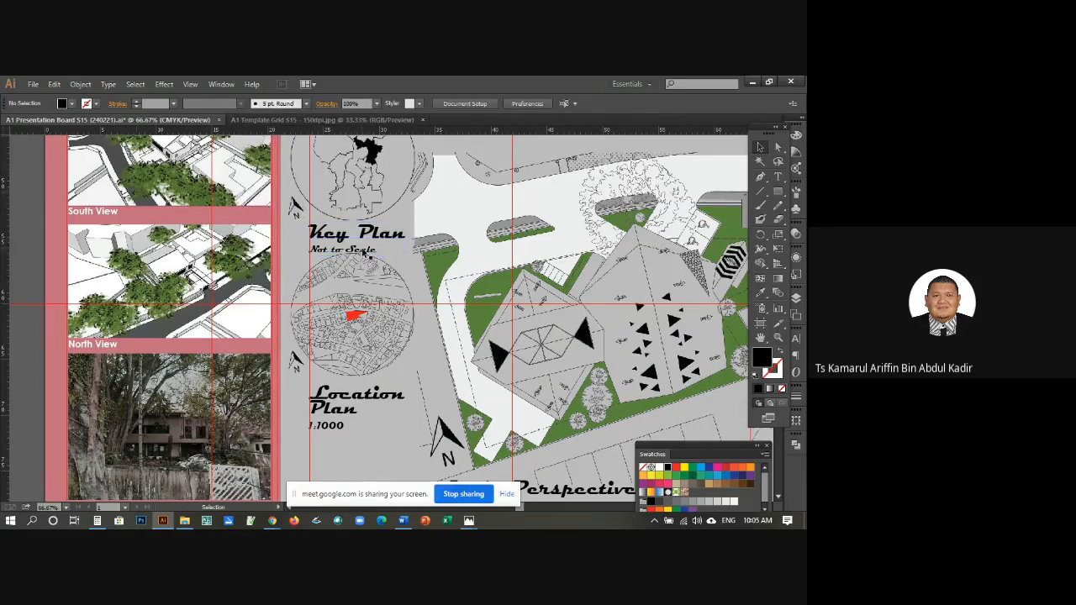
{"action": "left_click", "coordinate": [363, 249]}
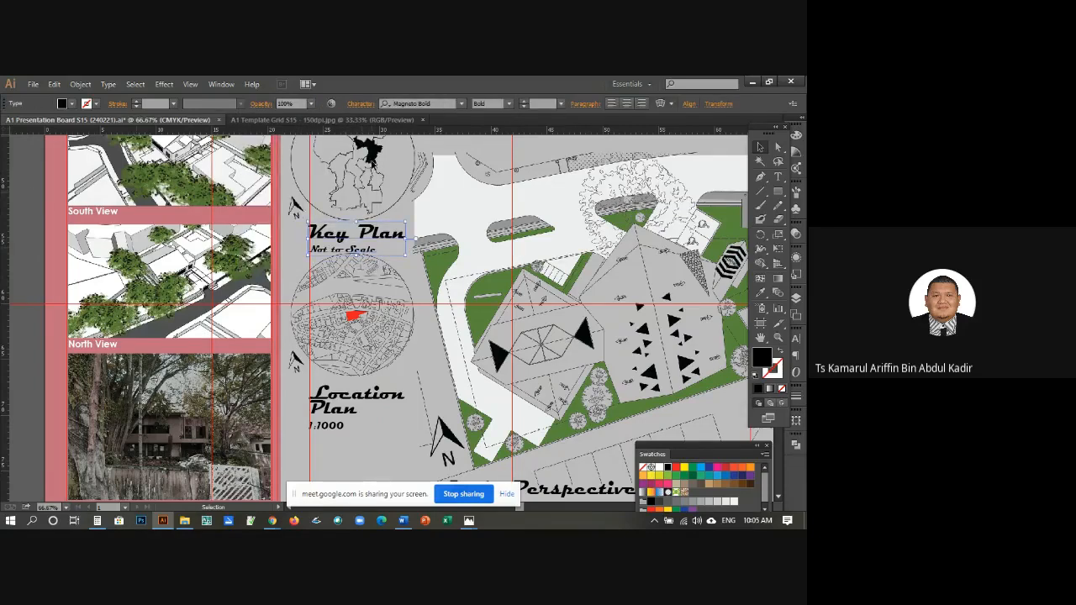
{"action": "left_click", "coordinate": [356, 106]}
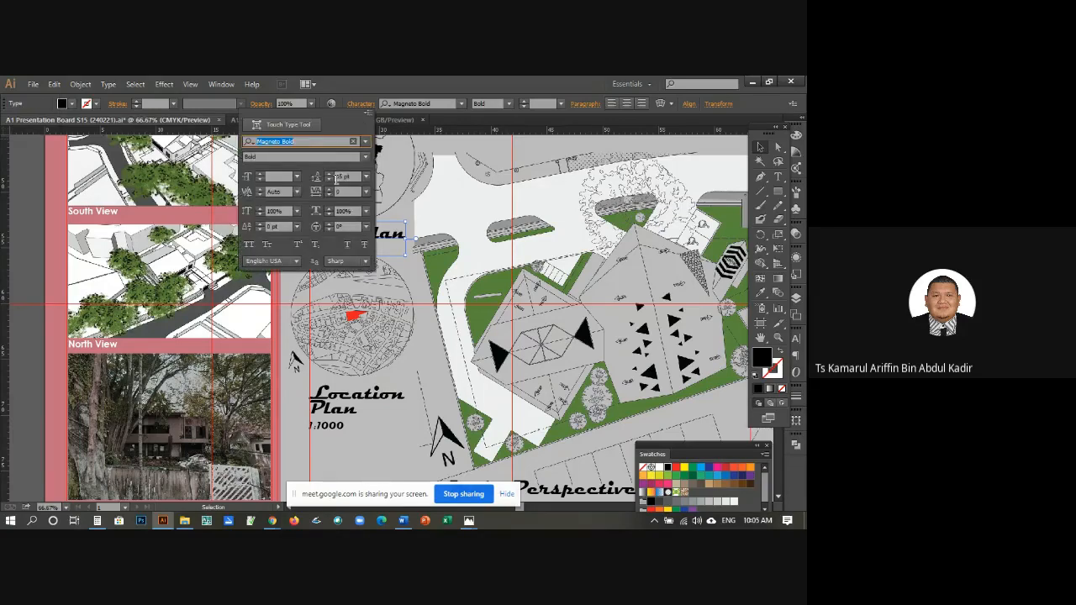
{"action": "left_click", "coordinate": [335, 177]}
{"action": "left_click", "coordinate": [328, 180]}
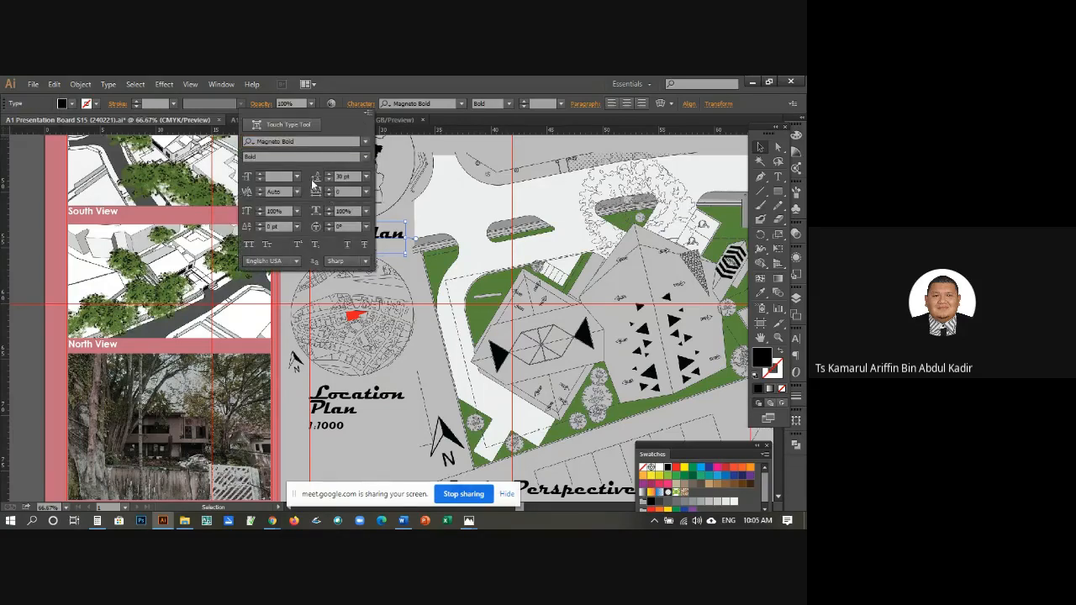
{"action": "left_click", "coordinate": [41, 169]}
{"action": "left_click", "coordinate": [41, 169]}
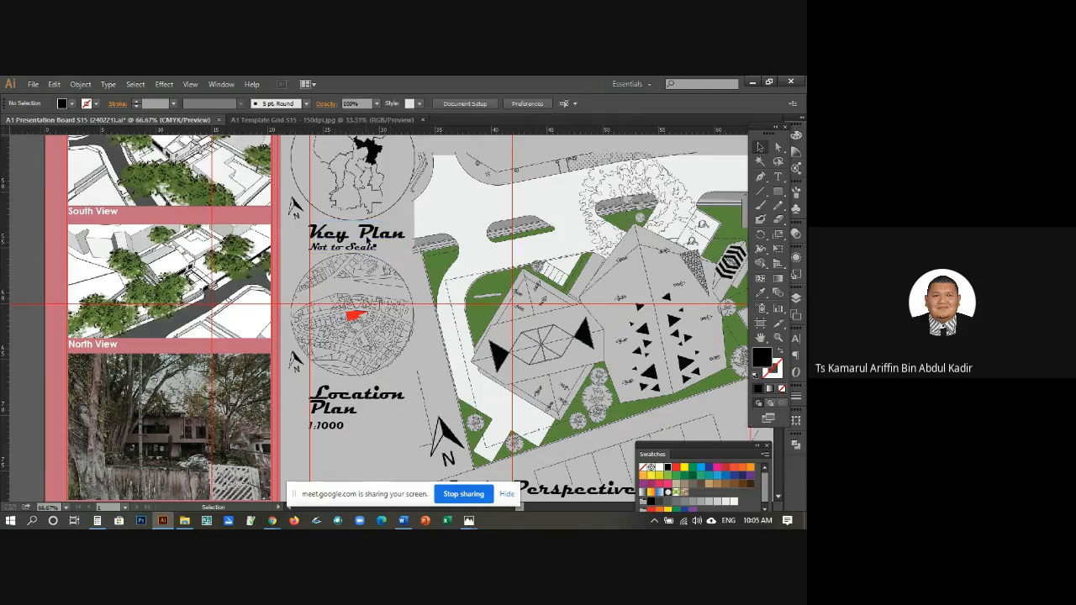
Step: Reduce the leading of the "Location Plan" label to 30 pt, matching the "Key Plan" label
{"action": "left_click", "coordinate": [341, 428]}
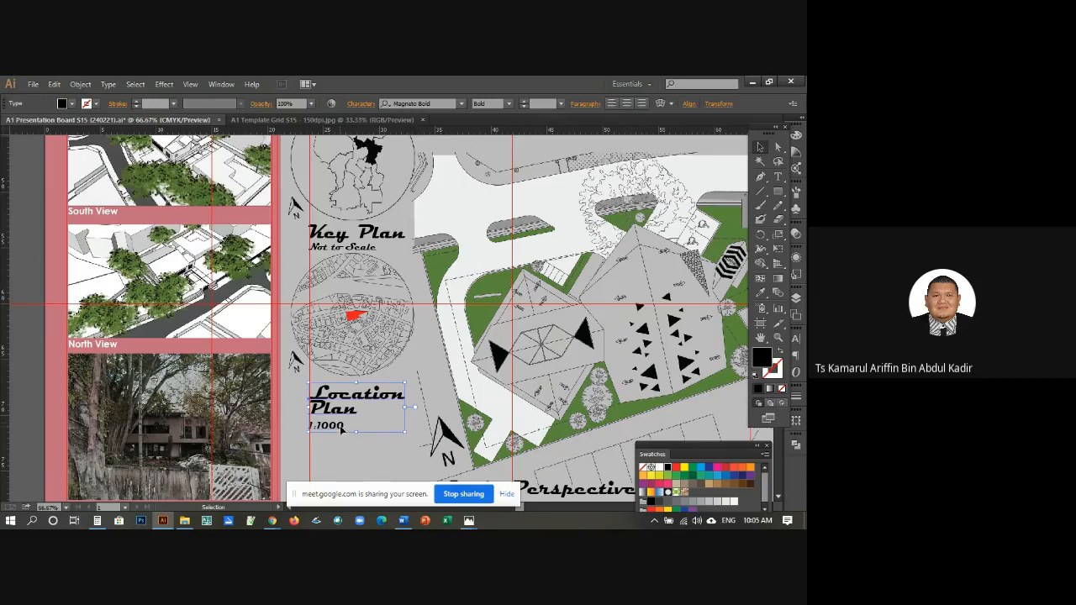
{"action": "left_click", "coordinate": [354, 105]}
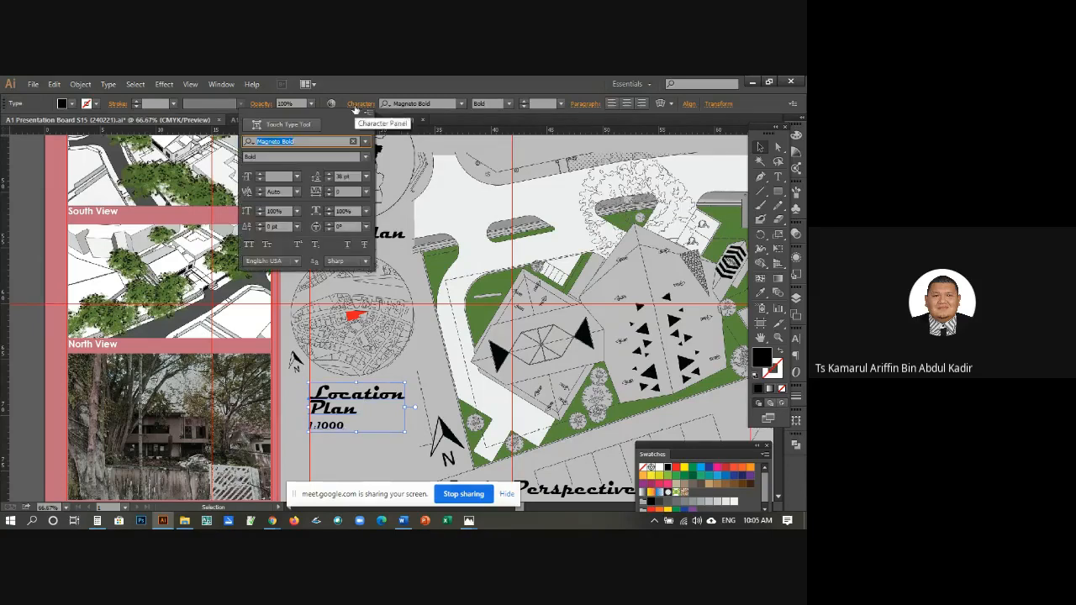
{"action": "left_click", "coordinate": [329, 180]}
{"action": "left_click", "coordinate": [330, 181]}
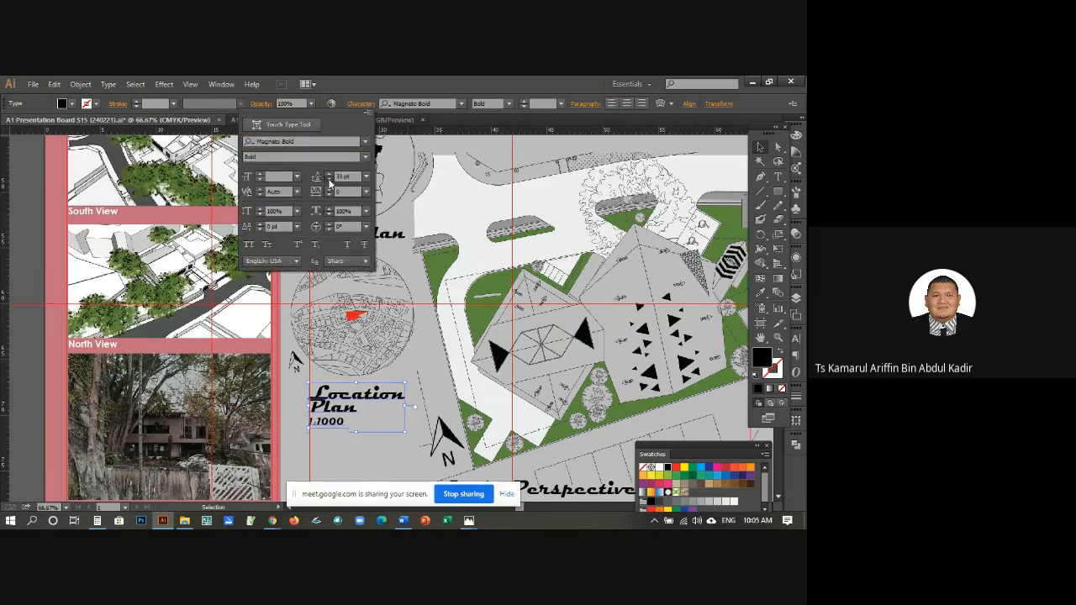
{"action": "left_click", "coordinate": [330, 181]}
{"action": "left_click", "coordinate": [330, 181]}
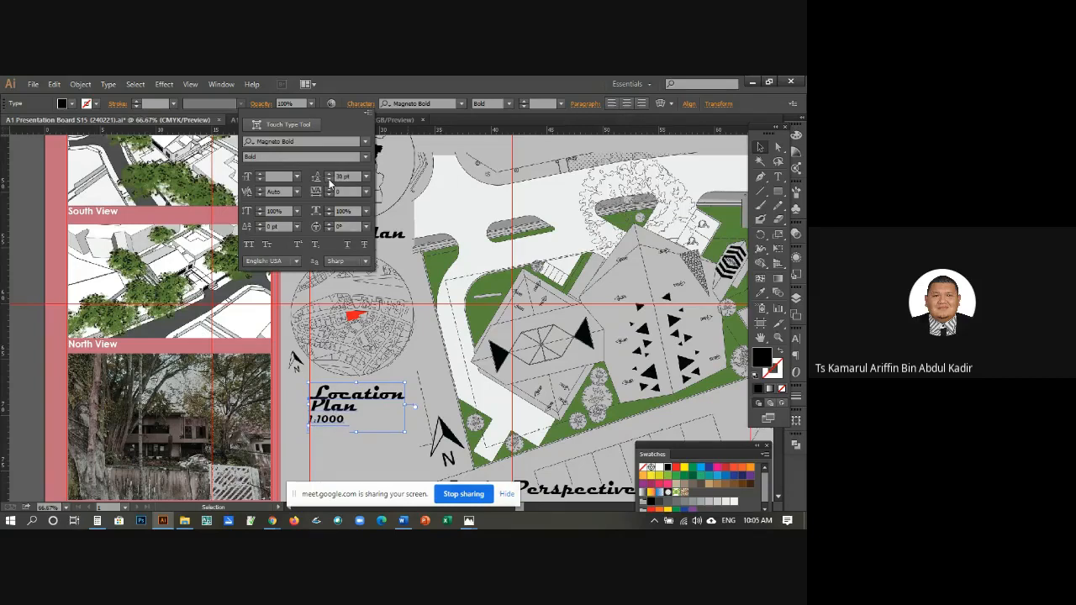
{"action": "left_click", "coordinate": [34, 217]}
{"action": "scroll", "coordinate": [365, 247], "scroll_direction": "down", "scroll_amount": 1}
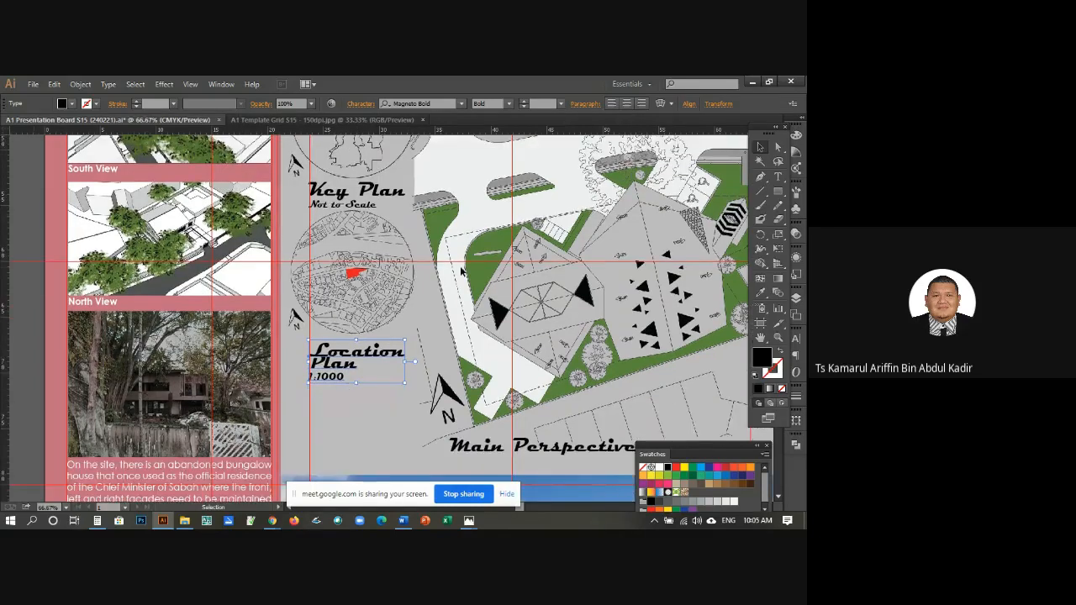
Step: Add a scale line reading "1:200" beneath the "Main Perspective" label below the site plan drawing
{"action": "scroll", "coordinate": [461, 271], "scroll_direction": "down", "scroll_amount": 2}
{"action": "left_click", "coordinate": [777, 177]}
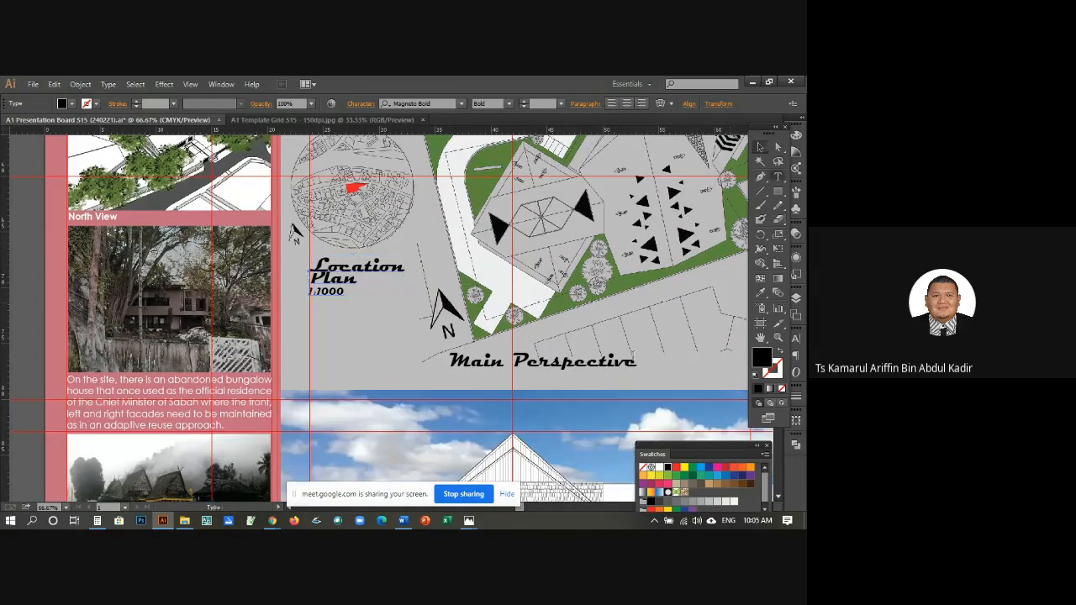
{"action": "left_click", "coordinate": [634, 362]}
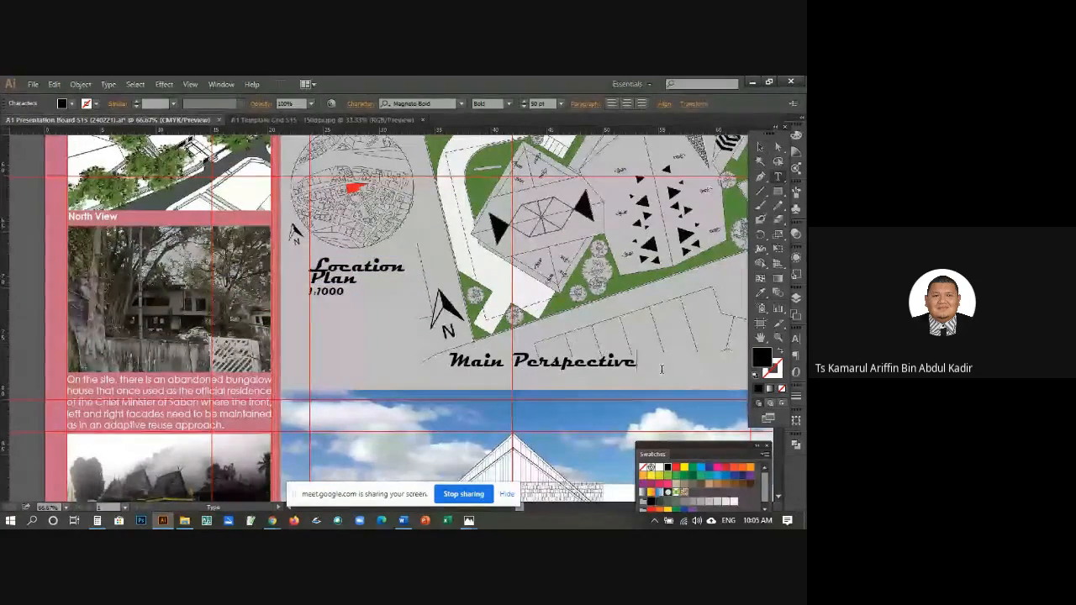
{"action": "key", "text": "Home"}
{"action": "type", "text": "1:"}
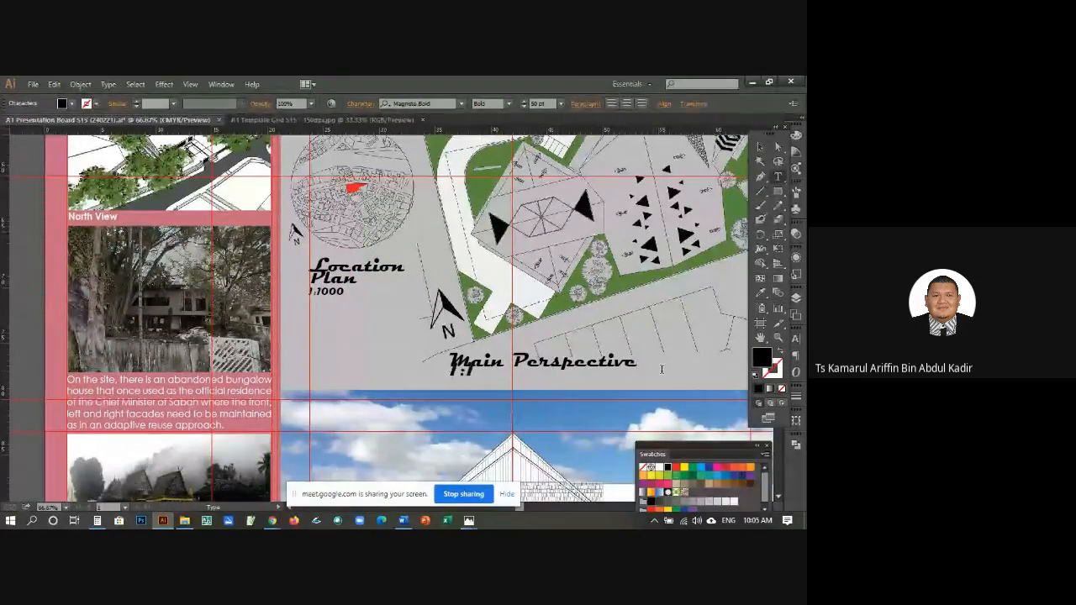
{"action": "type", "text": "200"}
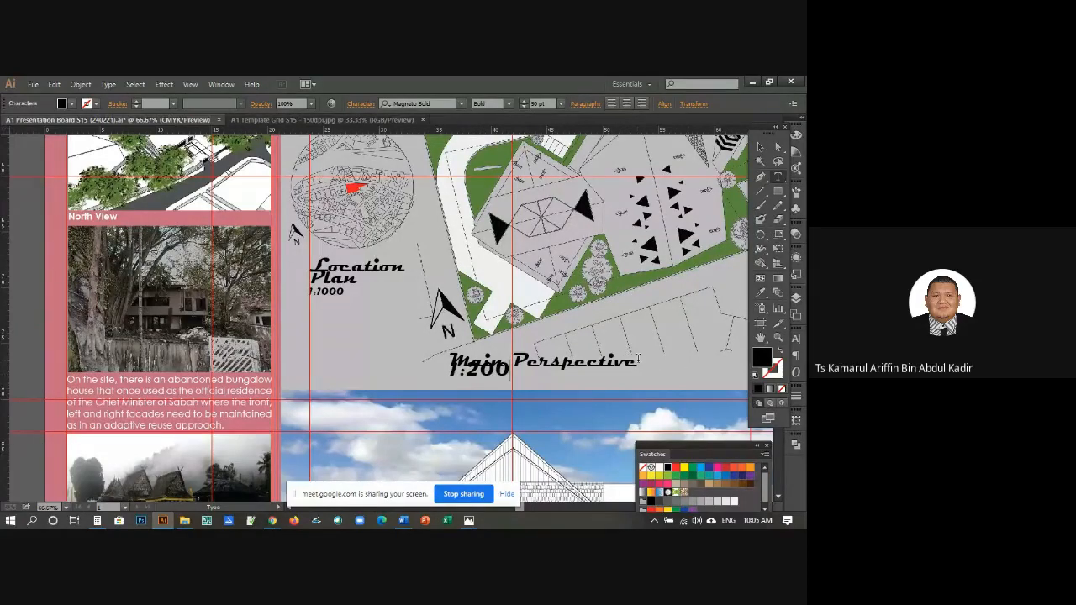
Step: Reduce the font size of the "1:200" scale line below the site plan drawing to 25 pt
{"action": "left_click_drag", "start_coordinate": [510, 370], "coordinate": [447, 352]}
{"action": "left_click", "coordinate": [451, 372]}
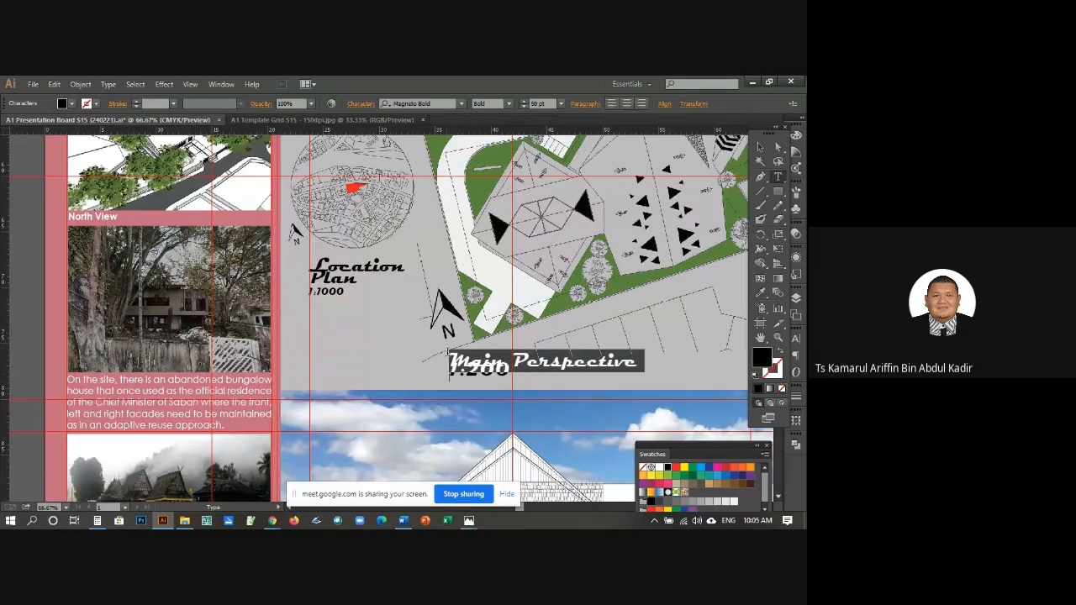
{"action": "left_click", "coordinate": [508, 380]}
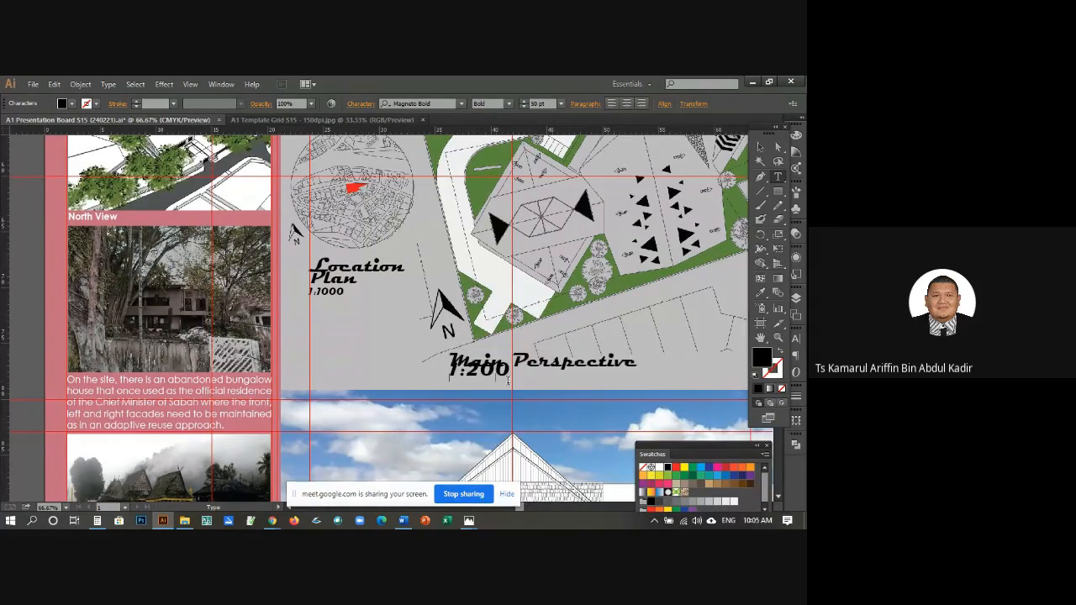
{"action": "left_click_drag", "start_coordinate": [511, 370], "coordinate": [444, 370]}
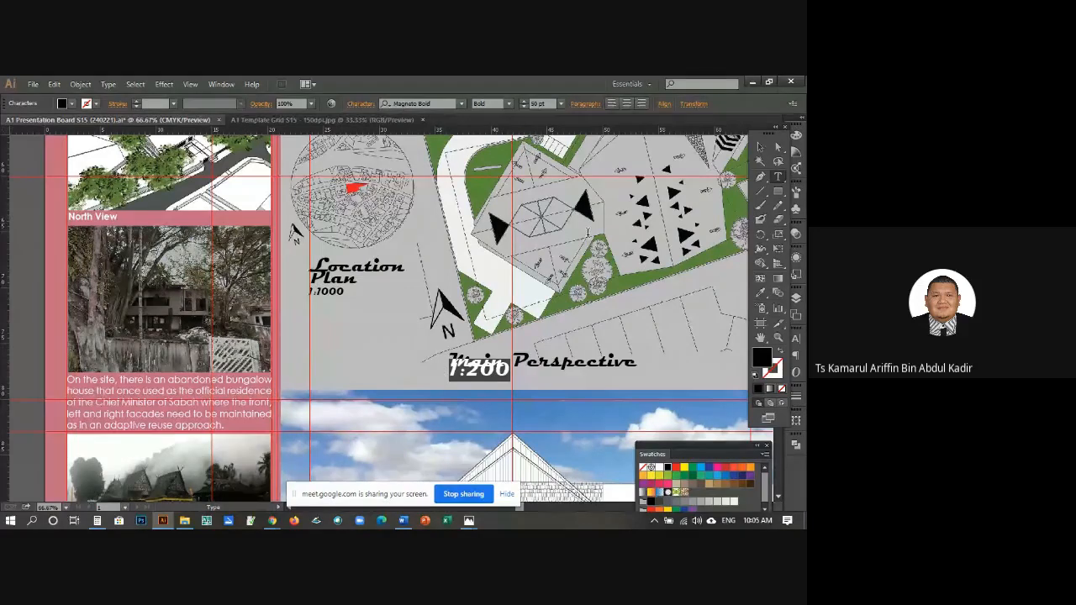
{"action": "left_click", "coordinate": [524, 107]}
{"action": "left_click", "coordinate": [524, 106]}
{"action": "left_click", "coordinate": [524, 107]}
{"action": "left_click", "coordinate": [523, 107]}
{"action": "left_click", "coordinate": [524, 107]}
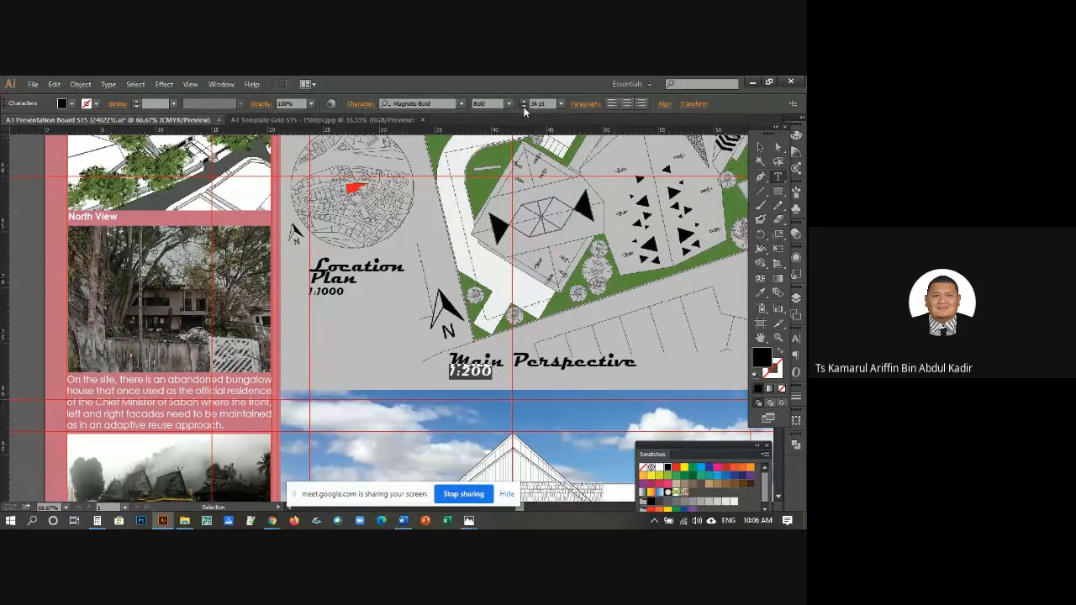
{"action": "left_click", "coordinate": [524, 107]}
{"action": "left_click", "coordinate": [523, 107]}
{"action": "left_click", "coordinate": [524, 107]}
{"action": "left_click", "coordinate": [524, 107]}
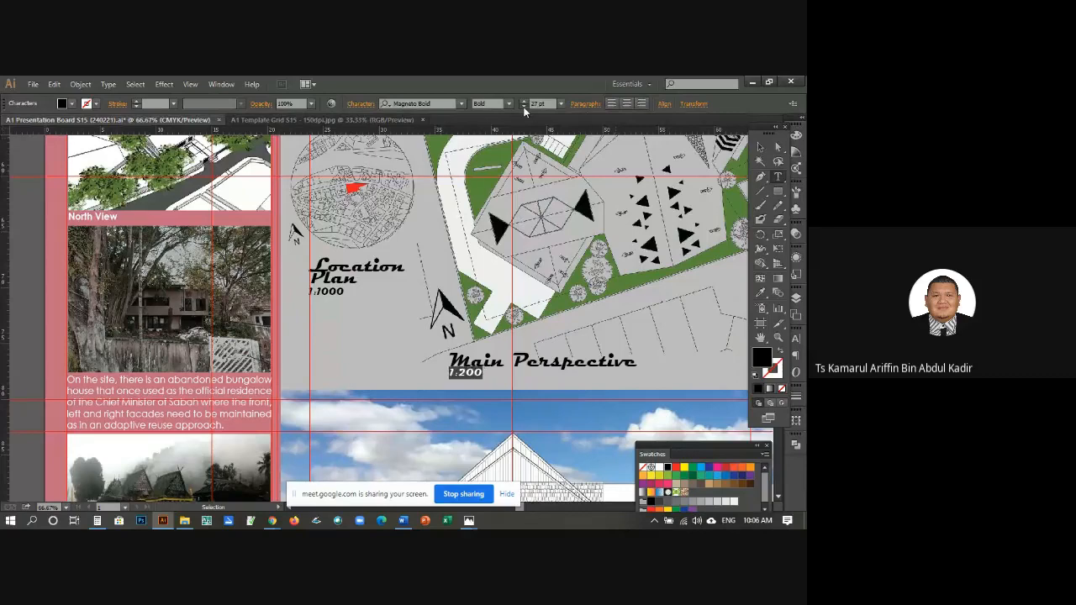
{"action": "left_click", "coordinate": [524, 107]}
{"action": "left_click", "coordinate": [524, 106]}
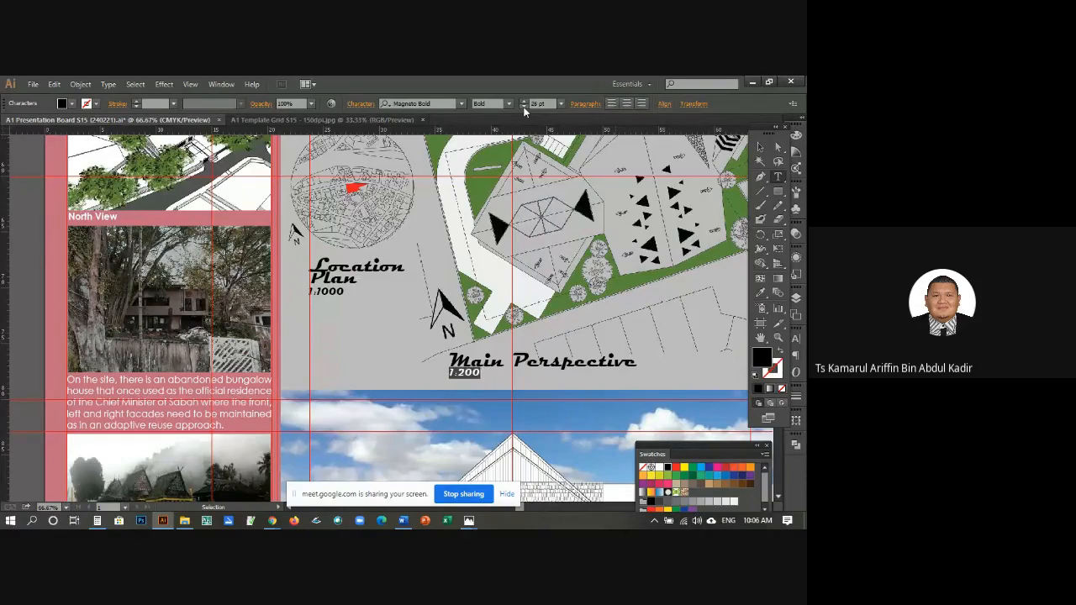
Step: Increase the leading of the "1:200" scale line so it clears the title above it
{"action": "left_click", "coordinate": [368, 103]}
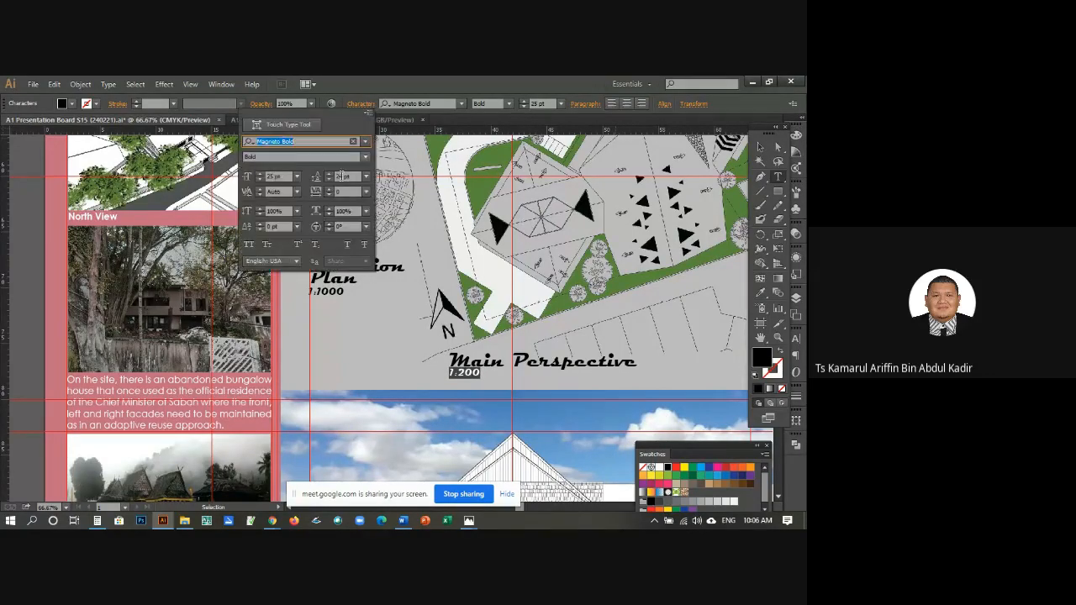
{"action": "left_click", "coordinate": [329, 175]}
{"action": "left_click", "coordinate": [329, 174]}
{"action": "left_click", "coordinate": [329, 174]}
{"action": "left_click", "coordinate": [328, 174]}
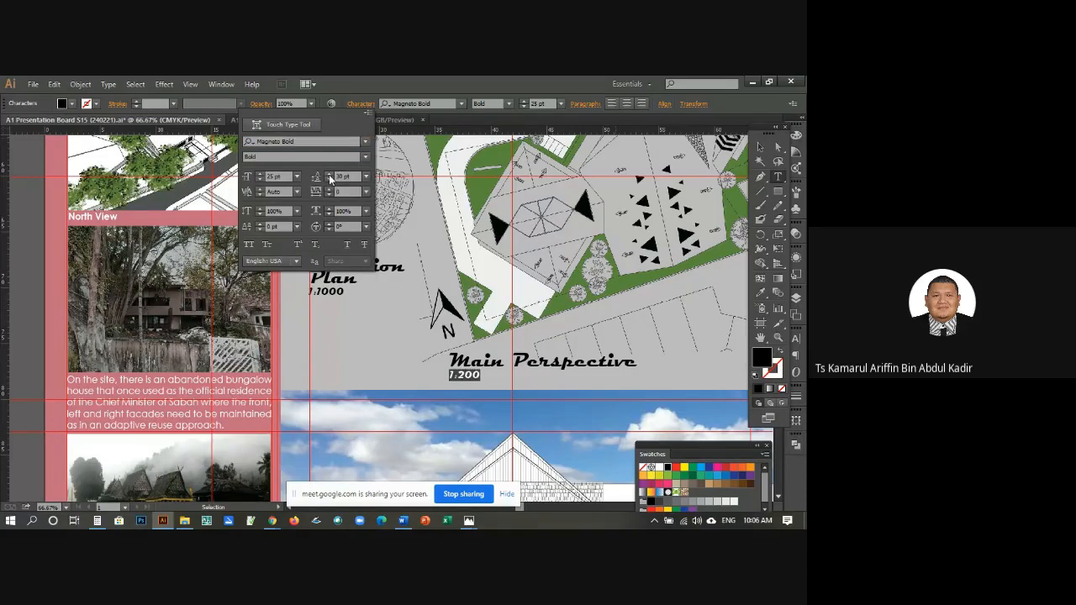
{"action": "left_click", "coordinate": [329, 174]}
{"action": "left_click", "coordinate": [329, 174]}
{"action": "left_click", "coordinate": [329, 174]}
{"action": "left_click", "coordinate": [329, 174]}
{"action": "left_click", "coordinate": [329, 174]}
{"action": "left_click", "coordinate": [330, 179]}
{"action": "left_click", "coordinate": [330, 179]}
{"action": "left_click", "coordinate": [329, 179]}
{"action": "key", "text": "Escape"}
Step: Replace the "Main Perspective" title above the "1:200" scale line with "Site Plan" and deselect the label
{"action": "left_click_drag", "start_coordinate": [449, 360], "coordinate": [639, 367]}
{"action": "type", "text": "S"}
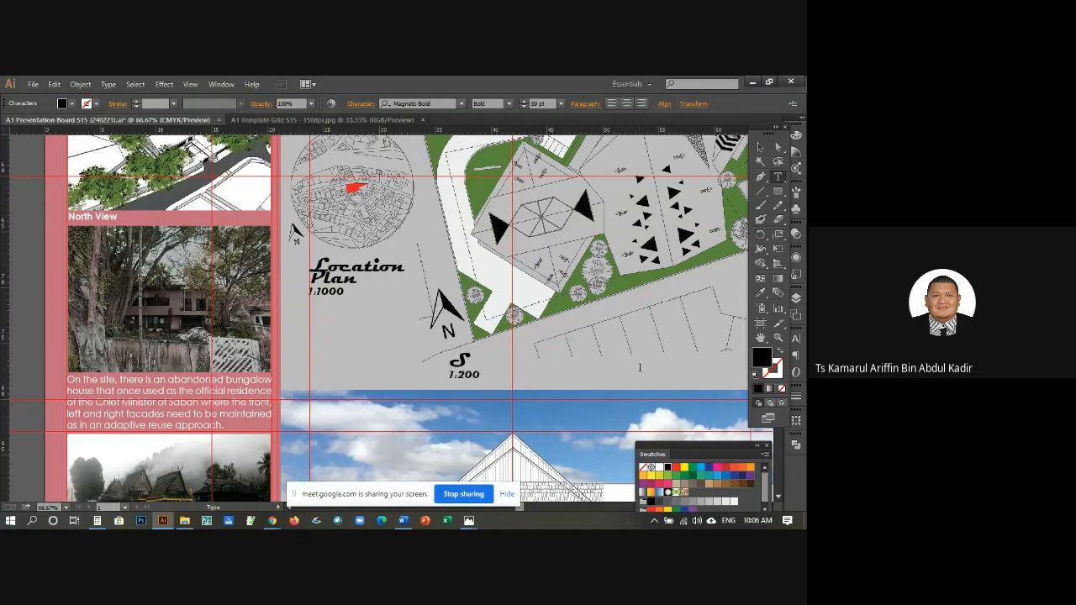
{"action": "type", "text": "ite Plan"}
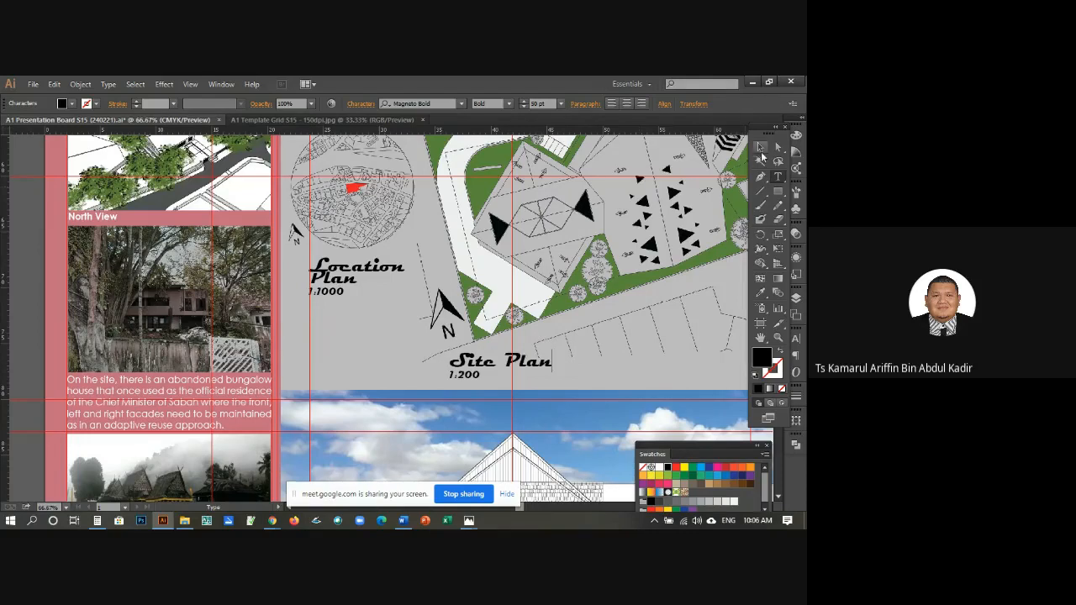
{"action": "left_click", "coordinate": [761, 148]}
{"action": "scroll", "coordinate": [515, 313], "scroll_direction": "up", "scroll_amount": 1}
{"action": "left_click", "coordinate": [432, 317]}
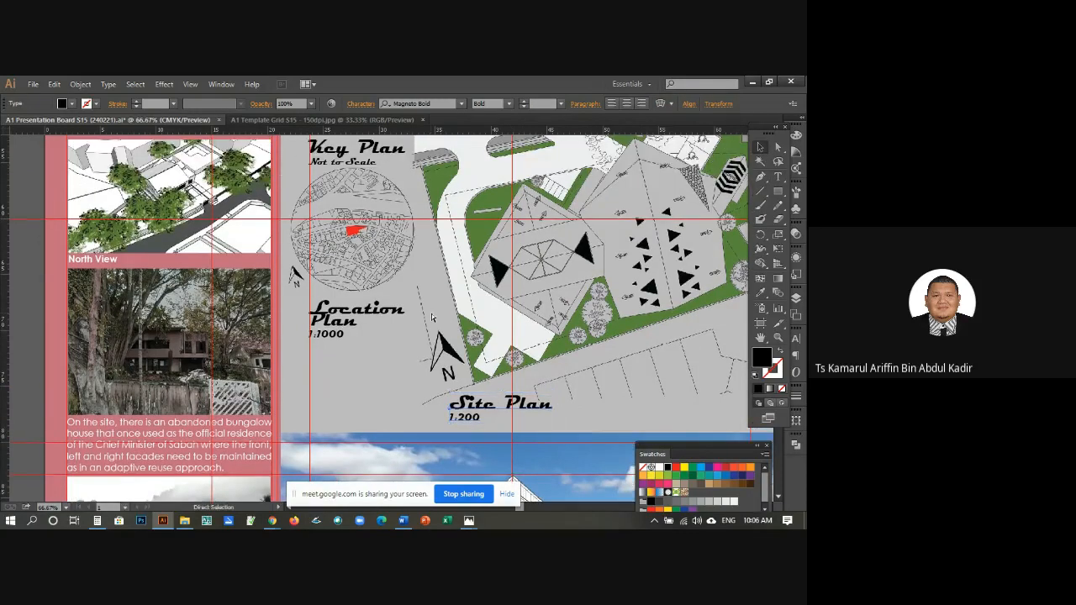
{"action": "key", "text": "ctrl+minus"}
{"action": "key", "text": "ctrl+minus"}
{"action": "key", "text": "v"}
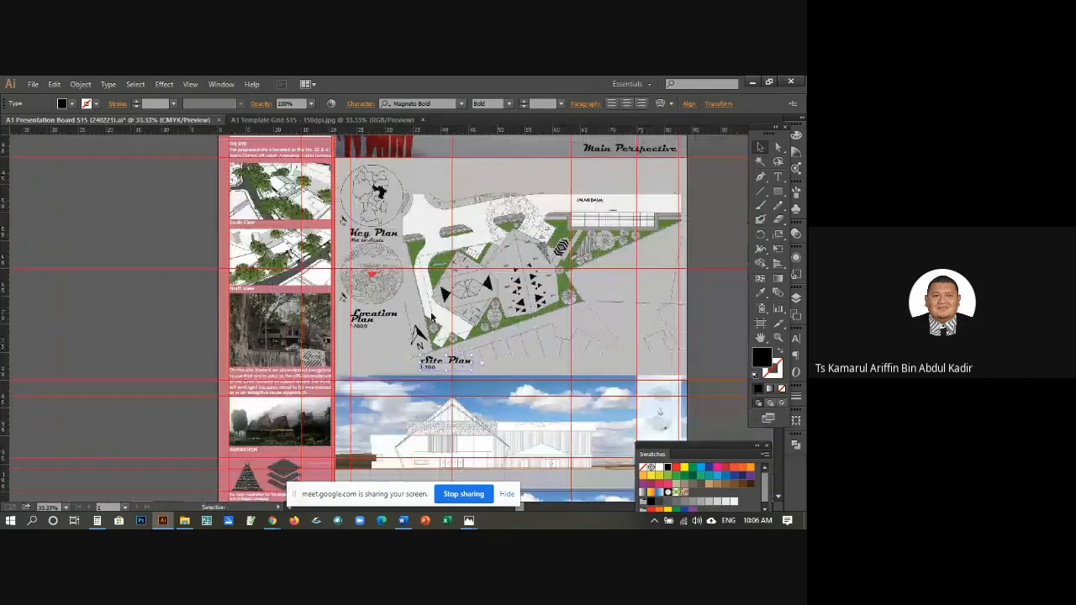
{"action": "left_click", "coordinate": [708, 320]}
Step: Duplicate the "Site Plan" label straight down into the grey strip between the two building drawings
{"action": "scroll", "coordinate": [713, 324], "scroll_direction": "up", "scroll_amount": 5}
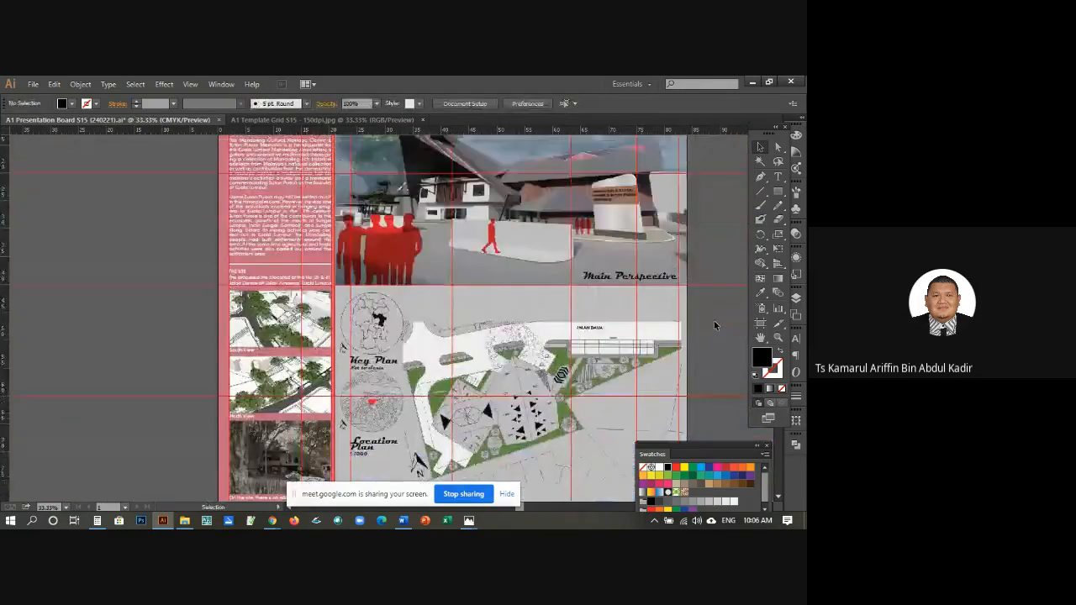
{"action": "scroll", "coordinate": [715, 326], "scroll_direction": "down", "scroll_amount": 7}
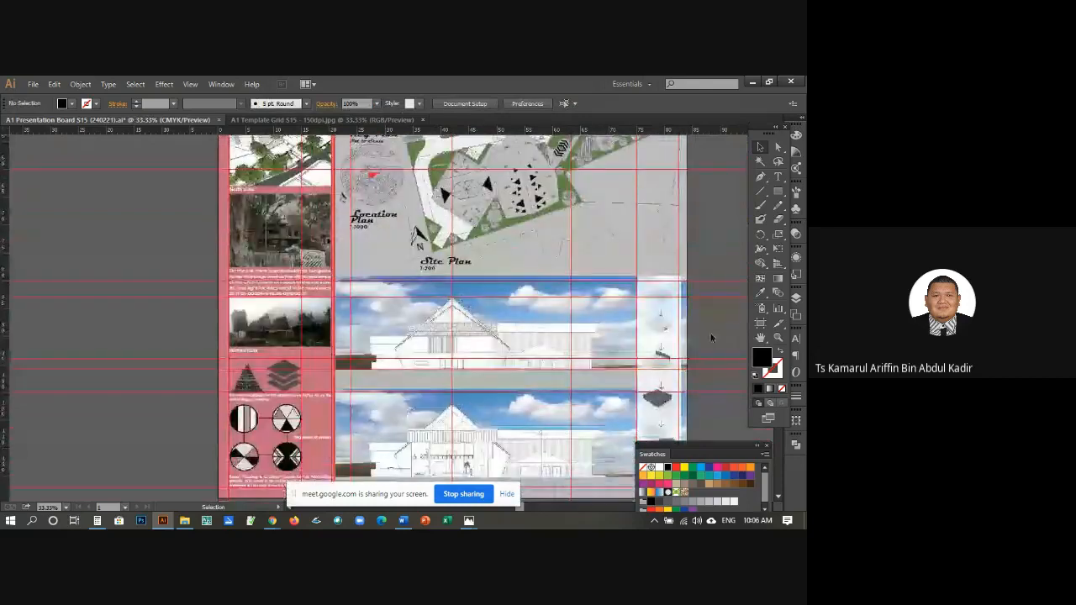
{"action": "scroll", "coordinate": [655, 296], "scroll_direction": "down", "scroll_amount": 1}
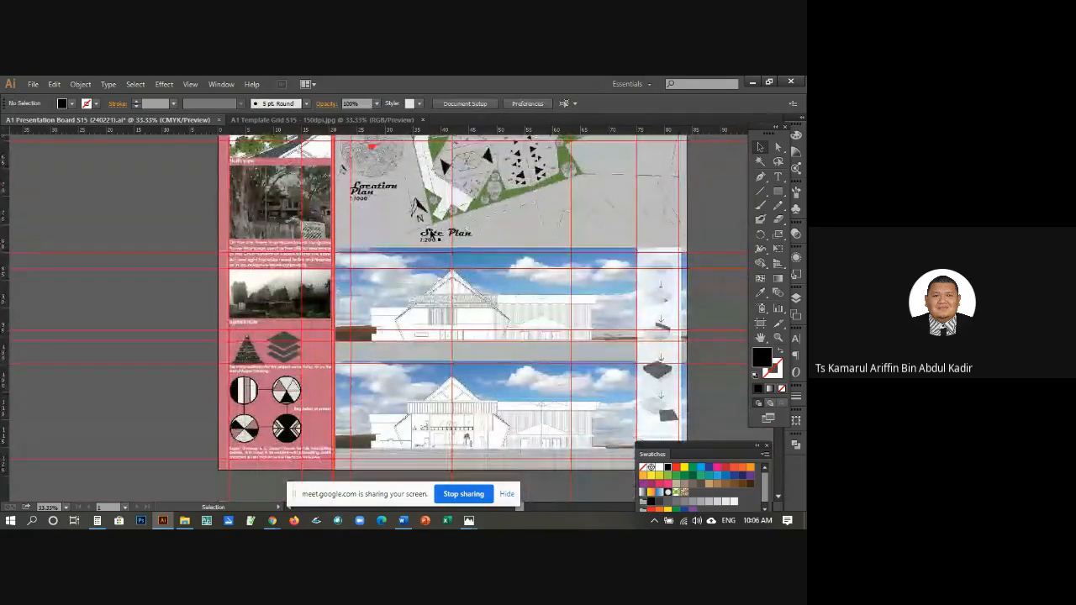
{"action": "left_click_drag", "start_coordinate": [432, 238], "coordinate": [432, 351]}
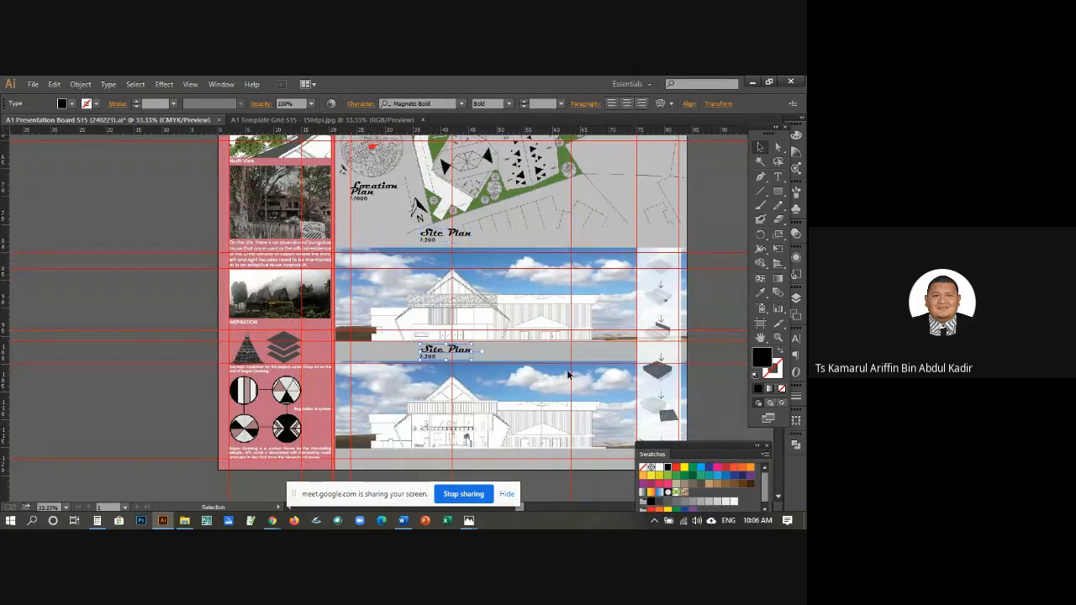
Step: Nudge the duplicated "Site Plan" label left until it starts near the left edge of the elevation drawing
{"action": "key", "text": "shift+Left"}
{"action": "key", "text": "shift+Left"}
{"action": "key", "text": "shift+Left"}
{"action": "key", "text": "shift+Left"}
{"action": "key", "text": "shift+Left"}
{"action": "key", "text": "shift+Left"}
{"action": "key", "text": "shift+Left"}
{"action": "key", "text": "shift+Left"}
{"action": "key", "text": "shift+Left"}
{"action": "key", "text": "shift+Left"}
{"action": "key", "text": "shift+Left"}
{"action": "key", "text": "shift+Left"}
{"action": "key", "text": "shift+Left"}
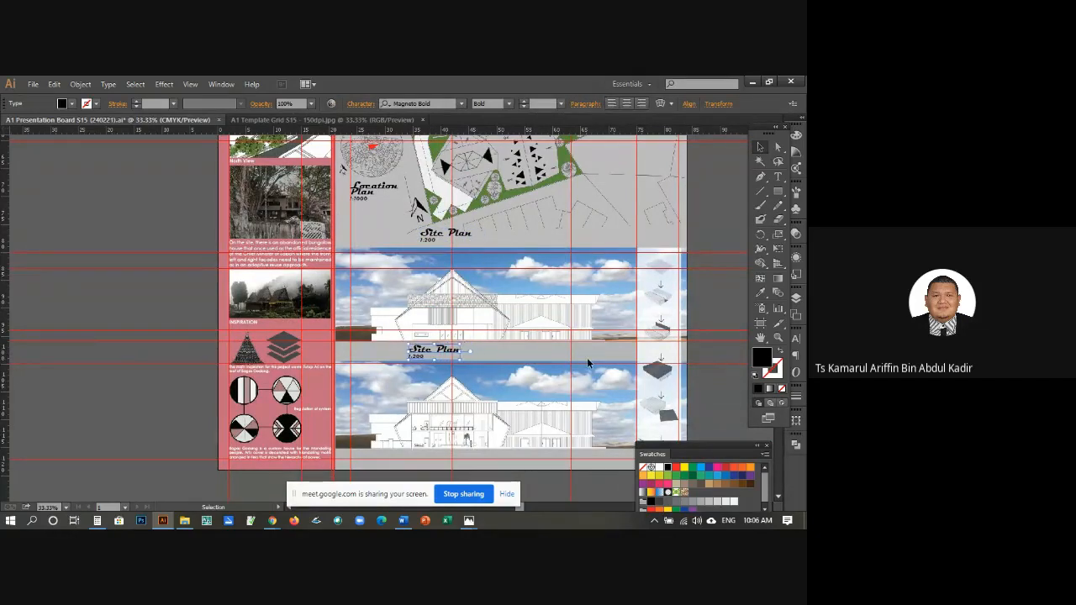
{"action": "key", "text": "shift+Left"}
{"action": "key", "text": "shift+Left"}
{"action": "key", "text": "shift+Left"}
{"action": "key", "text": "shift+Left"}
{"action": "key", "text": "shift+Left"}
{"action": "key", "text": "shift+Left"}
{"action": "key", "text": "shift+Left"}
{"action": "key", "text": "shift+Left"}
{"action": "key", "text": "shift+Left"}
{"action": "key", "text": "shift+Left"}
{"action": "key", "text": "shift+Left"}
{"action": "key", "text": "shift+Left"}
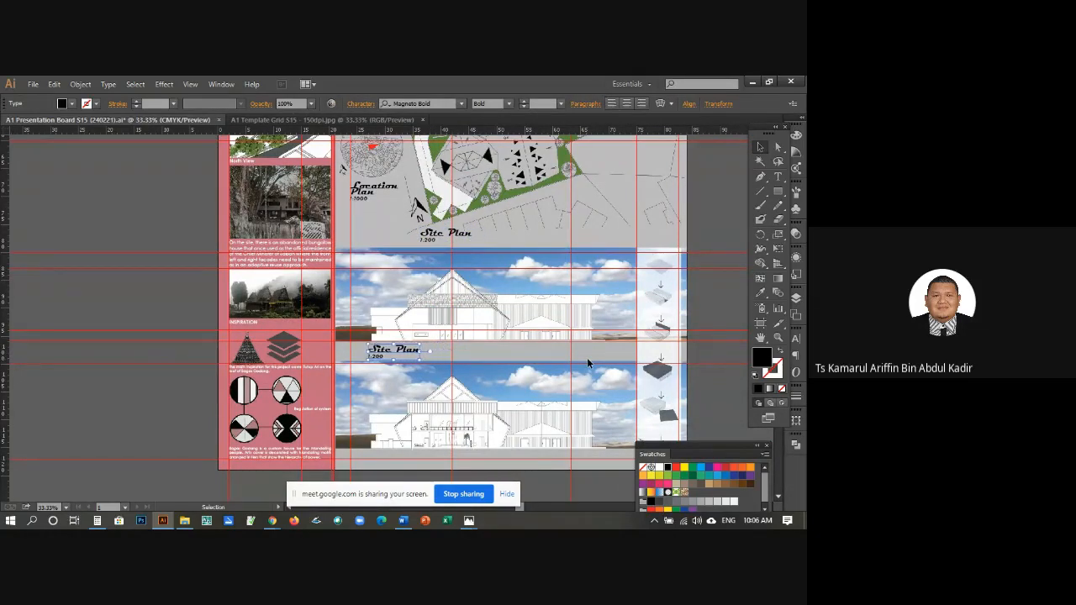
{"action": "key", "text": "shift+Right"}
Step: Add a vertical guide at the elevation drawing's left edge and align the duplicated label's left side with it
{"action": "left_click_drag", "start_coordinate": [365, 202], "coordinate": [370, 204]}
{"action": "left_click", "coordinate": [779, 338]}
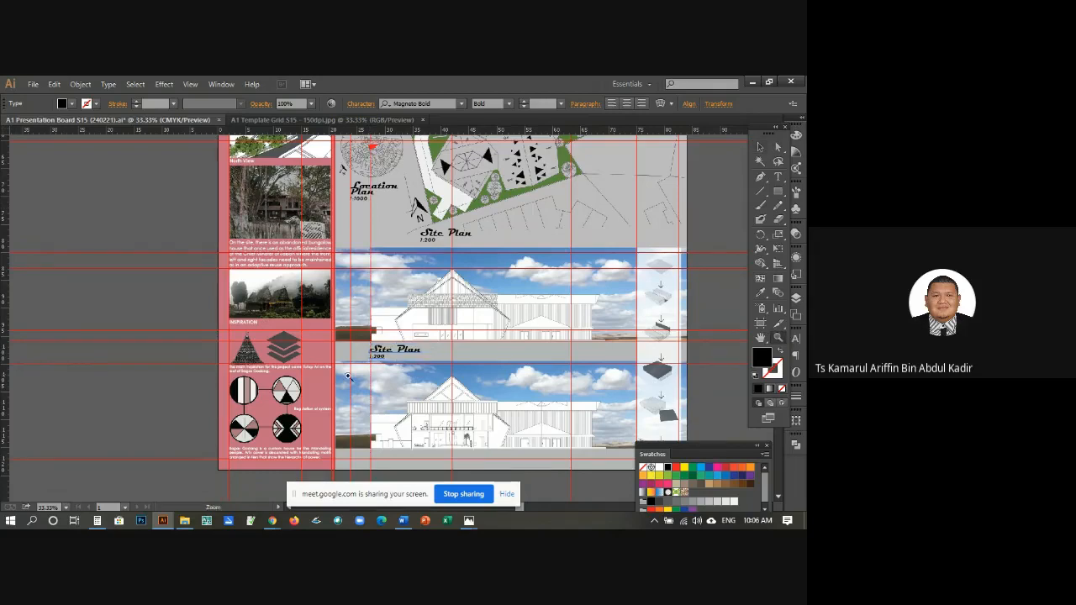
{"action": "left_click", "coordinate": [393, 357]}
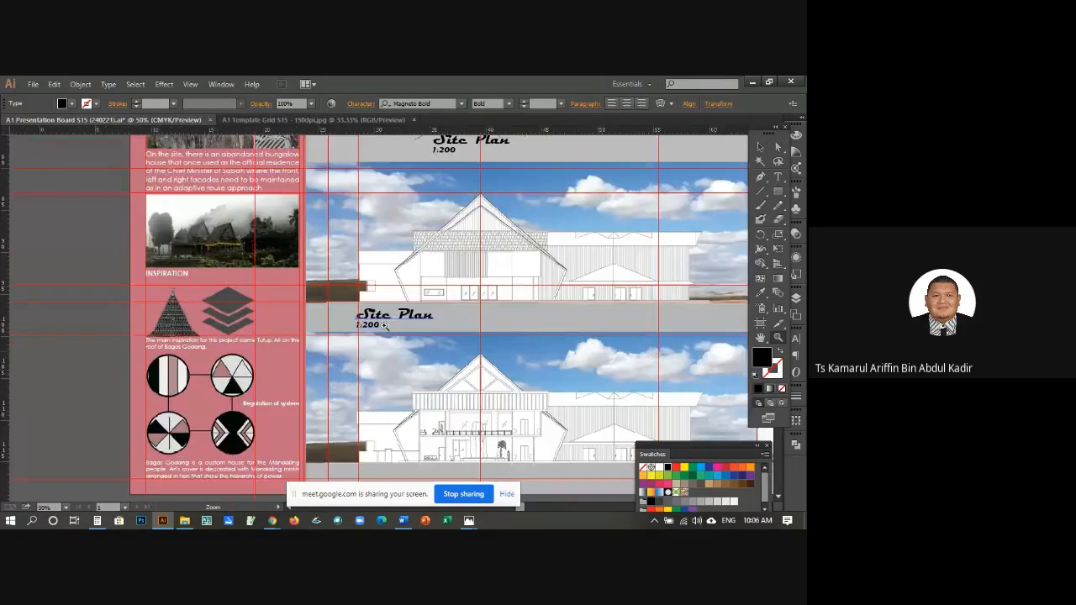
{"action": "left_click", "coordinate": [396, 319]}
{"action": "left_click", "coordinate": [412, 315]}
{"action": "left_click", "coordinate": [761, 147]}
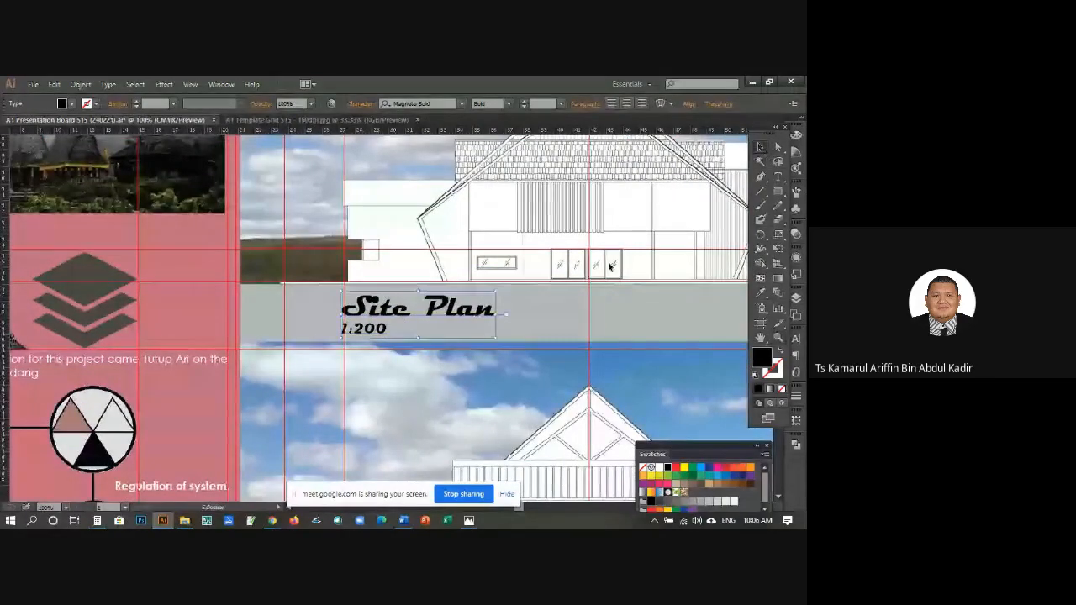
{"action": "left_click", "coordinate": [471, 297]}
{"action": "key", "text": "Right"}
{"action": "key", "text": "Right"}
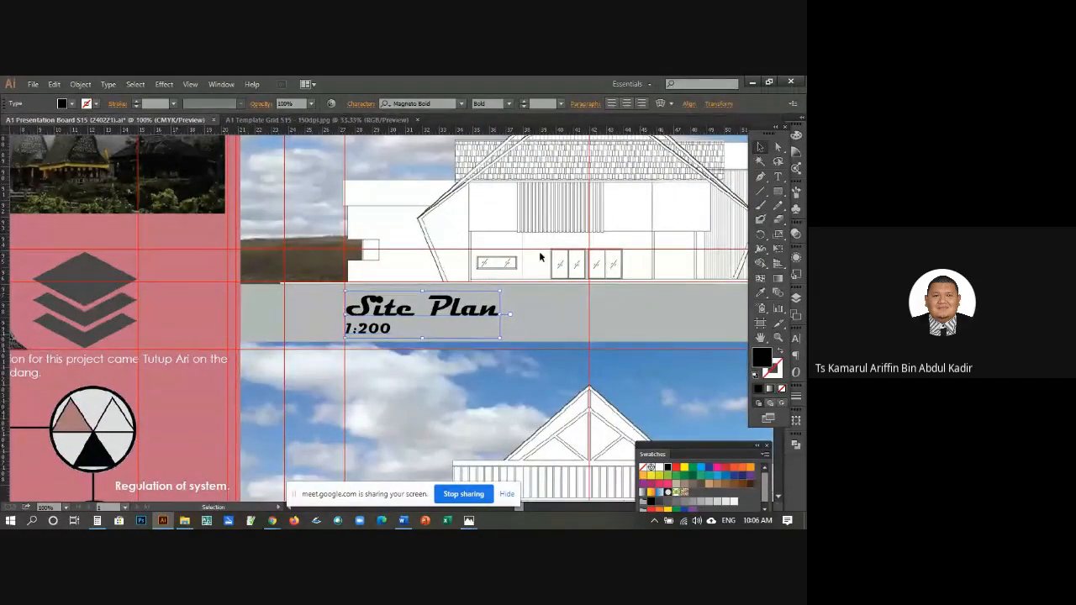
Step: Change the duplicated label's scale to "1:100" and its title to "Front Elevation"
{"action": "left_click", "coordinate": [778, 176]}
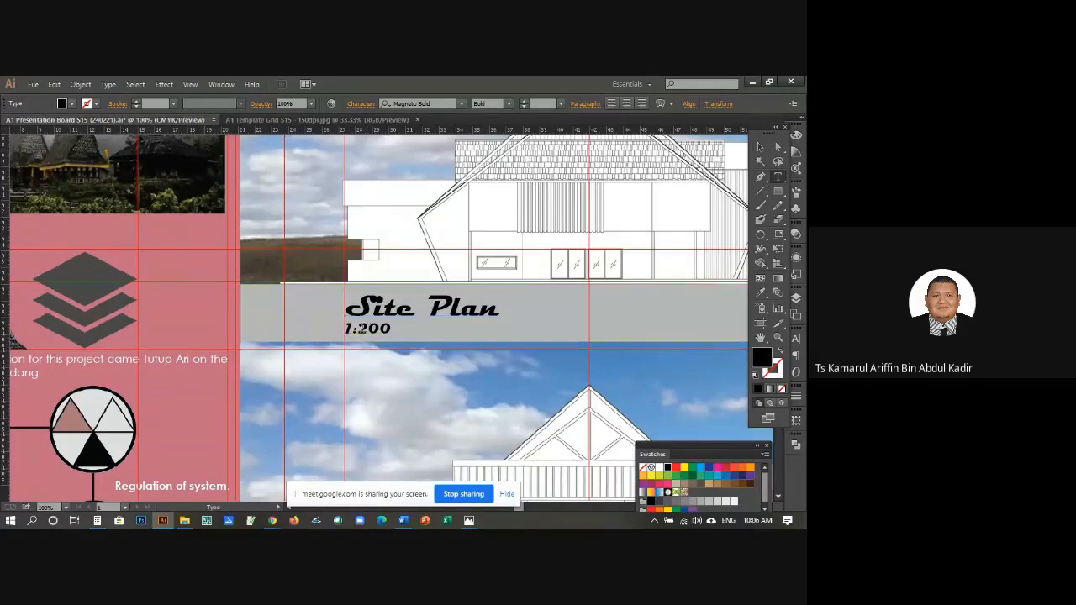
{"action": "left_click_drag", "start_coordinate": [360, 327], "coordinate": [371, 328]}
{"action": "type", "text": "1"}
{"action": "left_click_drag", "start_coordinate": [499, 309], "coordinate": [347, 313]}
{"action": "type", "text": "Fr"}
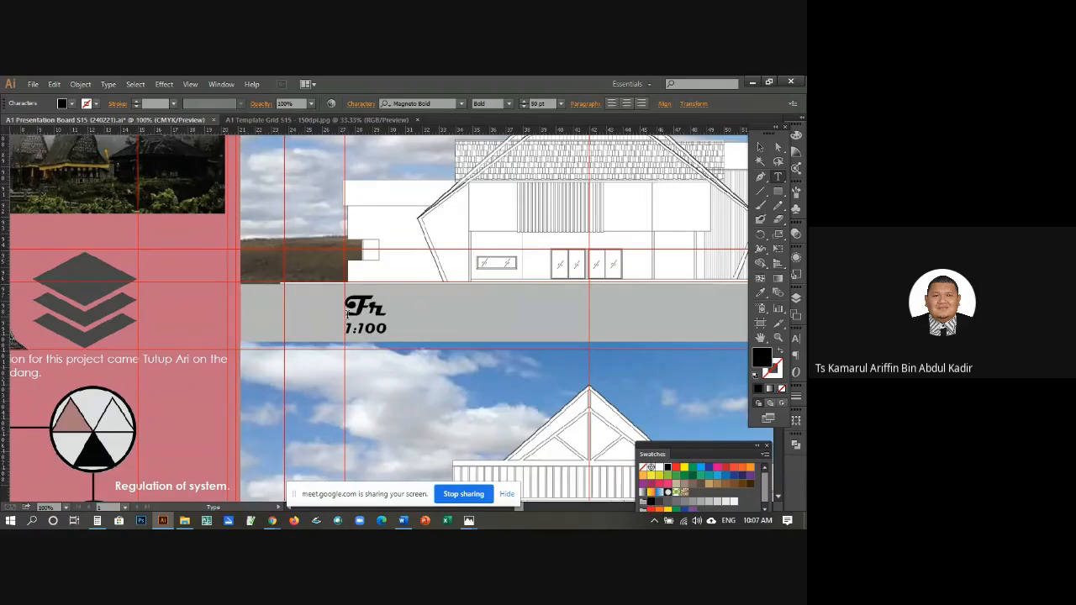
{"action": "type", "text": "ont E"}
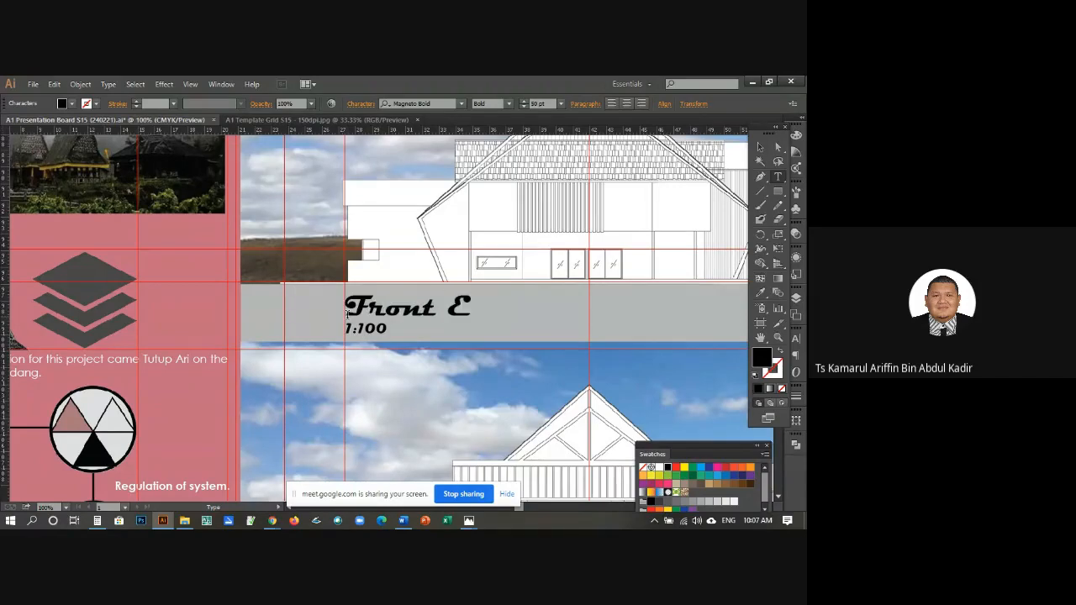
{"action": "type", "text": "levation"}
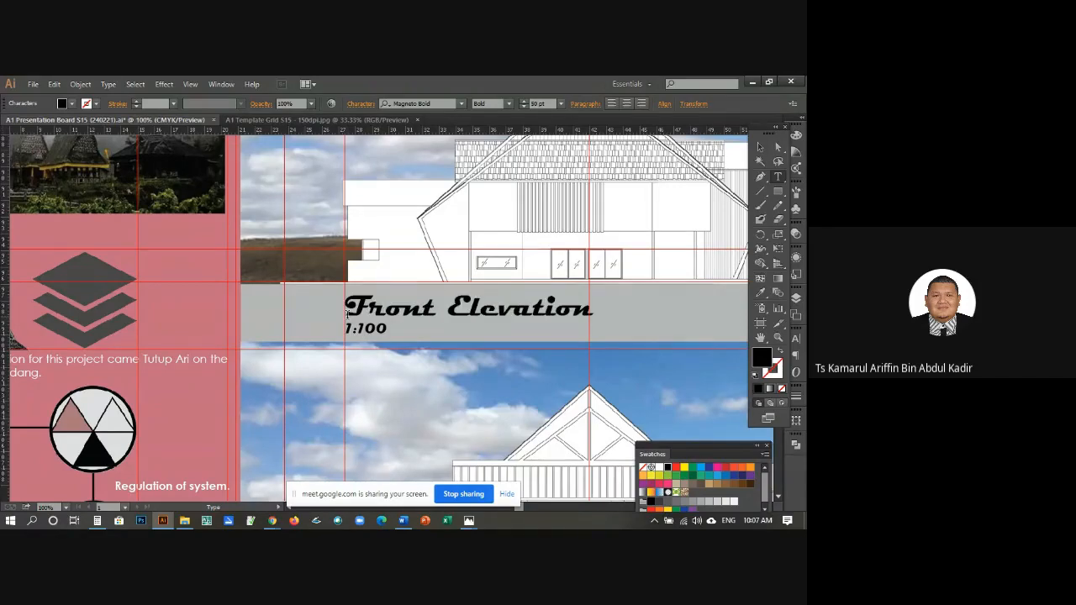
Step: Duplicate the "Front Elevation" label straight down into the grey strip below the lower building drawing
{"action": "left_click", "coordinate": [778, 148]}
{"action": "scroll", "coordinate": [473, 217], "scroll_direction": "down", "scroll_amount": 5}
{"action": "key", "text": "ctrl+minus"}
{"action": "key", "text": "ctrl+minus"}
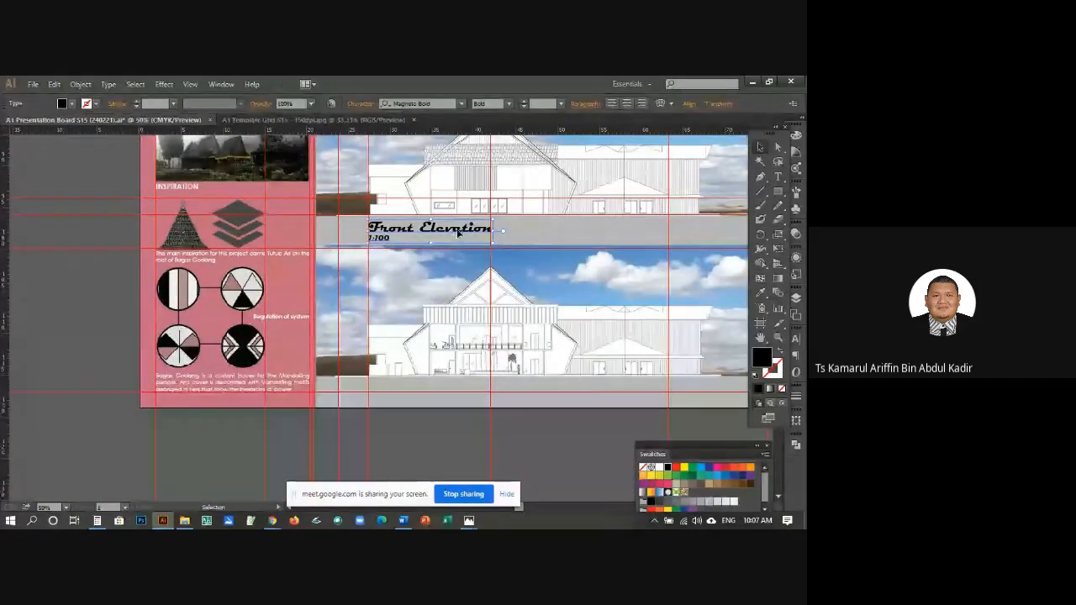
{"action": "left_click_drag", "start_coordinate": [459, 233], "coordinate": [458, 393]}
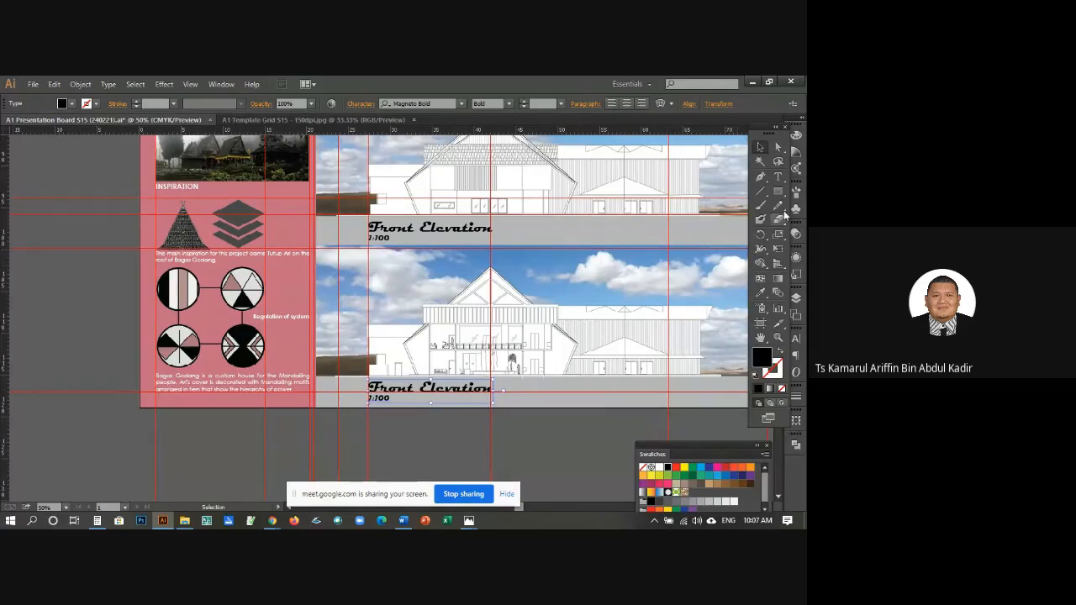
{"action": "left_click", "coordinate": [778, 177]}
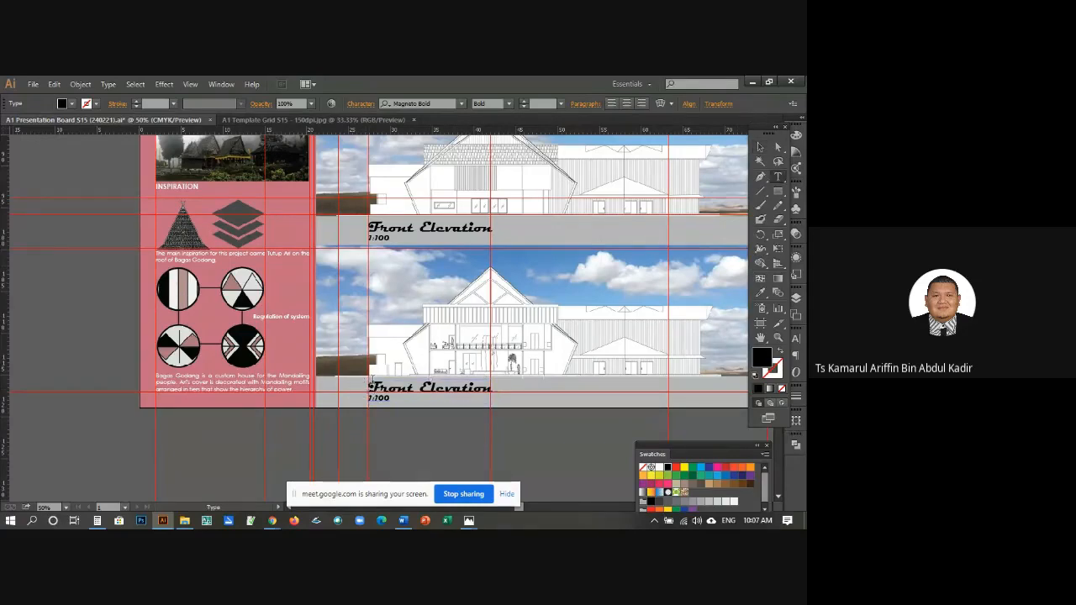
{"action": "left_click_drag", "start_coordinate": [368, 389], "coordinate": [528, 393]}
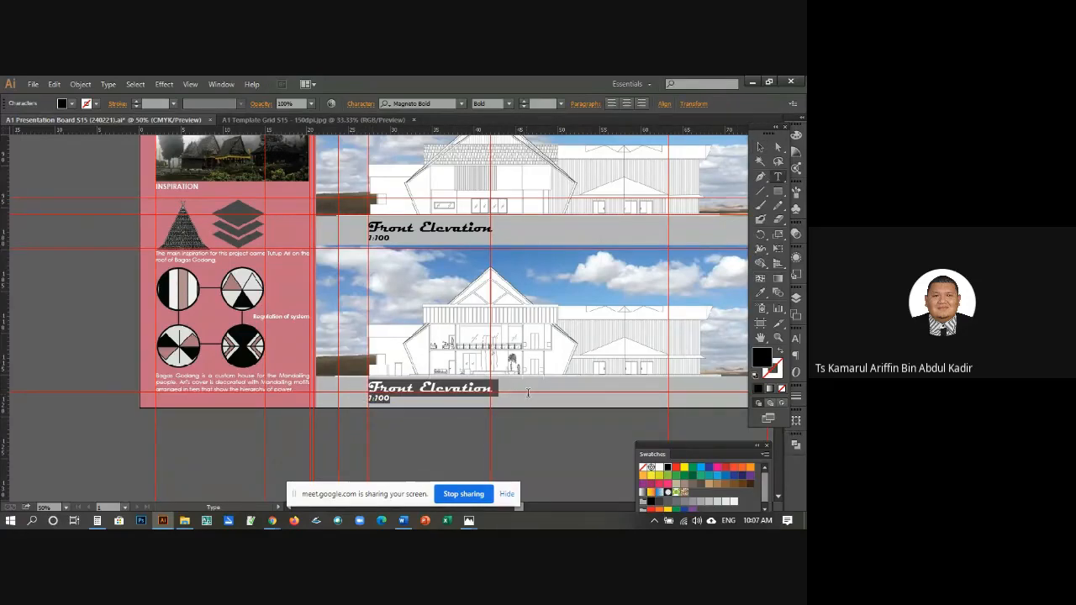
{"action": "type", "text": "Section"}
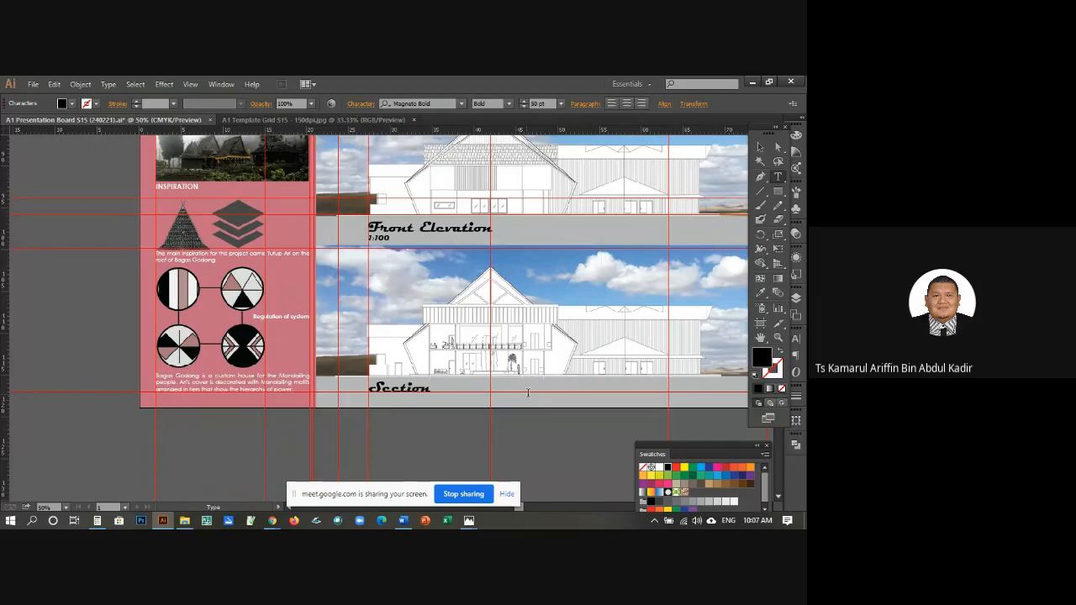
{"action": "type", "text": " A"}
{"action": "scroll", "coordinate": [378, 278], "scroll_direction": "up", "scroll_amount": 1}
{"action": "key", "text": "Escape"}
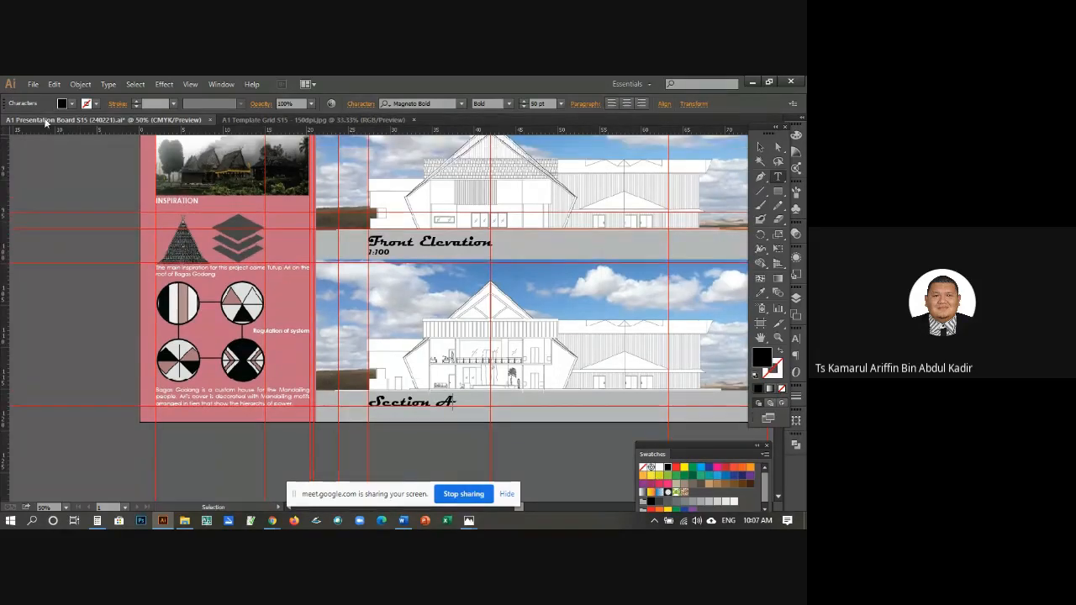
{"action": "left_click", "coordinate": [53, 84]}
{"action": "left_click", "coordinate": [74, 99]}
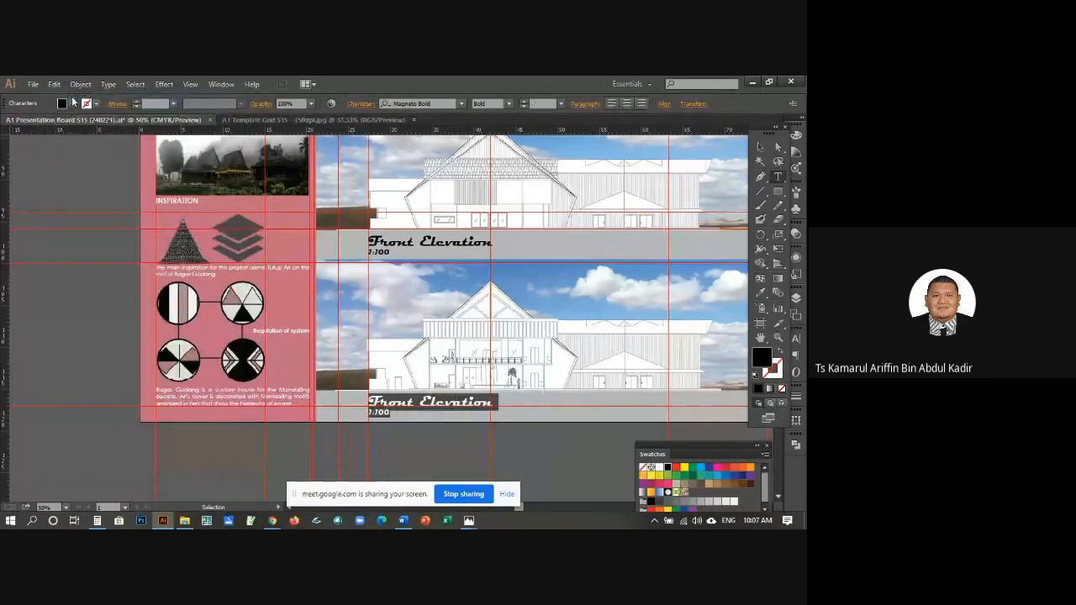
Step: Change only the title line of the lower drawing's duplicated label to "Section A-A", then deselect it
{"action": "left_click", "coordinate": [418, 403]}
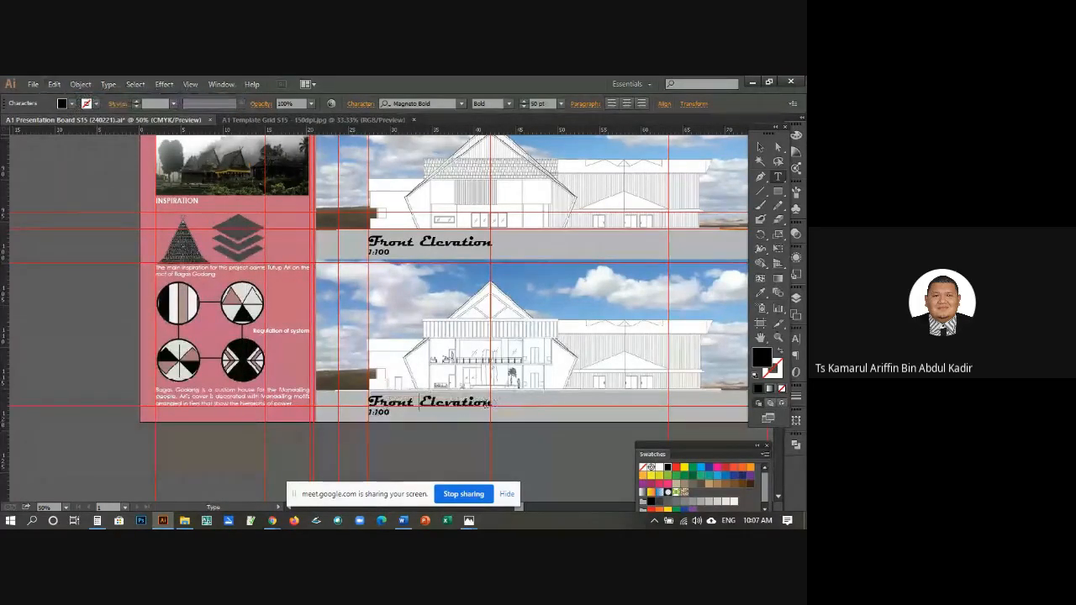
{"action": "left_click_drag", "start_coordinate": [492, 404], "coordinate": [370, 402]}
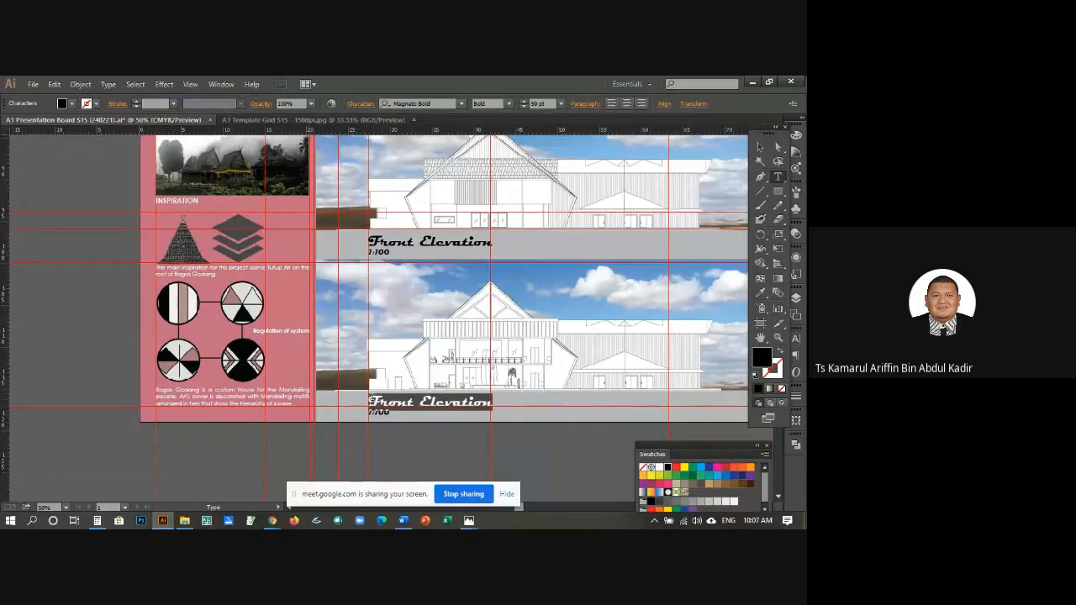
{"action": "type", "text": "Sect"}
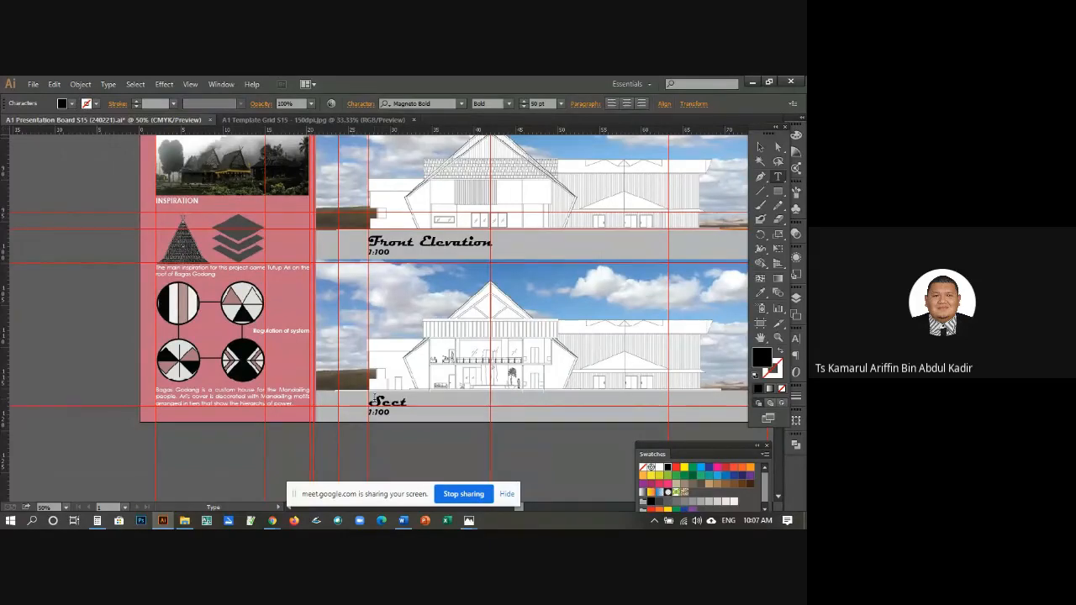
{"action": "type", "text": "ion A-A"}
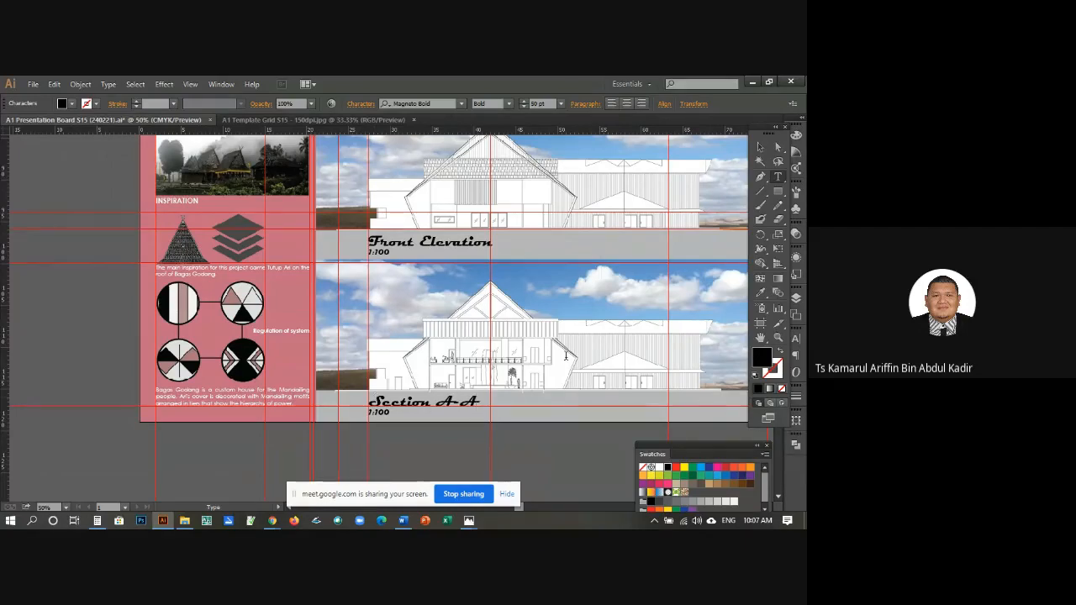
{"action": "left_click", "coordinate": [761, 147]}
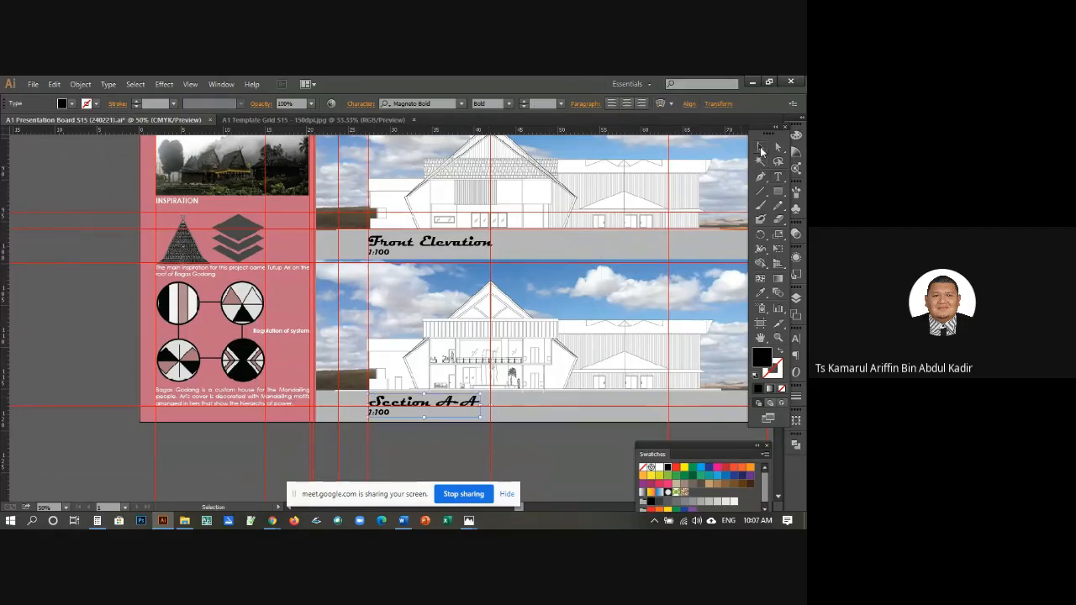
{"action": "left_click", "coordinate": [548, 457]}
Step: Review the drawing labels across the whole board, from the section and elevation up to the main perspective
{"action": "key", "text": "ctrl+minus"}
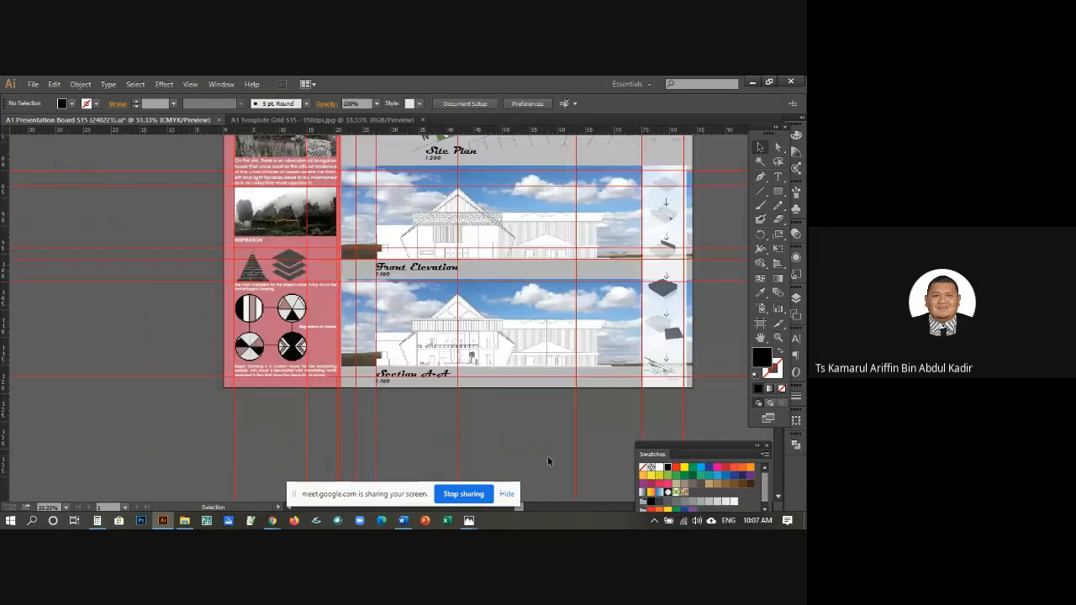
{"action": "scroll", "coordinate": [675, 331], "scroll_direction": "up", "scroll_amount": 10}
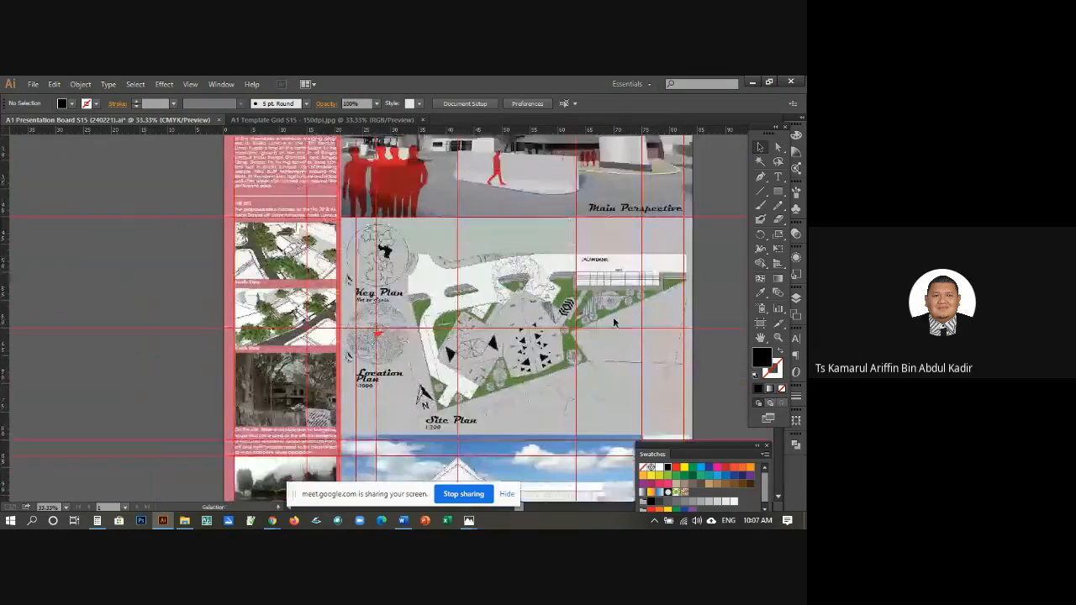
{"action": "scroll", "coordinate": [618, 318], "scroll_direction": "up", "scroll_amount": 5}
{"action": "scroll", "coordinate": [599, 298], "scroll_direction": "down", "scroll_amount": 5}
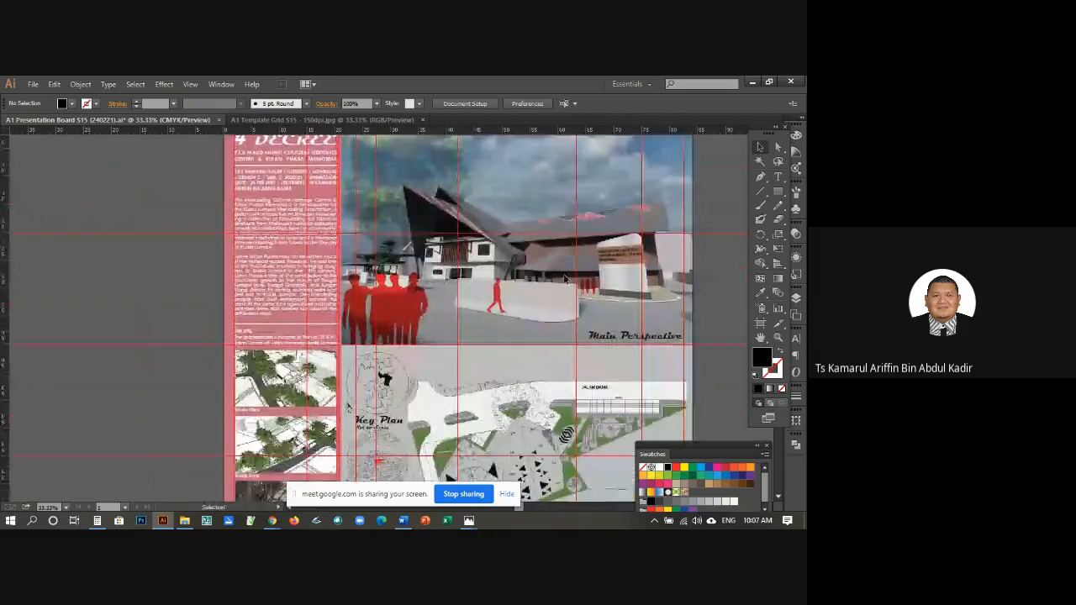
{"action": "scroll", "coordinate": [579, 278], "scroll_direction": "down", "scroll_amount": 4}
{"action": "scroll", "coordinate": [582, 278], "scroll_direction": "up", "scroll_amount": 5}
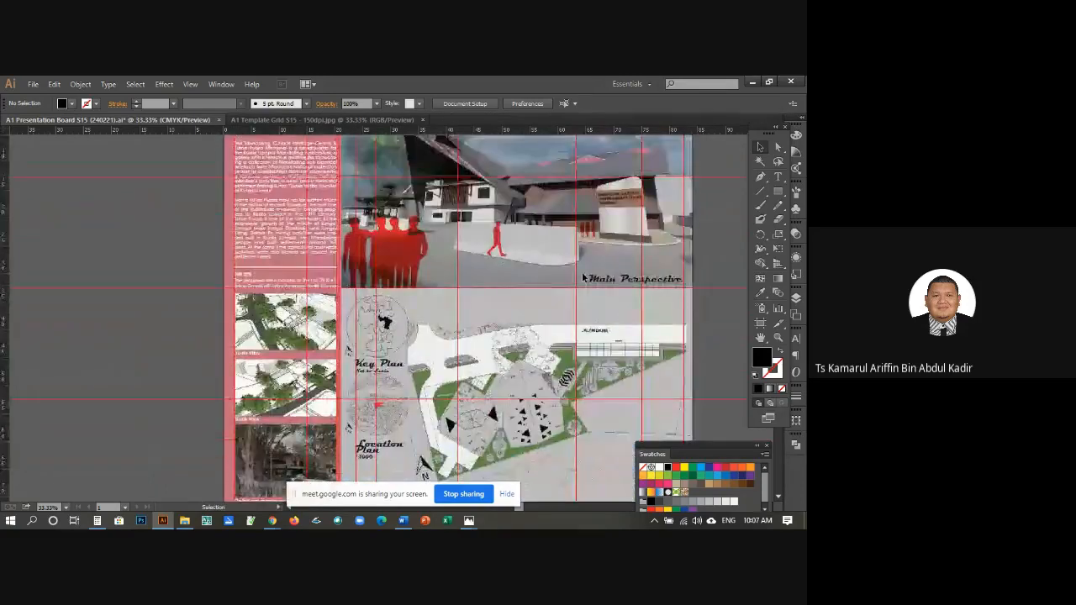
{"action": "scroll", "coordinate": [583, 277], "scroll_direction": "up", "scroll_amount": 3}
{"action": "scroll", "coordinate": [505, 249], "scroll_direction": "down", "scroll_amount": 10}
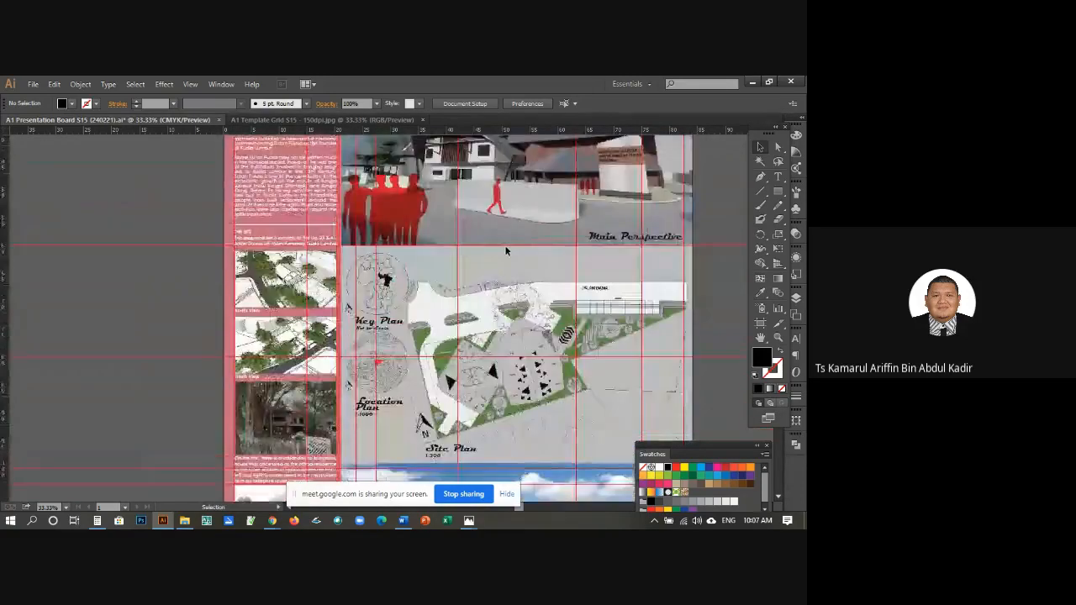
{"action": "scroll", "coordinate": [649, 257], "scroll_direction": "up", "scroll_amount": 6}
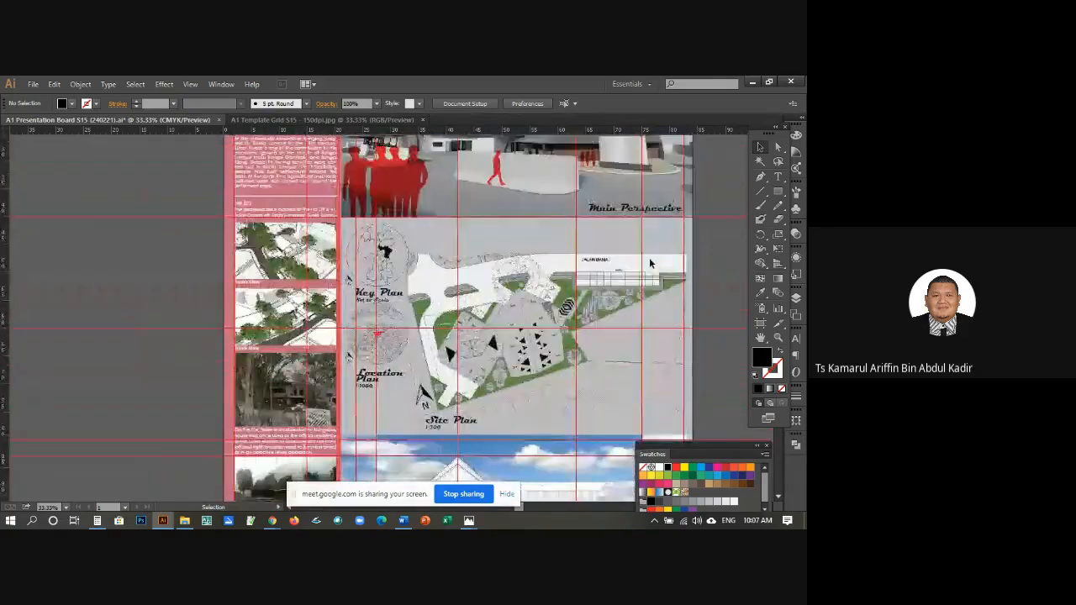
{"action": "scroll", "coordinate": [544, 235], "scroll_direction": "up", "scroll_amount": 1}
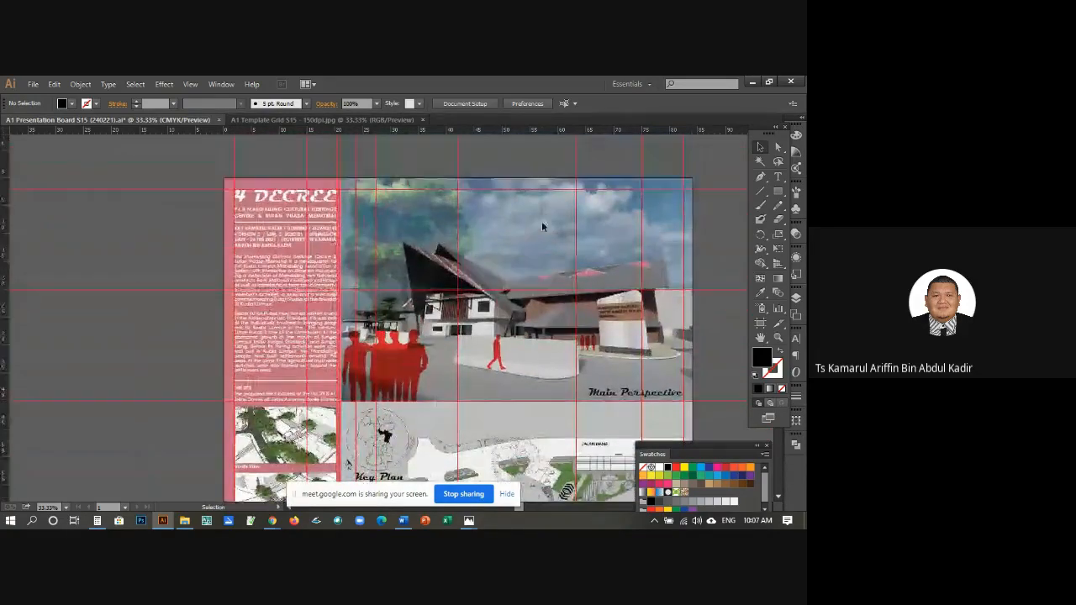
{"action": "scroll", "coordinate": [544, 223], "scroll_direction": "up", "scroll_amount": 1}
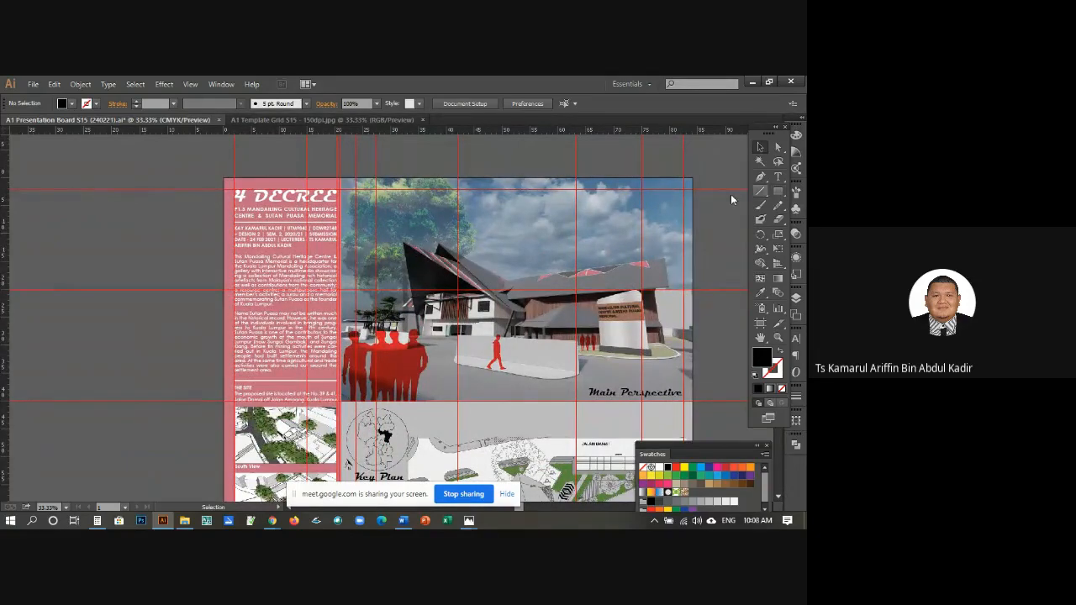
Step: Add a horizontal guide below the top margin guide and draw a circle between them in the perspective's upper-right corner
{"action": "left_click_drag", "start_coordinate": [429, 133], "coordinate": [430, 222]}
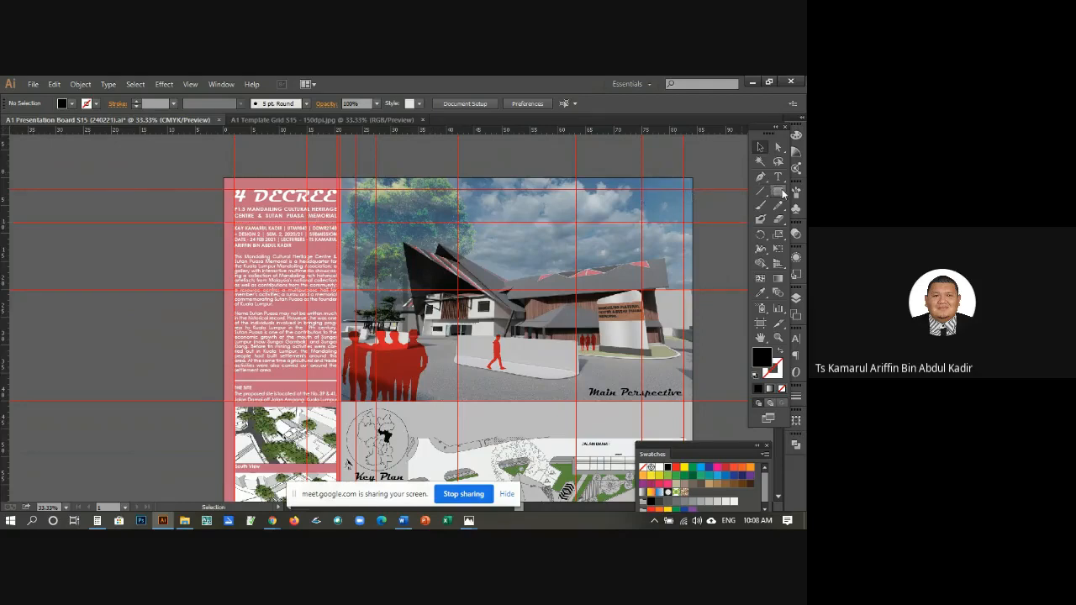
{"action": "left_click_drag", "start_coordinate": [778, 192], "coordinate": [681, 219]}
{"action": "left_click_drag", "start_coordinate": [650, 223], "coordinate": [684, 189]}
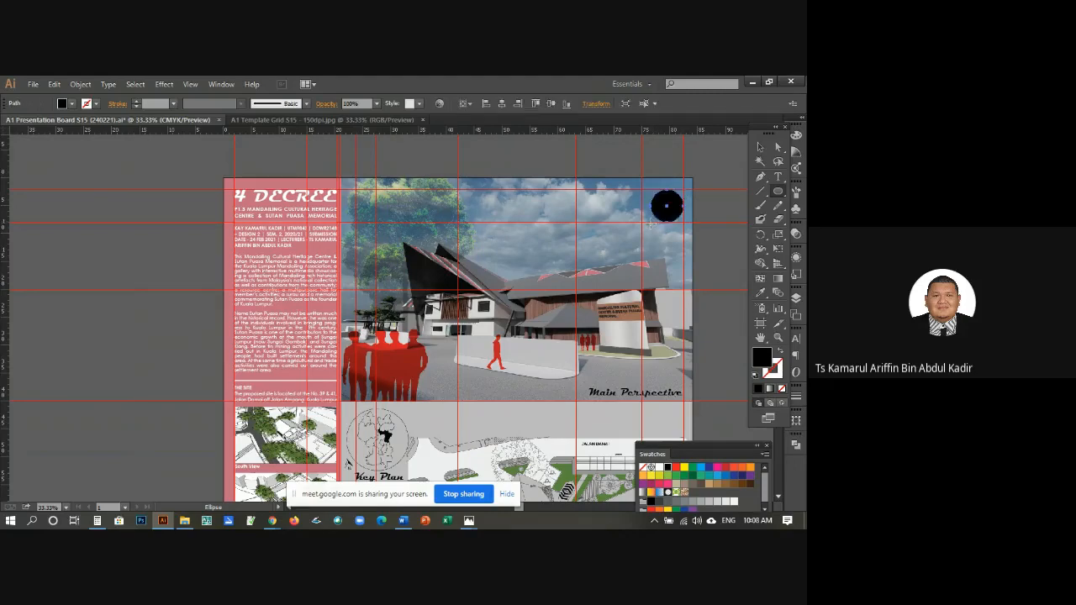
Step: Give the circle no fill and a white 5 pt stroke, then deselect it
{"action": "left_click", "coordinate": [780, 353]}
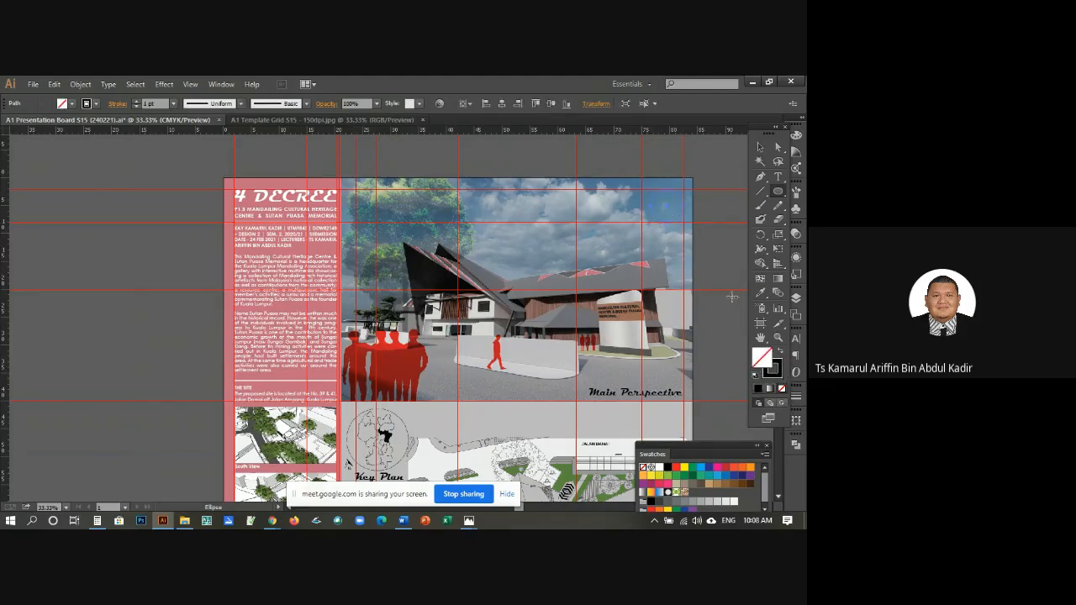
{"action": "left_click", "coordinate": [780, 370]}
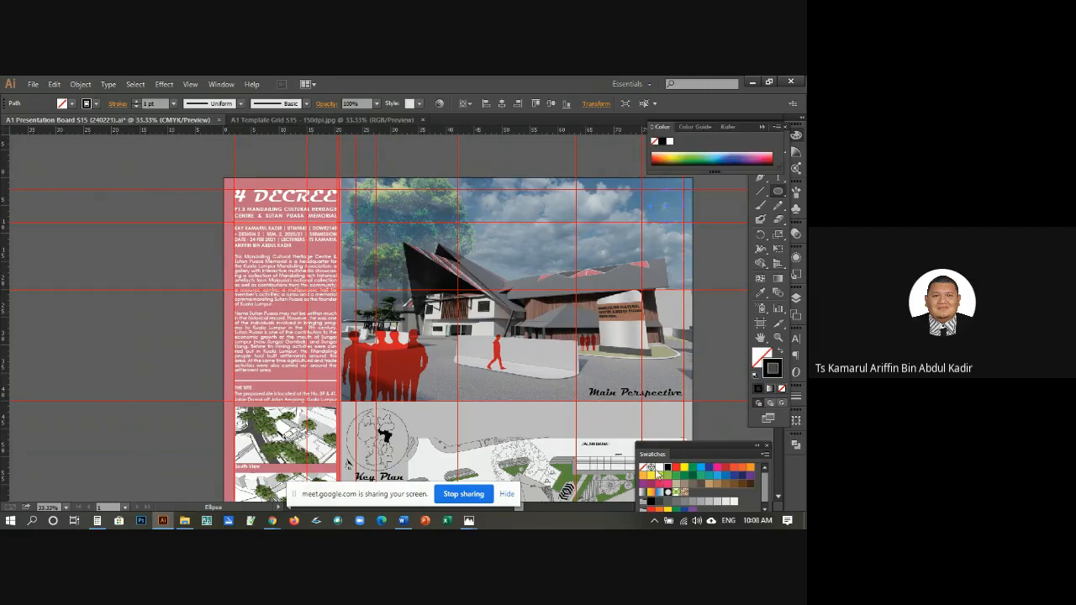
{"action": "left_click", "coordinate": [660, 467]}
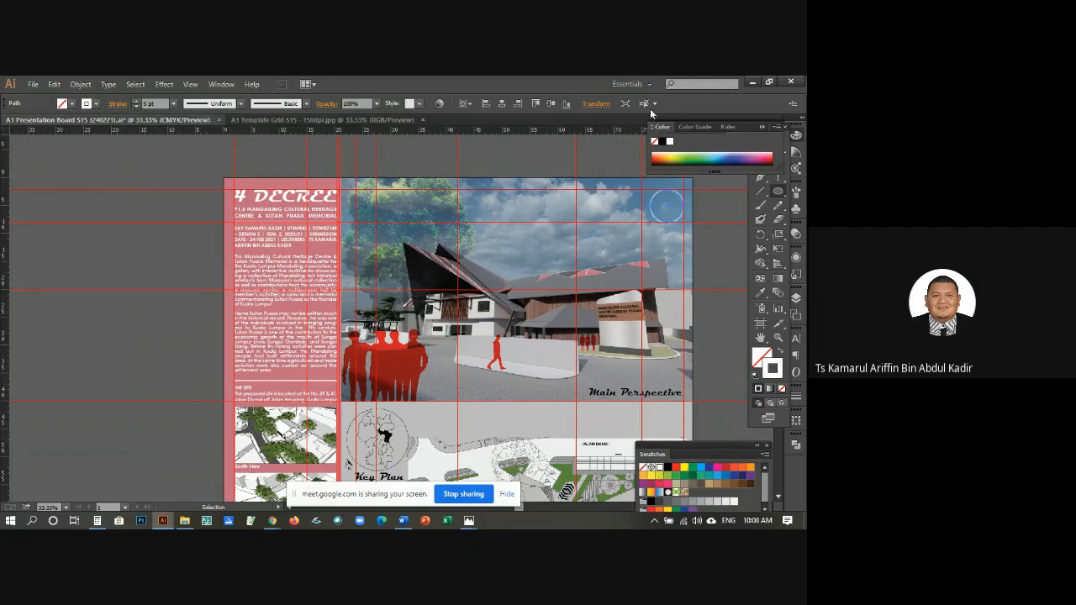
{"action": "left_click", "coordinate": [762, 127]}
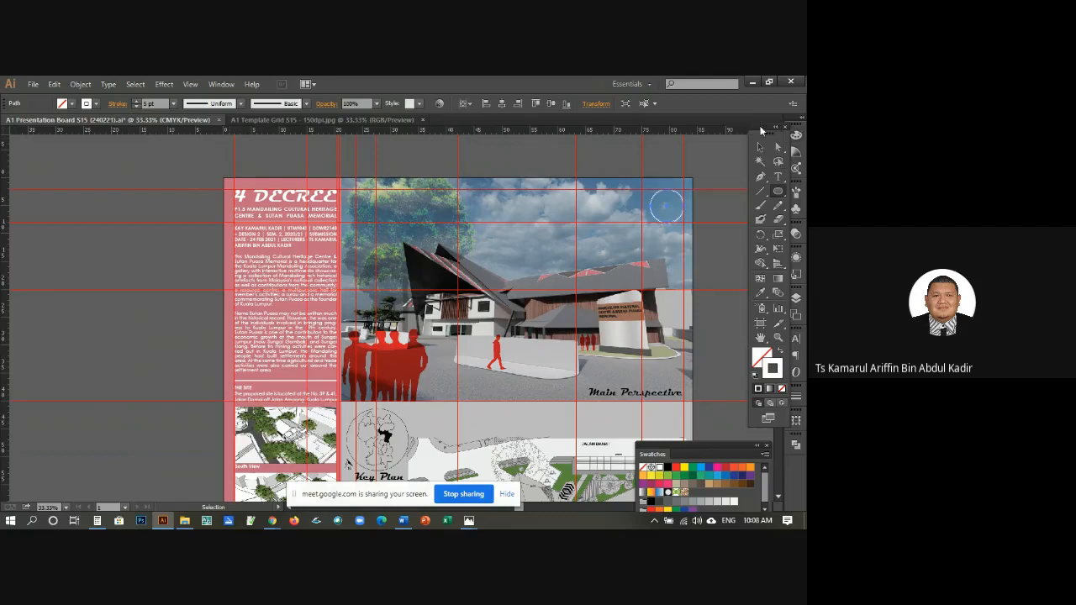
{"action": "left_click", "coordinate": [759, 146]}
{"action": "left_click", "coordinate": [716, 156]}
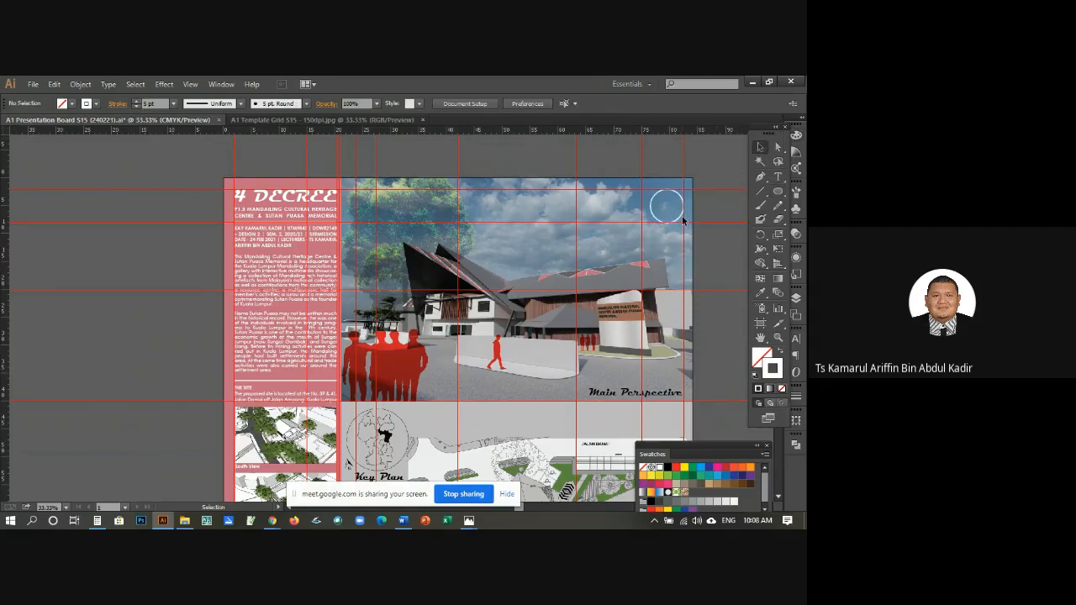
Step: Add a "1/3" text on the pasteboard just above the perspective, near the white circle
{"action": "left_click", "coordinate": [270, 208]}
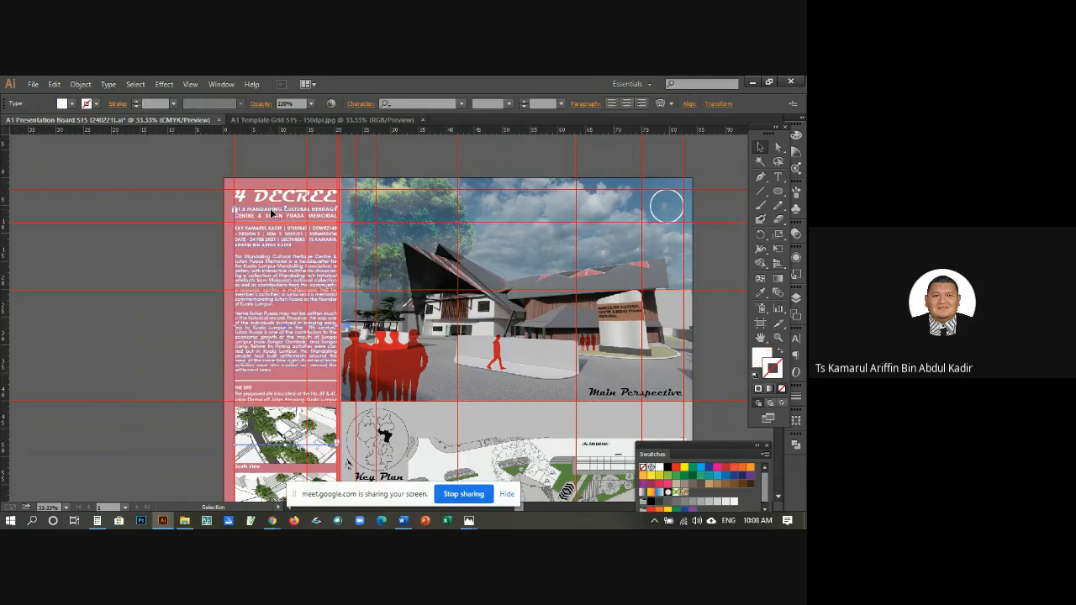
{"action": "left_click", "coordinate": [426, 159]}
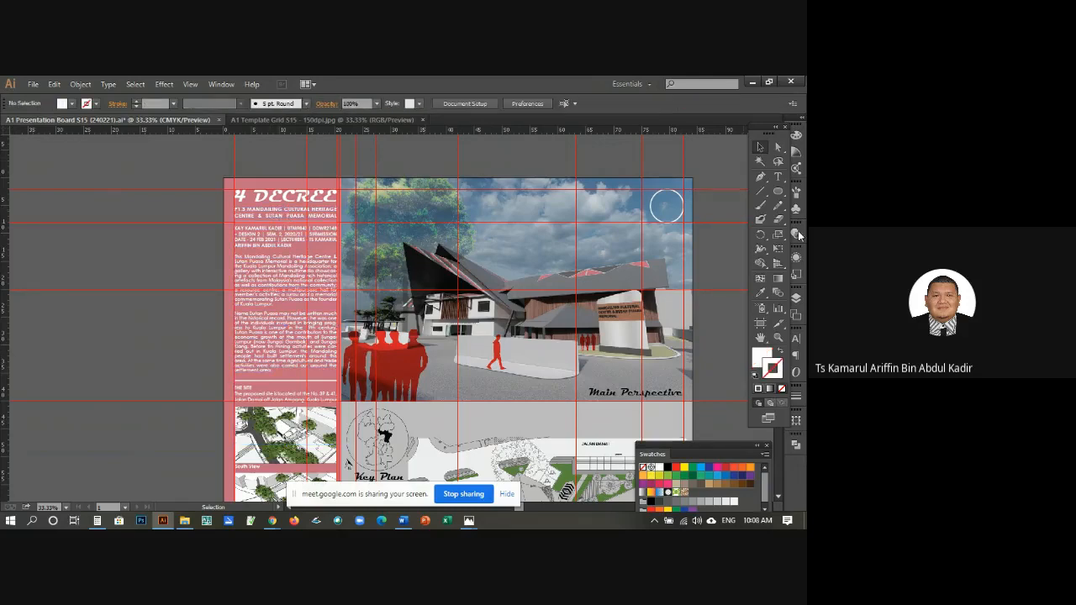
{"action": "left_click", "coordinate": [778, 337]}
{"action": "left_click", "coordinate": [658, 227]}
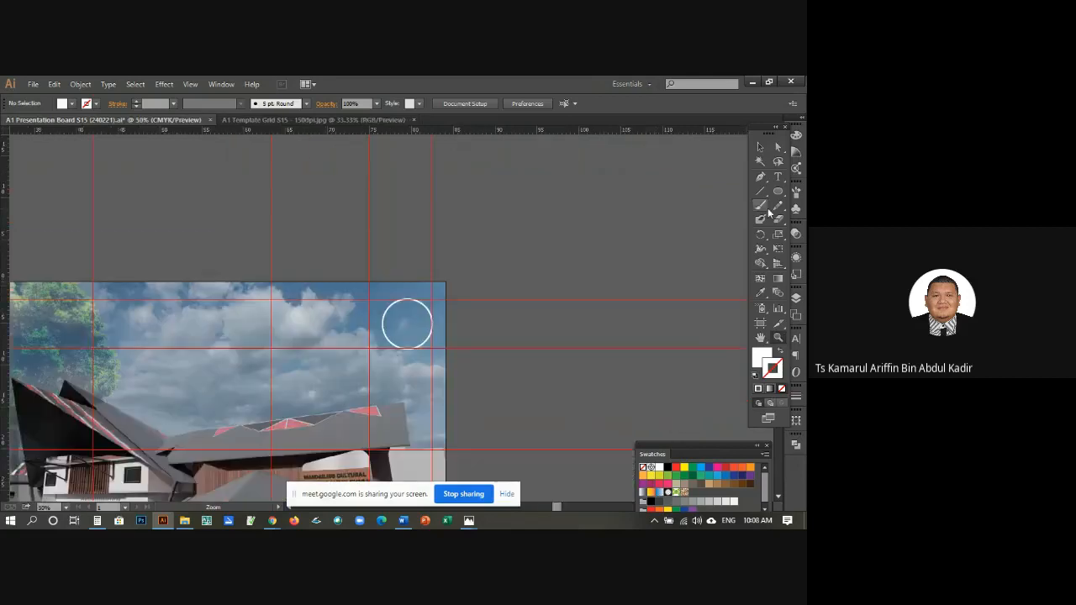
{"action": "left_click", "coordinate": [760, 147]}
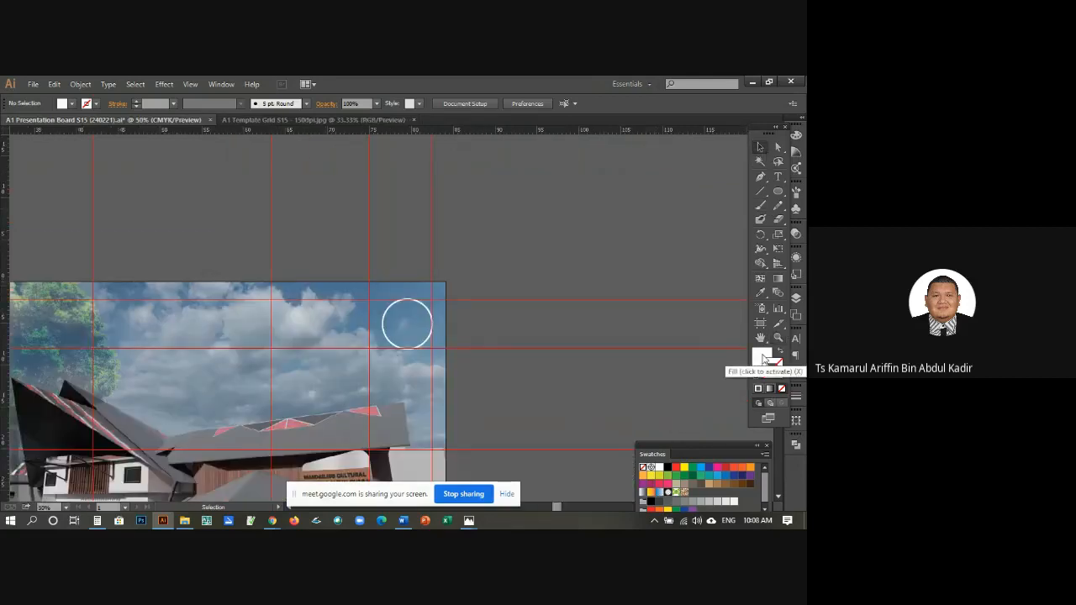
{"action": "left_click", "coordinate": [761, 359]}
{"action": "left_click", "coordinate": [779, 177]}
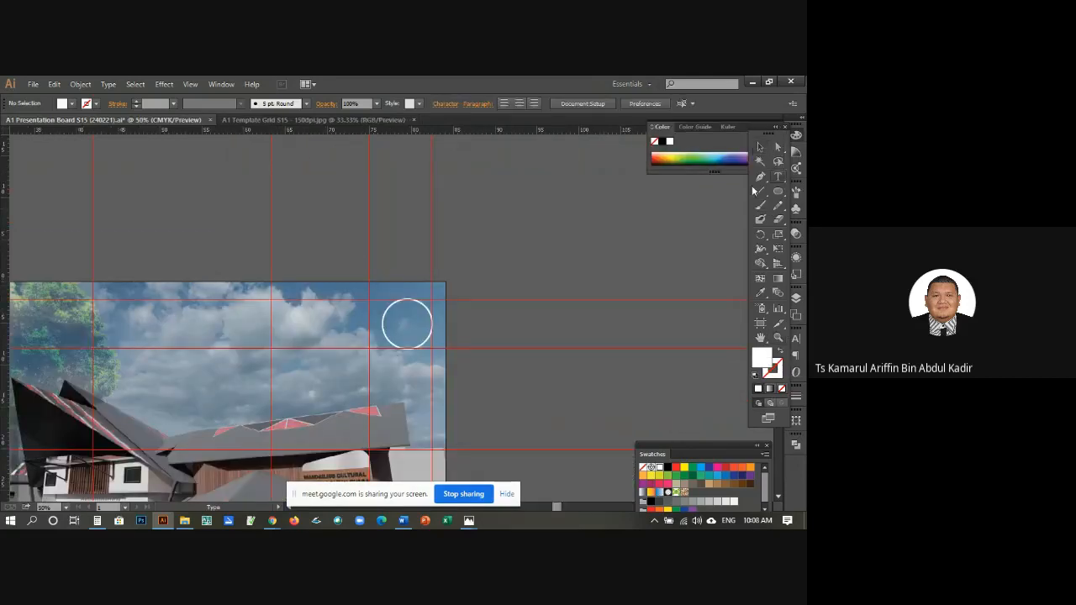
{"action": "left_click", "coordinate": [340, 233]}
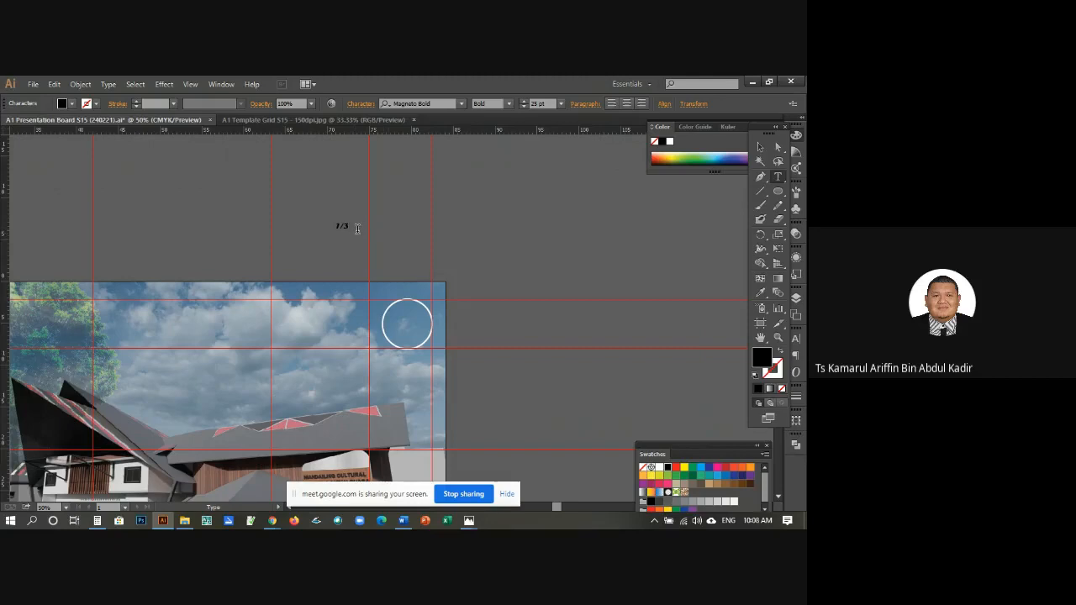
Step: Set the font of the "1/3" text above the perspective to Century Gothic Bold, then deselect it
{"action": "left_click_drag", "start_coordinate": [356, 229], "coordinate": [307, 226]}
{"action": "left_click", "coordinate": [461, 103]}
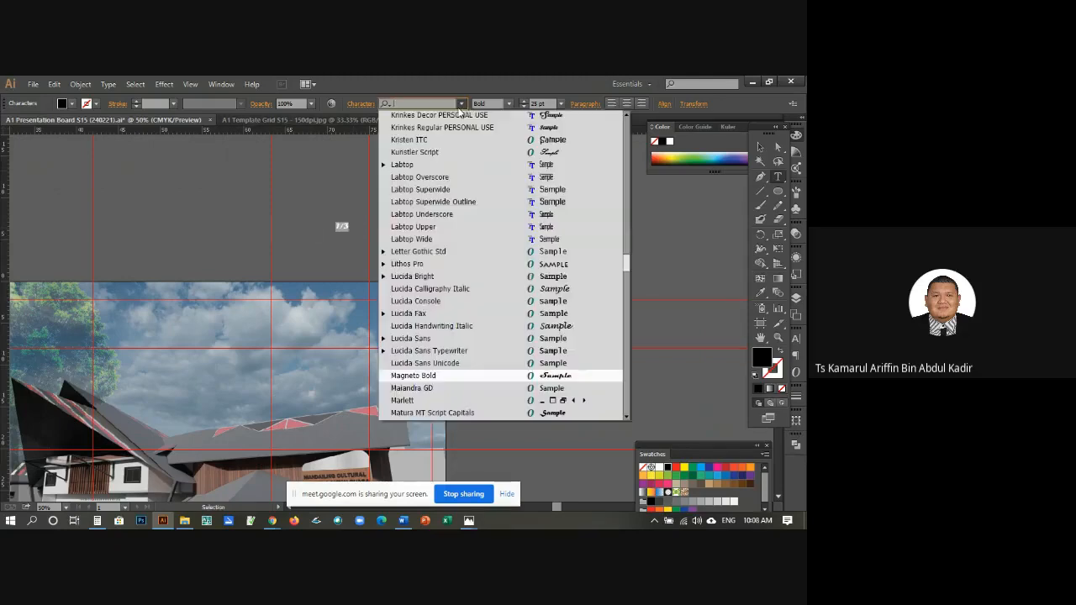
{"action": "scroll", "coordinate": [491, 283], "scroll_direction": "up", "scroll_amount": 15}
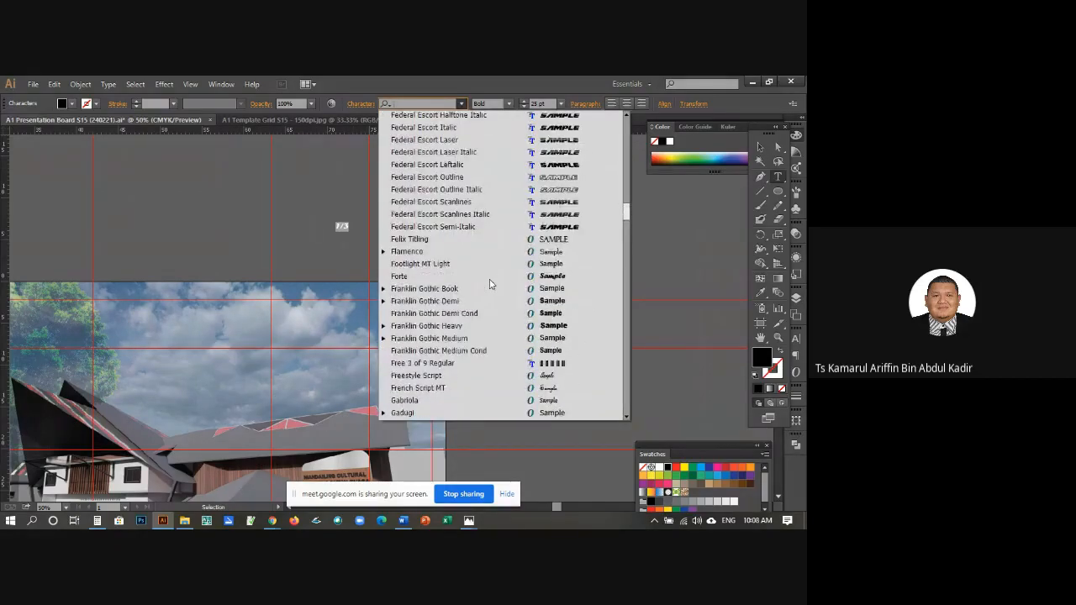
{"action": "scroll", "coordinate": [491, 284], "scroll_direction": "up", "scroll_amount": 20}
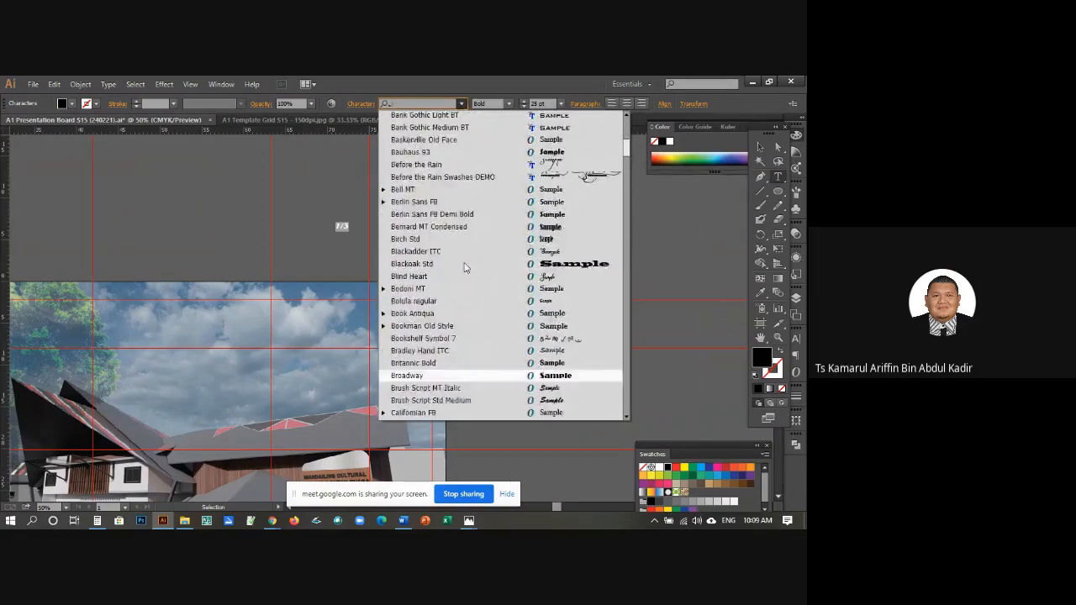
{"action": "scroll", "coordinate": [465, 268], "scroll_direction": "up", "scroll_amount": 1}
{"action": "scroll", "coordinate": [465, 268], "scroll_direction": "down", "scroll_amount": 6}
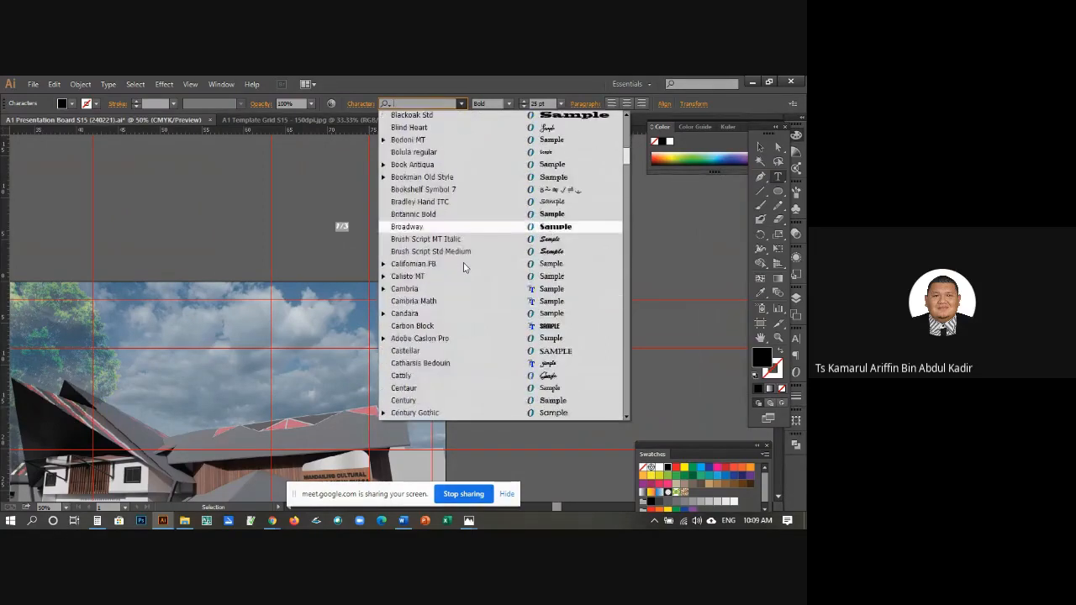
{"action": "scroll", "coordinate": [465, 267], "scroll_direction": "down", "scroll_amount": 3}
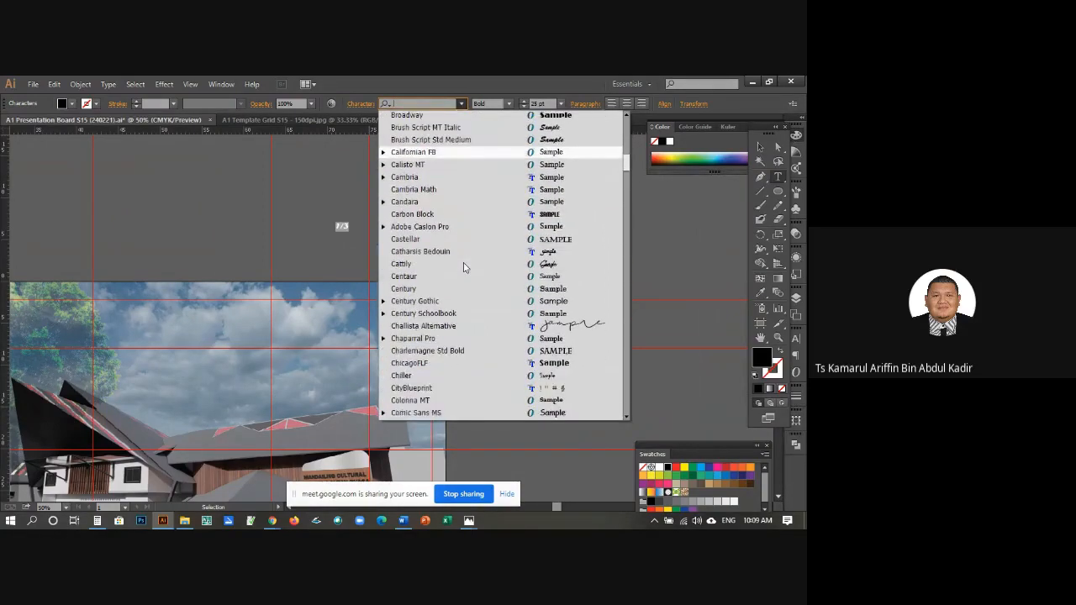
{"action": "left_click", "coordinate": [450, 301]}
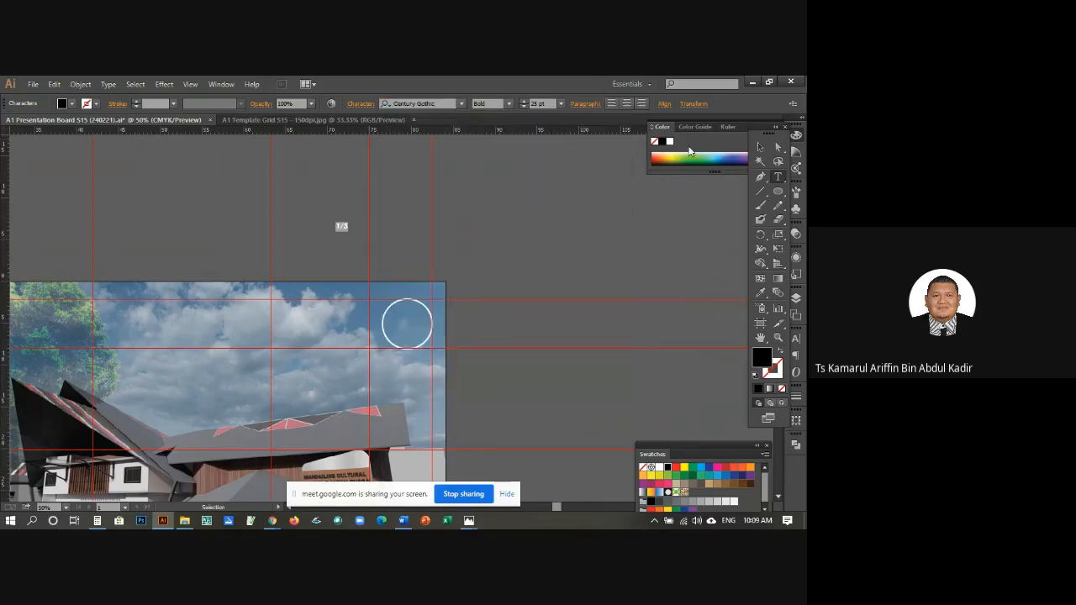
{"action": "left_click", "coordinate": [760, 147]}
{"action": "left_click", "coordinate": [331, 237]}
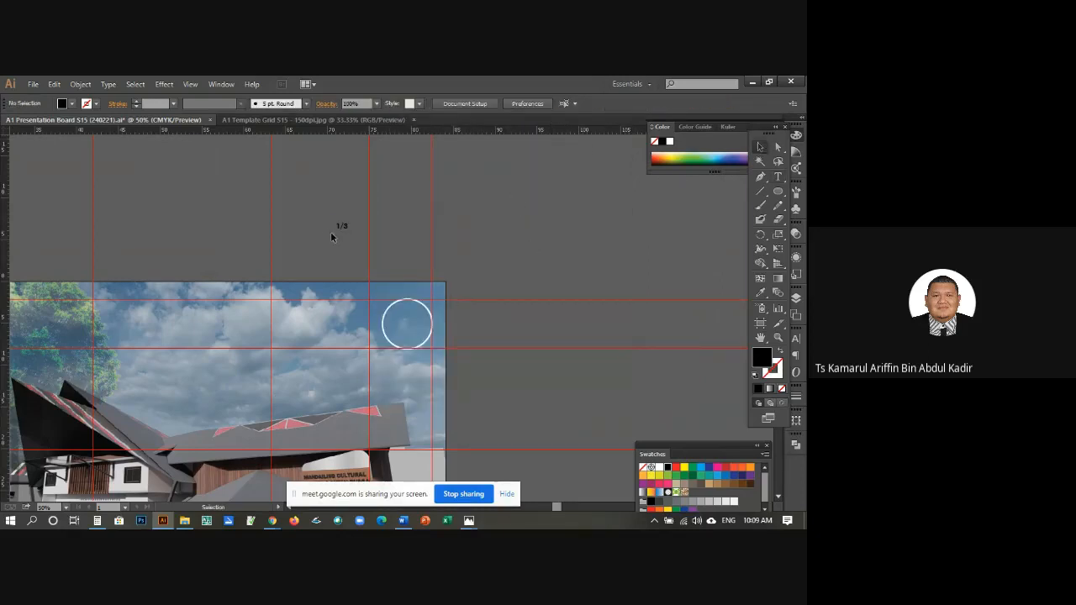
Step: Move the "1/3" text into the white circle, enlarge it to 88 pt, and deselect it
{"action": "left_click", "coordinate": [412, 328]}
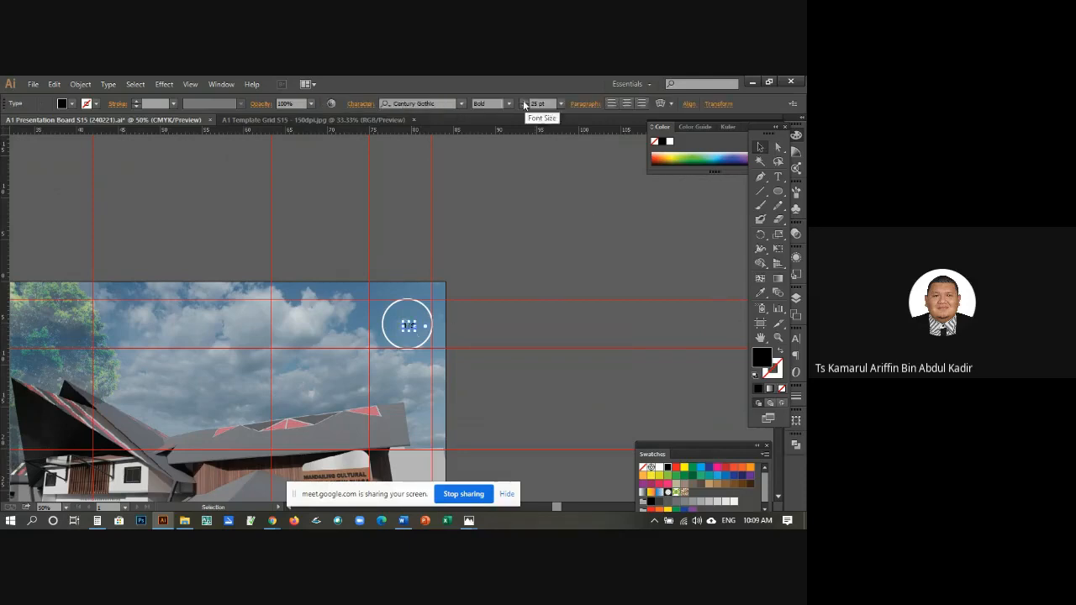
{"action": "left_click", "coordinate": [523, 101]}
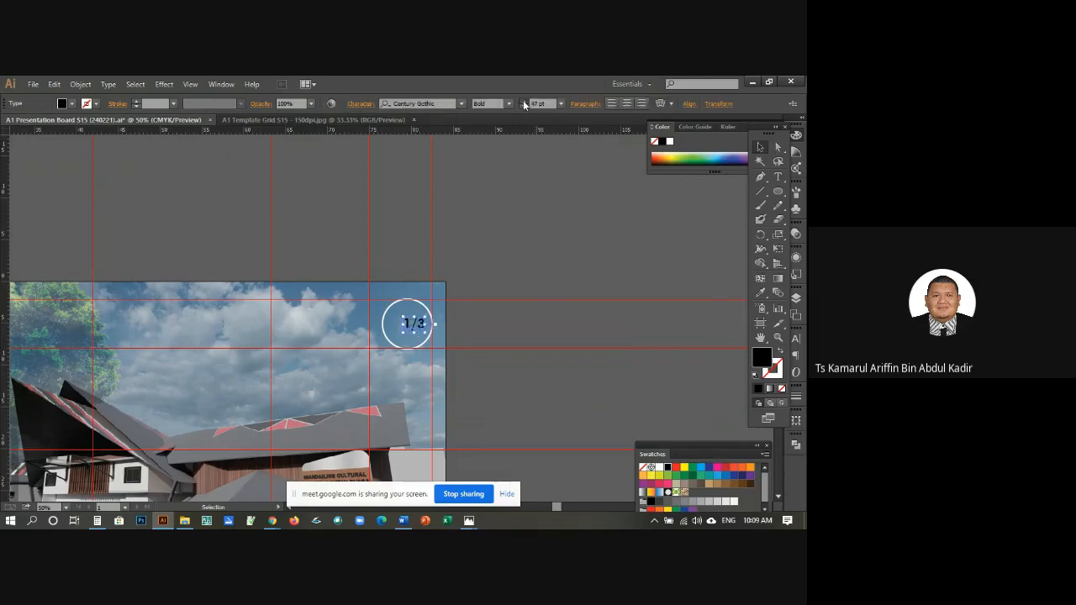
{"action": "left_click", "coordinate": [524, 102]}
{"action": "left_click", "coordinate": [523, 102]}
{"action": "left_click_drag", "start_coordinate": [523, 100], "coordinate": [524, 101]}
{"action": "left_click", "coordinate": [524, 106]}
{"action": "left_click", "coordinate": [499, 215]}
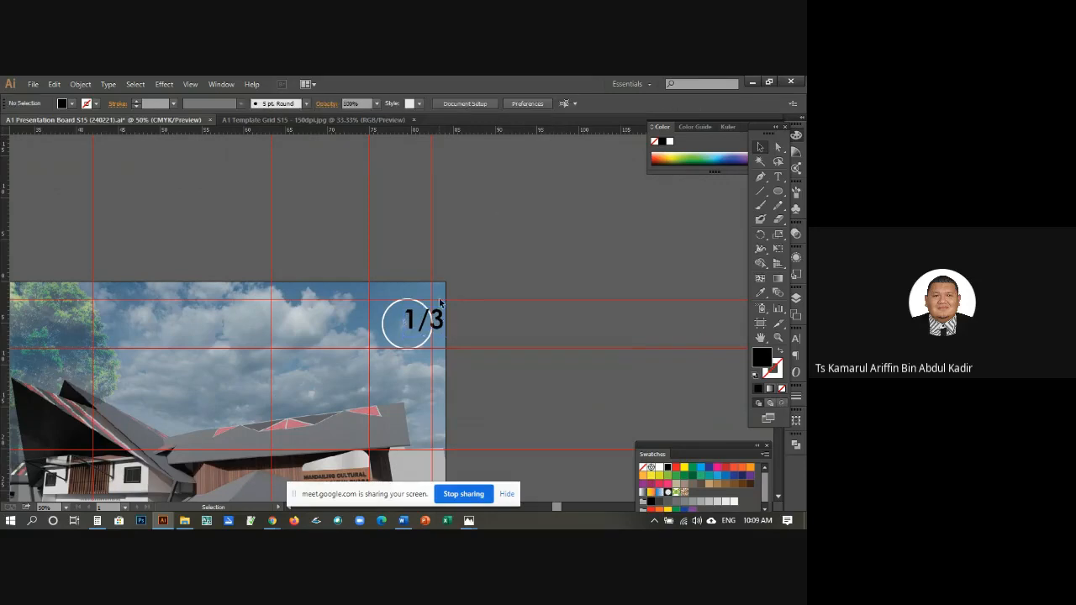
Step: Centre the "1/3" text inside the circle and give it a white fill, then deselect it
{"action": "left_click", "coordinate": [397, 323]}
{"action": "key", "text": "Up"}
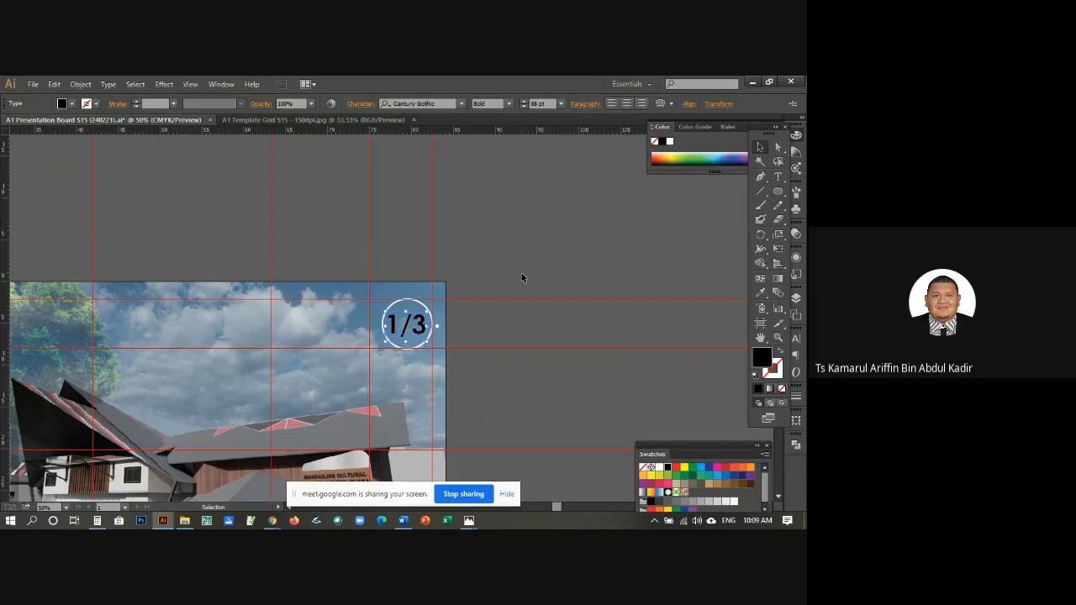
{"action": "key", "text": "Right"}
{"action": "left_click", "coordinate": [660, 468]}
{"action": "left_click", "coordinate": [540, 252]}
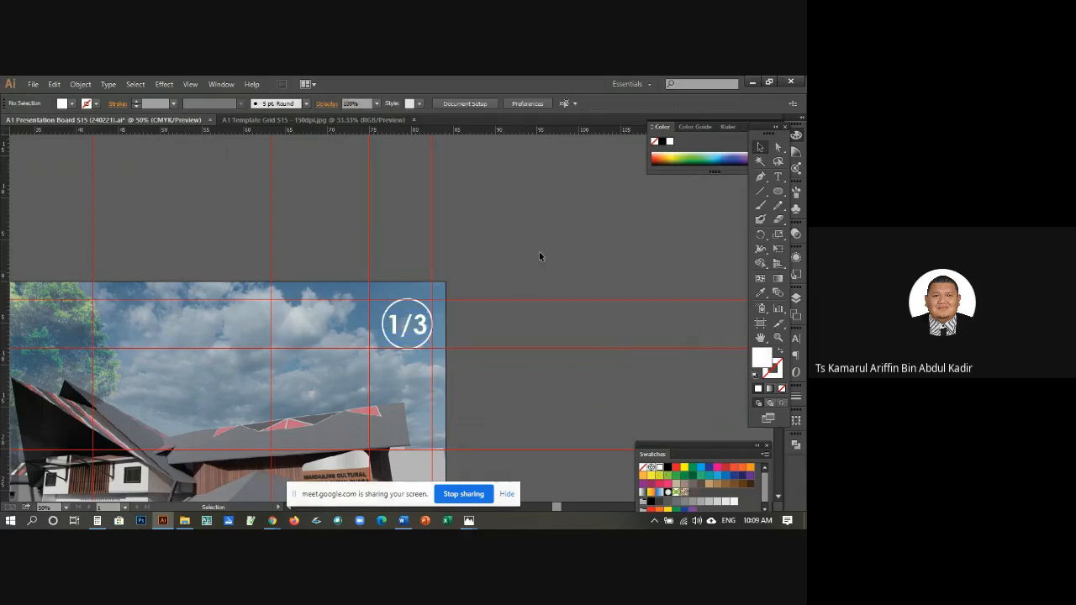
Step: Check the circled sheet number against the whole board, then examine the strip of massing diagrams beside the front elevation
{"action": "scroll", "coordinate": [519, 252], "scroll_direction": "down", "scroll_amount": 3}
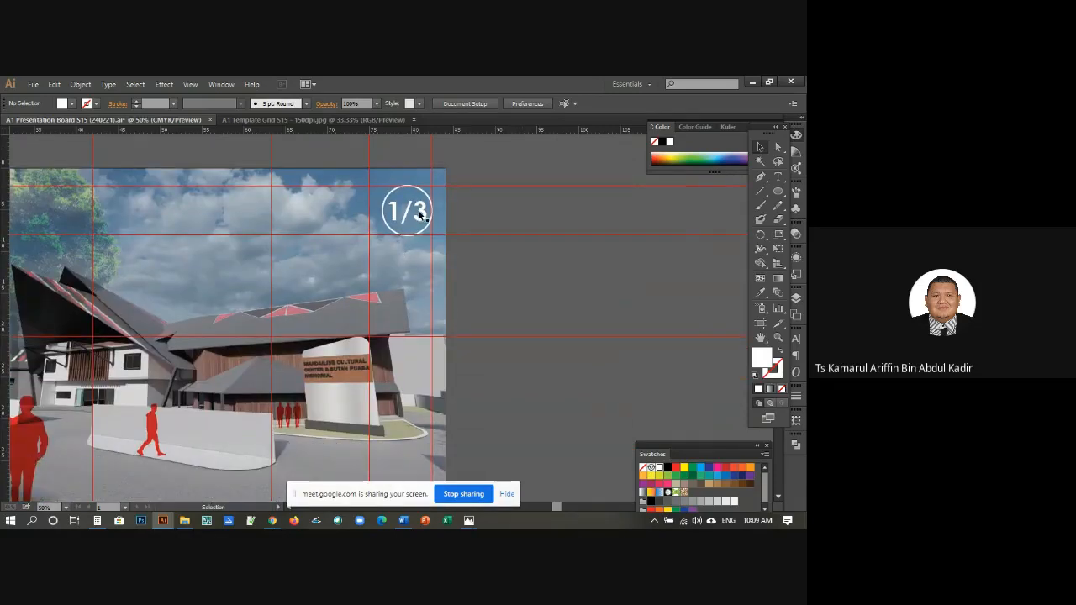
{"action": "scroll", "coordinate": [418, 215], "scroll_direction": "up", "scroll_amount": 1}
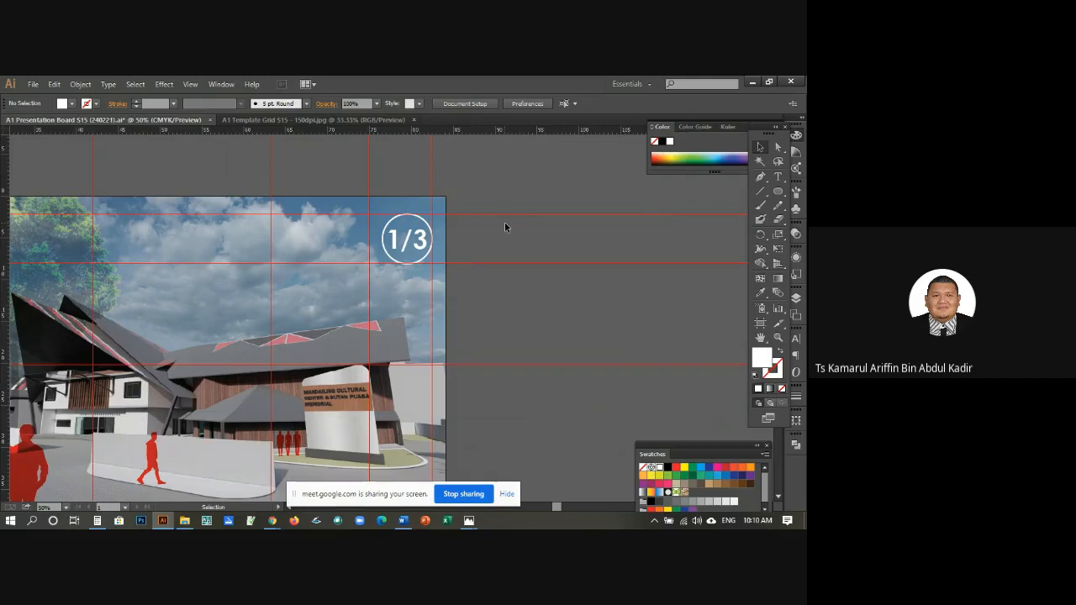
{"action": "key", "text": "ctrl+minus"}
{"action": "key", "text": "ctrl+minus"}
{"action": "key", "text": "ctrl+minus"}
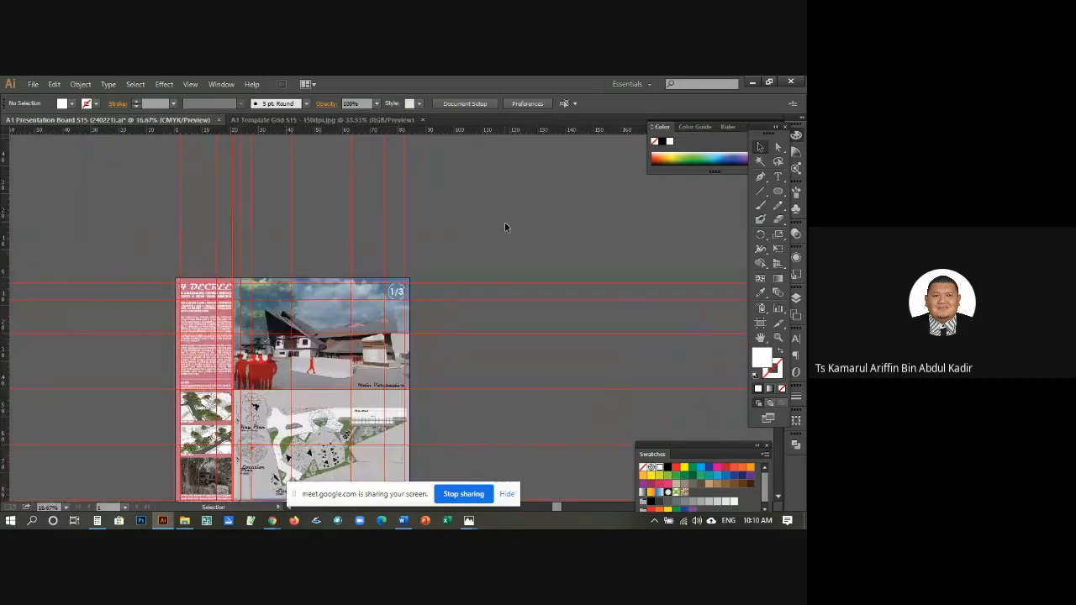
{"action": "scroll", "coordinate": [455, 241], "scroll_direction": "down", "scroll_amount": 5}
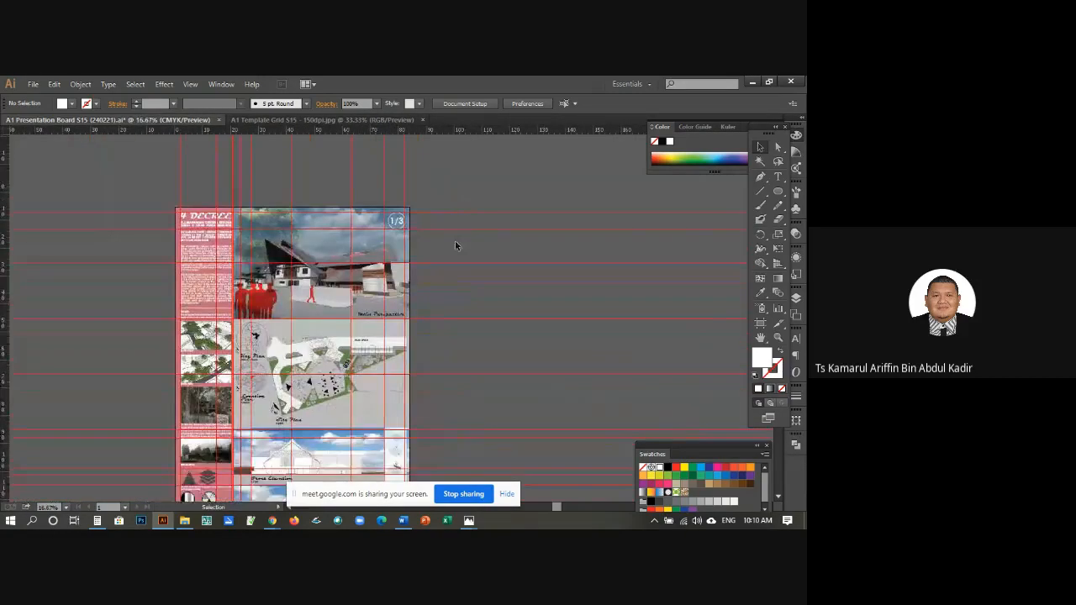
{"action": "left_click", "coordinate": [779, 338]}
{"action": "left_click", "coordinate": [398, 333]}
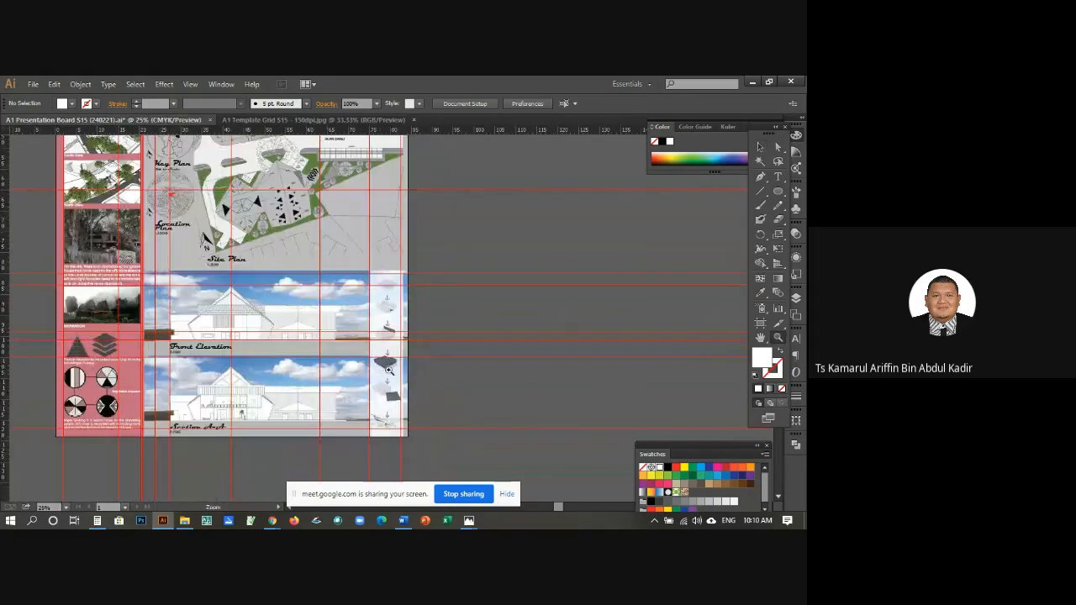
{"action": "left_click", "coordinate": [381, 373]}
{"action": "left_click", "coordinate": [389, 216]}
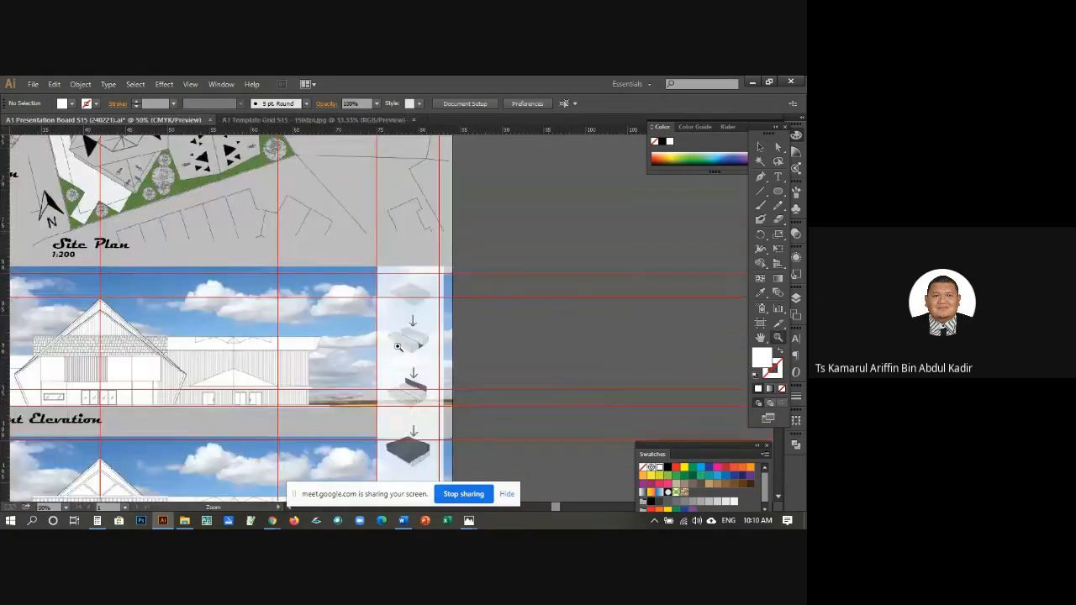
Step: Duplicate the white "INSPIRATION" text block from the pink column onto the top of the massing diagram strip beside the front elevation
{"action": "left_click", "coordinate": [761, 149]}
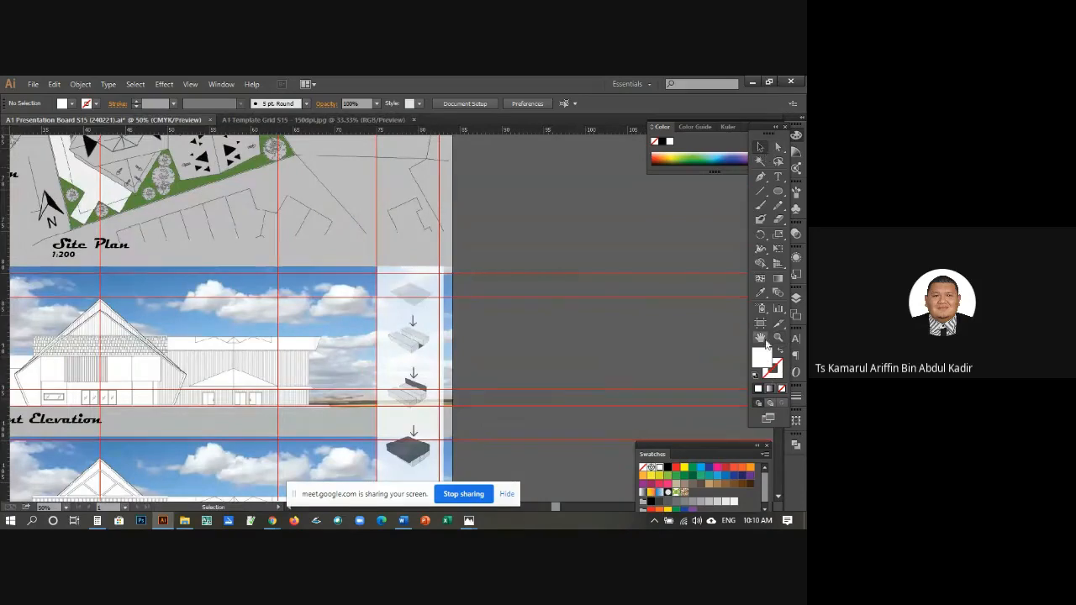
{"action": "left_click", "coordinate": [761, 337]}
{"action": "left_click_drag", "start_coordinate": [331, 340], "coordinate": [593, 292]}
{"action": "mouse_move", "coordinate": [341, 298]}
{"action": "left_mouse_down"}
{"action": "mouse_move", "coordinate": [367, 306]}
{"action": "mouse_move", "coordinate": [330, 301]}
{"action": "left_mouse_up"}
{"action": "left_click", "coordinate": [760, 147]}
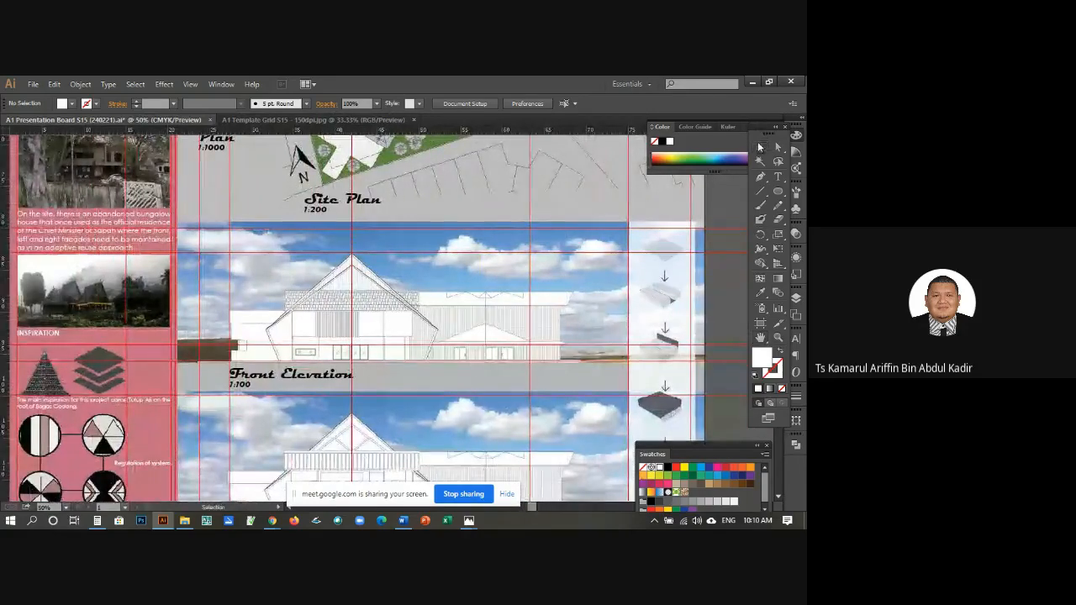
{"action": "left_click", "coordinate": [57, 335]}
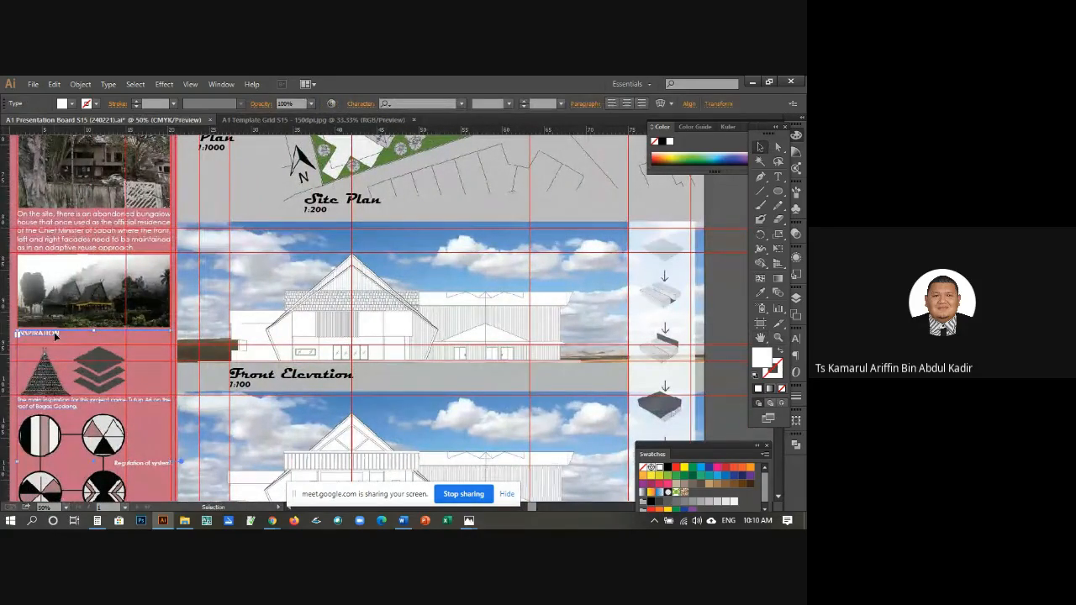
{"action": "left_click_drag", "start_coordinate": [56, 335], "coordinate": [659, 239]}
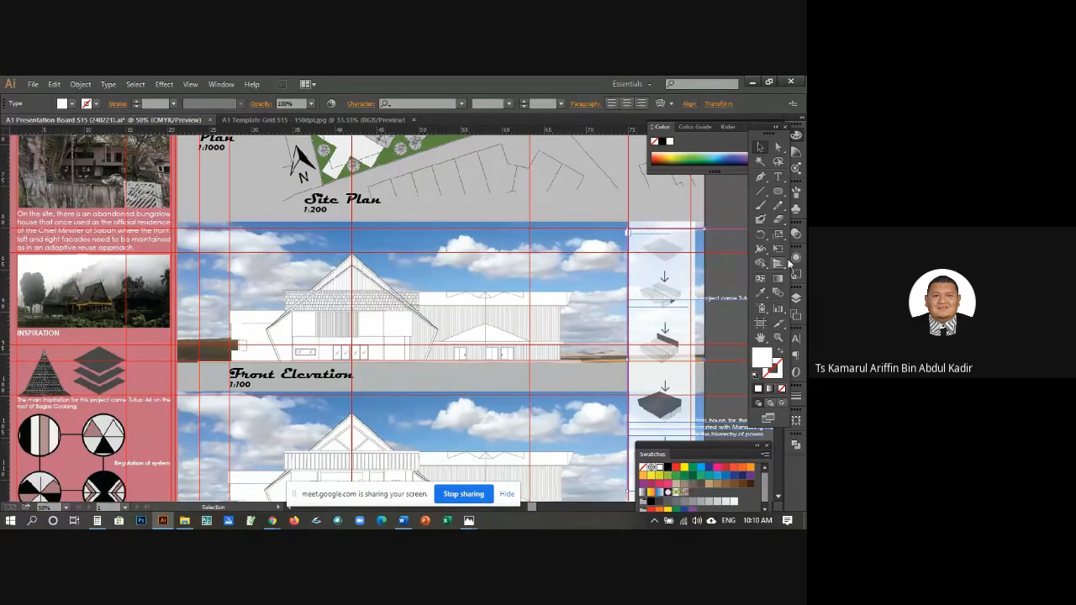
Step: Recolour the copied text block with the pink sampled from the column background using the Eyedropper, then deselect it
{"action": "left_click", "coordinate": [761, 292]}
{"action": "left_click", "coordinate": [152, 334]}
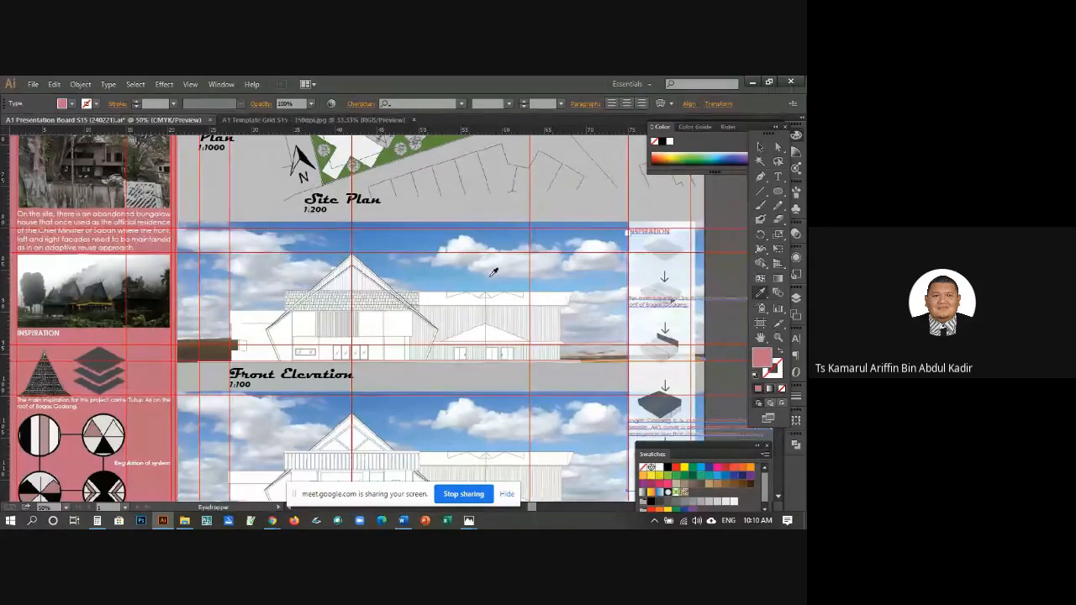
{"action": "left_click", "coordinate": [762, 146]}
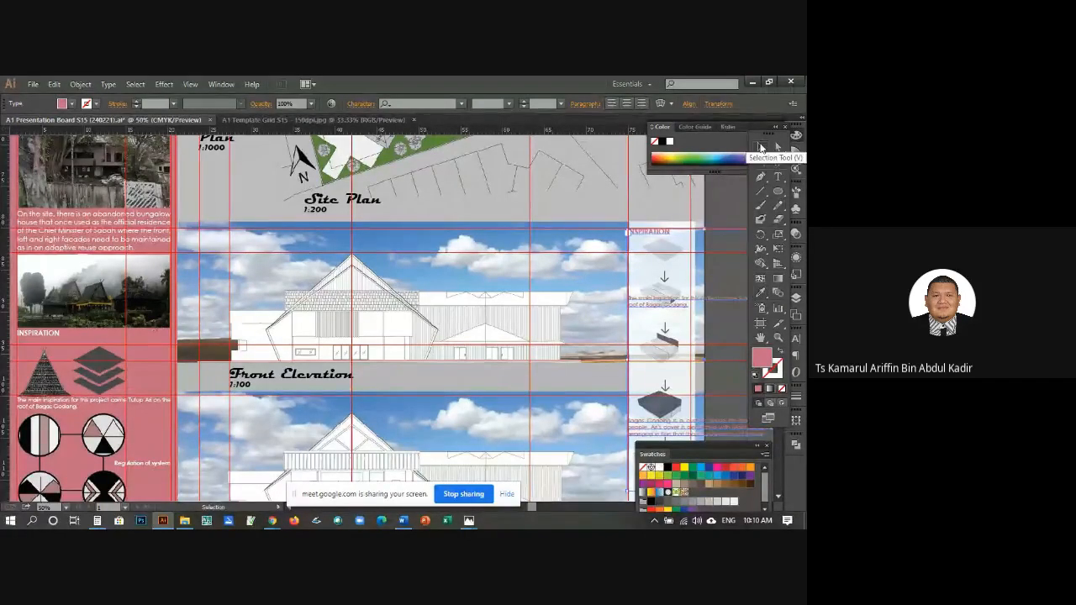
{"action": "left_click", "coordinate": [735, 201]}
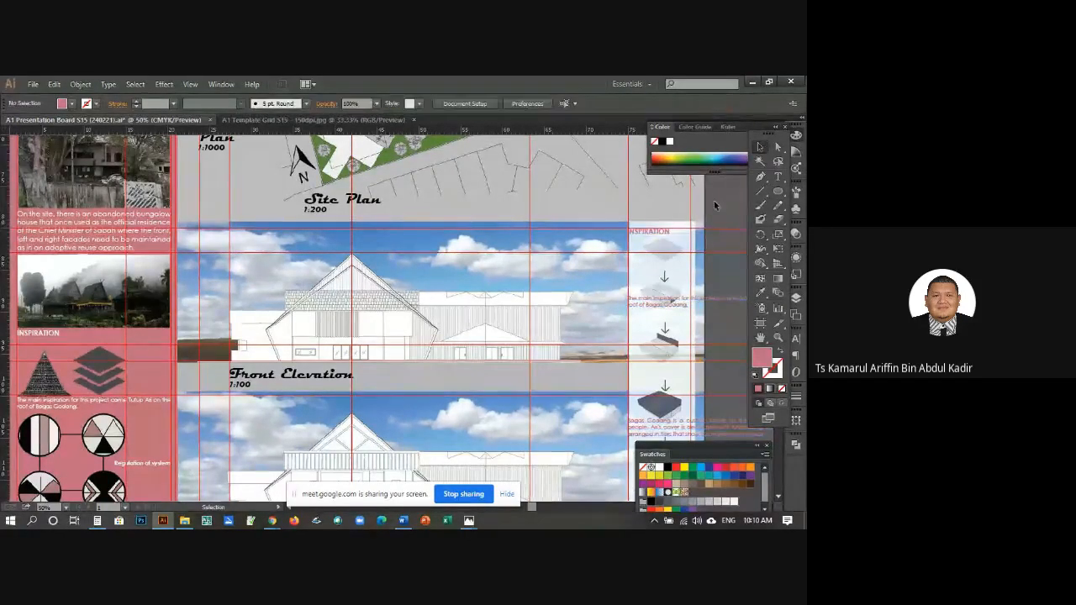
Step: Shift the pink text block slightly inward from the strip's left edge and add vertical guides at the text's start and the strip's right edge
{"action": "left_click", "coordinate": [778, 338]}
{"action": "left_click", "coordinate": [656, 253]}
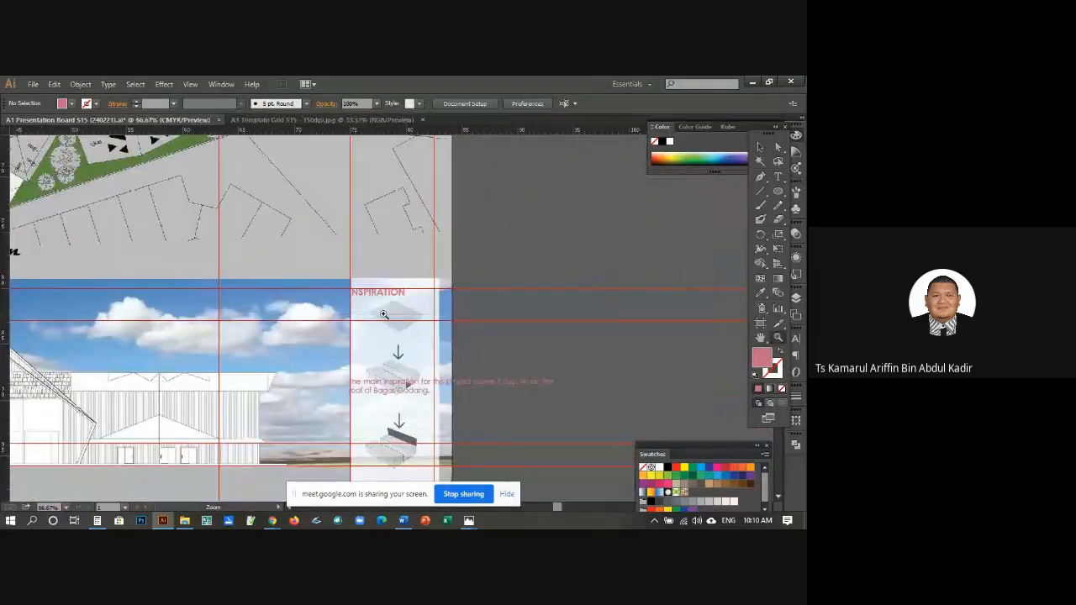
{"action": "left_click", "coordinate": [370, 304]}
{"action": "left_click", "coordinate": [762, 149]}
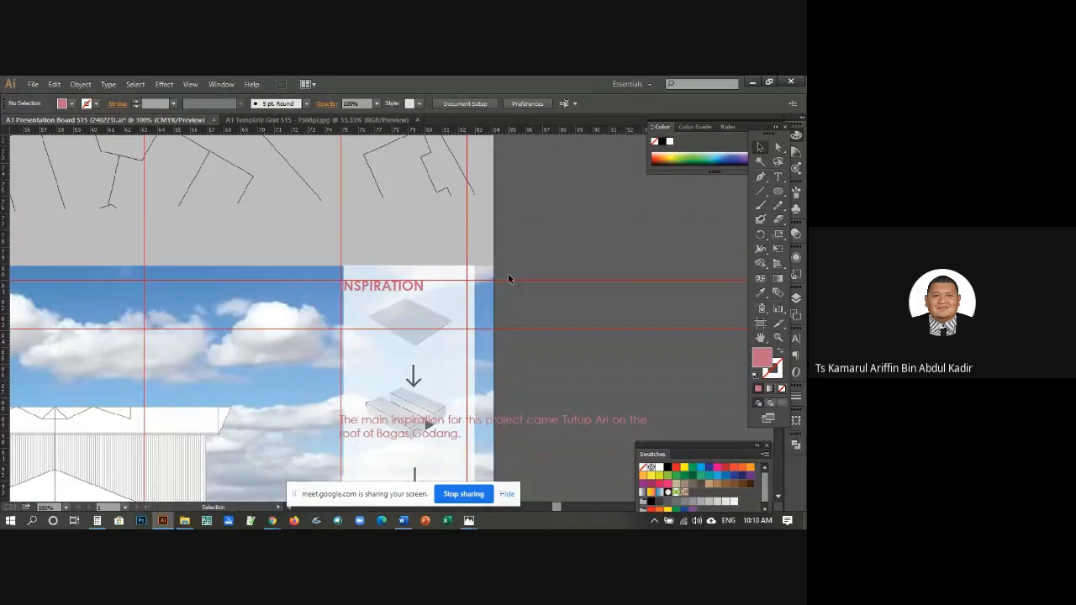
{"action": "left_click", "coordinate": [412, 287]}
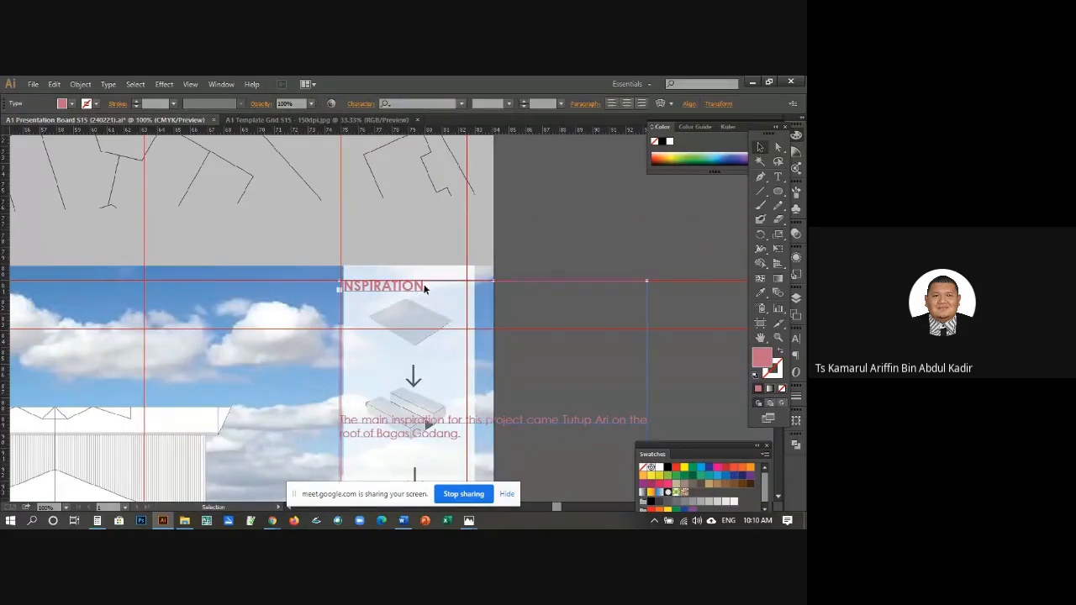
{"action": "left_click_drag", "start_coordinate": [412, 287], "coordinate": [424, 288]}
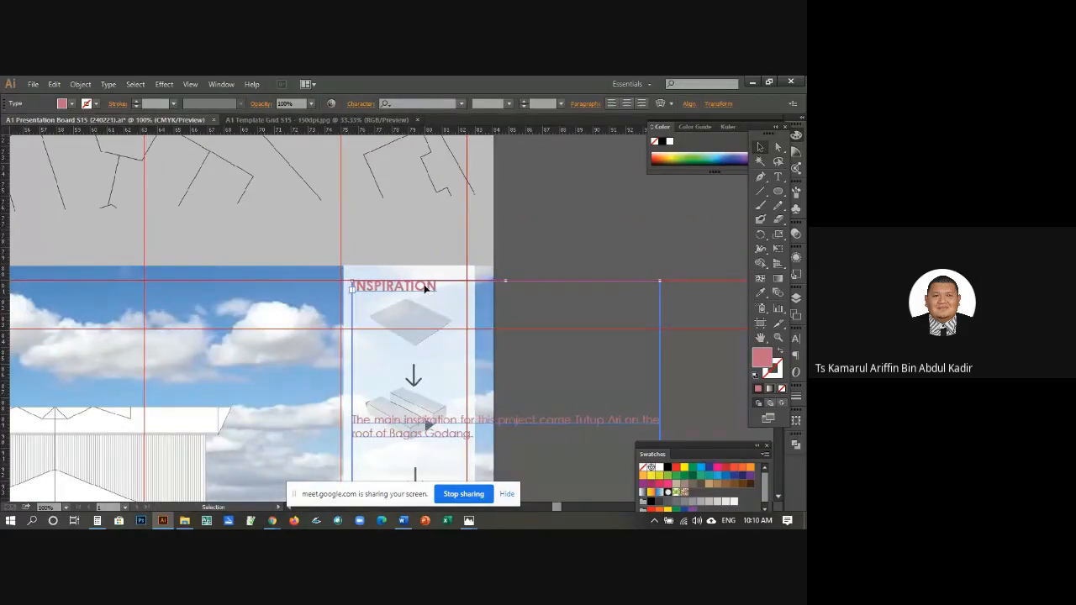
{"action": "left_click", "coordinate": [537, 239]}
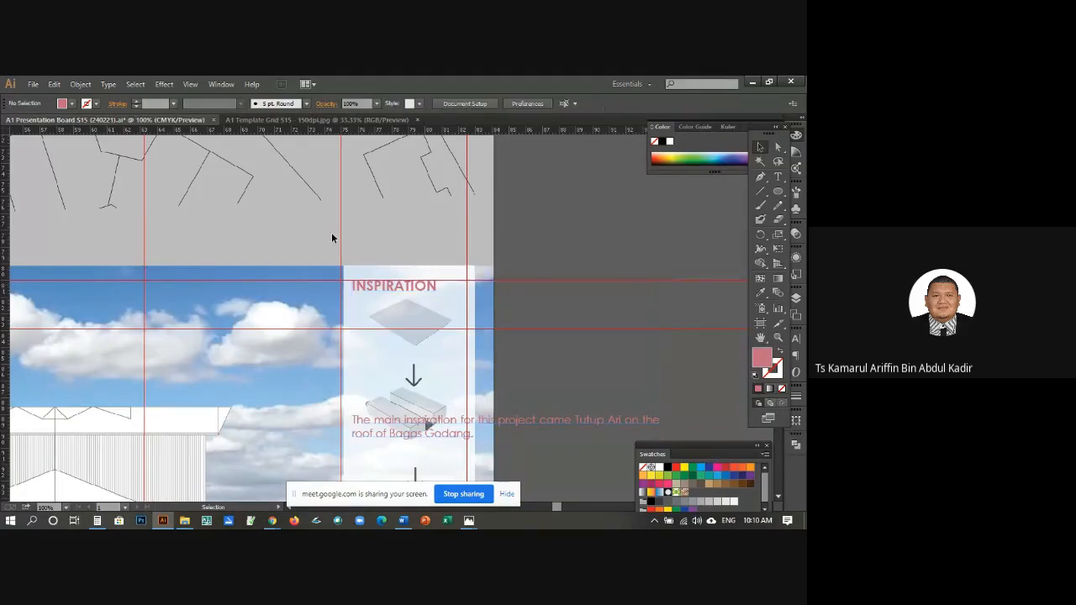
{"action": "left_click_drag", "start_coordinate": [6, 180], "coordinate": [475, 207]}
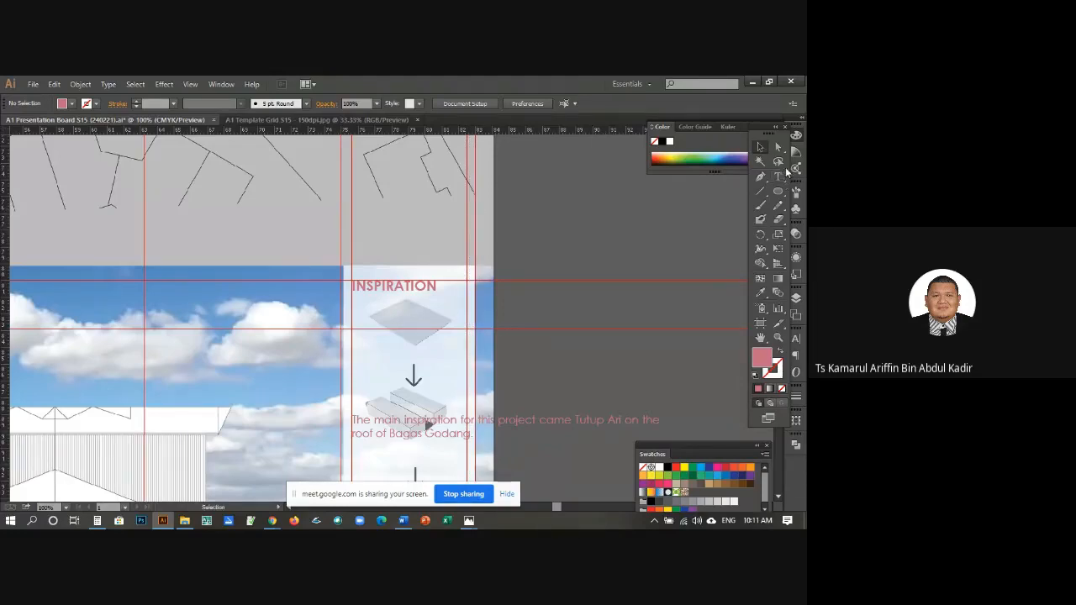
Step: Replace the copied heading "INSPIRATION" on the diagram strip with "DESIGN PROCESS"
{"action": "left_click", "coordinate": [778, 176]}
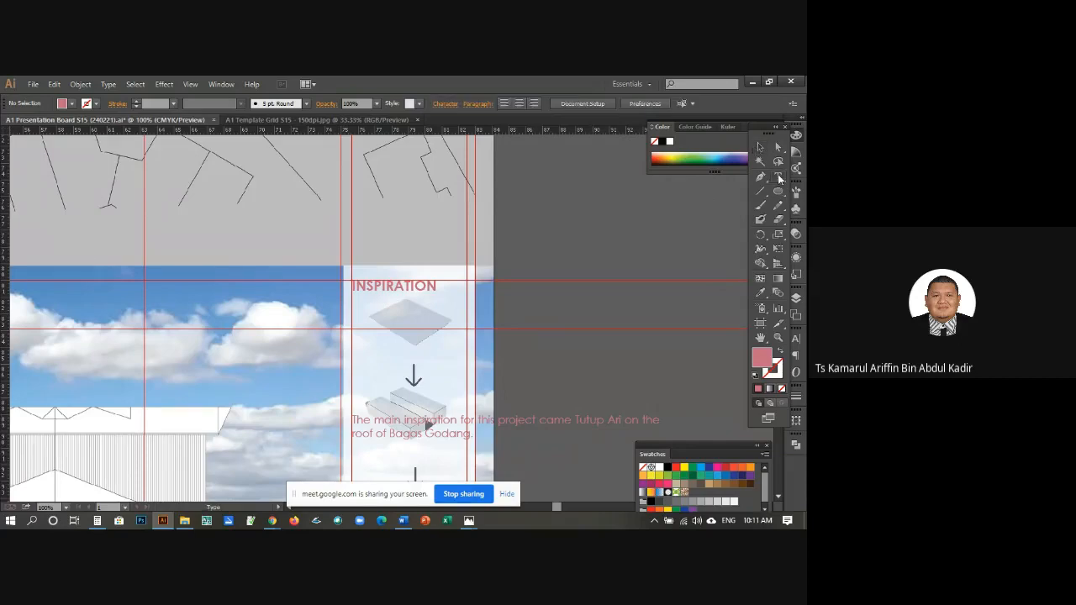
{"action": "left_click_drag", "start_coordinate": [436, 284], "coordinate": [337, 291]}
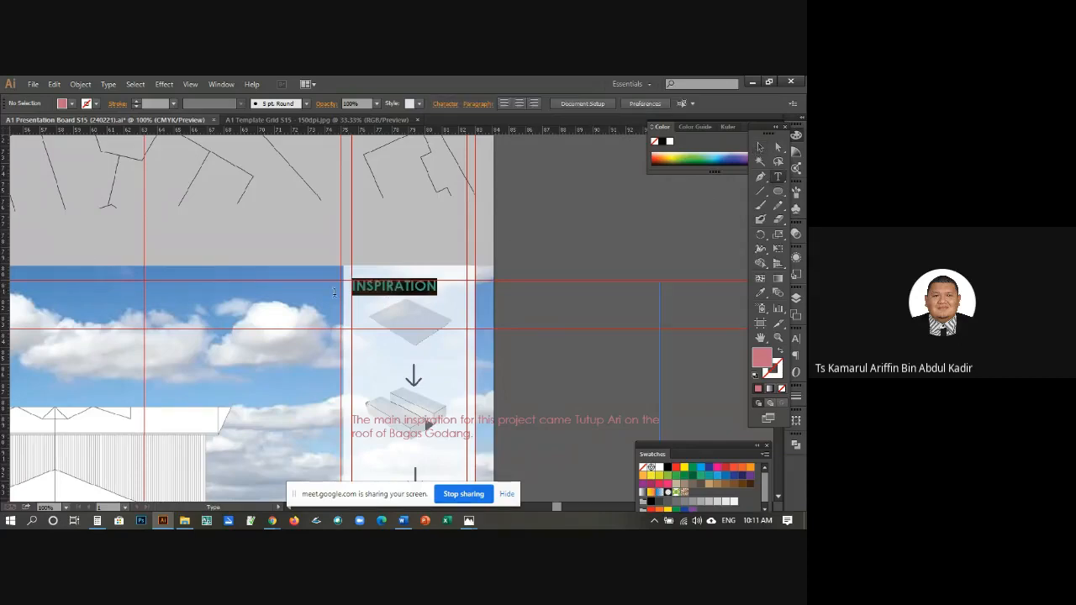
{"action": "type", "text": "d"}
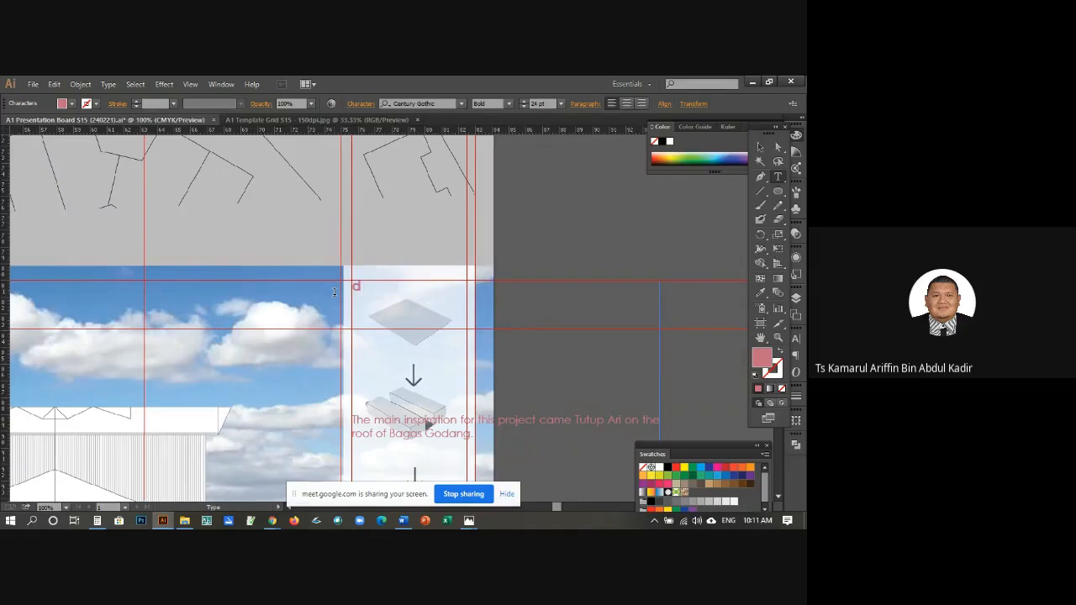
{"action": "key", "text": "BackSpace"}
{"action": "key", "text": "BackSpace"}
{"action": "type", "text": "DESIGN PROCESS"}
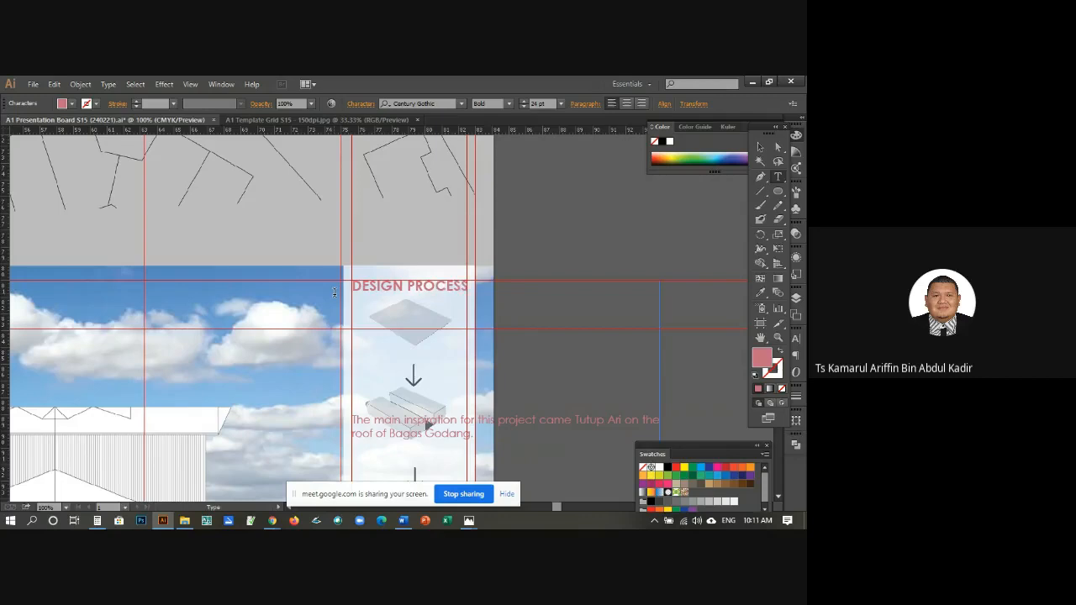
Step: Switch to the Word document, copy the six caption lines from "Buildable Area" to "Inspired from The Bagas Godang Roof", and return to Illustrator
{"action": "key", "text": "Escape"}
{"action": "scroll", "coordinate": [593, 253], "scroll_direction": "down", "scroll_amount": 2}
{"action": "scroll", "coordinate": [593, 255], "scroll_direction": "down", "scroll_amount": 1}
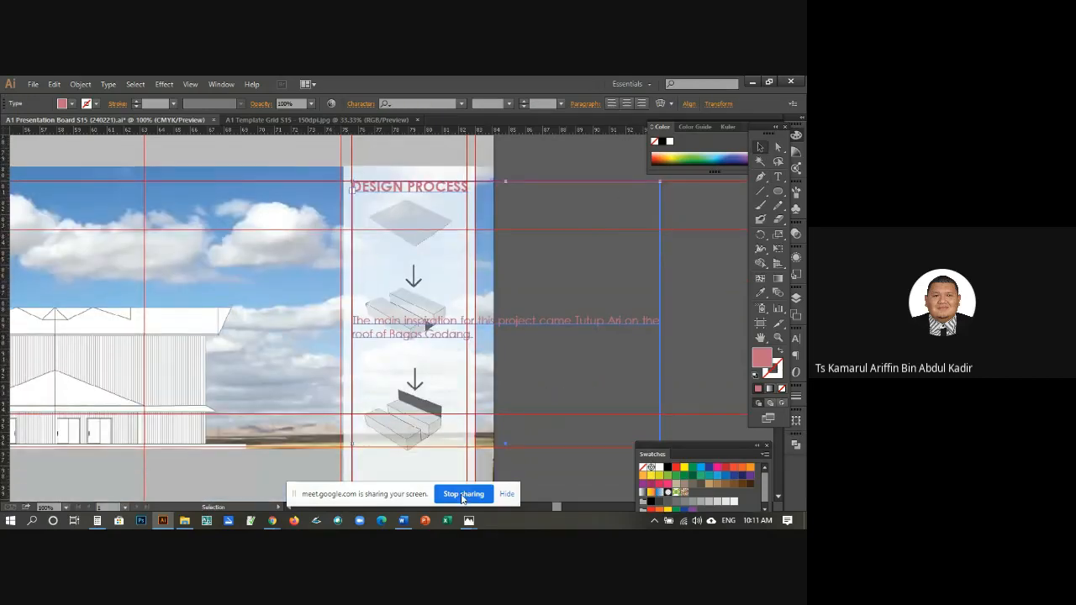
{"action": "left_click", "coordinate": [402, 520]}
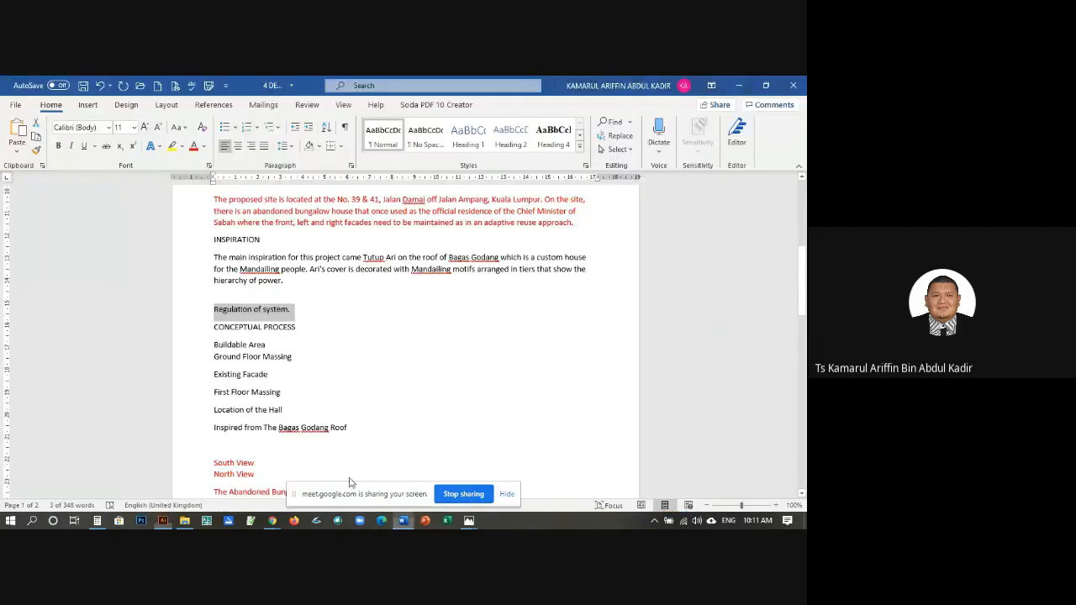
{"action": "left_click", "coordinate": [356, 363]}
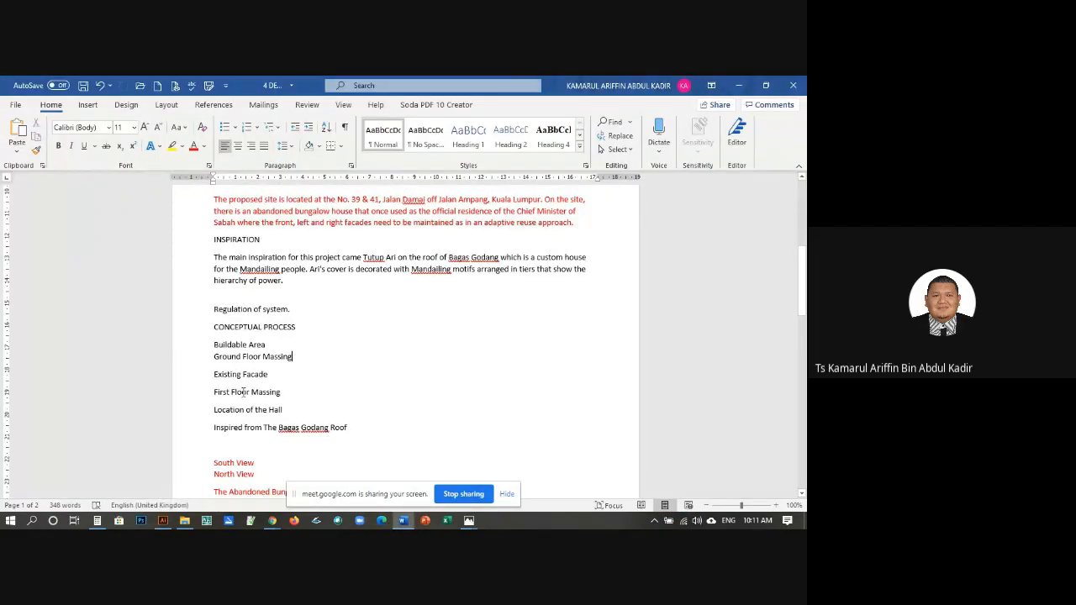
{"action": "left_click_drag", "start_coordinate": [215, 347], "coordinate": [354, 428]}
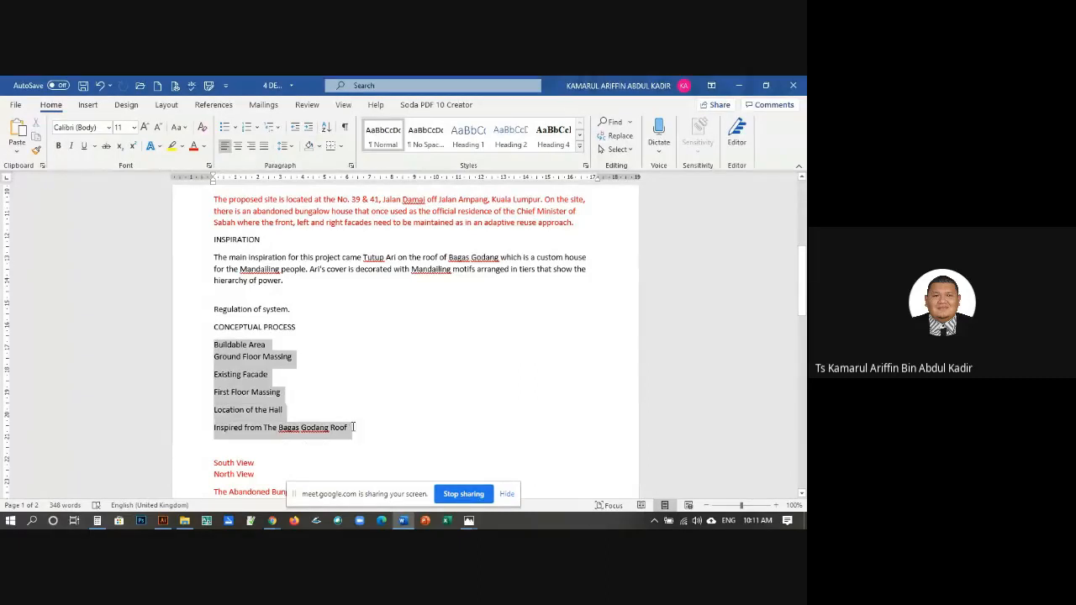
{"action": "right_click", "coordinate": [258, 368]}
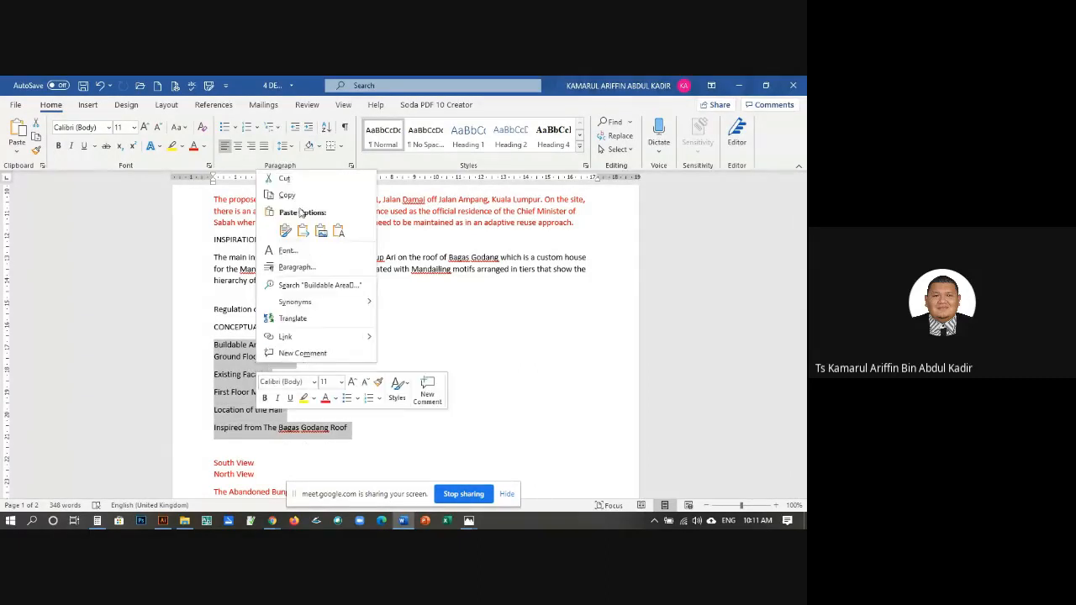
{"action": "left_click", "coordinate": [297, 196]}
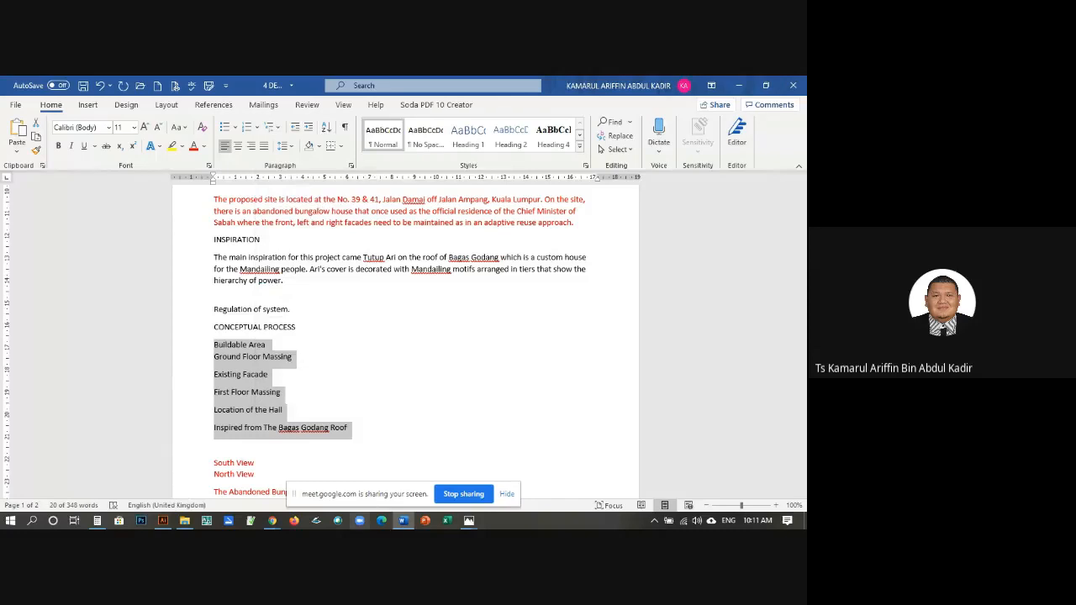
{"action": "left_click", "coordinate": [163, 521]}
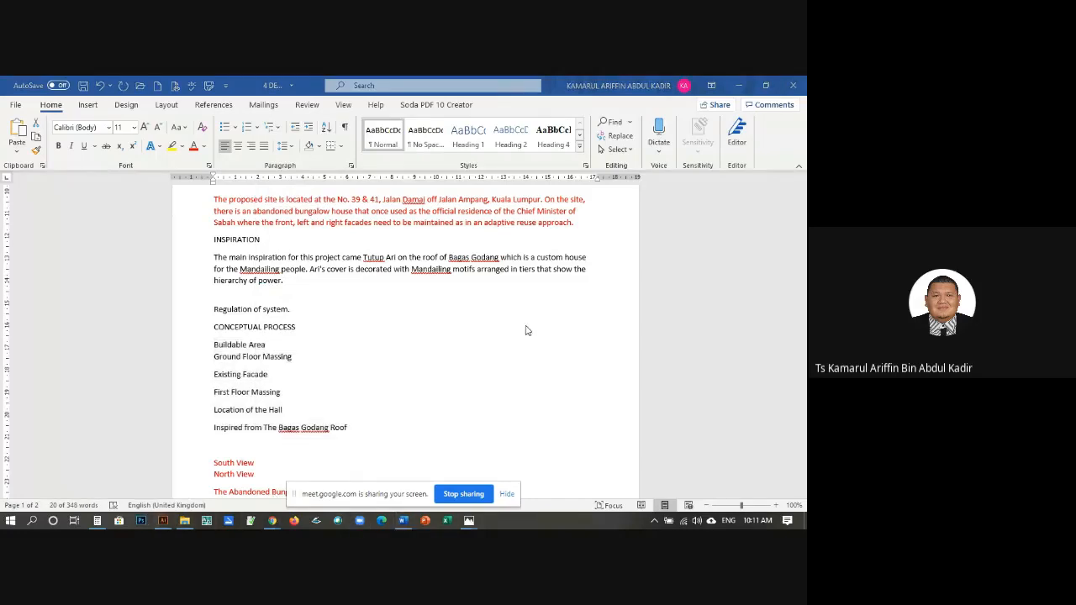
{"action": "left_click", "coordinate": [163, 521]}
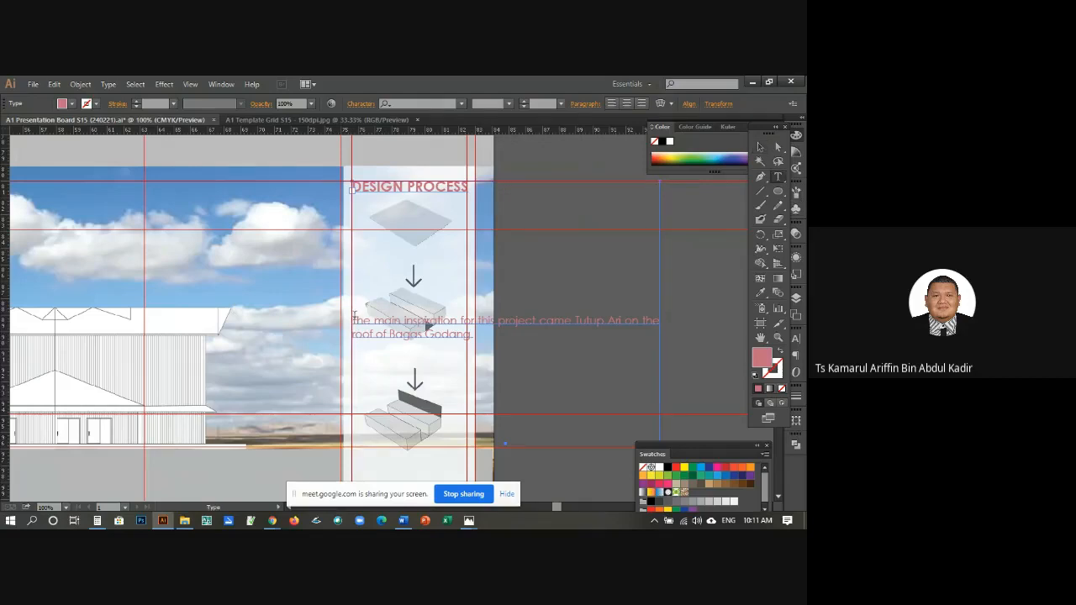
Step: Delete both leftover inspiration paragraphs from the pink text block on the massing diagram strip
{"action": "left_click_drag", "start_coordinate": [354, 318], "coordinate": [472, 334]}
{"action": "scroll", "coordinate": [559, 405], "scroll_direction": "down", "scroll_amount": 3}
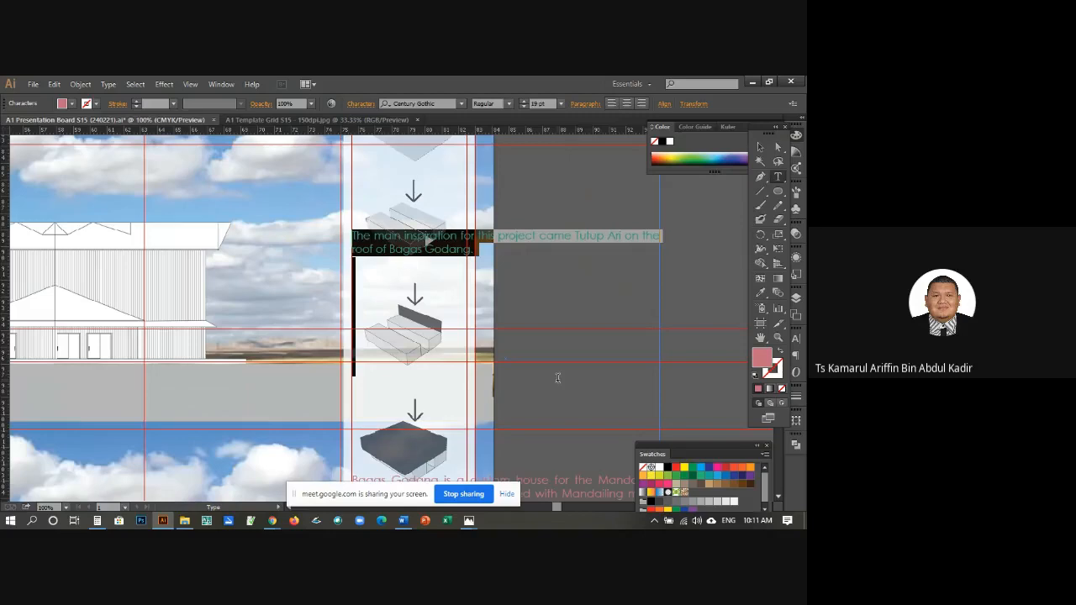
{"action": "key", "text": "Delete"}
{"action": "left_click_drag", "start_coordinate": [355, 336], "coordinate": [669, 378]}
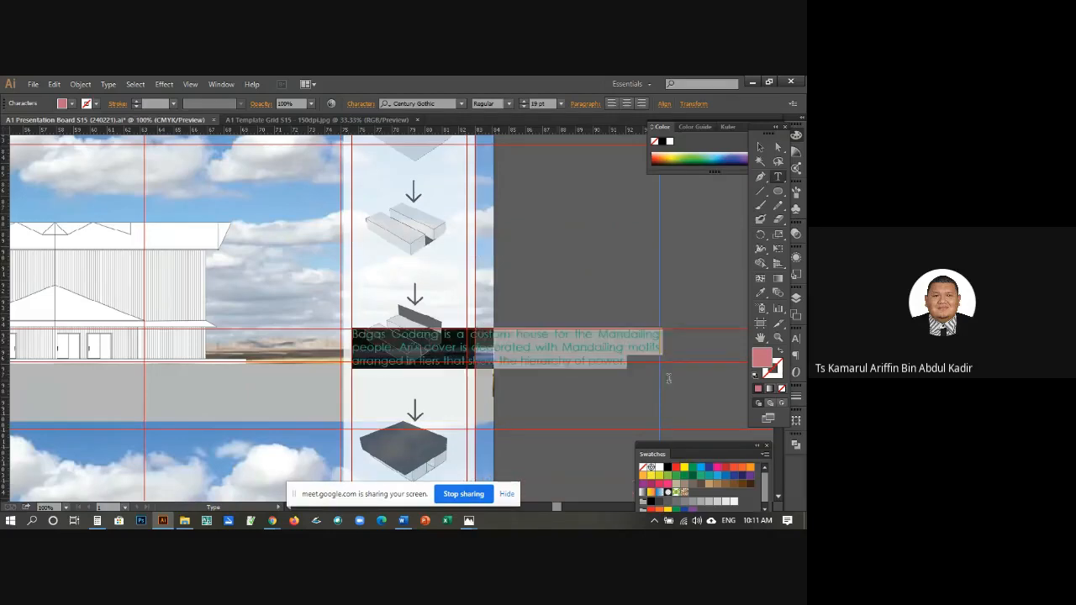
{"action": "key", "text": "Delete"}
{"action": "scroll", "coordinate": [463, 313], "scroll_direction": "down", "scroll_amount": 8}
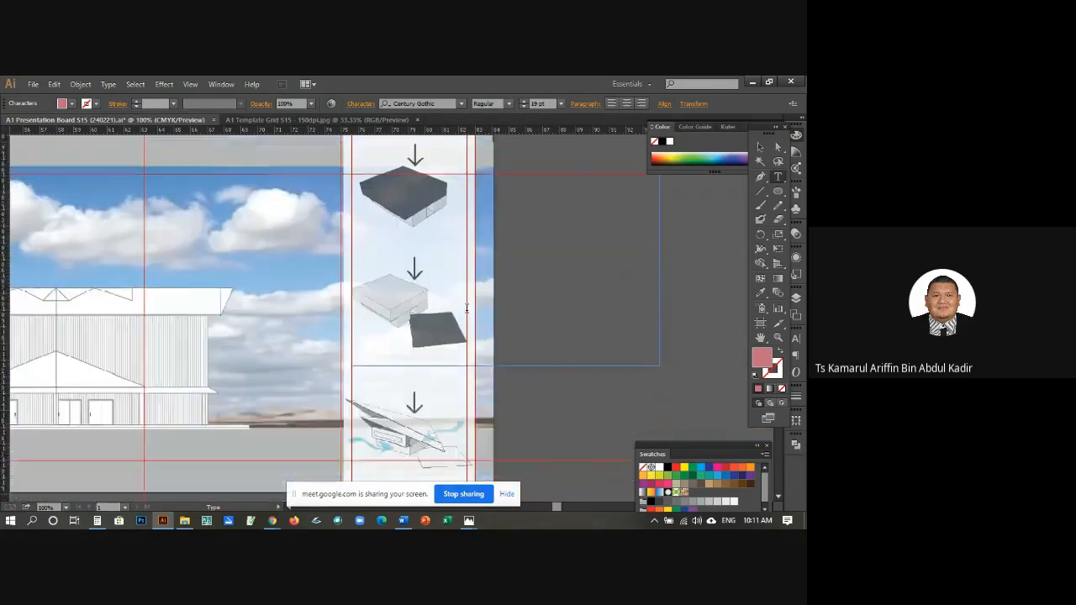
Step: Paste the copied caption lines beneath the "DESIGN PROCESS" heading and deselect the text block
{"action": "scroll", "coordinate": [467, 309], "scroll_direction": "up", "scroll_amount": 3}
{"action": "scroll", "coordinate": [468, 309], "scroll_direction": "up", "scroll_amount": 7}
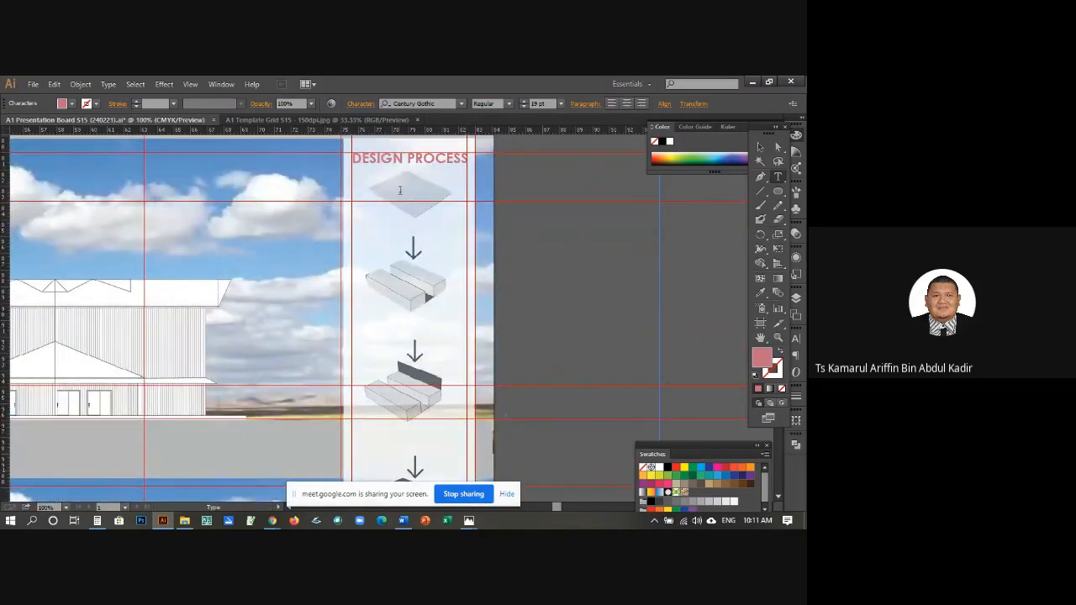
{"action": "left_click", "coordinate": [463, 157]}
{"action": "key", "text": "ctrl+v"}
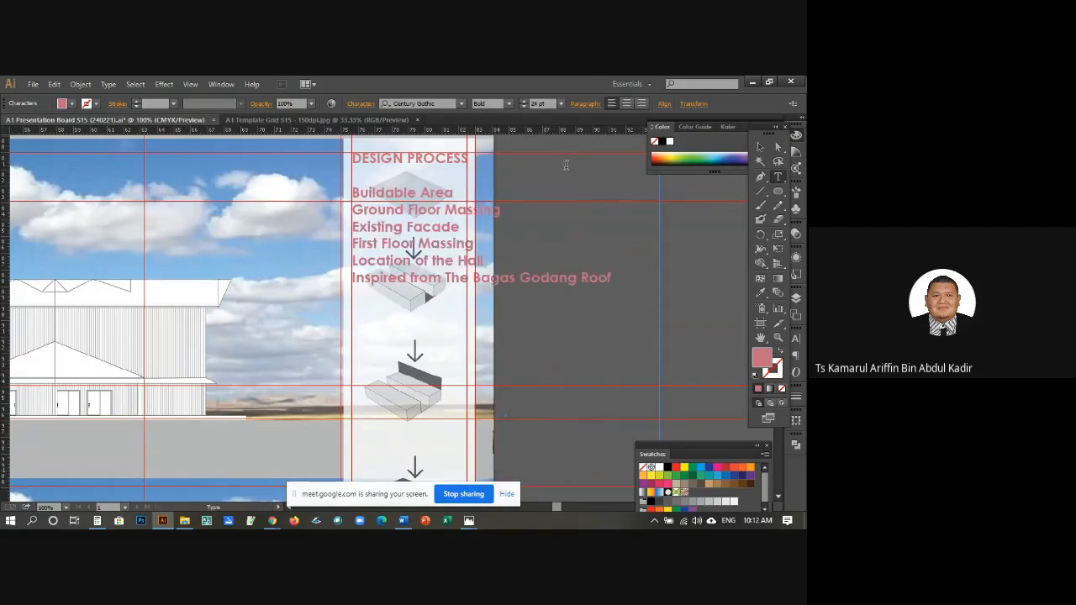
{"action": "left_click", "coordinate": [759, 148]}
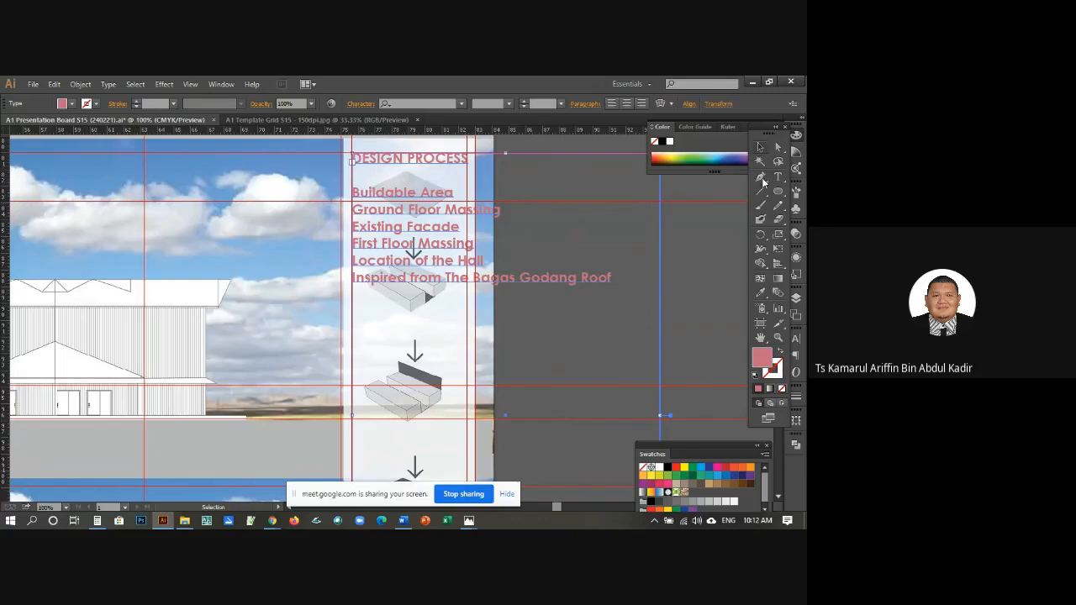
{"action": "left_click", "coordinate": [550, 240]}
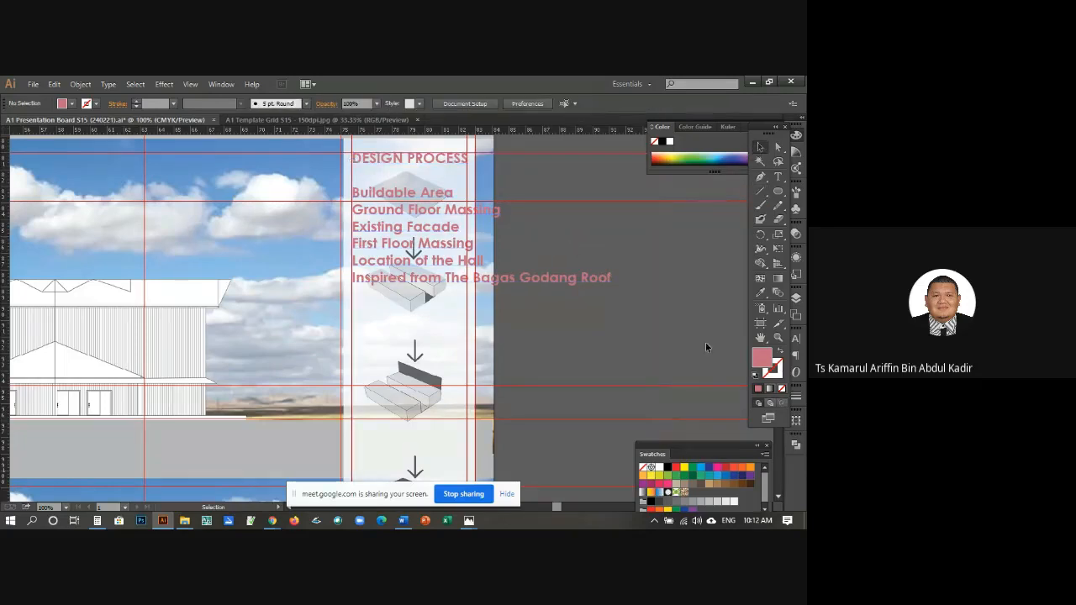
Step: Check the font size and weight of the inspiration paragraph in the pink column, then return to the massing diagram strip
{"action": "left_click", "coordinate": [778, 177]}
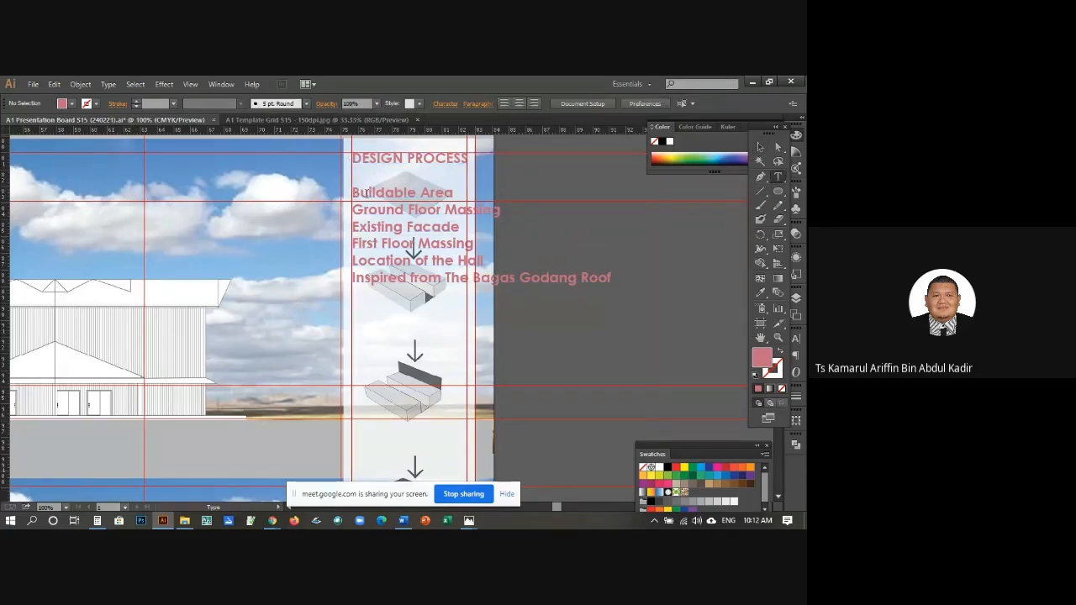
{"action": "left_click", "coordinate": [760, 337]}
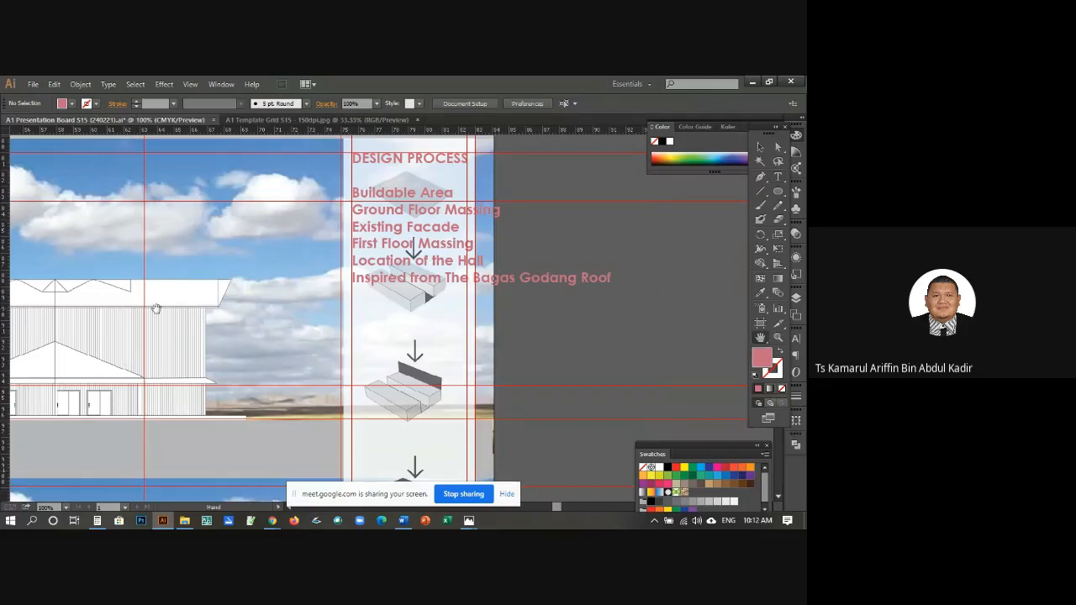
{"action": "left_click_drag", "start_coordinate": [156, 308], "coordinate": [633, 286]}
{"action": "left_click_drag", "start_coordinate": [277, 278], "coordinate": [656, 296]}
{"action": "left_click_drag", "start_coordinate": [394, 286], "coordinate": [494, 284]}
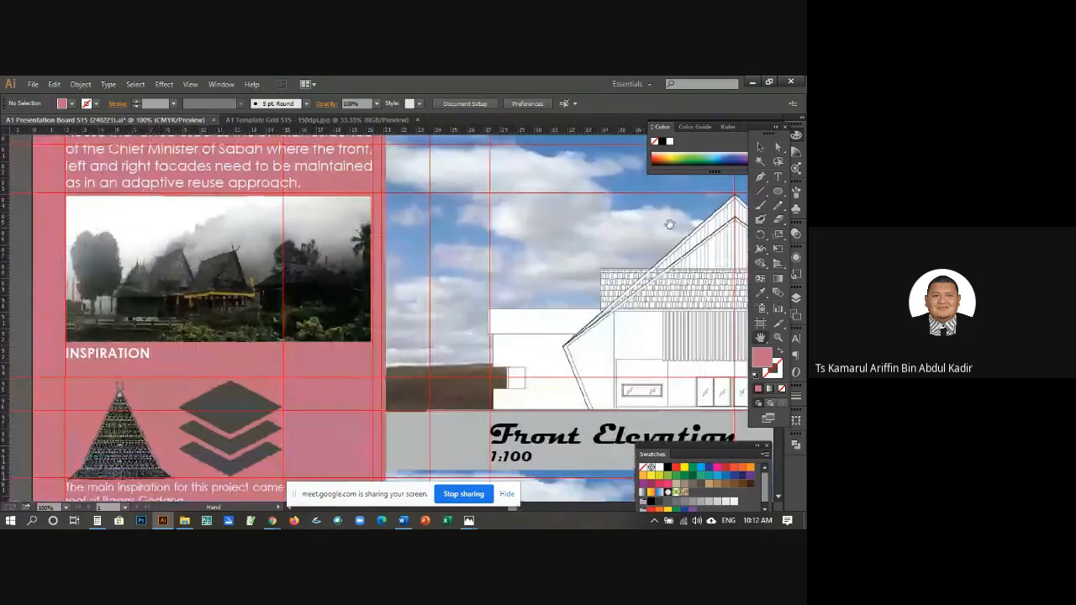
{"action": "left_click", "coordinate": [777, 176]}
{"action": "scroll", "coordinate": [231, 336], "scroll_direction": "down", "scroll_amount": 5}
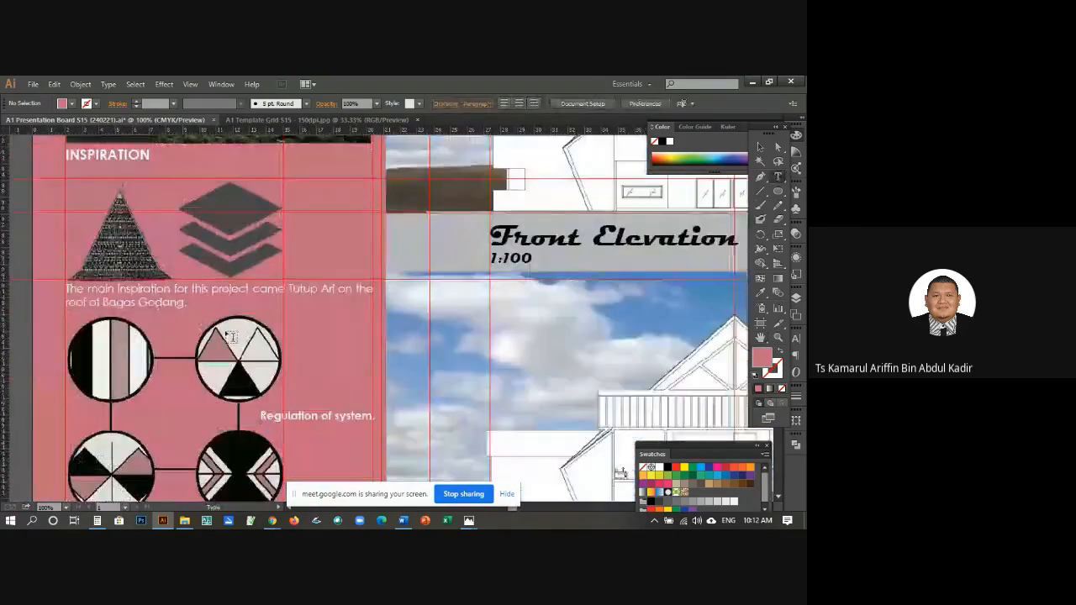
{"action": "left_click", "coordinate": [183, 288]}
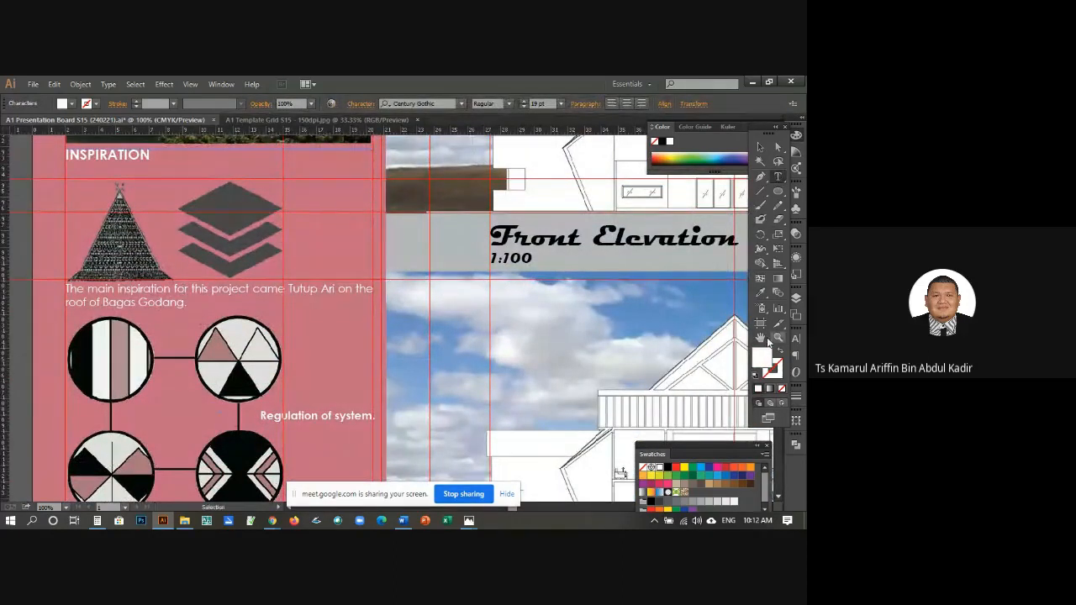
{"action": "left_click", "coordinate": [761, 338]}
{"action": "left_click_drag", "start_coordinate": [495, 331], "coordinate": [51, 355]}
{"action": "left_click_drag", "start_coordinate": [560, 312], "coordinate": [305, 329]}
{"action": "left_click_drag", "start_coordinate": [624, 323], "coordinate": [201, 424]}
{"action": "left_click_drag", "start_coordinate": [432, 308], "coordinate": [442, 369]}
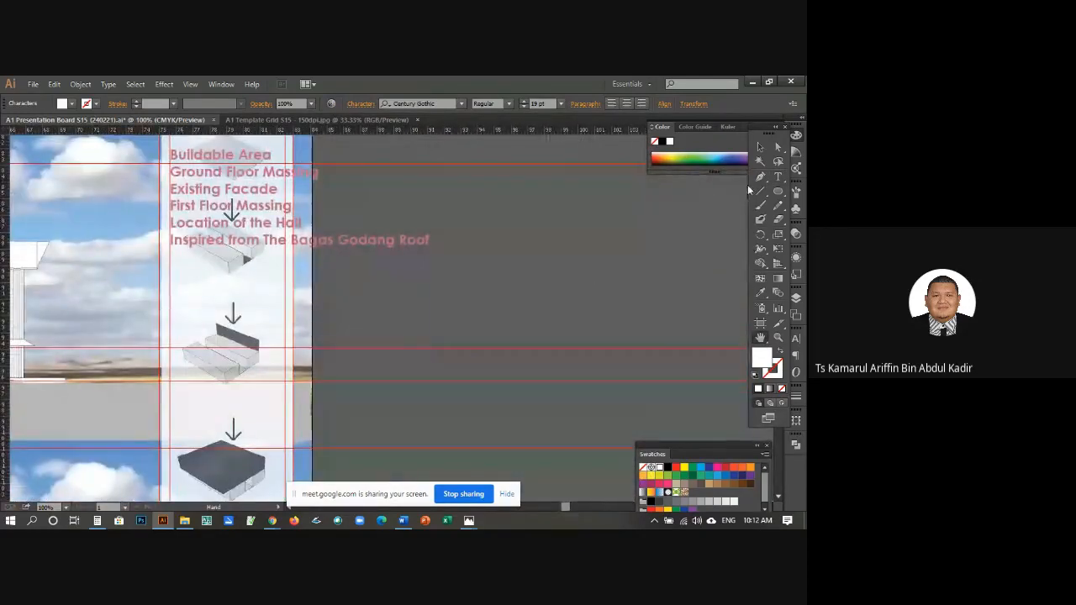
Step: Set the six pasted caption lines to 19 pt Century Gothic Regular
{"action": "left_click", "coordinate": [778, 177]}
{"action": "left_click_drag", "start_coordinate": [171, 156], "coordinate": [478, 238]}
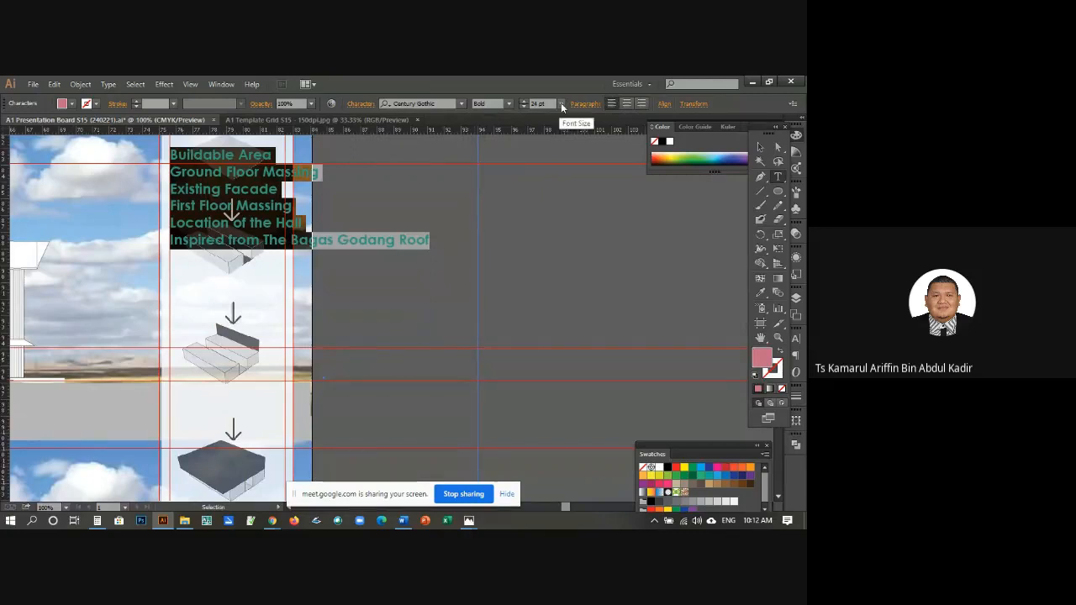
{"action": "left_click", "coordinate": [561, 103]}
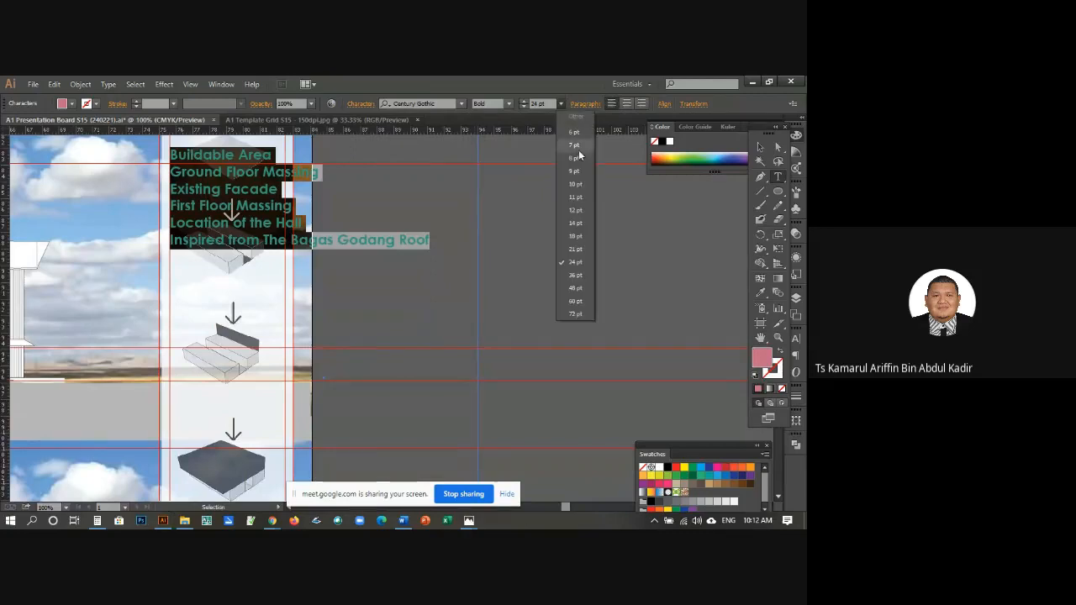
{"action": "left_click", "coordinate": [576, 237]}
{"action": "left_click", "coordinate": [524, 101]}
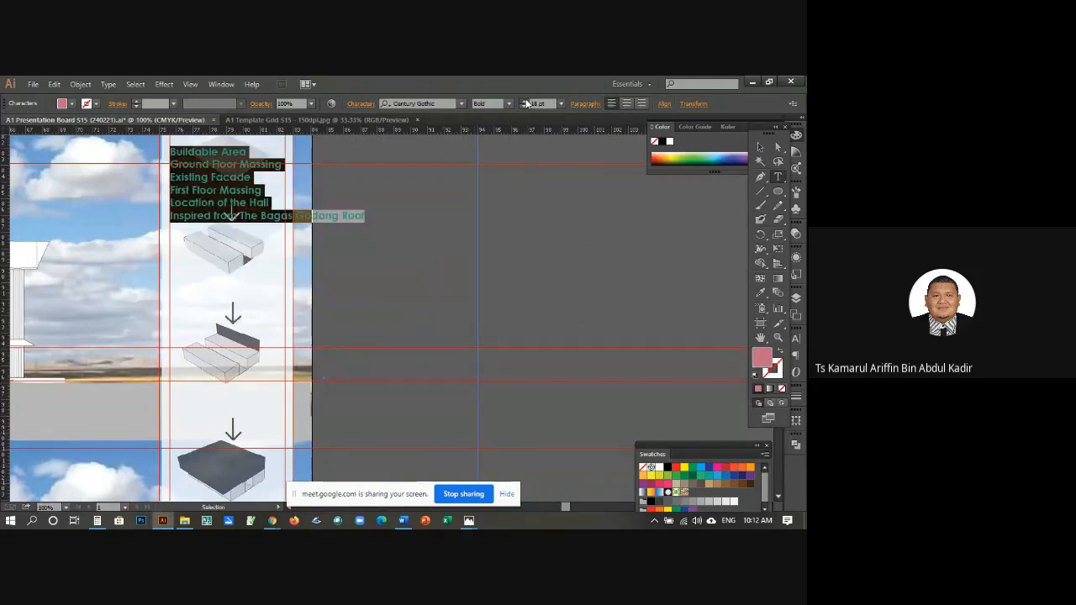
{"action": "scroll", "coordinate": [375, 189], "scroll_direction": "up", "scroll_amount": 2}
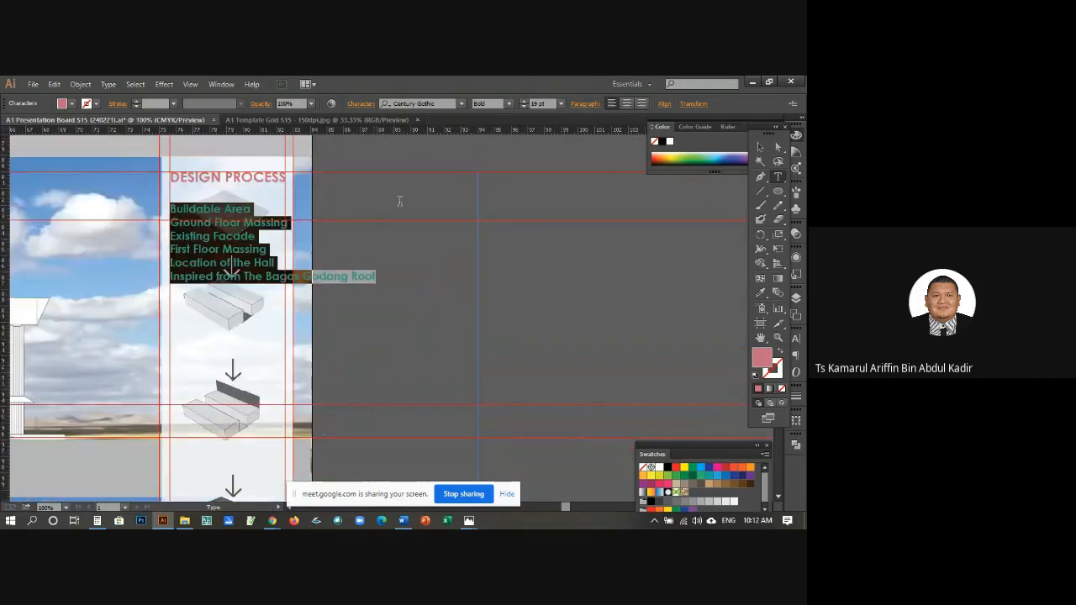
{"action": "left_click", "coordinate": [509, 103]}
{"action": "left_click", "coordinate": [495, 115]}
{"action": "key", "text": "Down"}
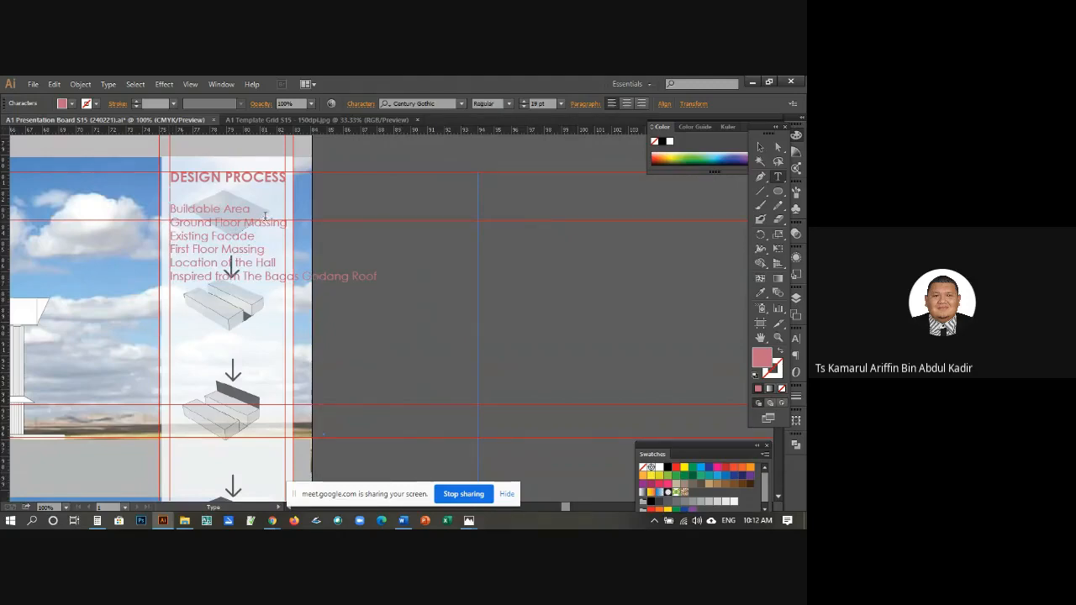
Step: Insert blank lines to place "Buildable Area" below the first massing diagram and "Ground Floor Massing" below the second
{"action": "key", "text": "Return"}
{"action": "key", "text": "Return"}
{"action": "key", "text": "Return"}
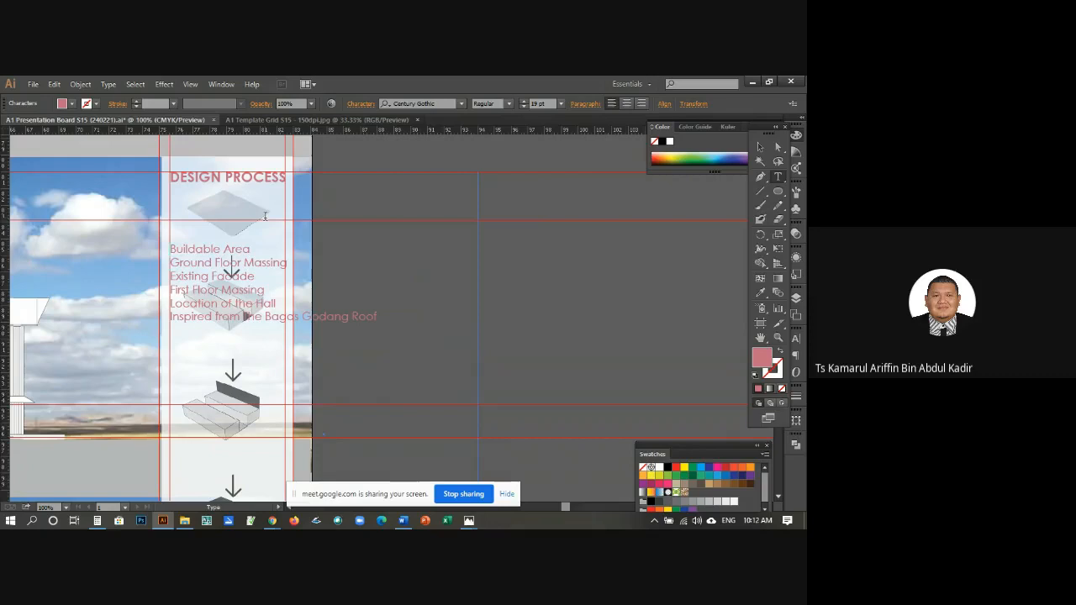
{"action": "key", "text": "Return"}
{"action": "key", "text": "Return"}
{"action": "key", "text": "Return"}
{"action": "key", "text": "Return"}
{"action": "key", "text": "Return"}
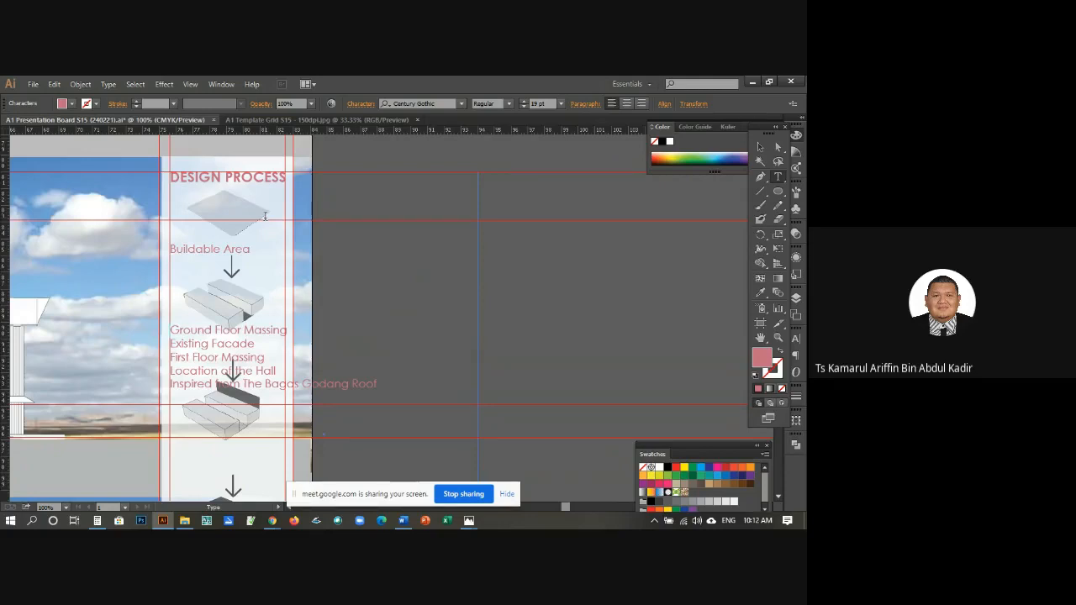
{"action": "key", "text": "Return"}
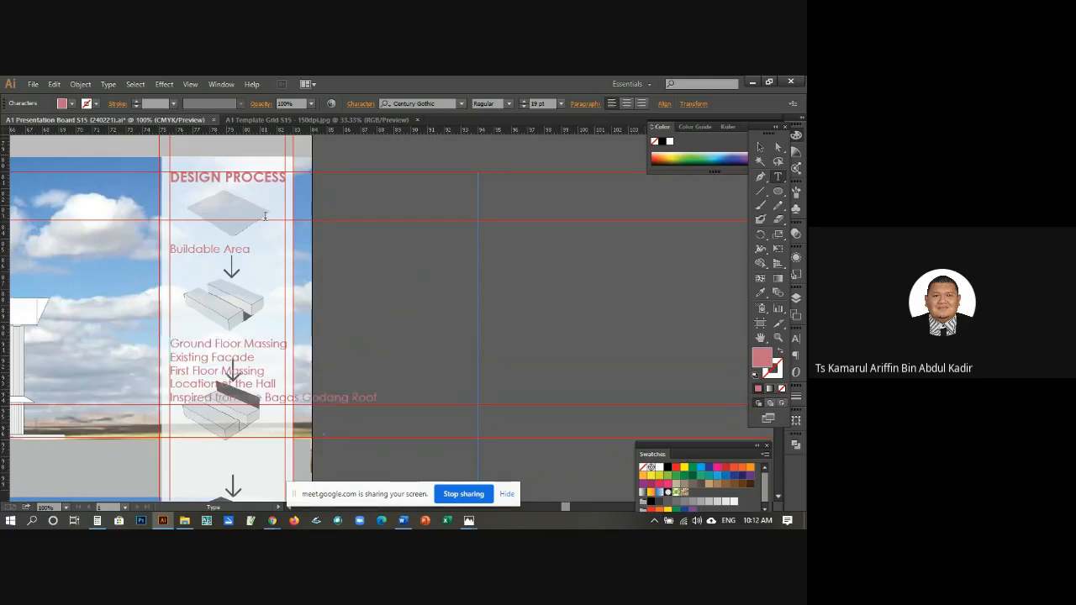
Step: Insert blank lines before "Existing Facade" to place it below the third massing diagram
{"action": "key", "text": "Return"}
{"action": "key", "text": "Return"}
{"action": "key", "text": "Return"}
{"action": "key", "text": "Return"}
{"action": "key", "text": "Return"}
{"action": "key", "text": "Return"}
{"action": "key", "text": "Return"}
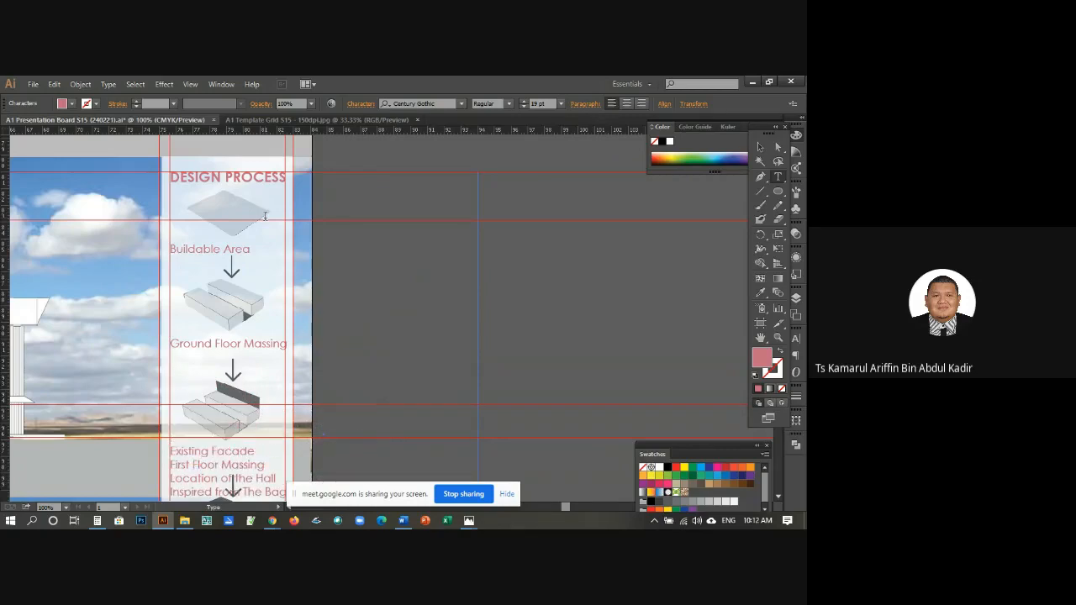
Step: Insert blank lines before "First Floor Massing" to place it below the fourth massing diagram
{"action": "key", "text": "Return"}
{"action": "key", "text": "Return"}
{"action": "key", "text": "Return"}
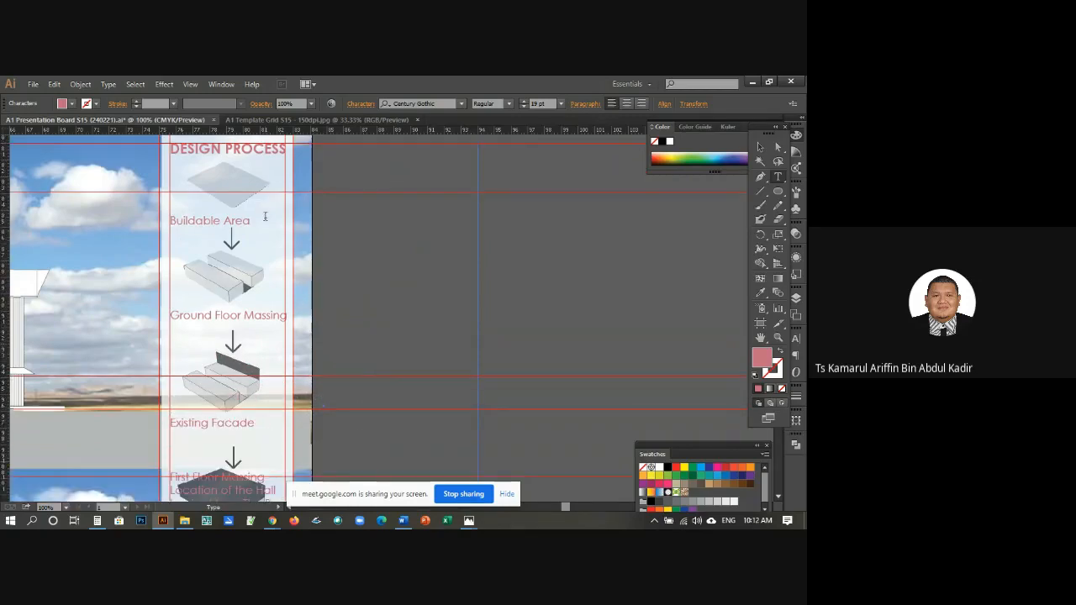
{"action": "scroll", "coordinate": [259, 191], "scroll_direction": "down", "scroll_amount": 8}
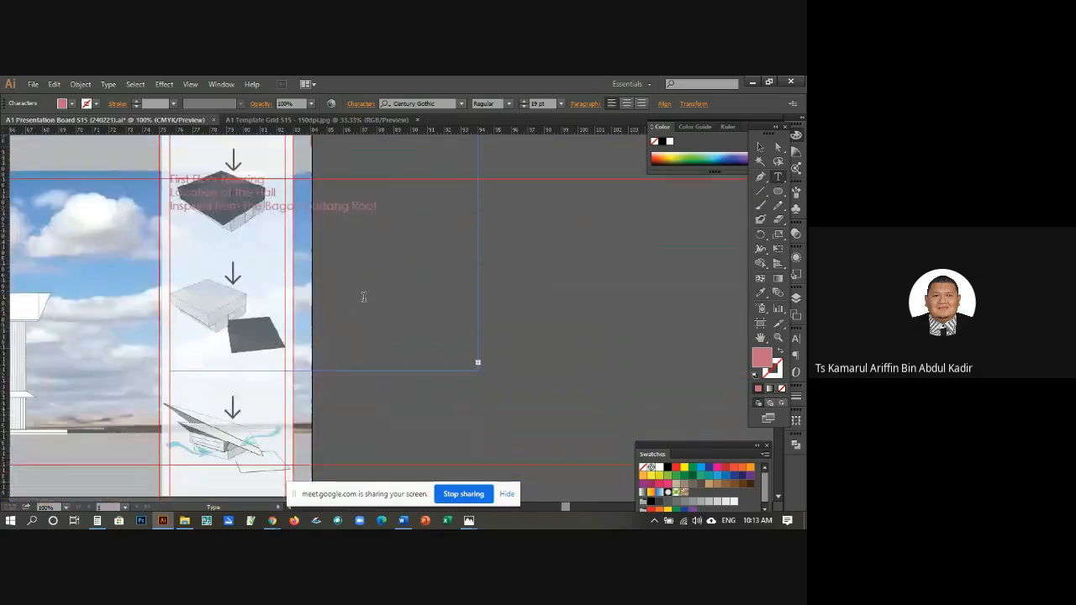
{"action": "key", "text": "Down"}
{"action": "key", "text": "Down"}
{"action": "key", "text": "Down"}
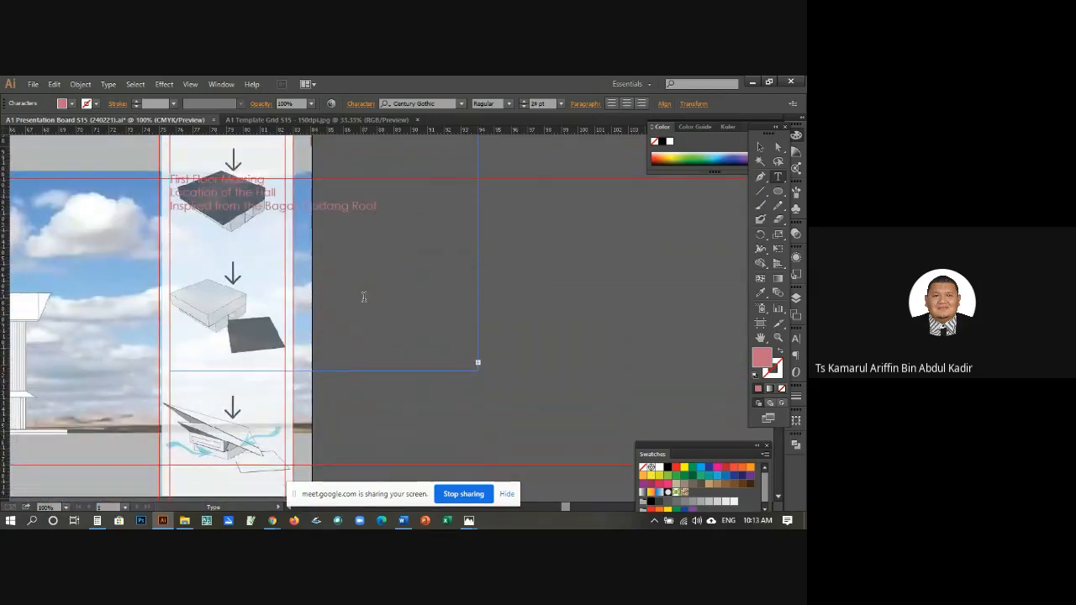
{"action": "key", "text": "Up"}
{"action": "key", "text": "Up"}
{"action": "key", "text": "Up"}
{"action": "key", "text": "Return"}
{"action": "key", "text": "Return"}
{"action": "key", "text": "Return"}
{"action": "key", "text": "Return"}
{"action": "key", "text": "Return"}
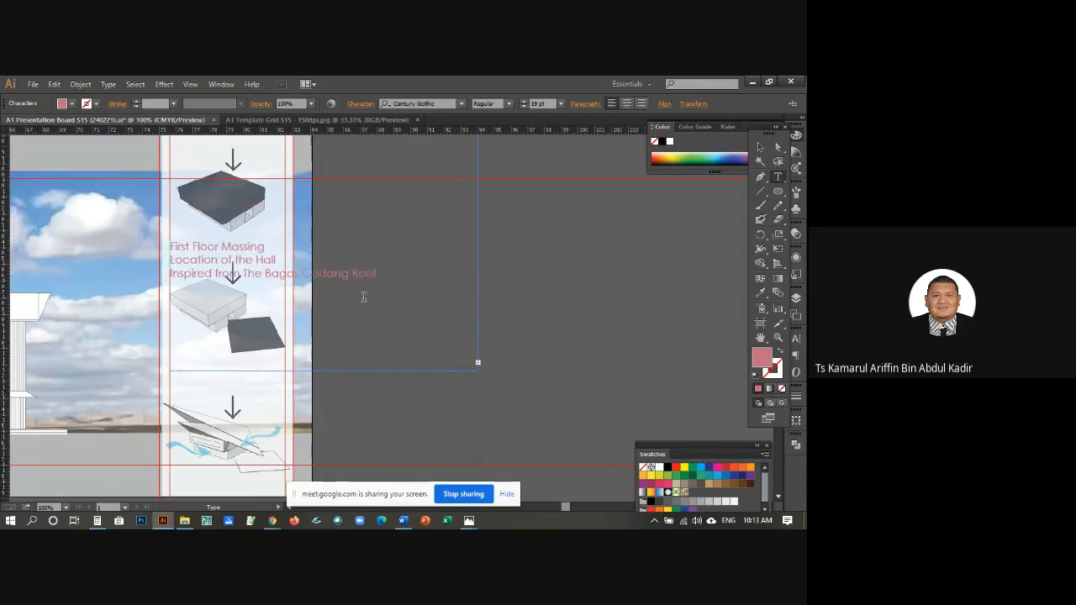
Step: Insert eight blank lines before "Location of the Hall" to push it below the fifth massing diagram
{"action": "key", "text": "Return"}
{"action": "key", "text": "Return"}
{"action": "key", "text": "Return"}
{"action": "key", "text": "Return"}
{"action": "key", "text": "Return"}
{"action": "key", "text": "Return"}
{"action": "key", "text": "Return"}
{"action": "key", "text": "Return"}
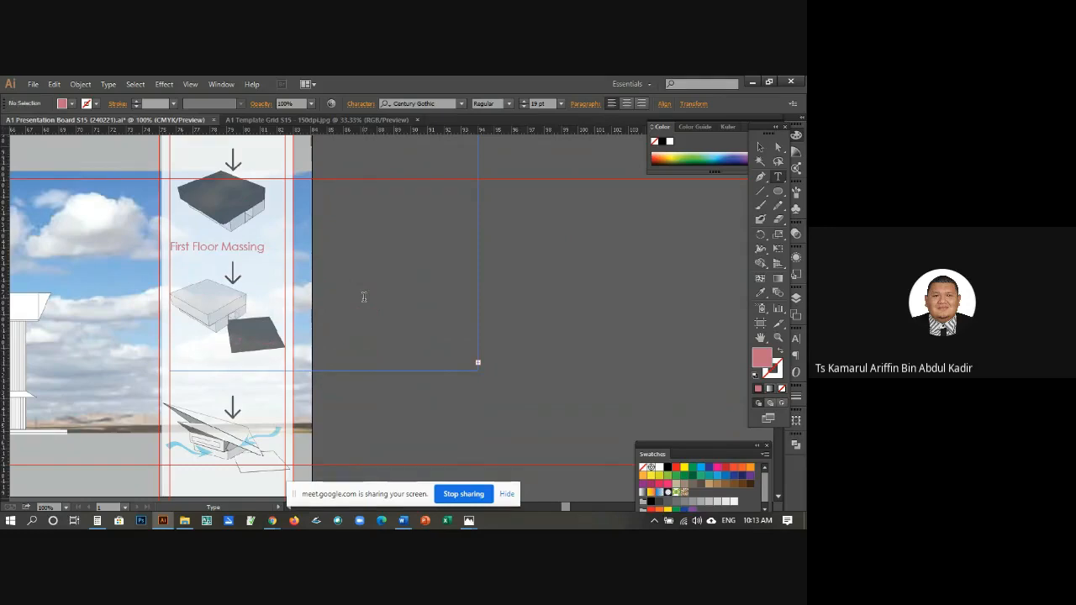
Step: Adjust the blank lines above "Location of the Hall" and extend the caption text frame down past the artboard's lower edge
{"action": "key", "text": "BackSpace"}
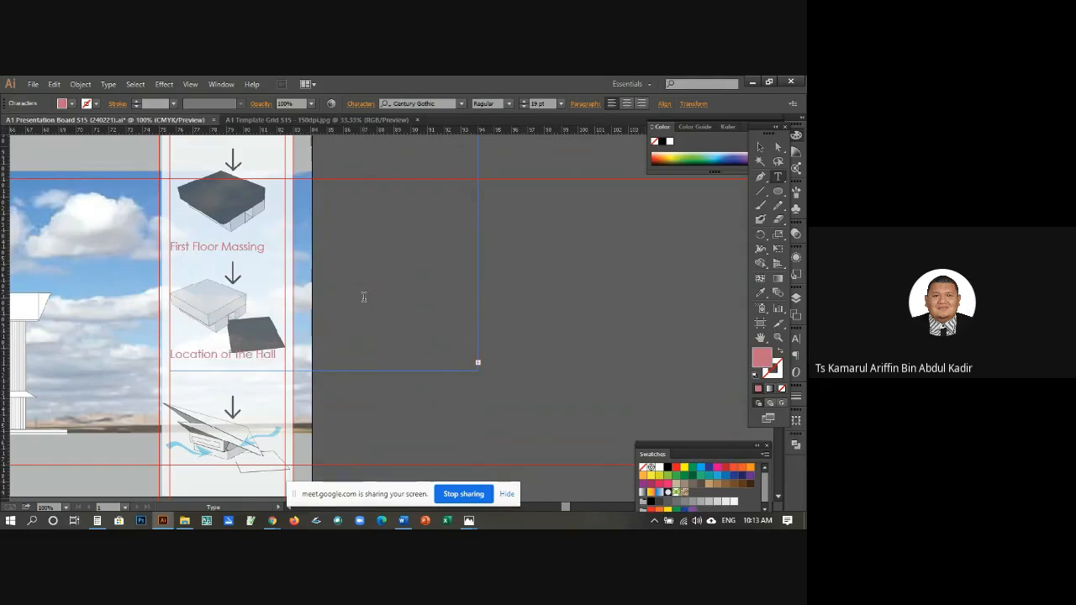
{"action": "key", "text": "Return"}
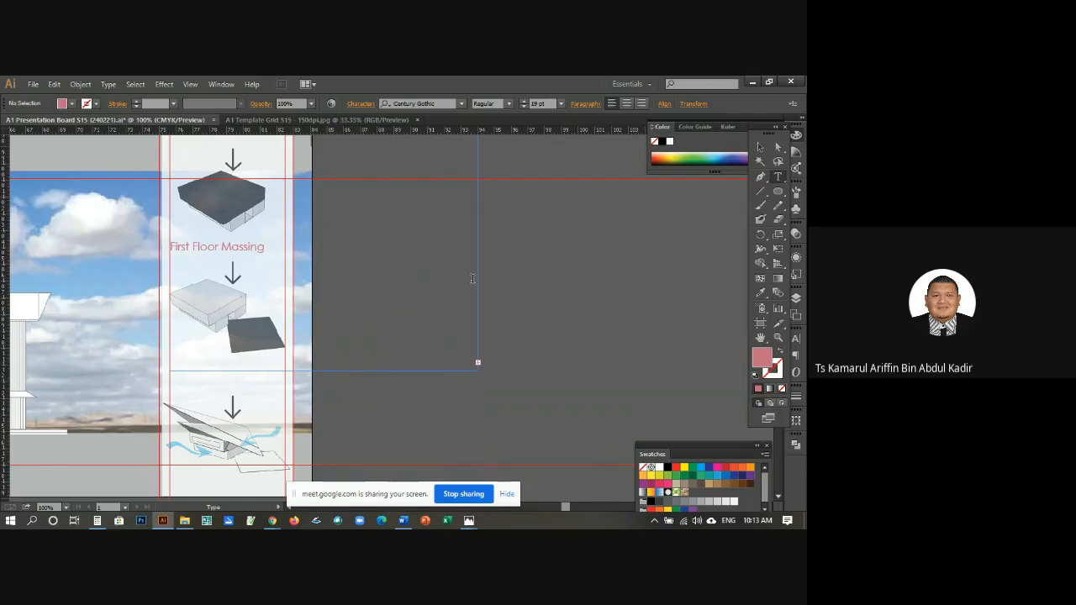
{"action": "left_click", "coordinate": [762, 148]}
{"action": "left_click", "coordinate": [317, 310]}
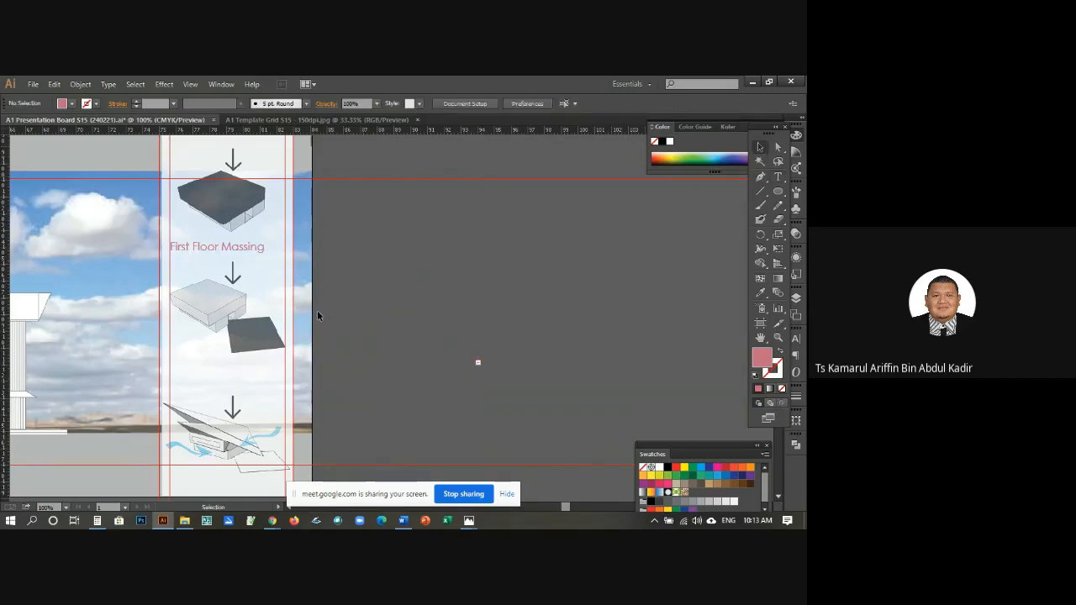
{"action": "left_click", "coordinate": [247, 250]}
{"action": "left_click_drag", "start_coordinate": [326, 372], "coordinate": [326, 476]}
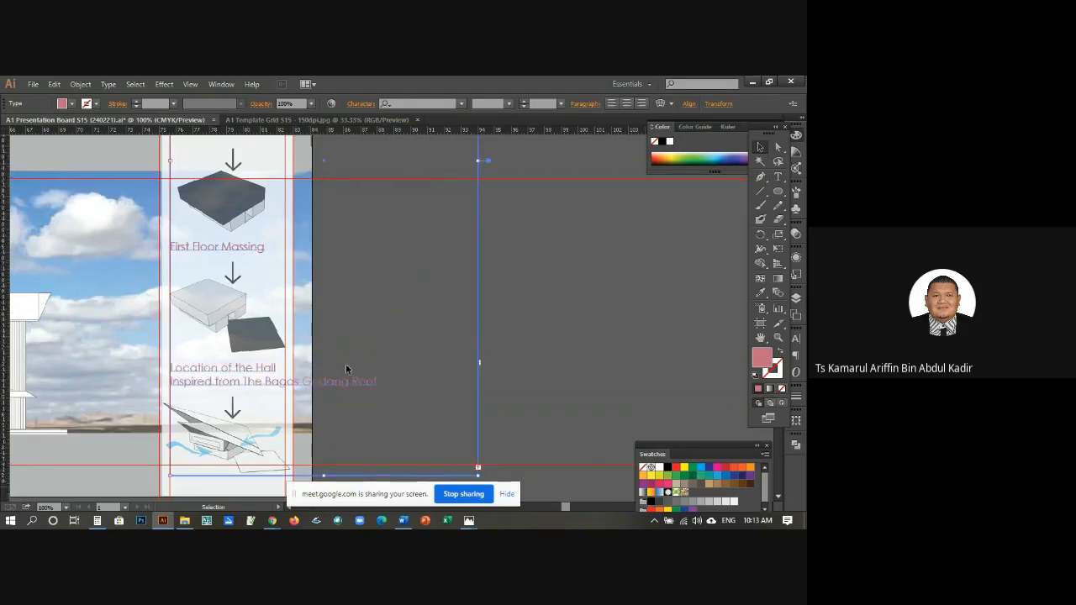
{"action": "scroll", "coordinate": [352, 314], "scroll_direction": "down", "scroll_amount": 3}
{"action": "left_click_drag", "start_coordinate": [323, 347], "coordinate": [323, 415]}
Step: Insert seven blank lines before "Inspired from The Bagas Godang Roof" to place it below the sixth massing diagram
{"action": "left_click", "coordinate": [778, 176]}
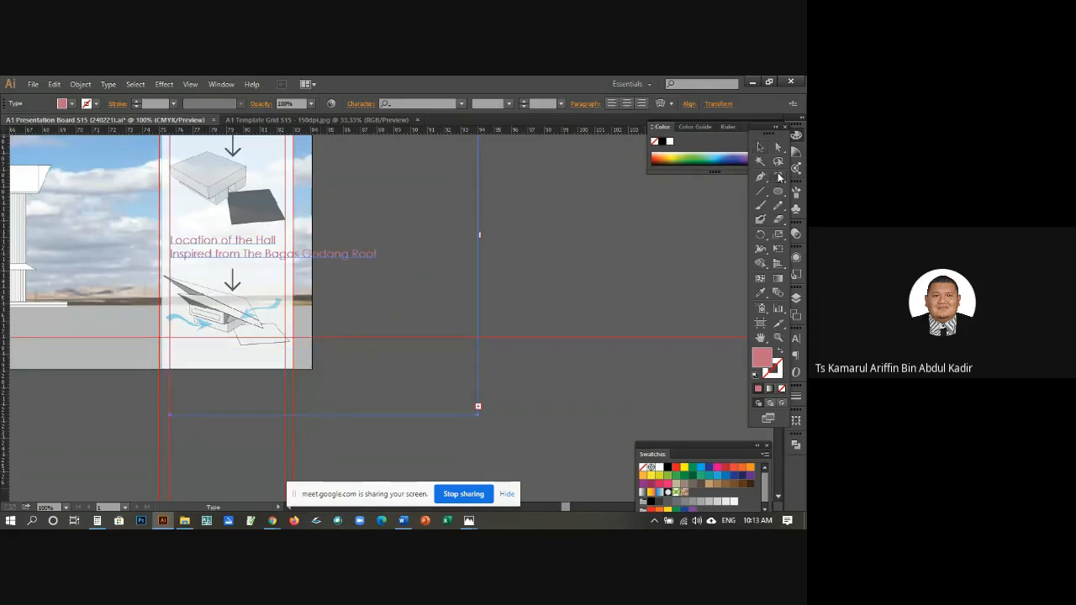
{"action": "left_click", "coordinate": [170, 255]}
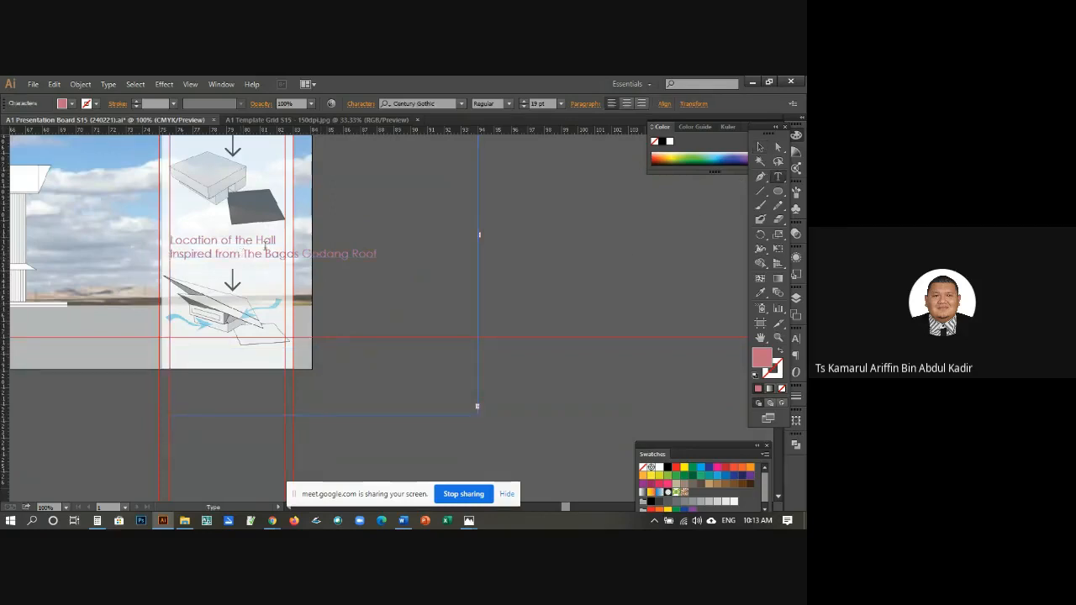
{"action": "key", "text": "Return"}
{"action": "key", "text": "Return"}
{"action": "key", "text": "Return"}
{"action": "key", "text": "Return"}
{"action": "key", "text": "Return"}
{"action": "key", "text": "Return"}
{"action": "key", "text": "Return"}
{"action": "key", "text": "Return"}
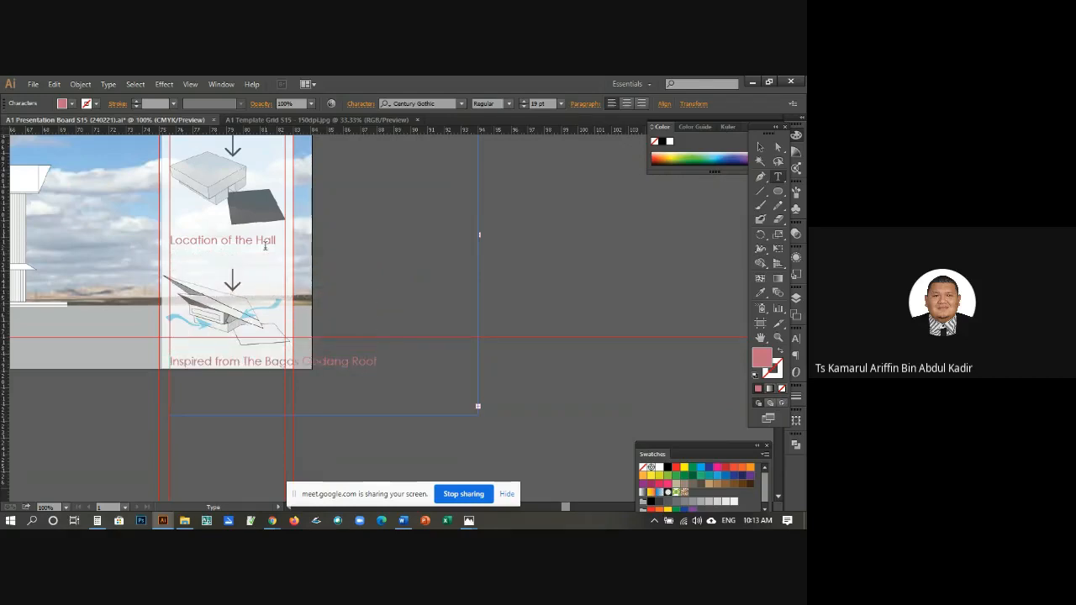
{"action": "key", "text": "BackSpace"}
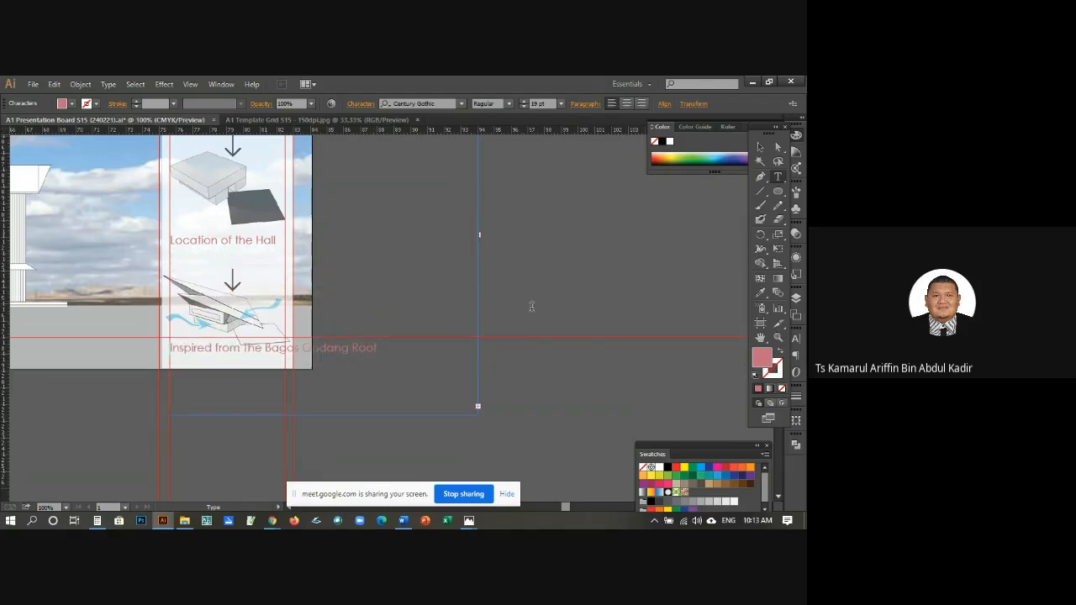
Step: Narrow the caption text frame so its right edge aligns with the column's inner guide
{"action": "left_click", "coordinate": [760, 149]}
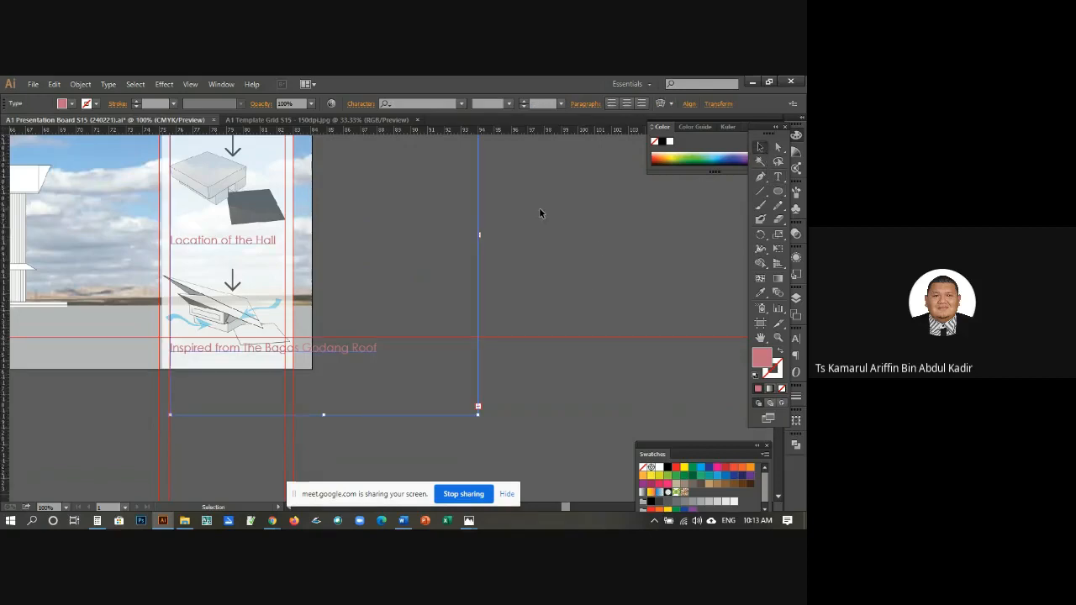
{"action": "scroll", "coordinate": [539, 207], "scroll_direction": "up", "scroll_amount": 5}
{"action": "left_click_drag", "start_coordinate": [477, 279], "coordinate": [287, 286]}
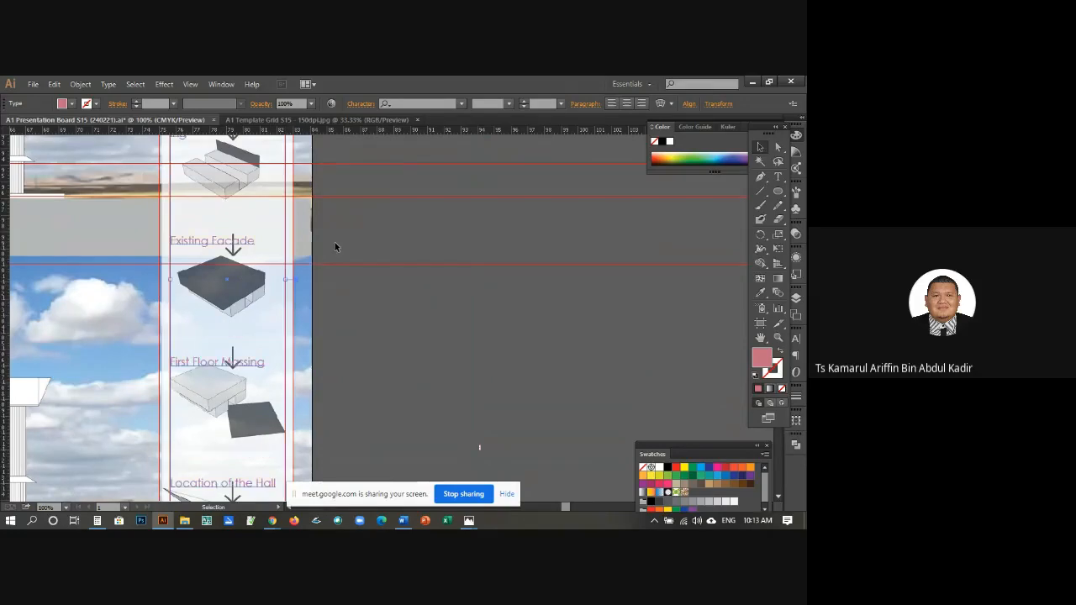
{"action": "scroll", "coordinate": [334, 242], "scroll_direction": "up", "scroll_amount": 7}
{"action": "scroll", "coordinate": [334, 242], "scroll_direction": "down", "scroll_amount": 2}
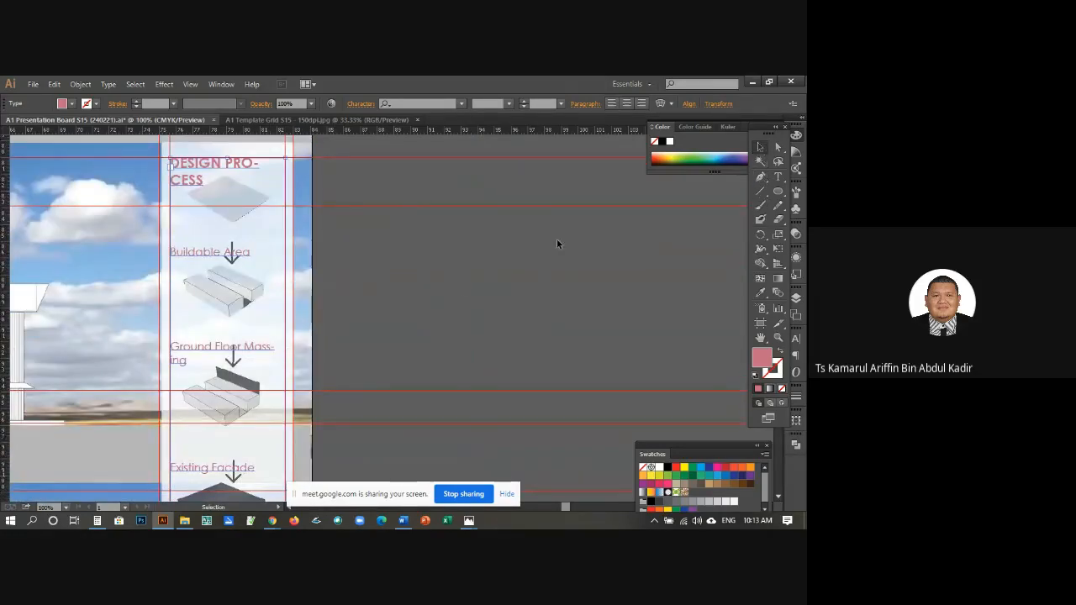
Step: Break the caption "Ground Floor Massing" before "Massing" and remove one blank line above it
{"action": "left_click", "coordinate": [777, 176]}
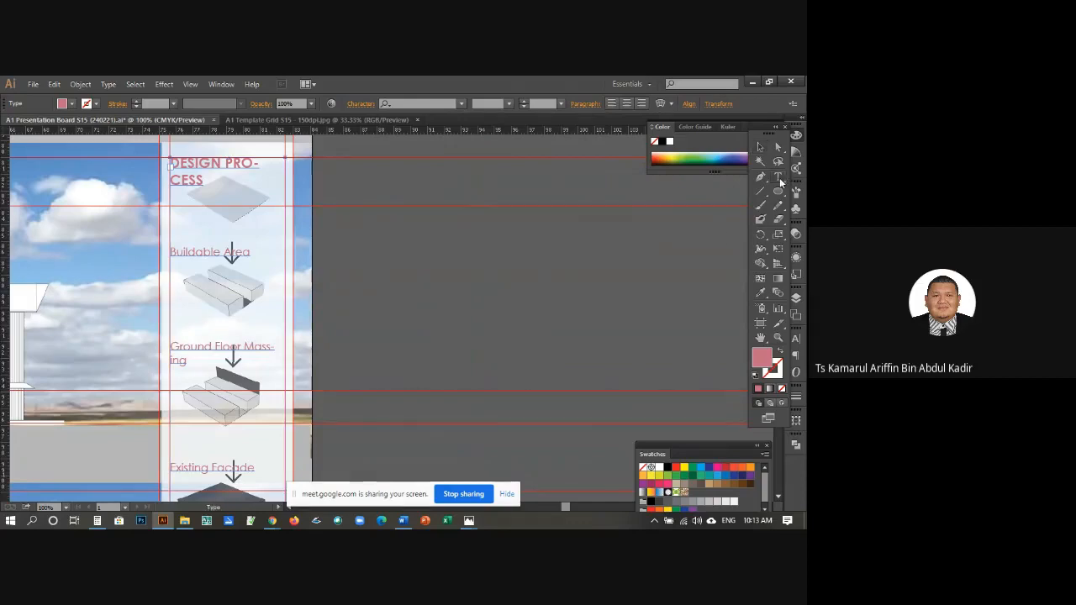
{"action": "left_click", "coordinate": [245, 346]}
{"action": "key", "text": "BackSpace"}
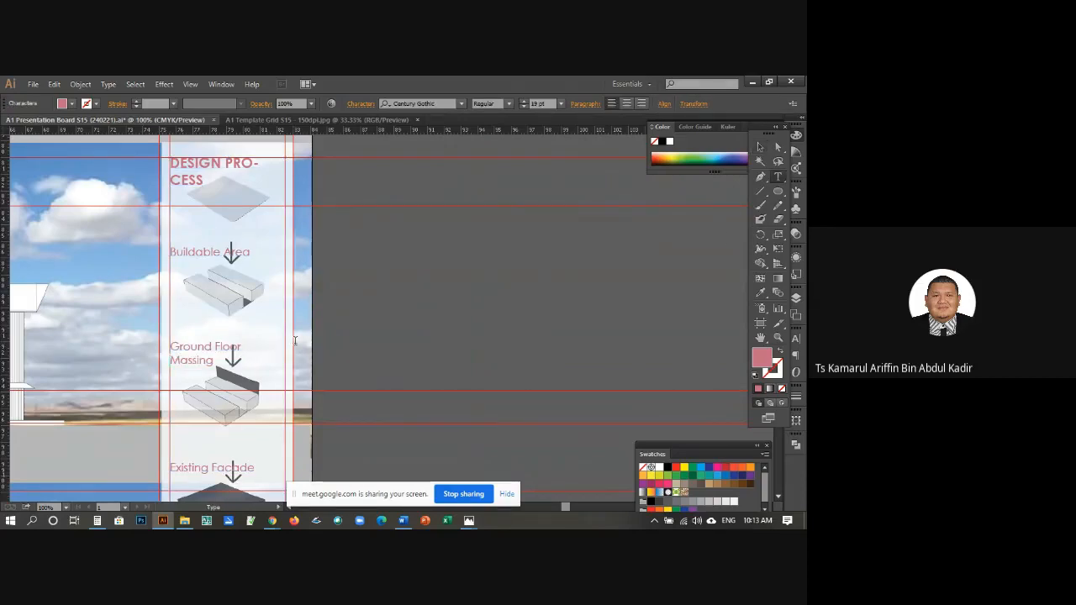
{"action": "key", "text": "BackSpace"}
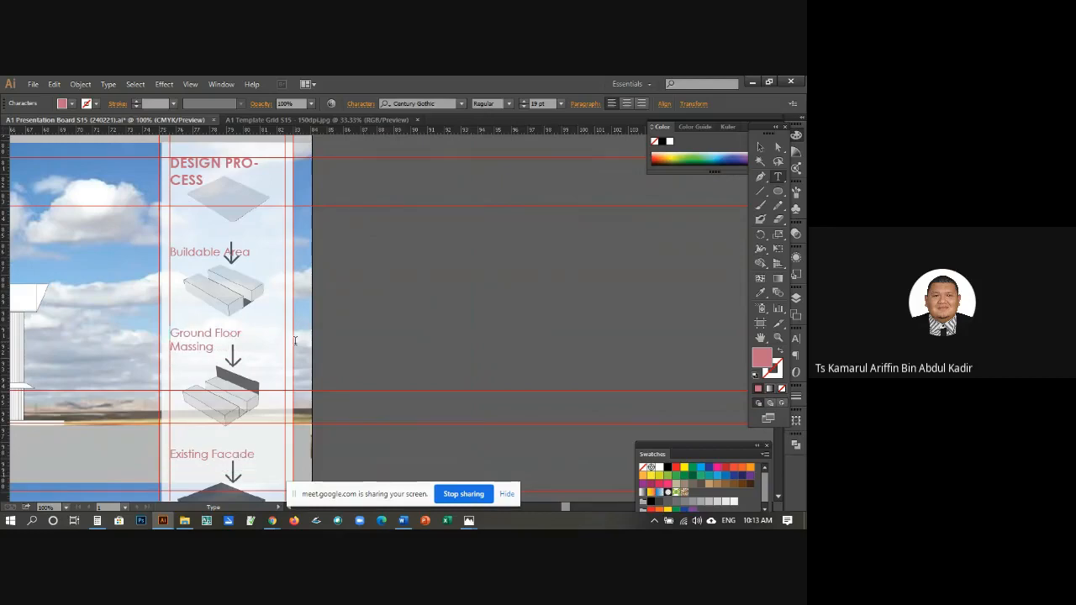
Step: Remove two blank lines above the caption "Buildable Area"
{"action": "left_click", "coordinate": [174, 251]}
{"action": "key", "text": "BackSpace"}
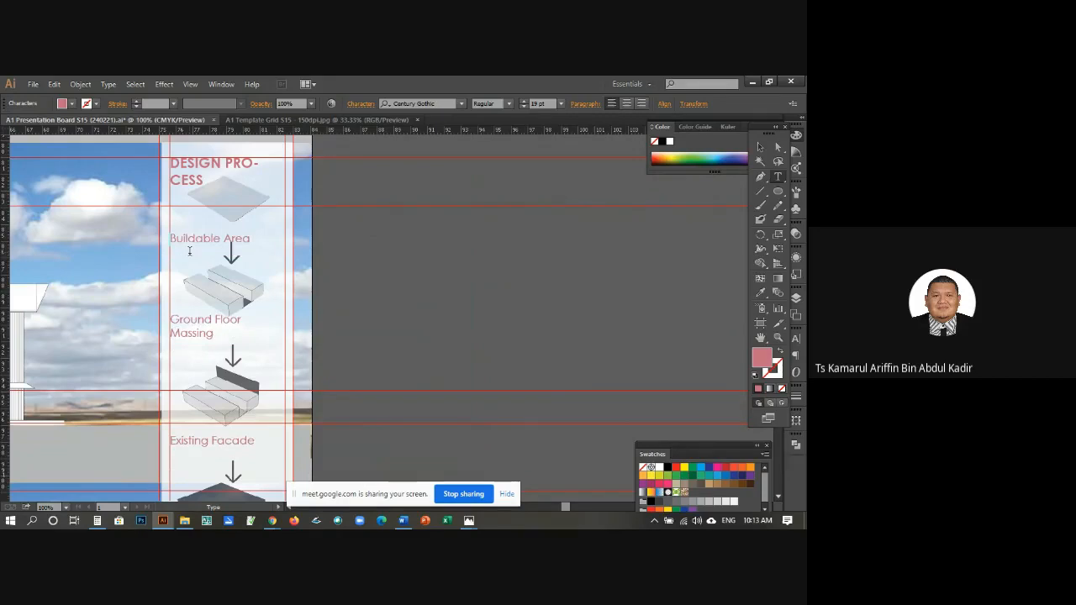
{"action": "key", "text": "BackSpace"}
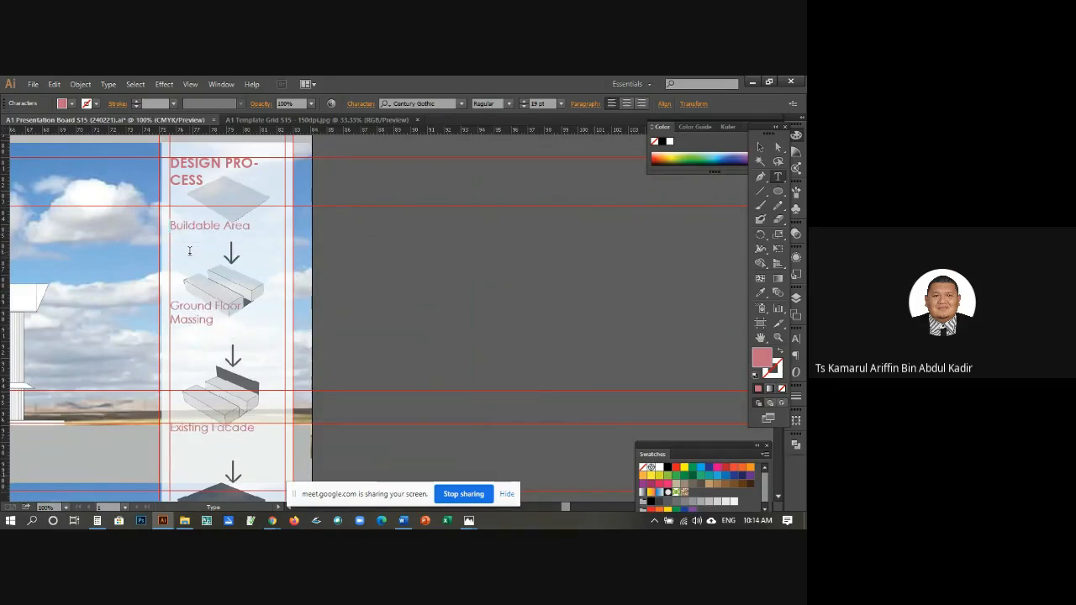
Step: Tighten the tracking of the "DESIGN PROCESS" heading until it fits on a single line
{"action": "left_click", "coordinate": [172, 179]}
{"action": "left_click_drag", "start_coordinate": [208, 179], "coordinate": [161, 168]}
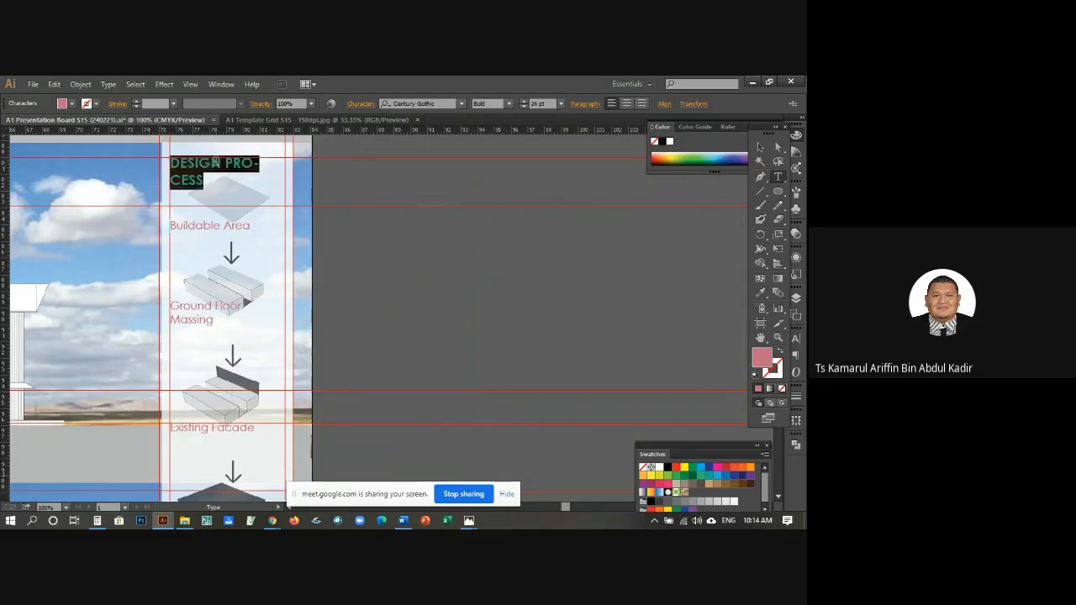
{"action": "left_click", "coordinate": [355, 106]}
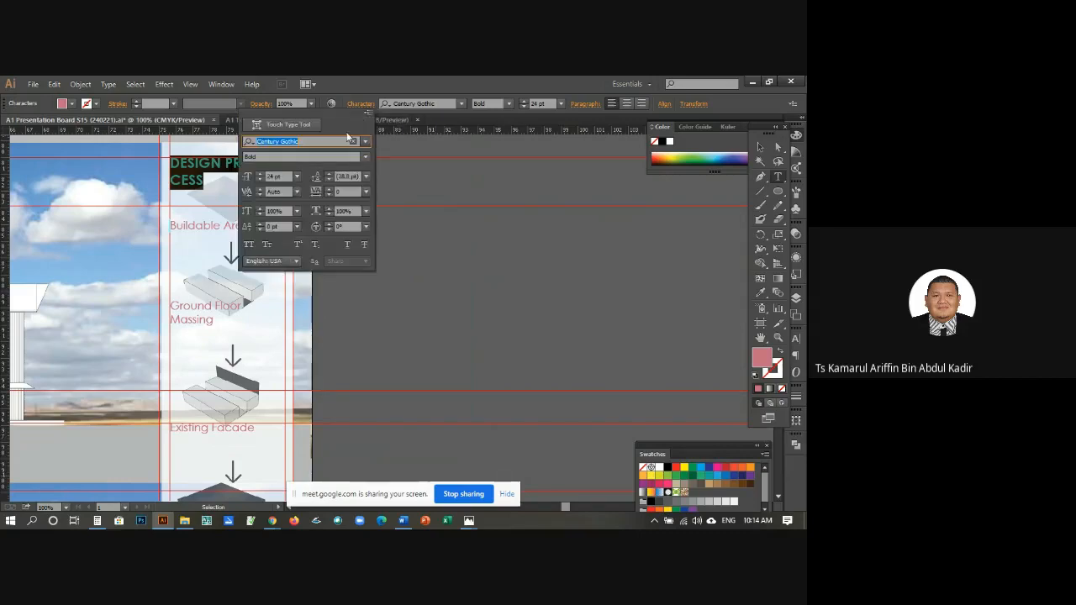
{"action": "left_click", "coordinate": [330, 193]}
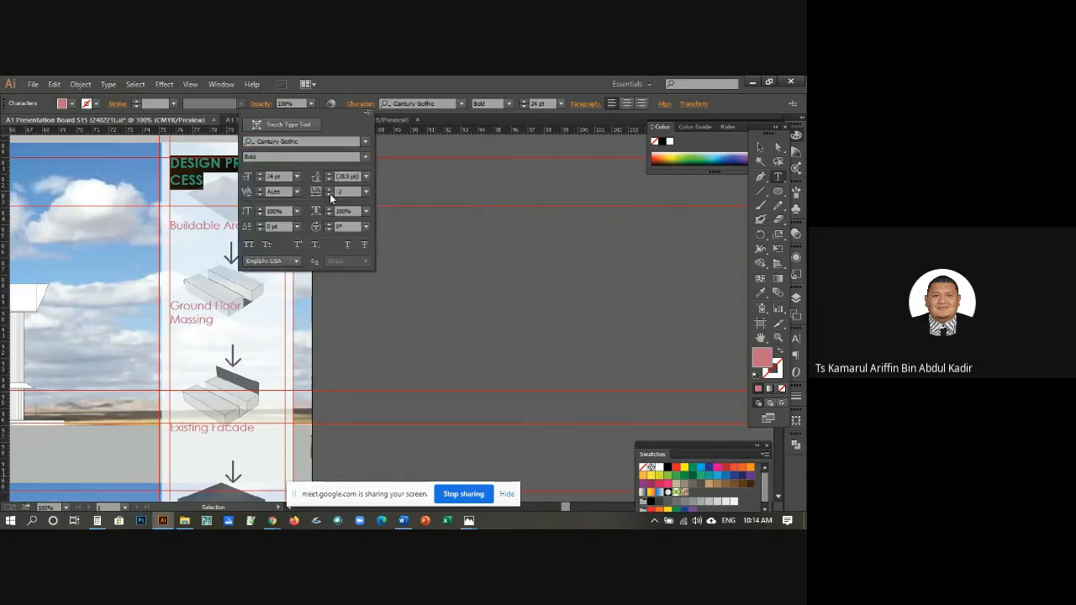
{"action": "left_click", "coordinate": [329, 193]}
{"action": "left_click", "coordinate": [329, 194]}
{"action": "left_click", "coordinate": [330, 193]}
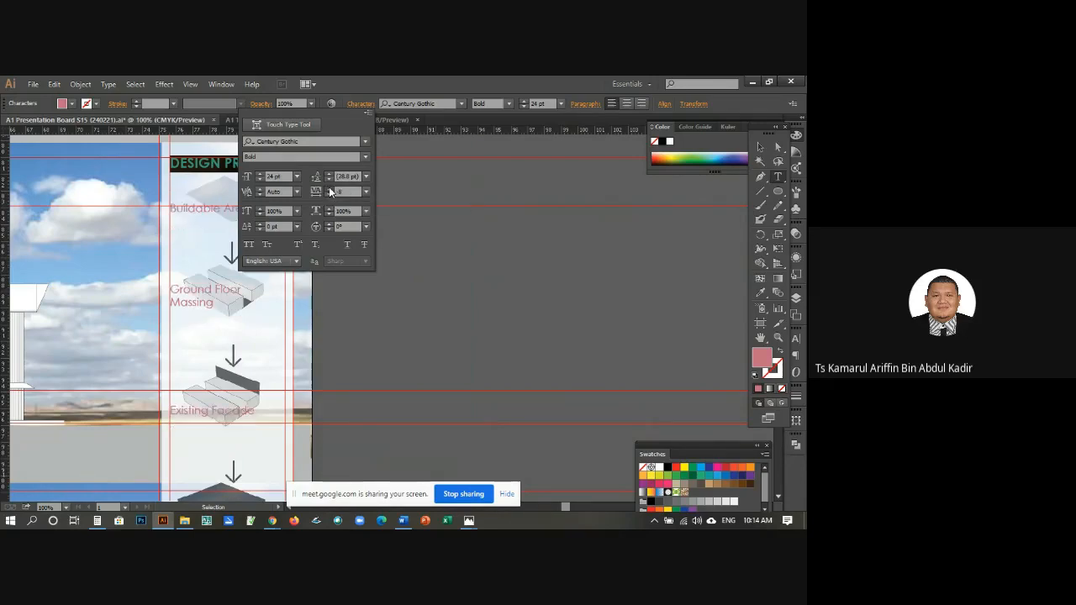
{"action": "left_click", "coordinate": [330, 194]}
{"action": "left_click", "coordinate": [330, 193]}
{"action": "left_click", "coordinate": [760, 148]}
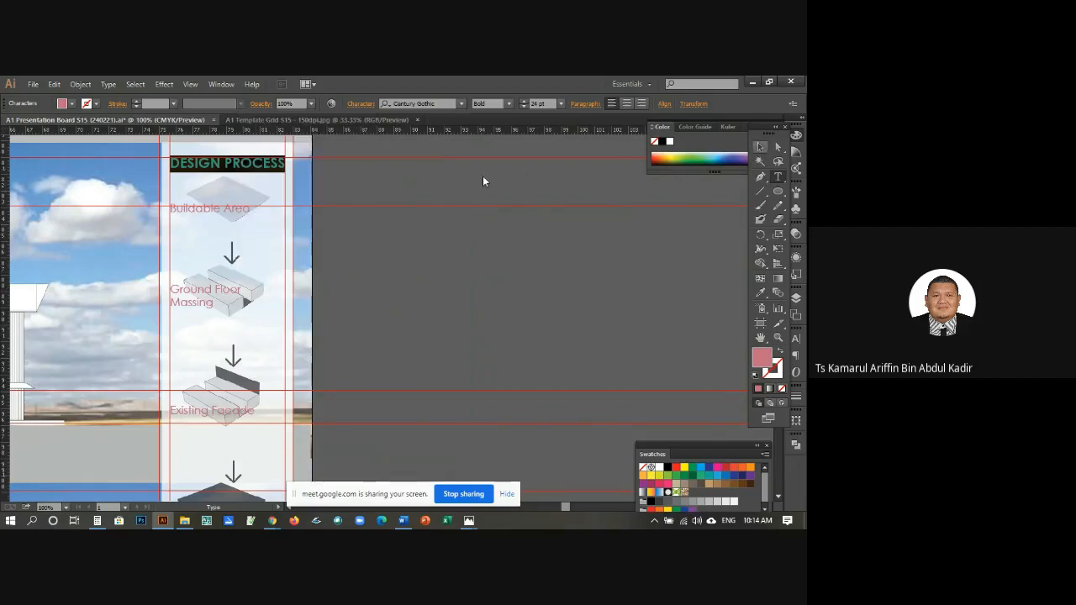
{"action": "left_click", "coordinate": [488, 174]}
Step: Insert two blank lines above "Buildable Area" and one above "Ground Floor Massing", and remove one above "Existing Facade"
{"action": "left_click", "coordinate": [776, 178]}
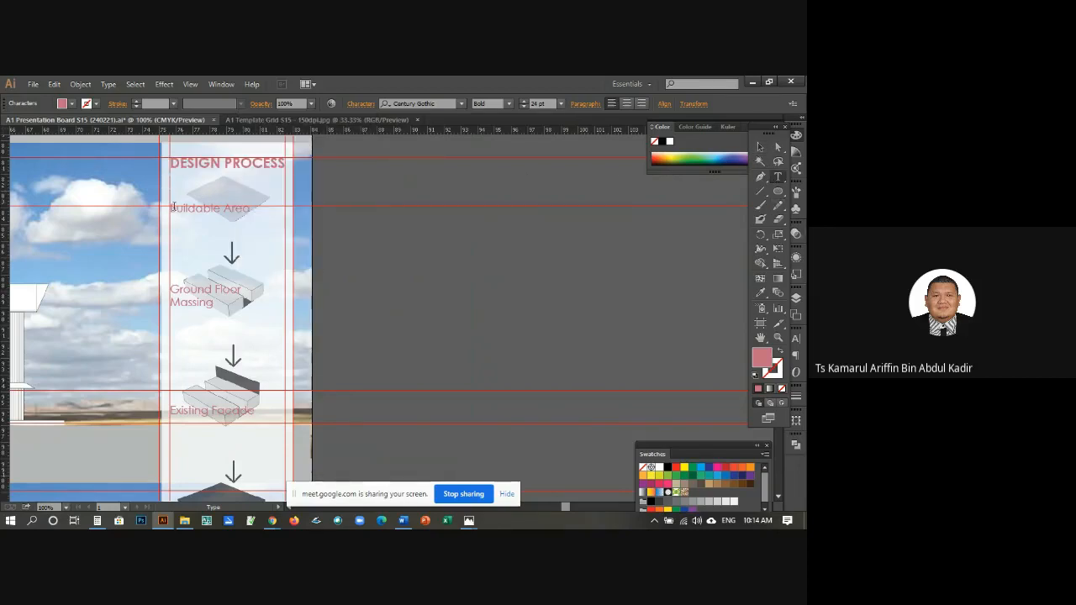
{"action": "left_click", "coordinate": [194, 208]}
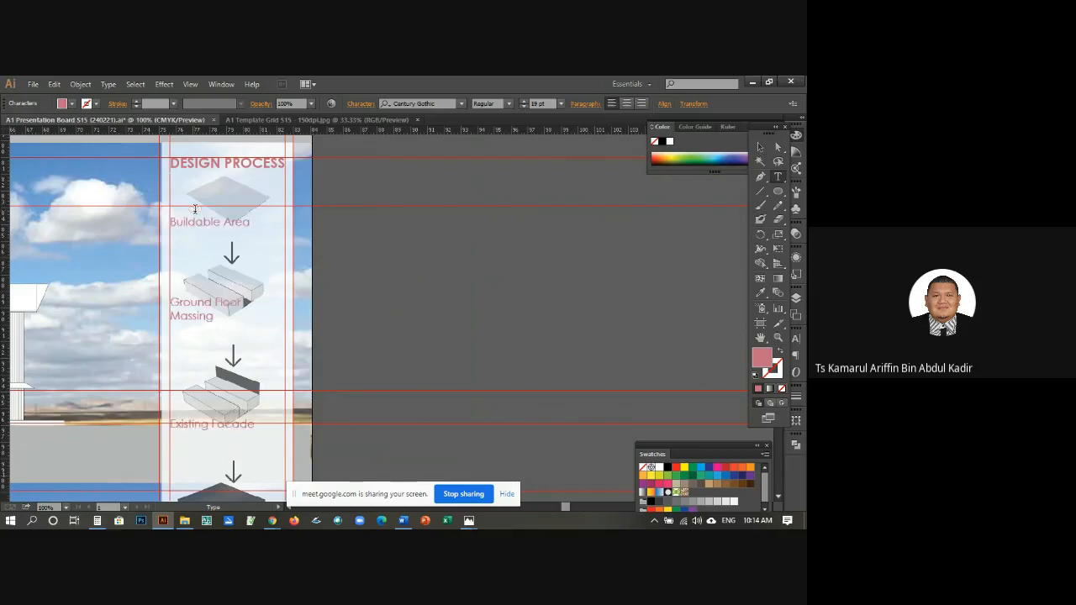
{"action": "key", "text": "Return"}
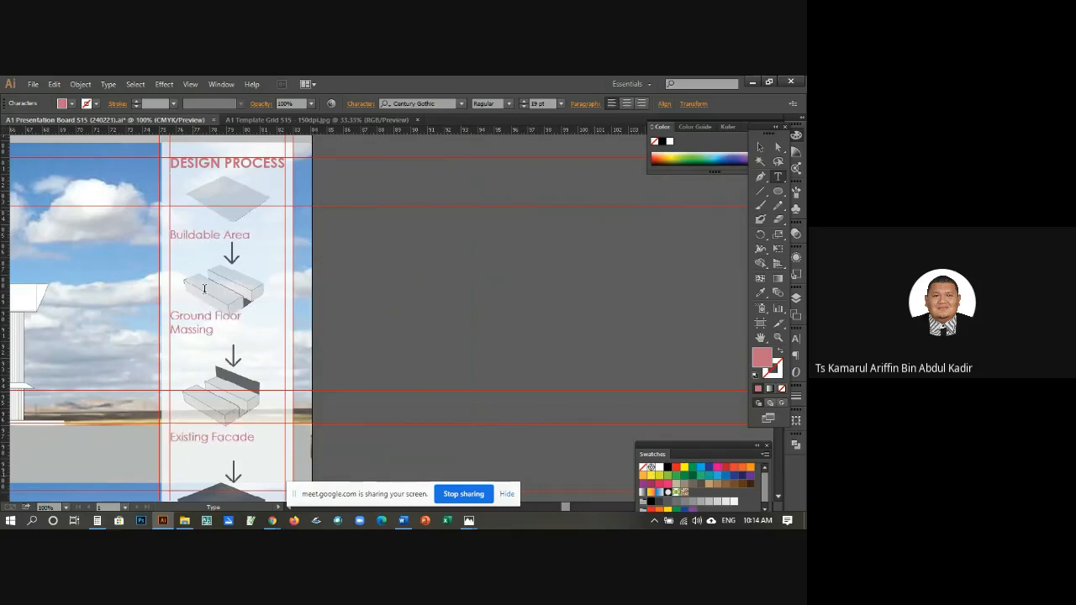
{"action": "key", "text": "Return"}
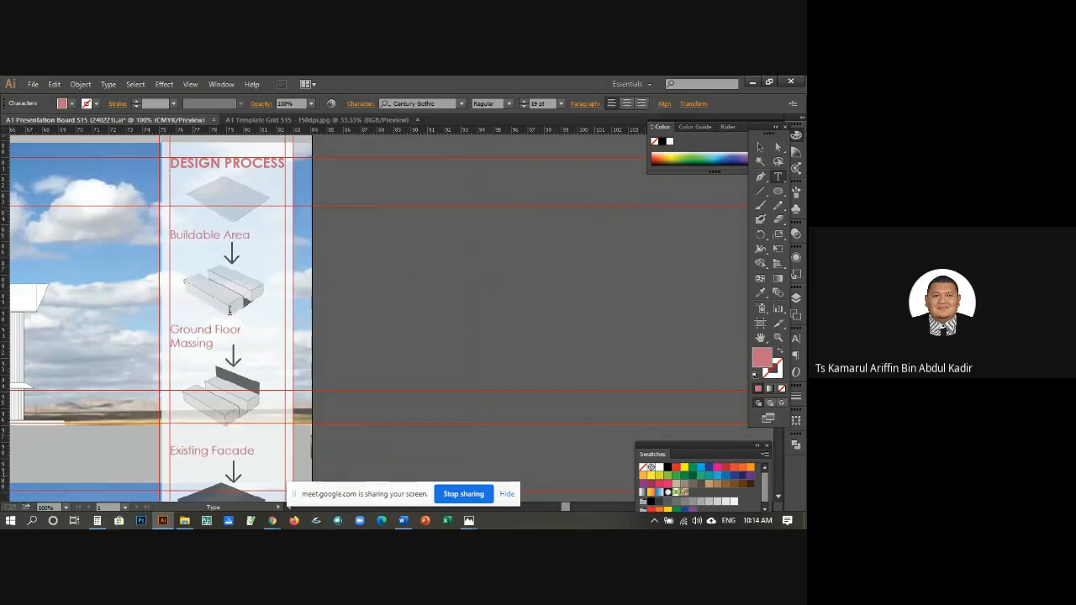
{"action": "scroll", "coordinate": [189, 332], "scroll_direction": "down", "scroll_amount": 3}
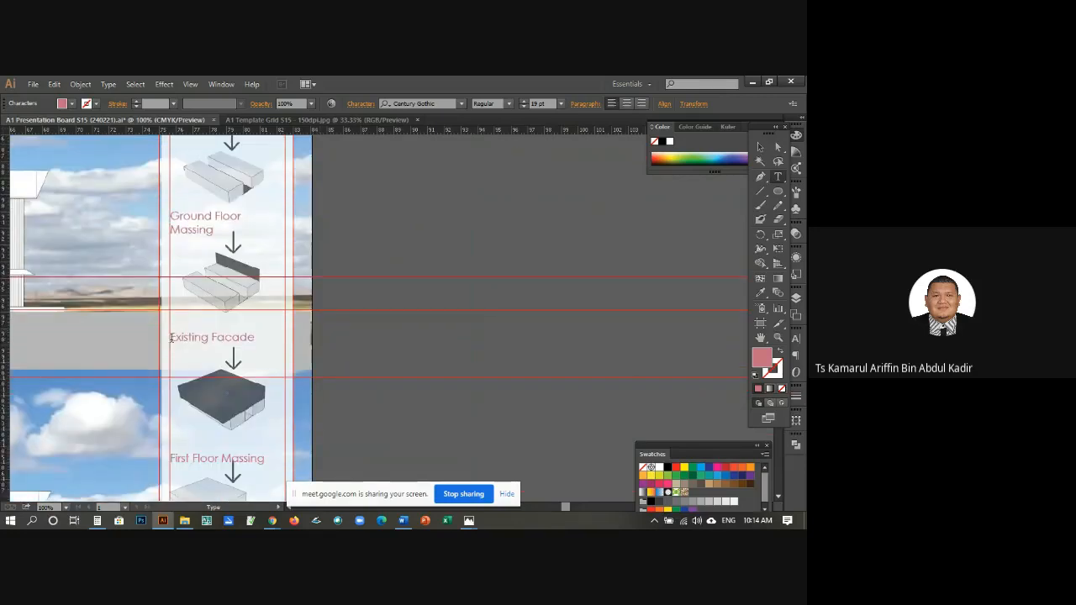
{"action": "key", "text": "BackSpace"}
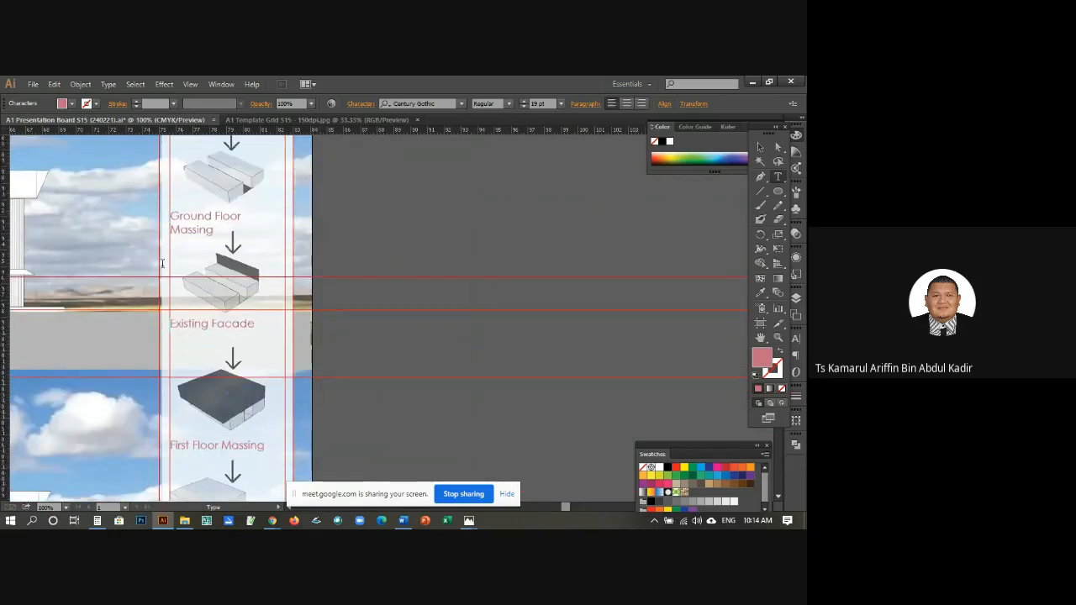
Step: Shorten the caption text frame so it ends just below the last caption, "Inspired from The Bagas Godang Roof"
{"action": "scroll", "coordinate": [162, 263], "scroll_direction": "down", "scroll_amount": 5}
{"action": "scroll", "coordinate": [197, 400], "scroll_direction": "down", "scroll_amount": 2}
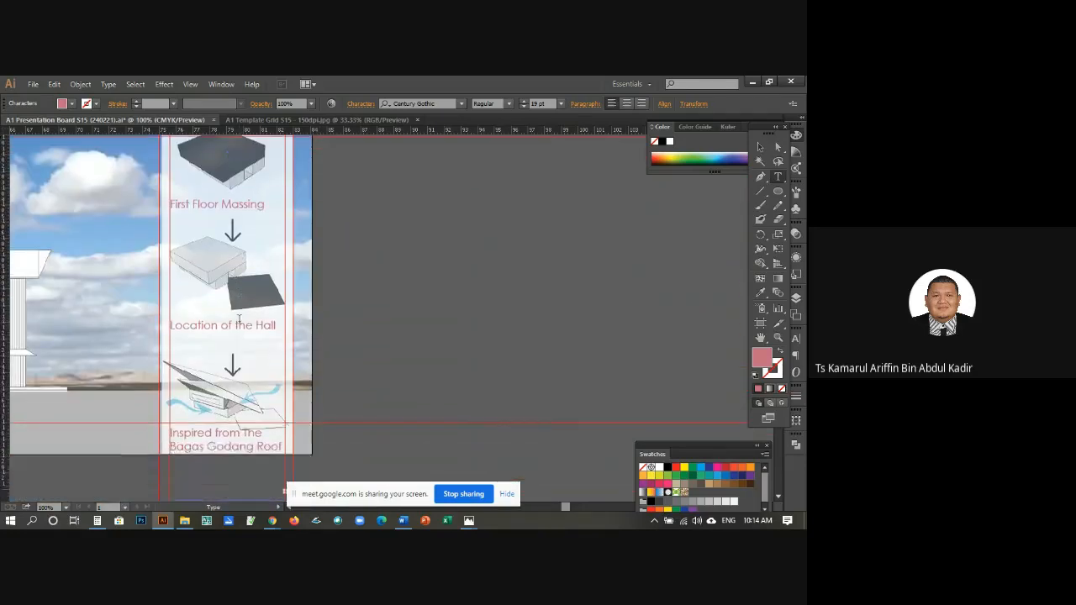
{"action": "left_click", "coordinate": [173, 421]}
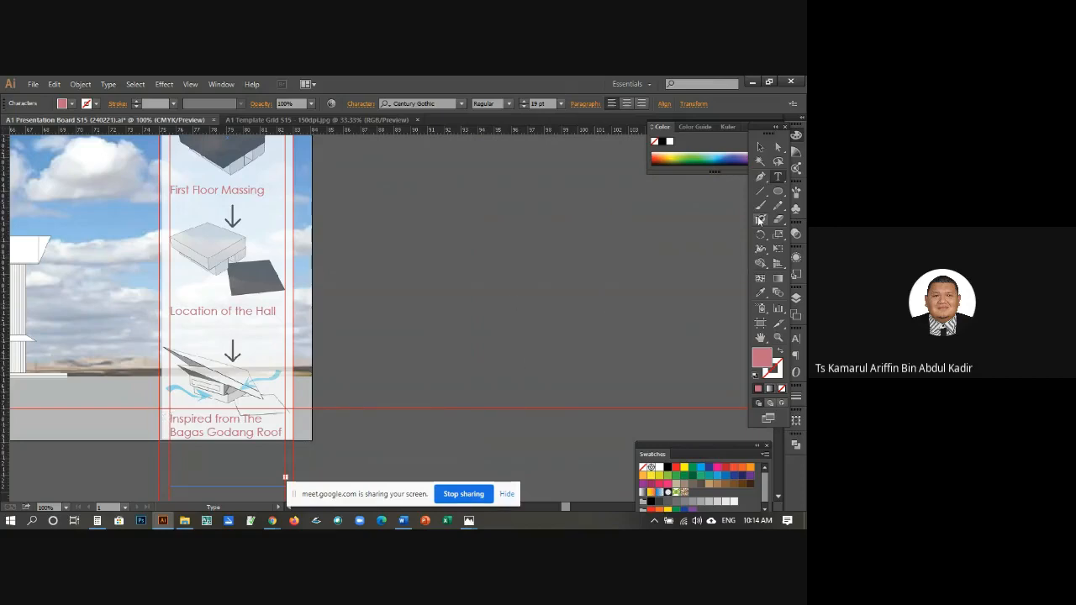
{"action": "left_click", "coordinate": [760, 147]}
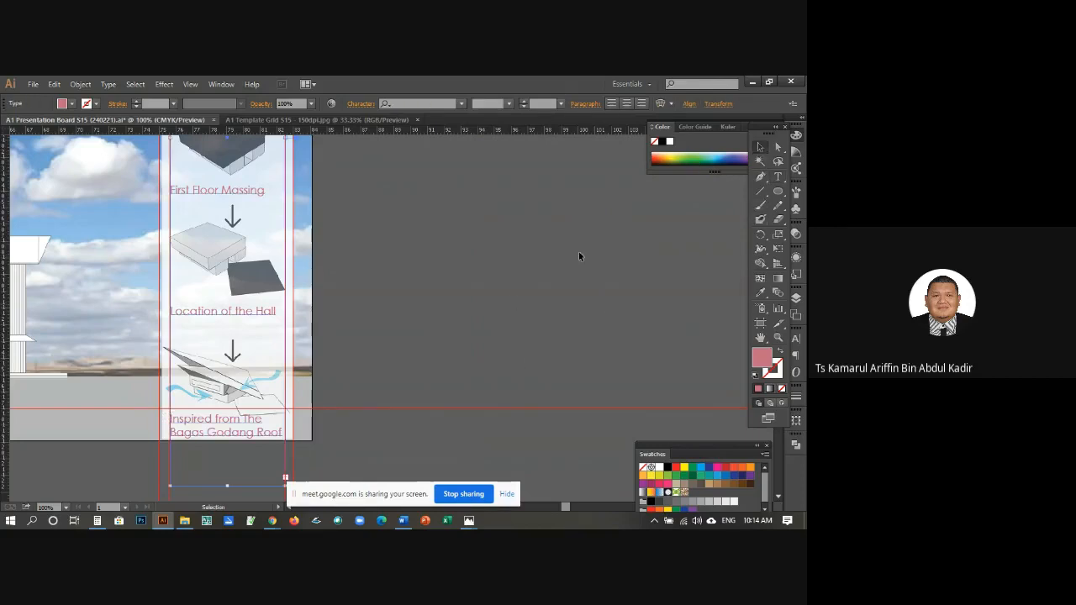
{"action": "left_click", "coordinate": [523, 263]}
{"action": "left_click", "coordinate": [229, 437]}
{"action": "left_click_drag", "start_coordinate": [227, 487], "coordinate": [227, 454]}
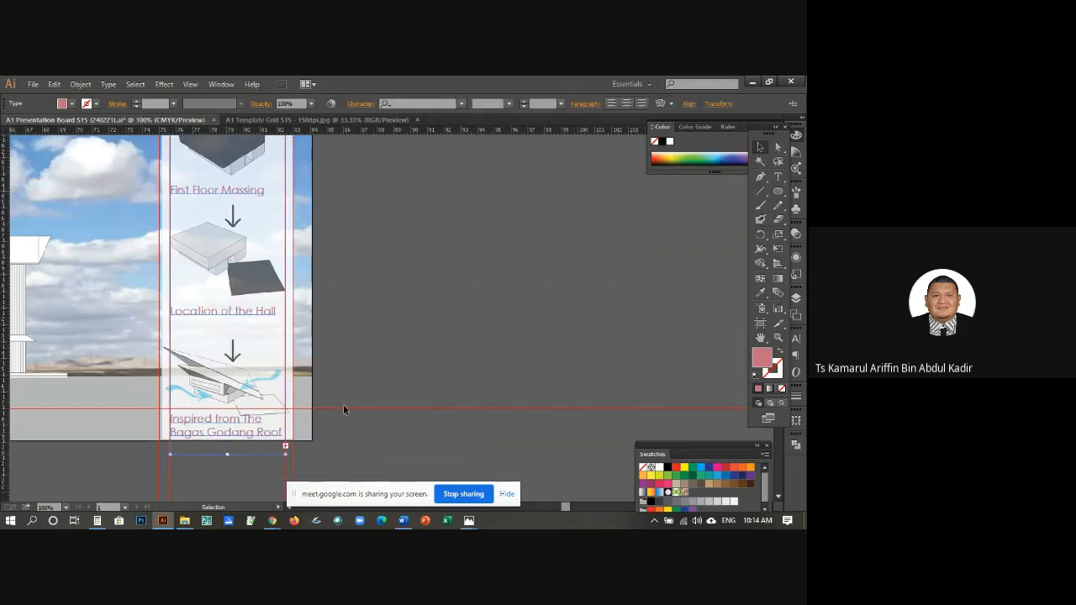
{"action": "left_click", "coordinate": [463, 345]}
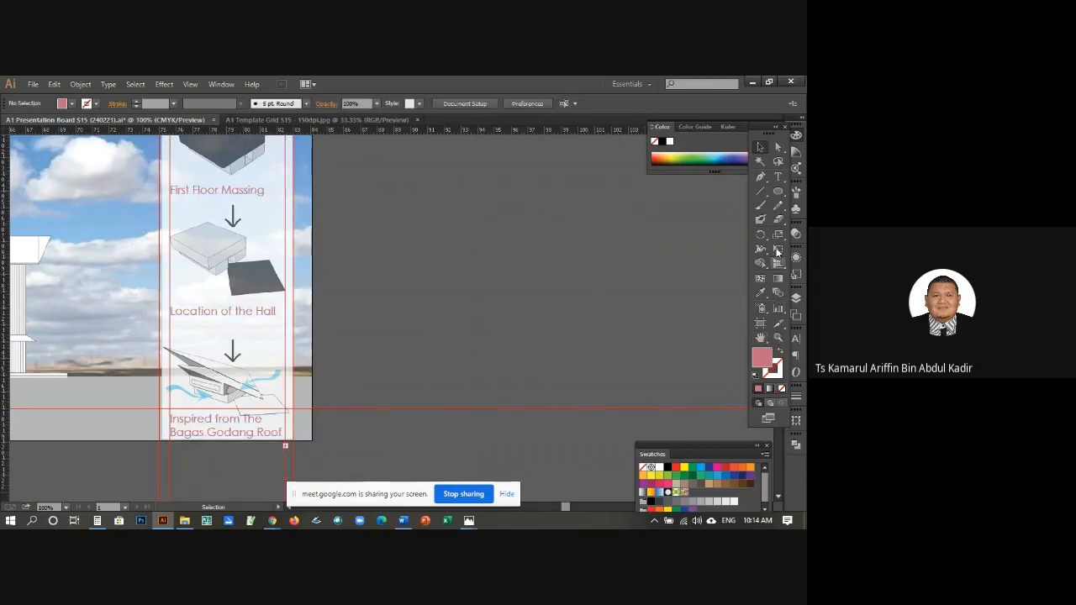
Step: Delete "Inspired from The" from the last caption, leaving "Bagas Godang Roof" below the sixth massing diagram
{"action": "left_click", "coordinate": [776, 178]}
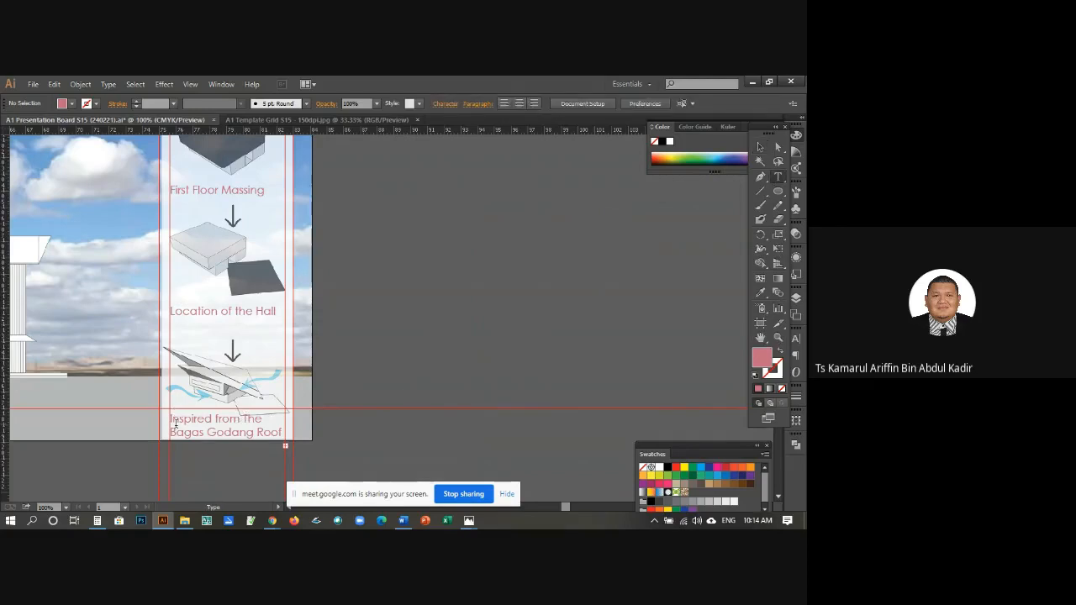
{"action": "left_click_drag", "start_coordinate": [169, 433], "coordinate": [171, 413]}
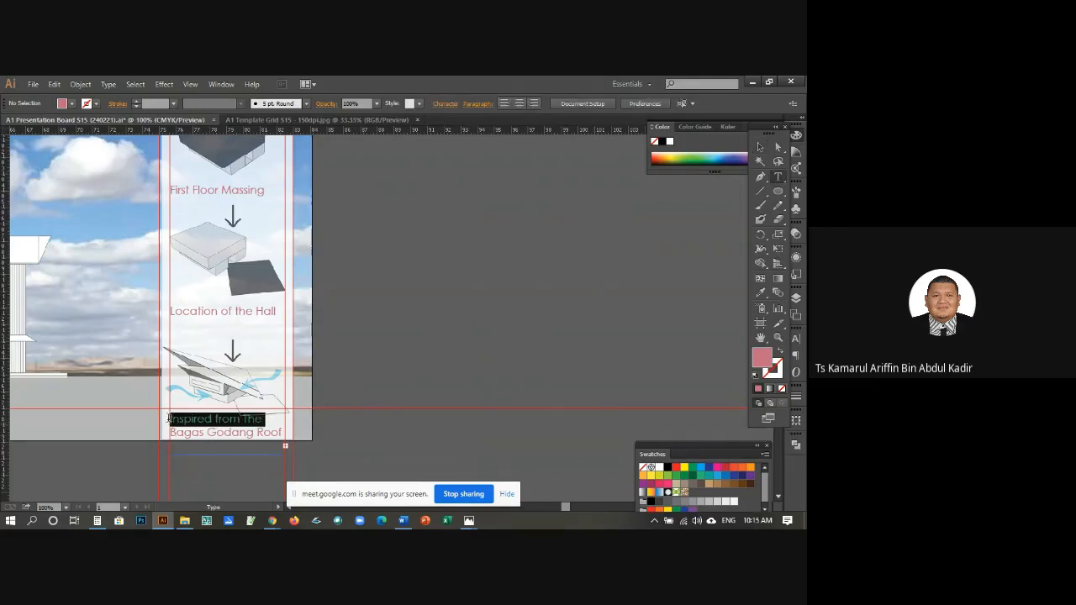
{"action": "key", "text": "BackSpace"}
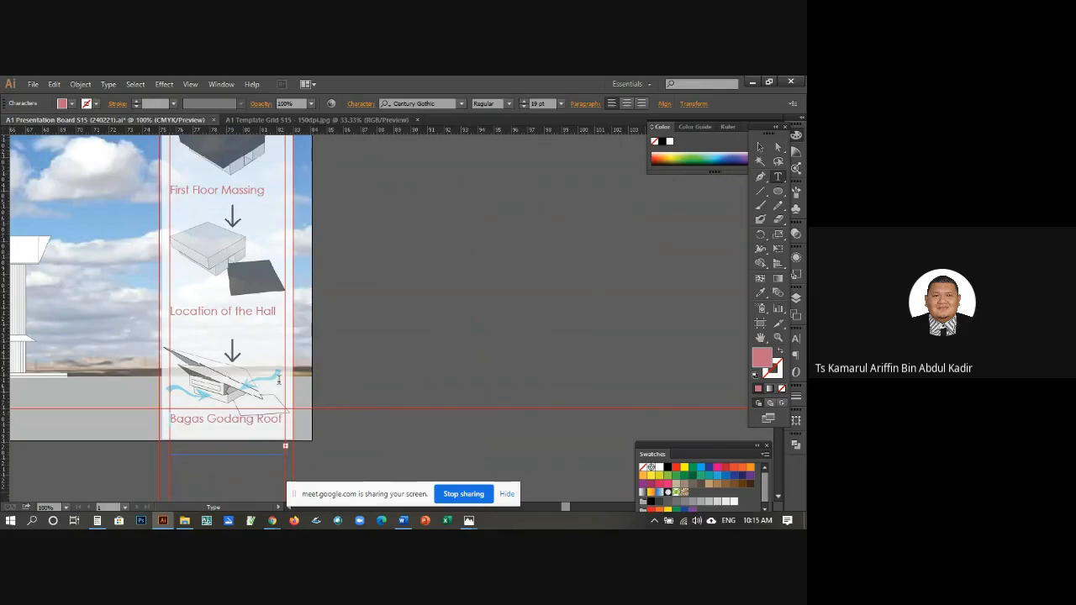
Step: Leave text editing and review the "DESIGN PROCESS" column's captions, arrows and massing diagrams from the heading to the last caption
{"action": "left_click", "coordinate": [762, 148]}
{"action": "left_click", "coordinate": [477, 272]}
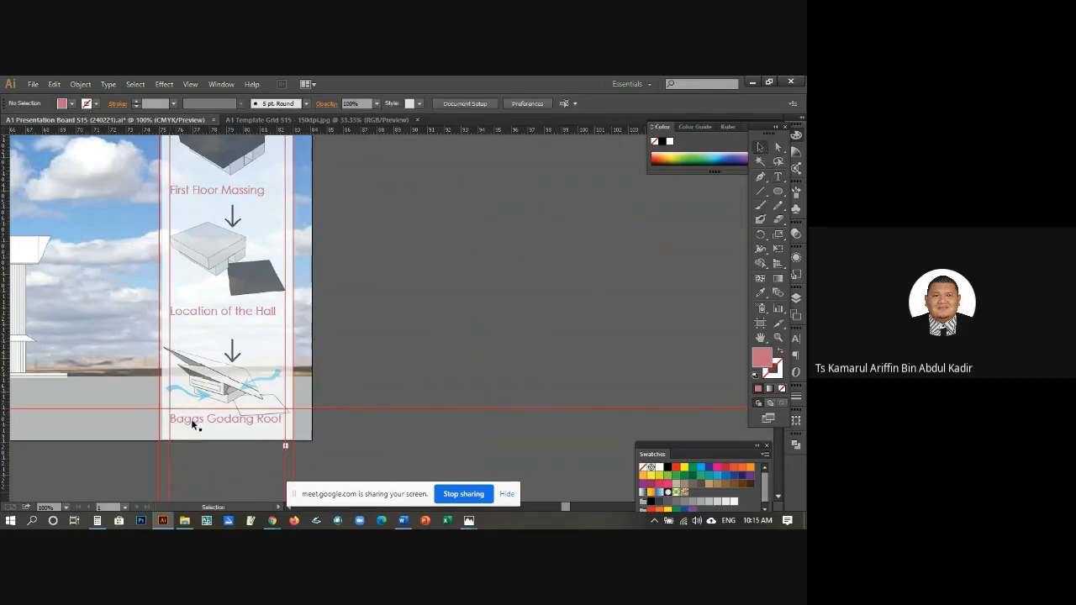
{"action": "scroll", "coordinate": [258, 429], "scroll_direction": "up", "scroll_amount": 2}
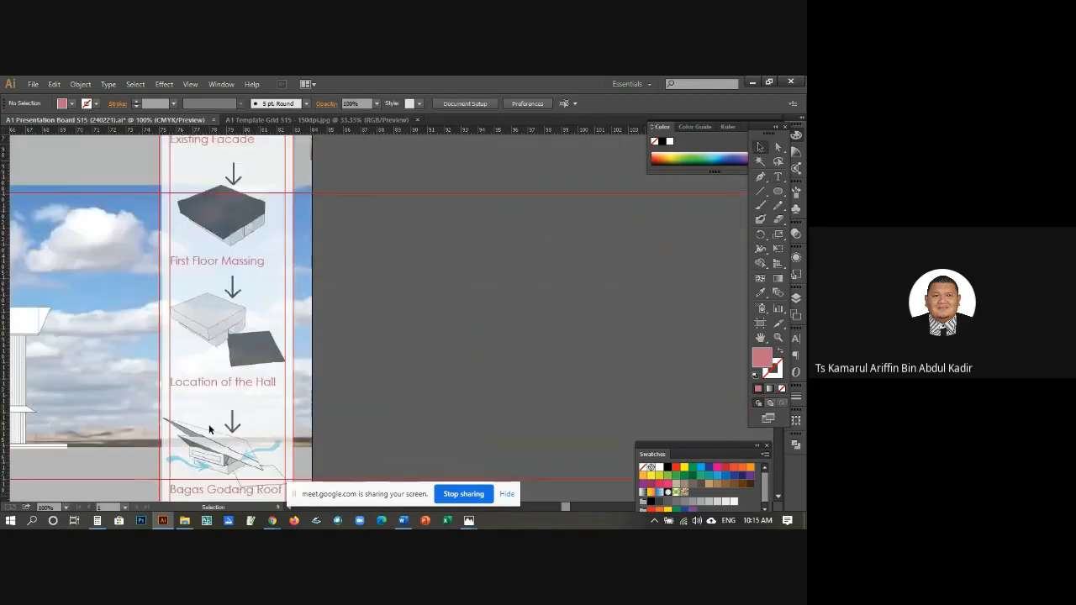
{"action": "scroll", "coordinate": [236, 421], "scroll_direction": "down", "scroll_amount": 1}
{"action": "scroll", "coordinate": [223, 413], "scroll_direction": "up", "scroll_amount": 3}
{"action": "scroll", "coordinate": [219, 411], "scroll_direction": "up", "scroll_amount": 6}
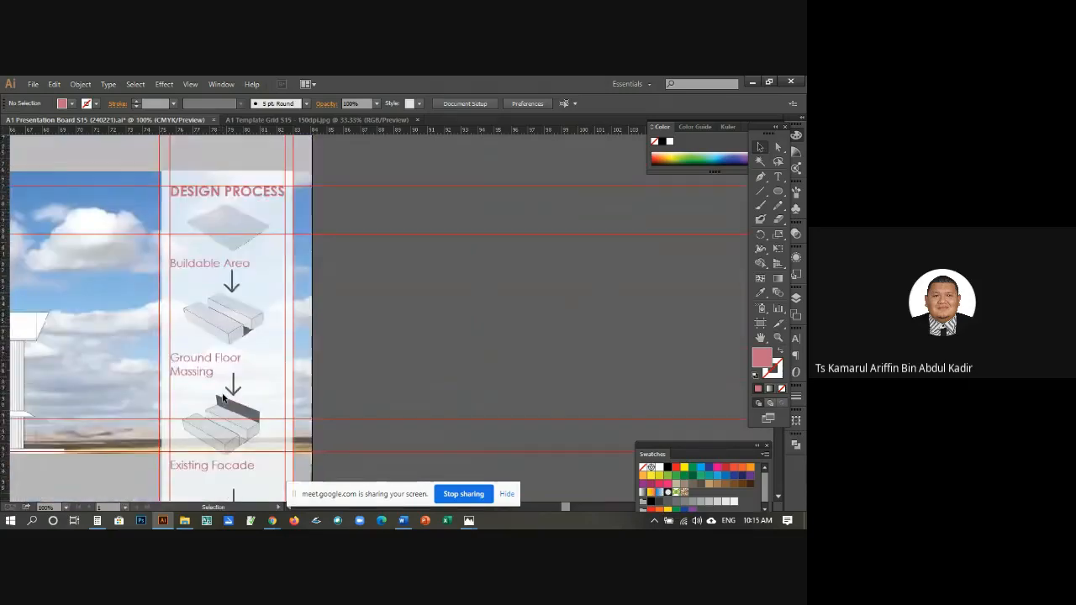
{"action": "scroll", "coordinate": [281, 244], "scroll_direction": "down", "scroll_amount": 6}
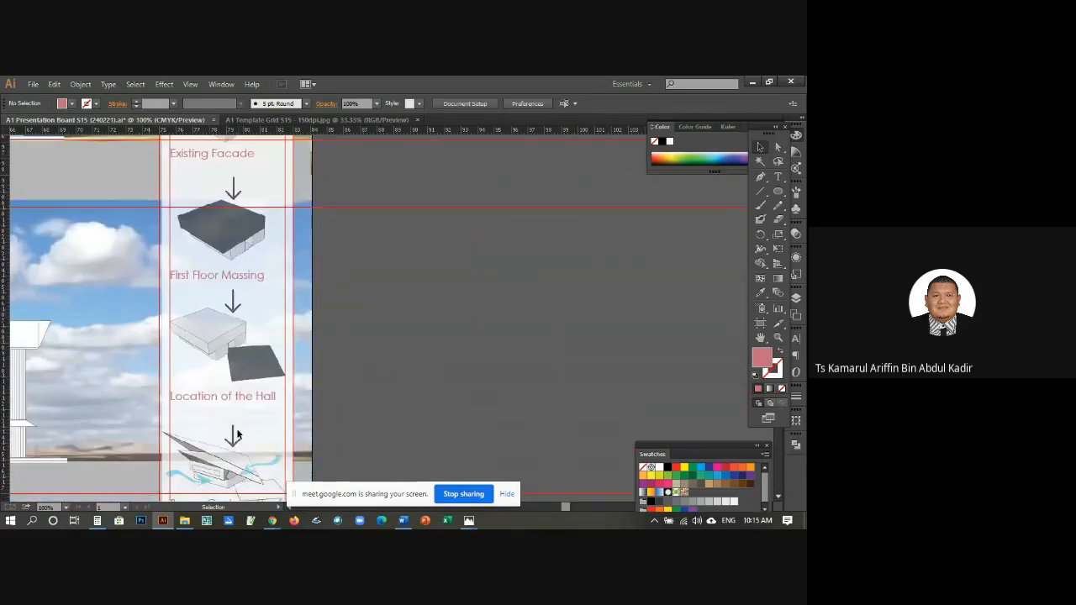
{"action": "scroll", "coordinate": [238, 434], "scroll_direction": "down", "scroll_amount": 3}
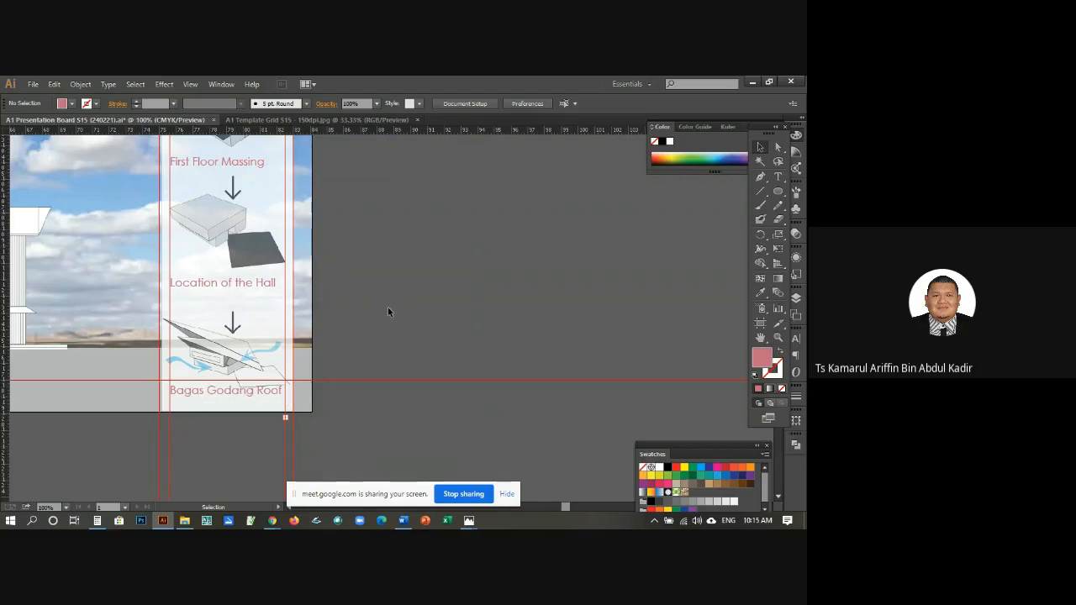
Step: Hide the guides so the presentation board shows without its red grid lines
{"action": "key", "text": "a"}
{"action": "key", "text": "ctrl+minus"}
{"action": "key", "text": "ctrl+minus"}
{"action": "key", "text": "ctrl+minus"}
{"action": "key", "text": "ctrl+minus"}
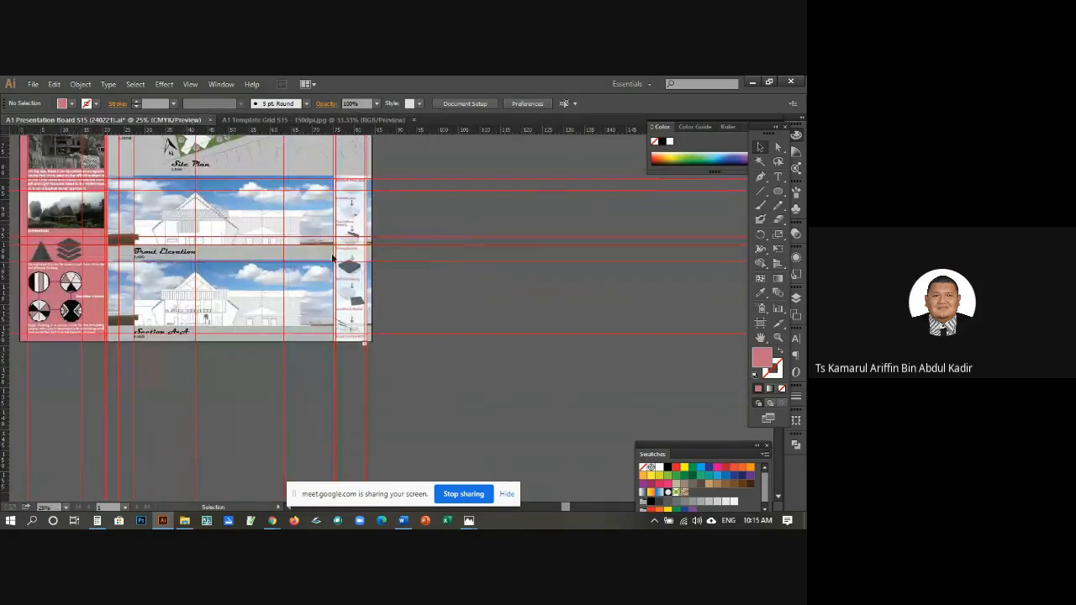
{"action": "scroll", "coordinate": [333, 258], "scroll_direction": "up", "scroll_amount": 5}
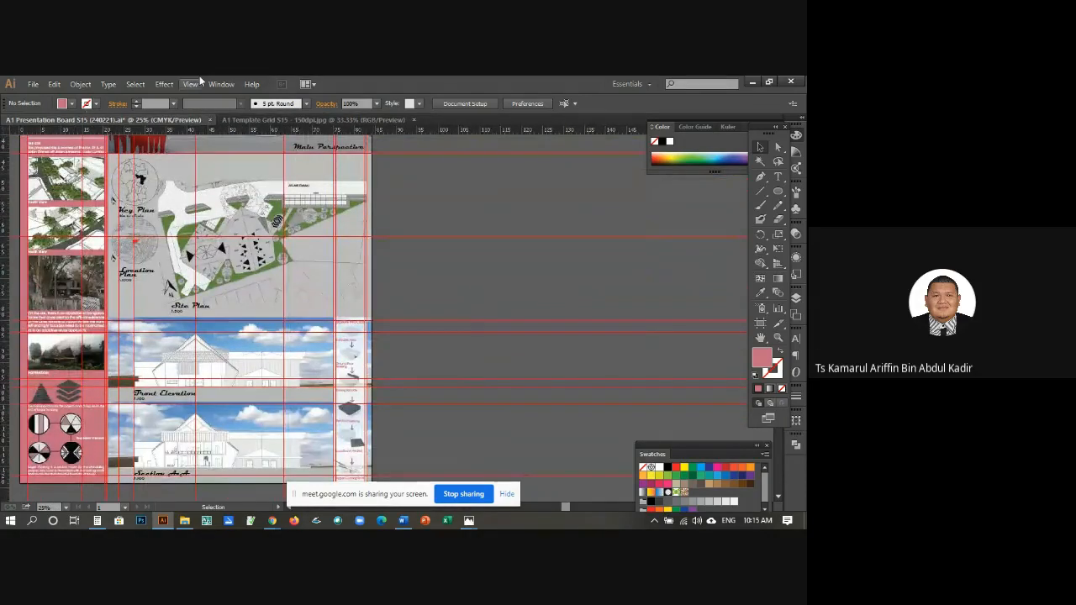
{"action": "left_click", "coordinate": [190, 84]}
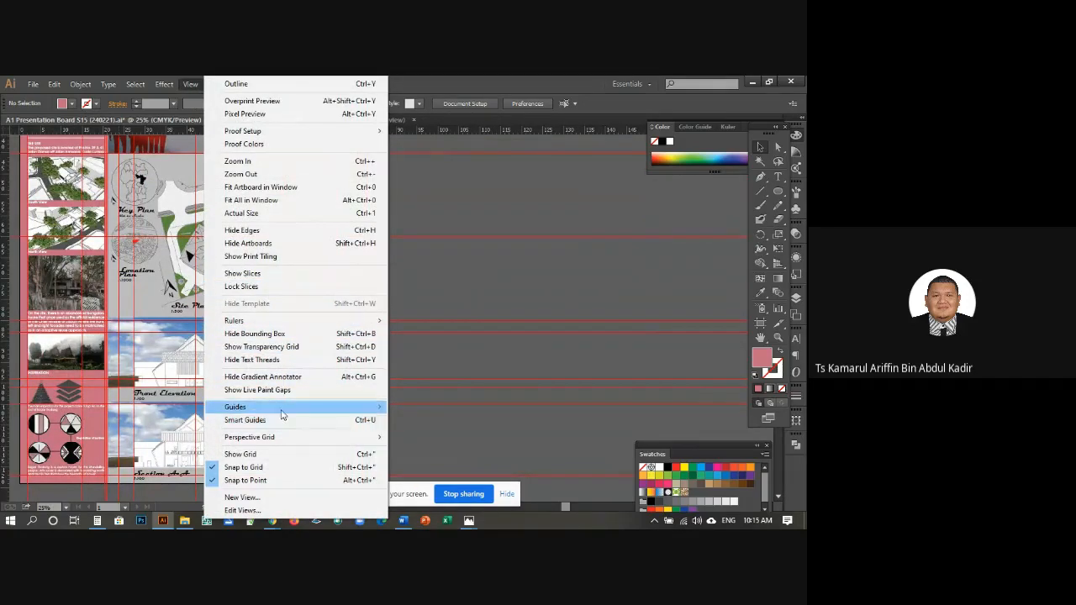
{"action": "mouse_move", "coordinate": [283, 414]}
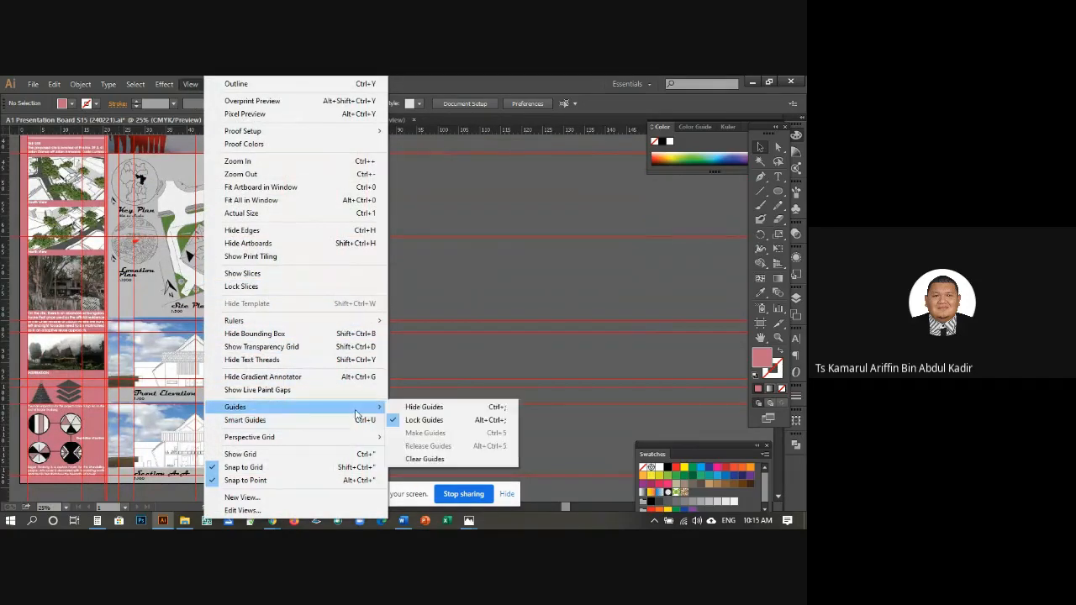
{"action": "left_click", "coordinate": [425, 407]}
Step: Examine the whole board without guides, from the "4 DECREE" title and Main Perspective to the plans, Front Elevation and Section A-A
{"action": "scroll", "coordinate": [440, 278], "scroll_direction": "down", "scroll_amount": 3}
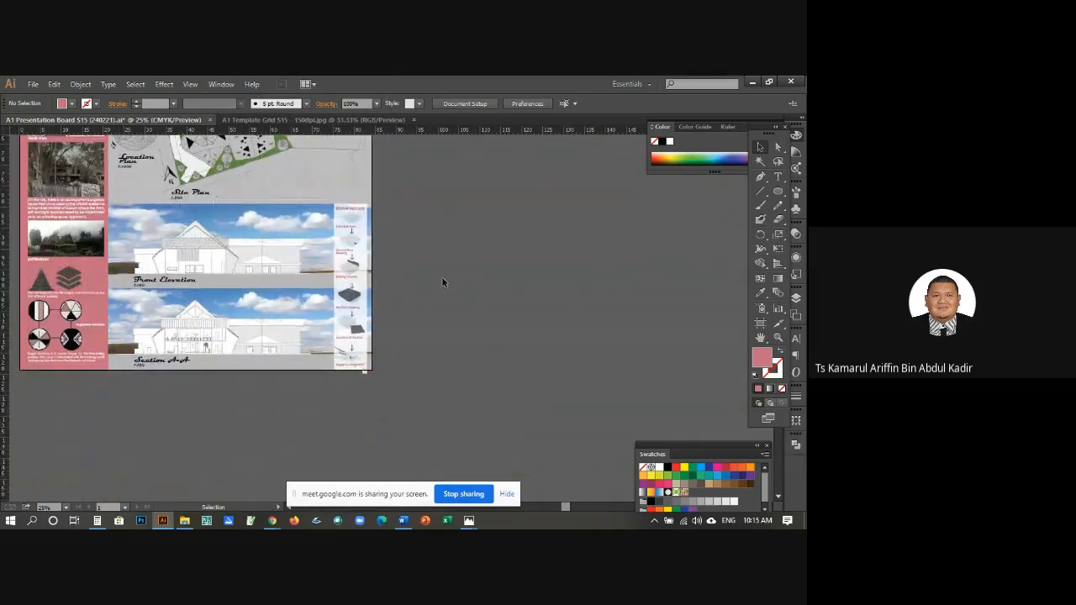
{"action": "scroll", "coordinate": [443, 277], "scroll_direction": "up", "scroll_amount": 5}
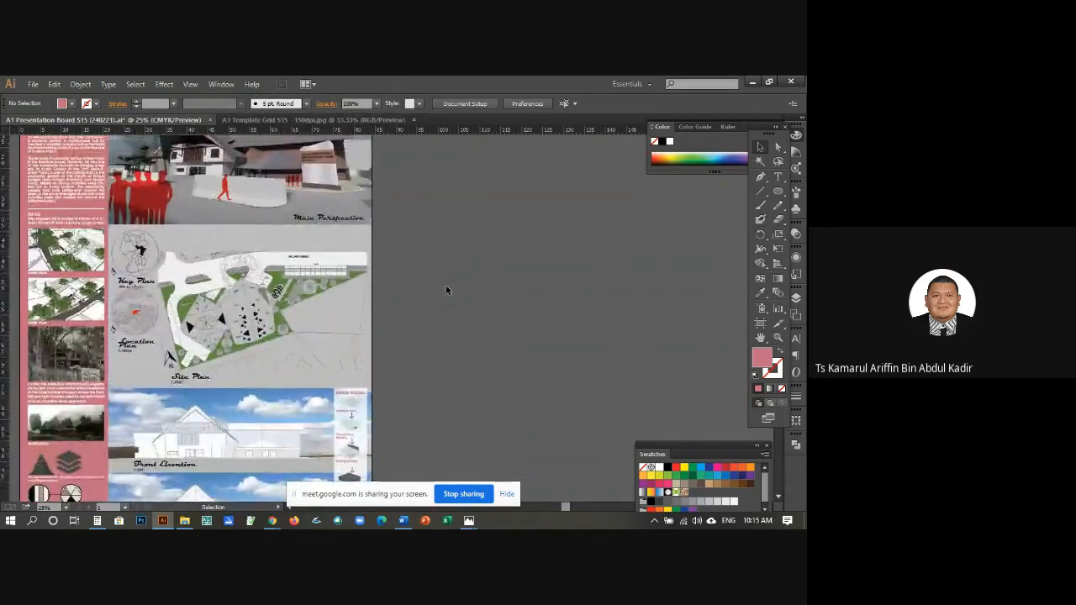
{"action": "scroll", "coordinate": [445, 290], "scroll_direction": "up", "scroll_amount": 2}
{"action": "scroll", "coordinate": [174, 289], "scroll_direction": "up", "scroll_amount": 1}
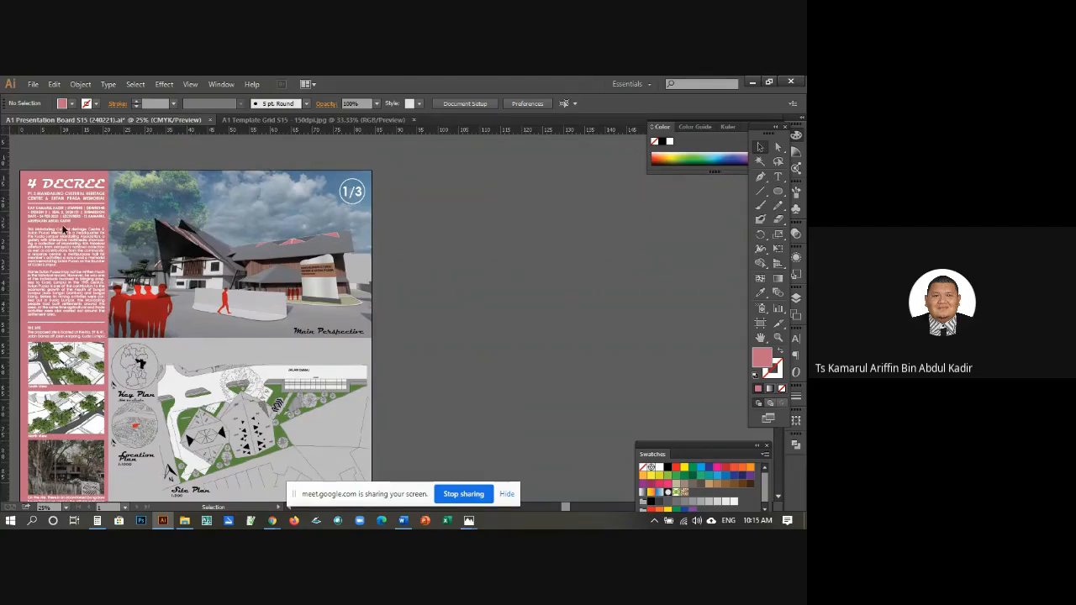
{"action": "scroll", "coordinate": [62, 223], "scroll_direction": "down", "scroll_amount": 1}
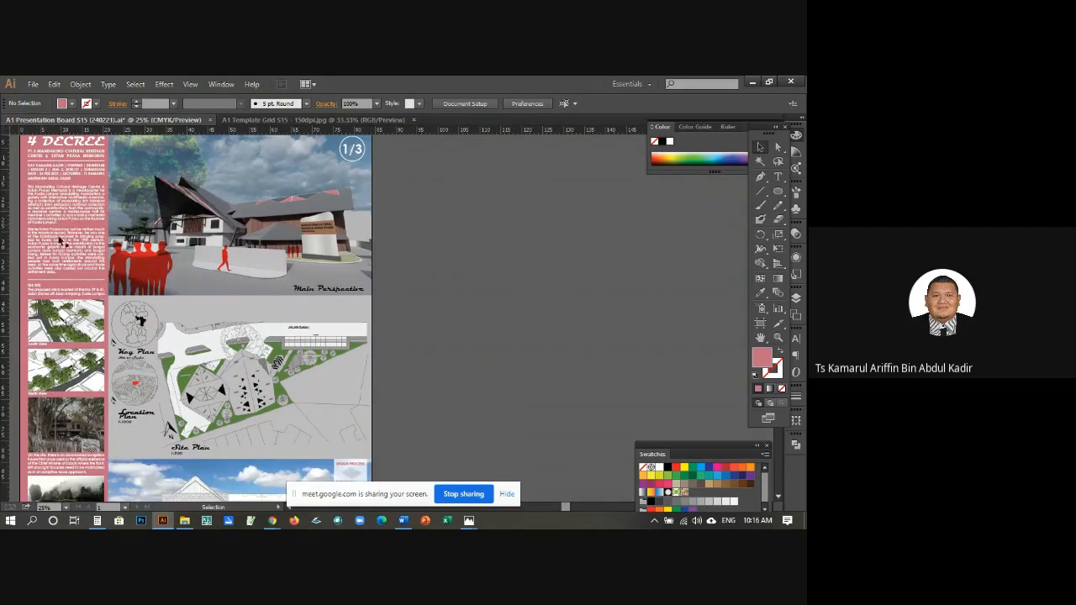
{"action": "scroll", "coordinate": [72, 237], "scroll_direction": "down", "scroll_amount": 2}
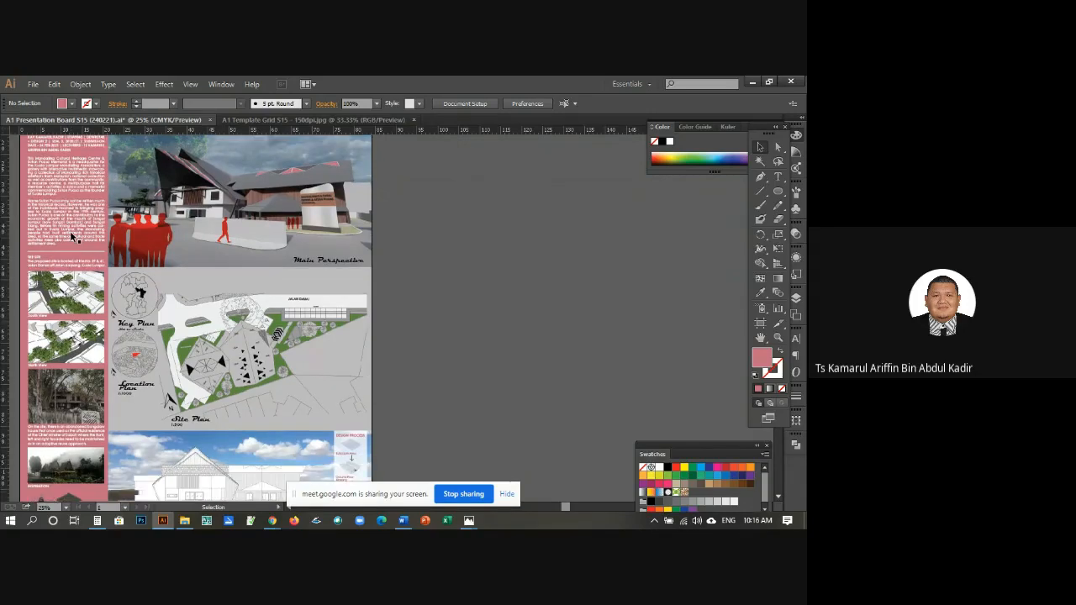
{"action": "scroll", "coordinate": [52, 242], "scroll_direction": "down", "scroll_amount": 1}
{"action": "scroll", "coordinate": [49, 244], "scroll_direction": "down", "scroll_amount": 1}
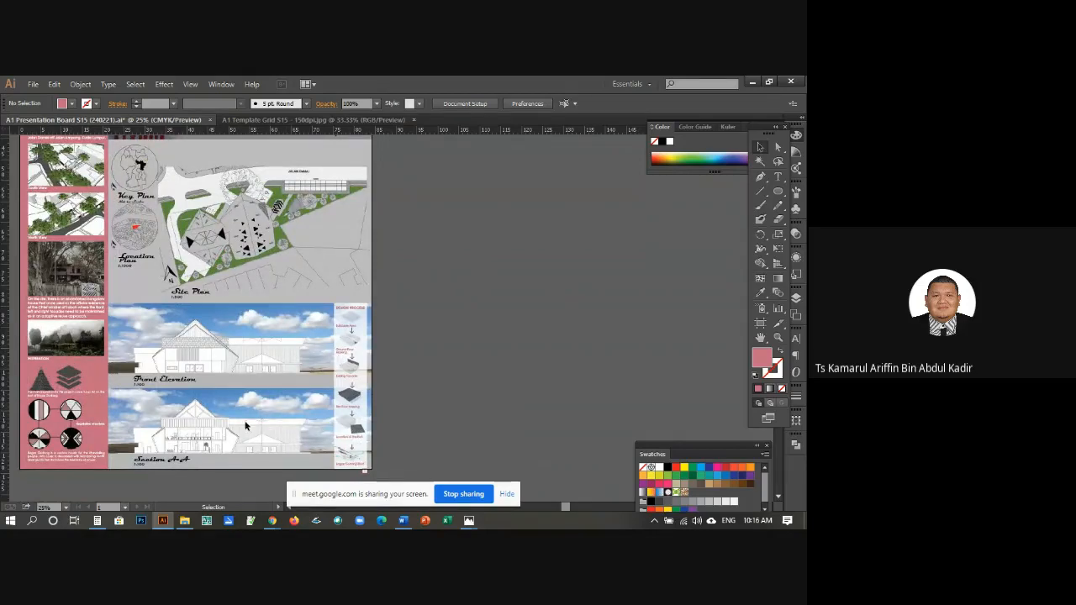
{"action": "scroll", "coordinate": [213, 421], "scroll_direction": "up", "scroll_amount": 1}
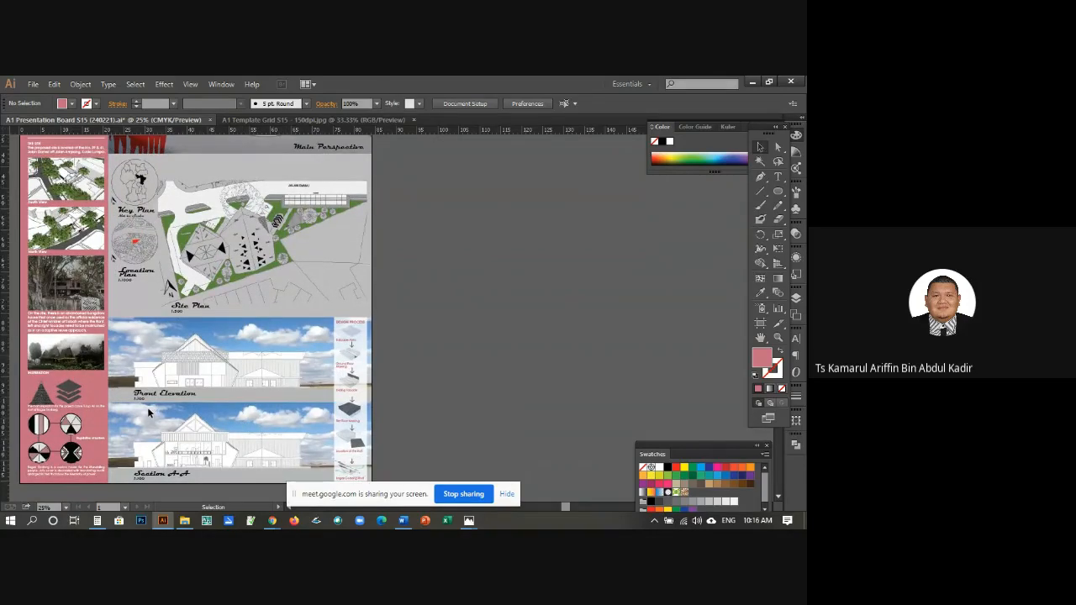
{"action": "scroll", "coordinate": [176, 329], "scroll_direction": "up", "scroll_amount": 1}
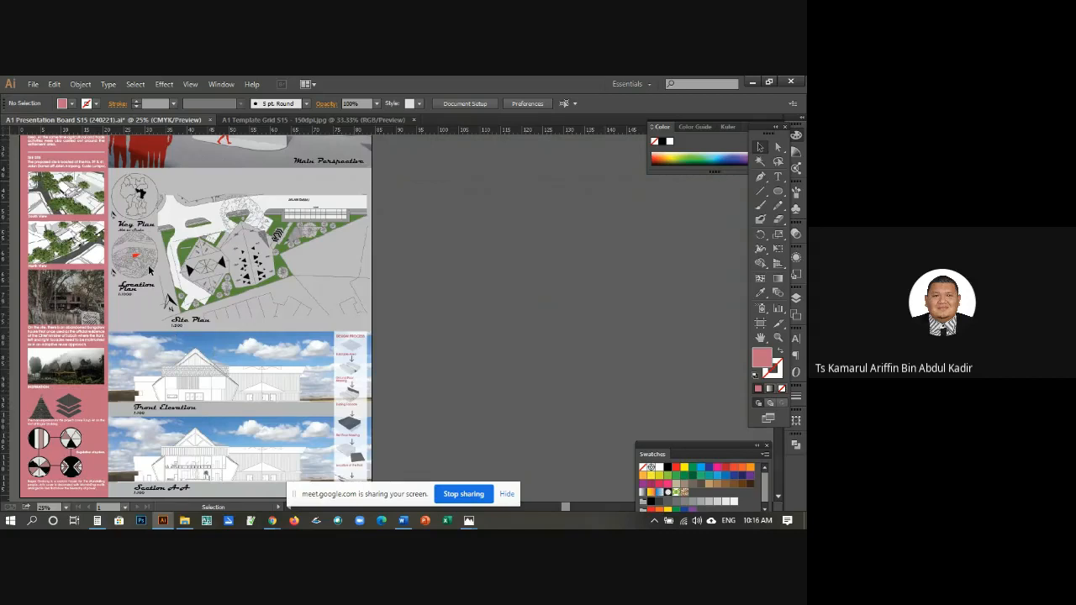
{"action": "scroll", "coordinate": [151, 271], "scroll_direction": "up", "scroll_amount": 10}
{"action": "scroll", "coordinate": [395, 243], "scroll_direction": "up", "scroll_amount": 2}
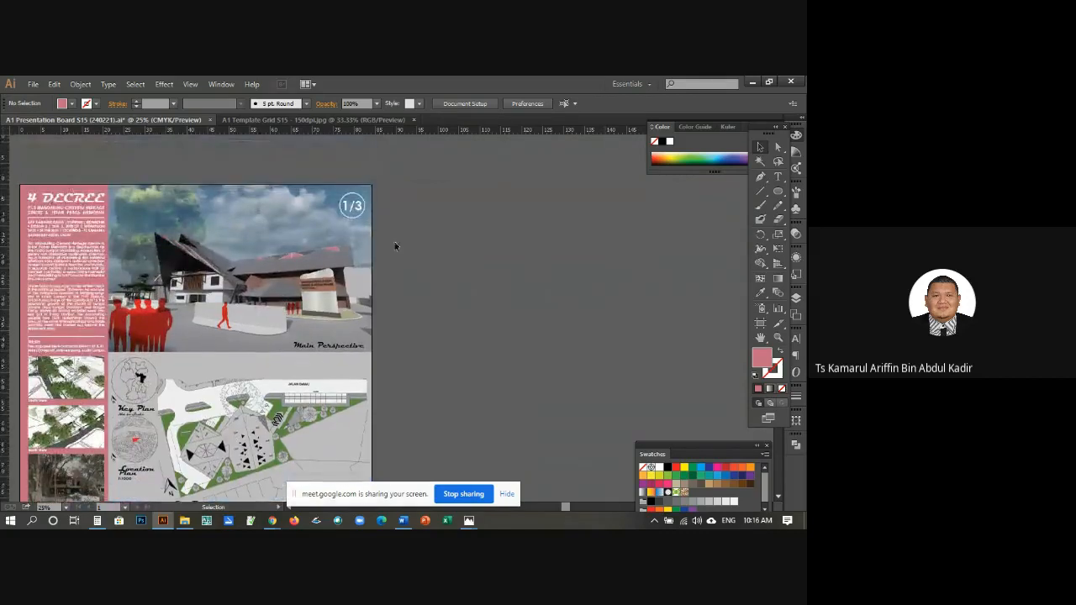
{"action": "scroll", "coordinate": [424, 235], "scroll_direction": "down", "scroll_amount": 12}
{"action": "scroll", "coordinate": [427, 243], "scroll_direction": "down", "scroll_amount": 11}
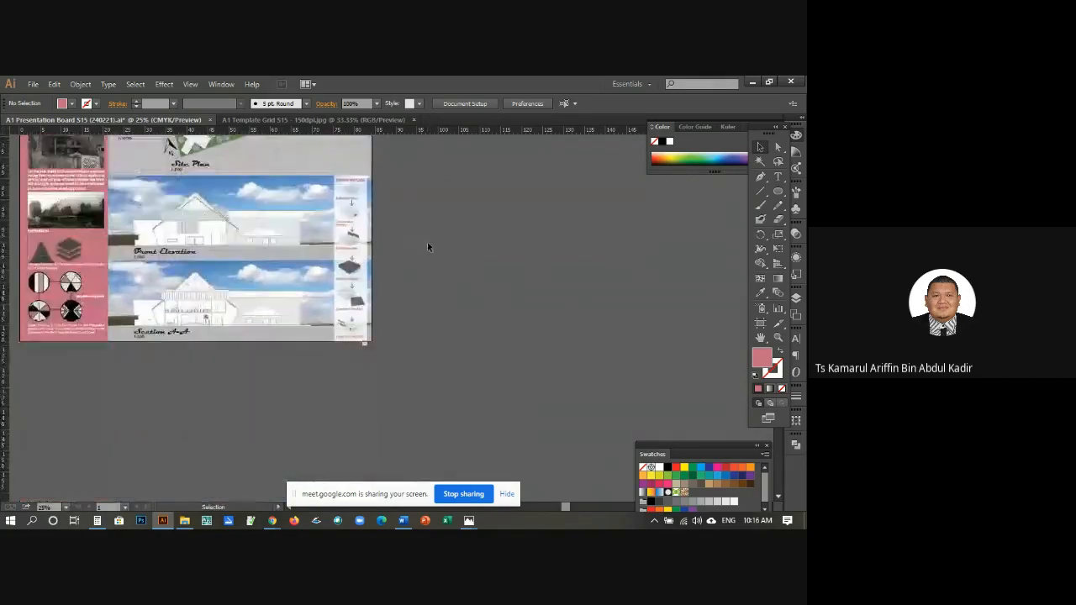
Step: Save the A1 presentation board document
{"action": "scroll", "coordinate": [399, 267], "scroll_direction": "up", "scroll_amount": 3}
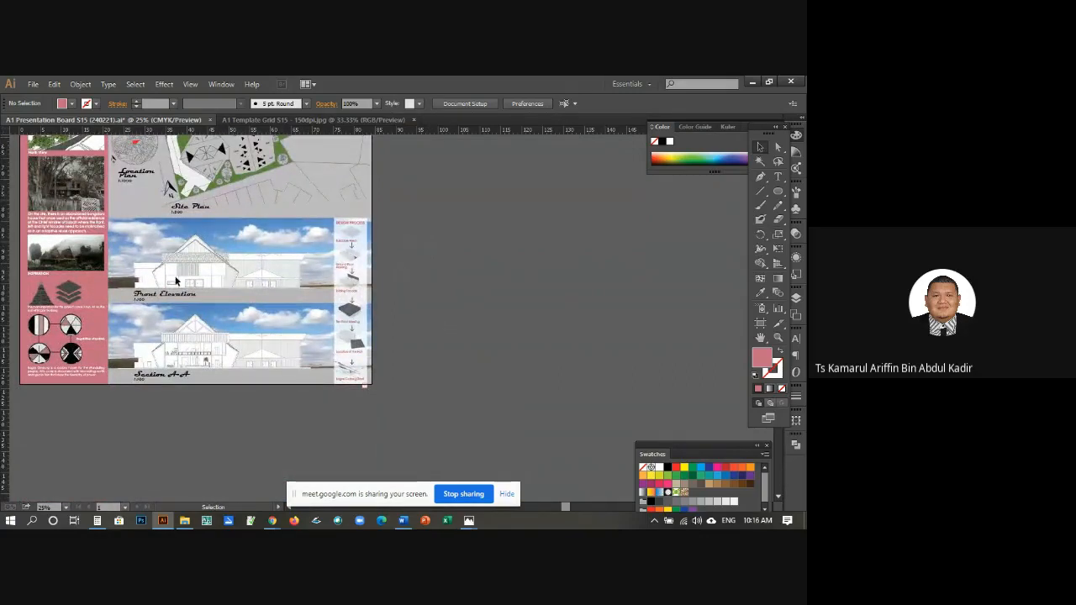
{"action": "left_click", "coordinate": [33, 84]}
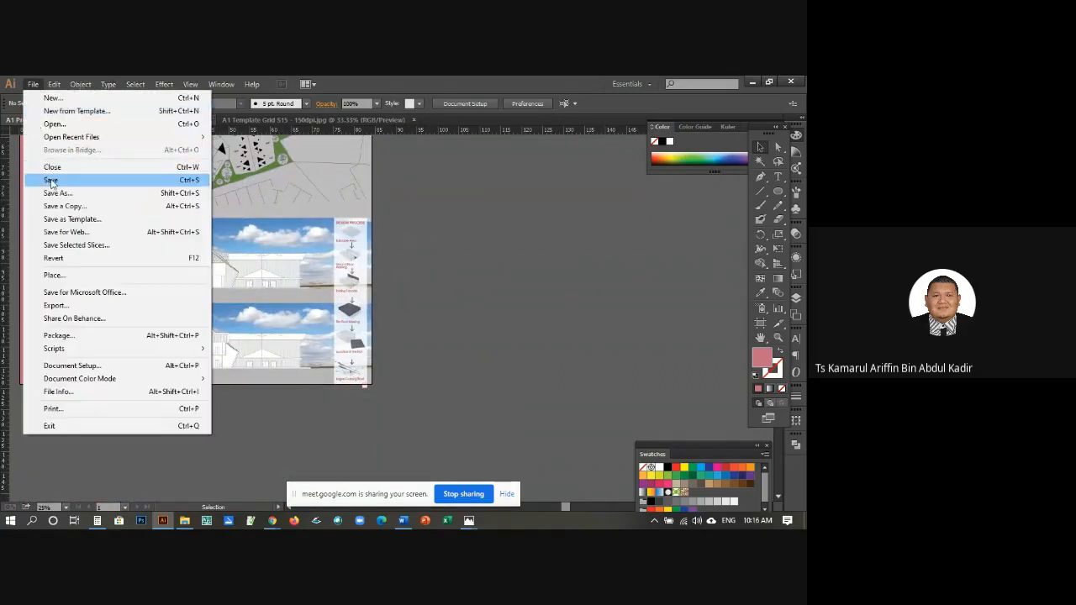
{"action": "left_click", "coordinate": [51, 180]}
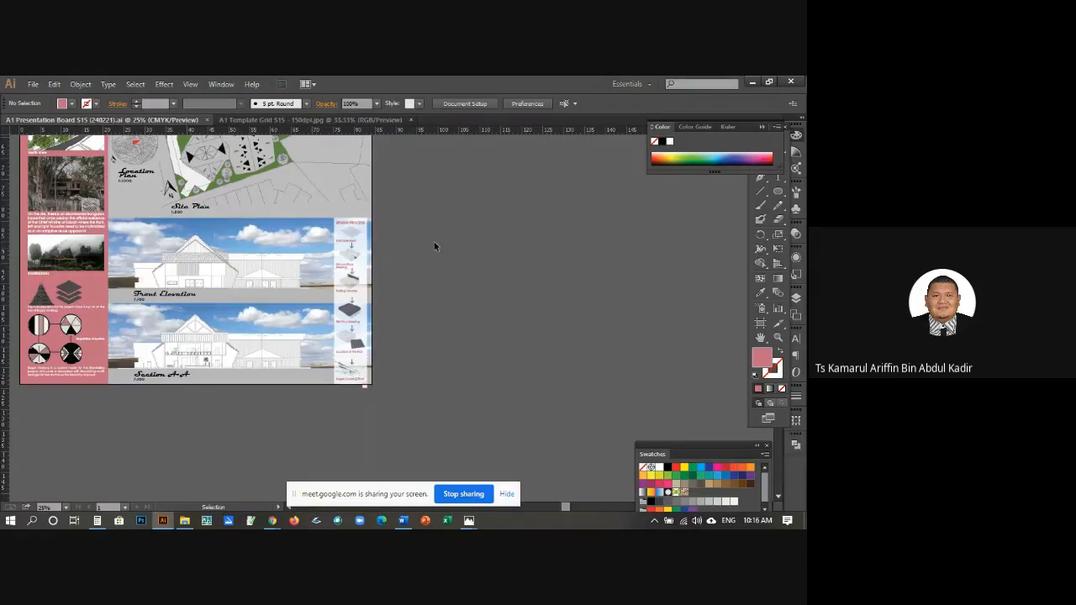
Step: Start an export of the board into the Week 13 folder with JPEG (*.JPG) as the file format
{"action": "scroll", "coordinate": [233, 248], "scroll_direction": "up", "scroll_amount": 5}
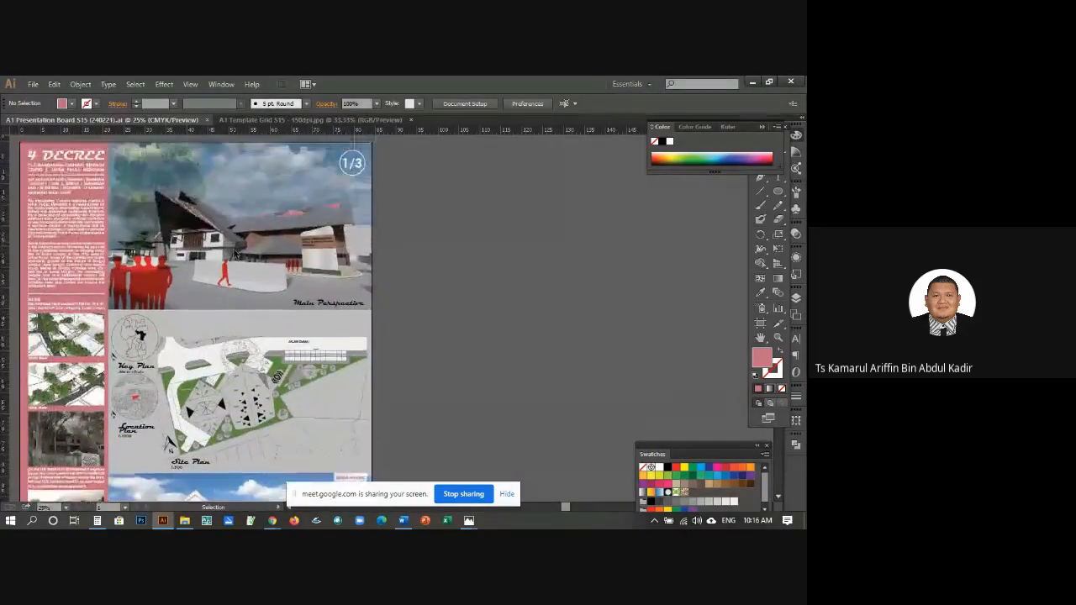
{"action": "scroll", "coordinate": [233, 248], "scroll_direction": "up", "scroll_amount": 2}
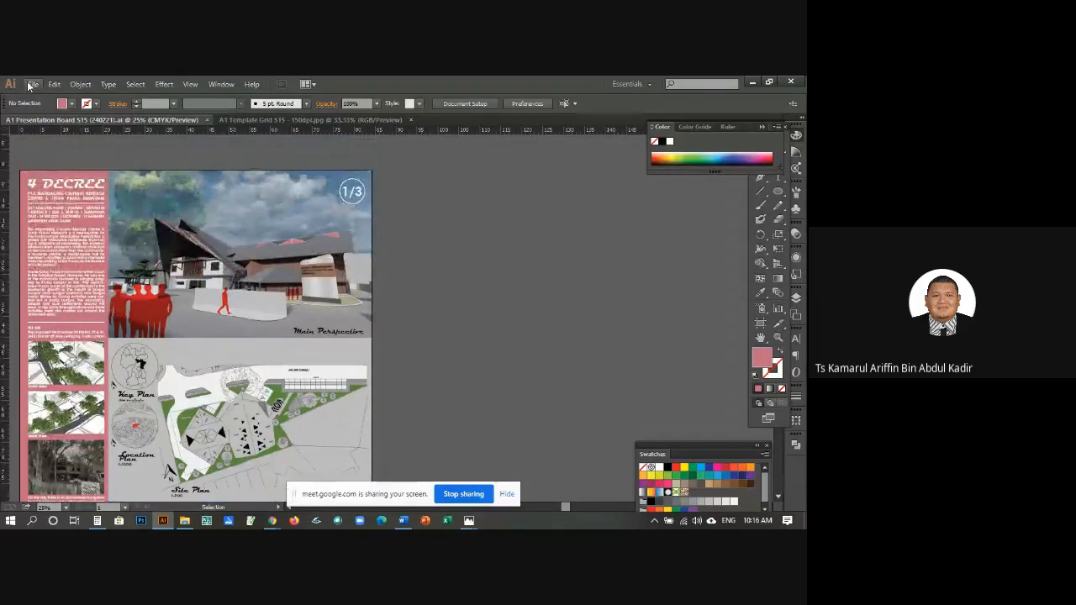
{"action": "left_click", "coordinate": [31, 84]}
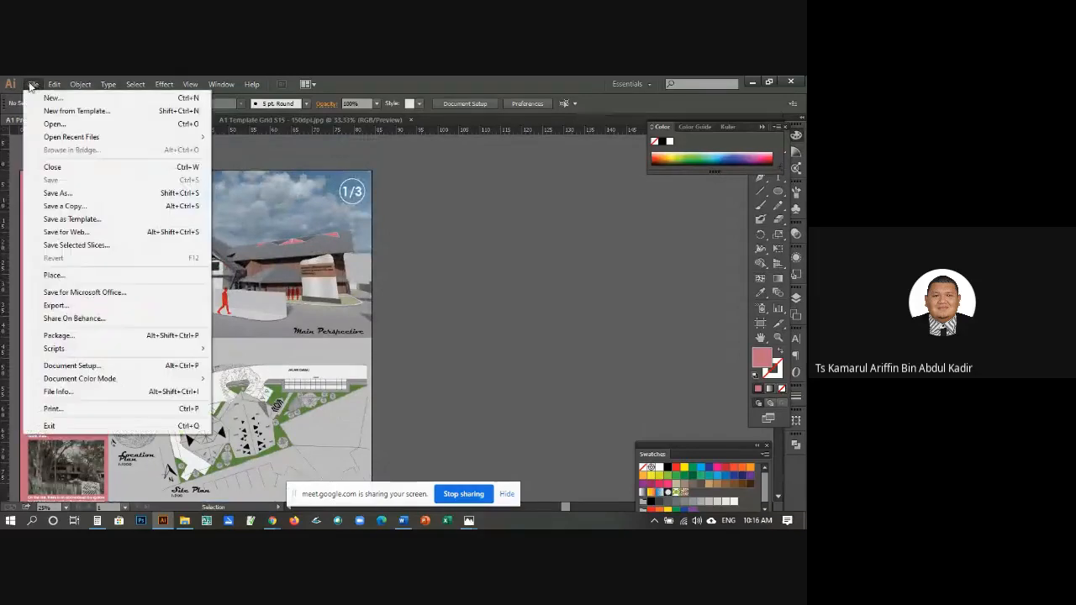
{"action": "left_click", "coordinate": [82, 306]}
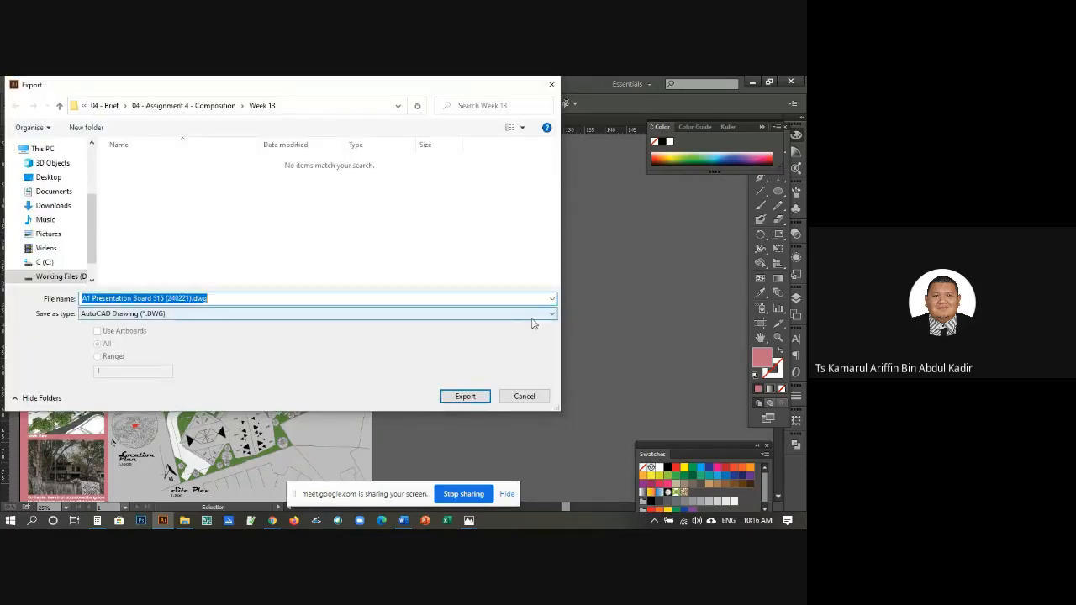
{"action": "left_click", "coordinate": [547, 318]}
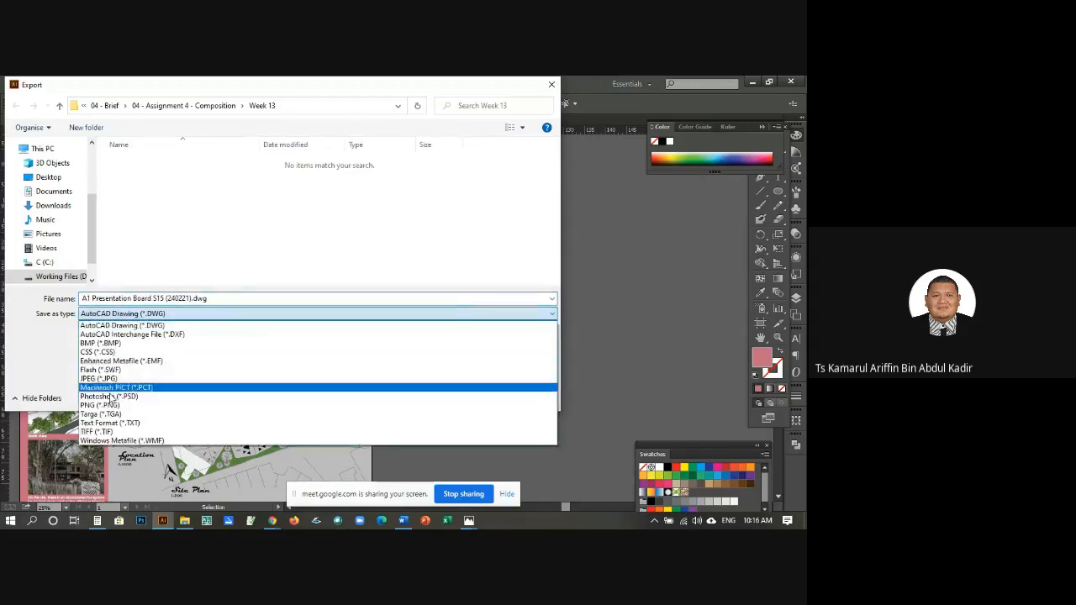
{"action": "left_click", "coordinate": [122, 371]}
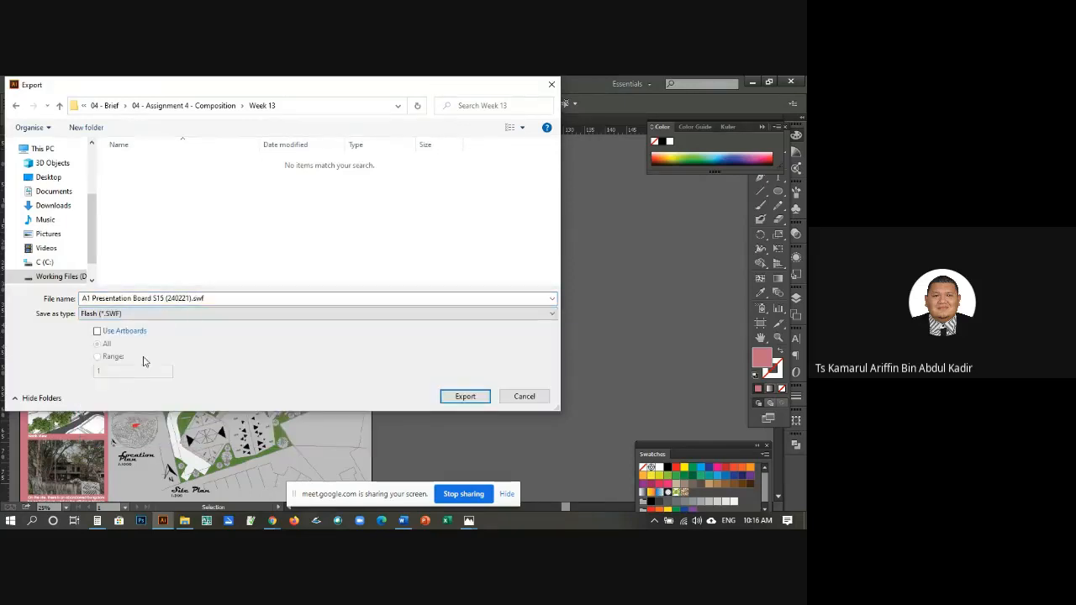
{"action": "left_click", "coordinate": [551, 314]}
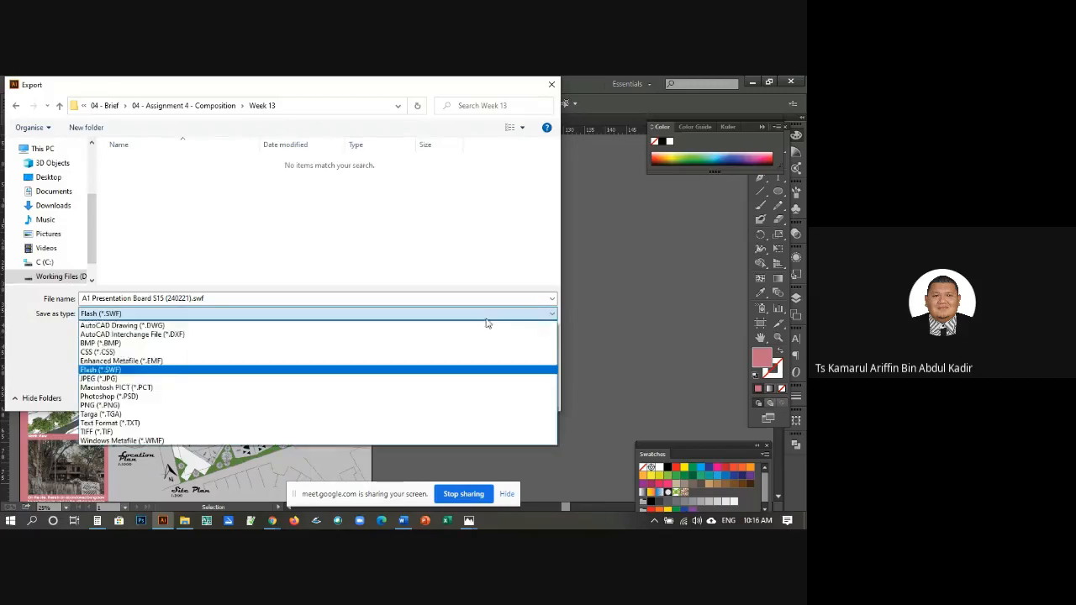
{"action": "left_click", "coordinate": [118, 379]}
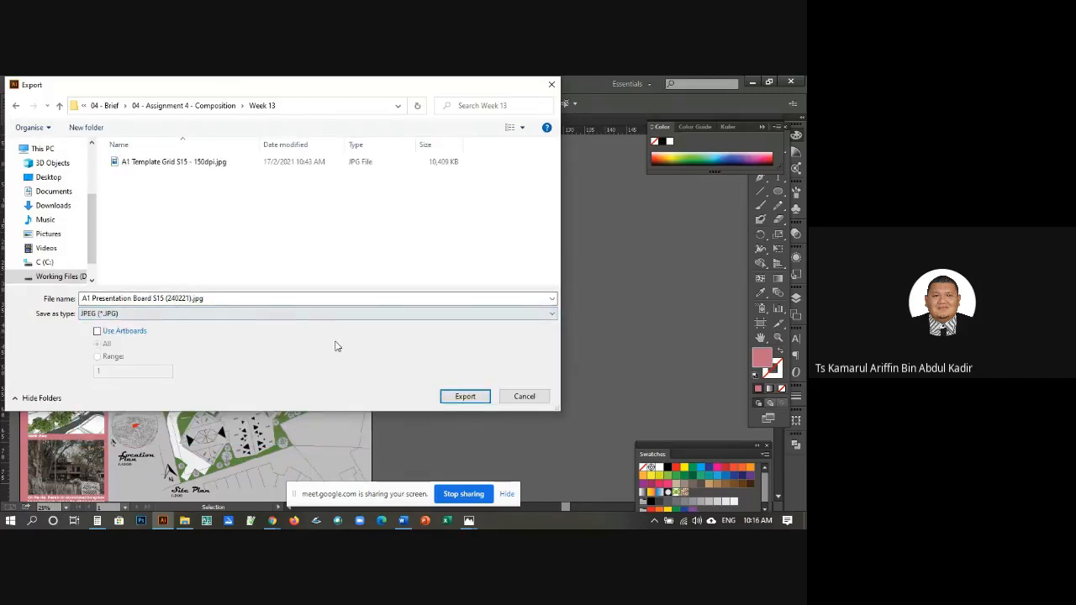
Step: Name the export "A1 Presentation Board Ai S15 (240221).jpg" and proceed to the JPEG options
{"action": "left_click", "coordinate": [167, 299]}
{"action": "left_click", "coordinate": [166, 299]}
{"action": "key", "text": "Left"}
{"action": "key", "text": "Left"}
{"action": "key", "text": "Left"}
{"action": "key", "text": "Left"}
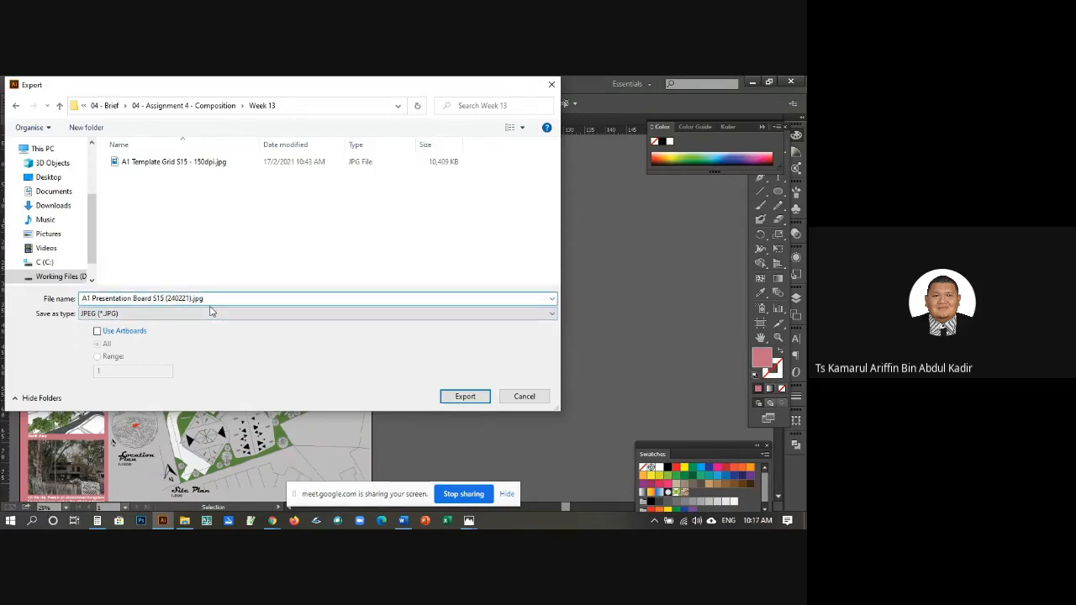
{"action": "type", "text": "A"}
{"action": "type", "text": "l"}
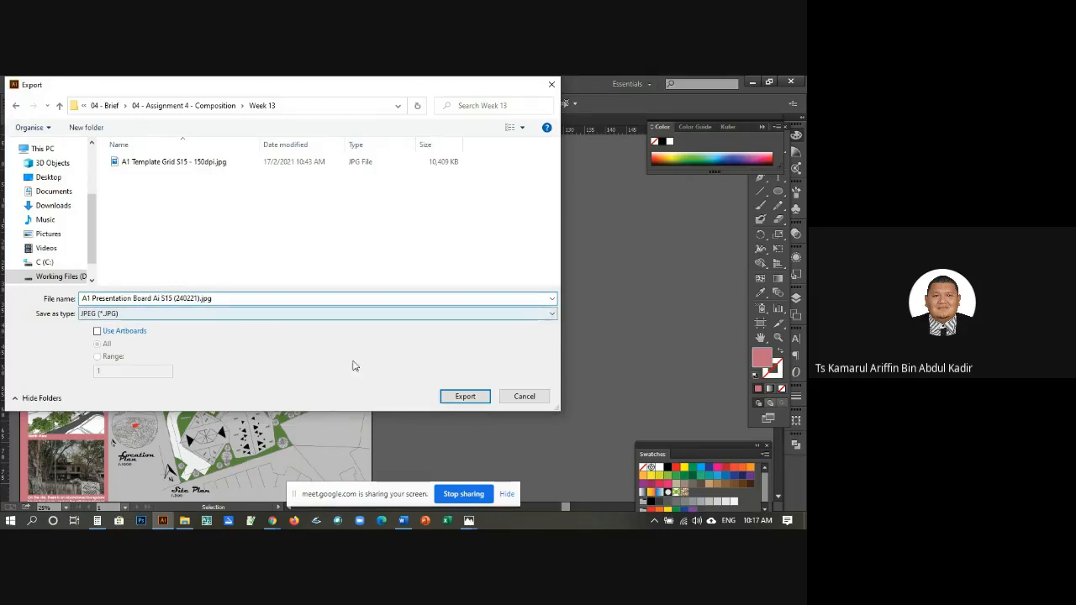
{"action": "left_click", "coordinate": [465, 397]}
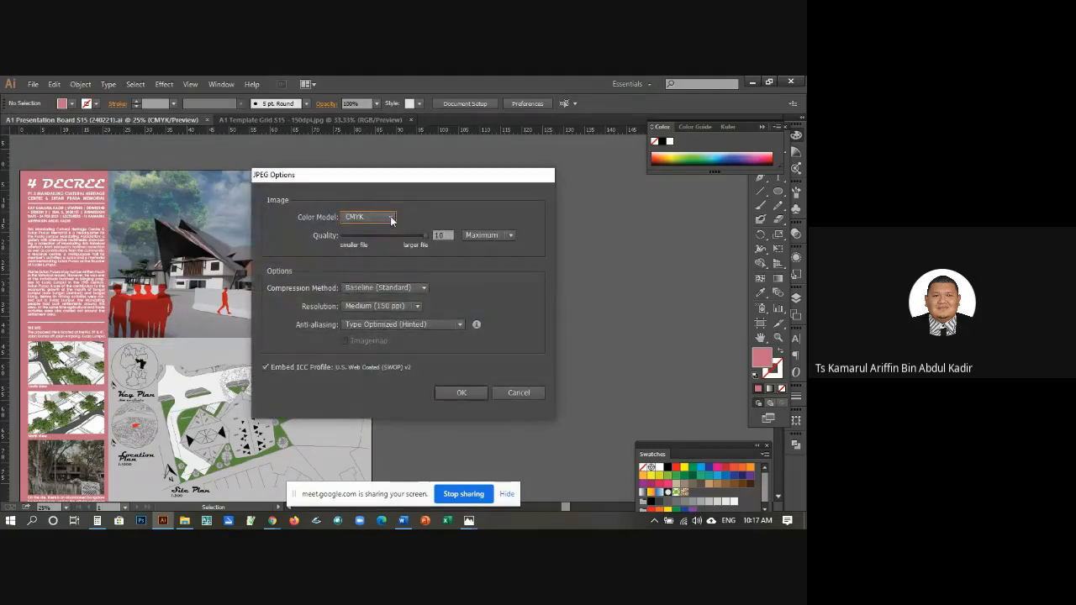
Step: Set the JPEG export's color model to RGB
{"action": "left_click", "coordinate": [390, 217]}
{"action": "left_click", "coordinate": [377, 227]}
{"action": "left_click", "coordinate": [390, 218]}
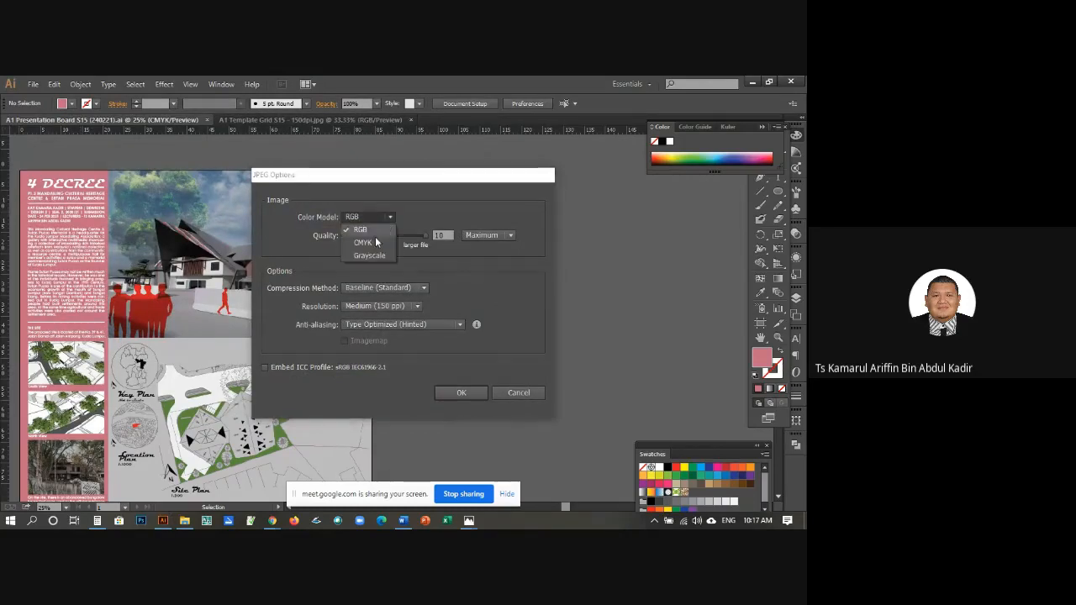
{"action": "left_click", "coordinate": [407, 216]}
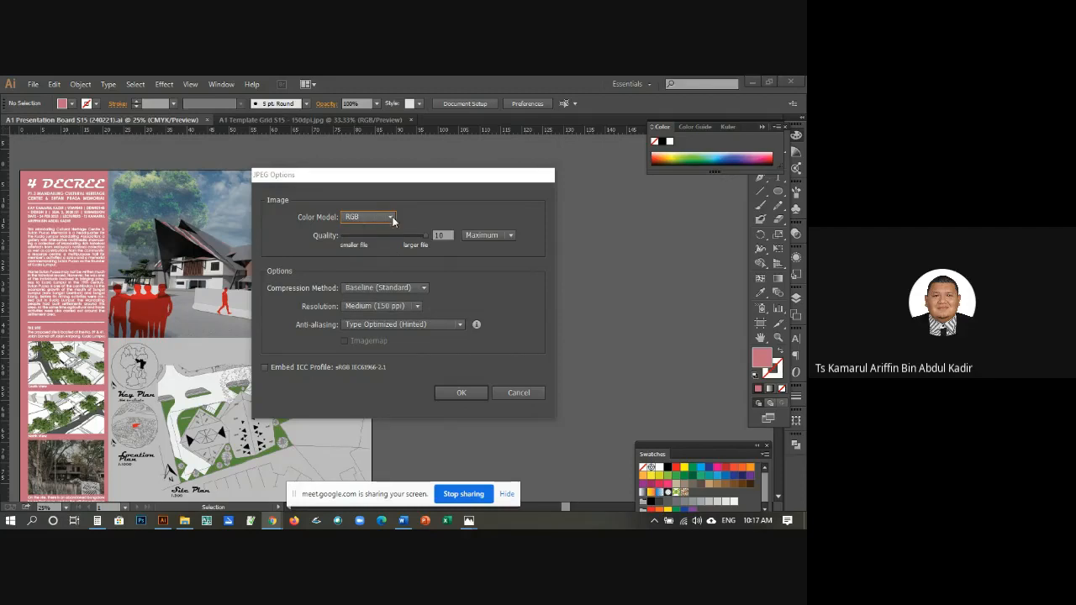
Step: Export the board as a JPEG at Maximum quality 10 and Medium (150 ppi) resolution
{"action": "left_click", "coordinate": [461, 393]}
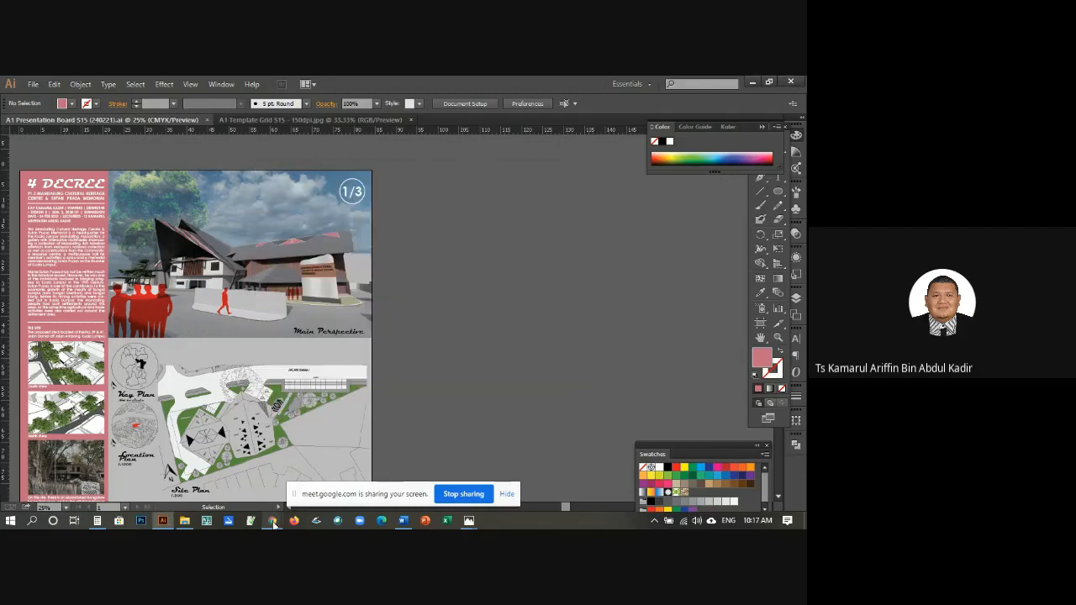
Step: Switch to the Google Meet window and check the list of call participants
{"action": "mouse_move", "coordinate": [273, 520]}
{"action": "left_click", "coordinate": [217, 438]}
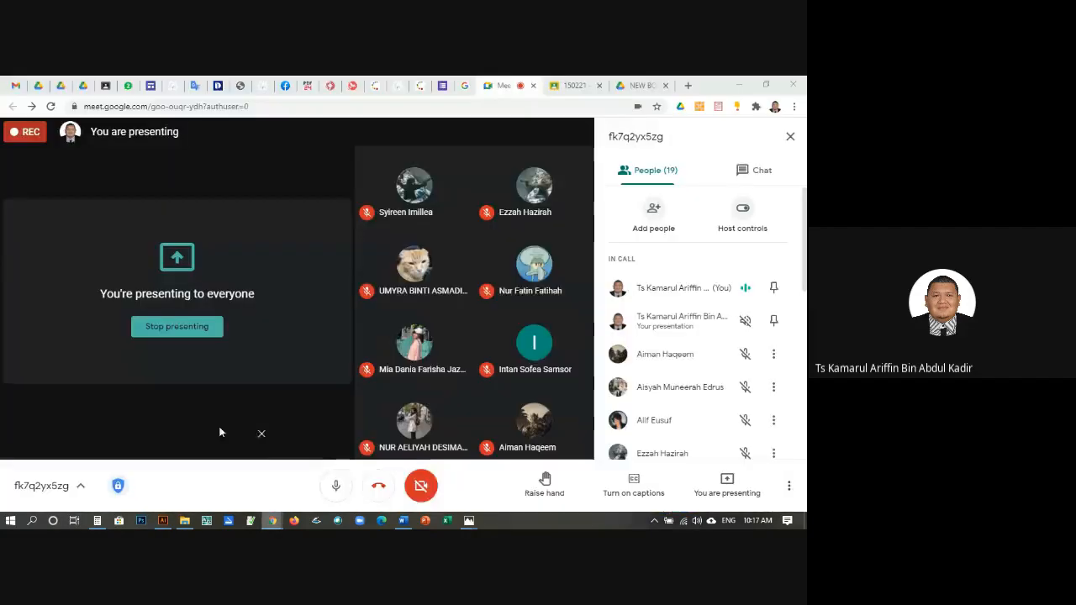
{"action": "scroll", "coordinate": [697, 368], "scroll_direction": "down", "scroll_amount": 5}
{"action": "scroll", "coordinate": [697, 367], "scroll_direction": "up", "scroll_amount": 5}
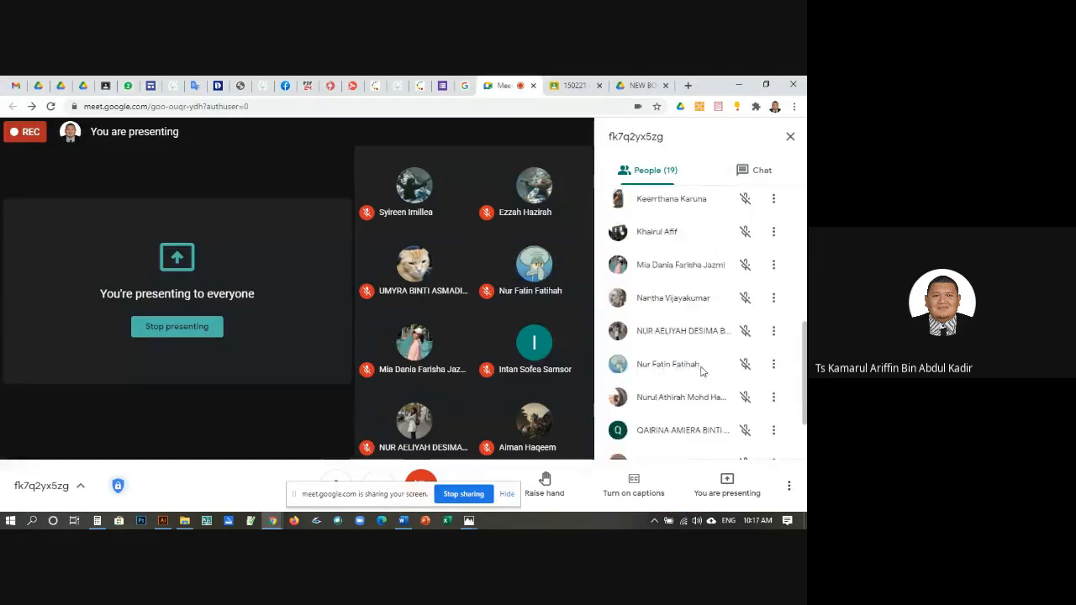
Step: Switch back to Illustrator and close the A1 Template Grid S15 and A1 Presentation Board S15 documents
{"action": "left_click", "coordinate": [163, 521]}
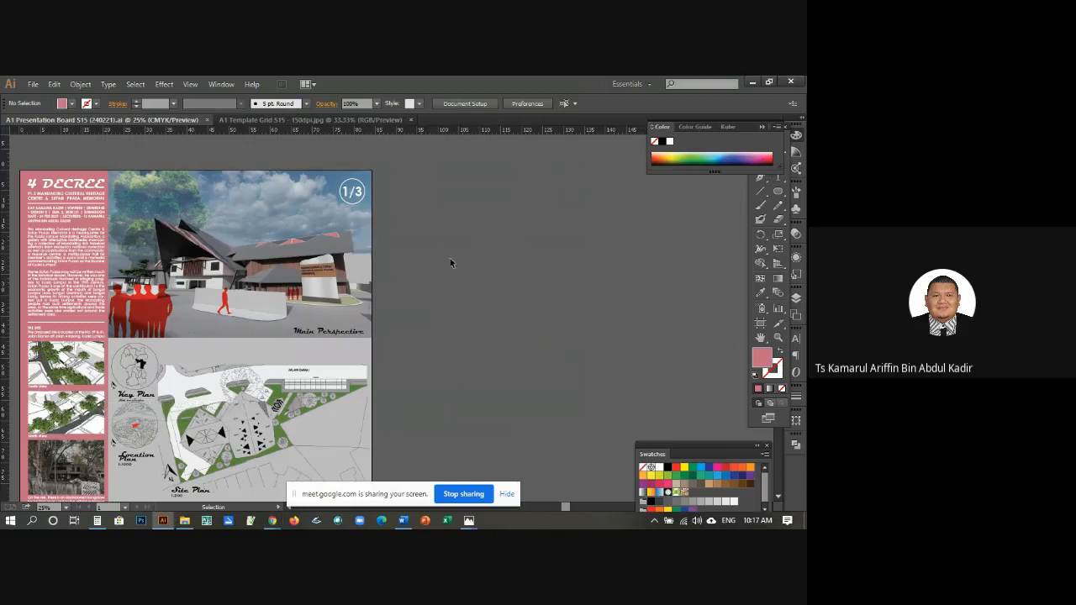
{"action": "left_click", "coordinate": [290, 122]}
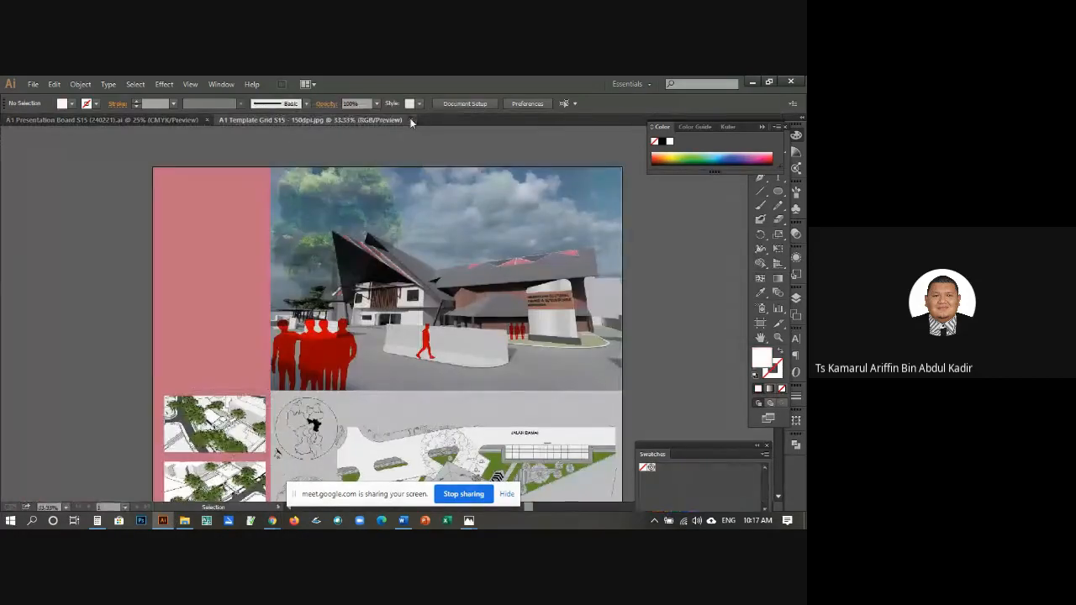
{"action": "left_click", "coordinate": [207, 121]}
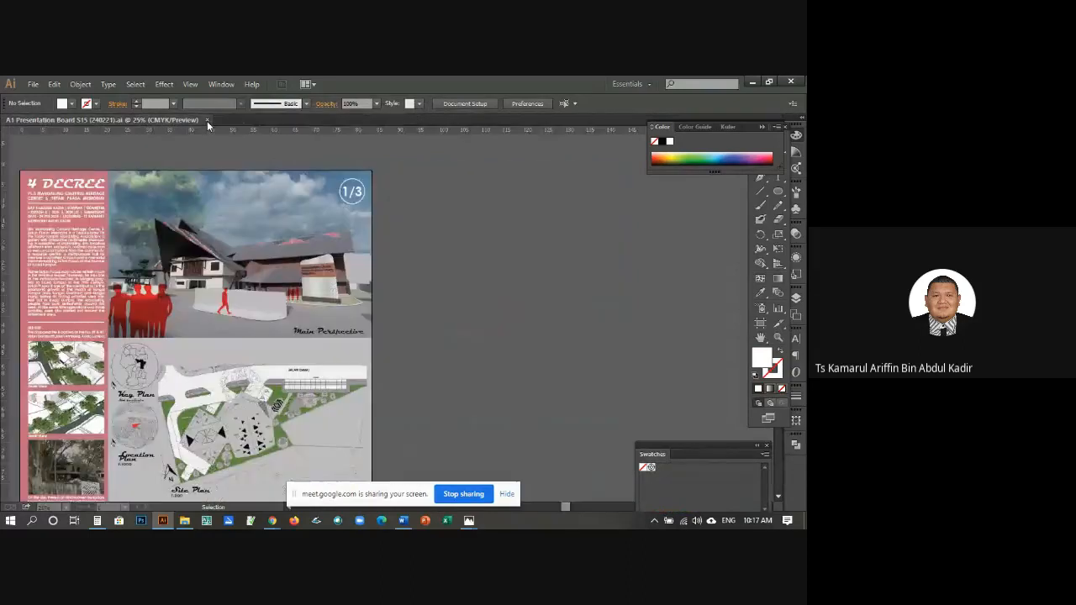
Step: In File Explorer, open the Week 13 folder of Assignment 4 - Composition within the DDWR1422 Brief folder
{"action": "left_click", "coordinate": [184, 521]}
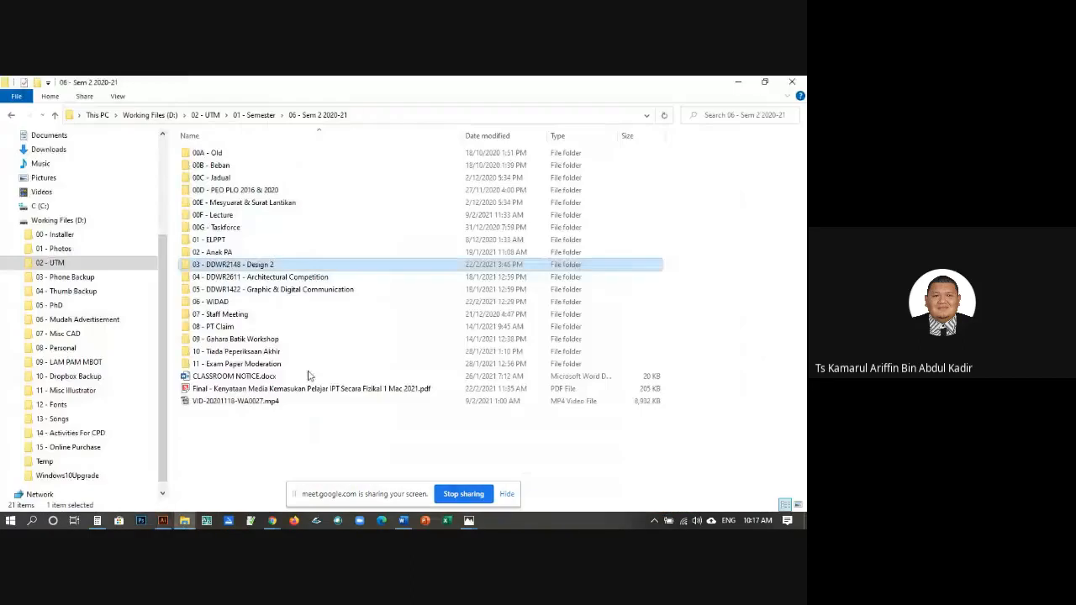
{"action": "double_click", "coordinate": [265, 294]}
{"action": "left_click", "coordinate": [239, 255]}
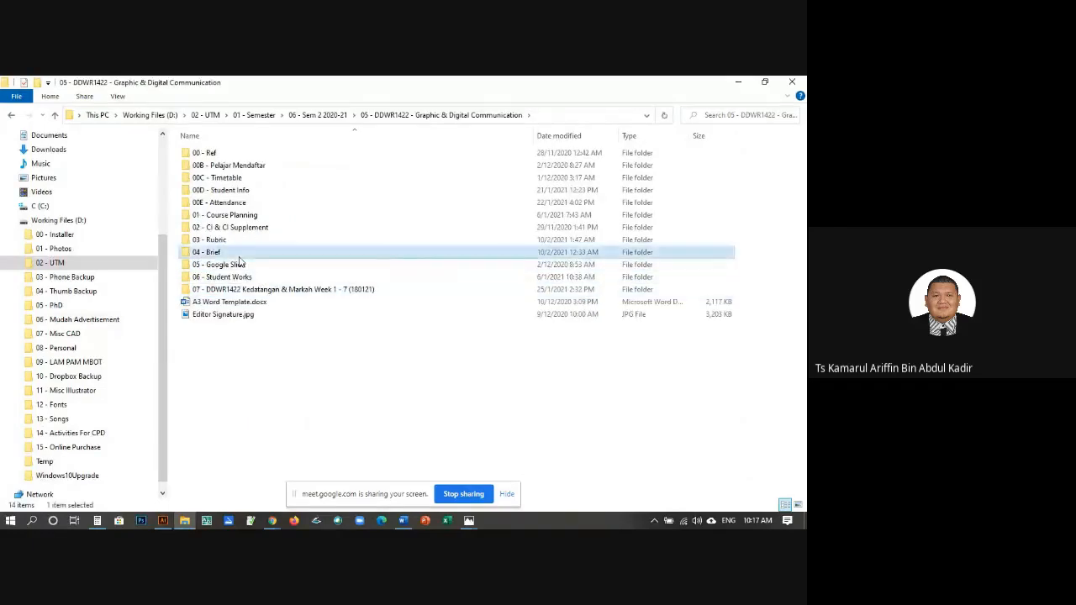
{"action": "double_click", "coordinate": [239, 254]}
{"action": "double_click", "coordinate": [256, 190]}
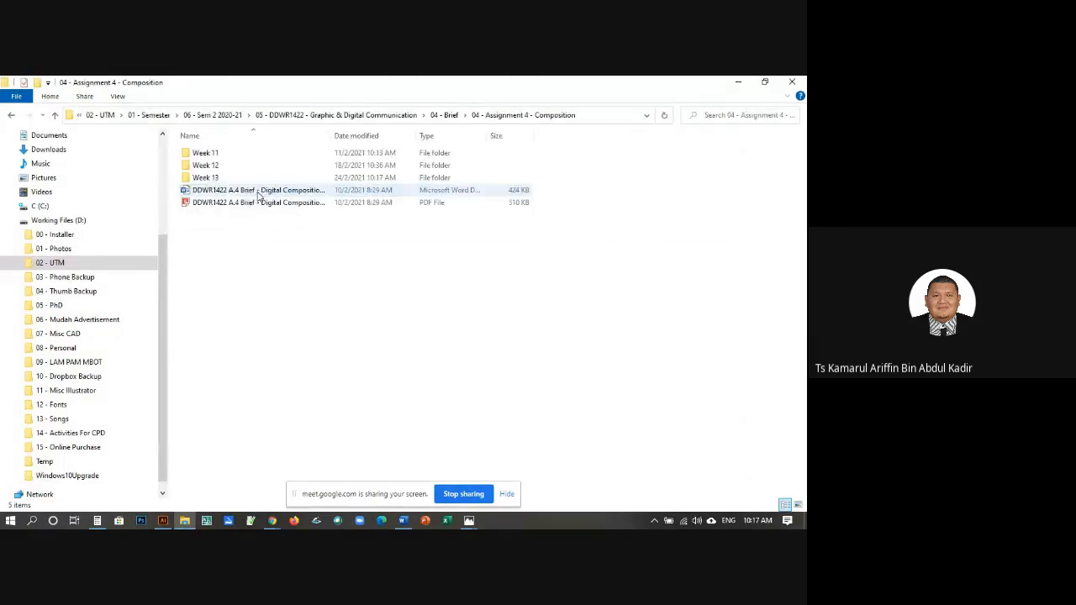
{"action": "double_click", "coordinate": [208, 178]}
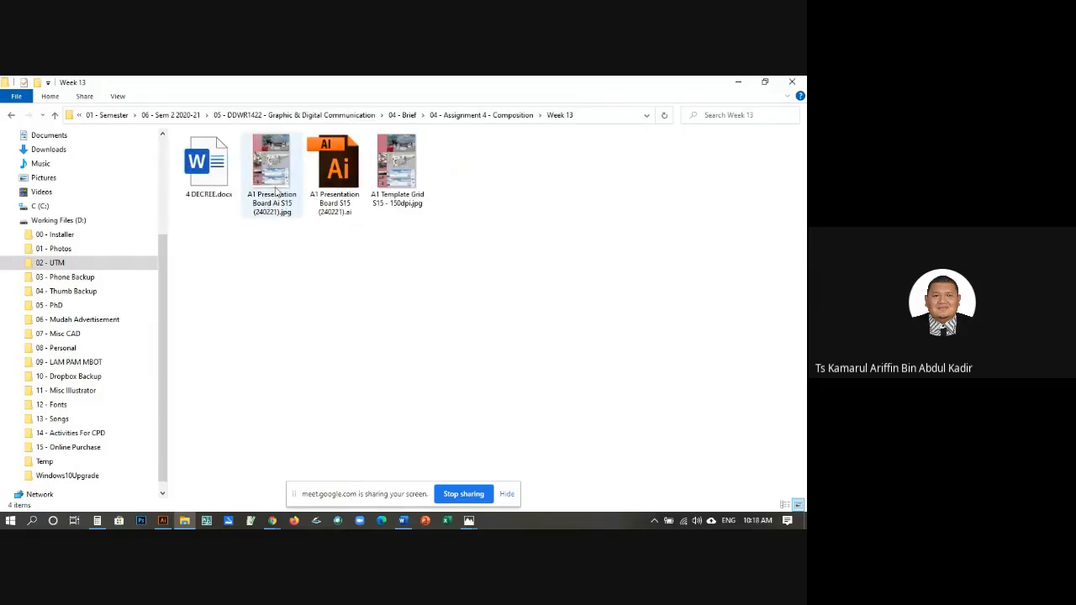
Step: Open the exported "A1 Presentation Board Ai S15 (240221).jpg" in Photos and hide the screen-sharing notice
{"action": "left_click", "coordinate": [276, 191]}
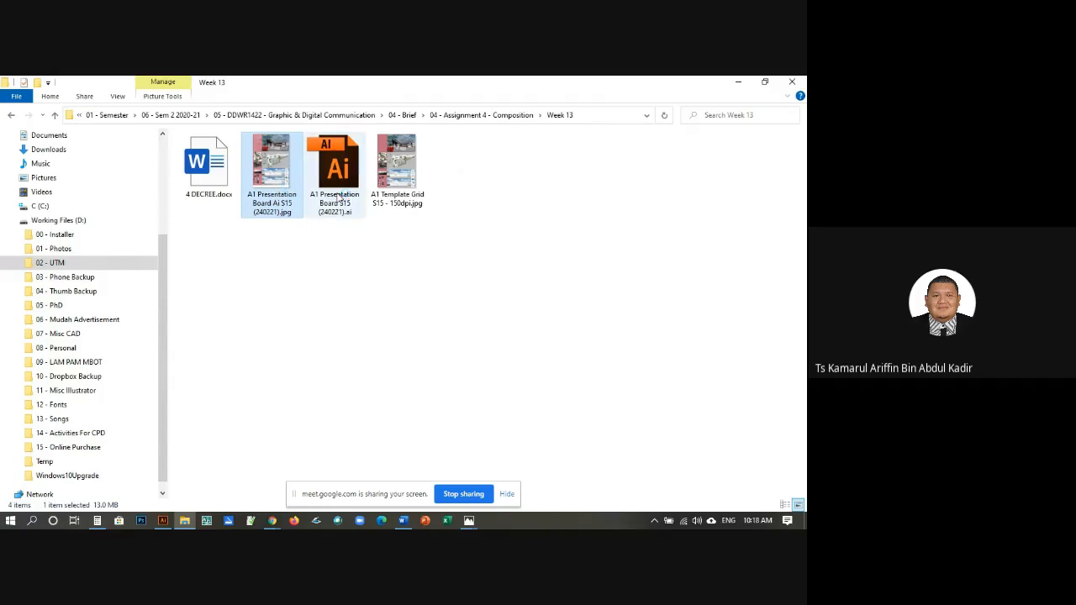
{"action": "key", "text": "Return"}
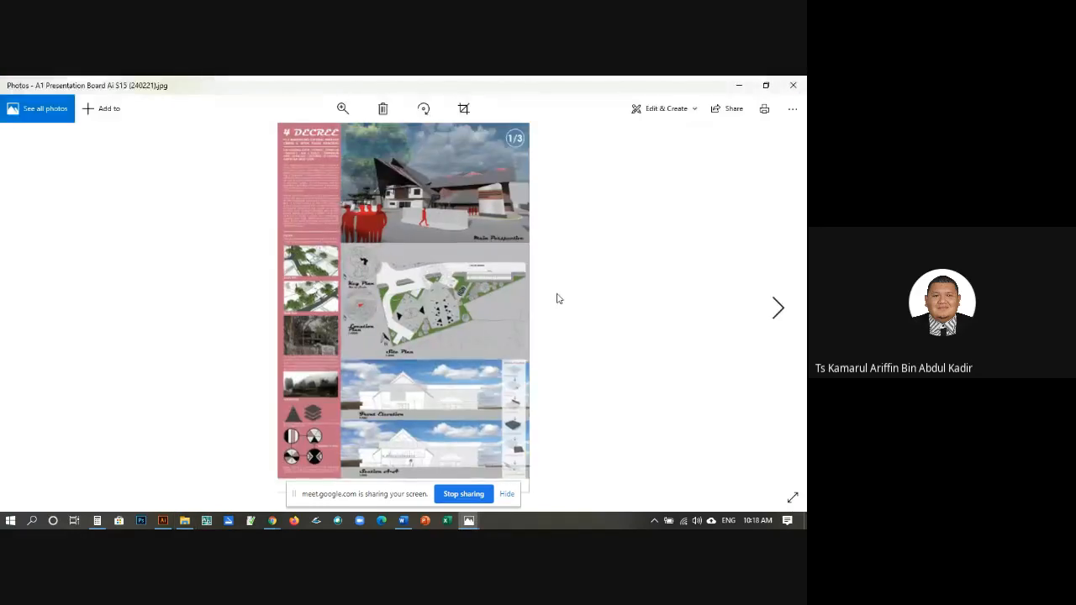
{"action": "key", "text": "Right"}
{"action": "key", "text": "Left"}
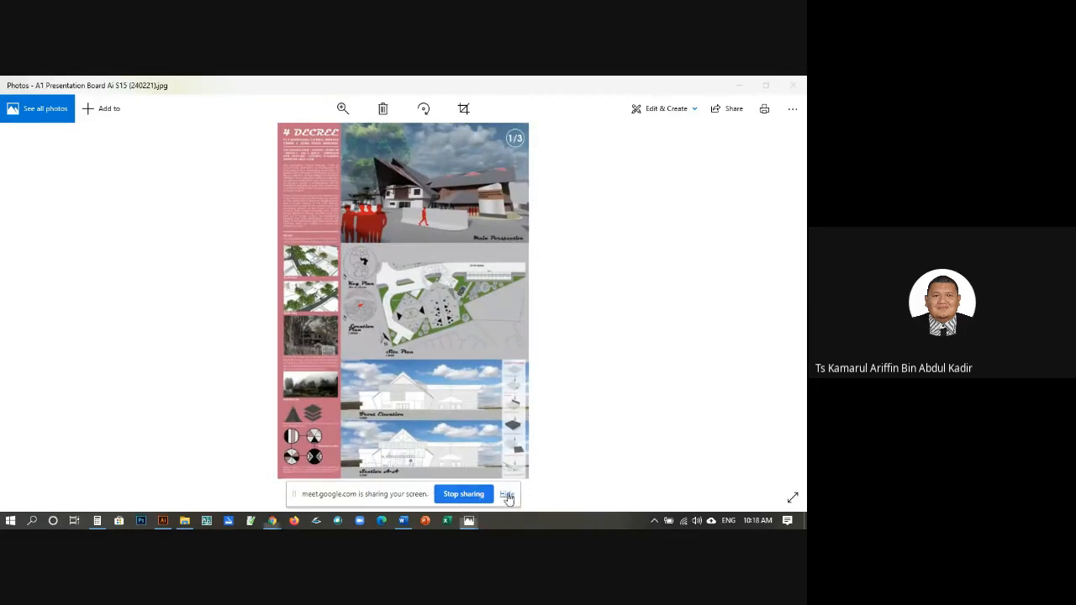
{"action": "left_click", "coordinate": [508, 495]}
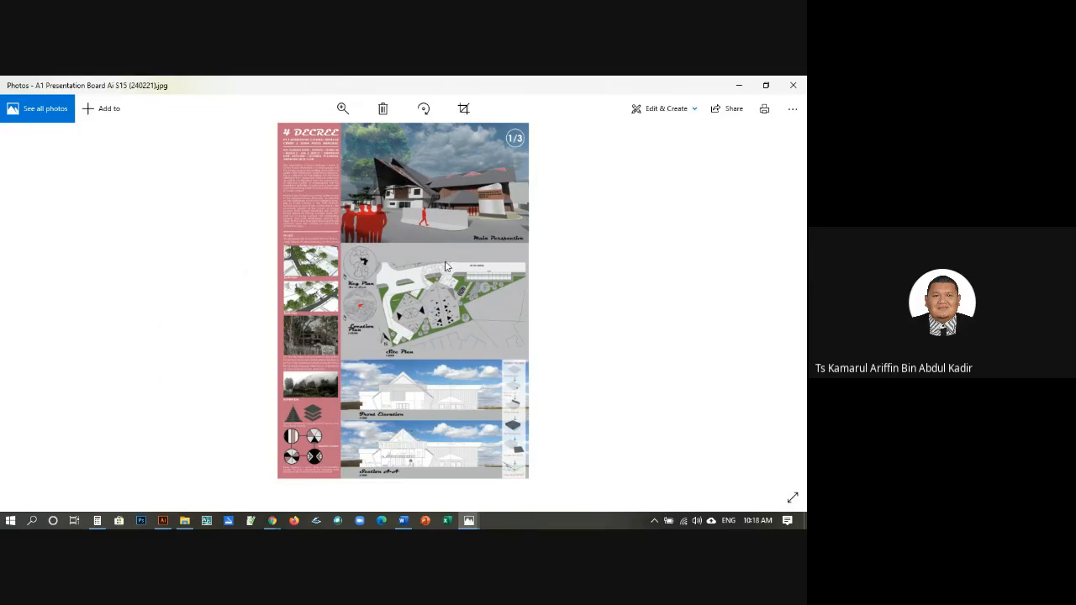
Step: Examine the exported board image enlarged, from the title and main perspective down to the elevation and section
{"action": "left_click", "coordinate": [342, 108]}
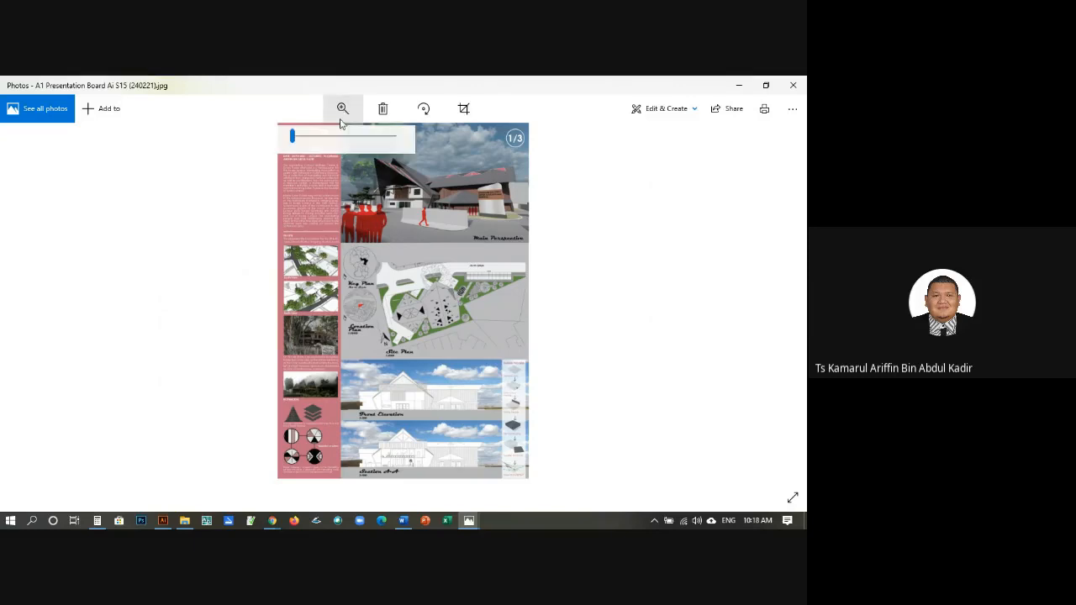
{"action": "left_click_drag", "start_coordinate": [294, 137], "coordinate": [295, 138]}
{"action": "left_click_drag", "start_coordinate": [669, 285], "coordinate": [659, 449]}
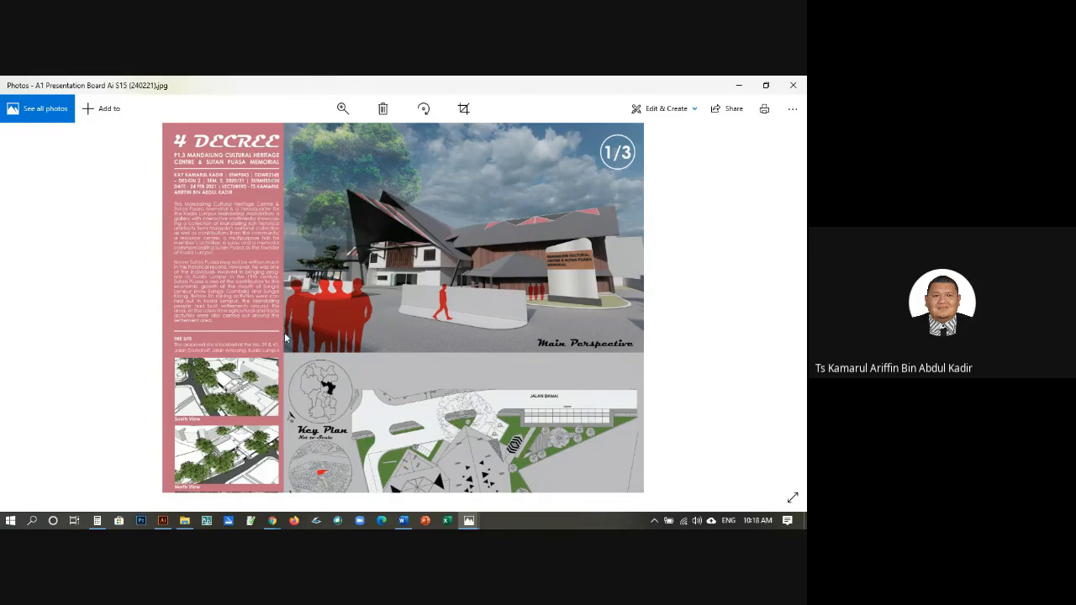
{"action": "scroll", "coordinate": [476, 361], "scroll_direction": "down", "scroll_amount": 1}
{"action": "scroll", "coordinate": [476, 362], "scroll_direction": "down", "scroll_amount": 10}
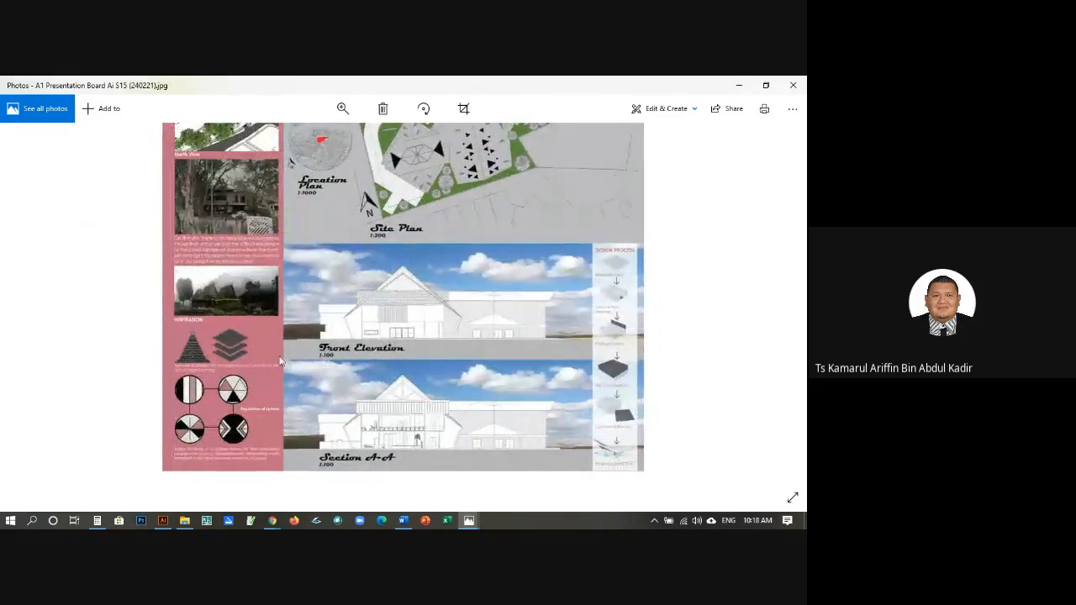
{"action": "scroll", "coordinate": [483, 266], "scroll_direction": "up", "scroll_amount": 8}
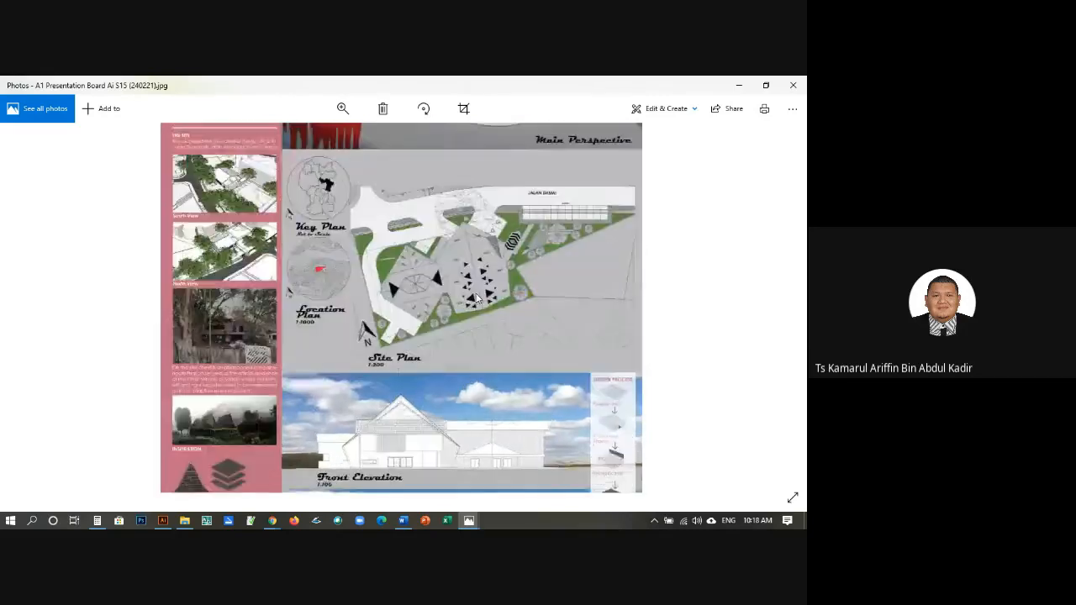
{"action": "scroll", "coordinate": [486, 330], "scroll_direction": "up", "scroll_amount": 5}
{"action": "scroll", "coordinate": [483, 394], "scroll_direction": "down", "scroll_amount": 5}
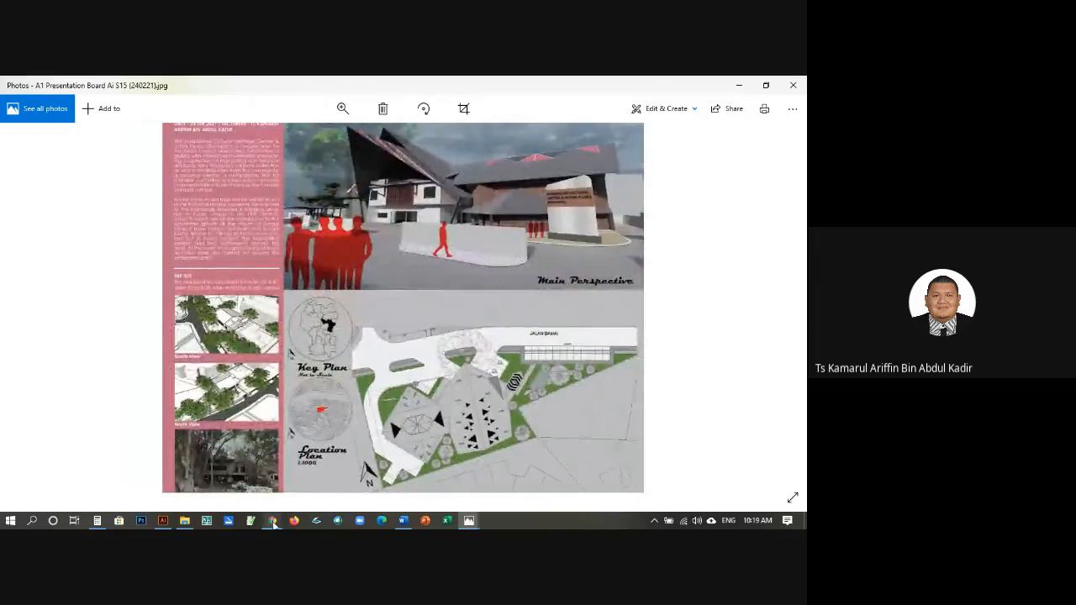
Step: Return to the Google Meet window and review the full list of call participants
{"action": "mouse_move", "coordinate": [272, 520]}
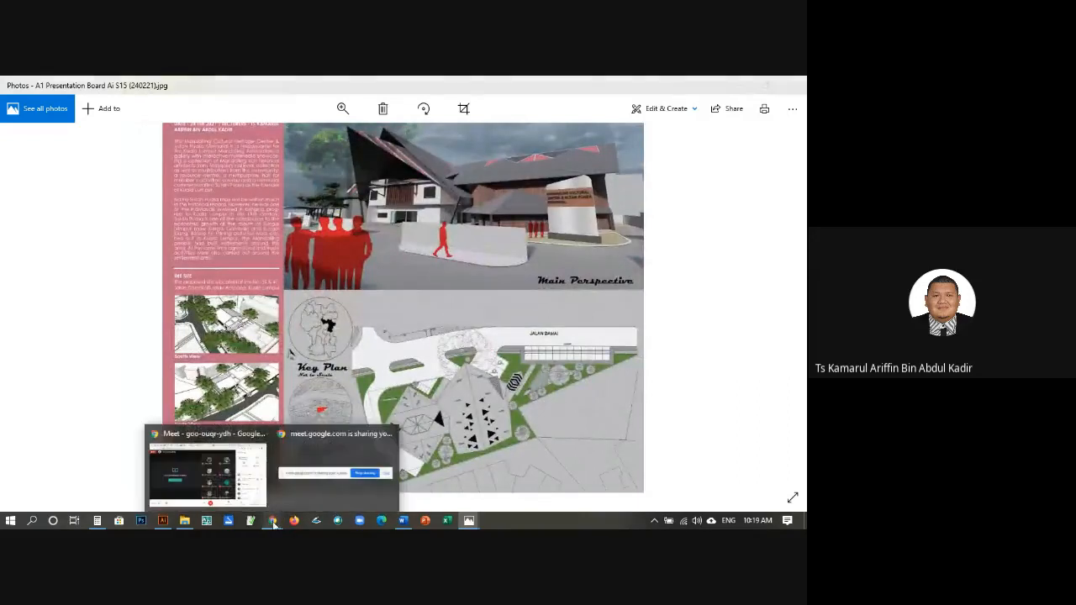
{"action": "left_click", "coordinate": [226, 436]}
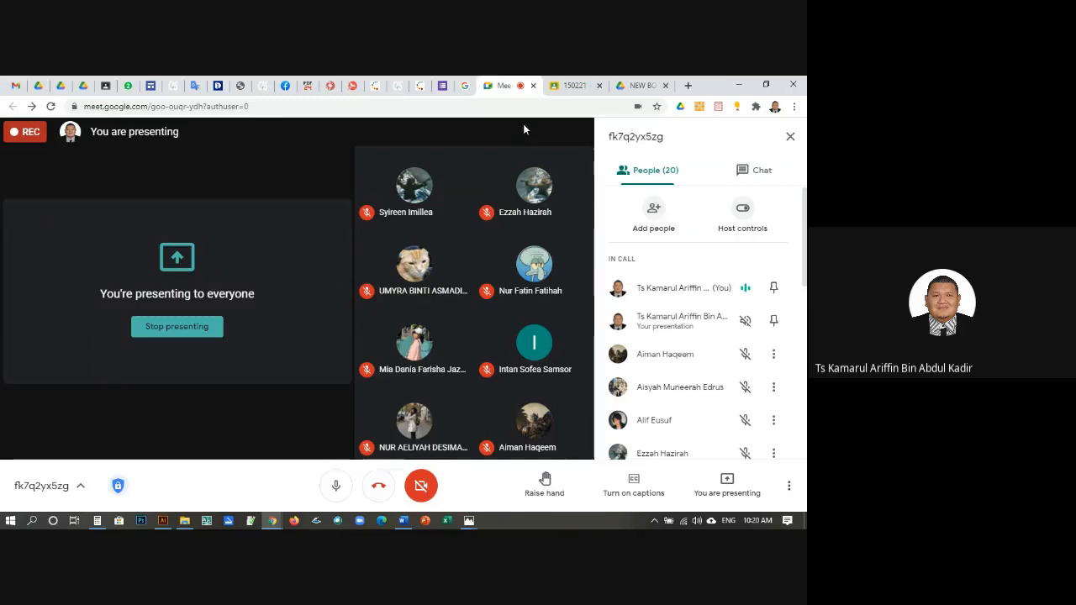
{"action": "mouse_move", "coordinate": [549, 245]}
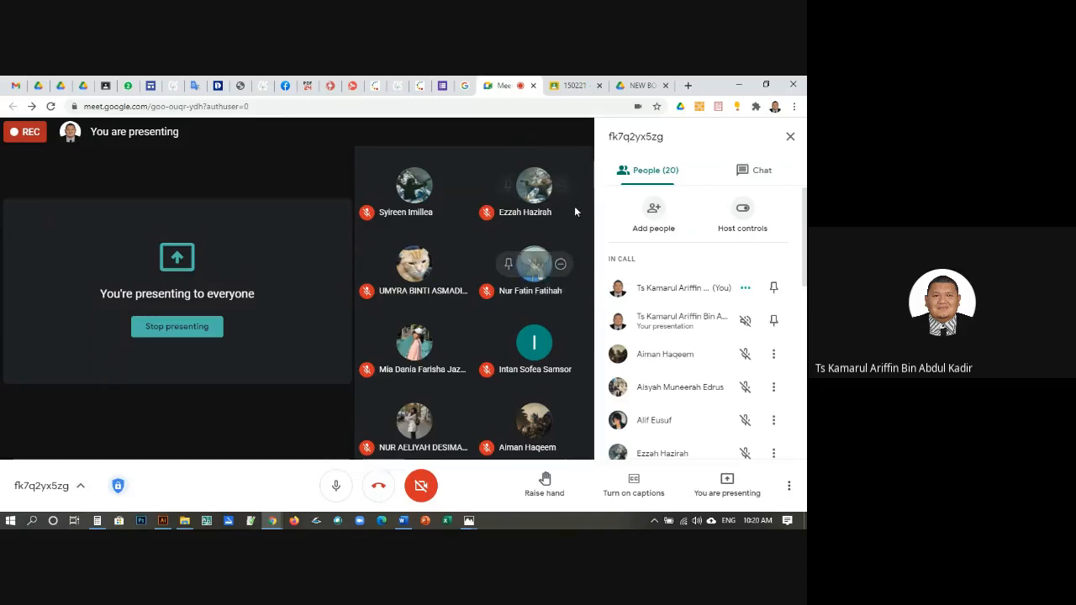
{"action": "mouse_move", "coordinate": [558, 154]}
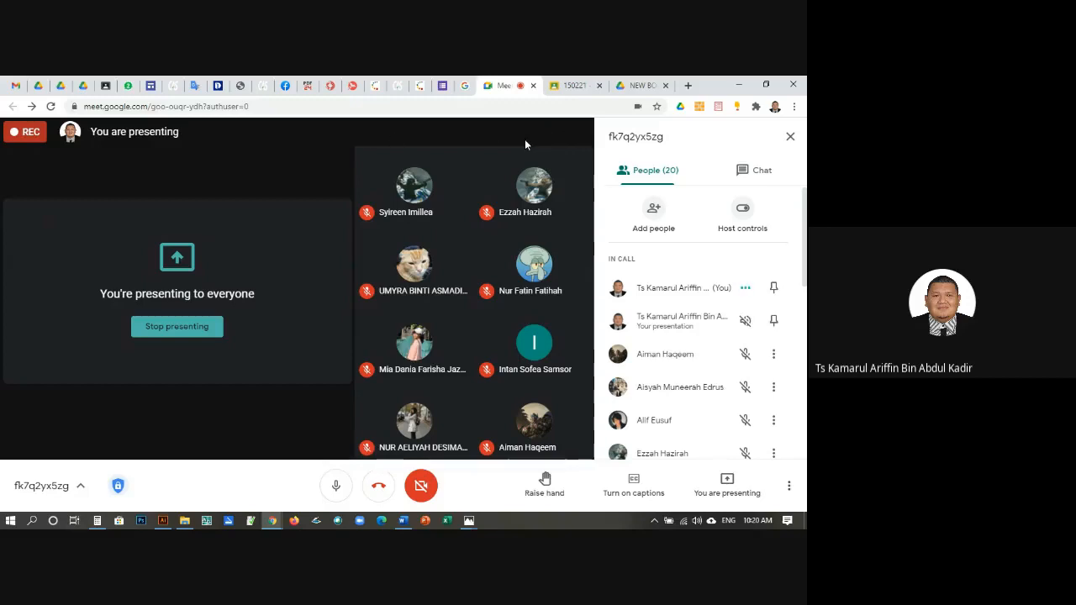
{"action": "scroll", "coordinate": [706, 335], "scroll_direction": "down", "scroll_amount": 5}
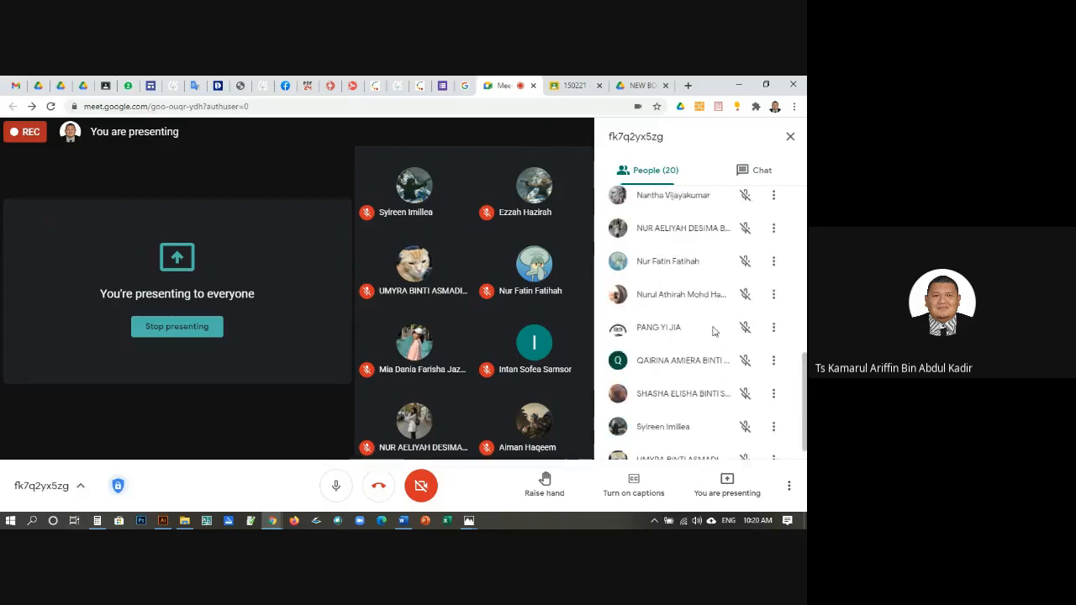
{"action": "scroll", "coordinate": [715, 328], "scroll_direction": "up", "scroll_amount": 6}
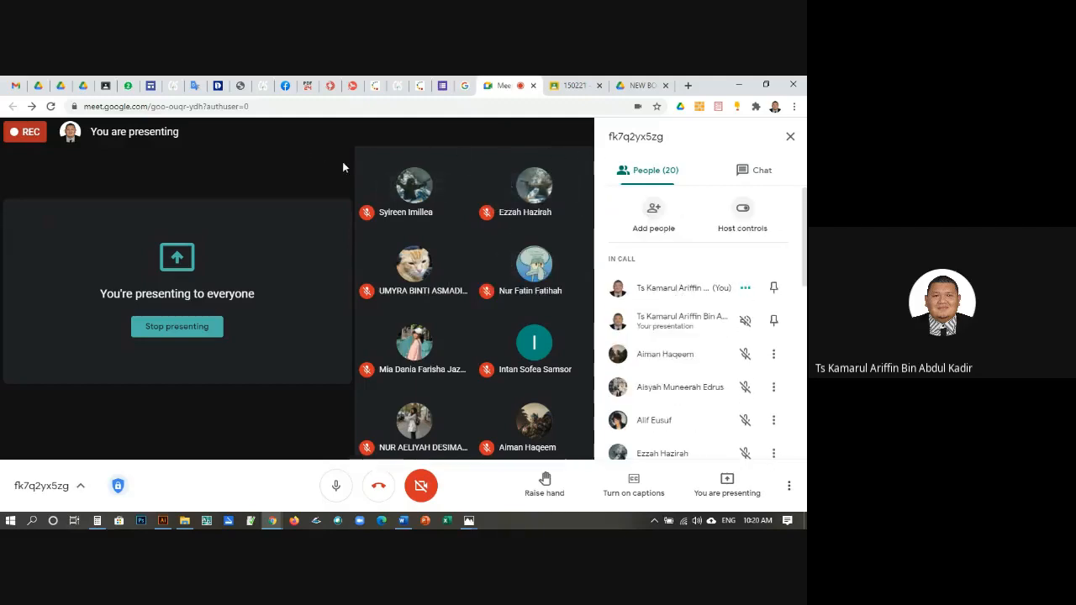
{"action": "scroll", "coordinate": [699, 299], "scroll_direction": "down", "scroll_amount": 6}
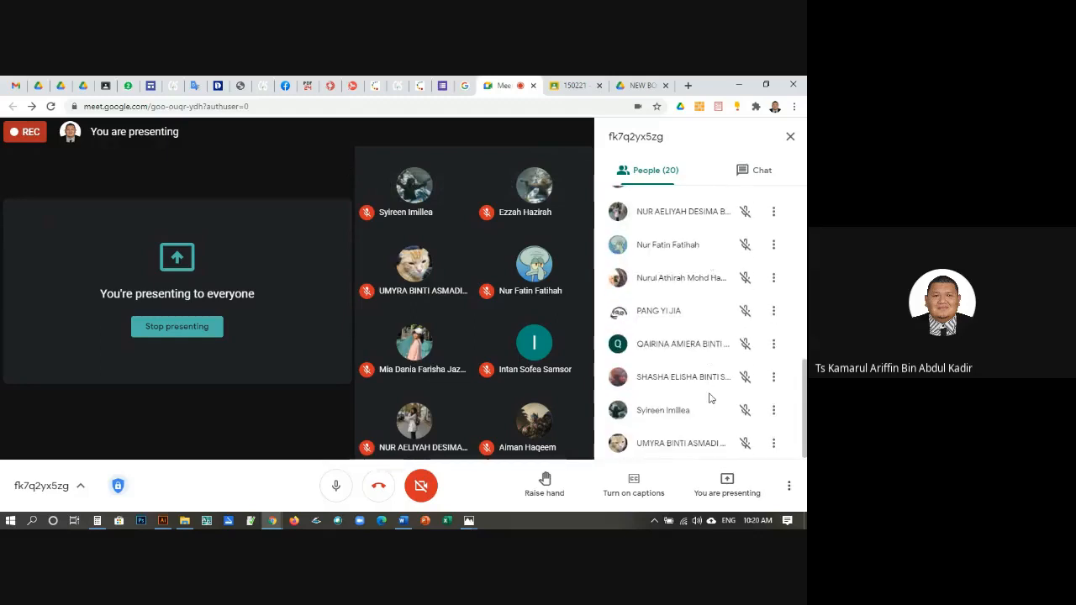
{"action": "scroll", "coordinate": [711, 395], "scroll_direction": "up", "scroll_amount": 10}
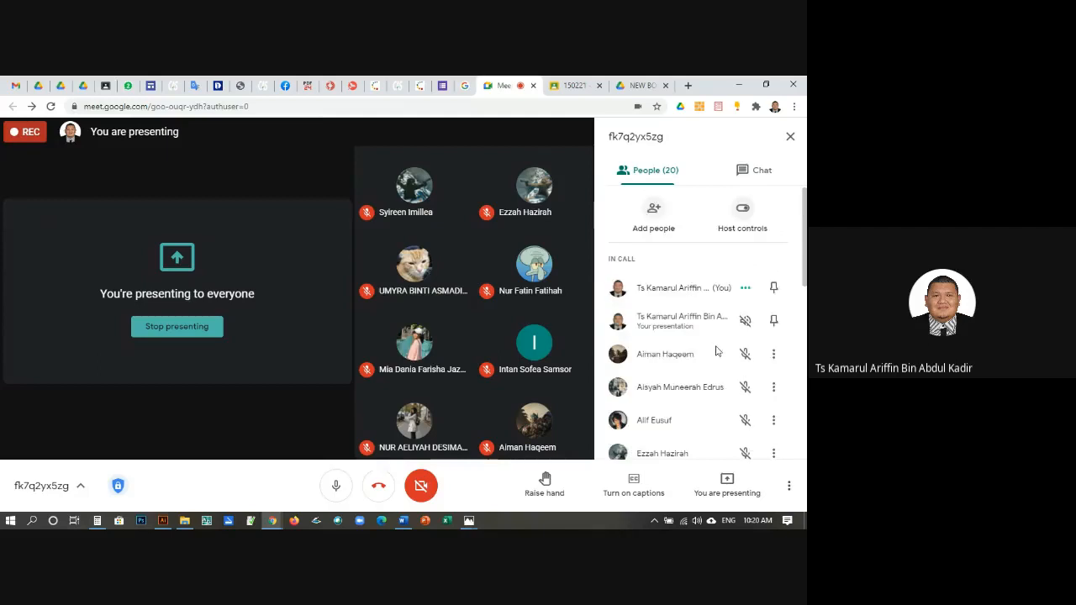
{"action": "scroll", "coordinate": [715, 352], "scroll_direction": "down", "scroll_amount": 8}
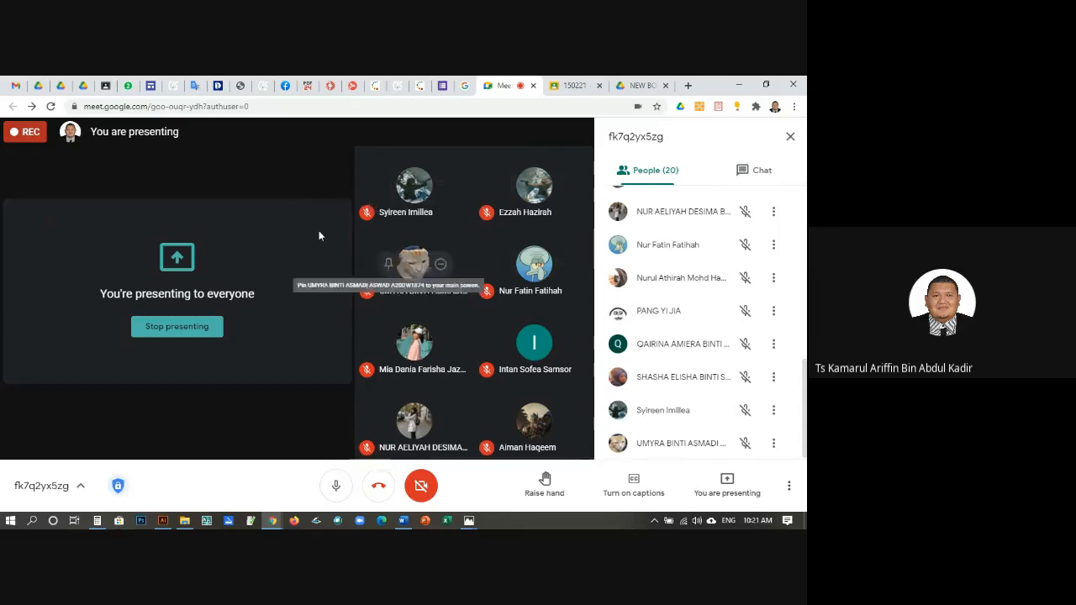
Step: Stop presenting the screen in the Google Meet call
{"action": "left_click", "coordinate": [723, 491]}
{"action": "left_click", "coordinate": [728, 434]}
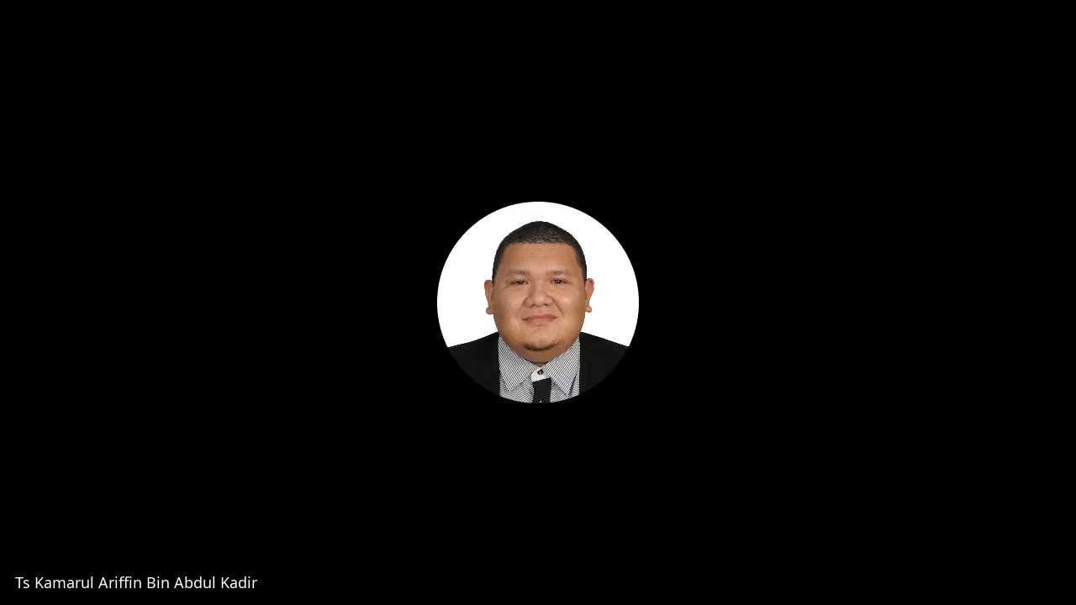